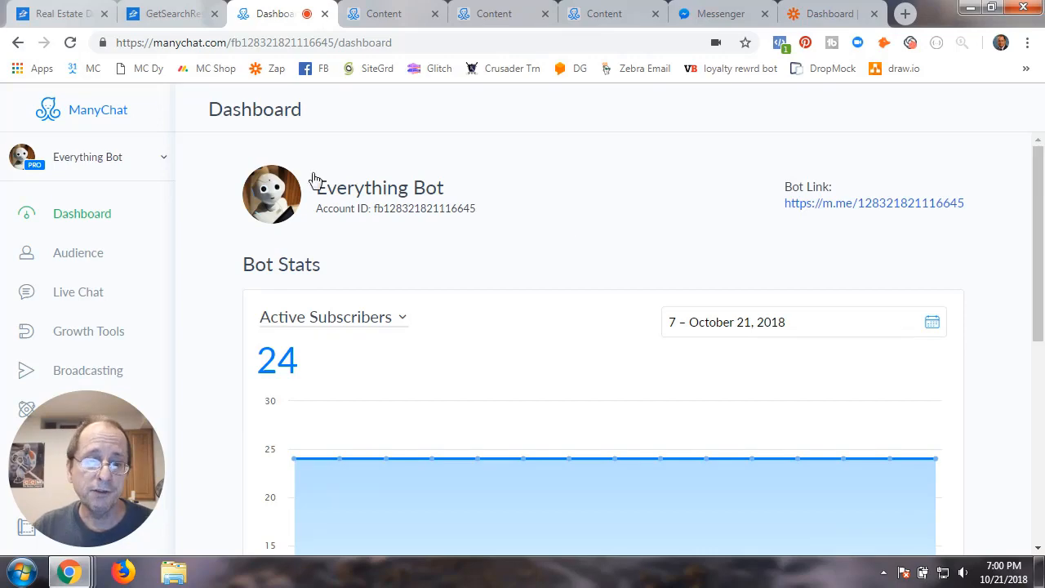
Switch to the Zillow API overview page, 'Real Estate and Mortgage Data for Your Site'
{"action": "left_click", "coordinate": [49, 16]}
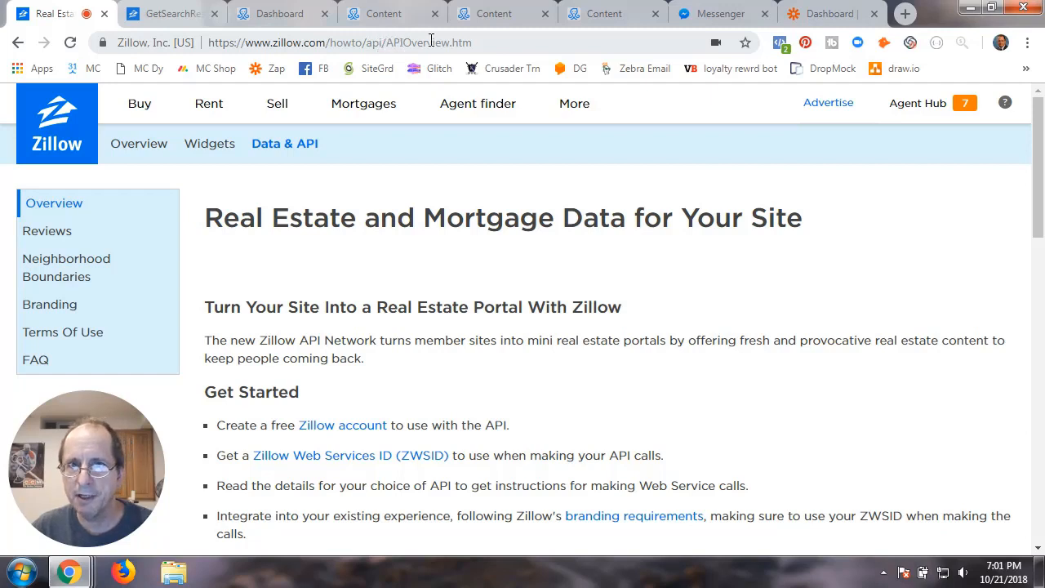
Review the overview's Get Started steps, then open the GetSearchResults API documentation
{"action": "left_click", "coordinate": [479, 45]}
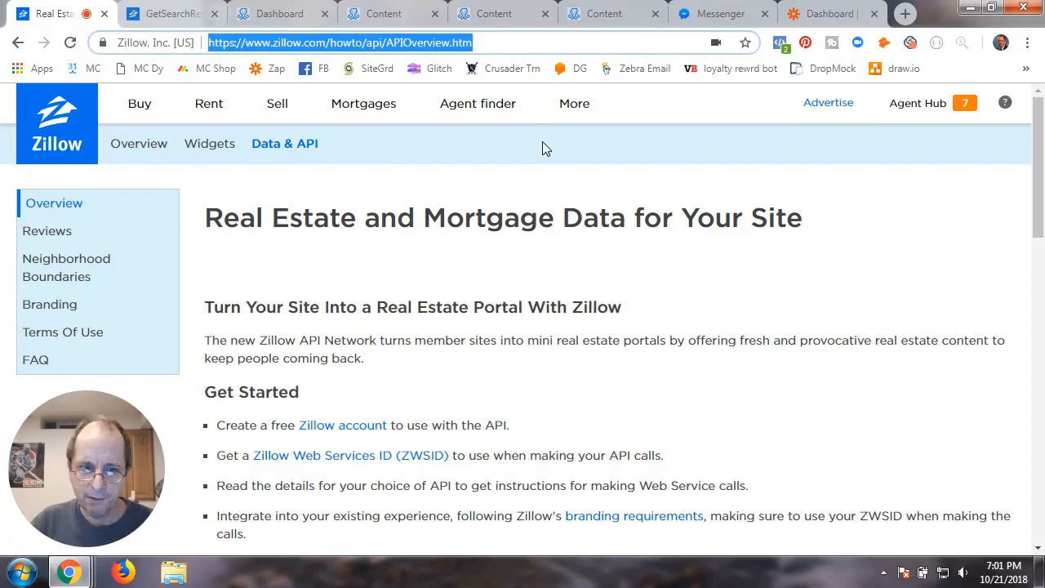
{"action": "left_click", "coordinate": [441, 276]}
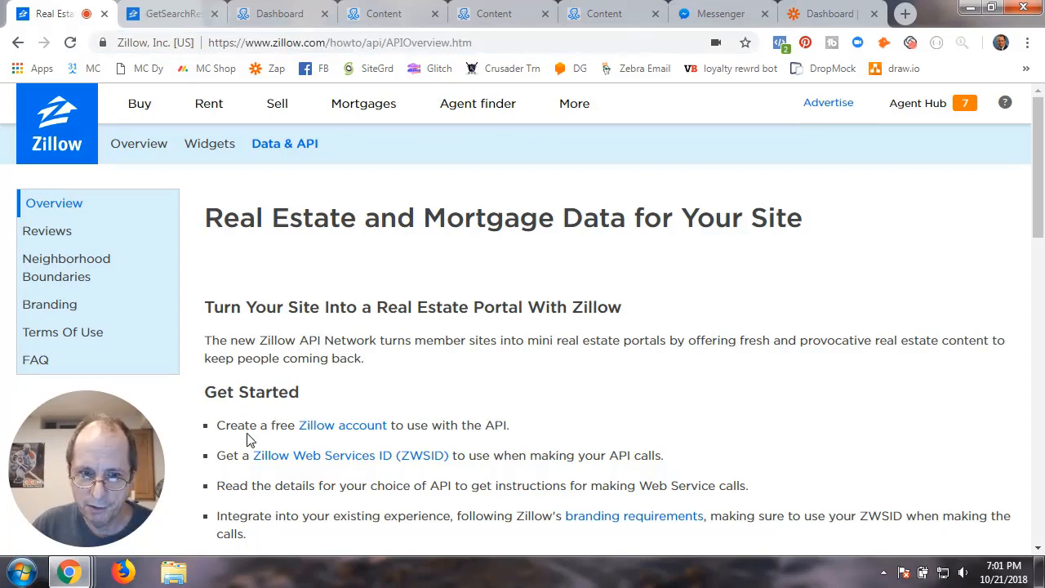
{"action": "scroll", "coordinate": [323, 441], "scroll_direction": "down", "scroll_amount": 3}
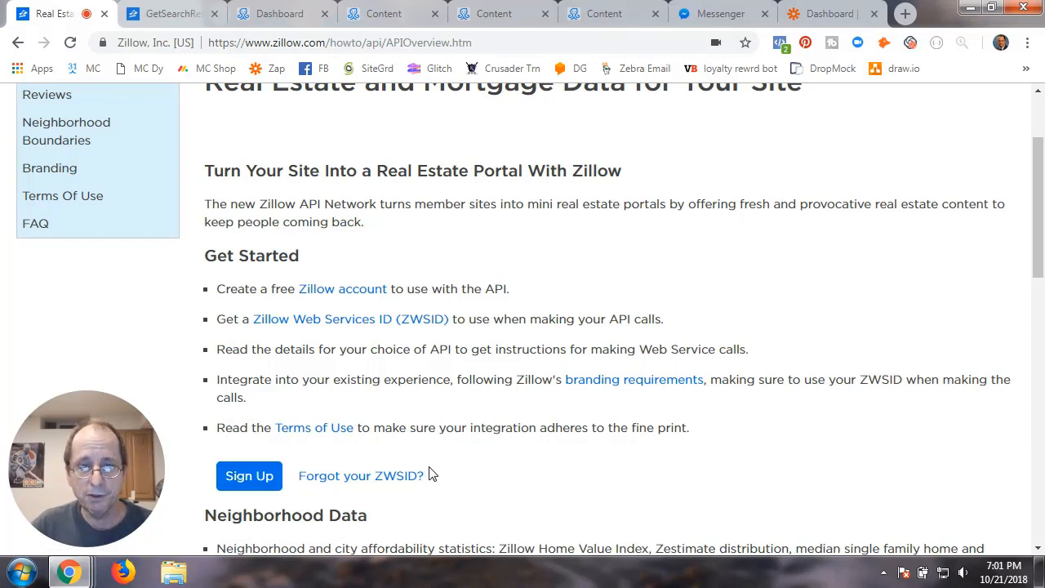
{"action": "left_click", "coordinate": [172, 15]}
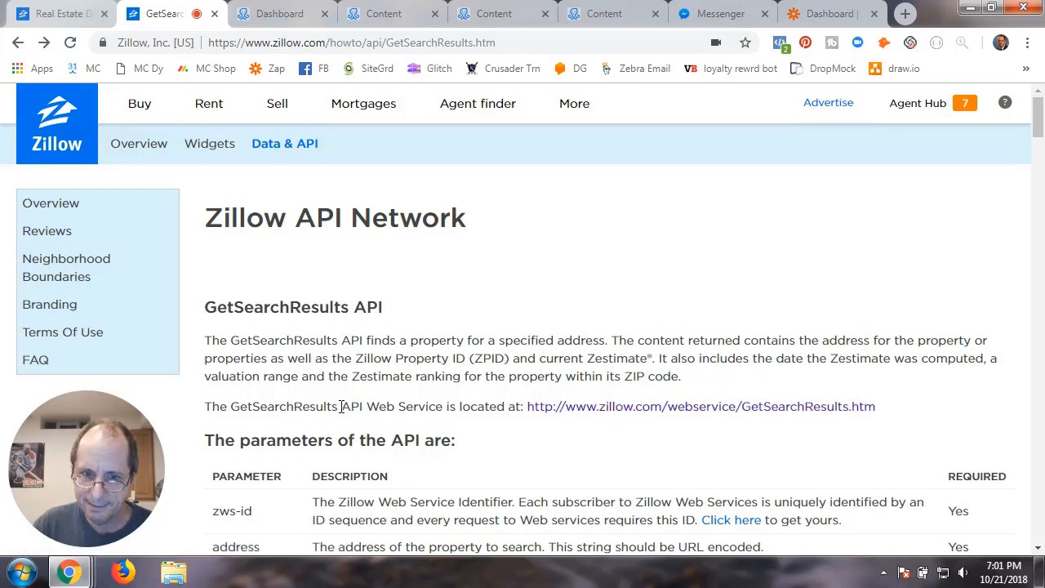
Try the GetSearchResults.htm web service link and return to the documentation
{"action": "left_click_drag", "start_coordinate": [339, 406], "coordinate": [364, 411]}
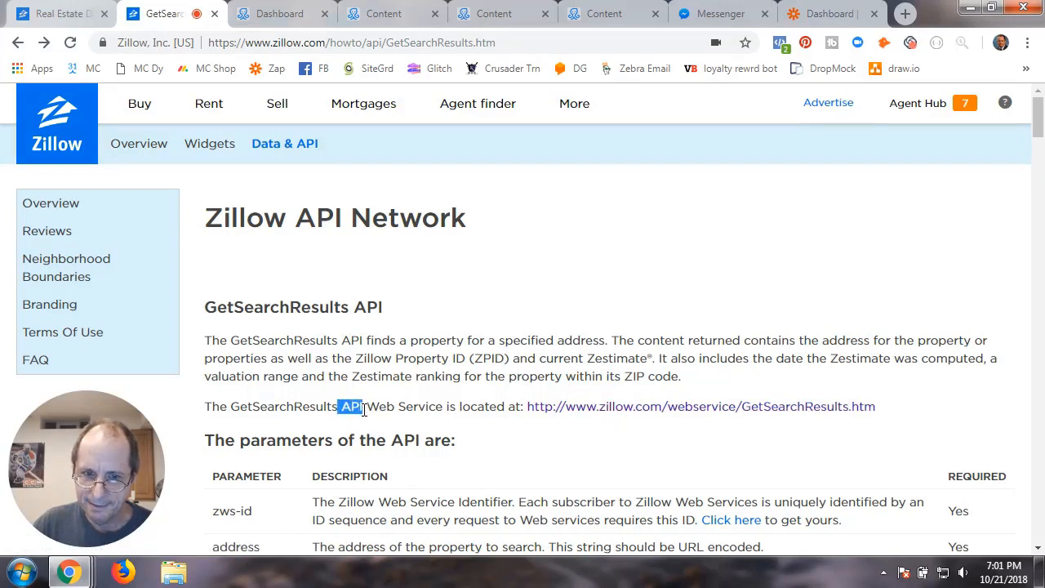
{"action": "left_click", "coordinate": [670, 408]}
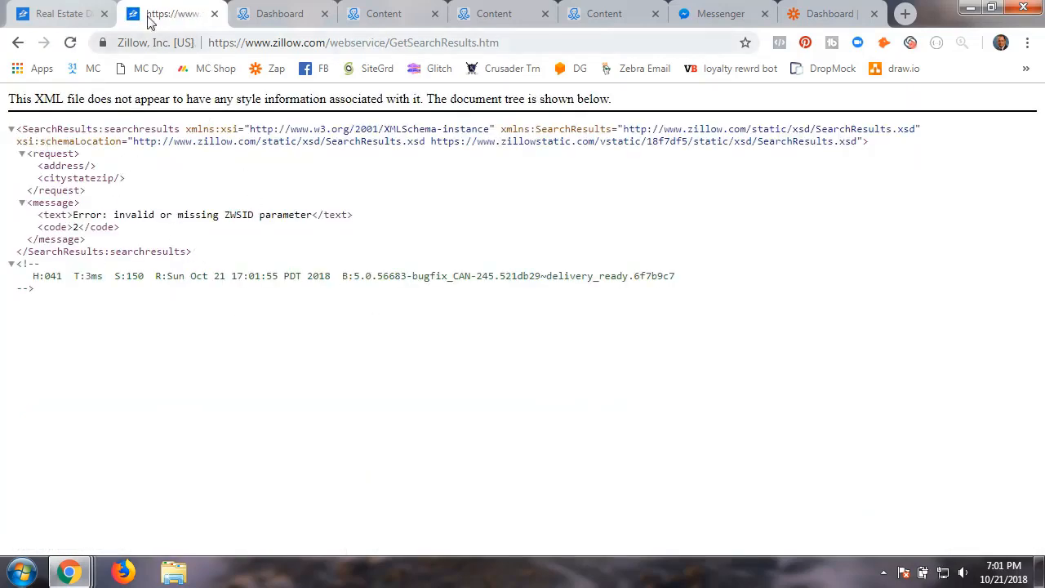
{"action": "left_click", "coordinate": [16, 42]}
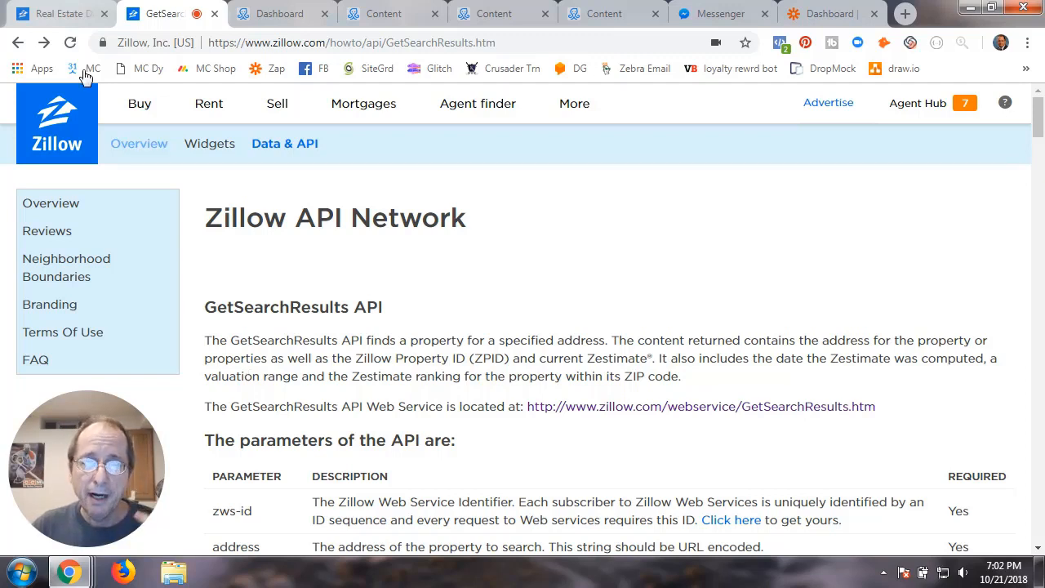
Go back to the ManyChat dashboard and open the Everything Bot's settings
{"action": "left_click", "coordinate": [286, 14]}
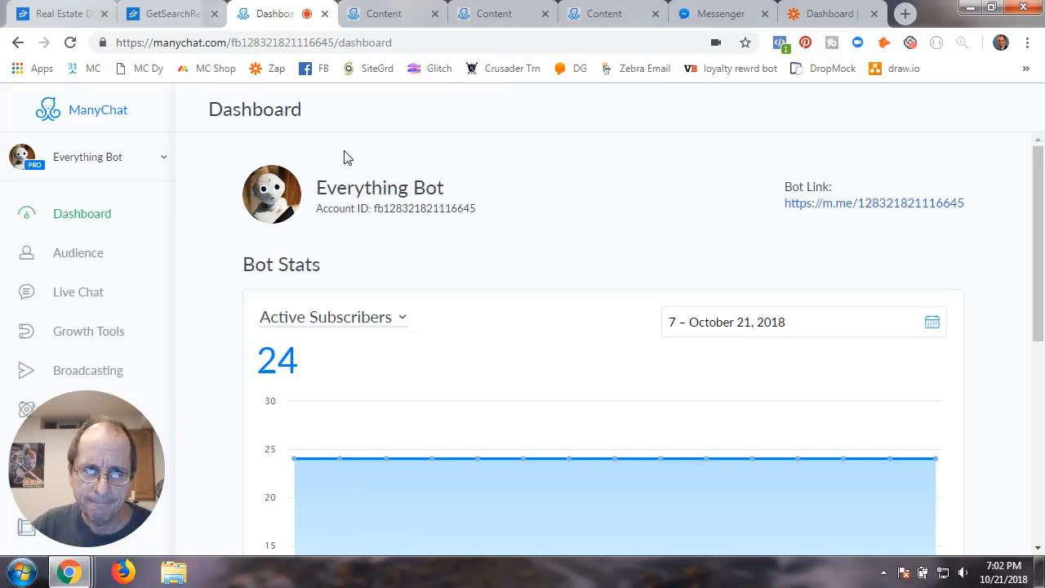
{"action": "left_click_drag", "start_coordinate": [105, 448], "coordinate": [951, 147]}
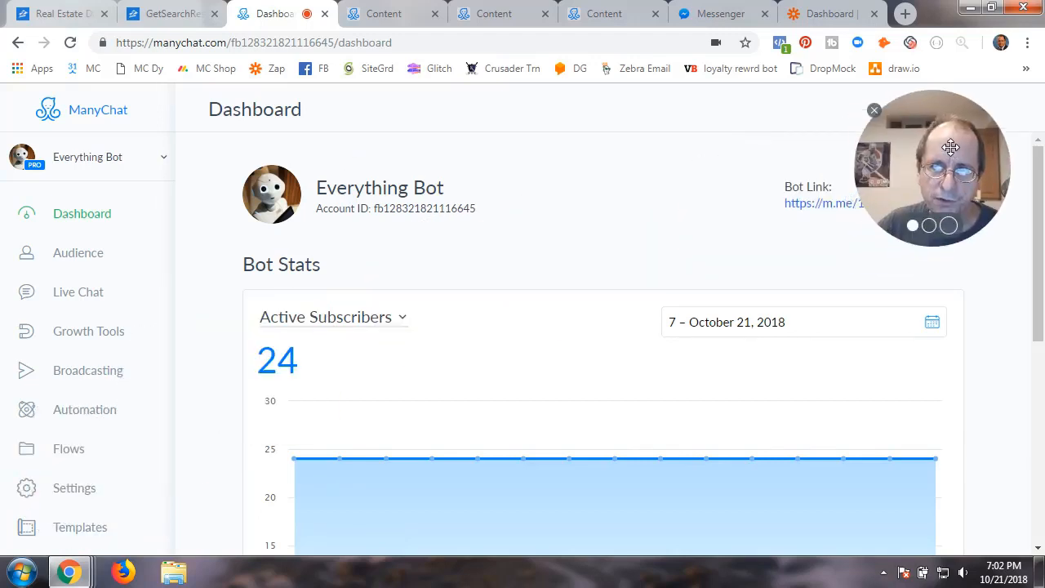
{"action": "left_click", "coordinate": [70, 496]}
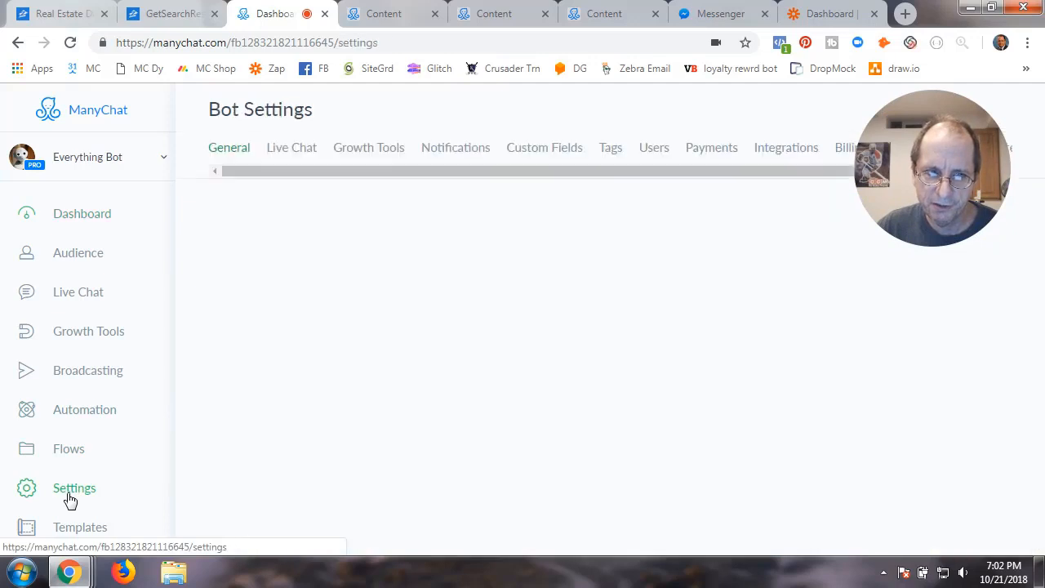
List the bot's tags, including RE_Completed_House_Value_Q2 and Z_Bad_Address_House_Value
{"action": "left_click", "coordinate": [612, 151]}
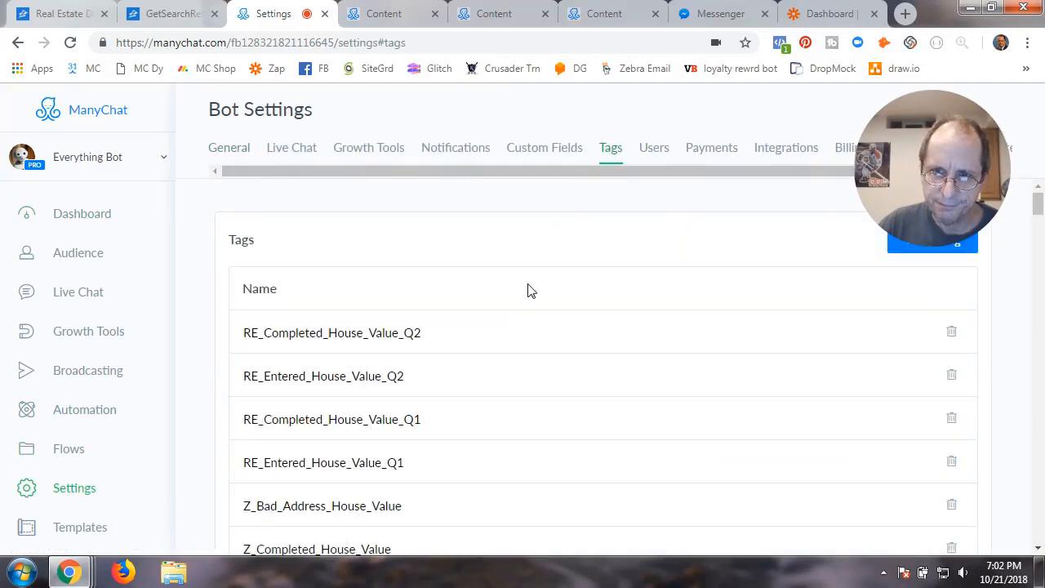
{"action": "scroll", "coordinate": [556, 333], "scroll_direction": "down", "scroll_amount": 2}
{"action": "scroll", "coordinate": [557, 335], "scroll_direction": "up", "scroll_amount": 2}
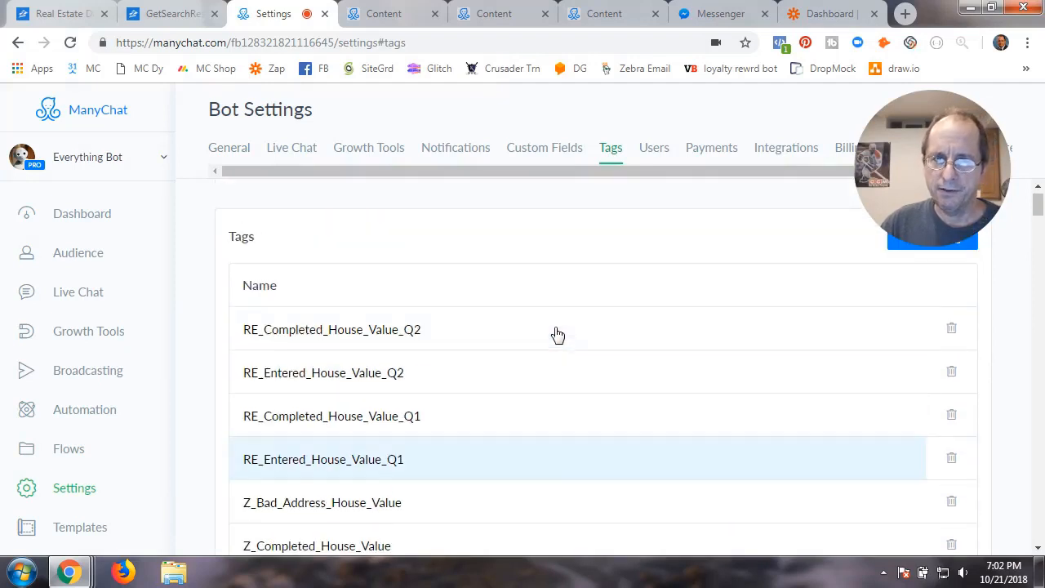
{"action": "left_click_drag", "start_coordinate": [925, 172], "coordinate": [97, 220]}
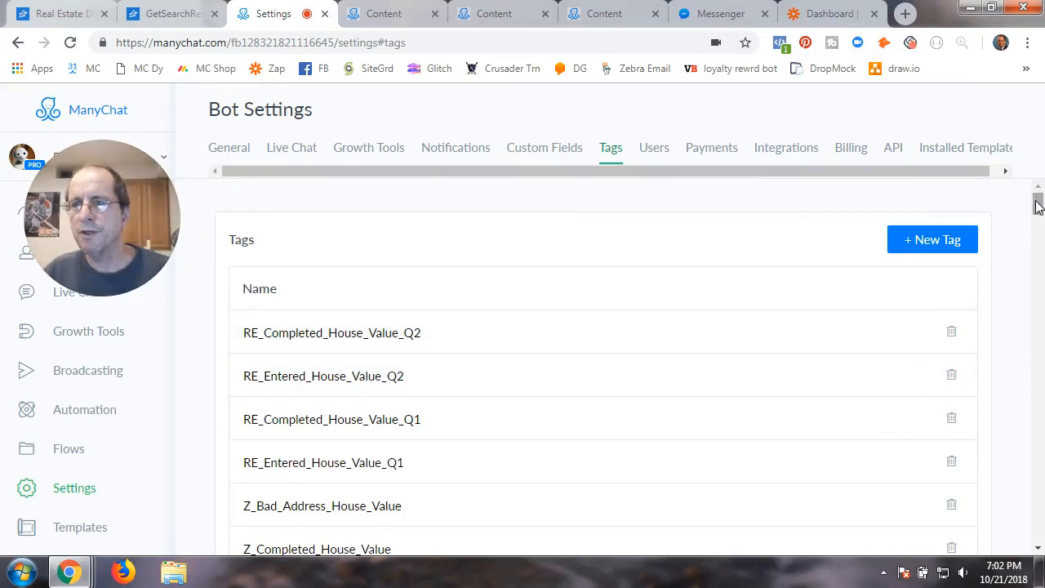
{"action": "left_click_drag", "start_coordinate": [1037, 206], "coordinate": [1038, 210]}
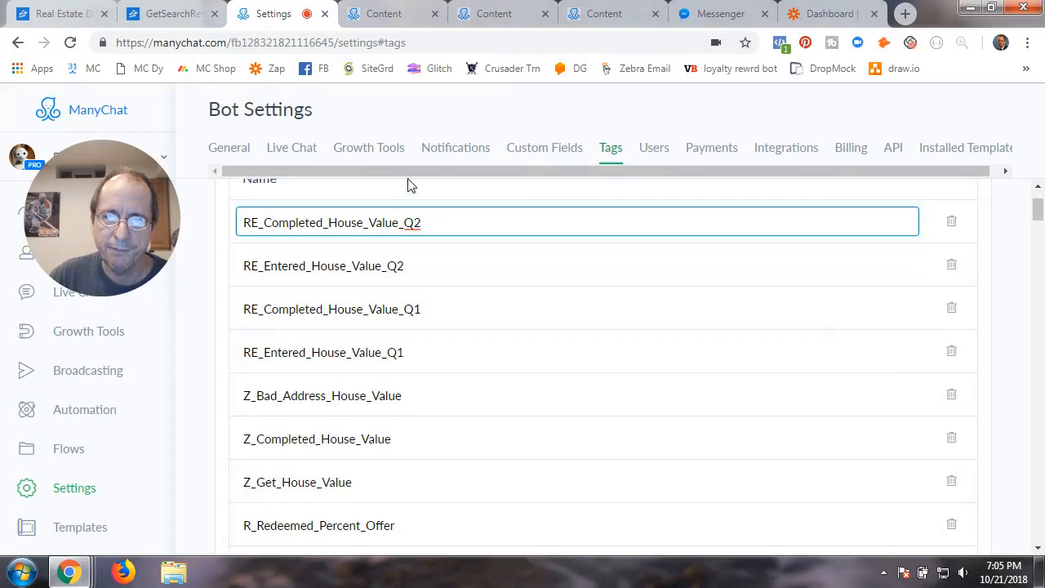
Show Custom Fields and scroll to RE_Zip, RE_Median_Value and RE_Value_Change_30_Days
{"action": "left_click", "coordinate": [539, 157]}
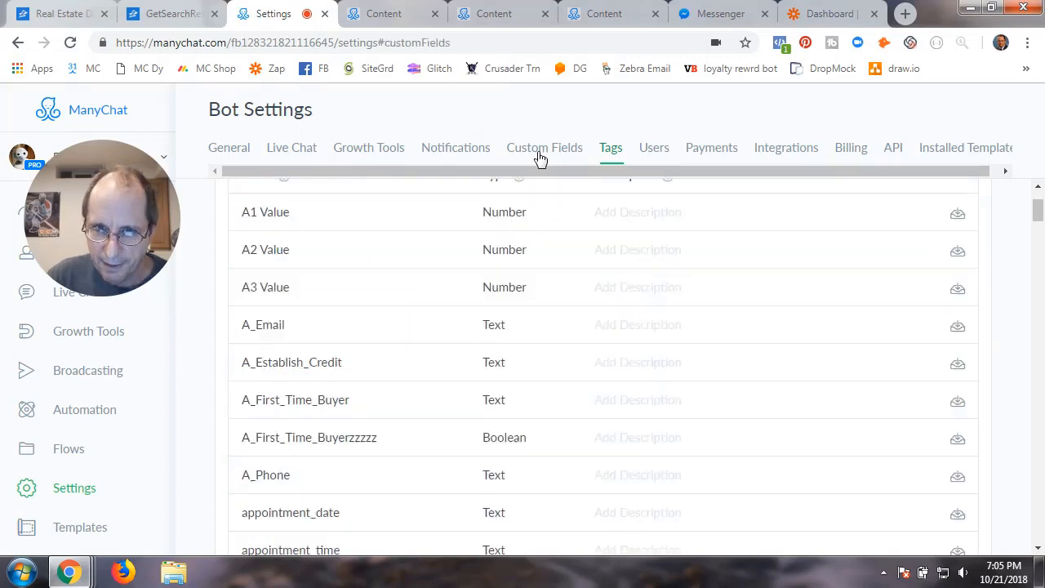
{"action": "scroll", "coordinate": [400, 398], "scroll_direction": "down", "scroll_amount": 10}
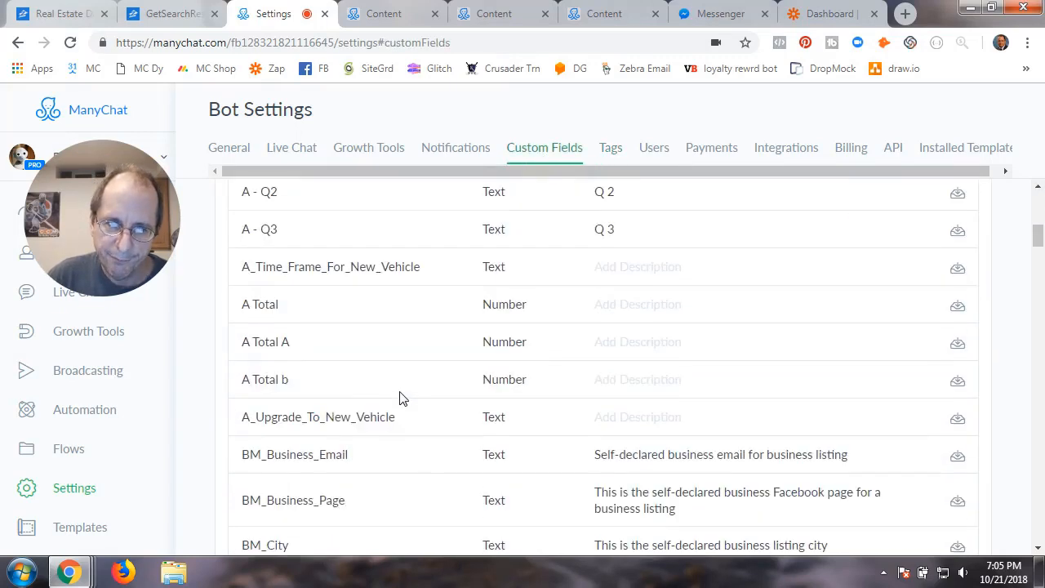
{"action": "scroll", "coordinate": [399, 397], "scroll_direction": "down", "scroll_amount": 5}
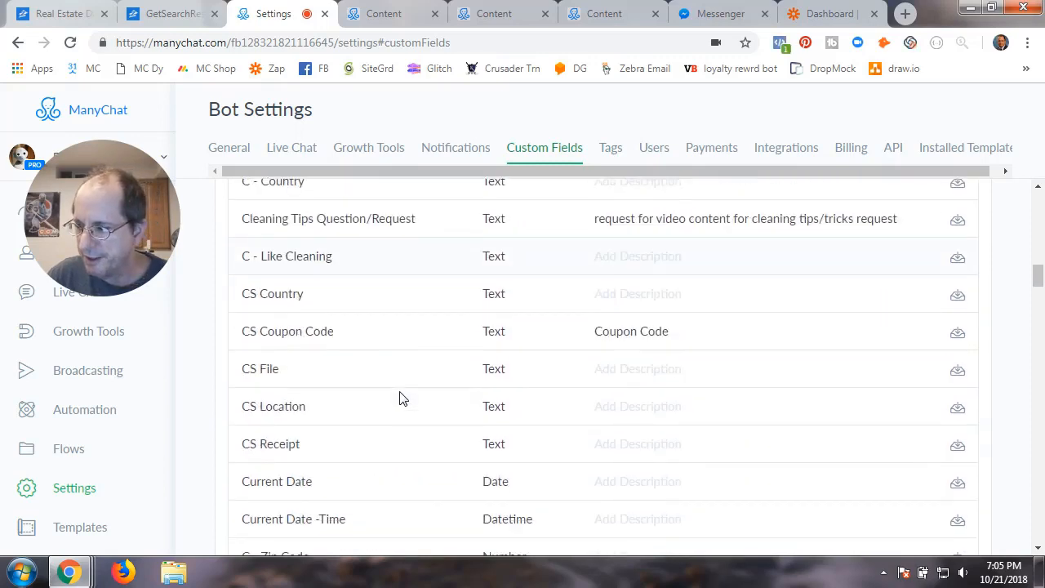
{"action": "scroll", "coordinate": [400, 398], "scroll_direction": "down", "scroll_amount": 2}
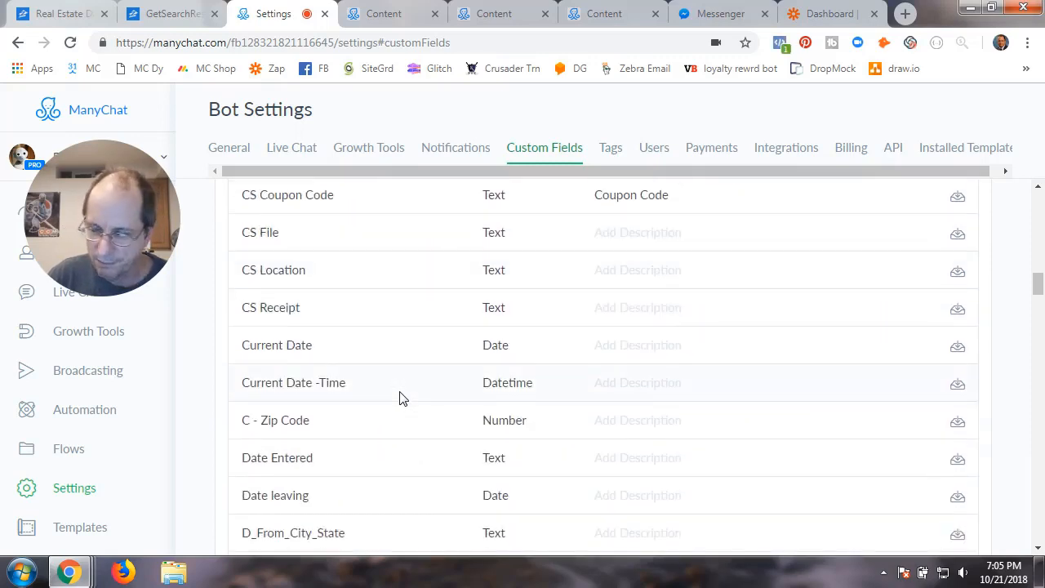
{"action": "scroll", "coordinate": [399, 397], "scroll_direction": "down", "scroll_amount": 4}
{"action": "scroll", "coordinate": [400, 398], "scroll_direction": "down", "scroll_amount": 14}
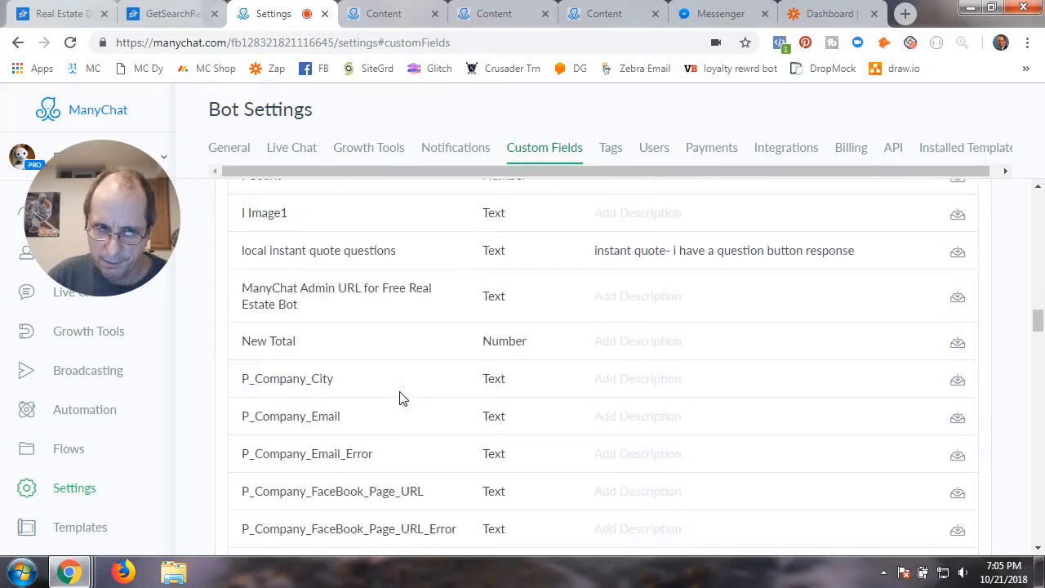
{"action": "scroll", "coordinate": [399, 398], "scroll_direction": "down", "scroll_amount": 8}
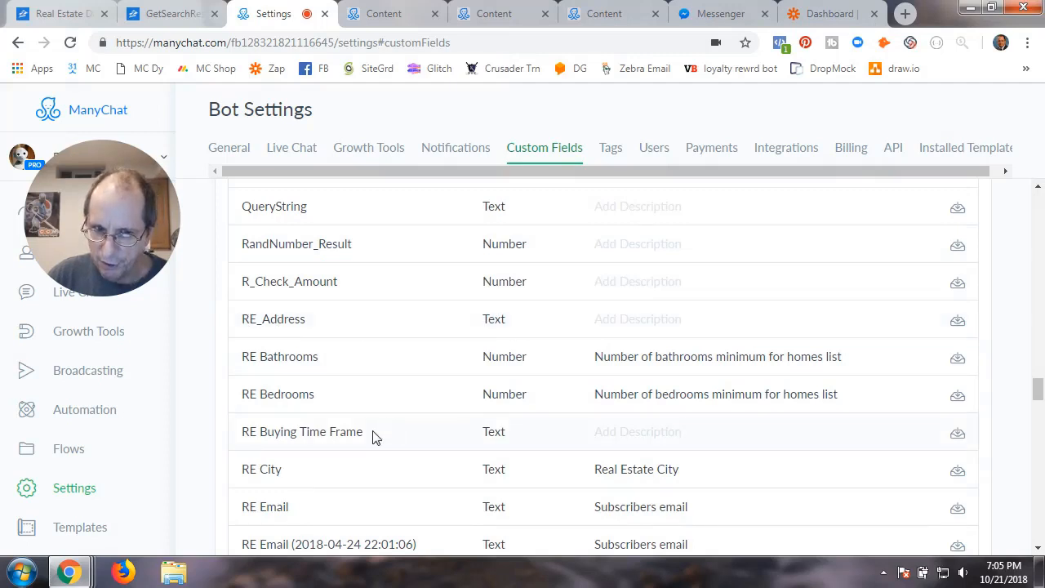
{"action": "scroll", "coordinate": [374, 437], "scroll_direction": "down", "scroll_amount": 2}
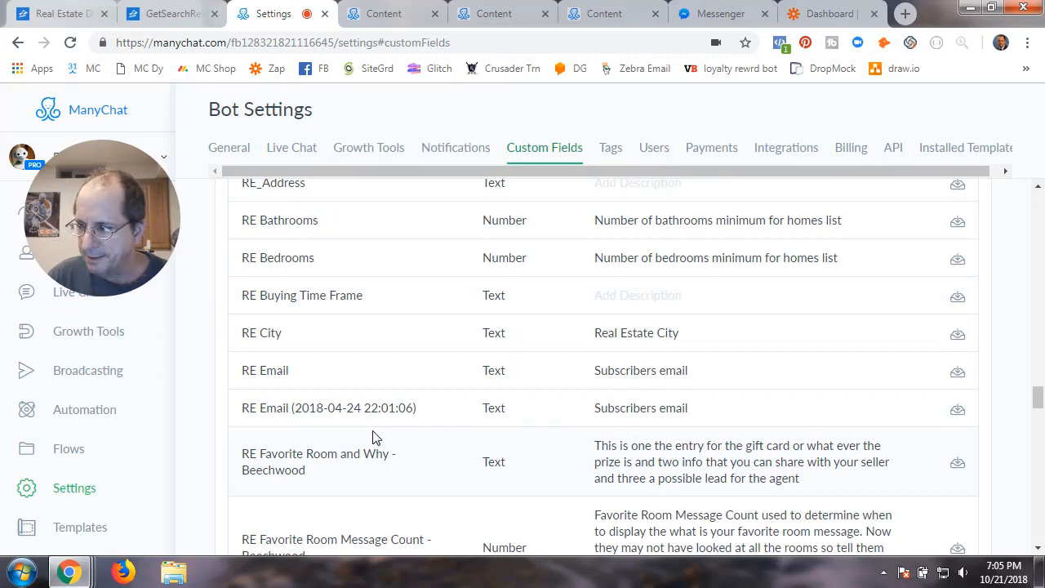
{"action": "scroll", "coordinate": [373, 437], "scroll_direction": "down", "scroll_amount": 6}
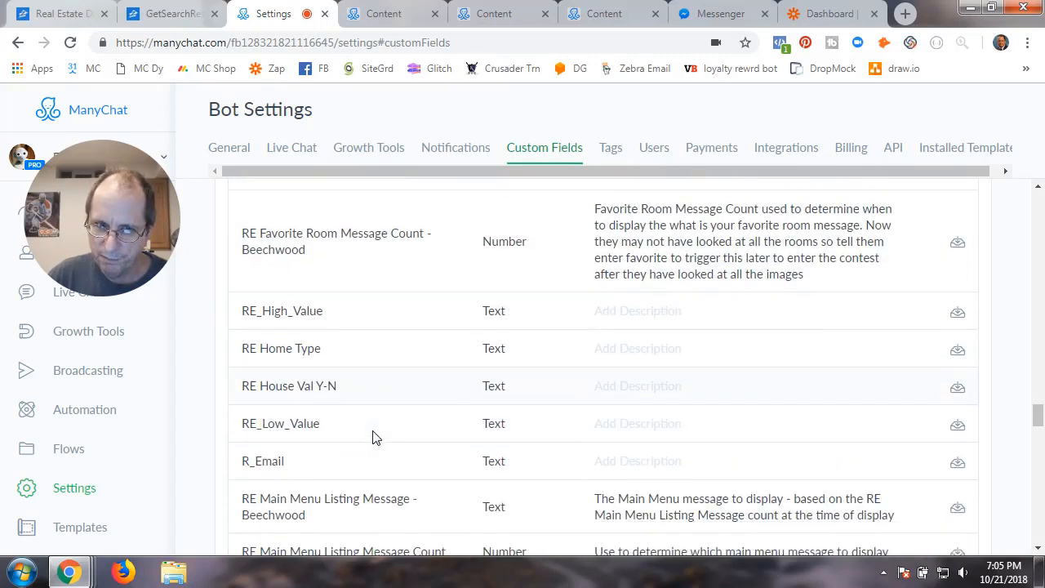
{"action": "scroll", "coordinate": [373, 437], "scroll_direction": "down", "scroll_amount": 4}
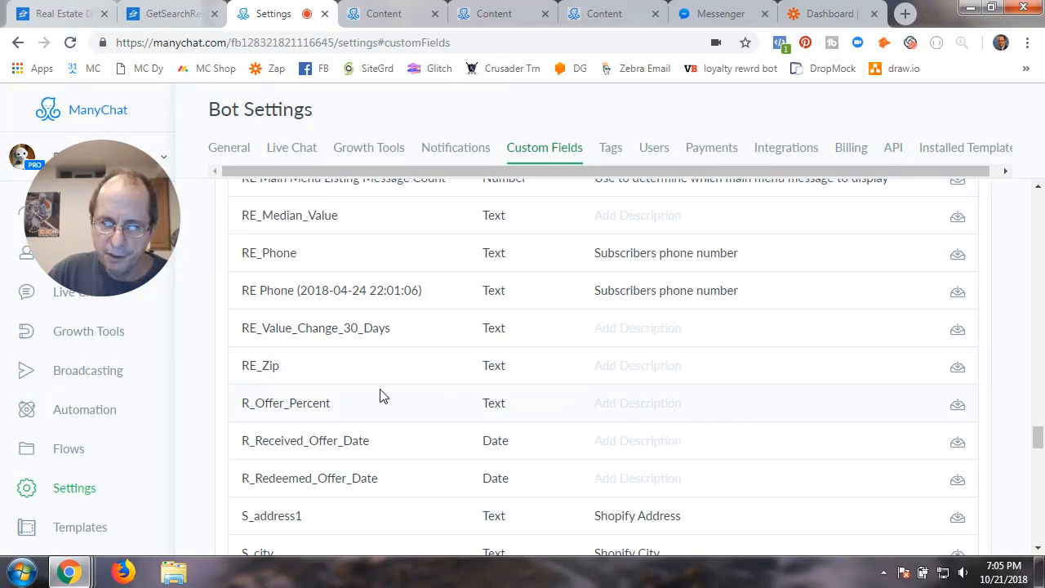
{"action": "scroll", "coordinate": [351, 398], "scroll_direction": "up", "scroll_amount": 2}
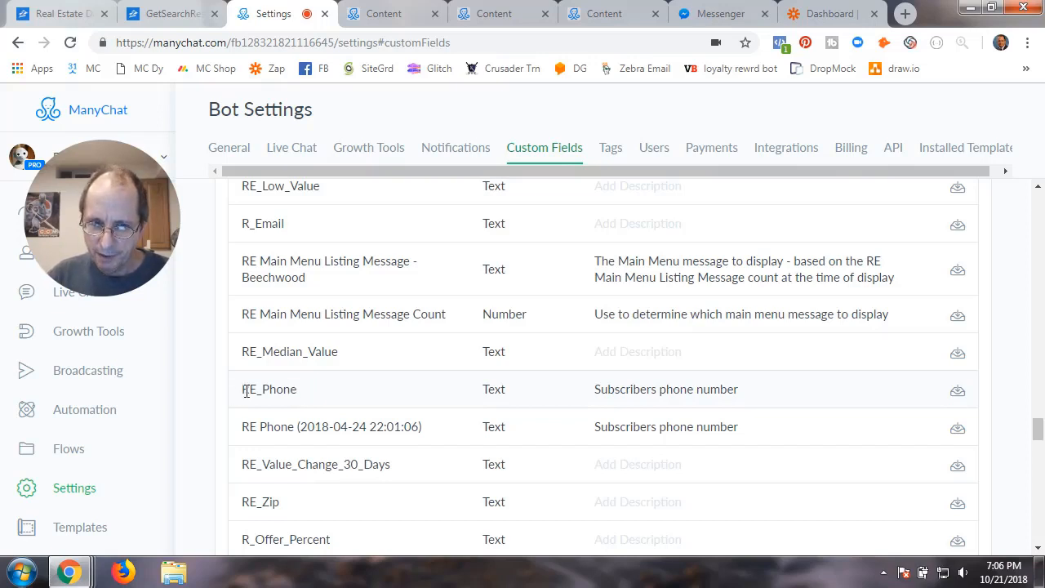
{"action": "left_click_drag", "start_coordinate": [245, 391], "coordinate": [310, 392]}
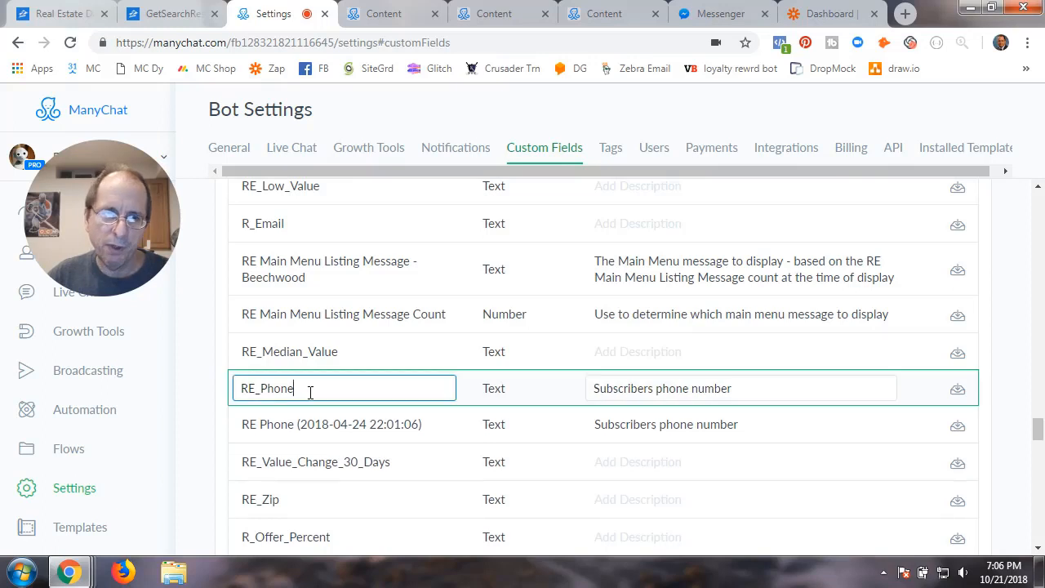
{"action": "left_click", "coordinate": [520, 403]}
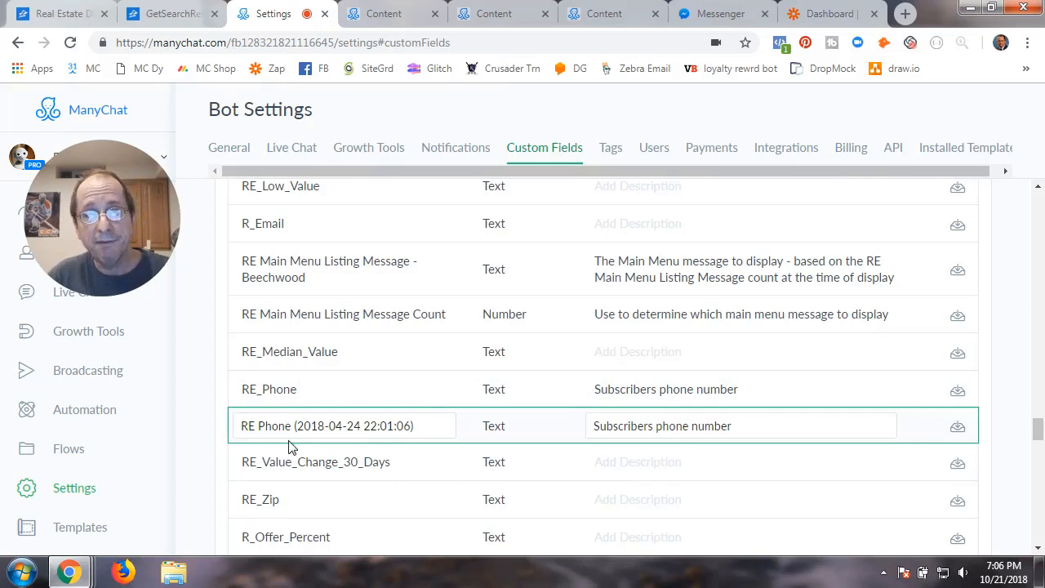
{"action": "scroll", "coordinate": [288, 446], "scroll_direction": "up", "scroll_amount": 2}
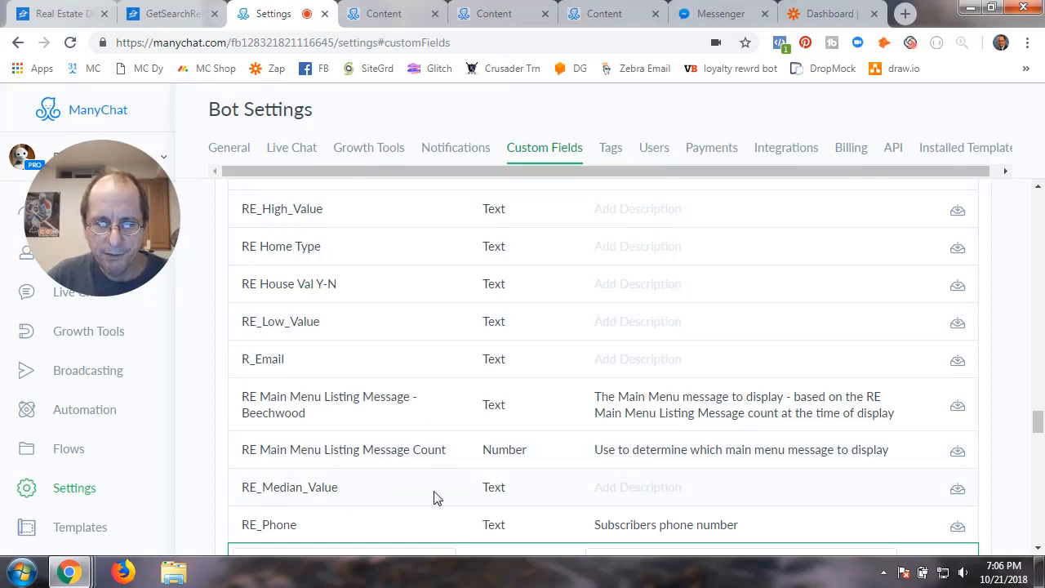
{"action": "scroll", "coordinate": [341, 503], "scroll_direction": "down", "scroll_amount": 2}
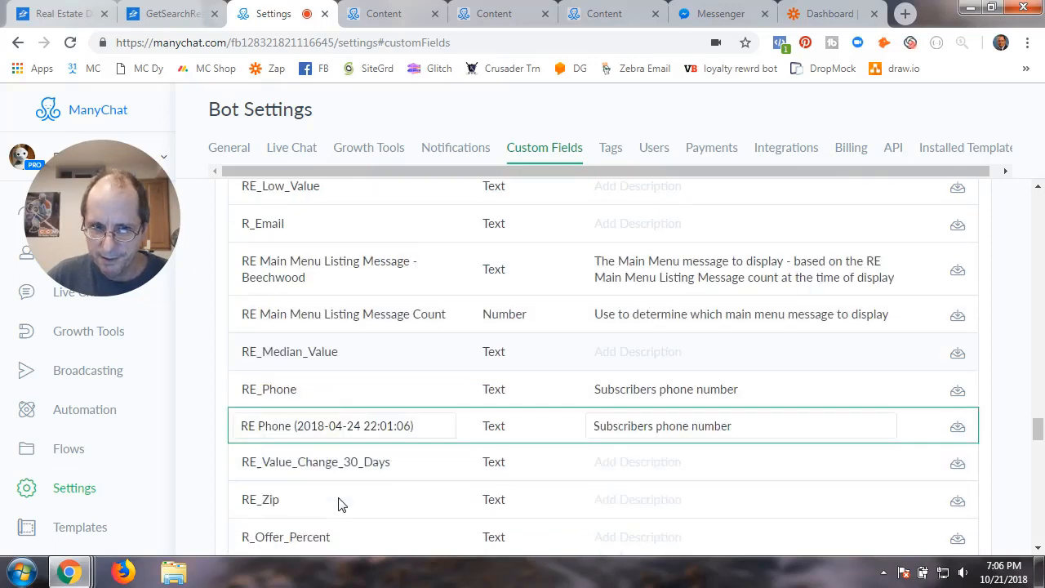
{"action": "left_click", "coordinate": [270, 463]}
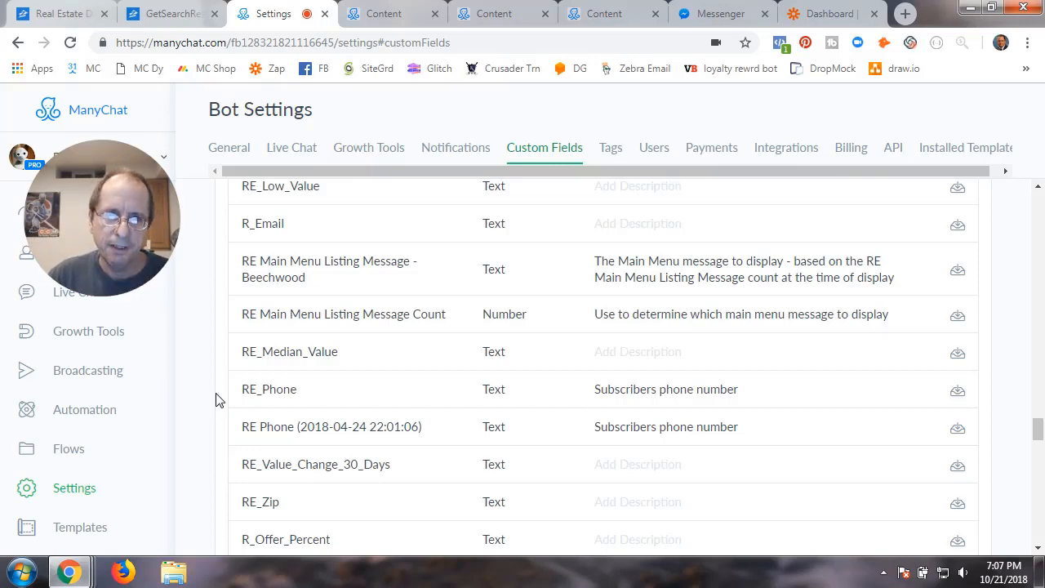
Open the RE Value flows folder and its RE - Display House Value flow
{"action": "left_click", "coordinate": [70, 454]}
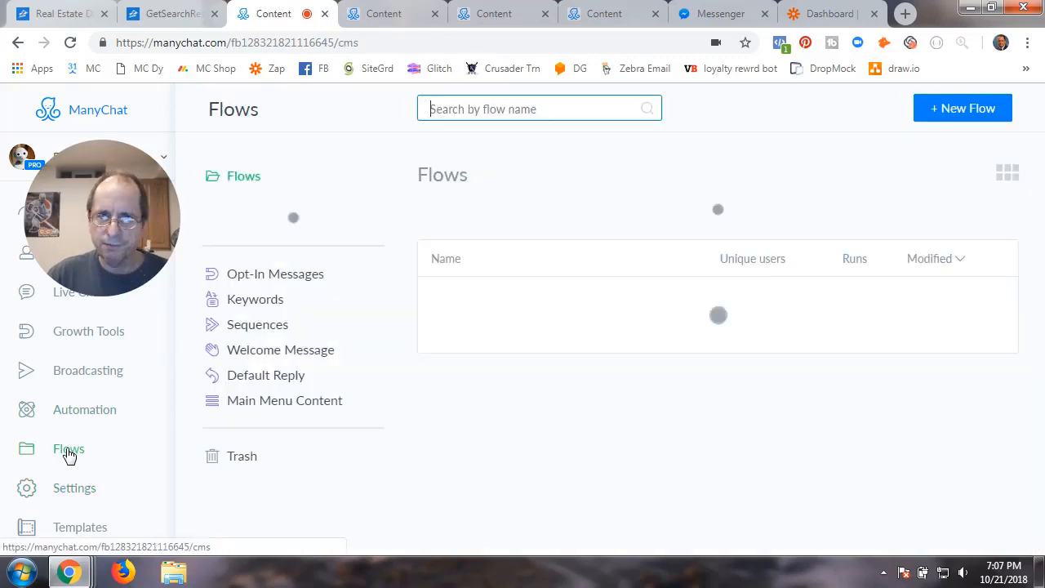
{"action": "left_click", "coordinate": [690, 421]}
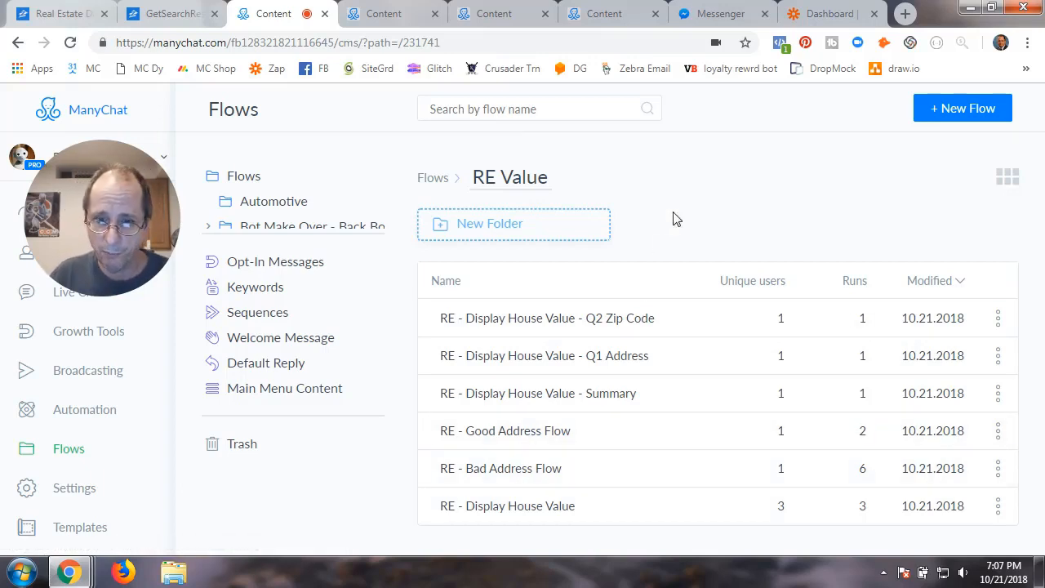
{"action": "left_click", "coordinate": [513, 506]}
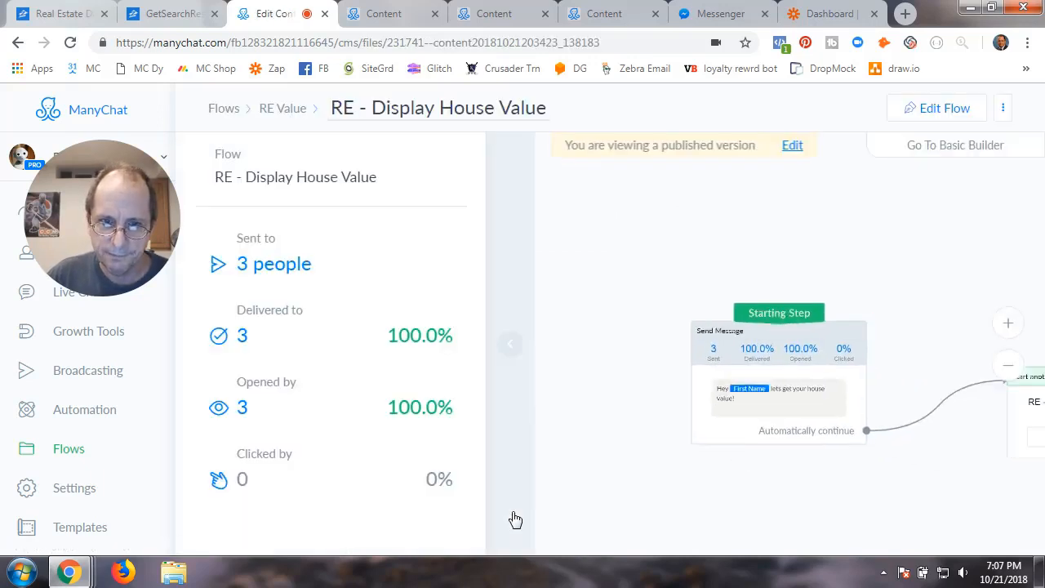
{"action": "left_click", "coordinate": [510, 344]}
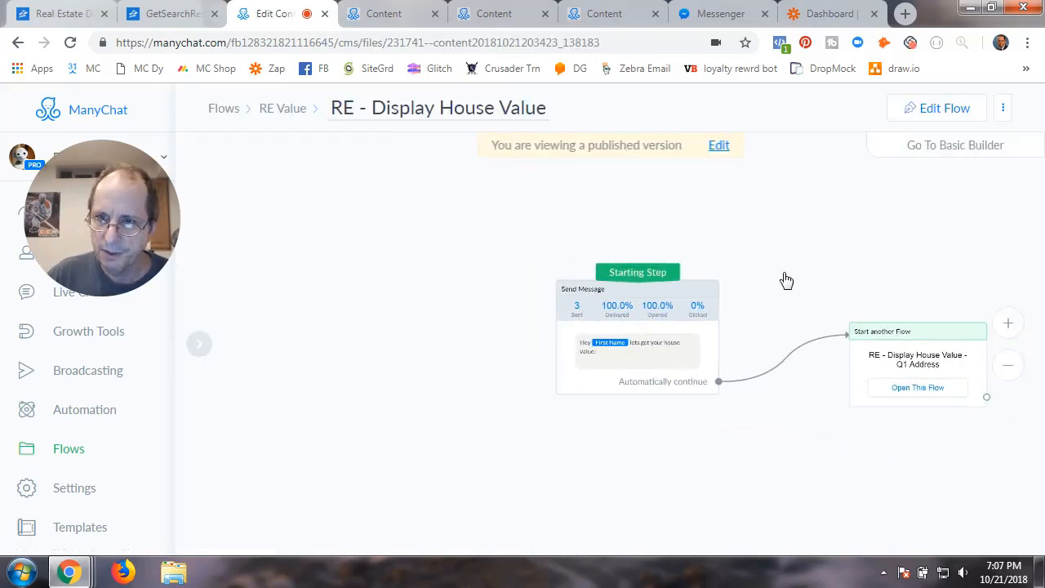
{"action": "left_click", "coordinate": [941, 110]}
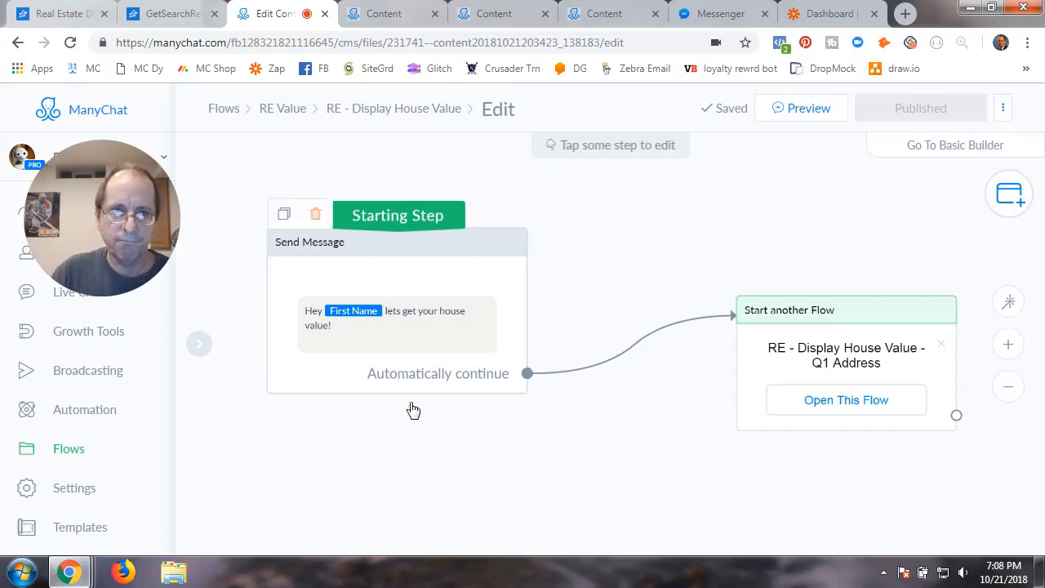
{"action": "left_click_drag", "start_coordinate": [645, 434], "coordinate": [668, 399]}
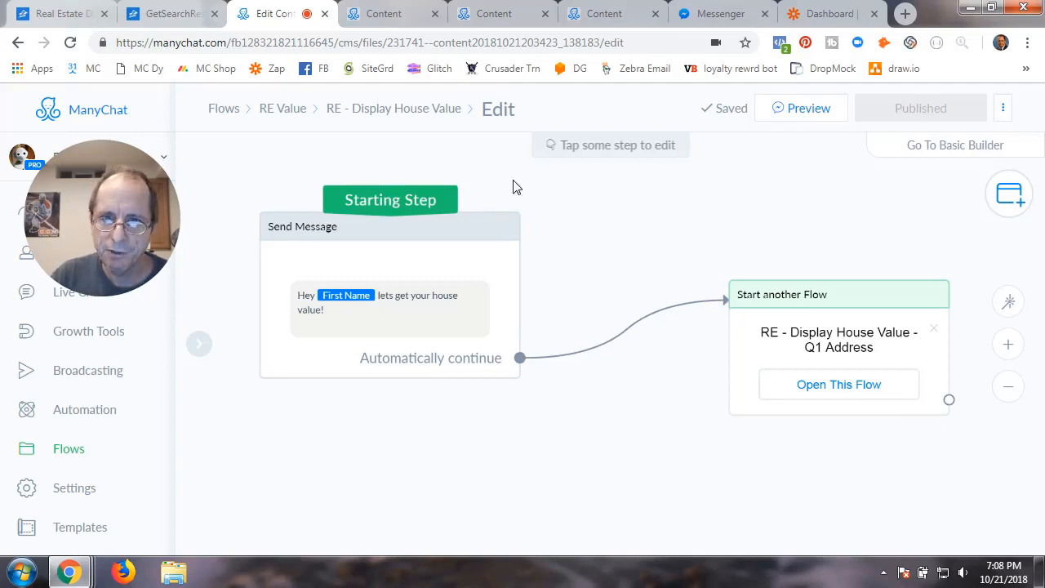
{"action": "left_click", "coordinate": [406, 111]}
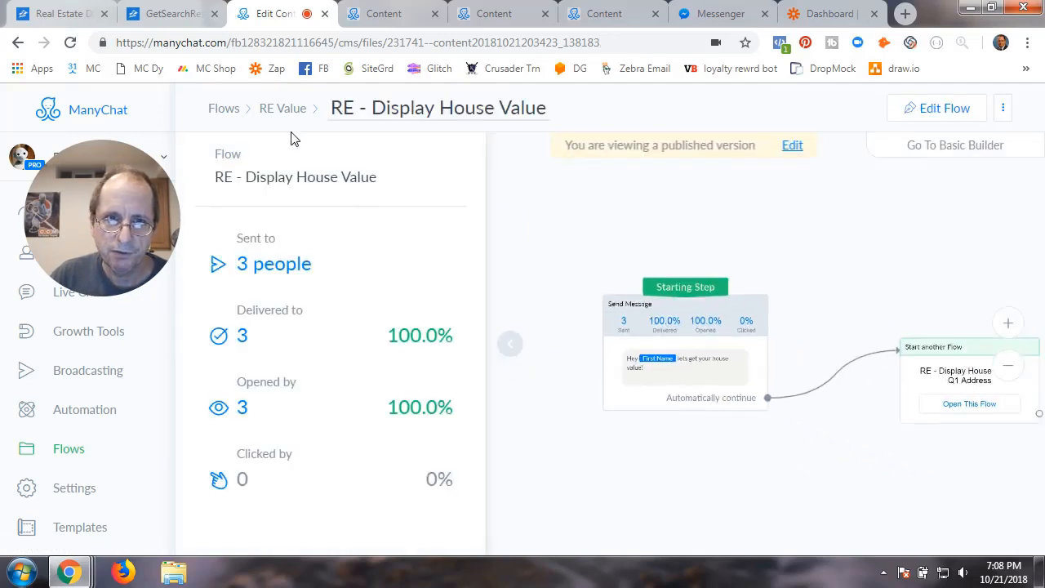
{"action": "left_click", "coordinate": [284, 110]}
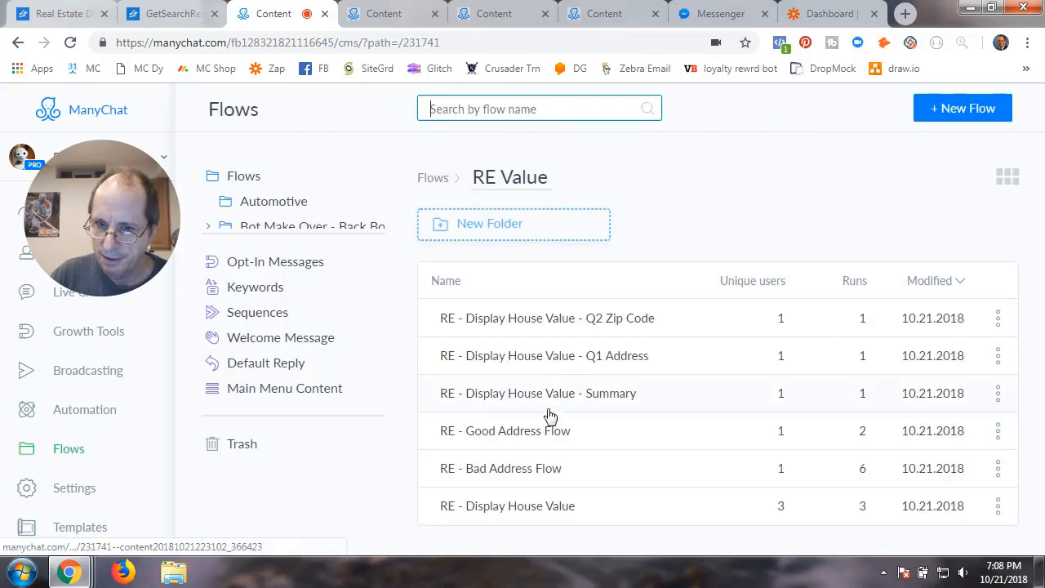
Open the Q1 Address flow and inspect its starting Actions step's tag settings
{"action": "left_click", "coordinate": [544, 359]}
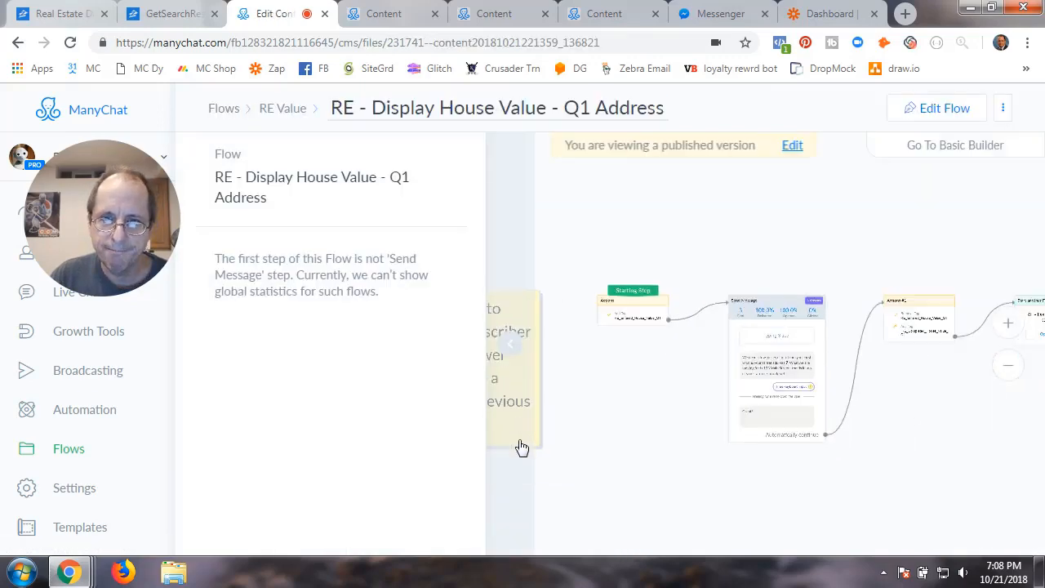
{"action": "left_click", "coordinate": [511, 347]}
{"action": "scroll", "coordinate": [579, 433], "scroll_direction": "up", "scroll_amount": 2}
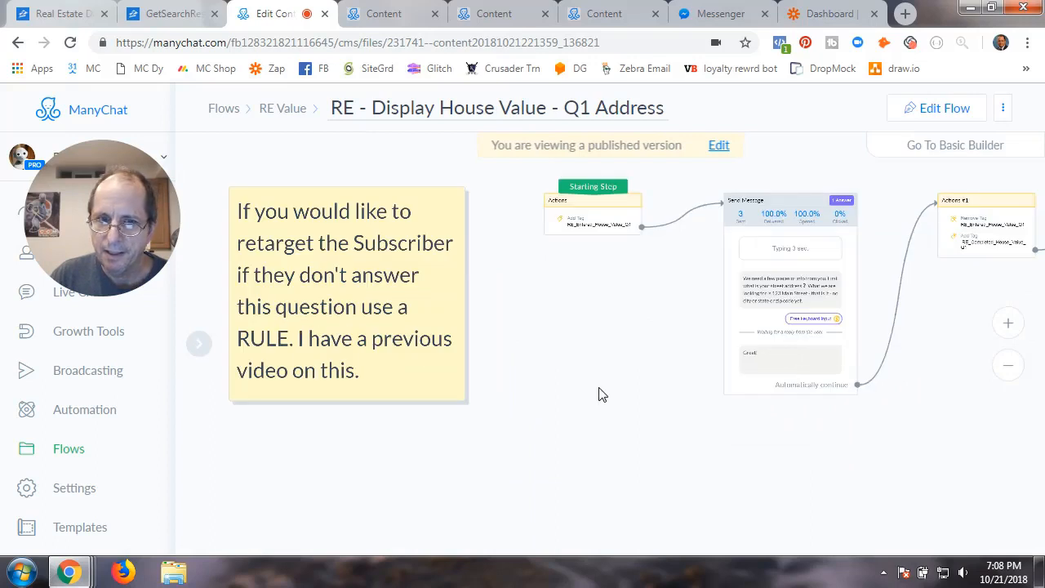
{"action": "left_click_drag", "start_coordinate": [599, 390], "coordinate": [615, 417]}
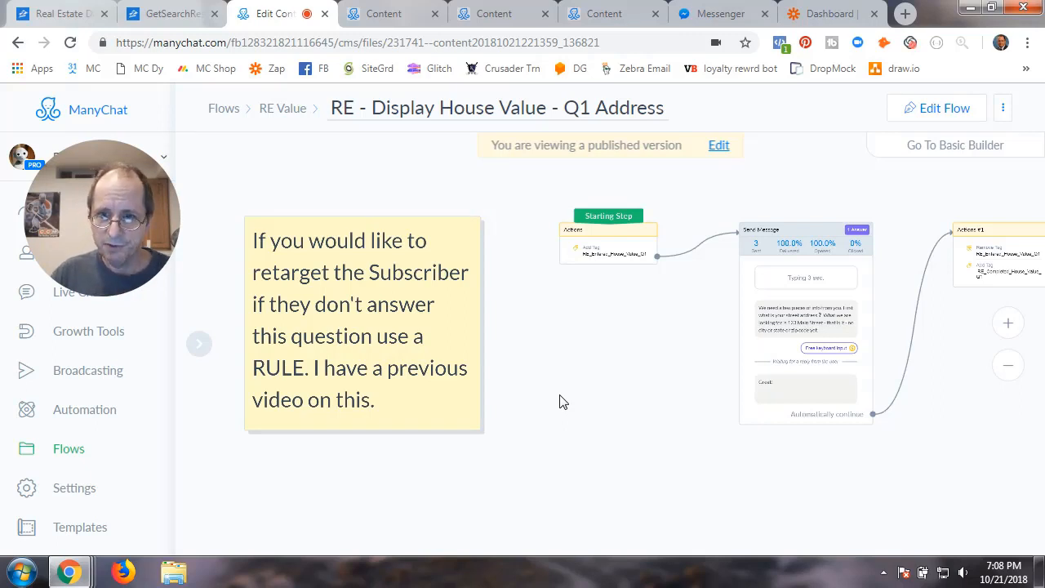
{"action": "scroll", "coordinate": [560, 396], "scroll_direction": "up", "scroll_amount": 2}
{"action": "left_click_drag", "start_coordinate": [634, 367], "coordinate": [537, 450]}
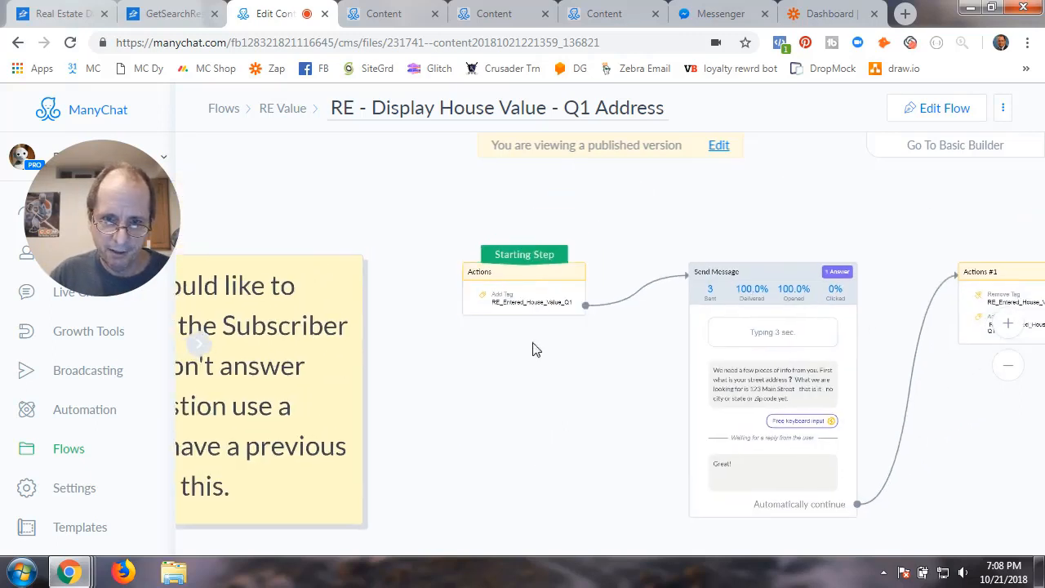
{"action": "left_click_drag", "start_coordinate": [558, 394], "coordinate": [494, 381]}
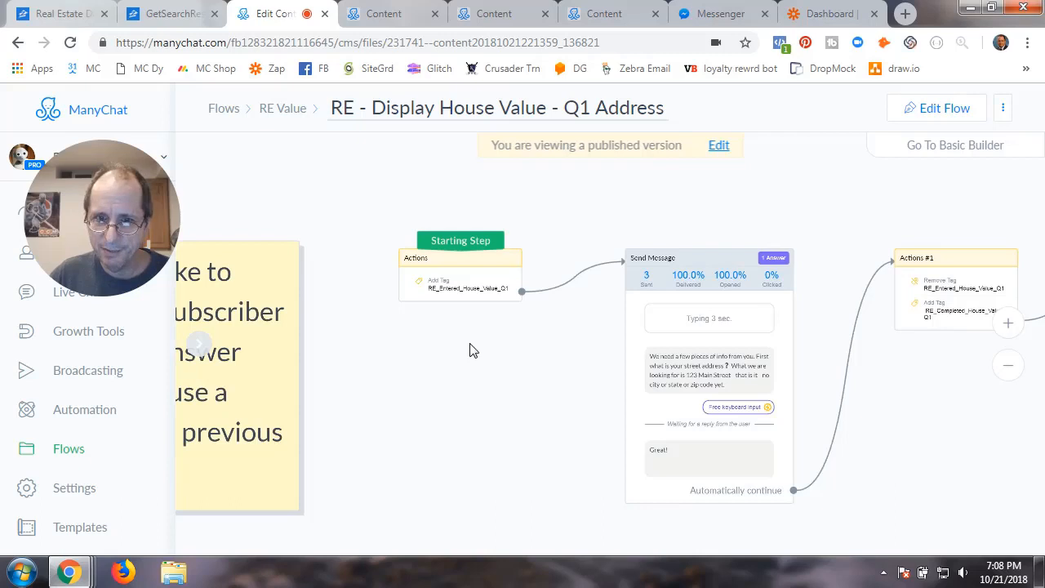
{"action": "left_click", "coordinate": [463, 280]}
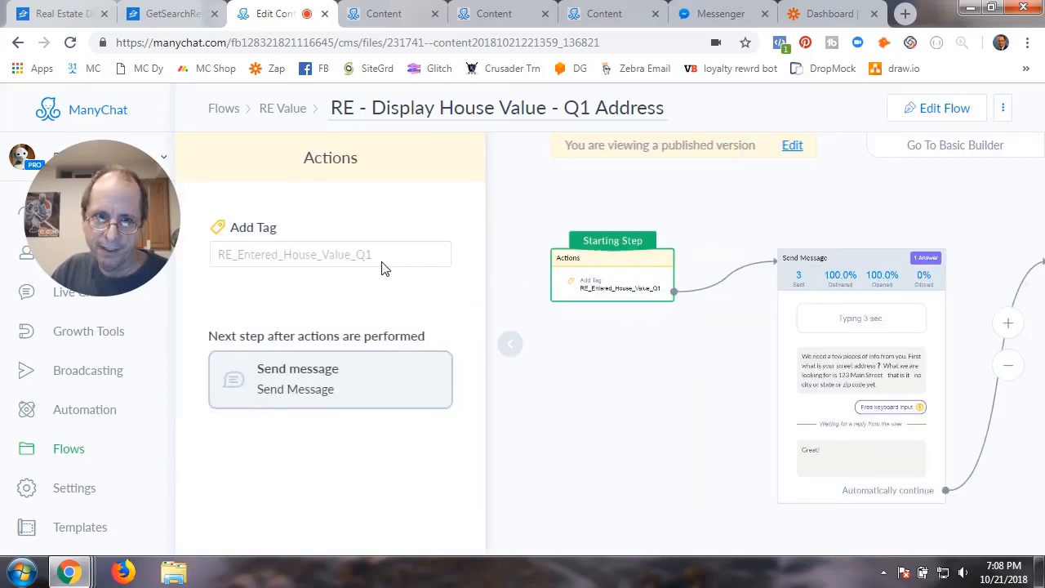
{"action": "left_click", "coordinate": [511, 354]}
Put the Q1 Address flow in edit mode and open its Send Message step
{"action": "left_click_drag", "start_coordinate": [618, 395], "coordinate": [446, 381]}
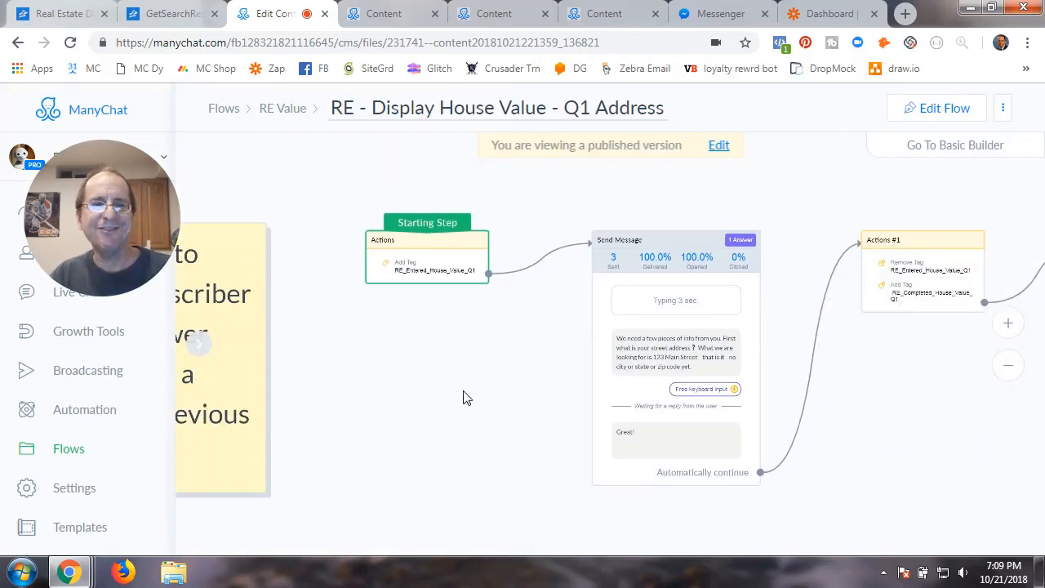
{"action": "scroll", "coordinate": [463, 398], "scroll_direction": "up", "scroll_amount": 3}
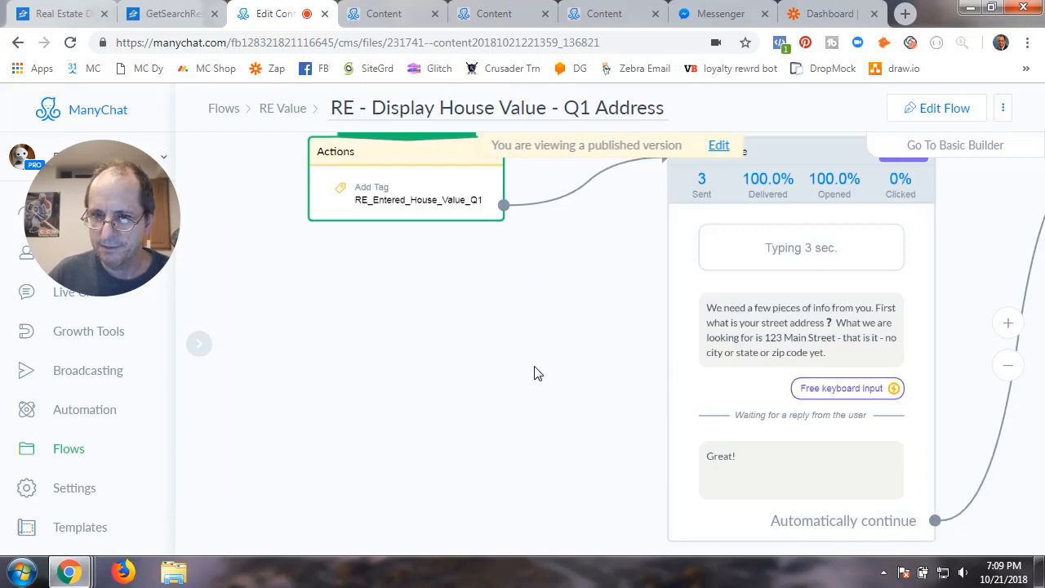
{"action": "left_click_drag", "start_coordinate": [534, 369], "coordinate": [341, 377]}
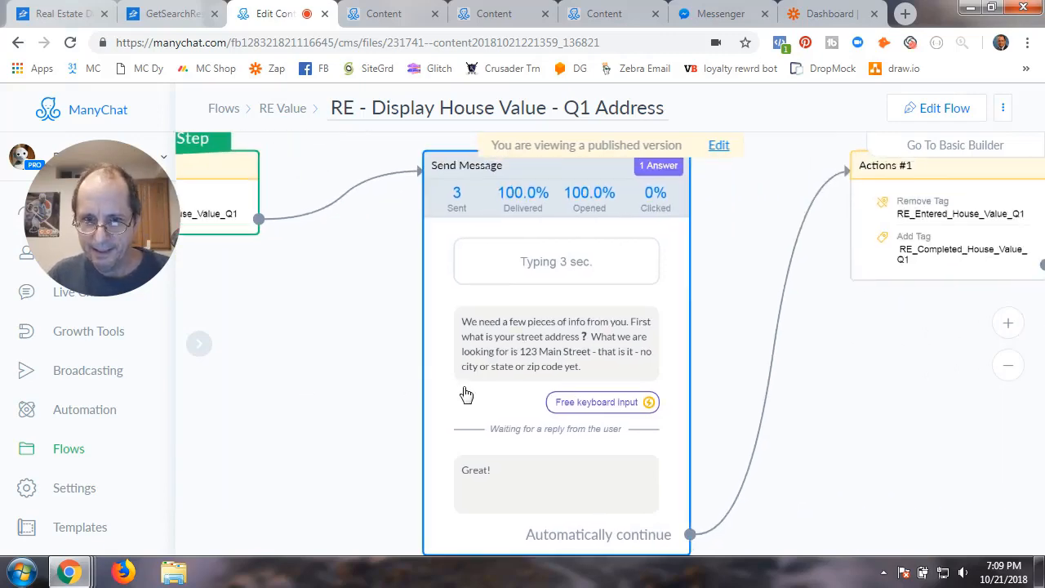
{"action": "left_click", "coordinate": [934, 111]}
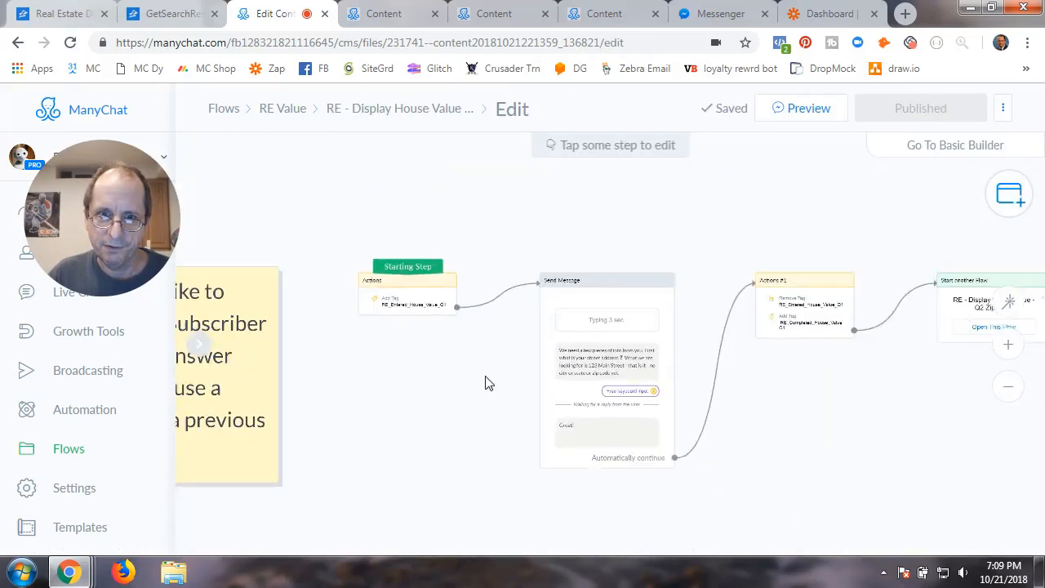
{"action": "left_click", "coordinate": [495, 347]}
{"action": "left_click", "coordinate": [413, 417]}
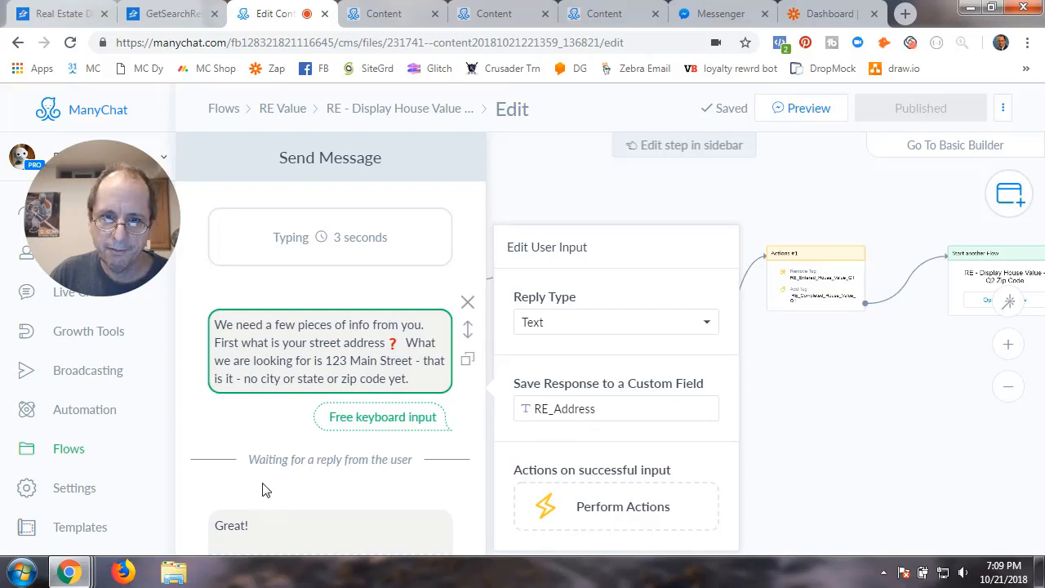
{"action": "scroll", "coordinate": [234, 450], "scroll_direction": "down", "scroll_amount": 2}
{"action": "left_click", "coordinate": [234, 400]}
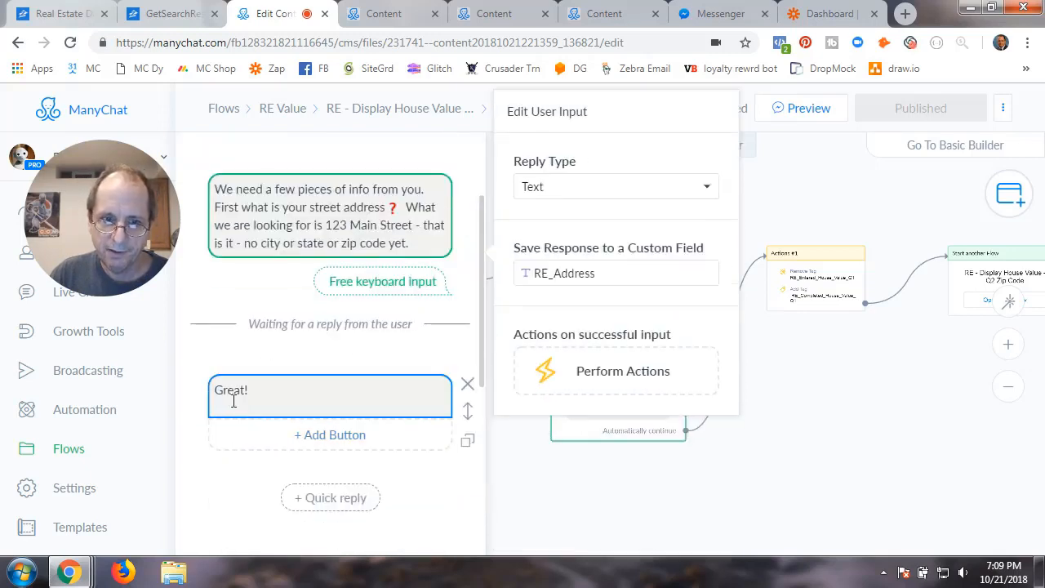
{"action": "left_click", "coordinate": [211, 361]}
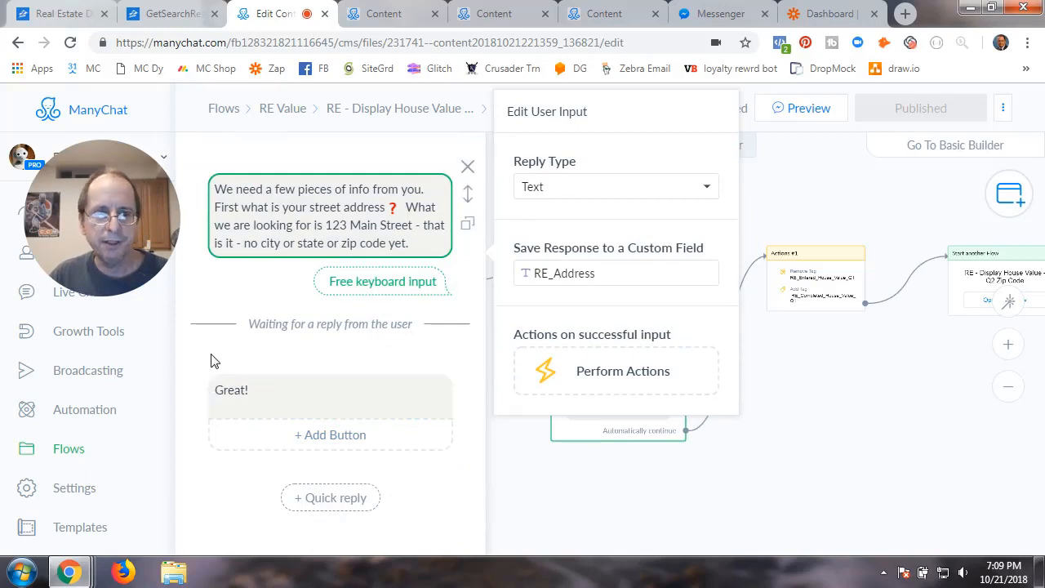
{"action": "scroll", "coordinate": [441, 490], "scroll_direction": "down", "scroll_amount": 4}
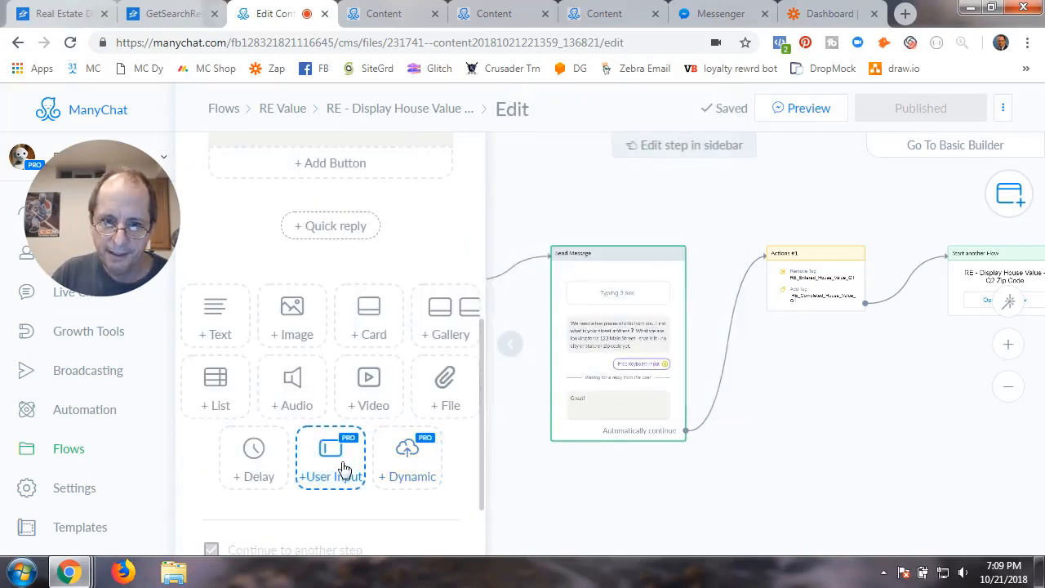
{"action": "scroll", "coordinate": [343, 469], "scroll_direction": "down", "scroll_amount": 1}
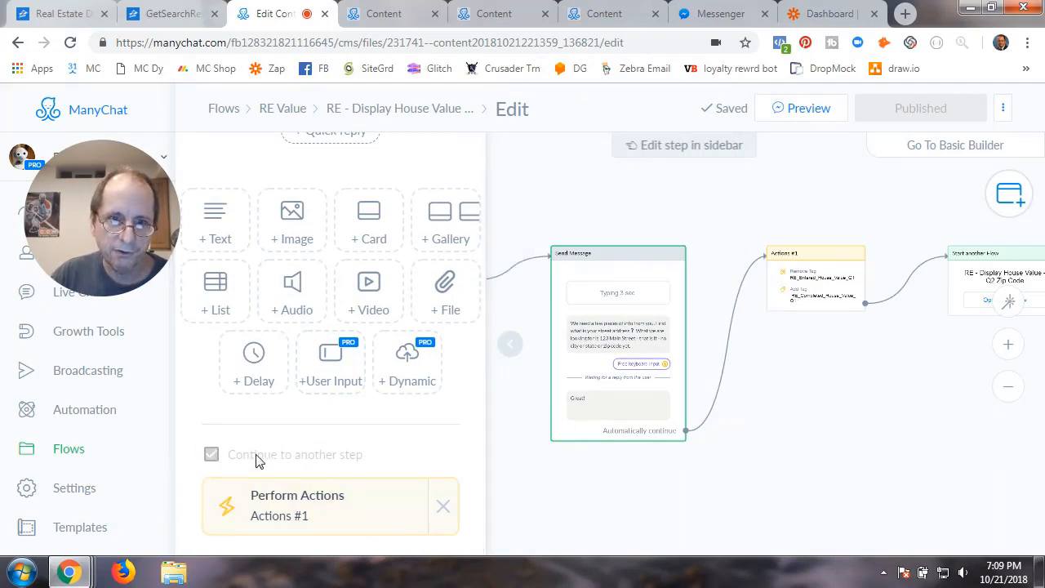
{"action": "left_click", "coordinate": [509, 344]}
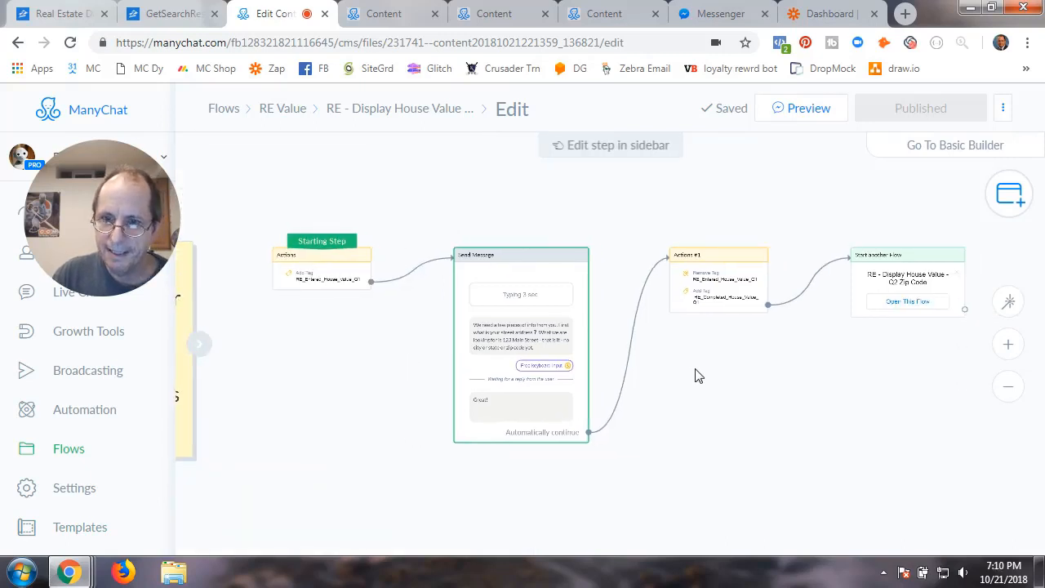
{"action": "left_click", "coordinate": [725, 277]}
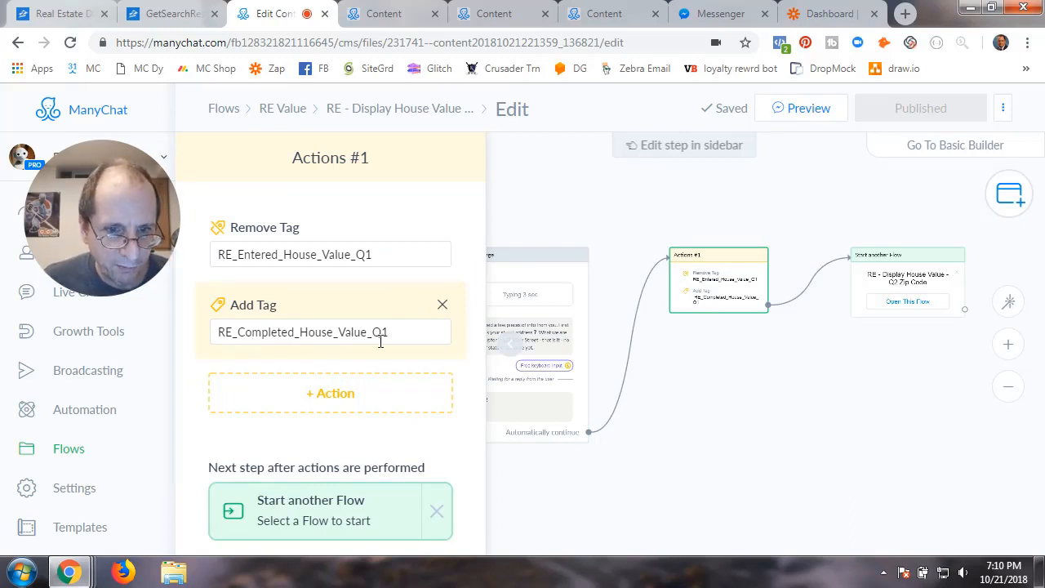
{"action": "left_click", "coordinate": [694, 441]}
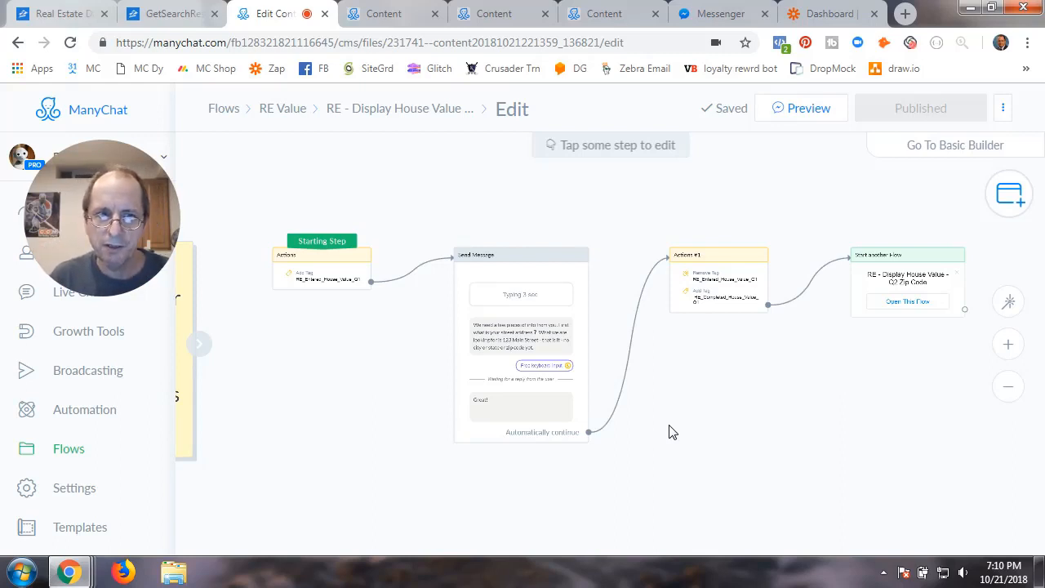
{"action": "left_click_drag", "start_coordinate": [744, 384], "coordinate": [601, 414]}
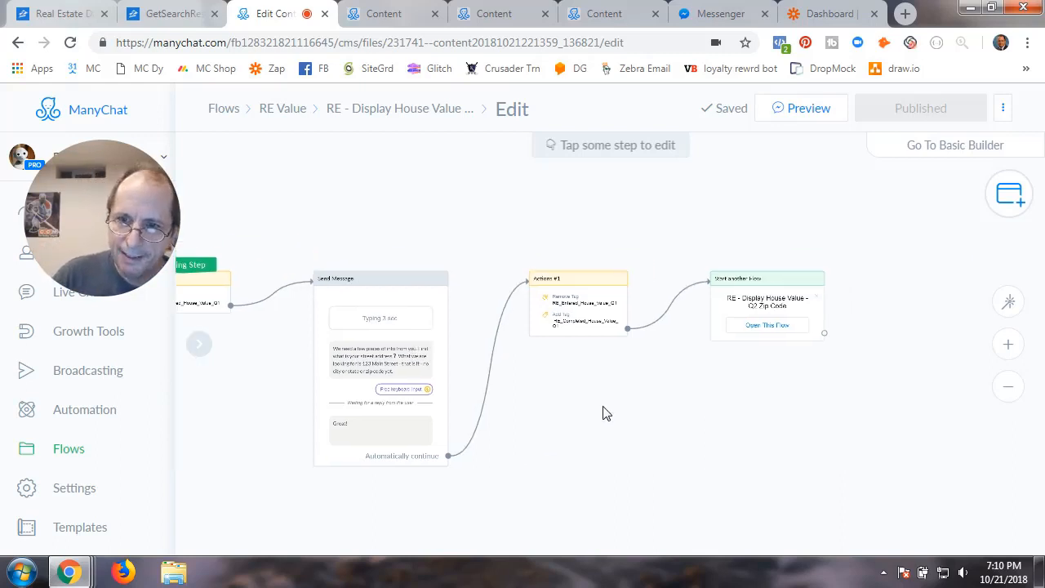
{"action": "mouse_move", "coordinate": [595, 317]}
{"action": "mouse_move", "coordinate": [730, 334]}
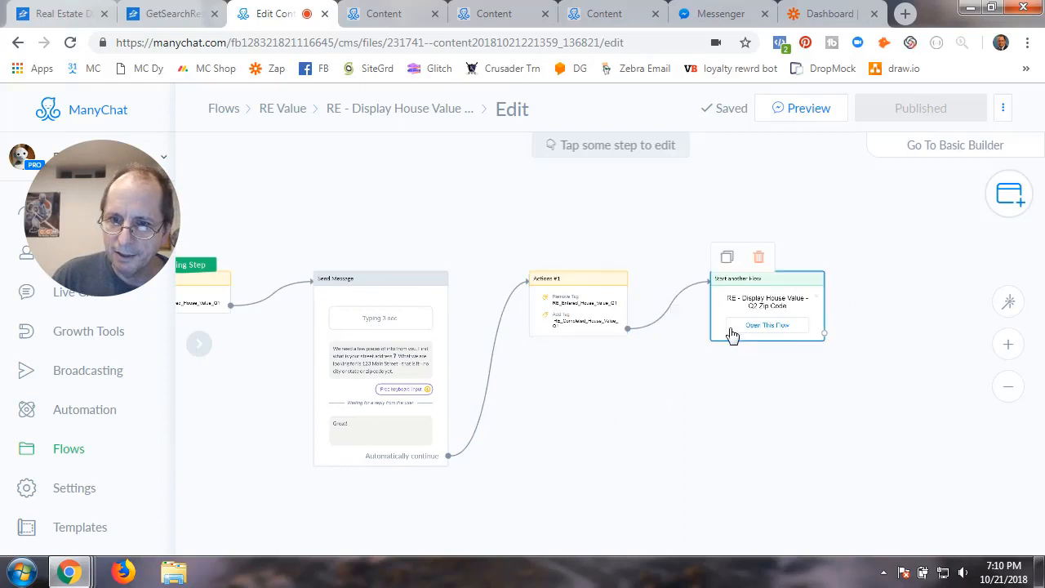
{"action": "scroll", "coordinate": [740, 327], "scroll_direction": "up", "scroll_amount": 2}
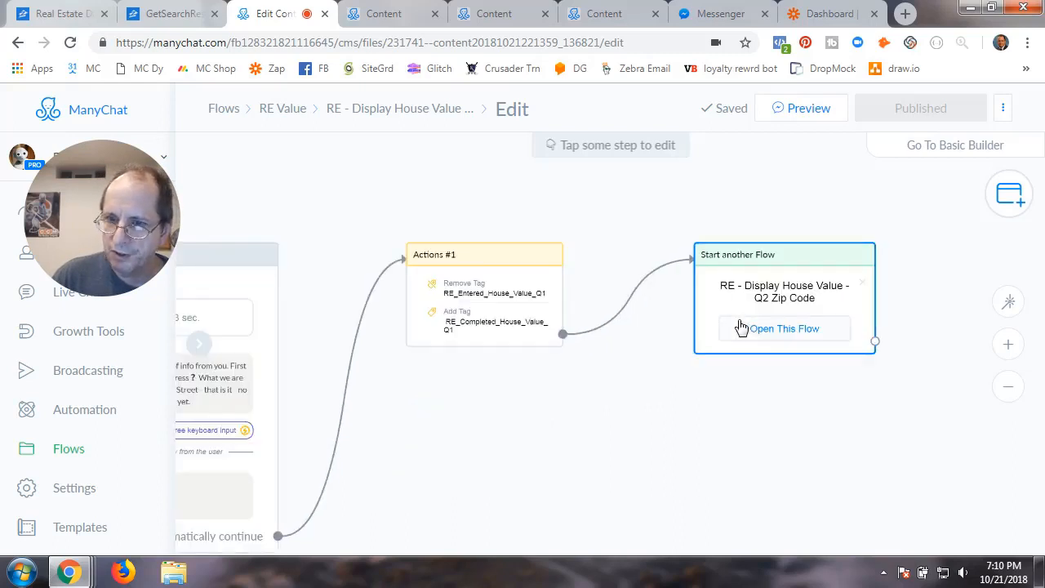
{"action": "scroll", "coordinate": [618, 454], "scroll_direction": "down", "scroll_amount": 2}
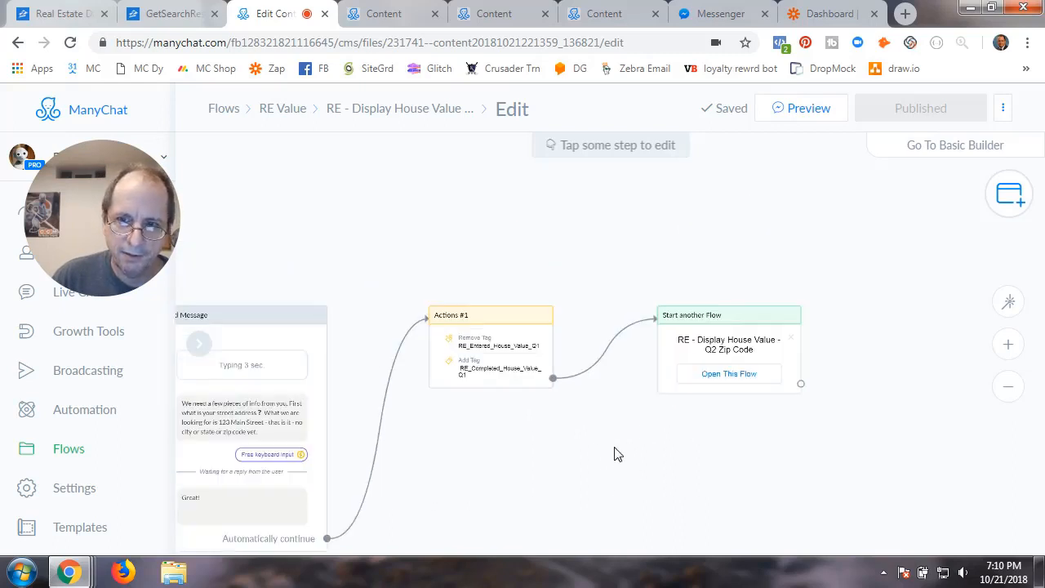
{"action": "left_click_drag", "start_coordinate": [561, 449], "coordinate": [707, 406]}
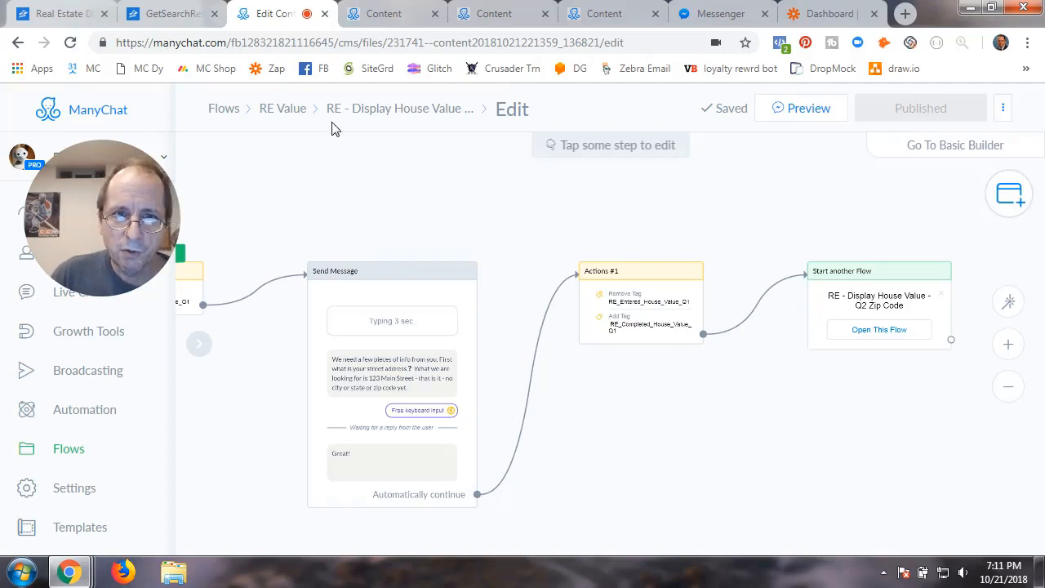
Open the RE - Display House Value - Q2 Zip Code flow in edit mode
{"action": "left_click", "coordinate": [292, 117]}
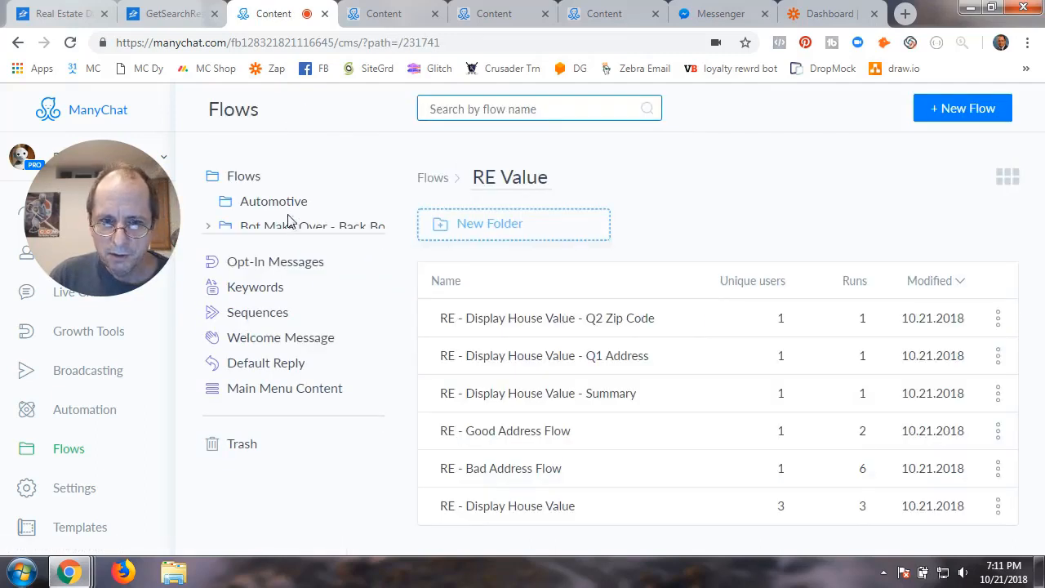
{"action": "left_click", "coordinate": [528, 326]}
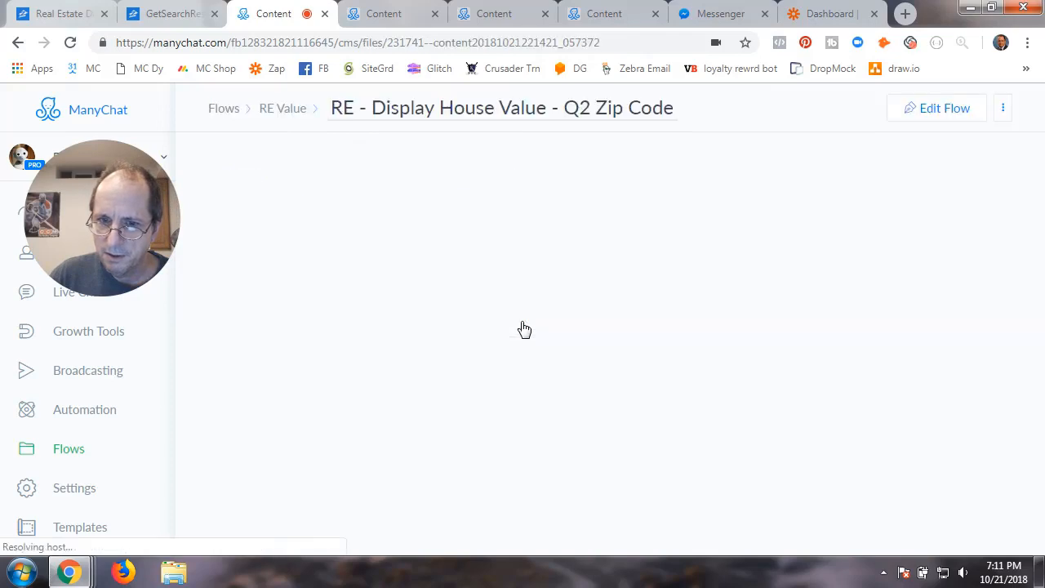
{"action": "left_click", "coordinate": [513, 346]}
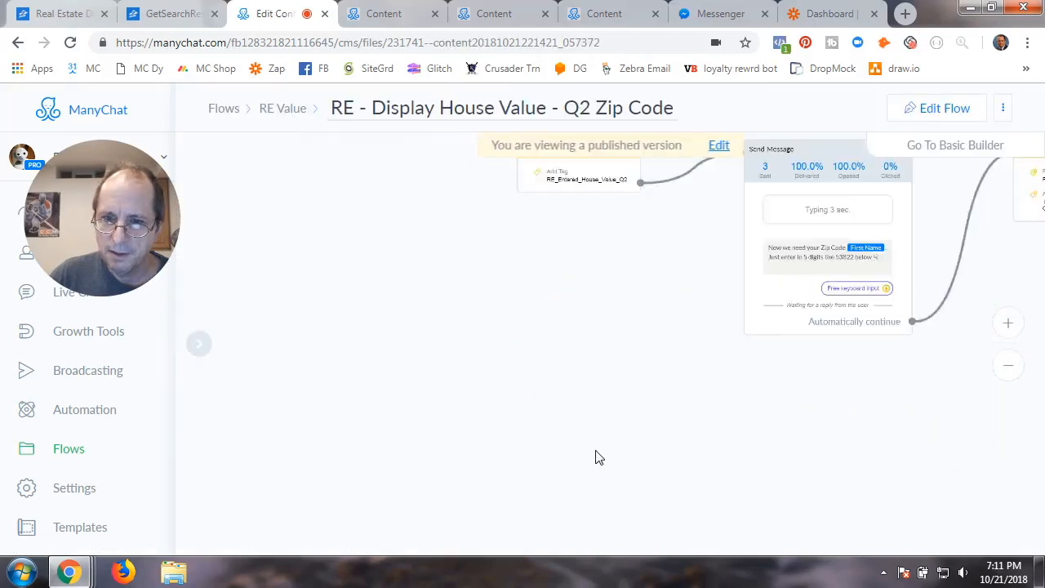
{"action": "left_click", "coordinate": [527, 276]}
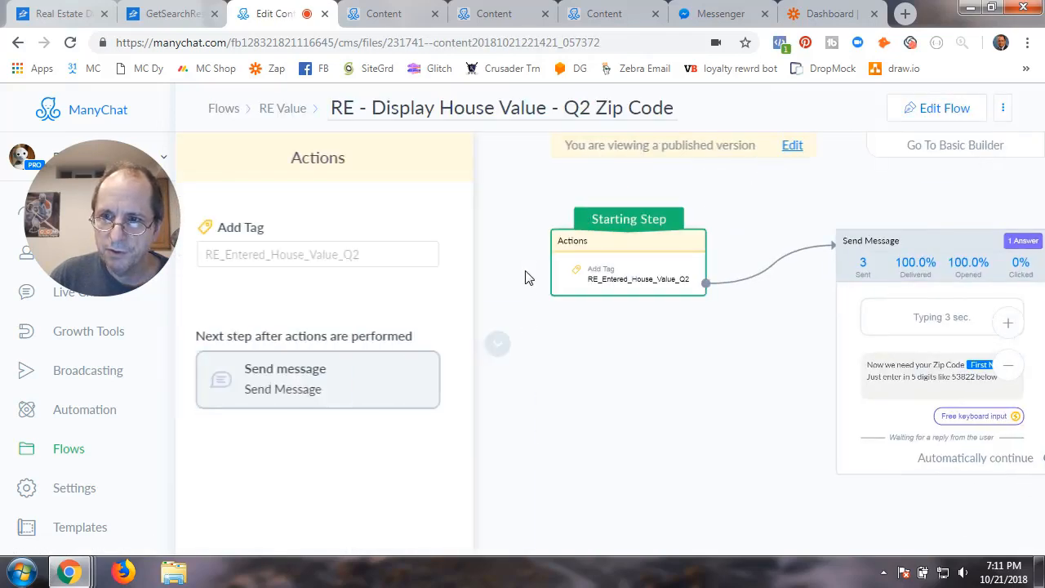
{"action": "left_click", "coordinate": [940, 110]}
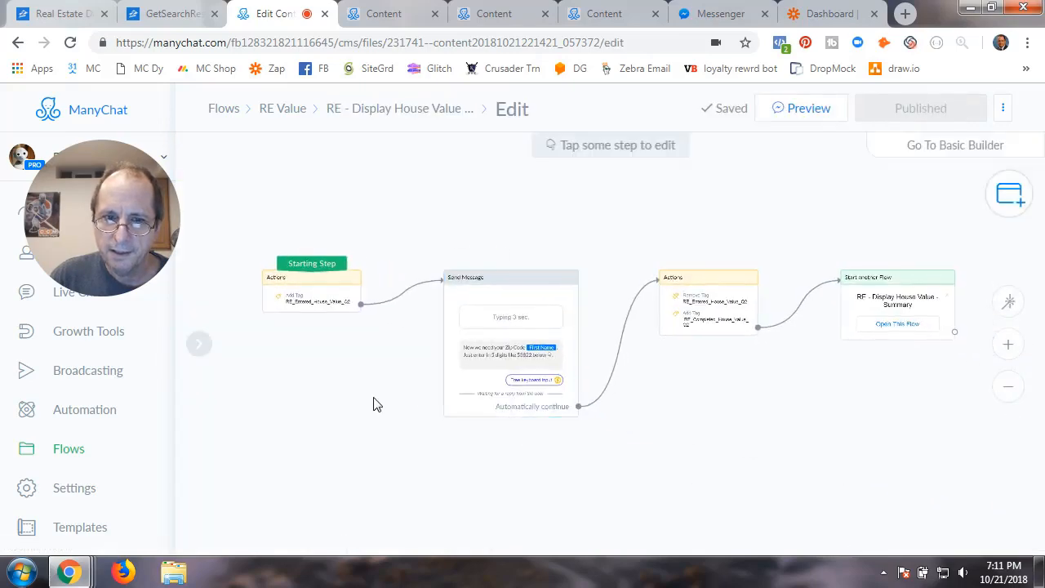
Review the Q2 flow's starting Actions step settings
{"action": "scroll", "coordinate": [338, 299], "scroll_direction": "up", "scroll_amount": 2}
{"action": "left_click_drag", "start_coordinate": [339, 299], "coordinate": [614, 444]}
{"action": "scroll", "coordinate": [560, 433], "scroll_direction": "up", "scroll_amount": 1}
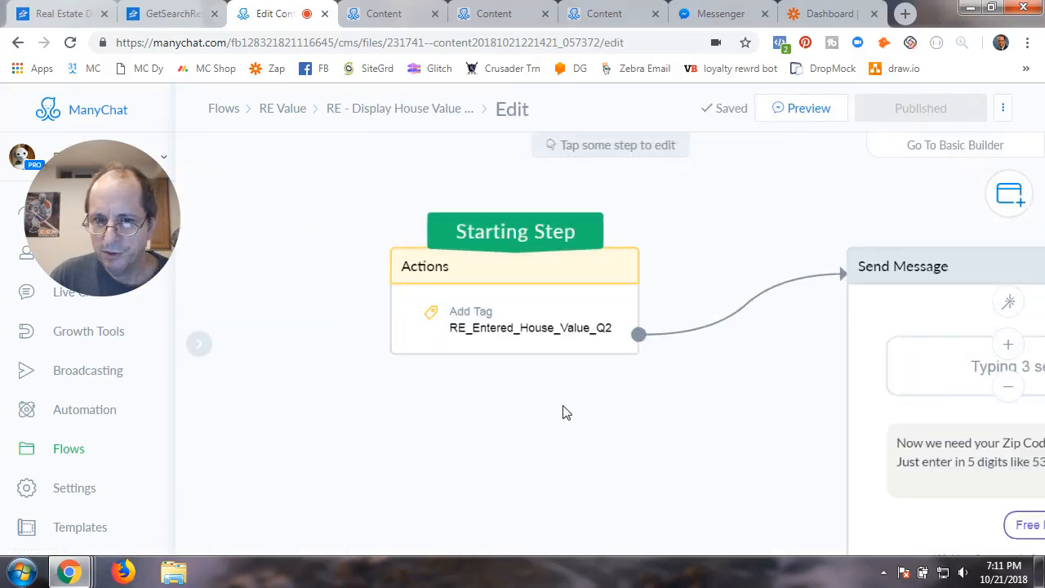
{"action": "left_click_drag", "start_coordinate": [562, 413], "coordinate": [462, 403]}
{"action": "left_click", "coordinate": [419, 326]}
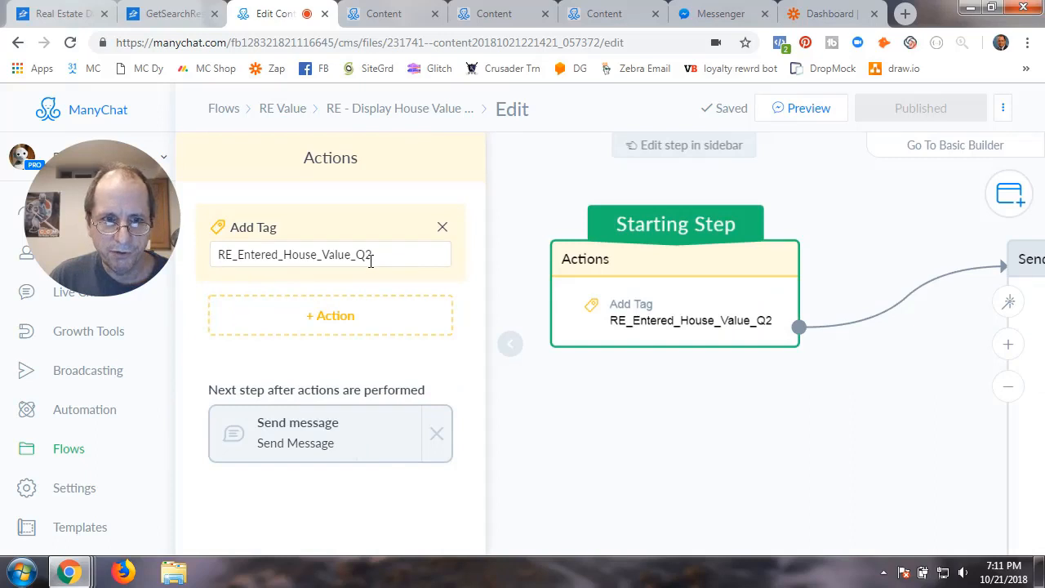
{"action": "left_click", "coordinate": [681, 457]}
Open the Send Message step asking for a 5-digit zip like 53822
{"action": "left_click_drag", "start_coordinate": [750, 441], "coordinate": [500, 425]}
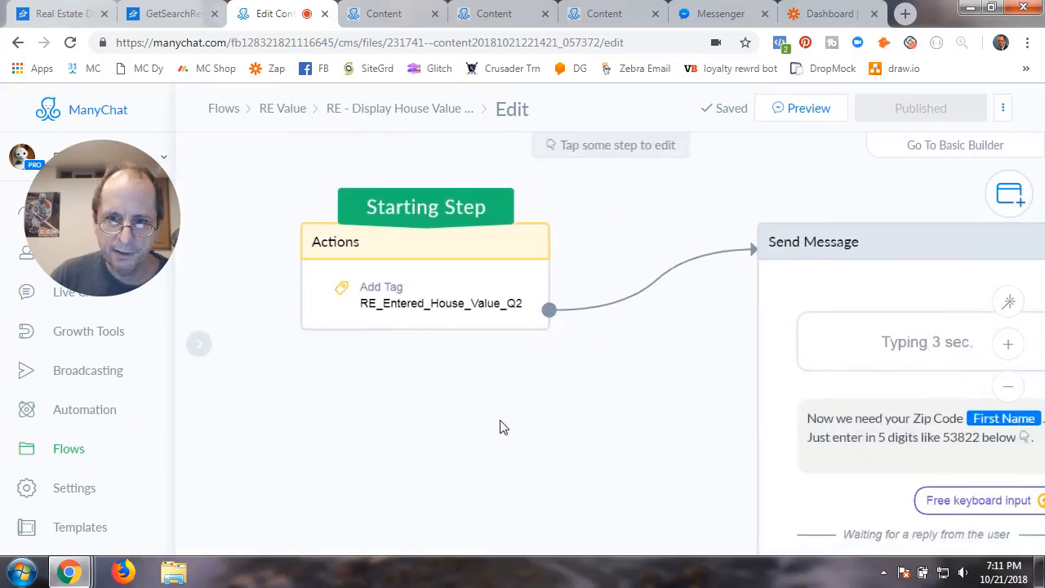
{"action": "scroll", "coordinate": [558, 456], "scroll_direction": "down", "scroll_amount": 3}
{"action": "left_click_drag", "start_coordinate": [622, 483], "coordinate": [431, 347]}
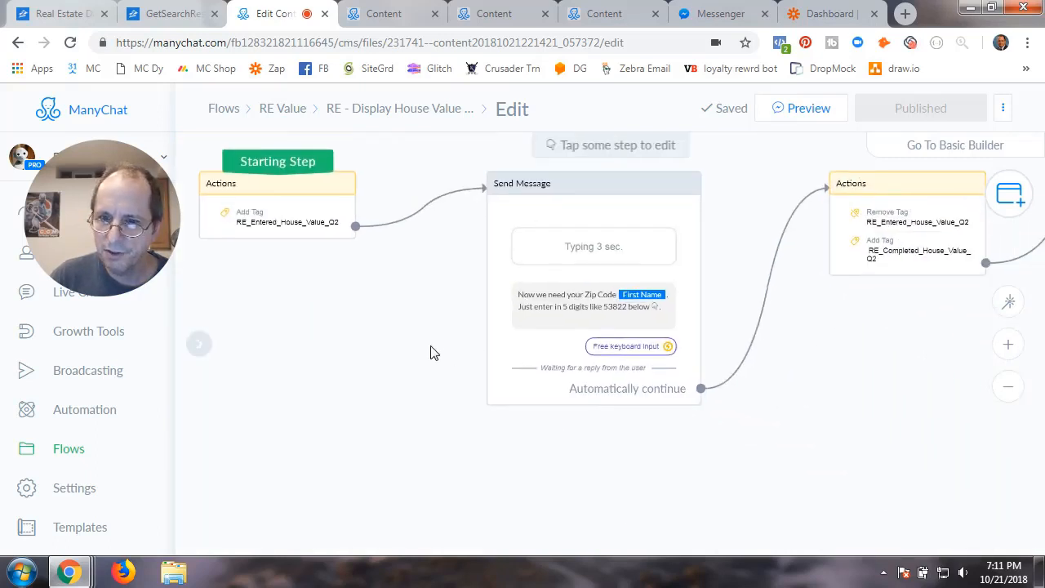
{"action": "left_click", "coordinate": [508, 284]}
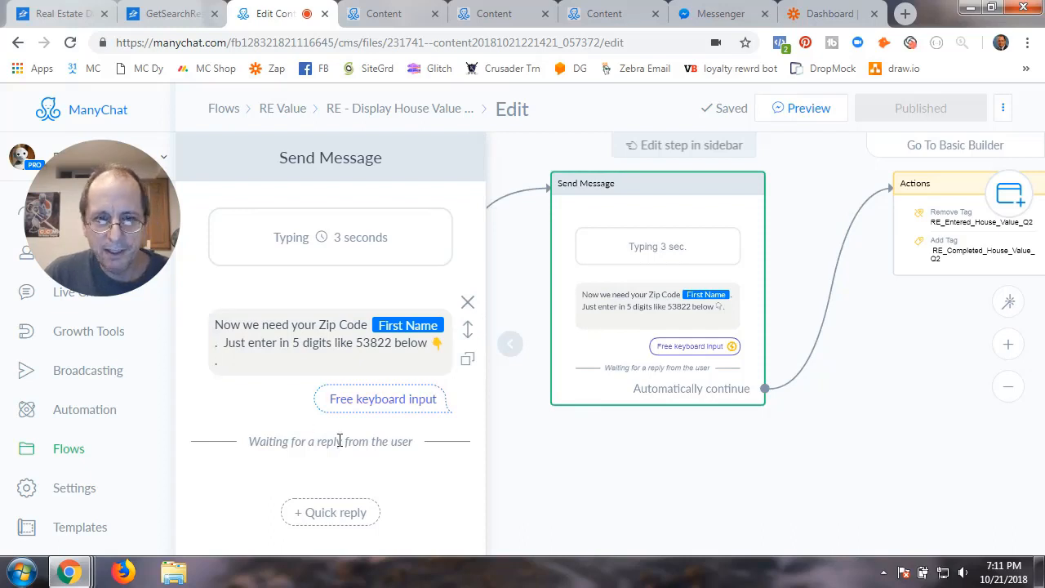
Review the Actions step swapping RE_Entered_House_Value_Q2 for RE_Completed_House_Value_Q2
{"action": "scroll", "coordinate": [359, 478], "scroll_direction": "down", "scroll_amount": 3}
{"action": "scroll", "coordinate": [359, 478], "scroll_direction": "down", "scroll_amount": 3}
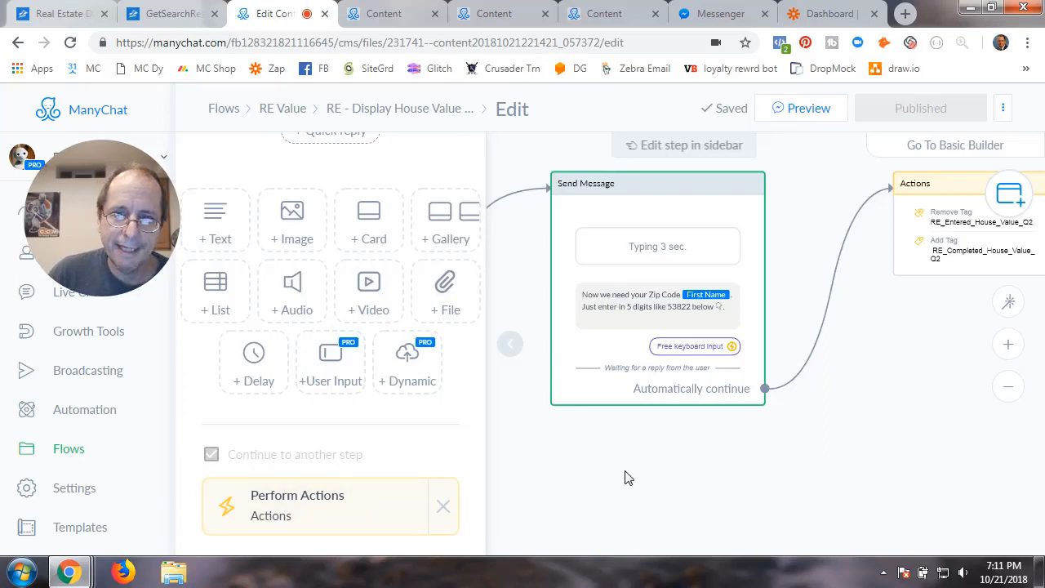
{"action": "left_click", "coordinate": [506, 347]}
{"action": "left_click_drag", "start_coordinate": [737, 464], "coordinate": [458, 482]}
{"action": "left_click", "coordinate": [684, 243]}
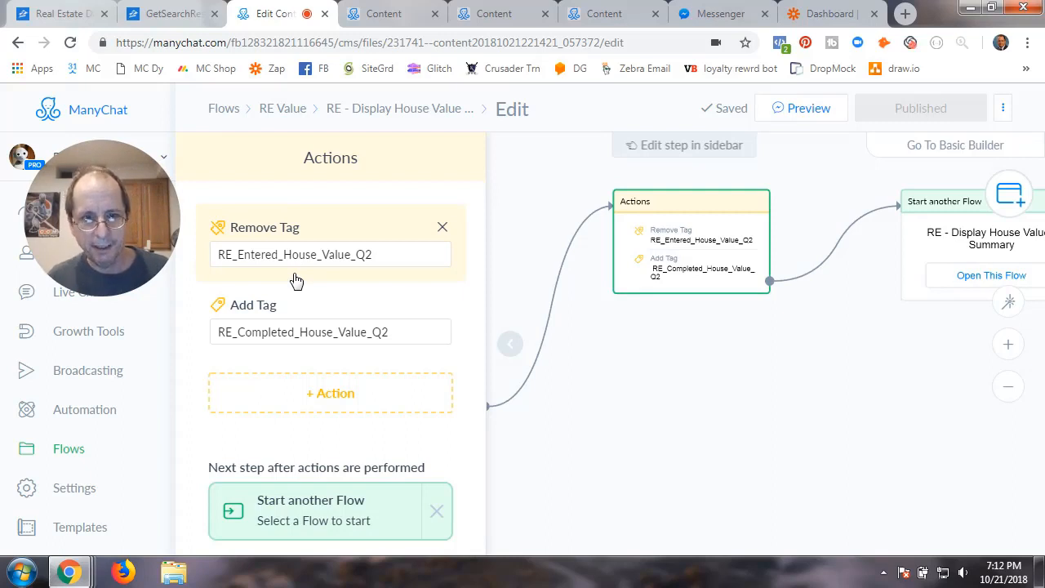
{"action": "left_click", "coordinate": [723, 397]}
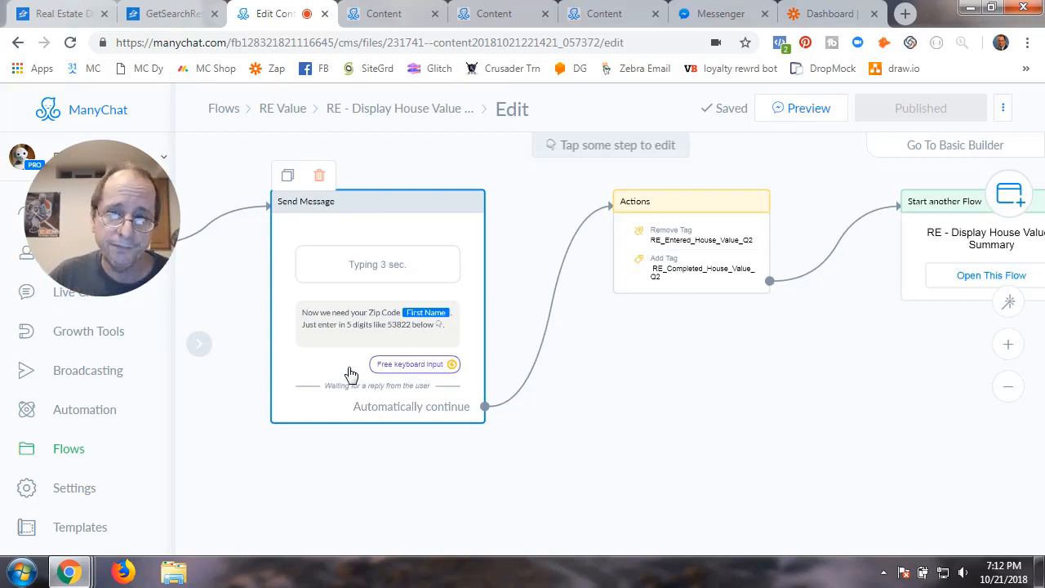
Return from the Q2 flow to the RE Value folder's flow list
{"action": "left_click_drag", "start_coordinate": [738, 376], "coordinate": [588, 397]}
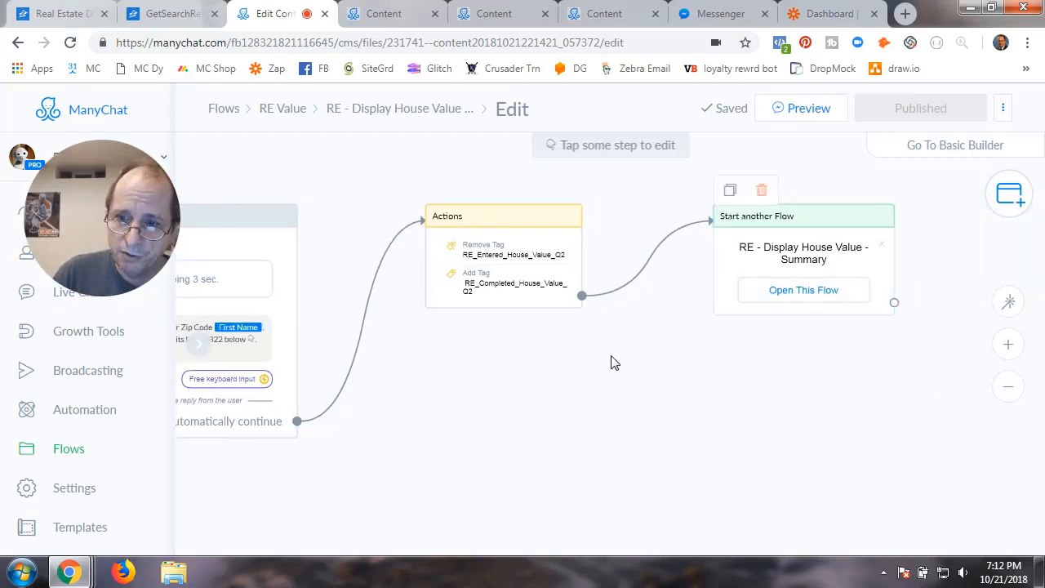
{"action": "left_click_drag", "start_coordinate": [614, 363], "coordinate": [879, 427]}
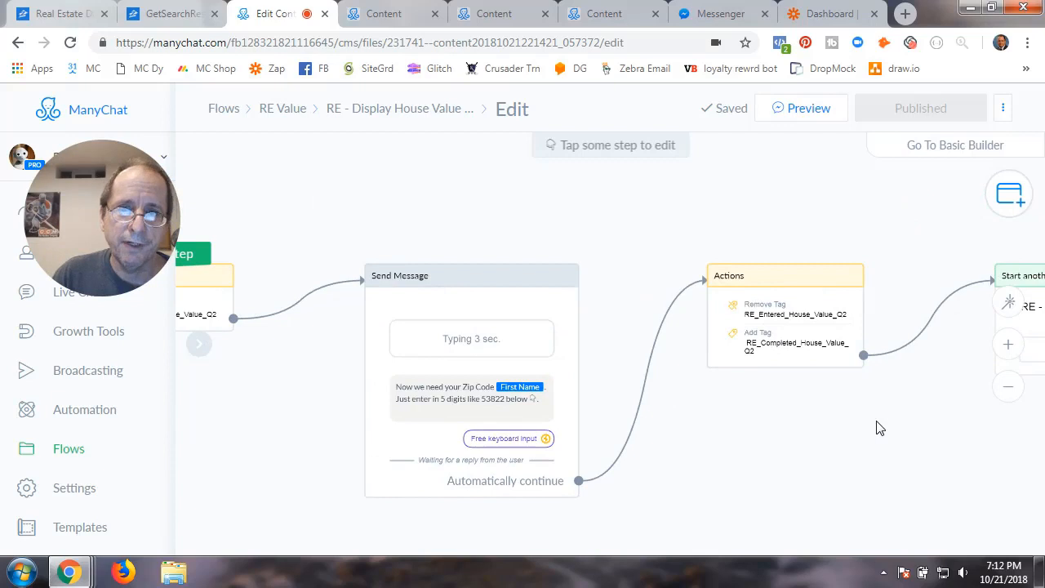
{"action": "left_click", "coordinate": [293, 119]}
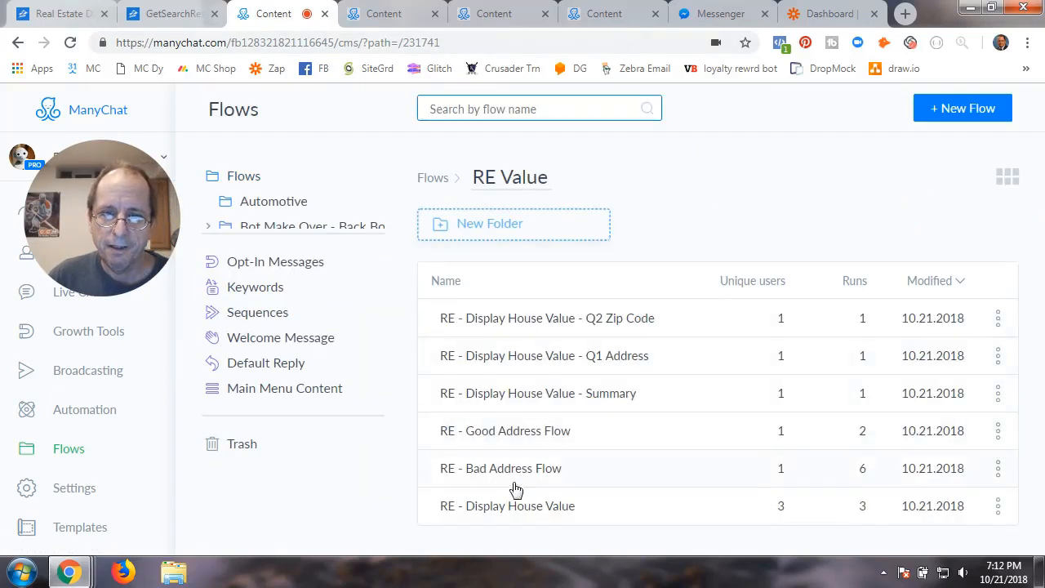
Open the RE - Display House Value - Summary flow in edit mode
{"action": "left_click", "coordinate": [521, 395]}
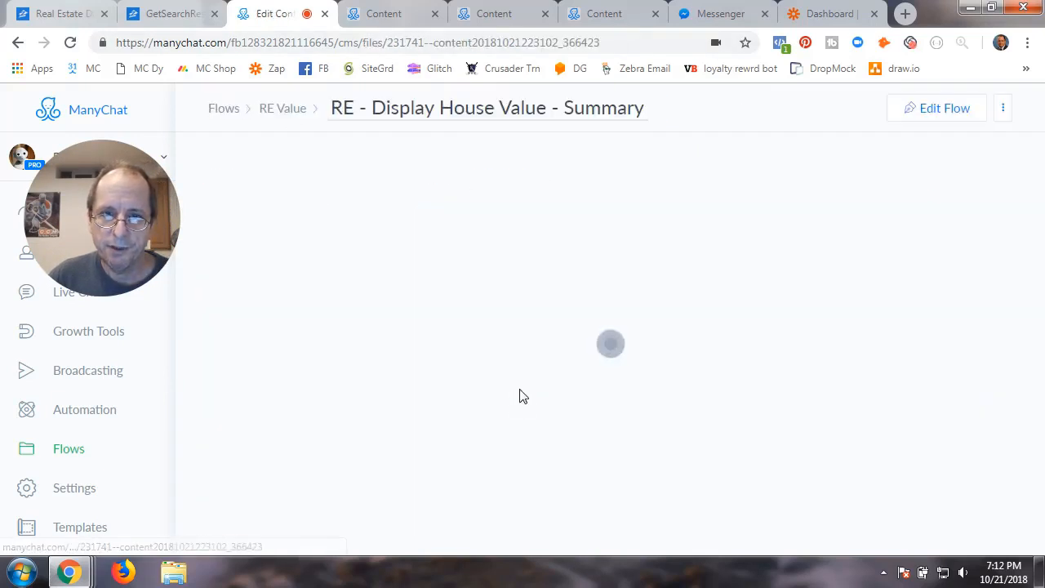
{"action": "left_click", "coordinate": [510, 352]}
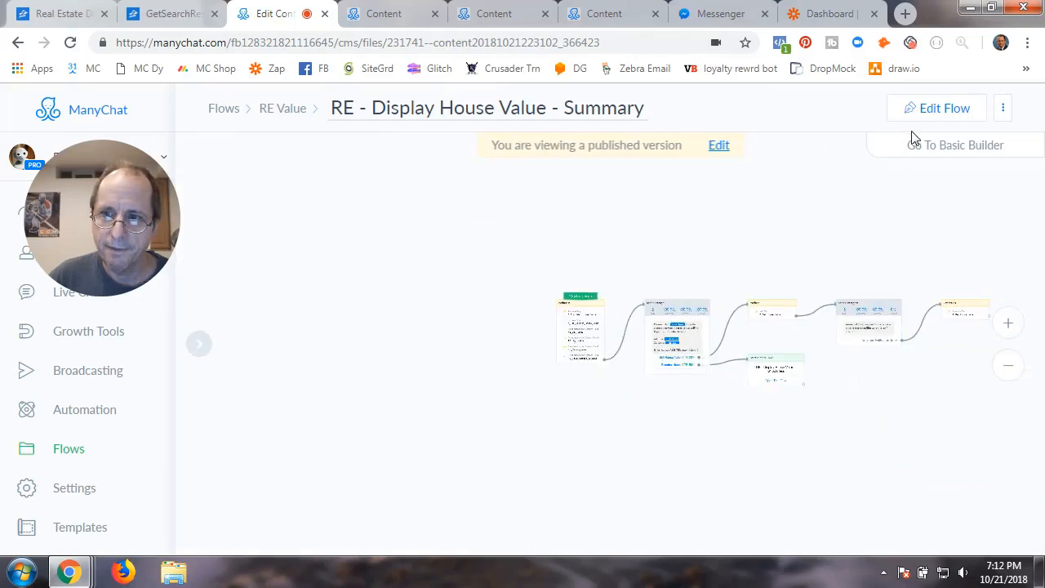
{"action": "left_click", "coordinate": [933, 107]}
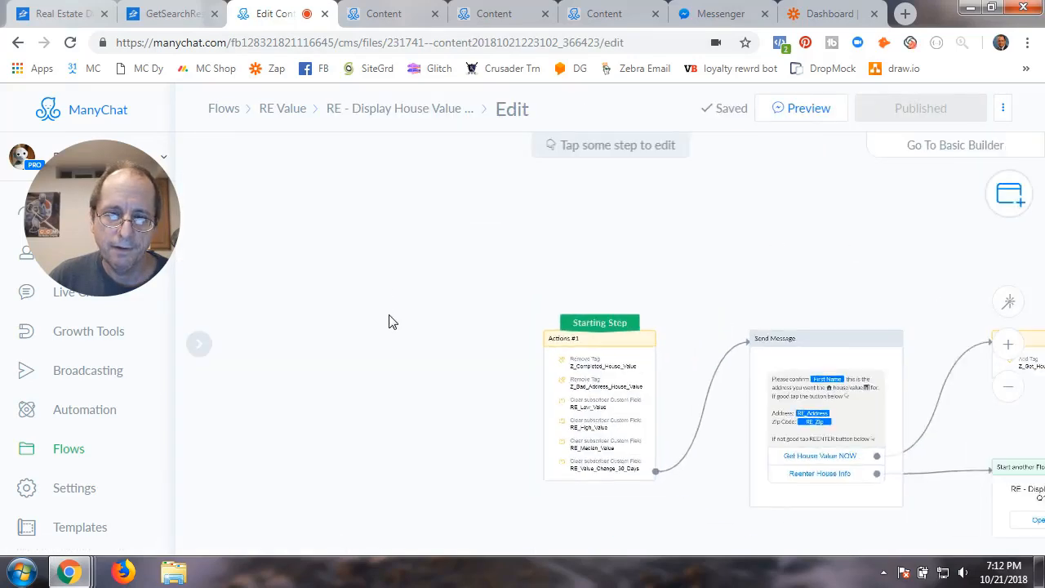
Review Actions #1: removing Z_Bad_Address_House_Value and clearing four RE_ value fields
{"action": "left_click", "coordinate": [297, 327]}
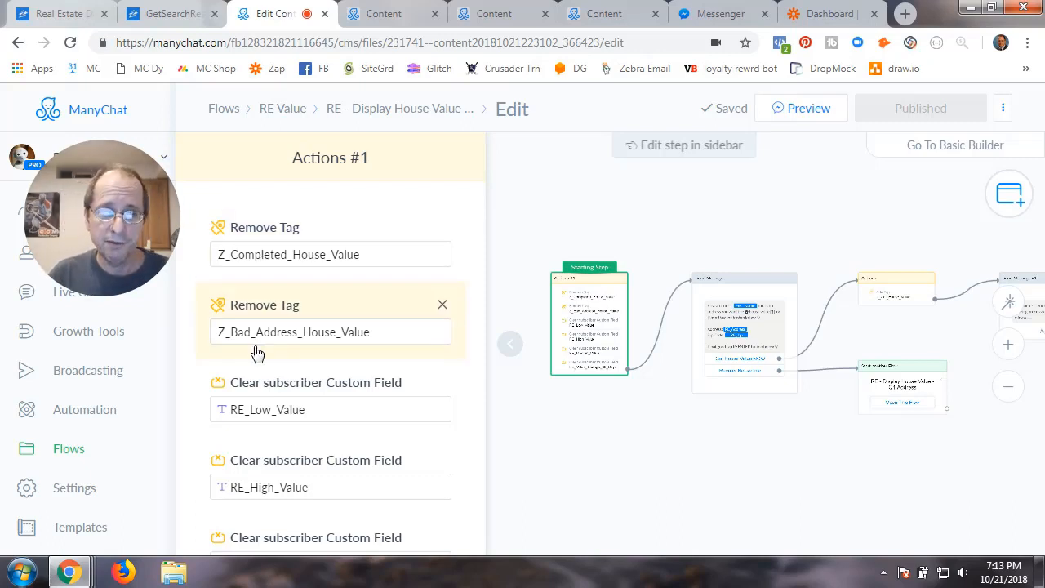
{"action": "scroll", "coordinate": [261, 388], "scroll_direction": "down", "scroll_amount": 2}
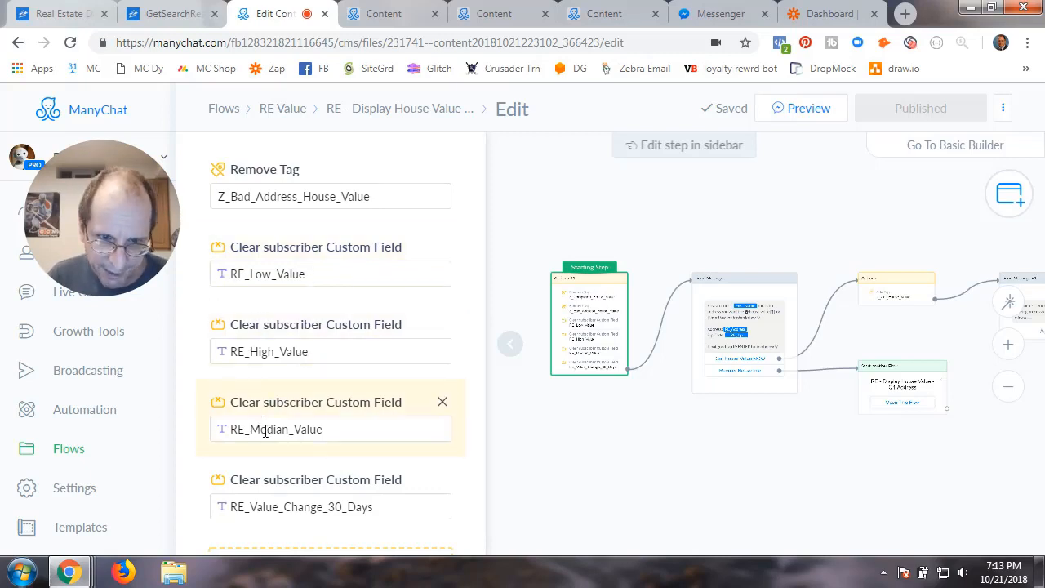
{"action": "scroll", "coordinate": [264, 430], "scroll_direction": "down", "scroll_amount": 2}
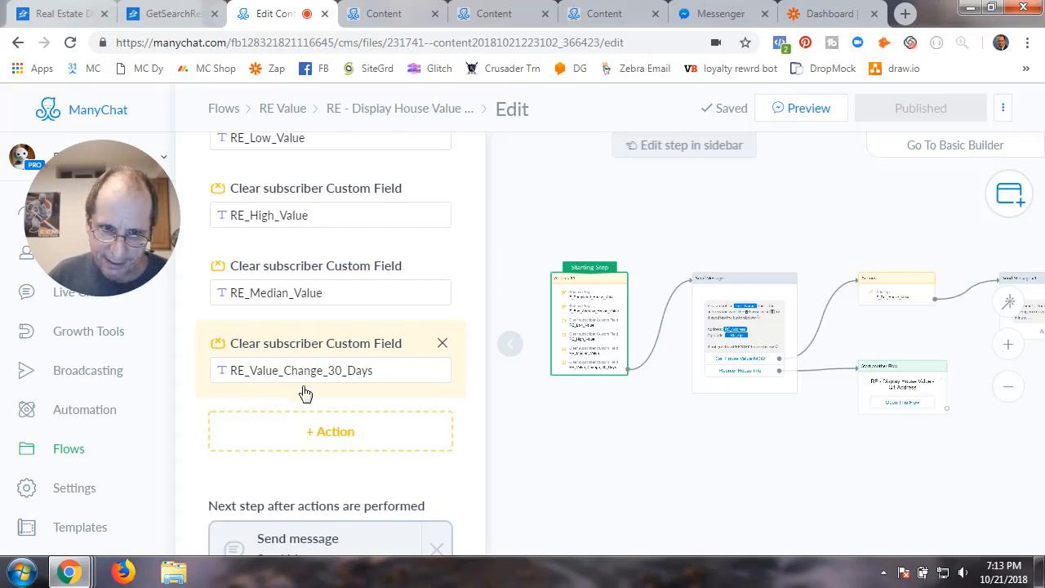
{"action": "scroll", "coordinate": [245, 360], "scroll_direction": "up", "scroll_amount": 2}
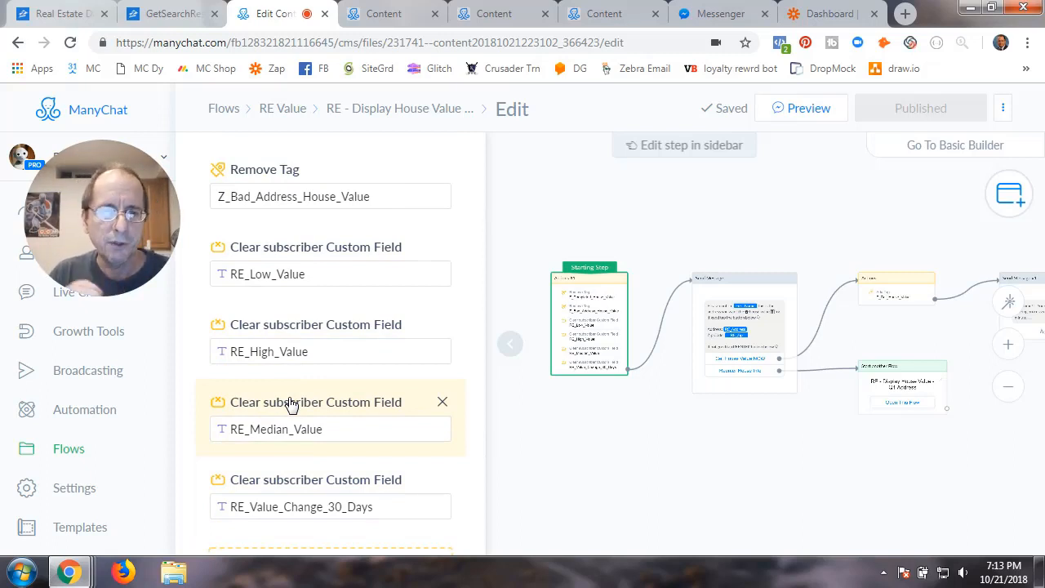
{"action": "scroll", "coordinate": [356, 451], "scroll_direction": "down", "scroll_amount": 1}
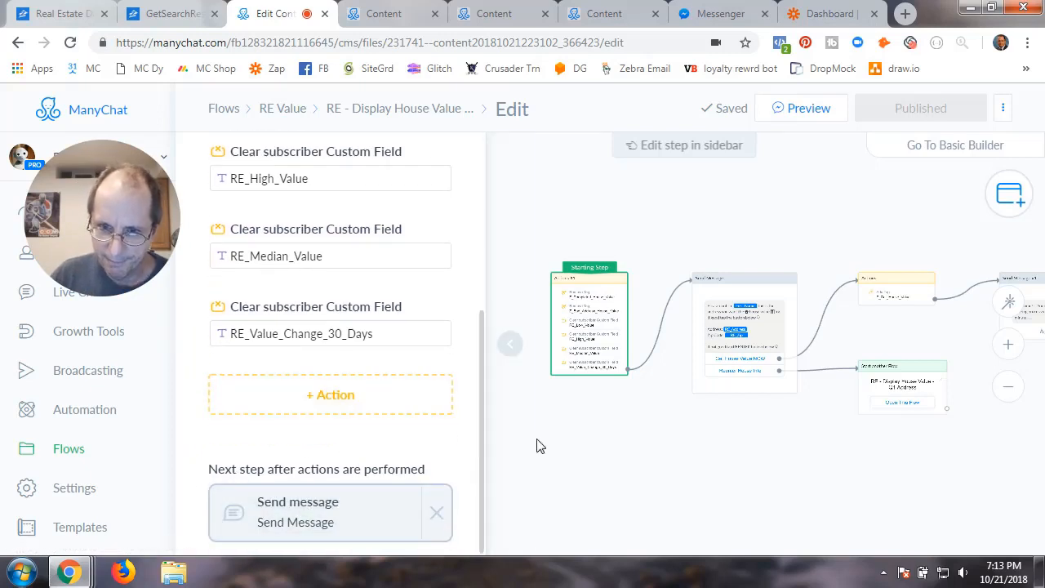
{"action": "left_click", "coordinate": [568, 446]}
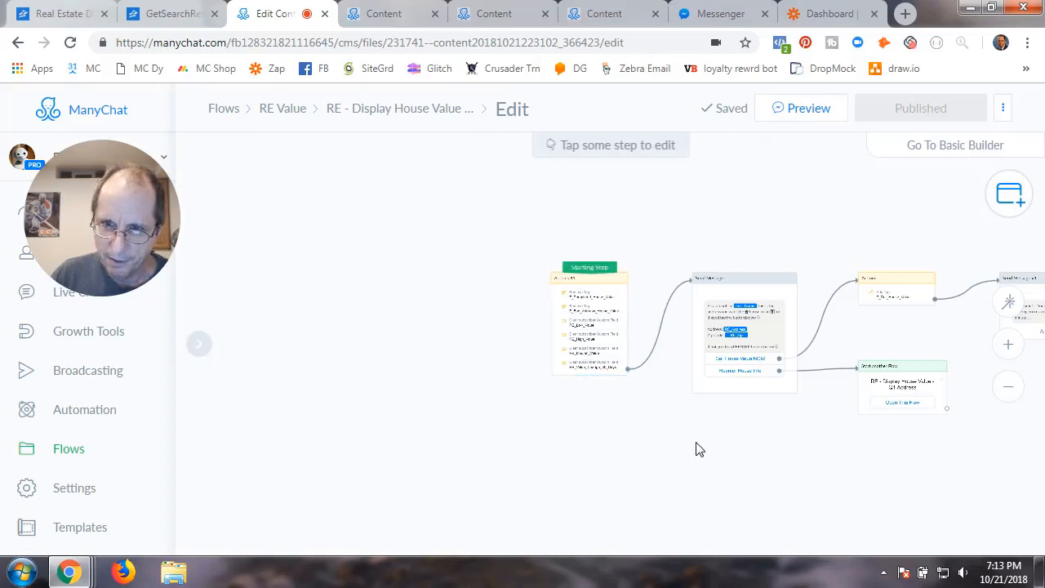
Review the address confirmation, Start another Flow and Z_Get_House_Value Actions steps
{"action": "left_click_drag", "start_coordinate": [694, 449], "coordinate": [468, 420]}
{"action": "left_click", "coordinate": [515, 327]}
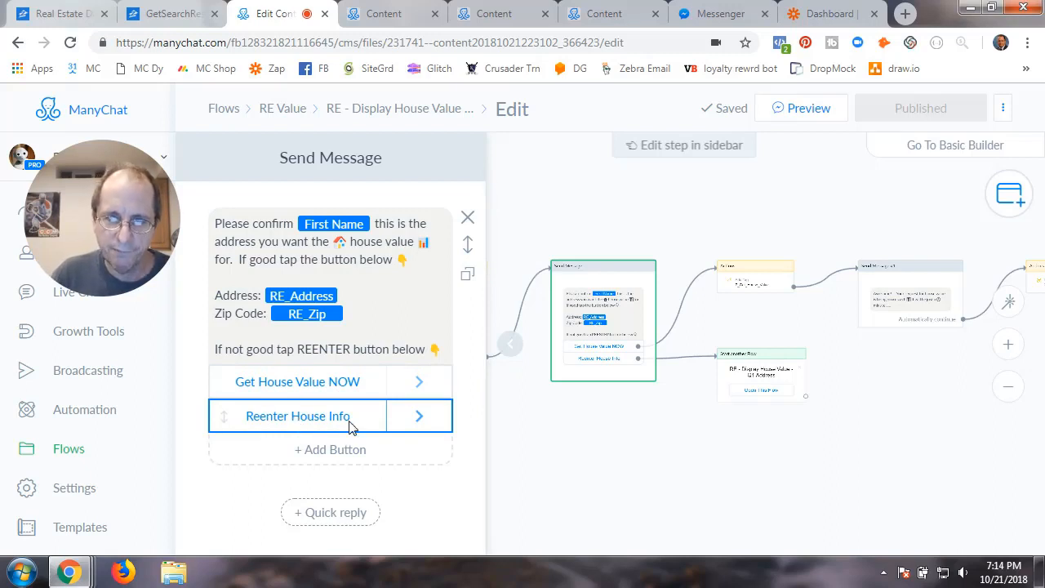
{"action": "left_click", "coordinate": [756, 377]}
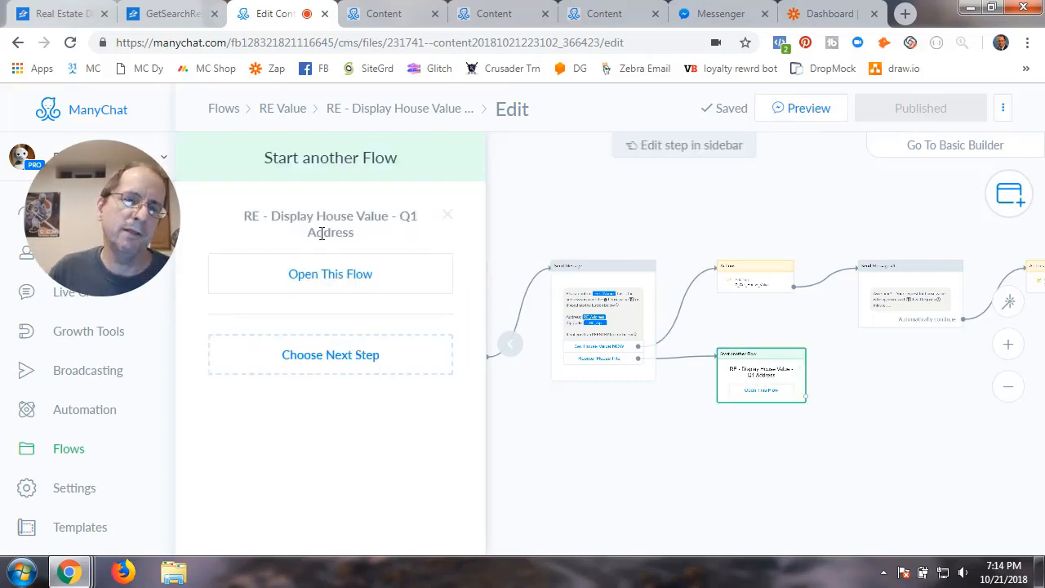
{"action": "left_click", "coordinate": [758, 283]}
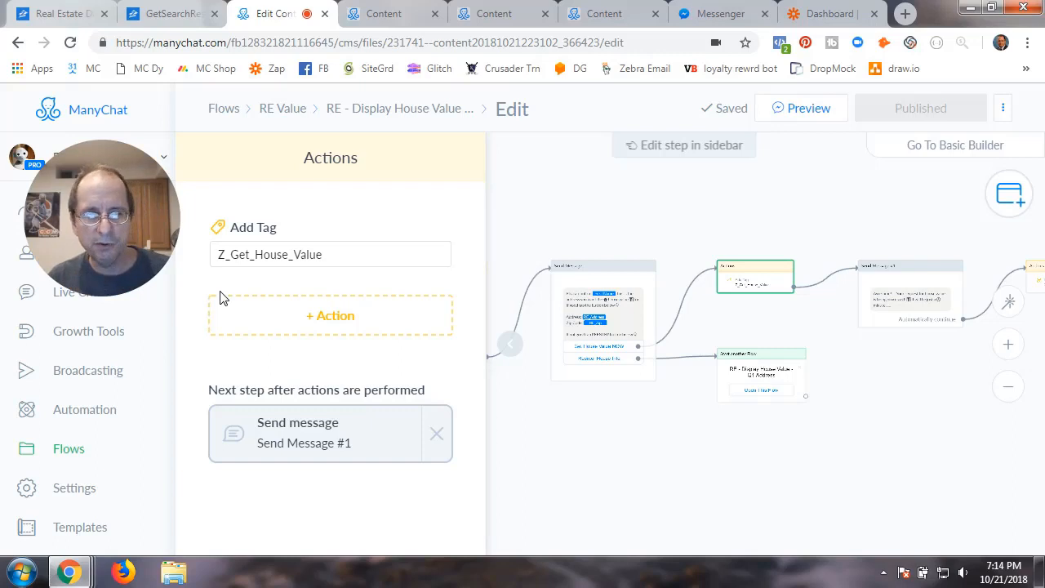
{"action": "left_click", "coordinate": [512, 344]}
Bring the later messages into view and open Send Message #1's processing notice
{"action": "left_click_drag", "start_coordinate": [823, 486], "coordinate": [537, 485]}
{"action": "scroll", "coordinate": [650, 487], "scroll_direction": "up", "scroll_amount": 2}
{"action": "scroll", "coordinate": [651, 492], "scroll_direction": "up", "scroll_amount": 1}
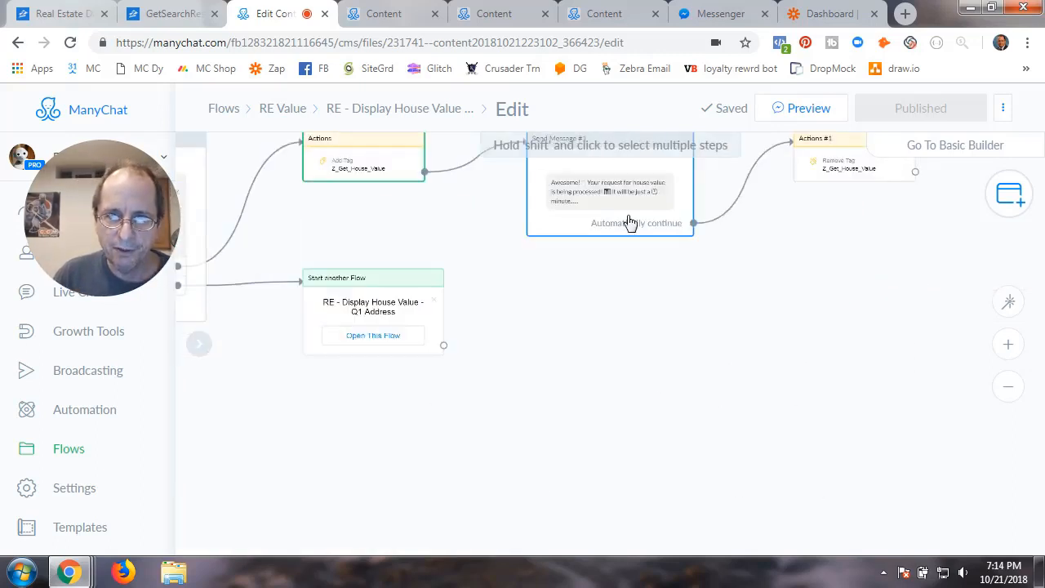
{"action": "left_click", "coordinate": [612, 191]}
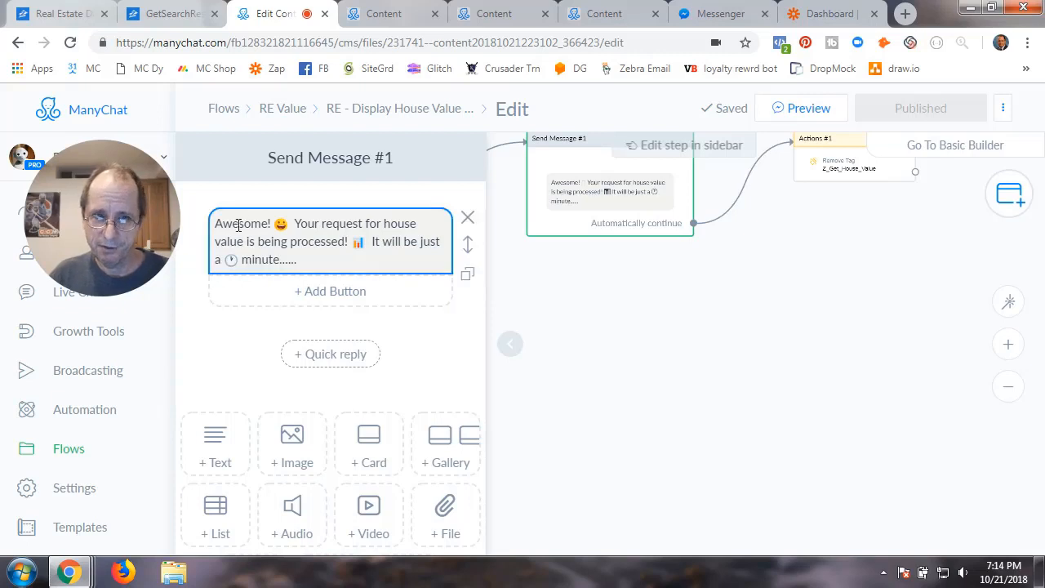
Edit the processing-notice message text to add 'few', then close the step
{"action": "left_click", "coordinate": [242, 254]}
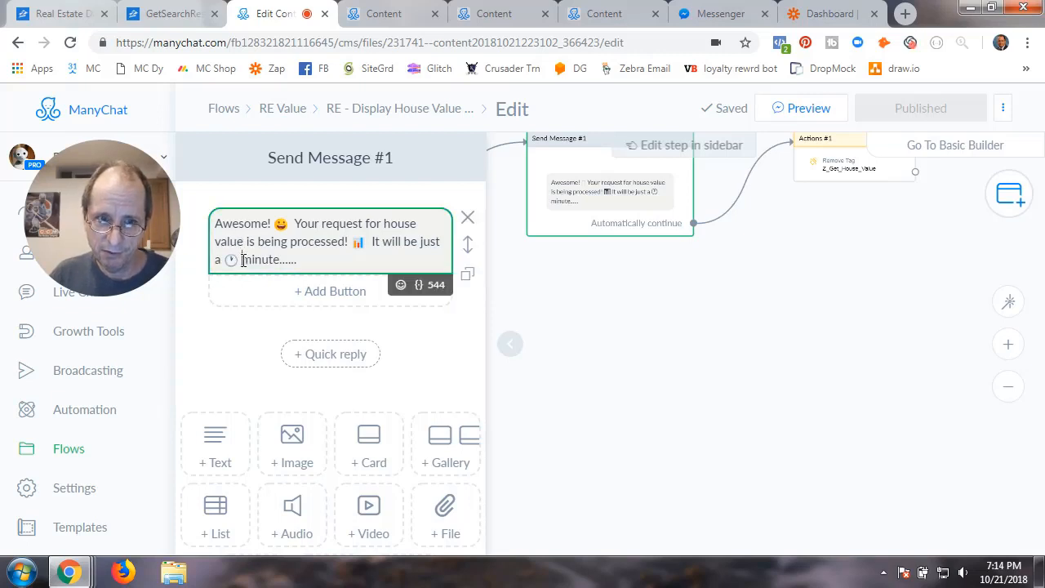
{"action": "type", "text": "few"}
{"action": "left_click", "coordinate": [244, 338]}
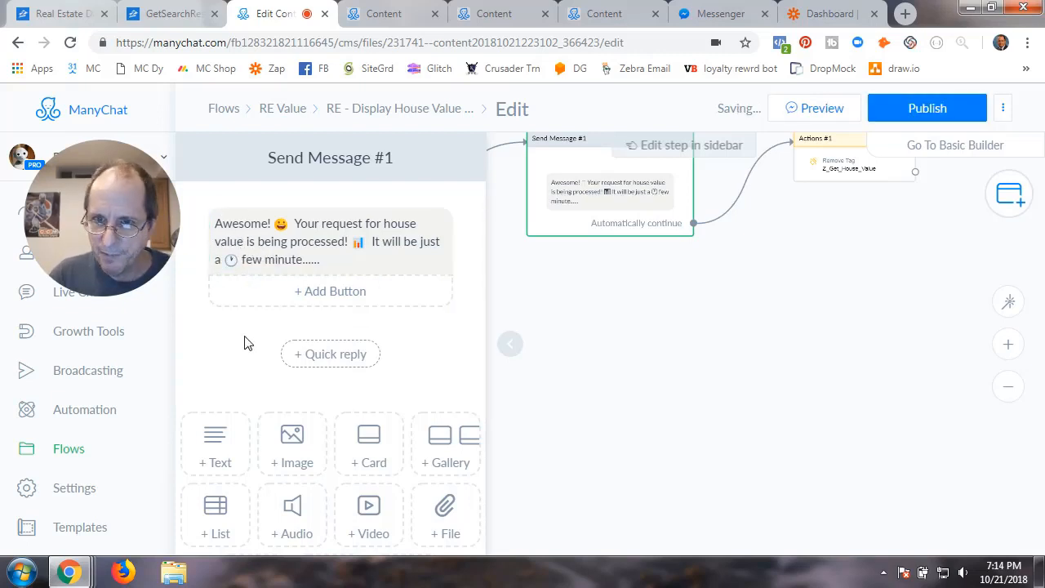
{"action": "left_click", "coordinate": [760, 359]}
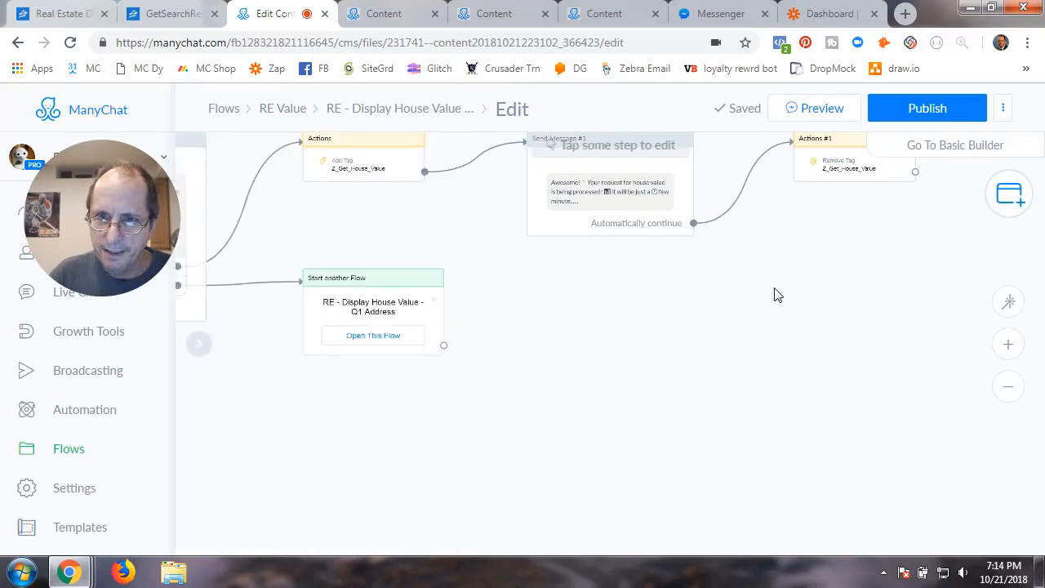
Publish the updated flow, return to the RE Value folder, and go to Zapier's dashboard
{"action": "left_click", "coordinate": [690, 319]}
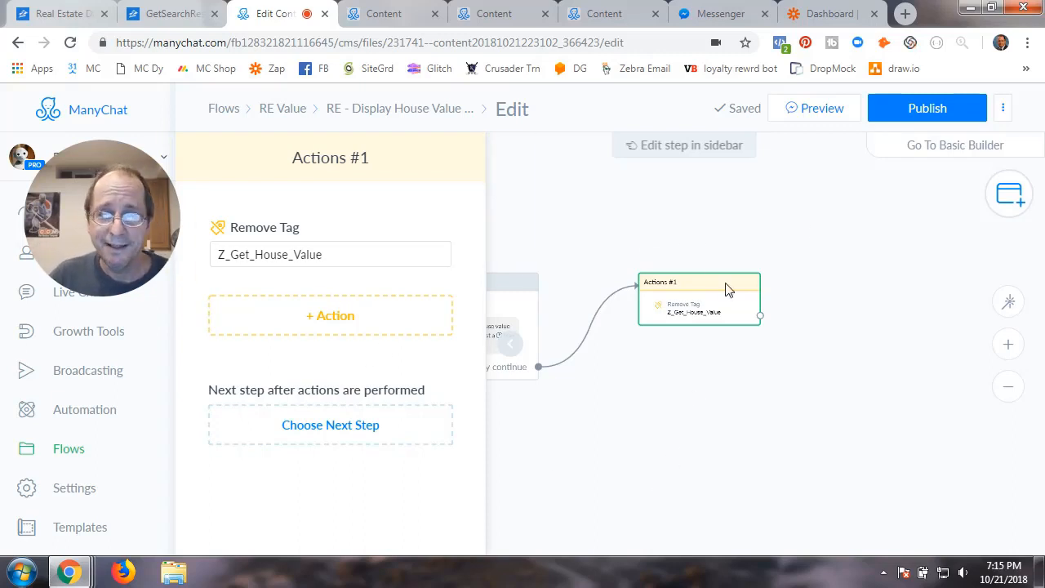
{"action": "left_click", "coordinate": [927, 108]}
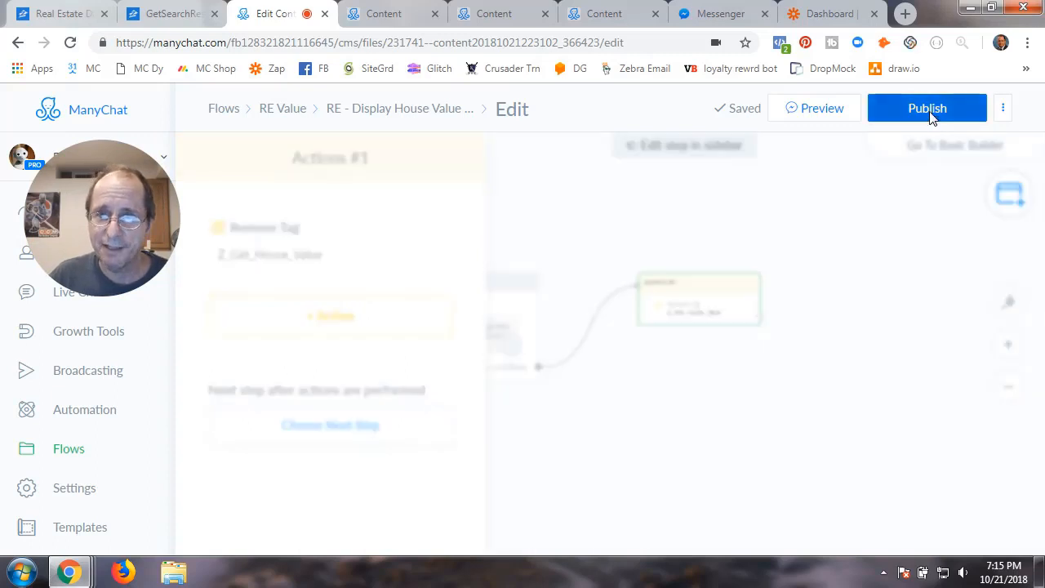
{"action": "left_click", "coordinate": [514, 358]}
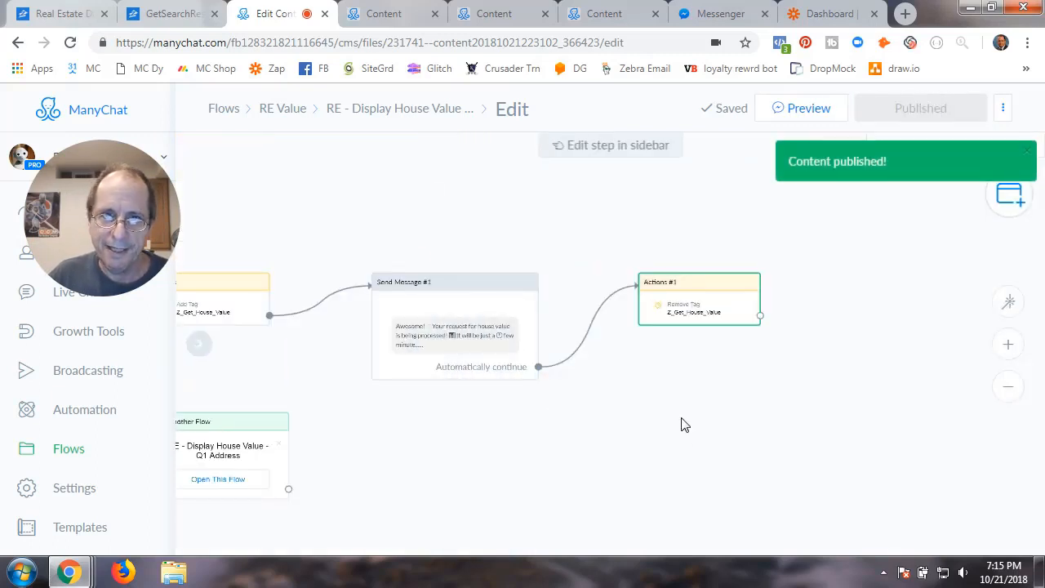
{"action": "left_click", "coordinate": [290, 109]}
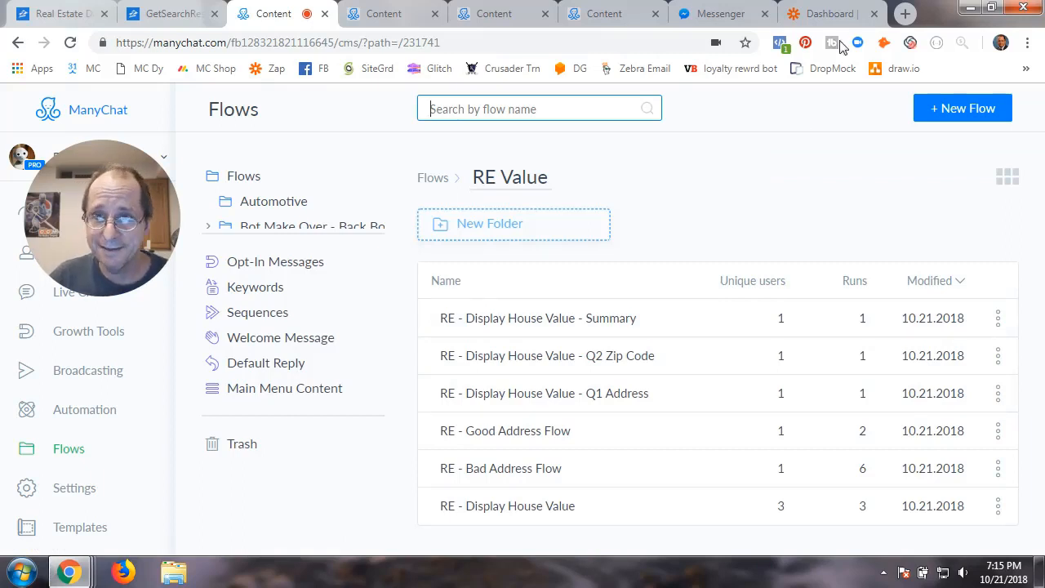
{"action": "left_click", "coordinate": [829, 14]}
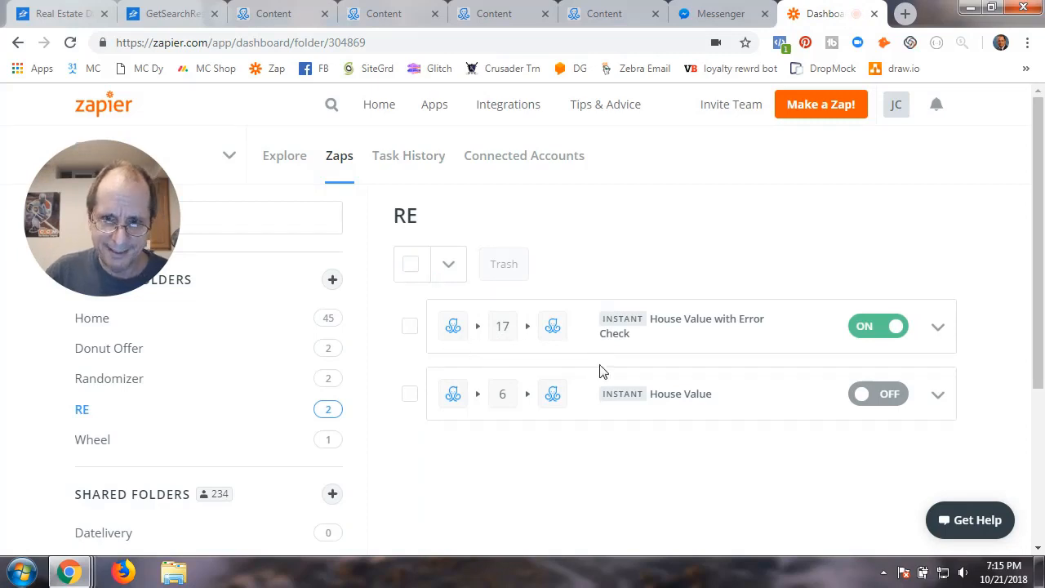
Choose ManyChat as the trigger app in the House Value with Error Check zap
{"action": "left_click", "coordinate": [684, 329]}
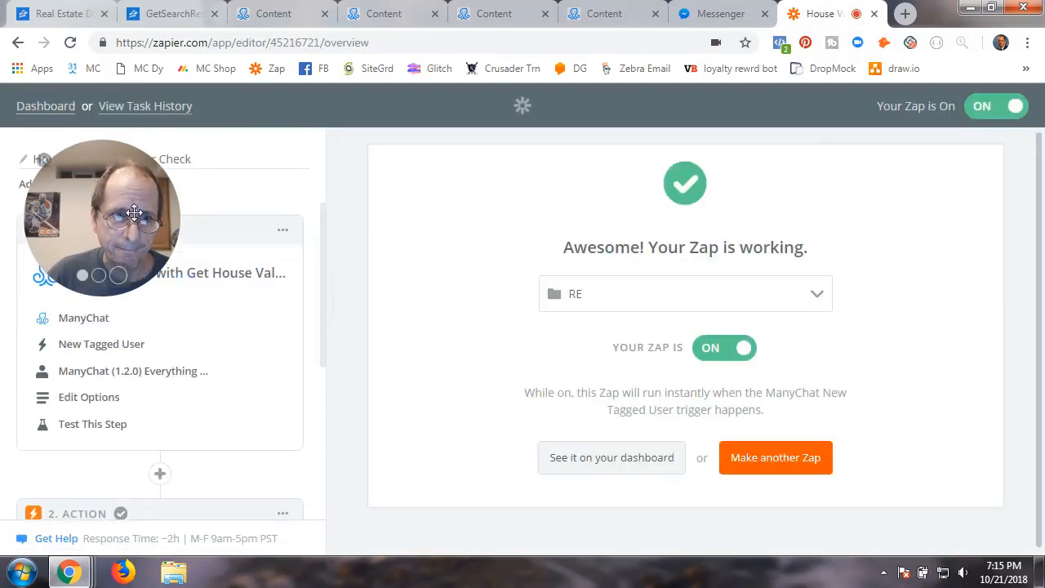
{"action": "left_click_drag", "start_coordinate": [143, 216], "coordinate": [967, 125]}
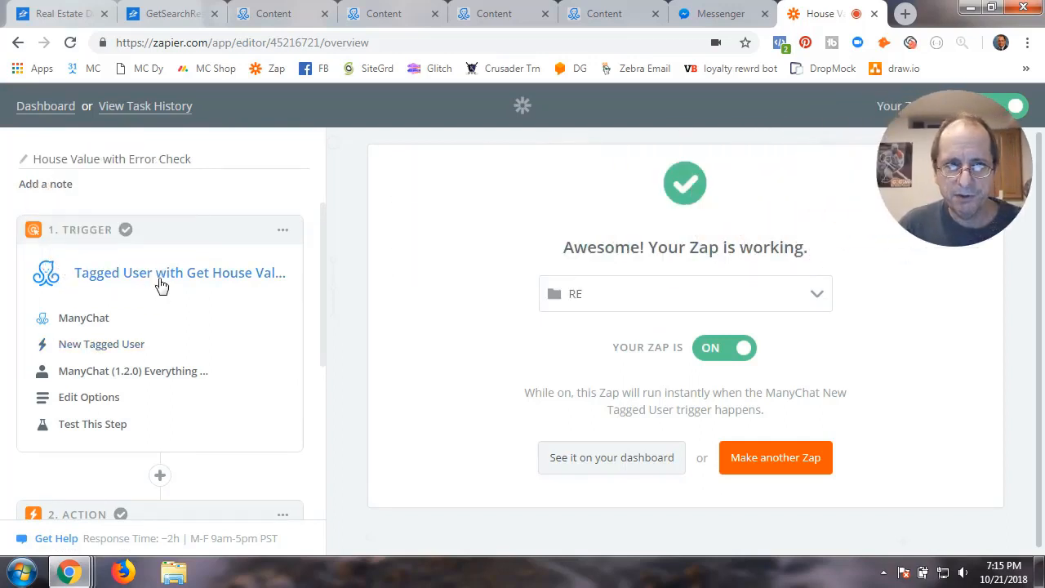
{"action": "left_click", "coordinate": [88, 323]}
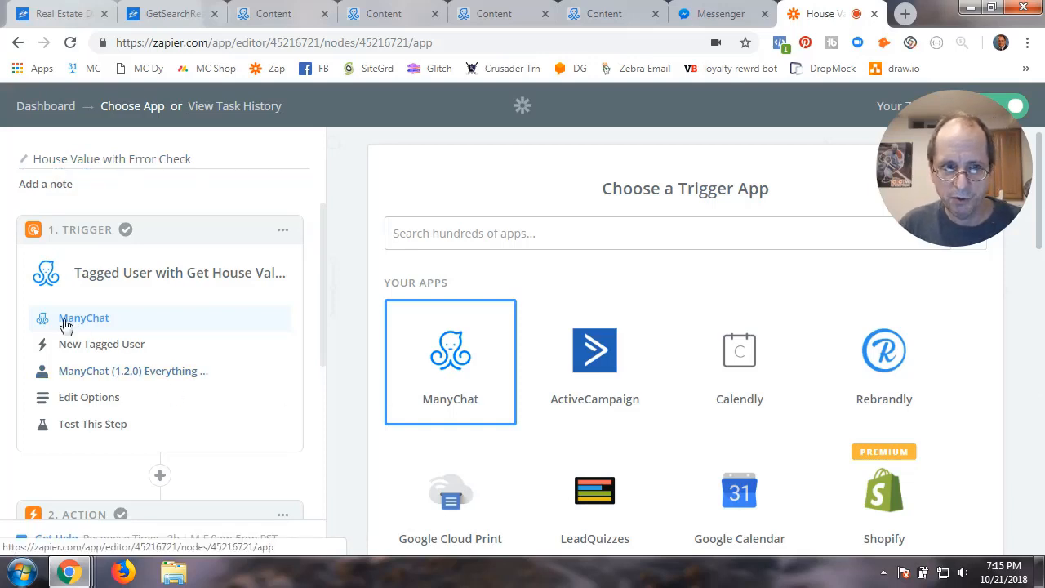
{"action": "left_click", "coordinate": [447, 372]}
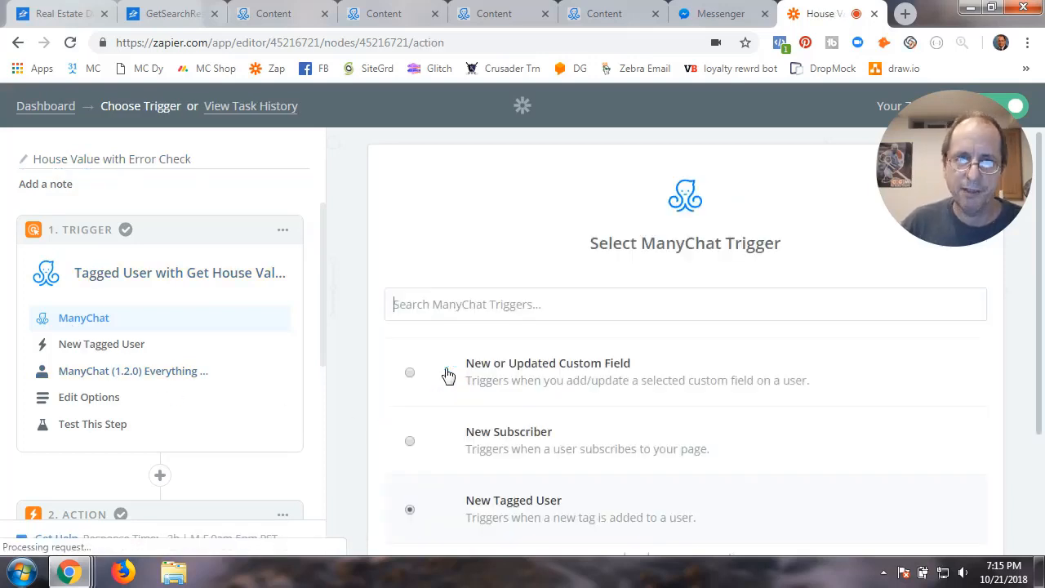
Select the New Tagged User trigger event and test the ManyChat account
{"action": "scroll", "coordinate": [634, 414], "scroll_direction": "down", "scroll_amount": 2}
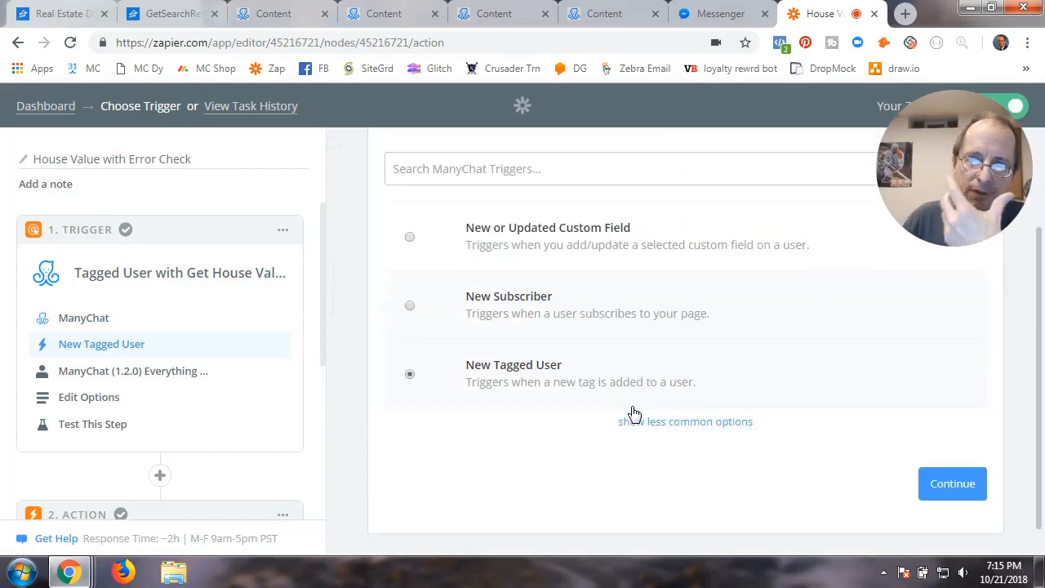
{"action": "scroll", "coordinate": [635, 414], "scroll_direction": "up", "scroll_amount": 2}
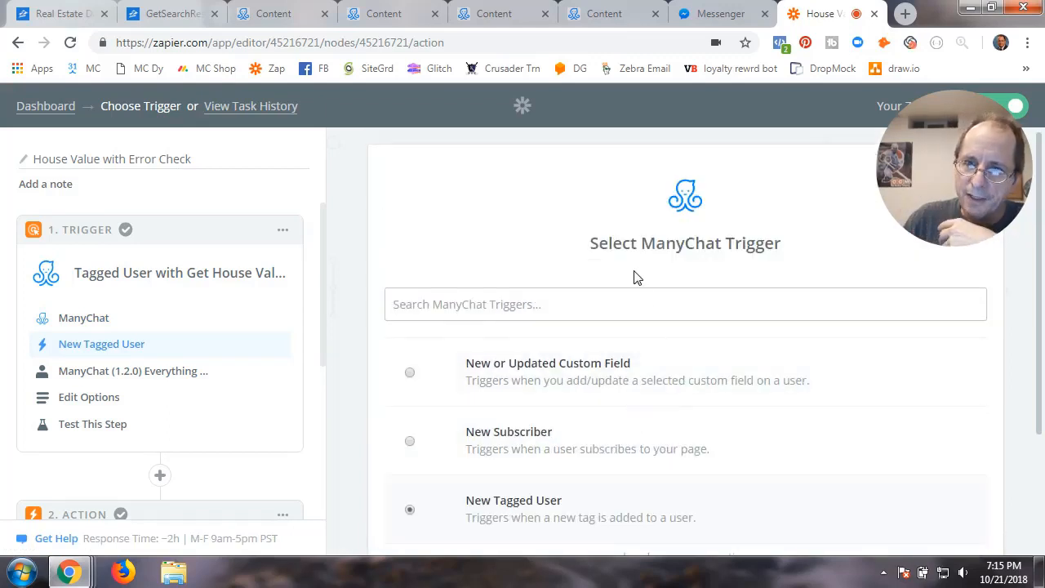
{"action": "scroll", "coordinate": [670, 292], "scroll_direction": "down", "scroll_amount": 2}
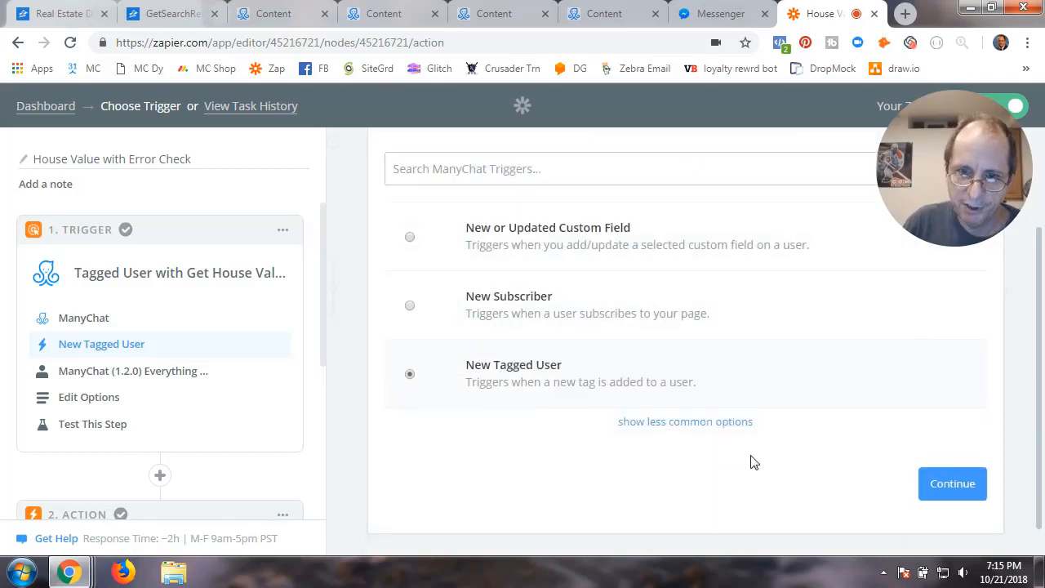
{"action": "left_click", "coordinate": [931, 488]}
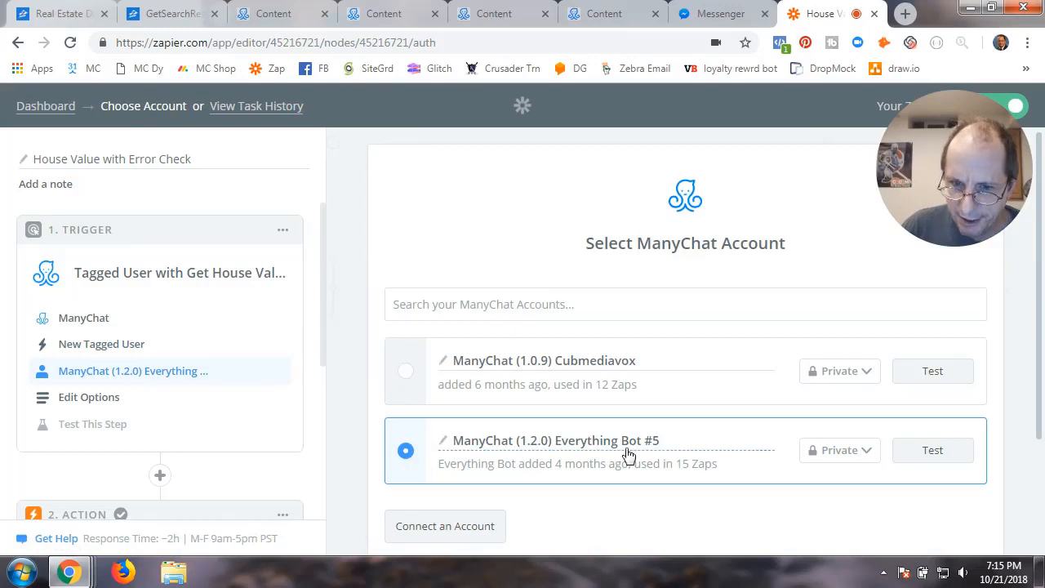
{"action": "scroll", "coordinate": [583, 463], "scroll_direction": "down", "scroll_amount": 2}
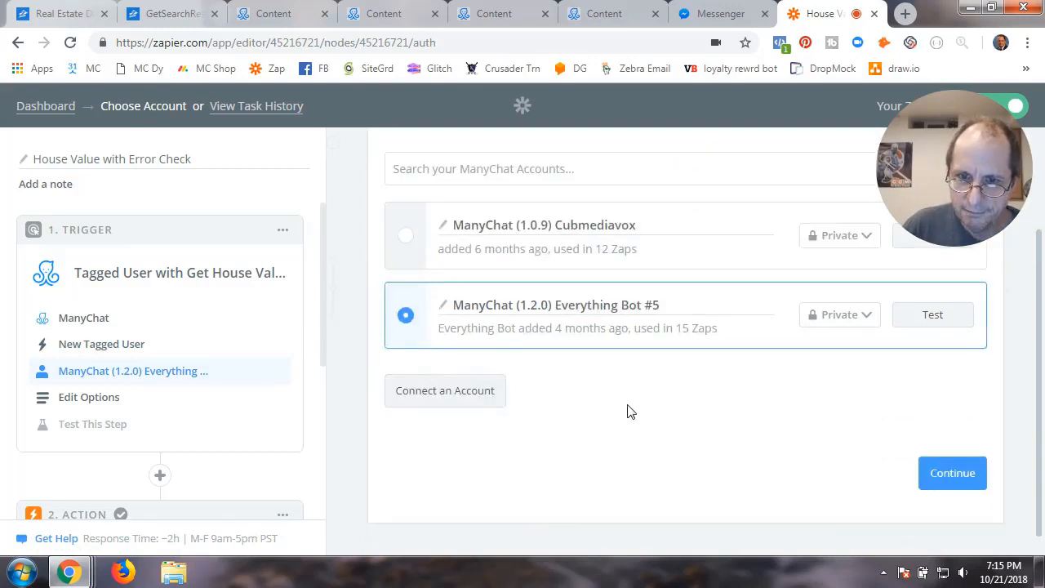
{"action": "left_click", "coordinate": [920, 325]}
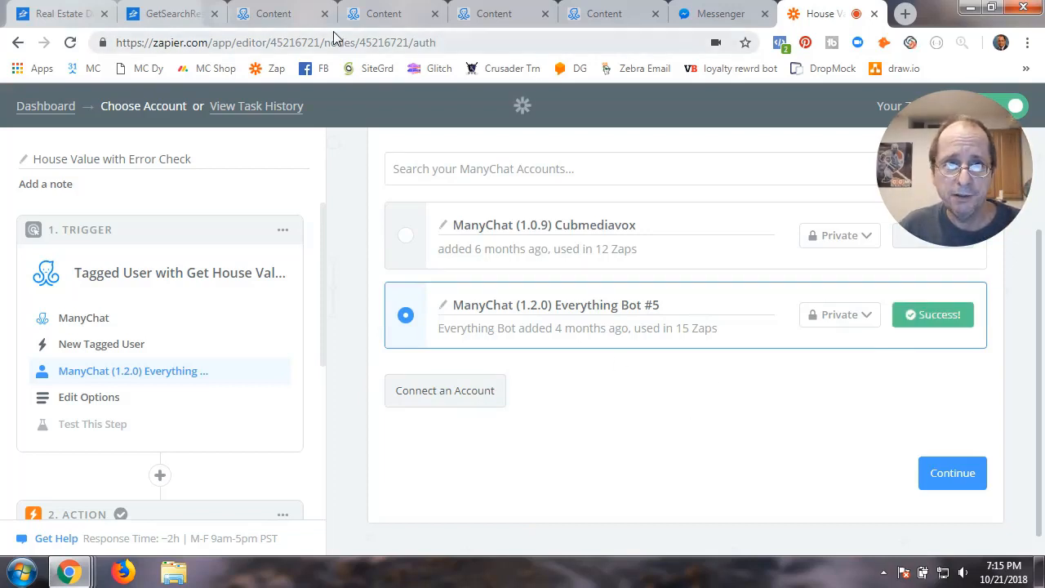
Find a test subscriber in ManyChat's Audience list and open their profile
{"action": "left_click", "coordinate": [274, 14]}
{"action": "left_click", "coordinate": [380, 15]}
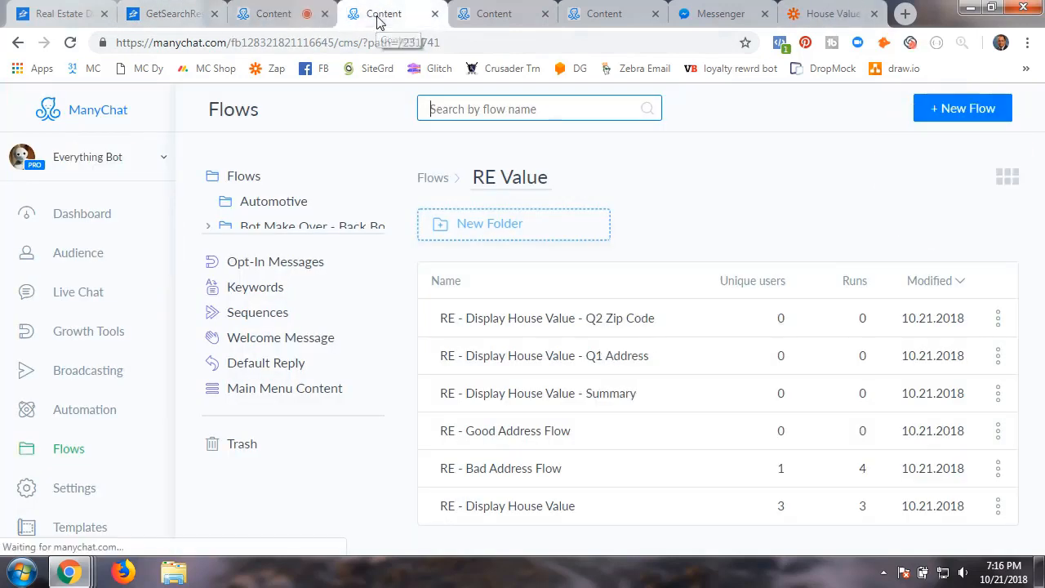
{"action": "left_click", "coordinate": [523, 15]}
{"action": "left_click", "coordinate": [596, 17]}
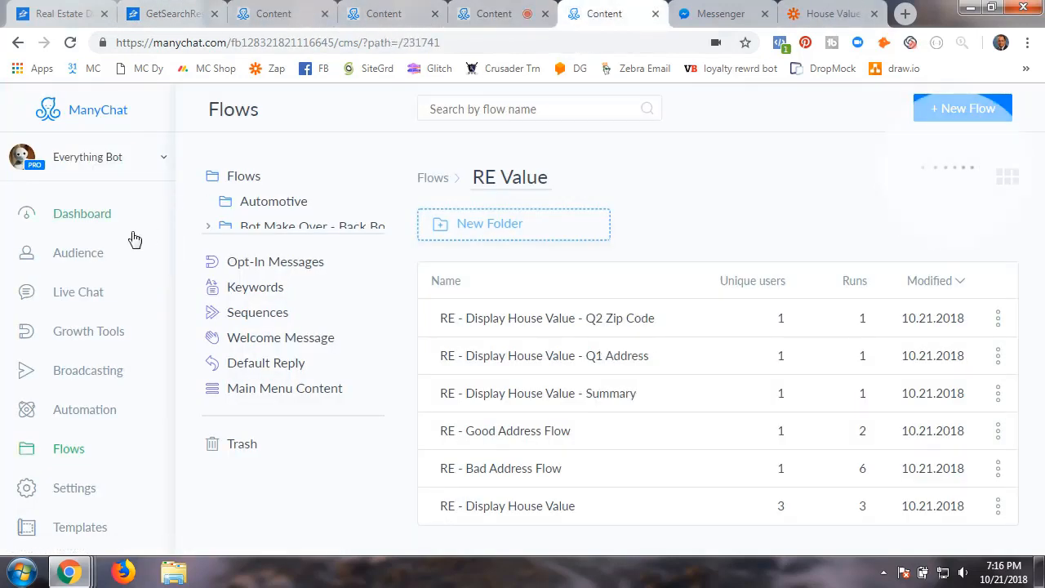
{"action": "left_click", "coordinate": [98, 254]}
{"action": "scroll", "coordinate": [474, 404], "scroll_direction": "down", "scroll_amount": 5}
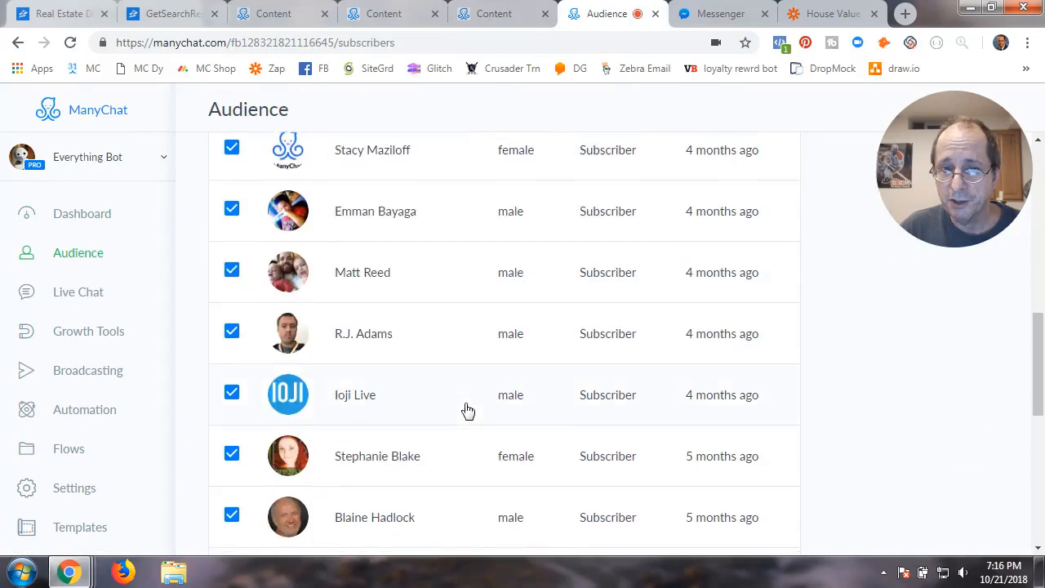
{"action": "scroll", "coordinate": [466, 413], "scroll_direction": "down", "scroll_amount": 5}
{"action": "left_click", "coordinate": [374, 495]}
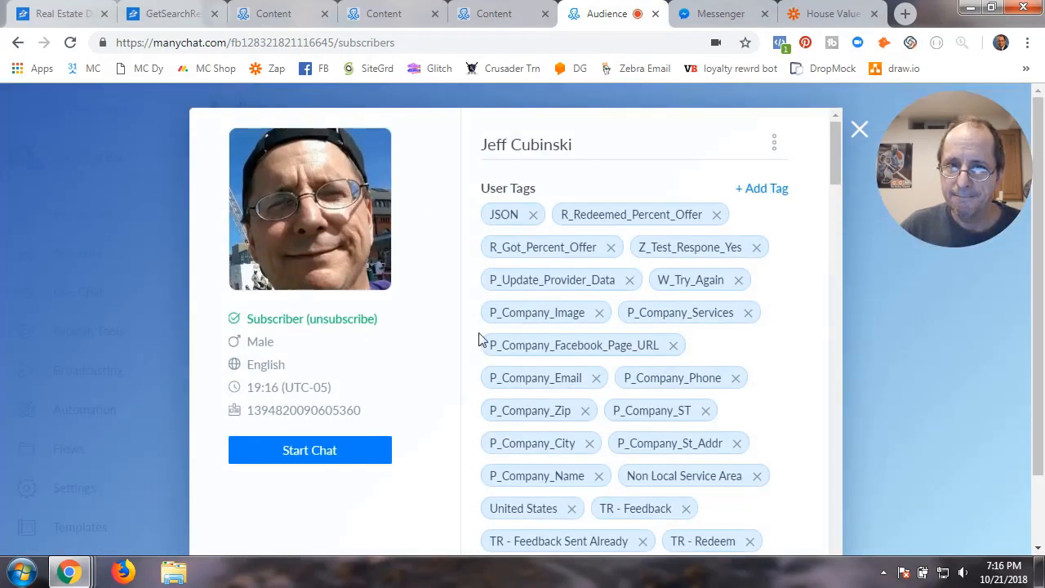
Give the subscriber the Z_Get_House_Value tag, then return to Zapier
{"action": "left_click", "coordinate": [762, 190]}
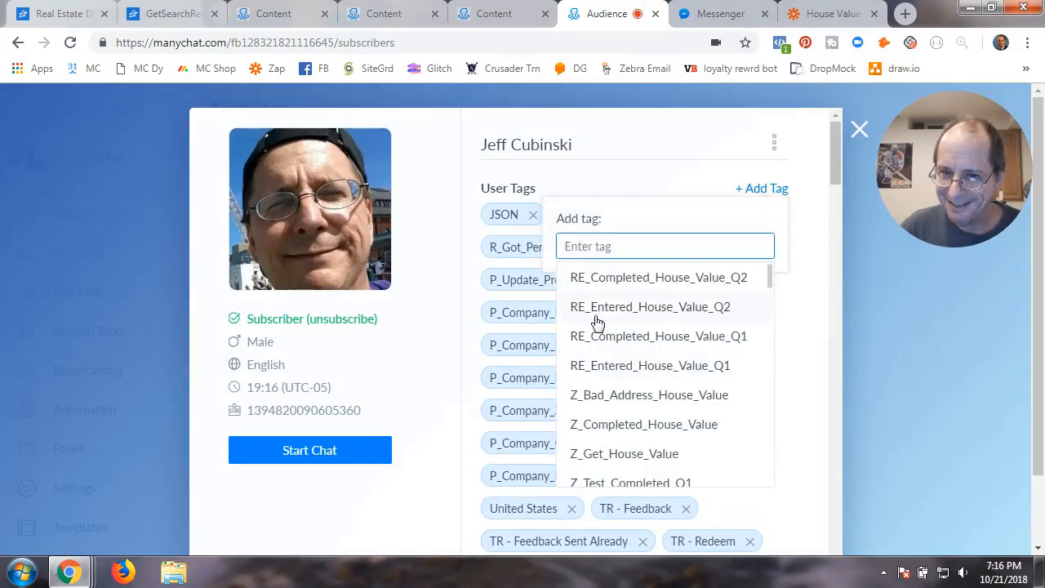
{"action": "scroll", "coordinate": [636, 394], "scroll_direction": "down", "scroll_amount": 2}
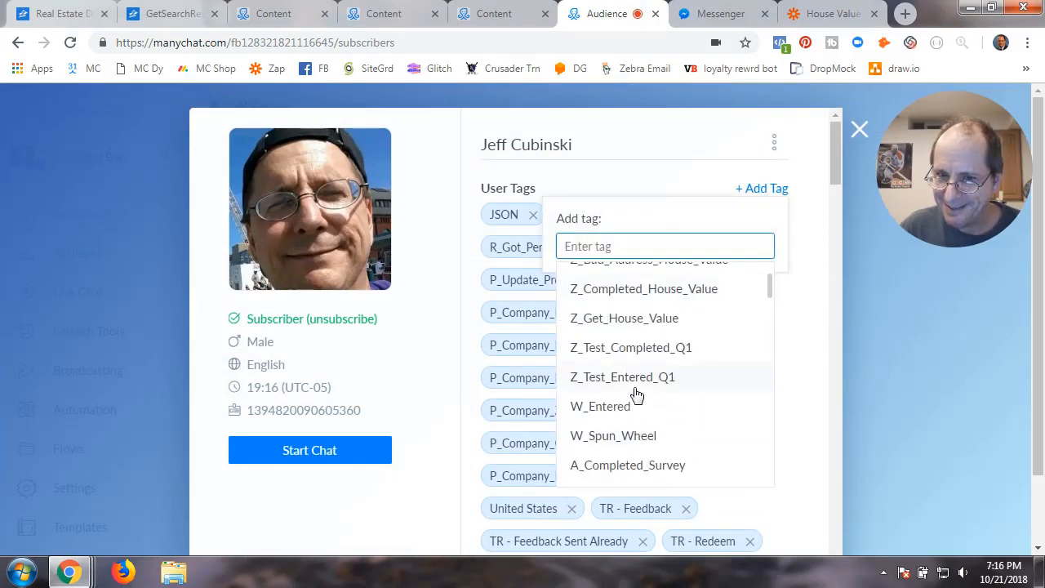
{"action": "left_click", "coordinate": [633, 320]}
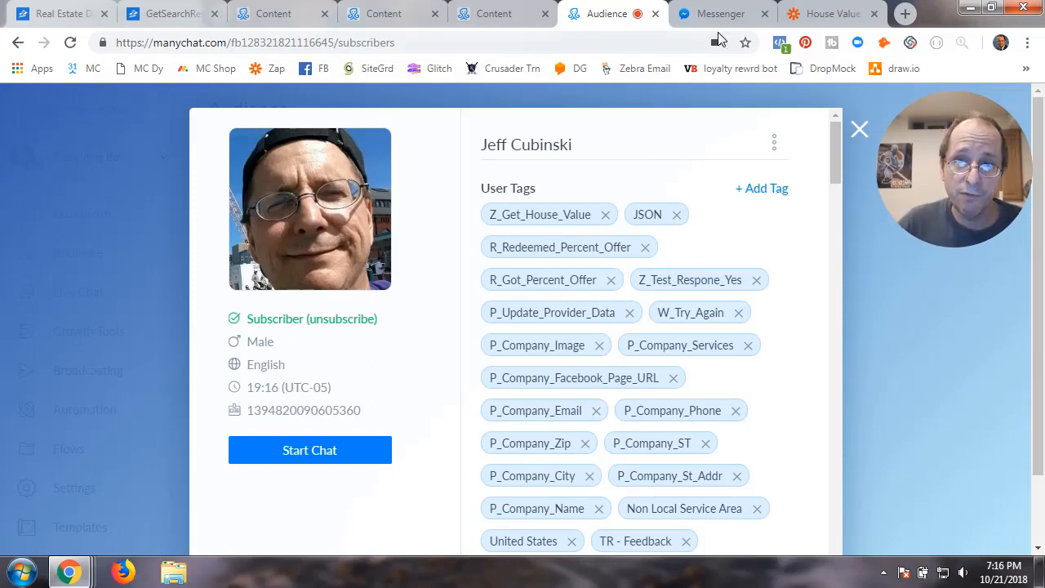
{"action": "left_click", "coordinate": [827, 15]}
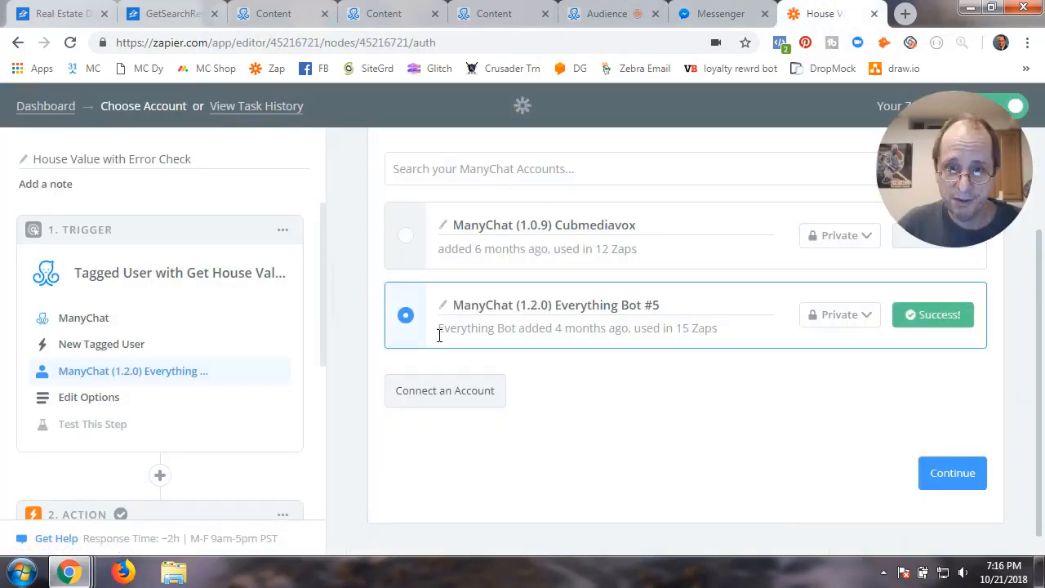
Confirm the ManyChat account and set the trigger tag to Z_Get_House_Value
{"action": "left_click", "coordinate": [937, 485]}
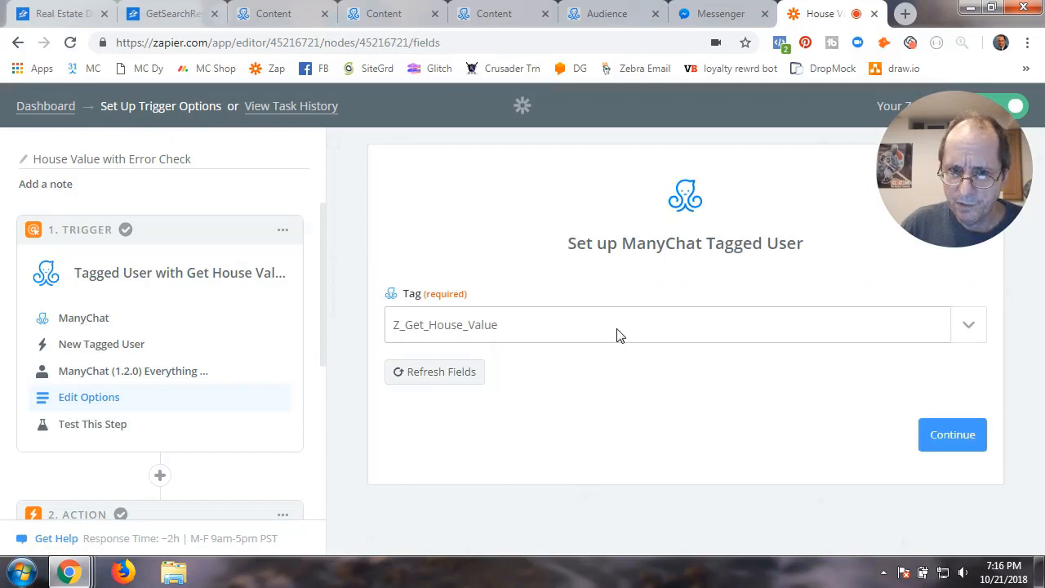
{"action": "left_click", "coordinate": [968, 335]}
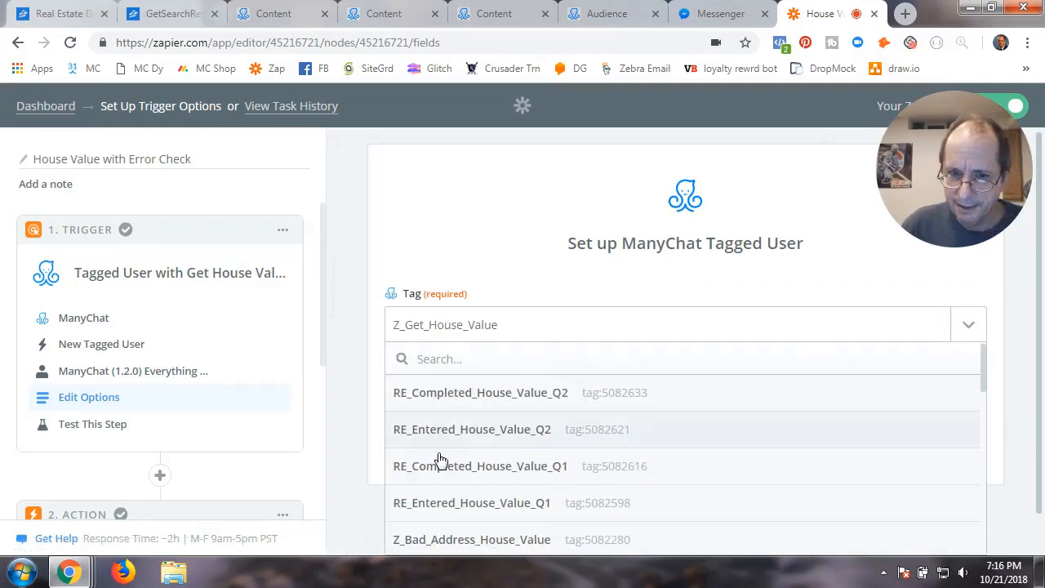
{"action": "scroll", "coordinate": [439, 460], "scroll_direction": "down", "scroll_amount": 3}
{"action": "left_click", "coordinate": [450, 488]}
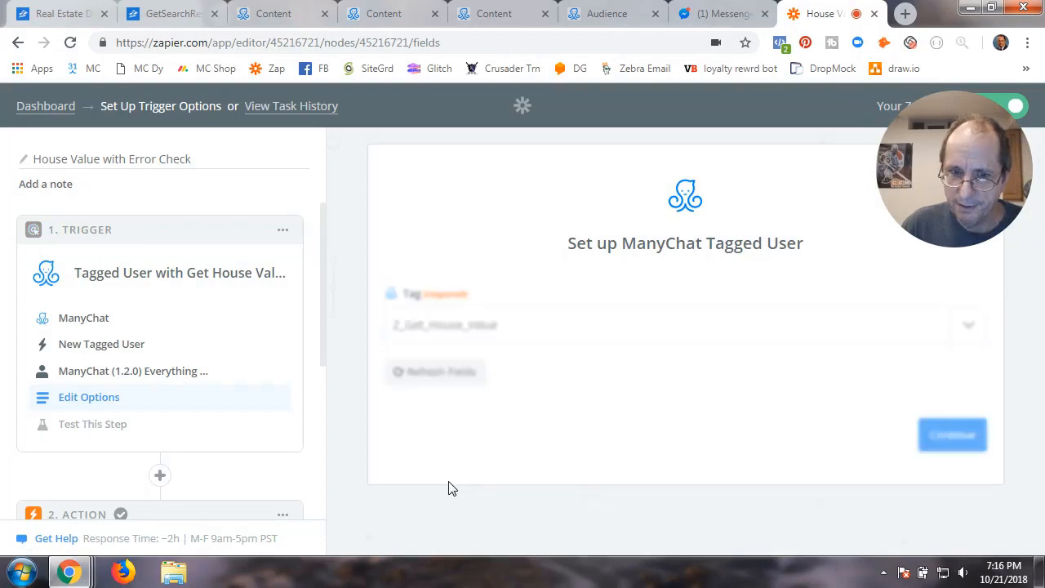
{"action": "left_click", "coordinate": [943, 438]}
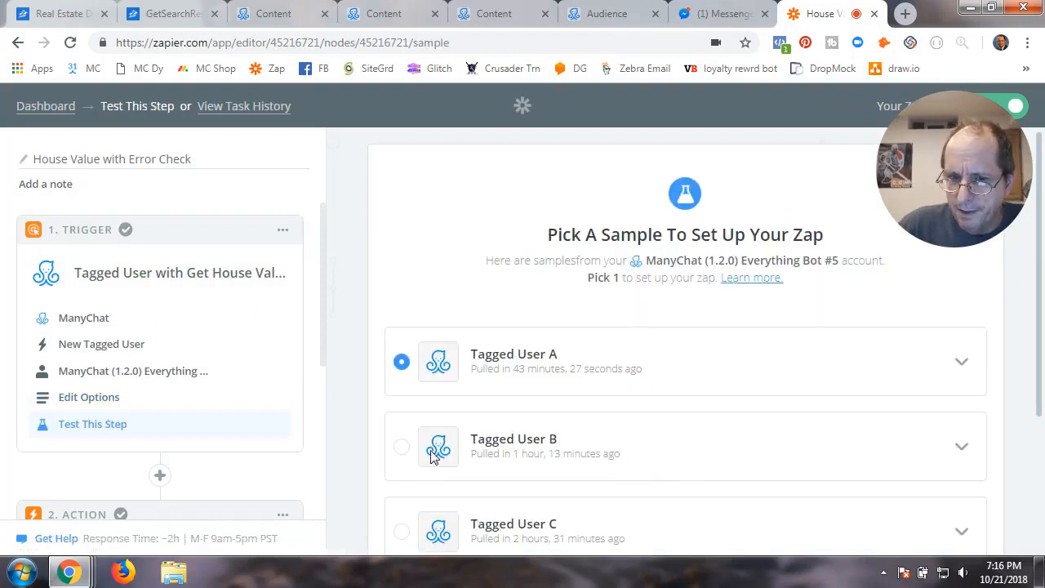
Pull fresh samples and continue with Tagged User A as the trigger sample
{"action": "scroll", "coordinate": [428, 445], "scroll_direction": "down", "scroll_amount": 2}
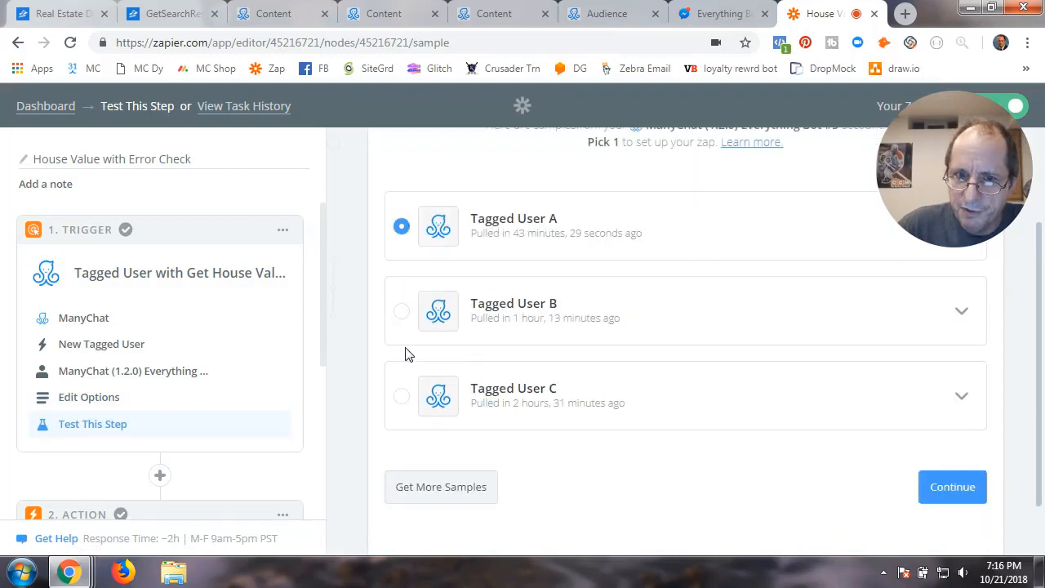
{"action": "left_click", "coordinate": [435, 491]}
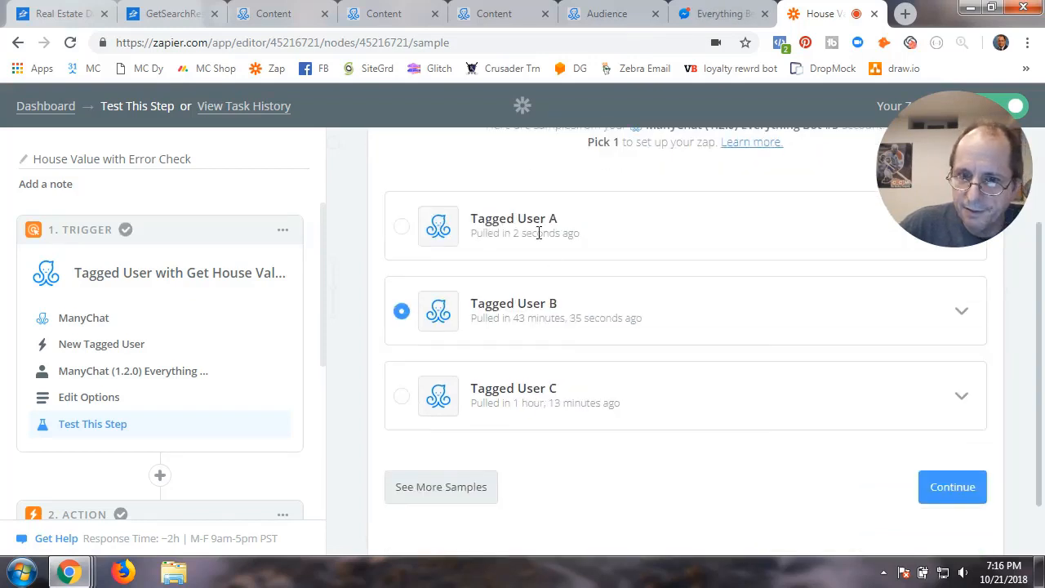
{"action": "left_click", "coordinate": [401, 226]}
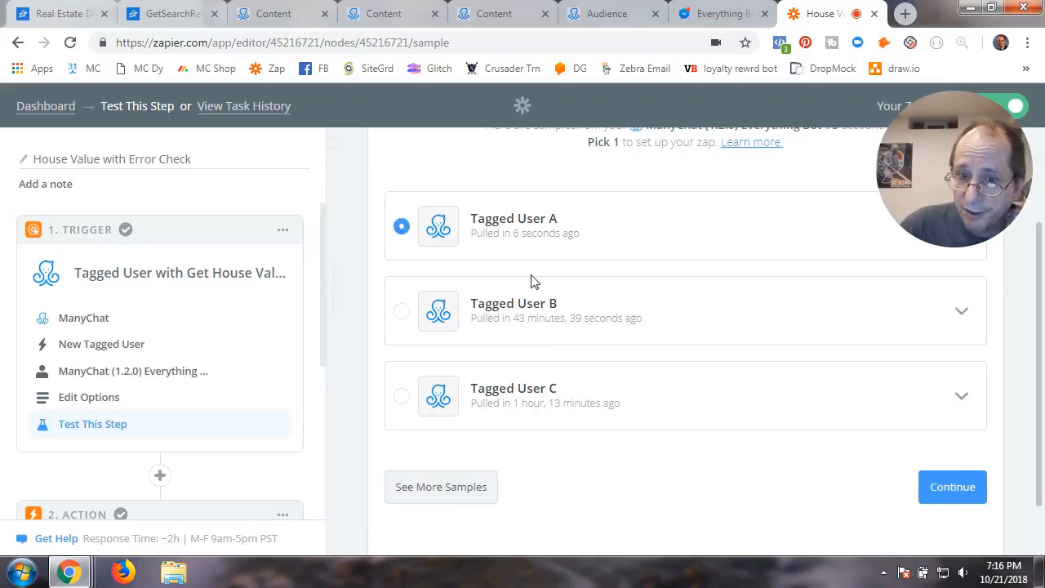
{"action": "left_click_drag", "start_coordinate": [474, 236], "coordinate": [576, 237]}
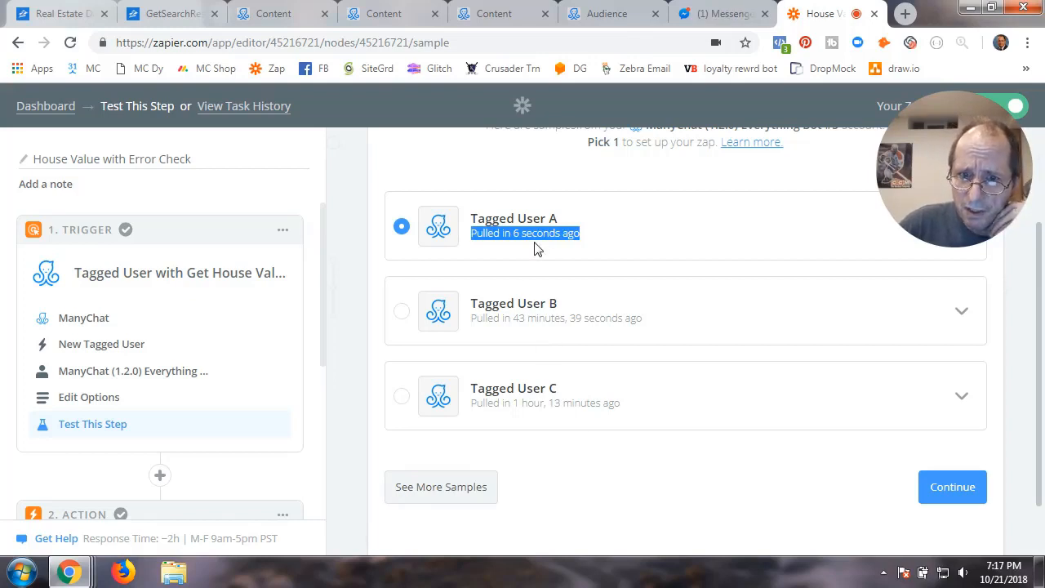
{"action": "left_click", "coordinate": [939, 490]}
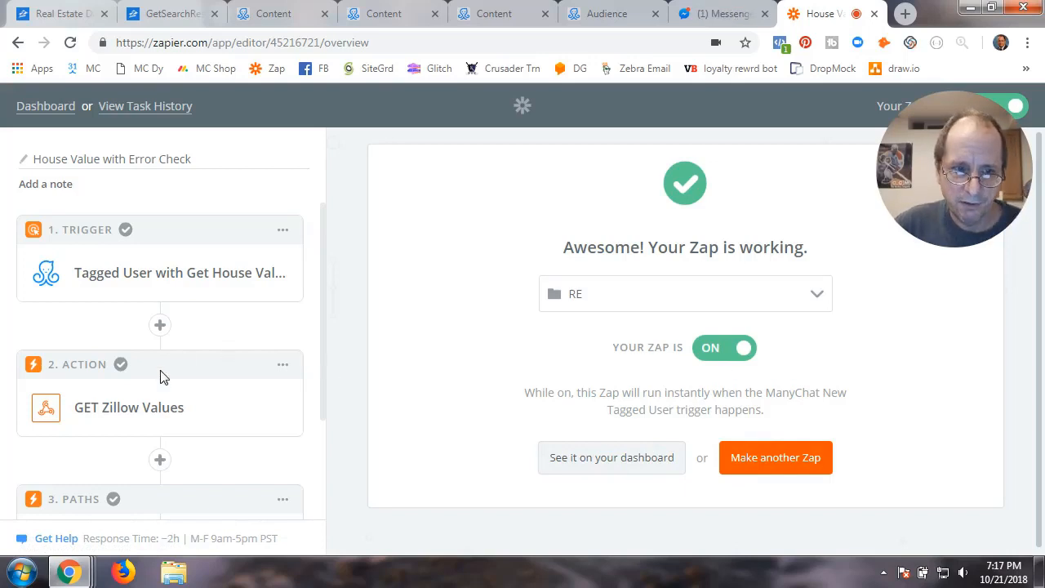
Set the GET Zillow Values action app to Webhooks by Zapier, searching 'webhook'
{"action": "left_click", "coordinate": [153, 395]}
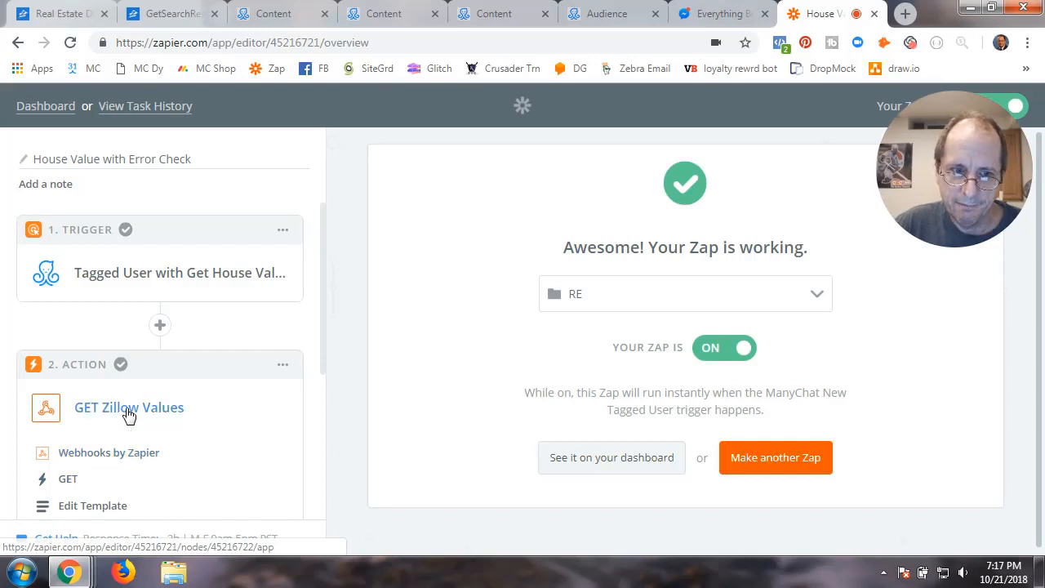
{"action": "left_click", "coordinate": [99, 452]}
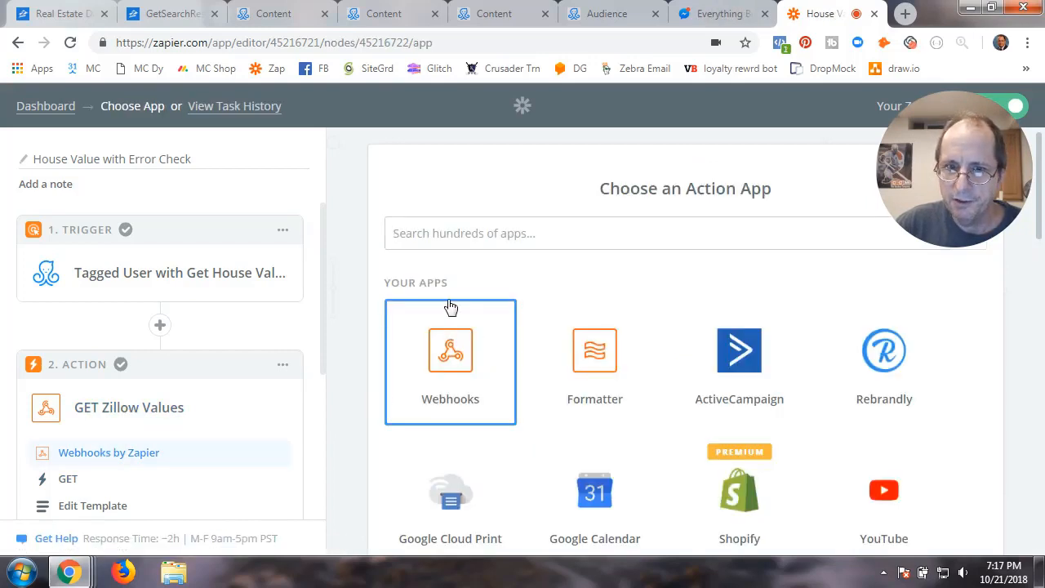
{"action": "left_click", "coordinate": [449, 236]}
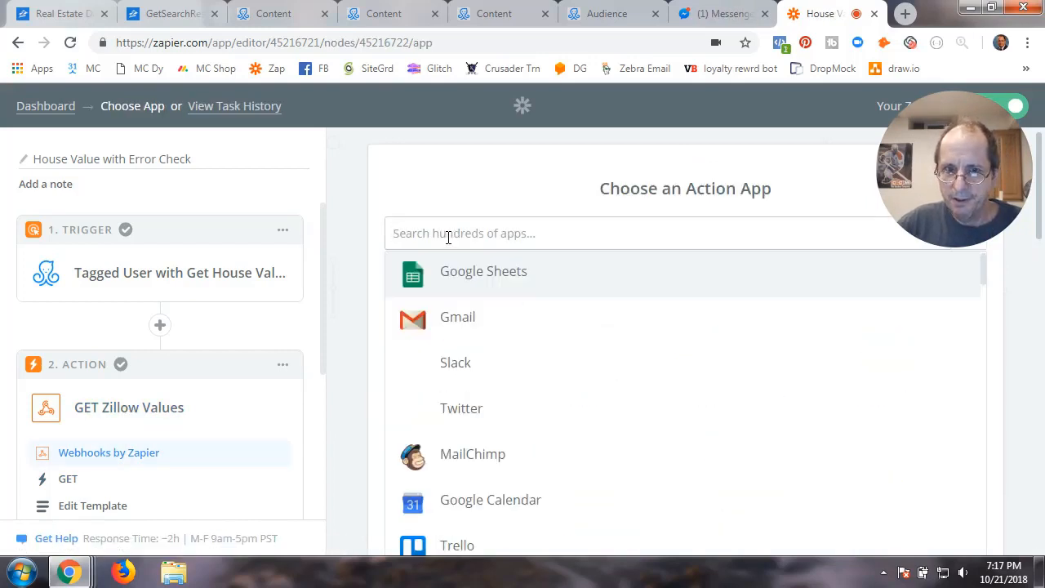
{"action": "type", "text": "webhooks"}
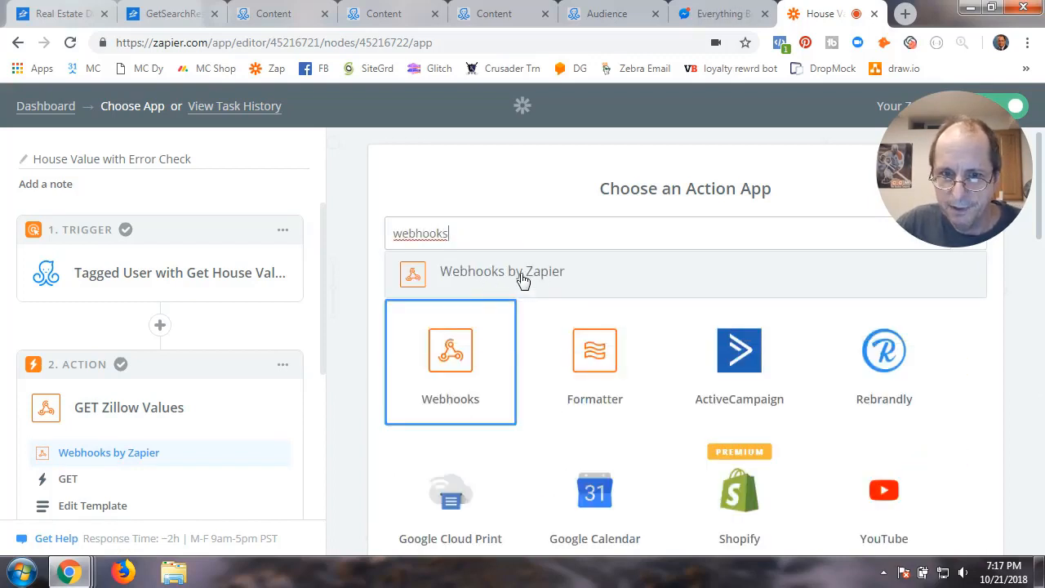
{"action": "left_click", "coordinate": [524, 278]}
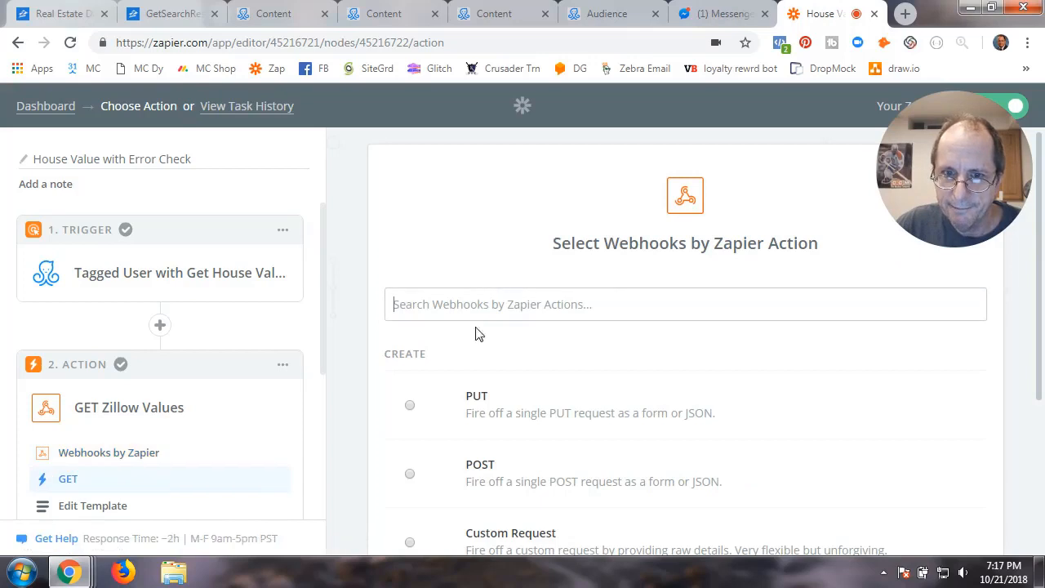
Choose the GET action, select its request URL, and view Zillow's API overview
{"action": "scroll", "coordinate": [594, 462], "scroll_direction": "down", "scroll_amount": 3}
{"action": "left_click", "coordinate": [593, 463]}
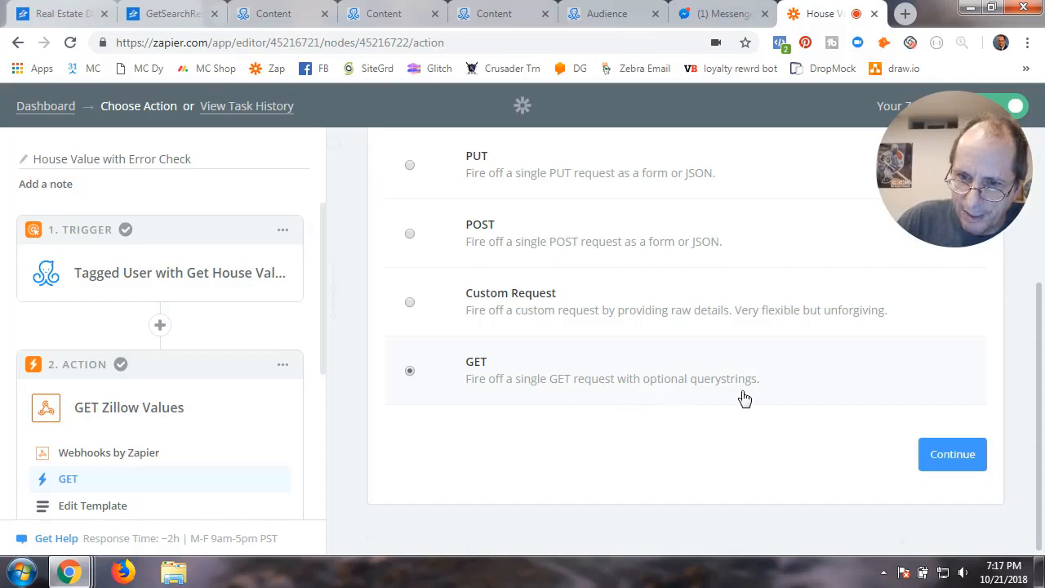
{"action": "left_click", "coordinate": [949, 462]}
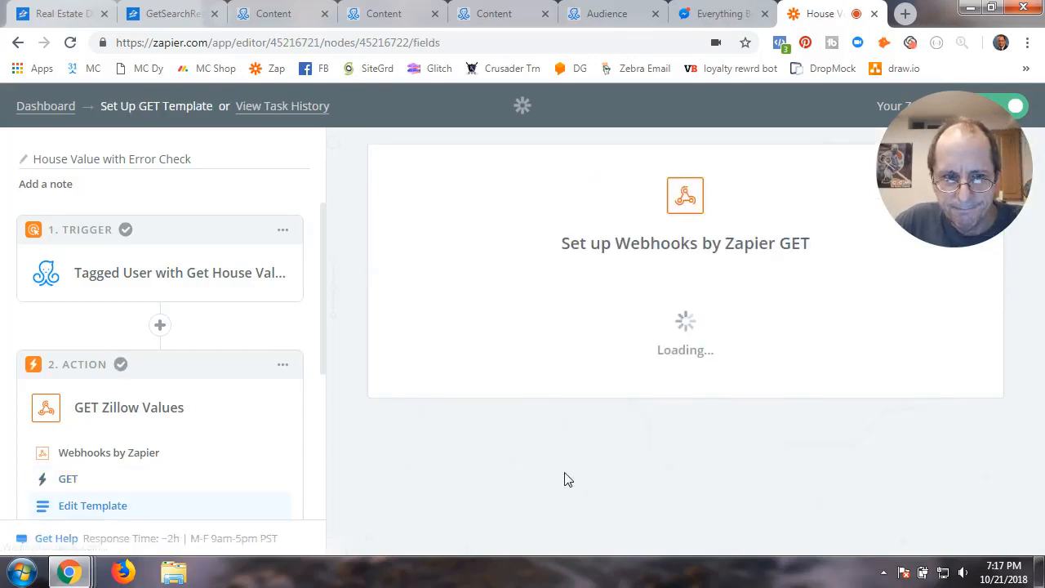
{"action": "scroll", "coordinate": [362, 473], "scroll_direction": "down", "scroll_amount": 2}
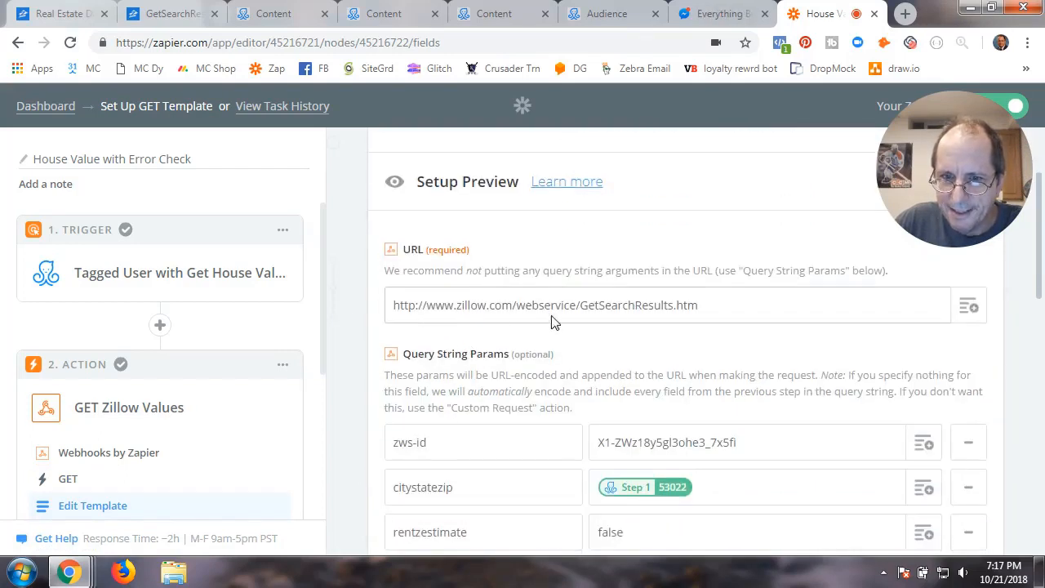
{"action": "left_click_drag", "start_coordinate": [703, 306], "coordinate": [362, 333]}
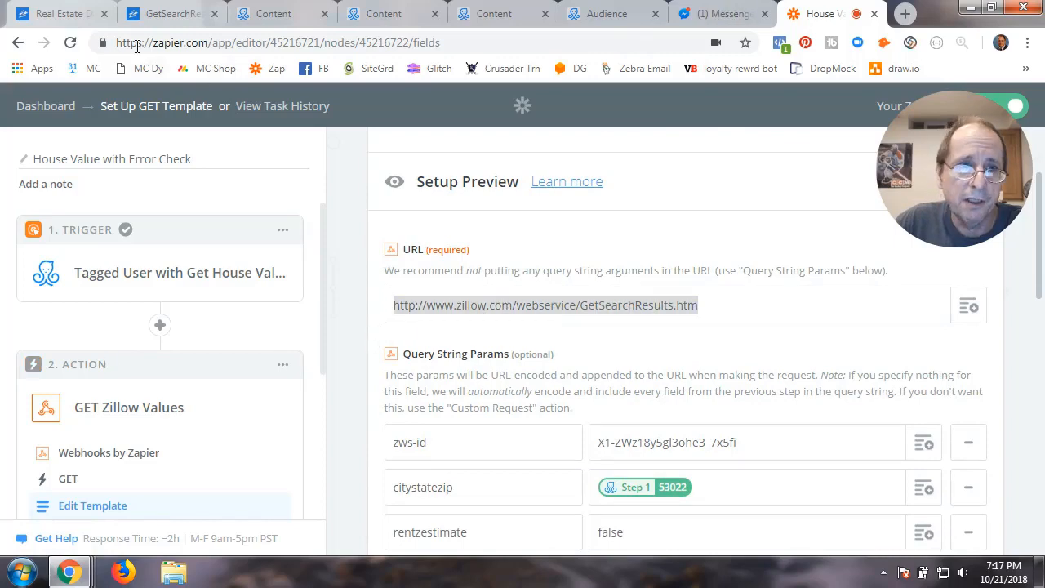
{"action": "left_click", "coordinate": [75, 17]}
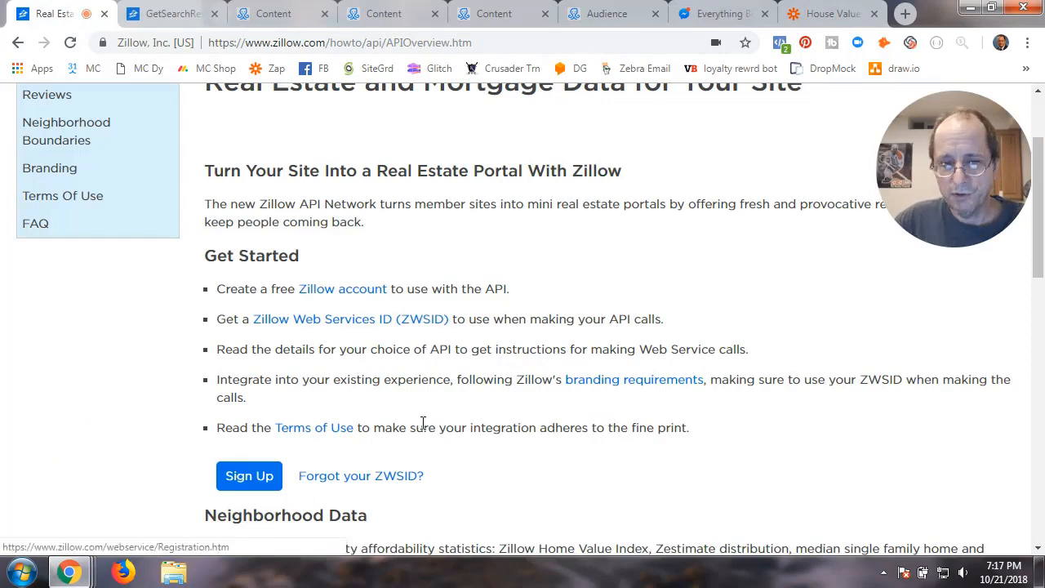
Highlight the web service URL on Zillow's GetSearchResults API page
{"action": "scroll", "coordinate": [423, 425], "scroll_direction": "down", "scroll_amount": 2}
{"action": "scroll", "coordinate": [423, 433], "scroll_direction": "up", "scroll_amount": 2}
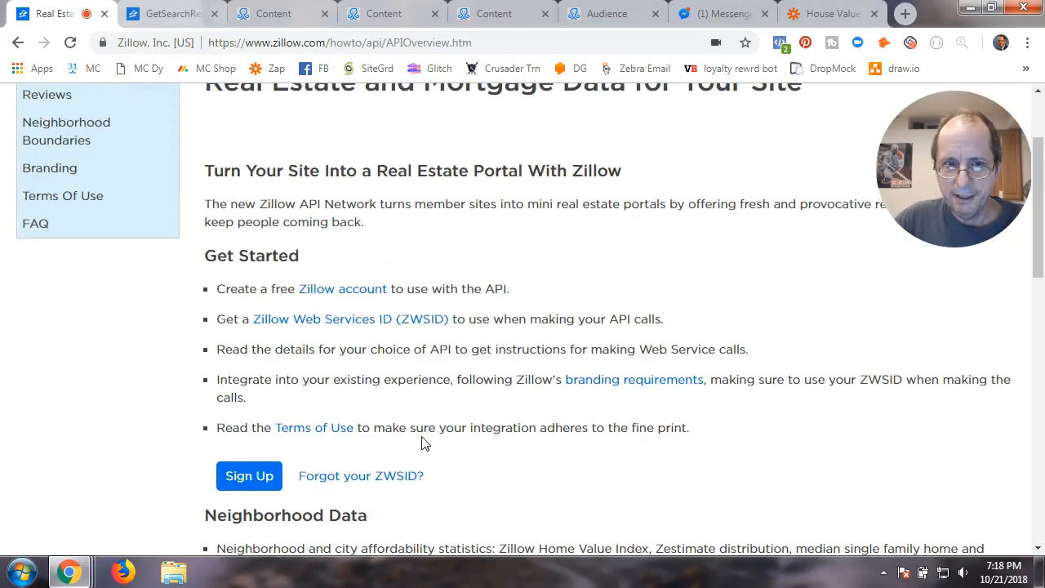
{"action": "left_click", "coordinate": [153, 16]}
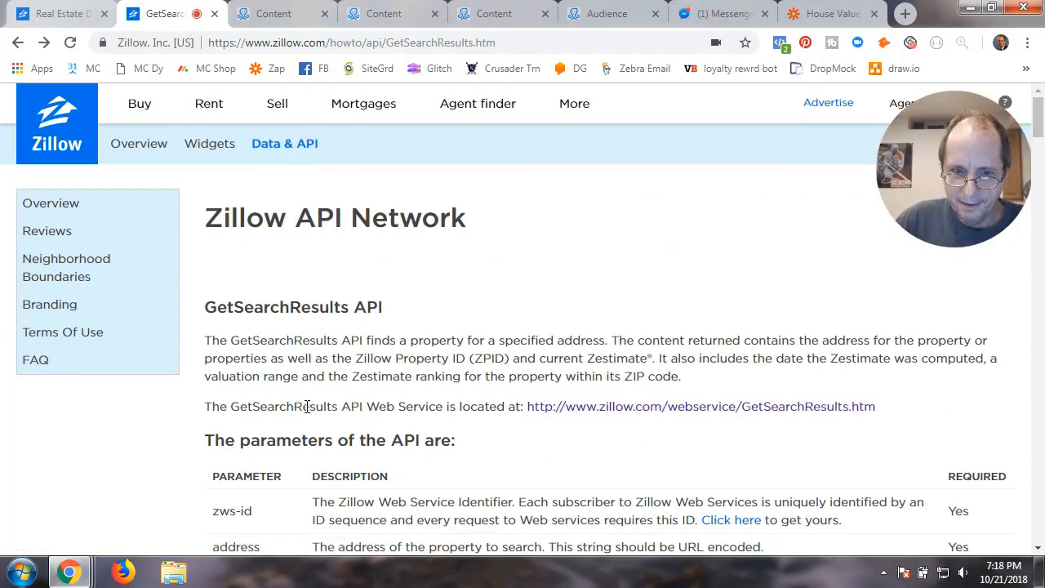
{"action": "left_click_drag", "start_coordinate": [524, 406], "coordinate": [926, 415]}
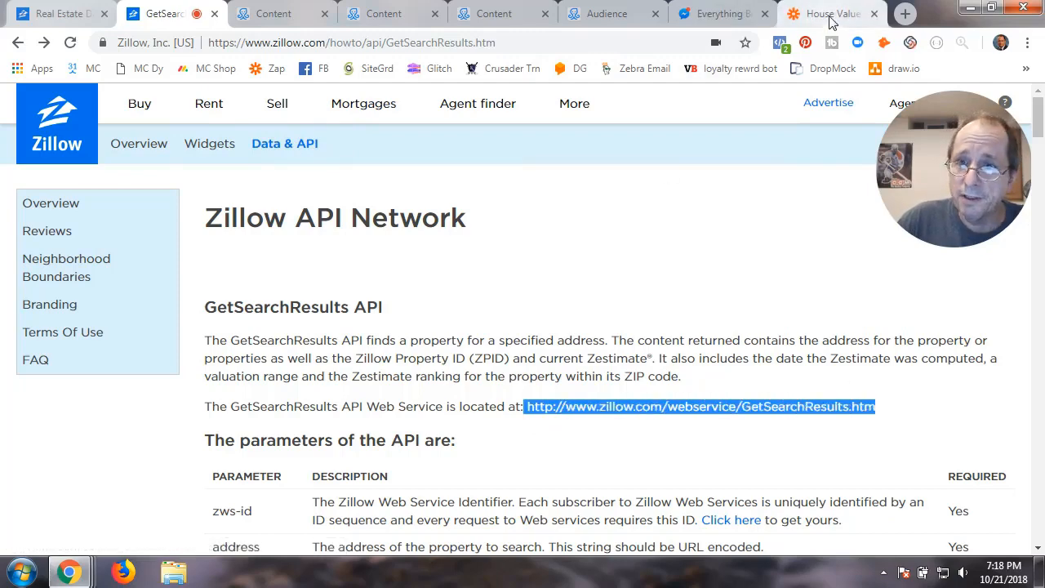
Compare it with the zap's GET URL field, then return to Zapier's GET setup
{"action": "left_click", "coordinate": [831, 14]}
{"action": "triple_click", "coordinate": [676, 306]}
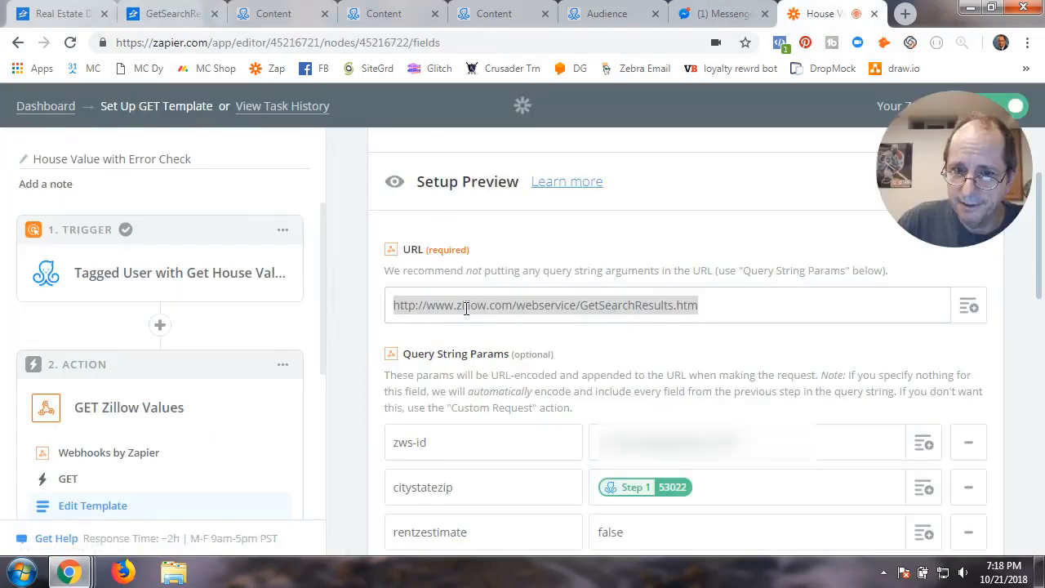
{"action": "left_click", "coordinate": [702, 312]}
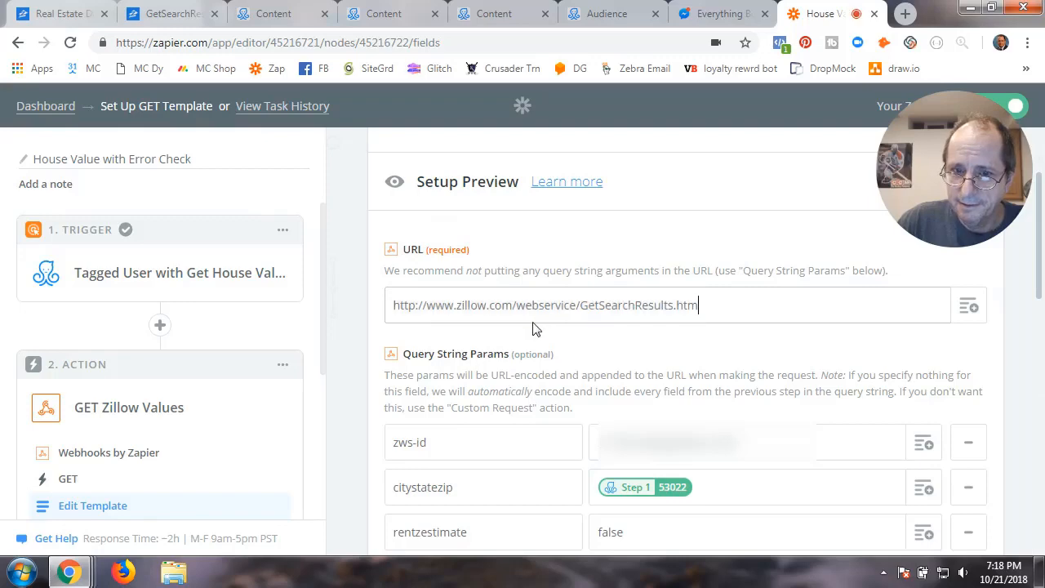
{"action": "left_click", "coordinate": [173, 18]}
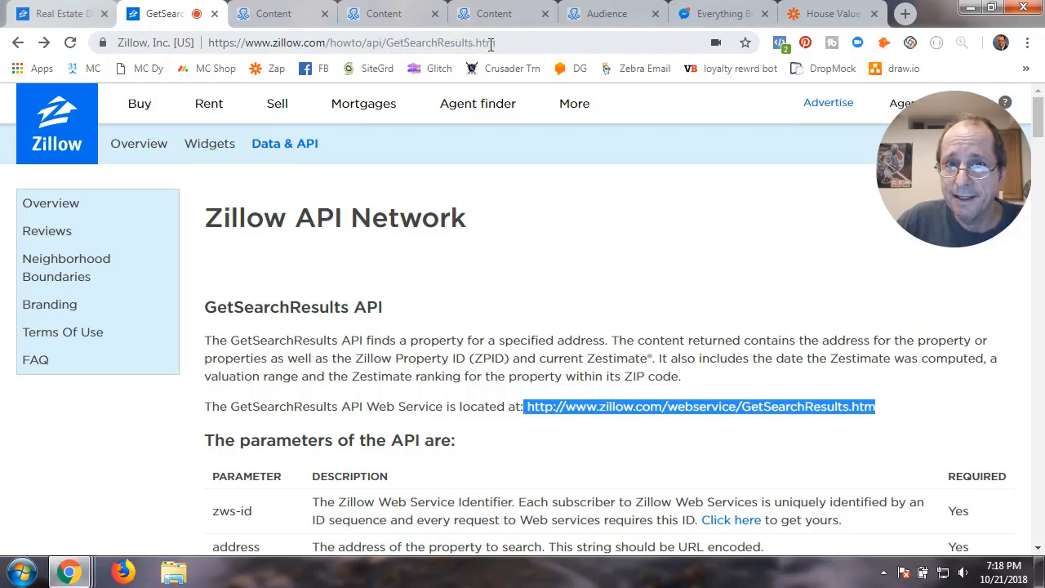
{"action": "left_click", "coordinate": [618, 423]}
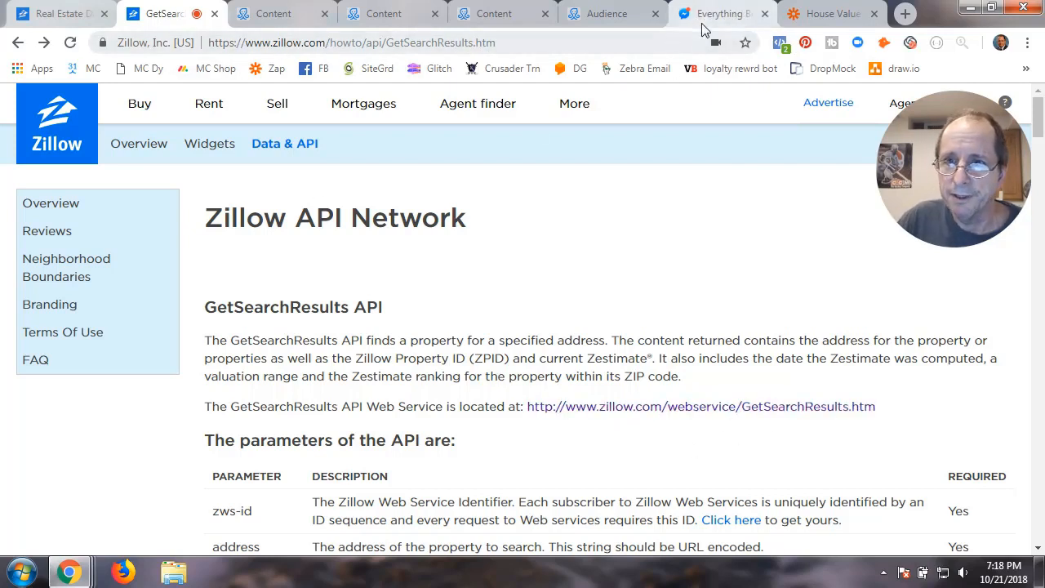
{"action": "left_click", "coordinate": [835, 14]}
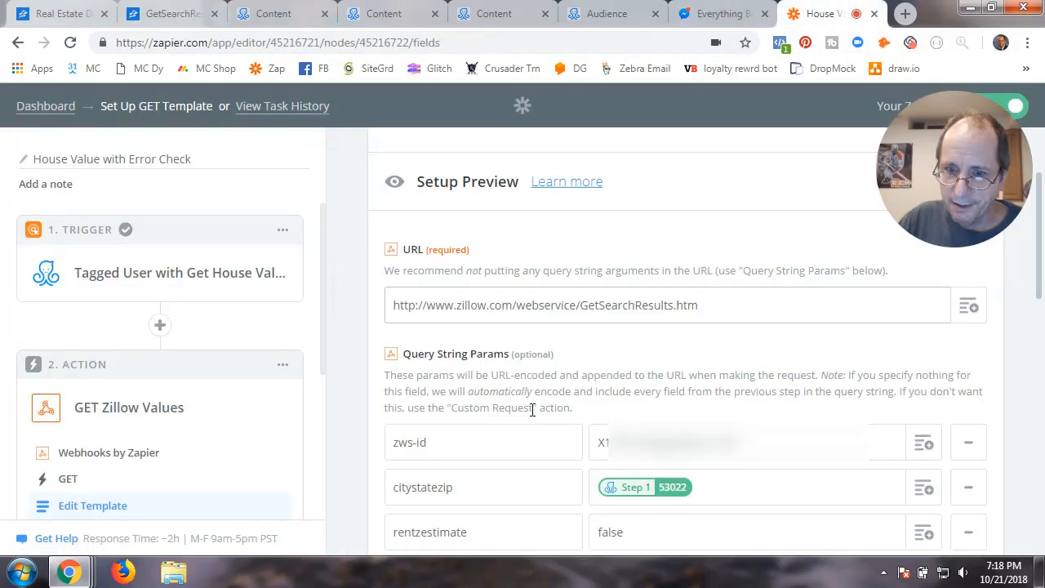
{"action": "scroll", "coordinate": [532, 409], "scroll_direction": "down", "scroll_amount": 2}
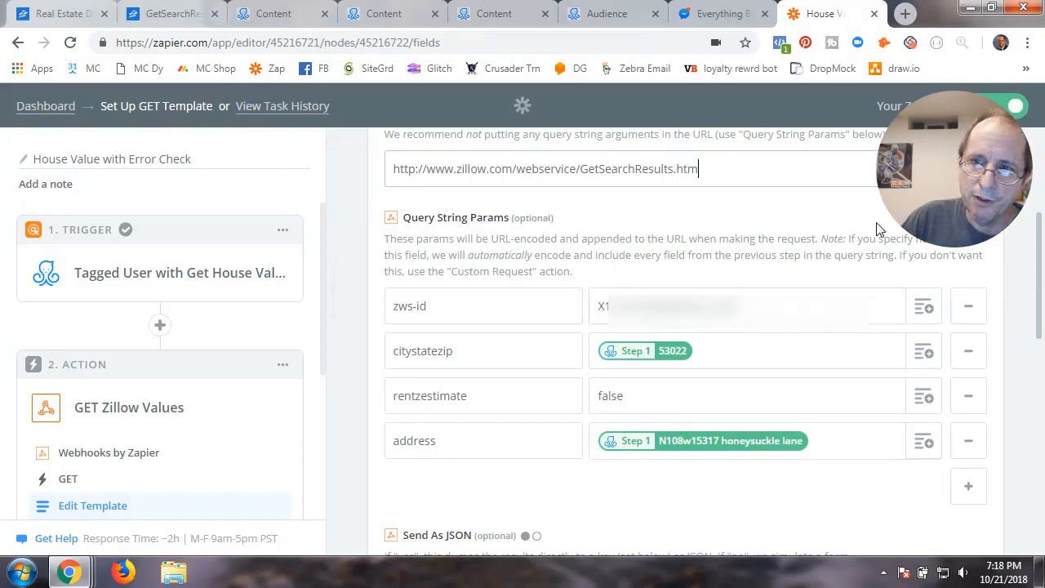
{"action": "left_click_drag", "start_coordinate": [951, 176], "coordinate": [190, 322]}
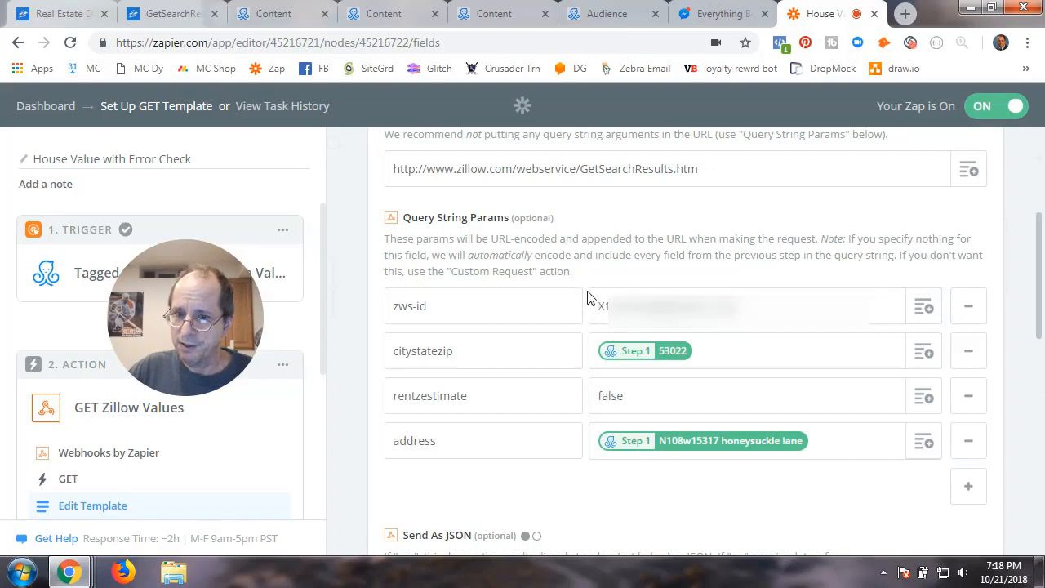
{"action": "left_click", "coordinate": [602, 310]}
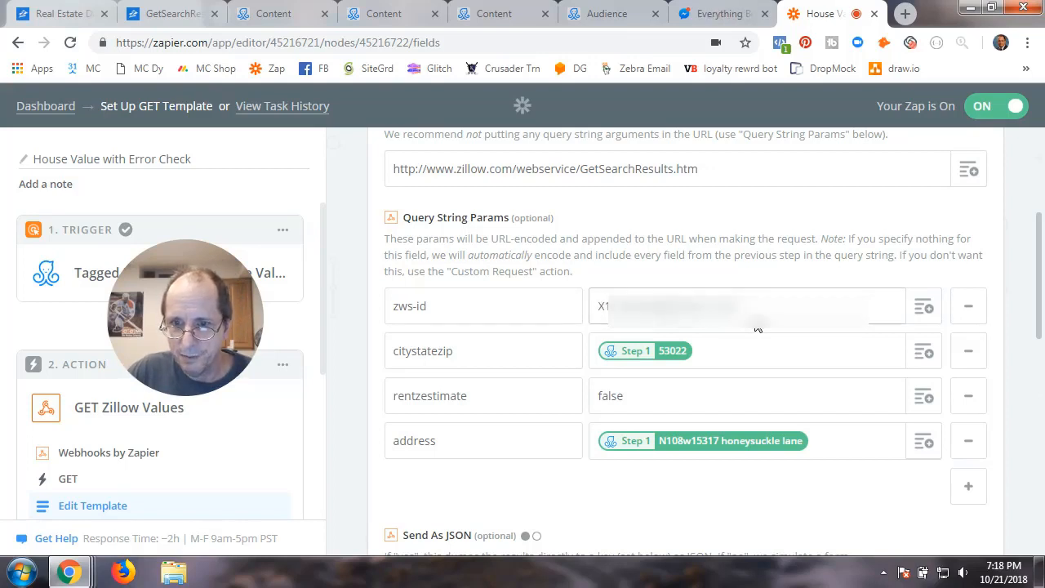
{"action": "left_click", "coordinate": [439, 318]}
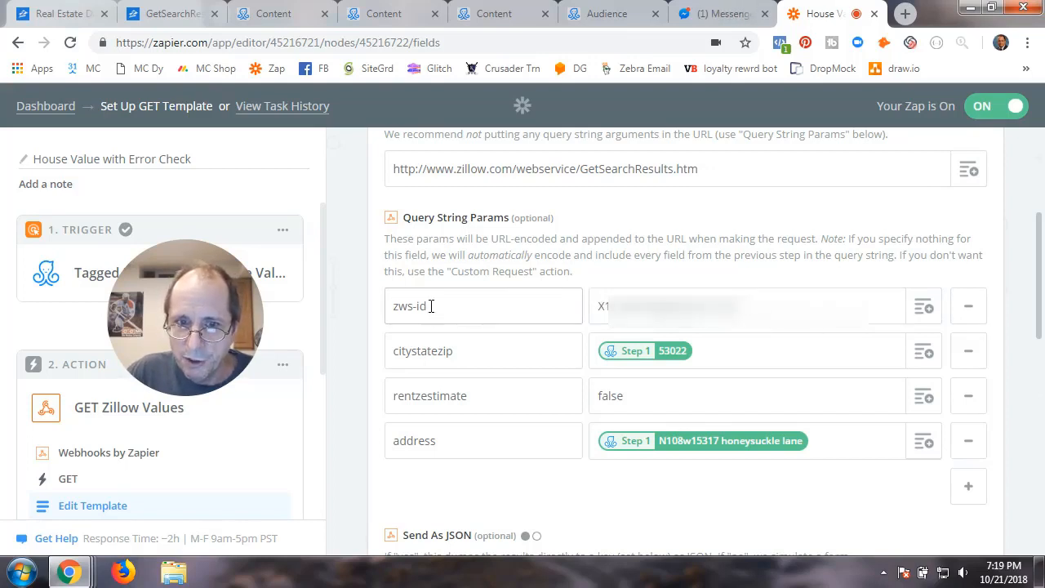
{"action": "left_click_drag", "start_coordinate": [428, 309], "coordinate": [394, 309]}
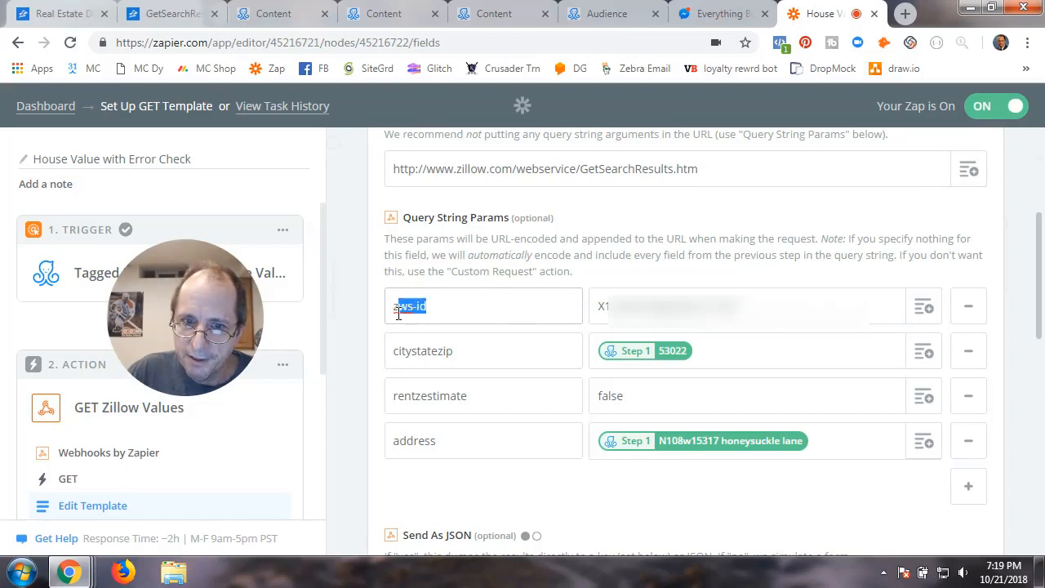
{"action": "left_click", "coordinate": [403, 315]}
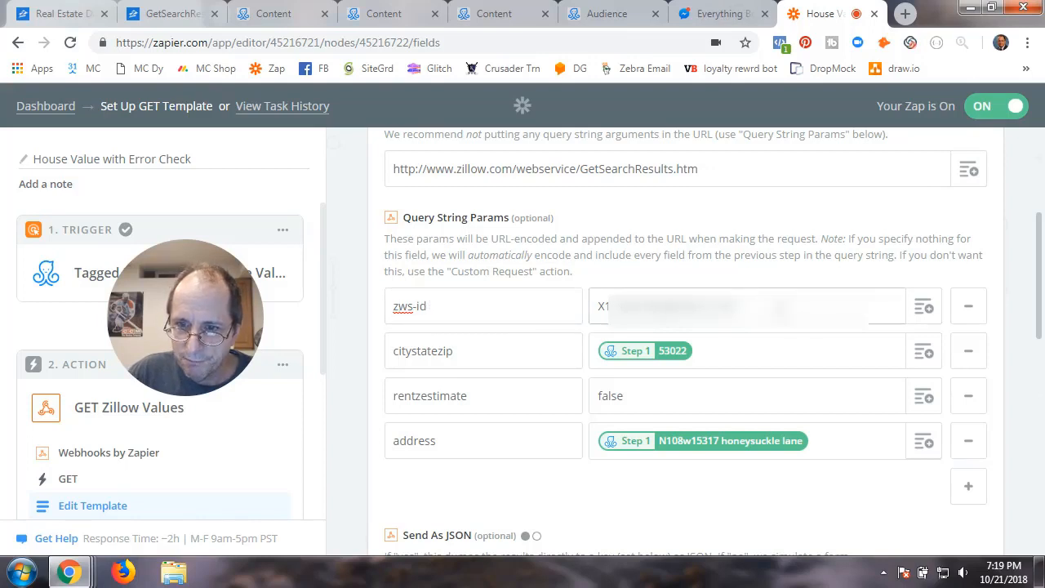
{"action": "left_click", "coordinate": [782, 309]}
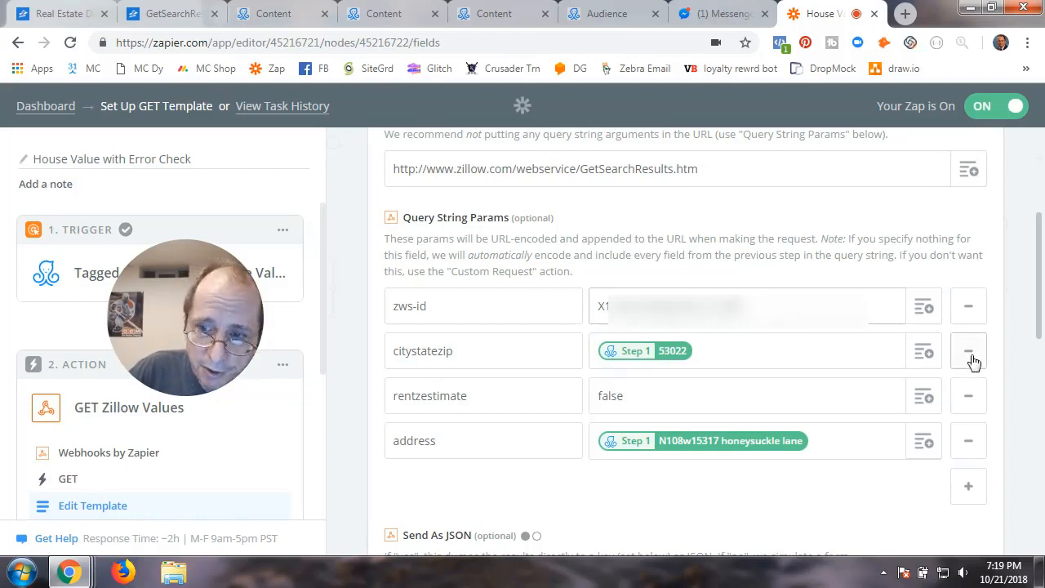
{"action": "left_click", "coordinate": [756, 352]}
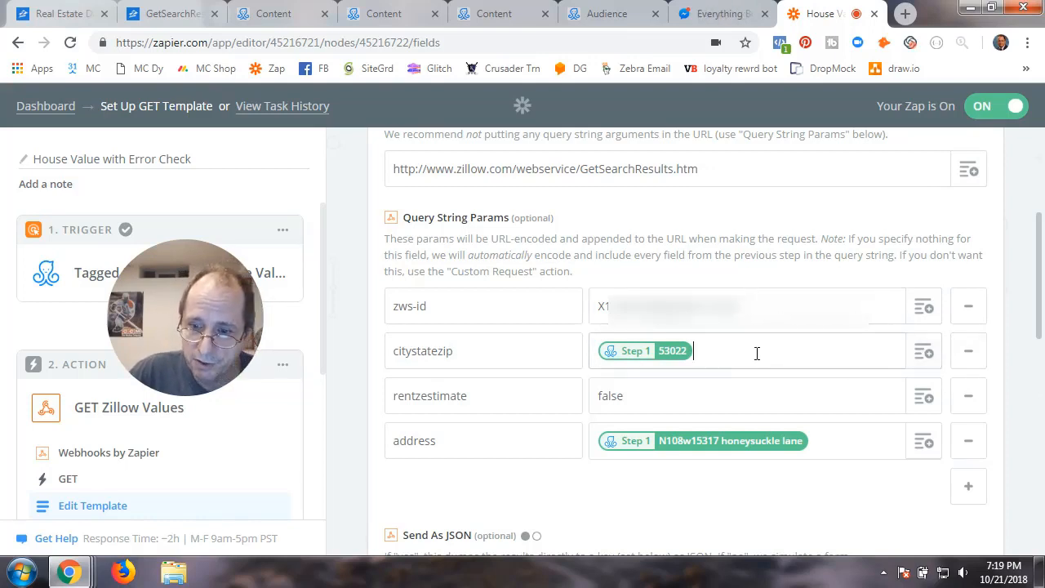
Replace the fixed 53022 citystatezip value with the trigger's User Custom Fields Re Zip
{"action": "key", "text": "BackSpace"}
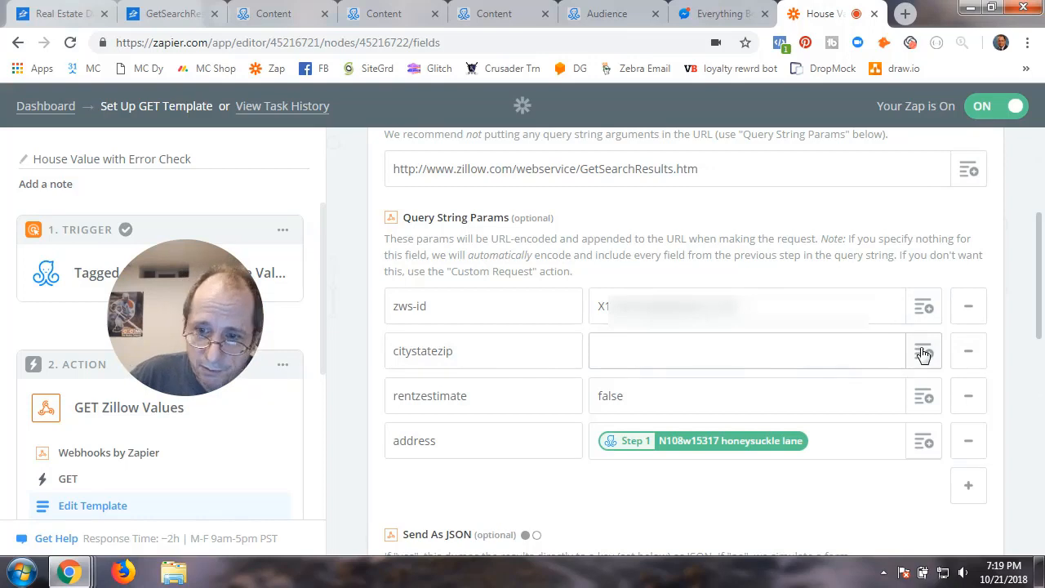
{"action": "left_click", "coordinate": [923, 348]}
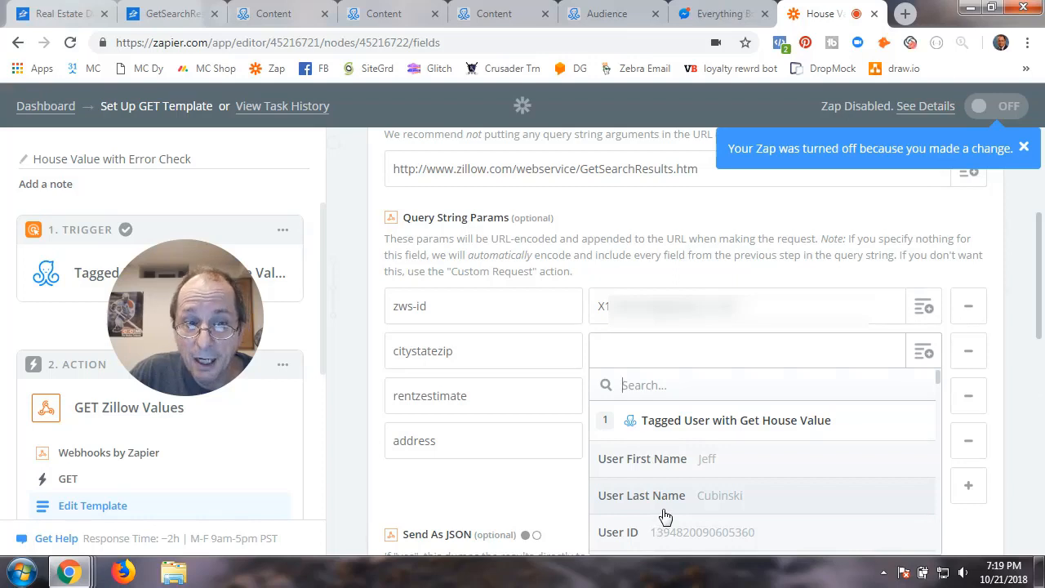
{"action": "scroll", "coordinate": [671, 512], "scroll_direction": "down", "scroll_amount": 5}
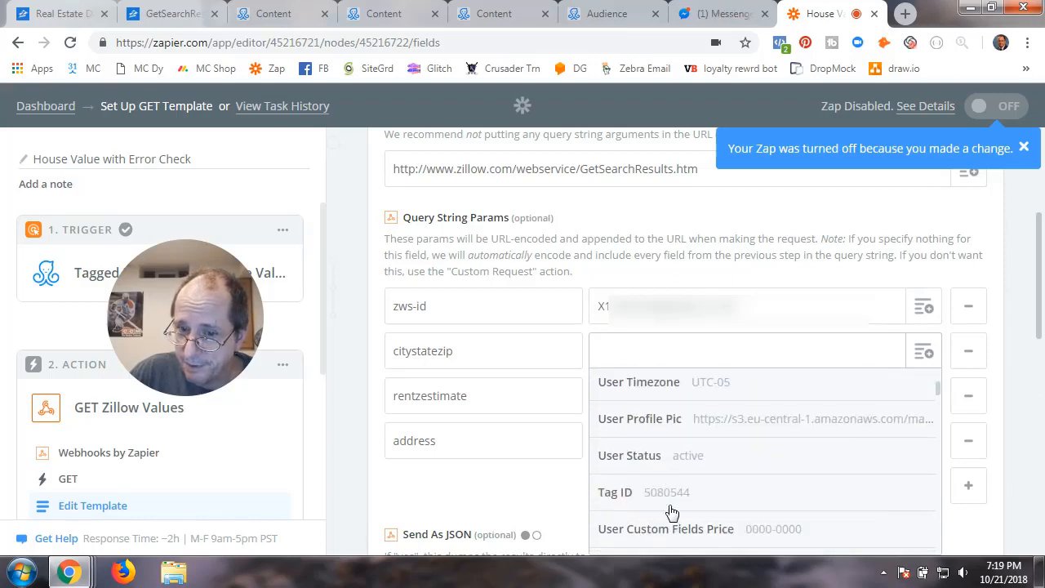
{"action": "scroll", "coordinate": [671, 512], "scroll_direction": "down", "scroll_amount": 15}
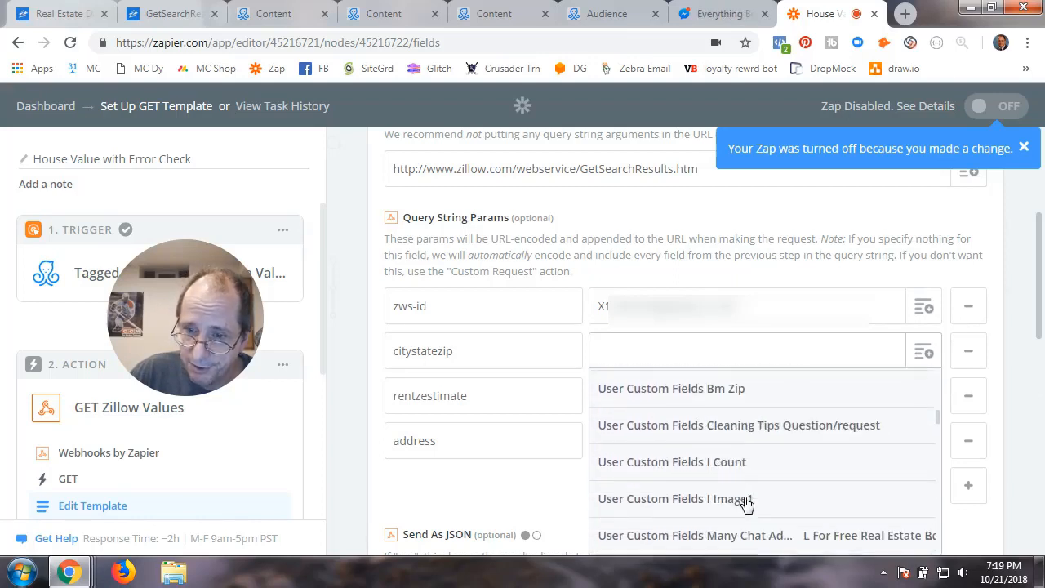
{"action": "scroll", "coordinate": [783, 503], "scroll_direction": "down", "scroll_amount": 5}
{"action": "scroll", "coordinate": [782, 503], "scroll_direction": "up", "scroll_amount": 4}
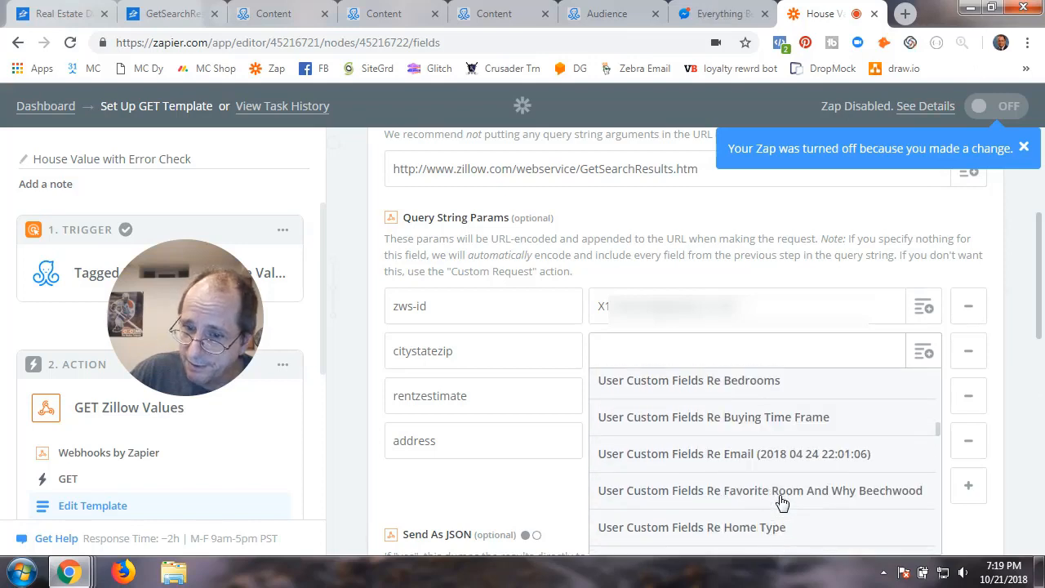
{"action": "scroll", "coordinate": [782, 502], "scroll_direction": "down", "scroll_amount": 4}
{"action": "scroll", "coordinate": [782, 502], "scroll_direction": "down", "scroll_amount": 10}
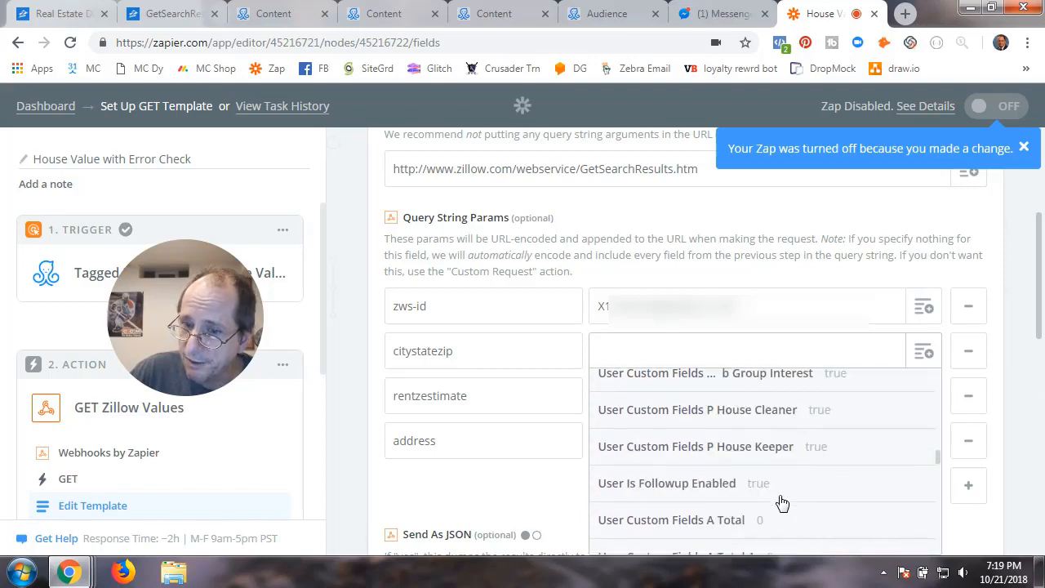
{"action": "scroll", "coordinate": [782, 503], "scroll_direction": "down", "scroll_amount": 10}
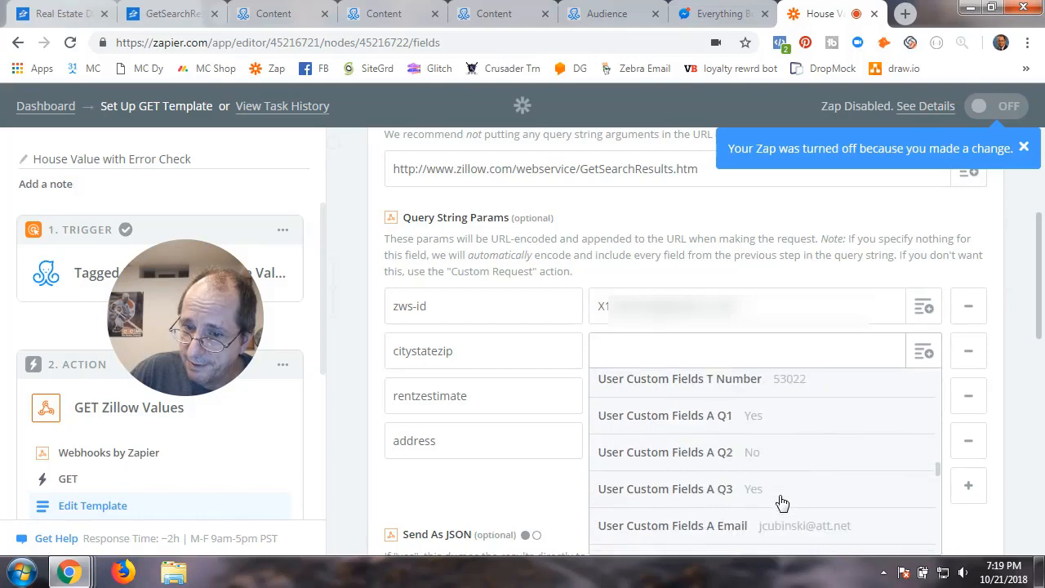
{"action": "scroll", "coordinate": [783, 502], "scroll_direction": "down", "scroll_amount": 8}
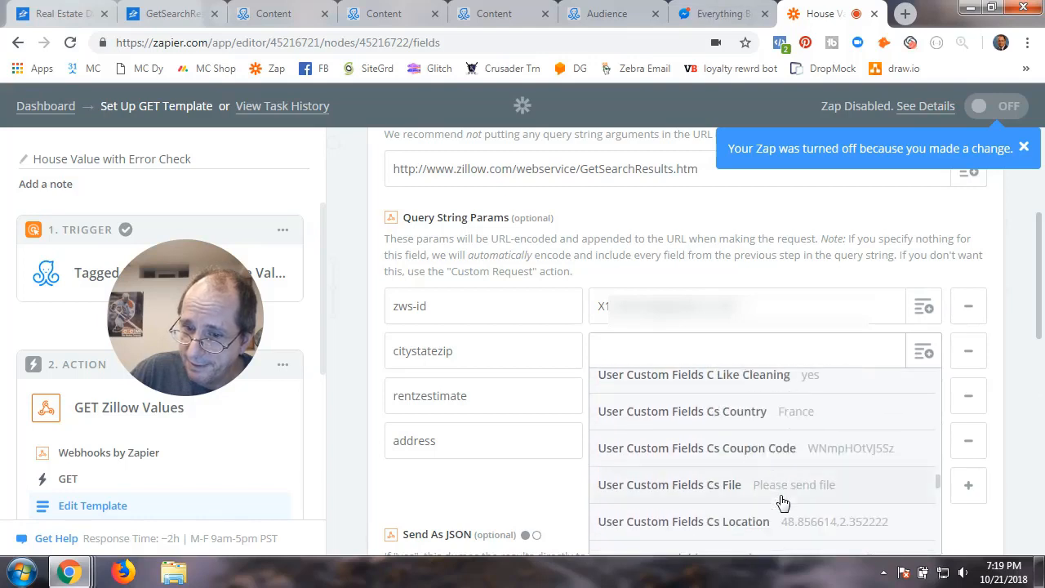
{"action": "scroll", "coordinate": [782, 502], "scroll_direction": "down", "scroll_amount": 10}
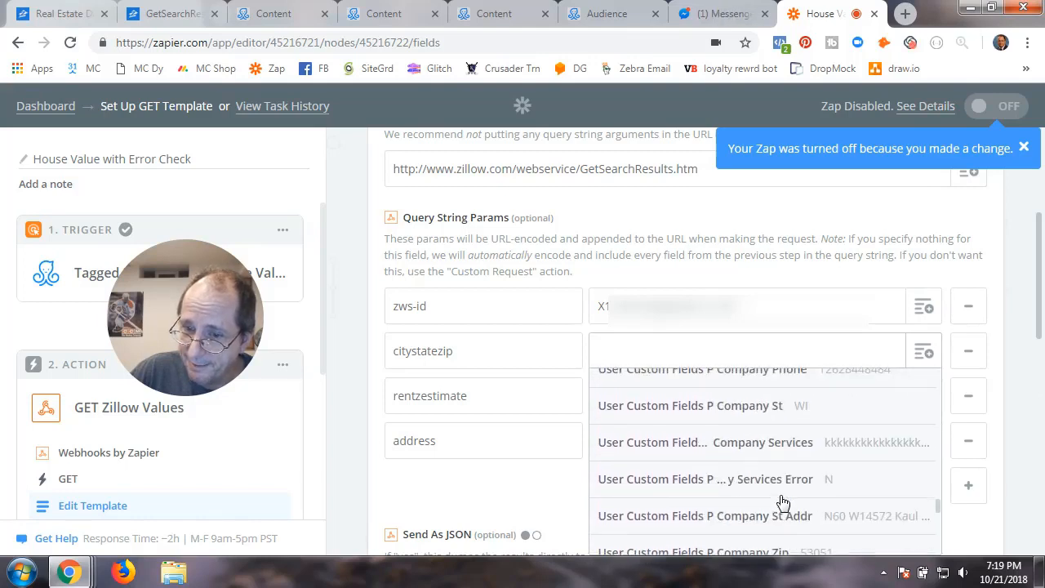
{"action": "scroll", "coordinate": [783, 502], "scroll_direction": "down", "scroll_amount": 2}
{"action": "scroll", "coordinate": [782, 502], "scroll_direction": "down", "scroll_amount": 4}
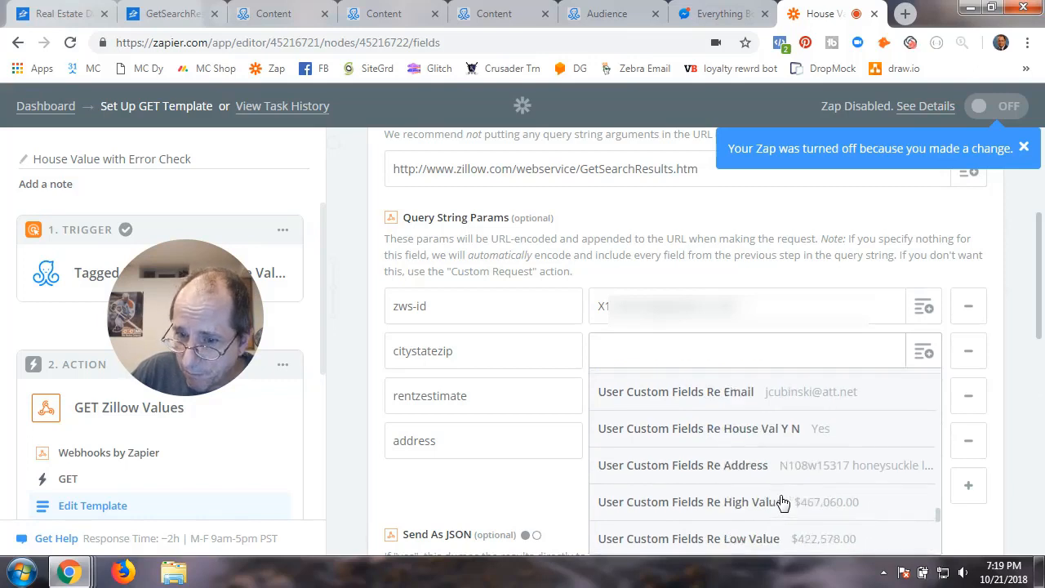
{"action": "scroll", "coordinate": [783, 502], "scroll_direction": "down", "scroll_amount": 4}
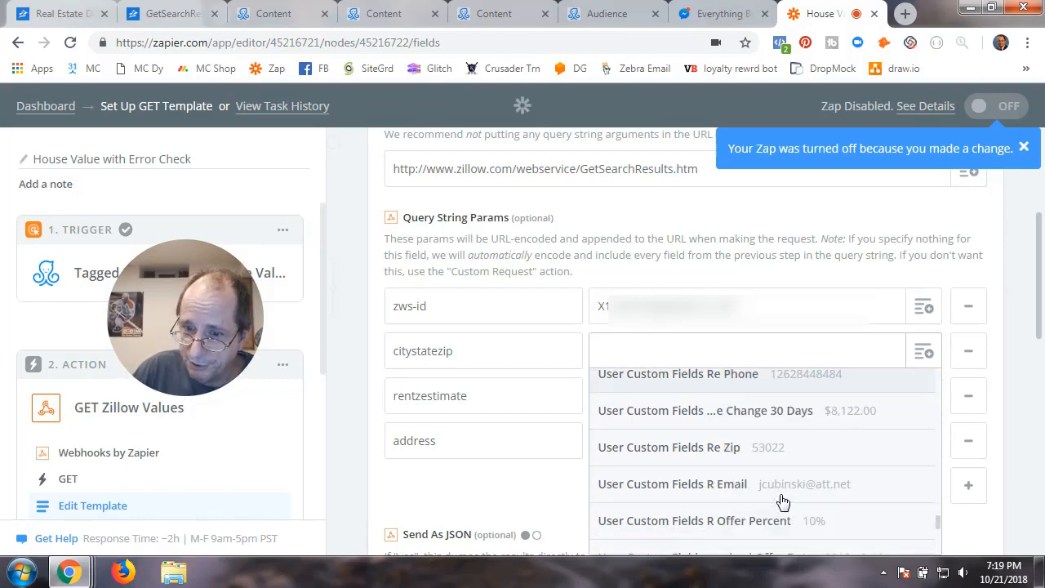
{"action": "left_click", "coordinate": [707, 448]}
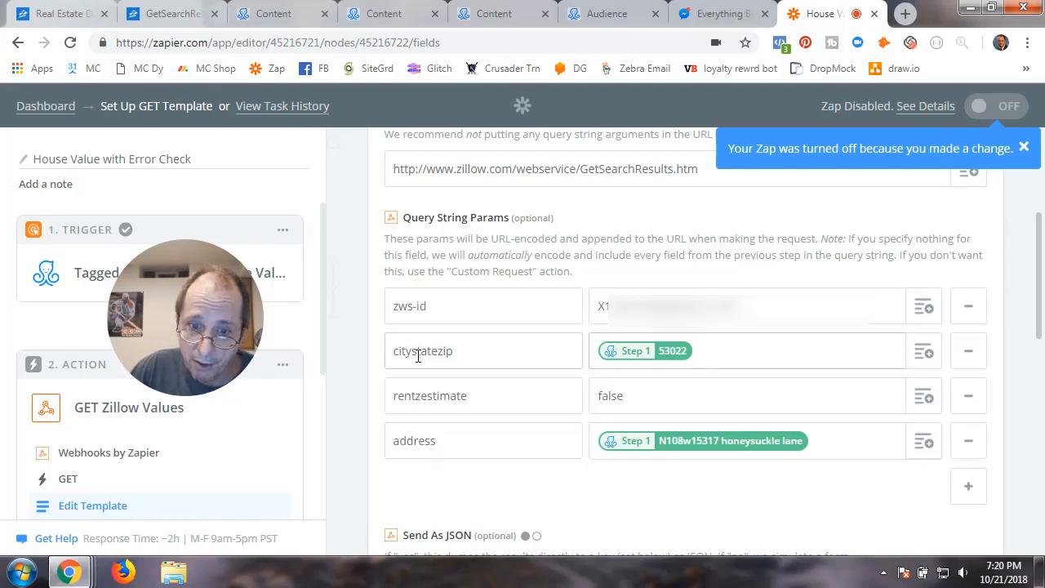
Swap the old address mapping for the trigger's User Custom Fields Re Address
{"action": "left_click", "coordinate": [829, 442]}
{"action": "key", "text": "BackSpace"}
{"action": "scroll", "coordinate": [808, 443], "scroll_direction": "down", "scroll_amount": 2}
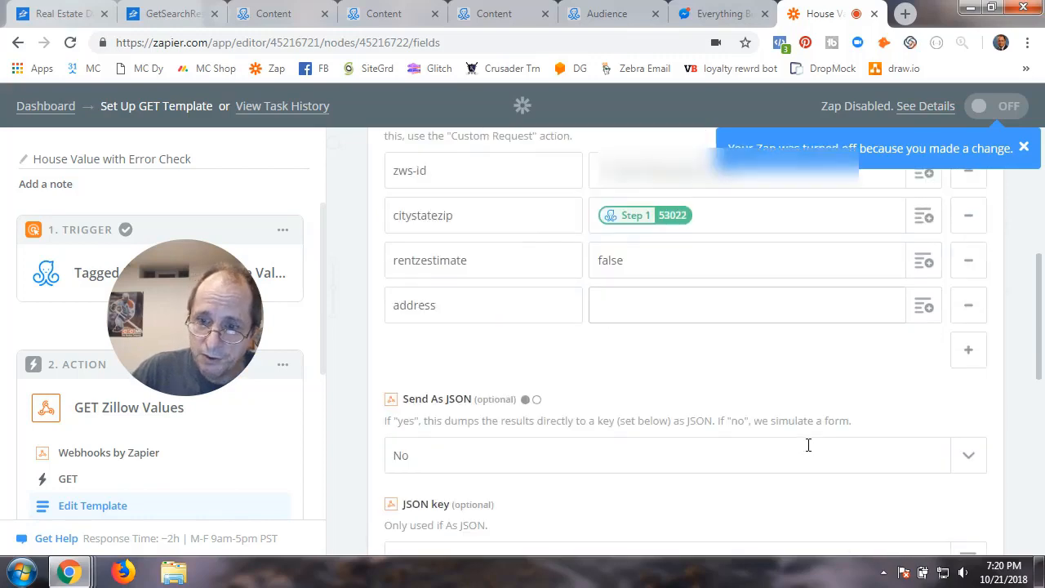
{"action": "left_click", "coordinate": [920, 310]}
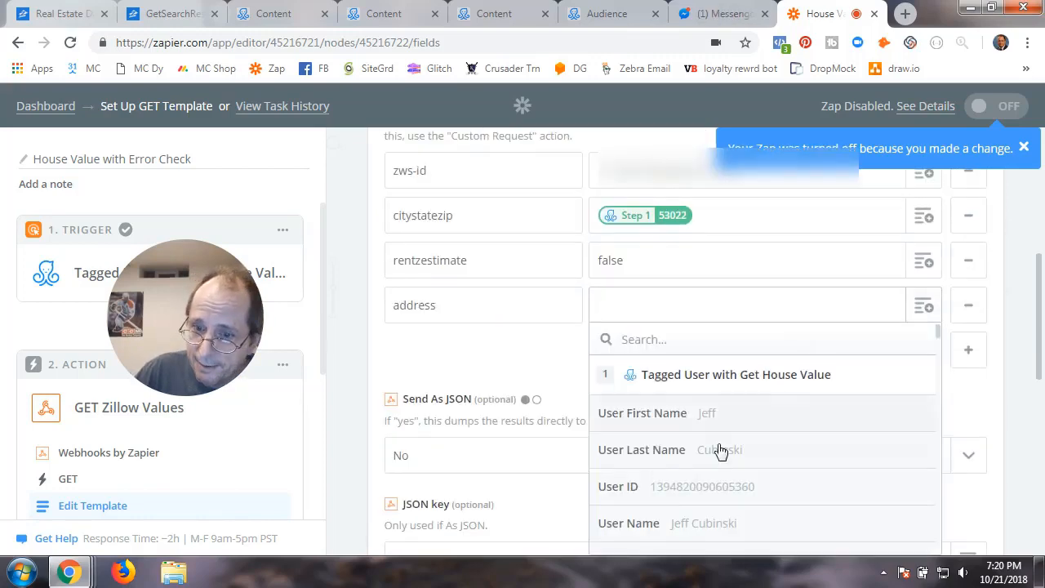
{"action": "scroll", "coordinate": [718, 449], "scroll_direction": "down", "scroll_amount": 10}
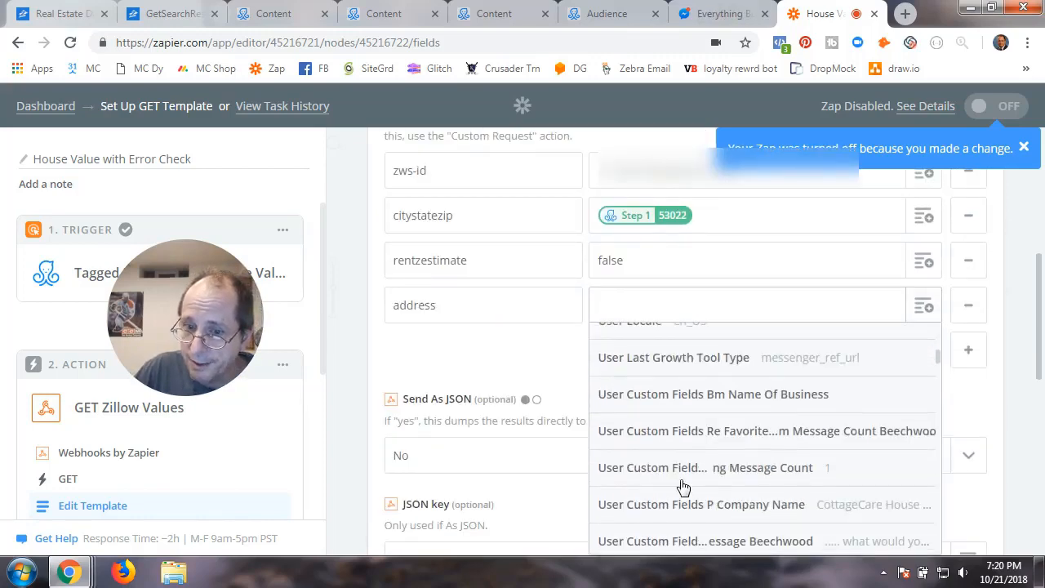
{"action": "scroll", "coordinate": [683, 487], "scroll_direction": "down", "scroll_amount": 3}
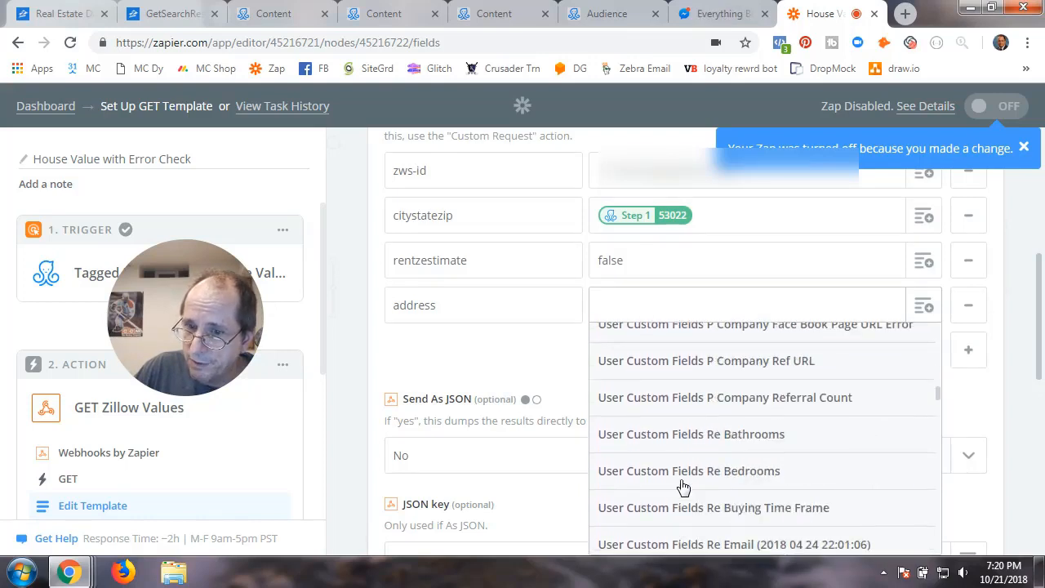
{"action": "scroll", "coordinate": [684, 488], "scroll_direction": "down", "scroll_amount": 3}
{"action": "scroll", "coordinate": [684, 488], "scroll_direction": "down", "scroll_amount": 3}
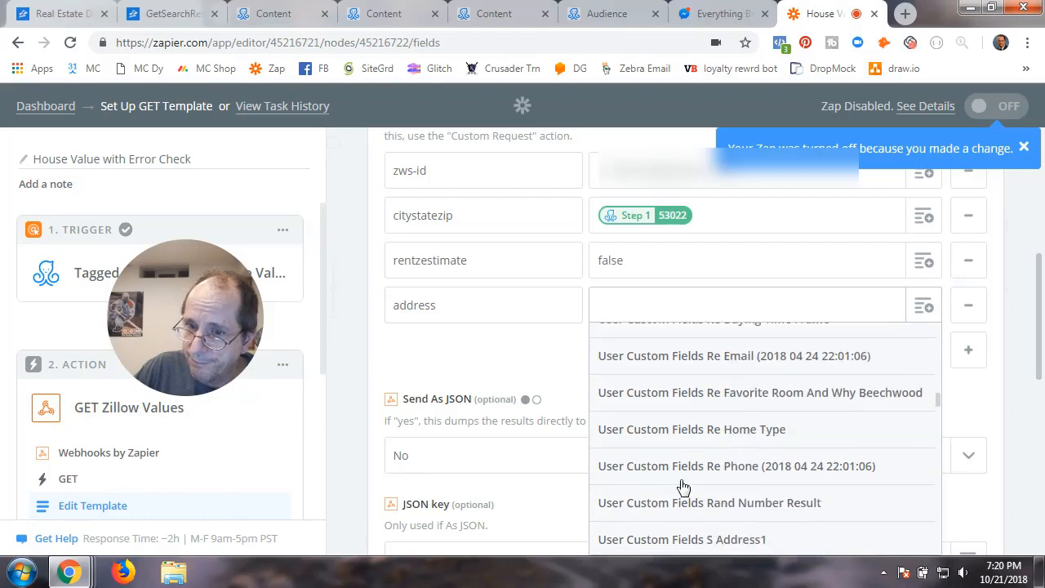
{"action": "scroll", "coordinate": [684, 488], "scroll_direction": "down", "scroll_amount": 3}
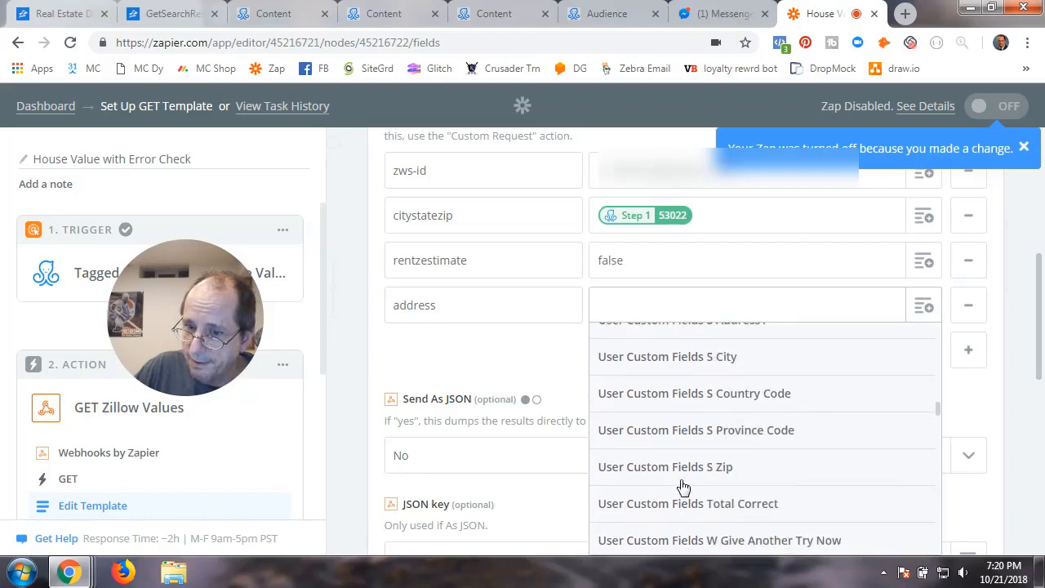
{"action": "scroll", "coordinate": [683, 487], "scroll_direction": "down", "scroll_amount": 12}
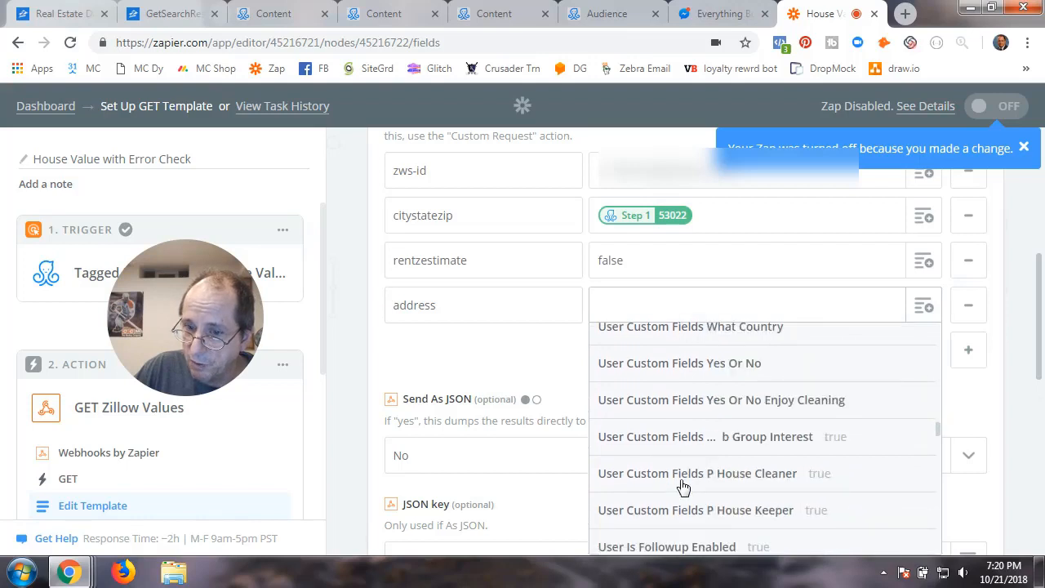
{"action": "scroll", "coordinate": [683, 488], "scroll_direction": "down", "scroll_amount": 11}
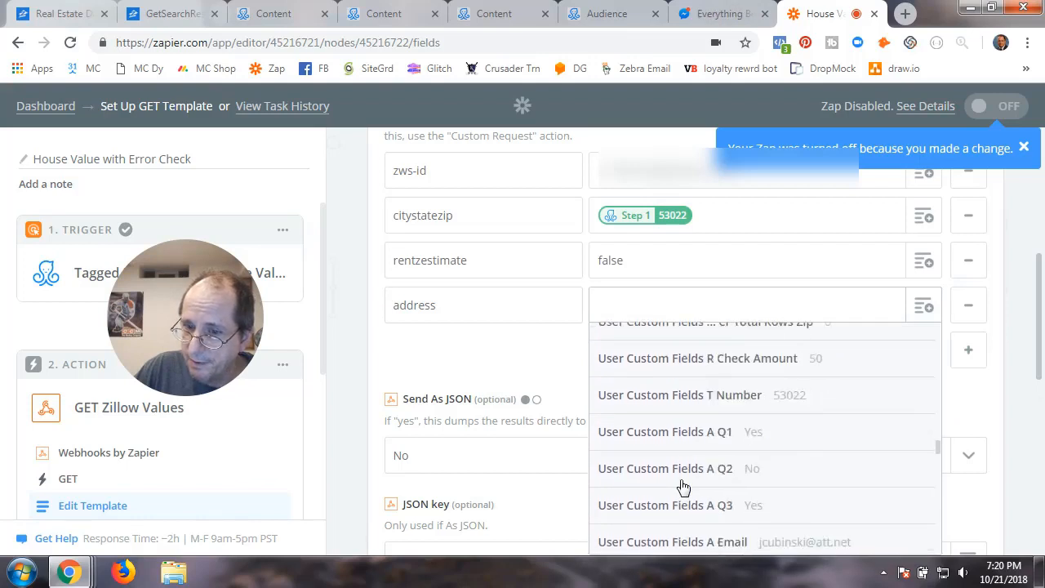
{"action": "scroll", "coordinate": [684, 488], "scroll_direction": "down", "scroll_amount": 10}
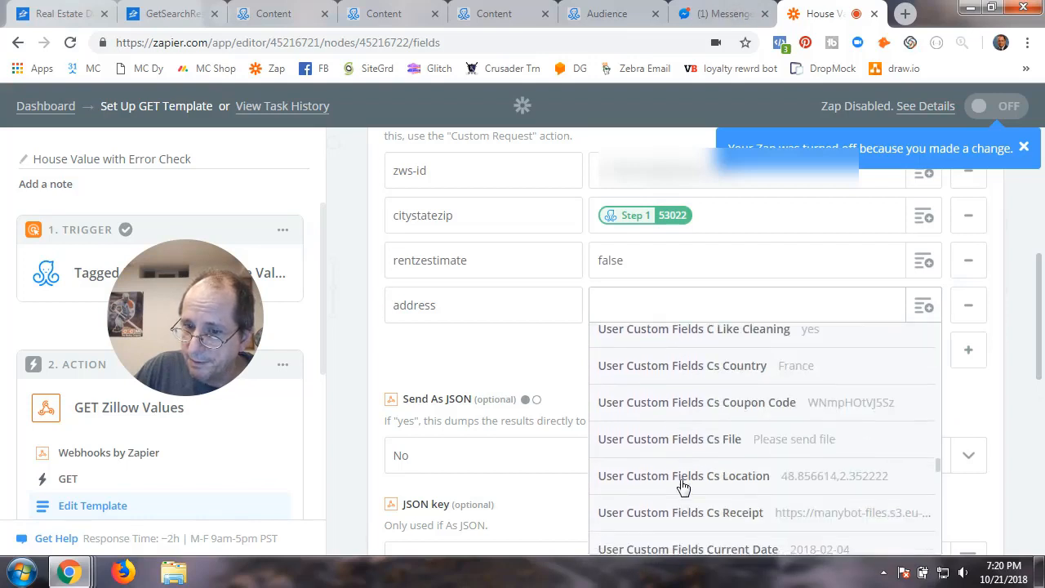
{"action": "scroll", "coordinate": [683, 487], "scroll_direction": "down", "scroll_amount": 8}
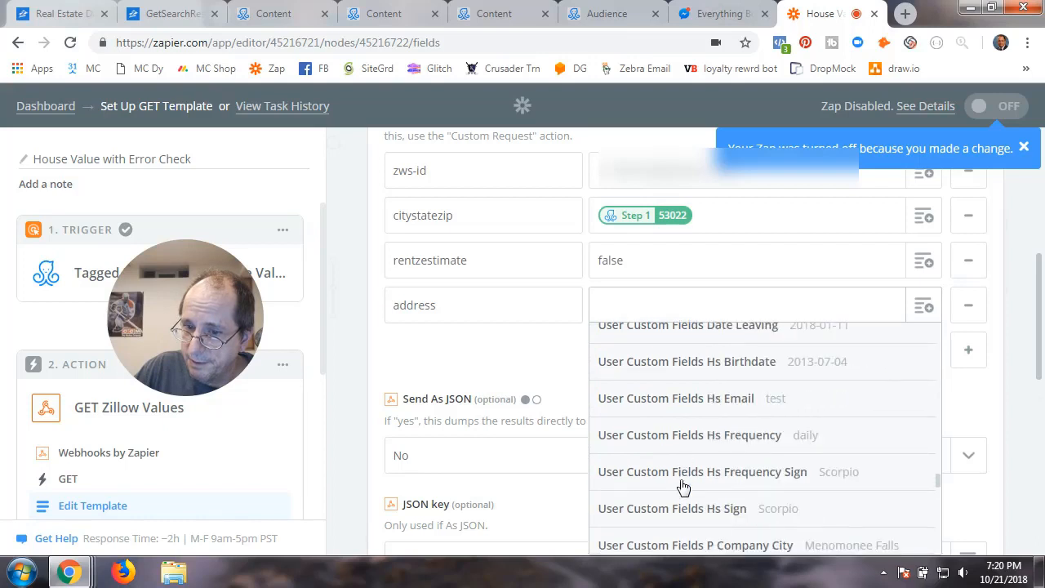
{"action": "scroll", "coordinate": [684, 487], "scroll_direction": "down", "scroll_amount": 9}
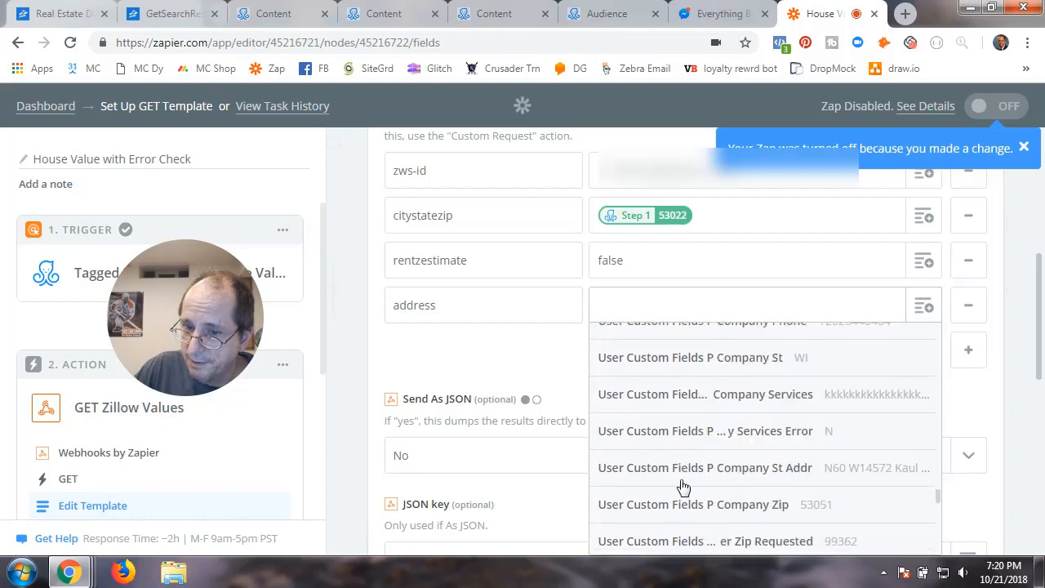
{"action": "scroll", "coordinate": [683, 488], "scroll_direction": "down", "scroll_amount": 5}
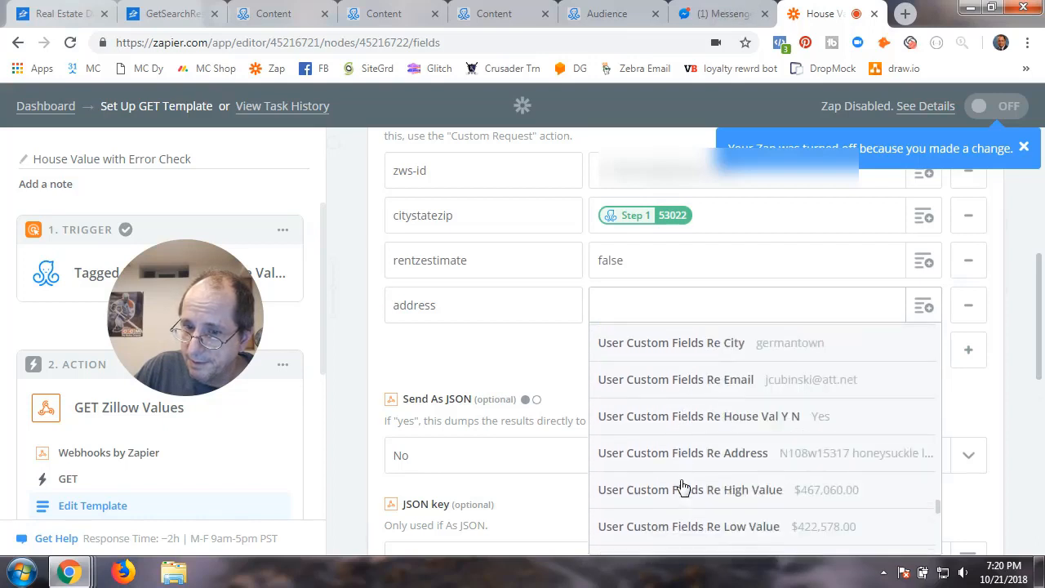
{"action": "left_click", "coordinate": [726, 463]}
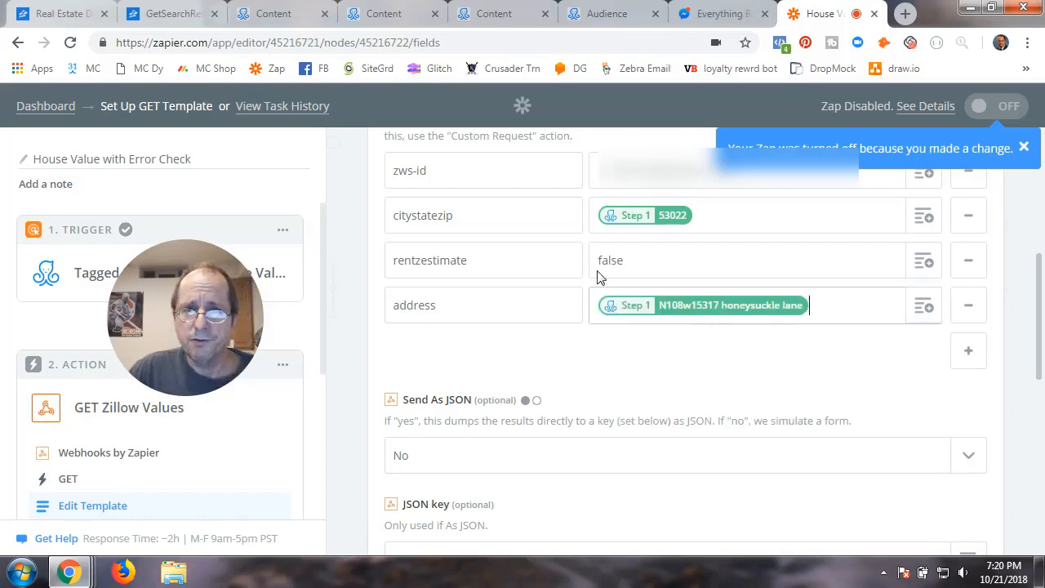
Verify the Q2 Zip Code flow's zip question saves to RE_Zip, then return to Zapier
{"action": "left_click", "coordinate": [280, 14]}
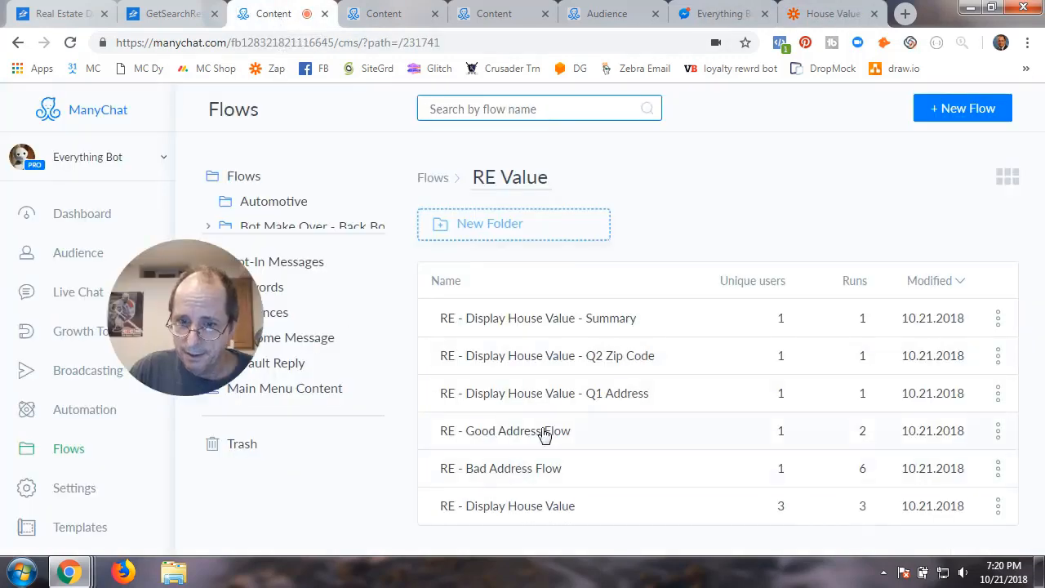
{"action": "left_click", "coordinate": [547, 362]}
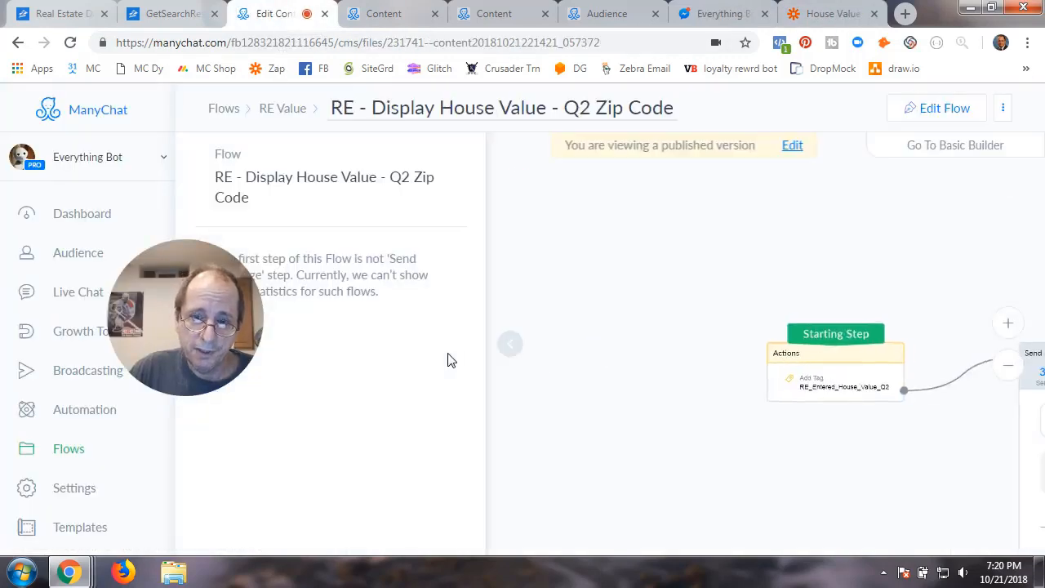
{"action": "left_click", "coordinate": [933, 118]}
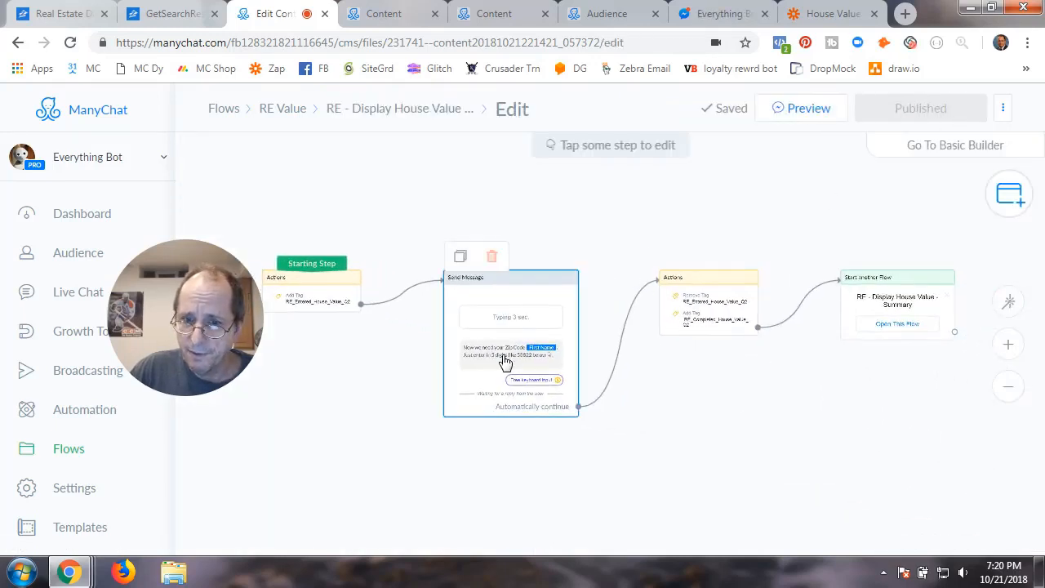
{"action": "left_click", "coordinate": [505, 362]}
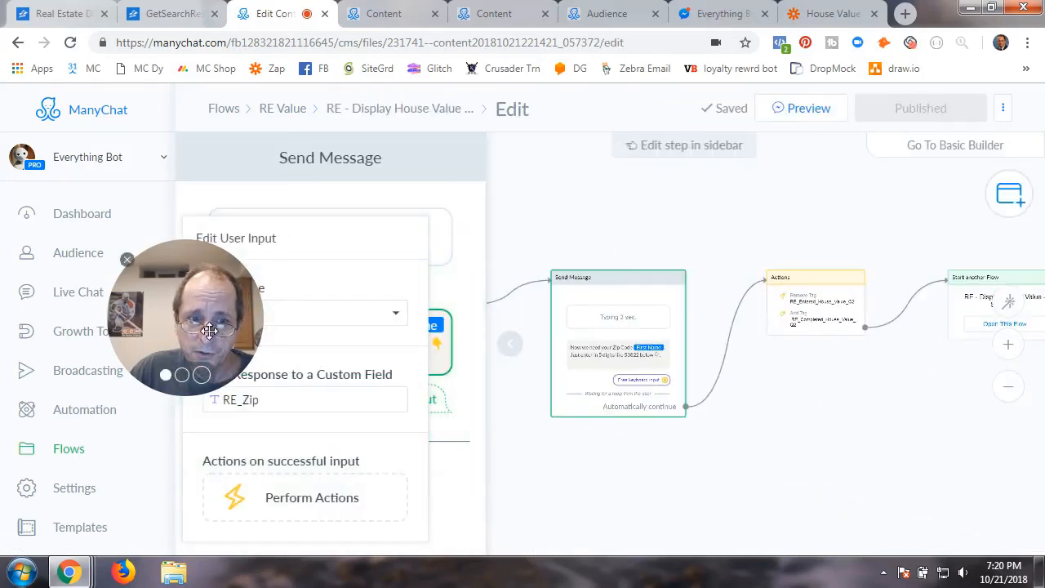
{"action": "left_click_drag", "start_coordinate": [209, 330], "coordinate": [110, 359]}
{"action": "left_click", "coordinate": [329, 344]}
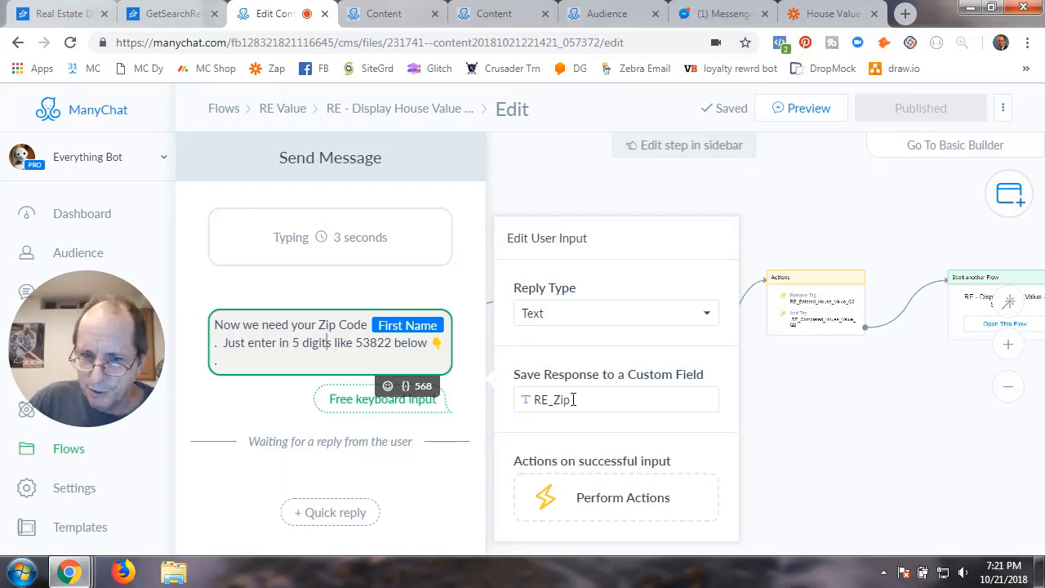
{"action": "left_click", "coordinate": [760, 422]}
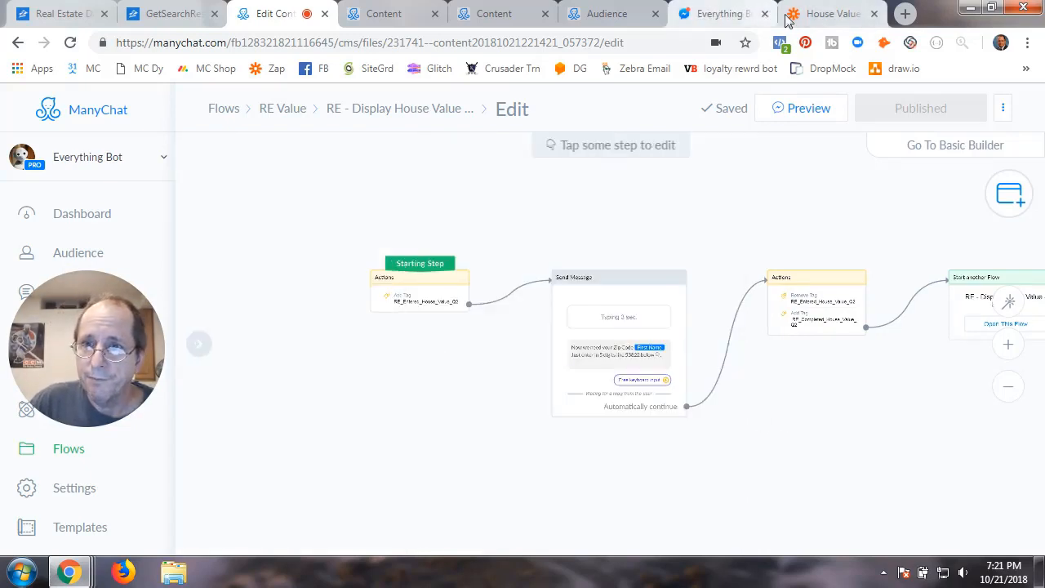
{"action": "left_click", "coordinate": [826, 14]}
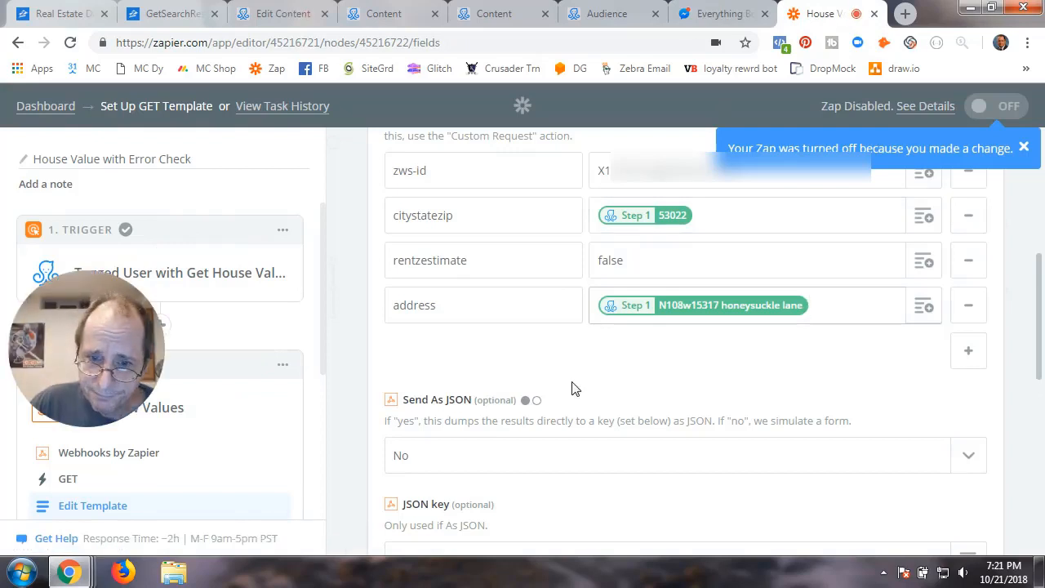
Review the GET Zillow Values template: Unflatten set to yes, Basic Auth and Headers left empty
{"action": "scroll", "coordinate": [604, 390], "scroll_direction": "down", "scroll_amount": 3}
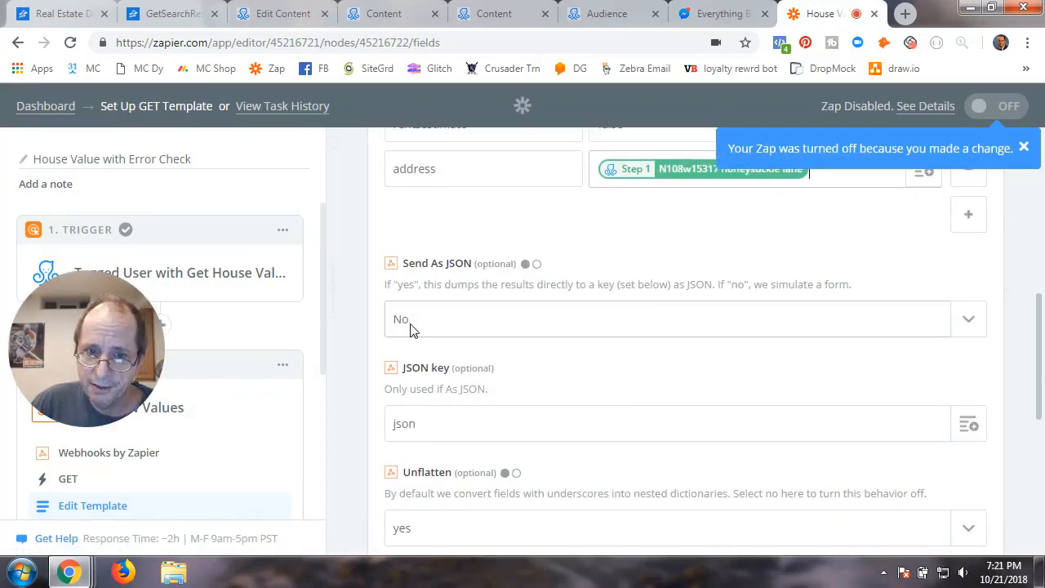
{"action": "scroll", "coordinate": [742, 408], "scroll_direction": "down", "scroll_amount": 2}
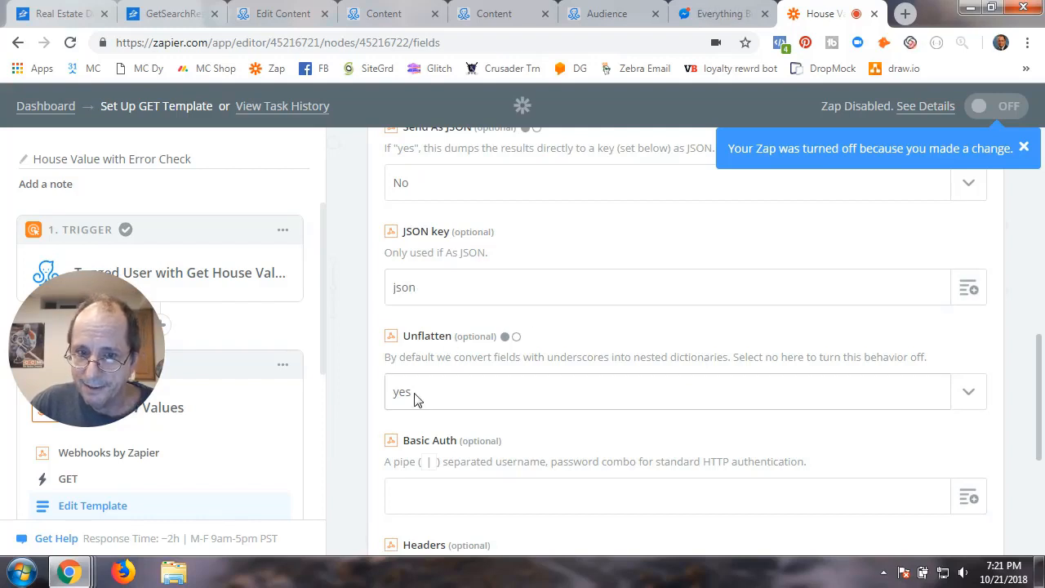
{"action": "scroll", "coordinate": [718, 448], "scroll_direction": "down", "scroll_amount": 2}
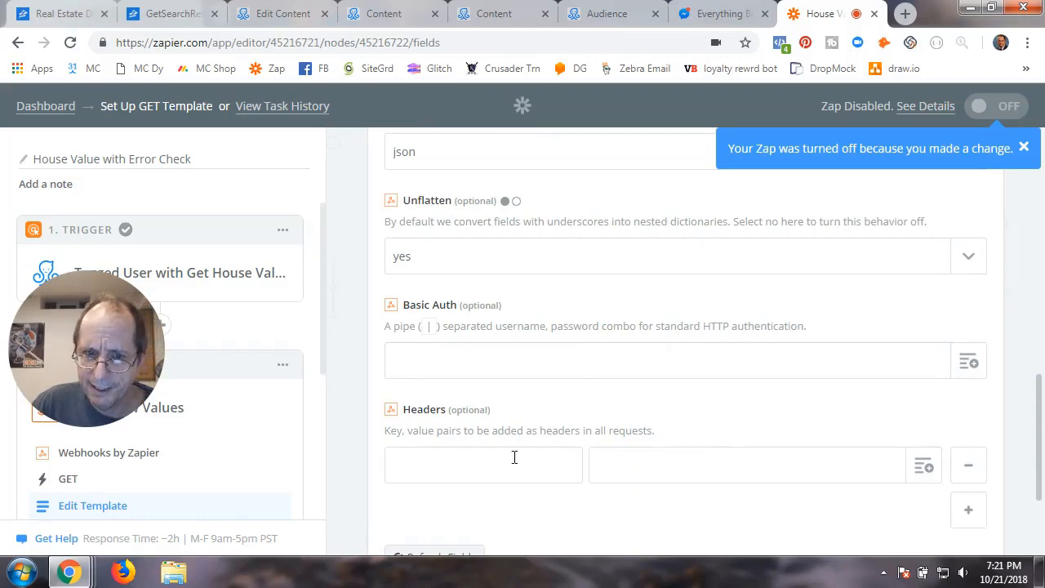
{"action": "scroll", "coordinate": [683, 457], "scroll_direction": "down", "scroll_amount": 2}
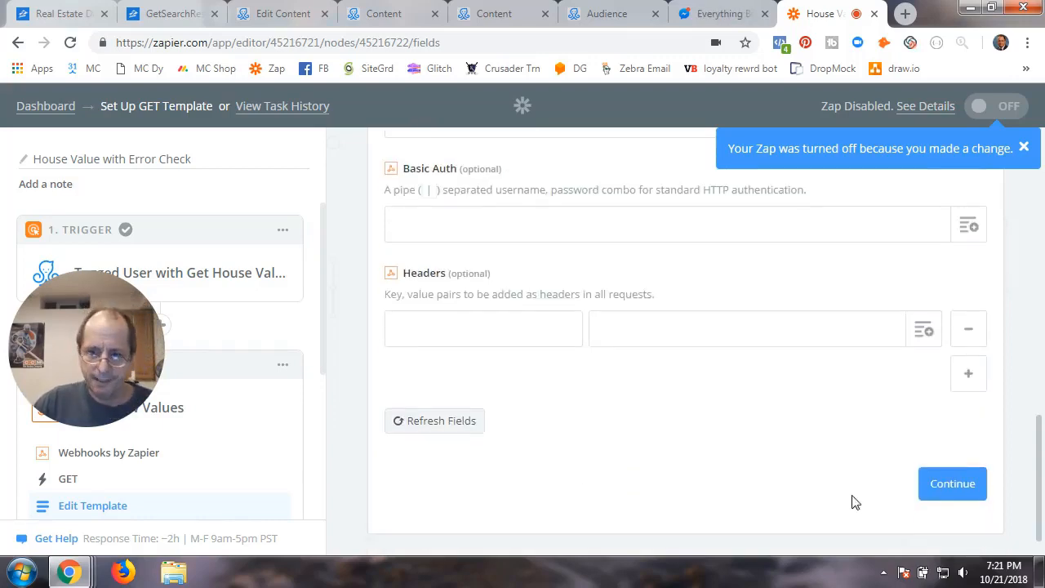
{"action": "scroll", "coordinate": [781, 460], "scroll_direction": "up", "scroll_amount": 10}
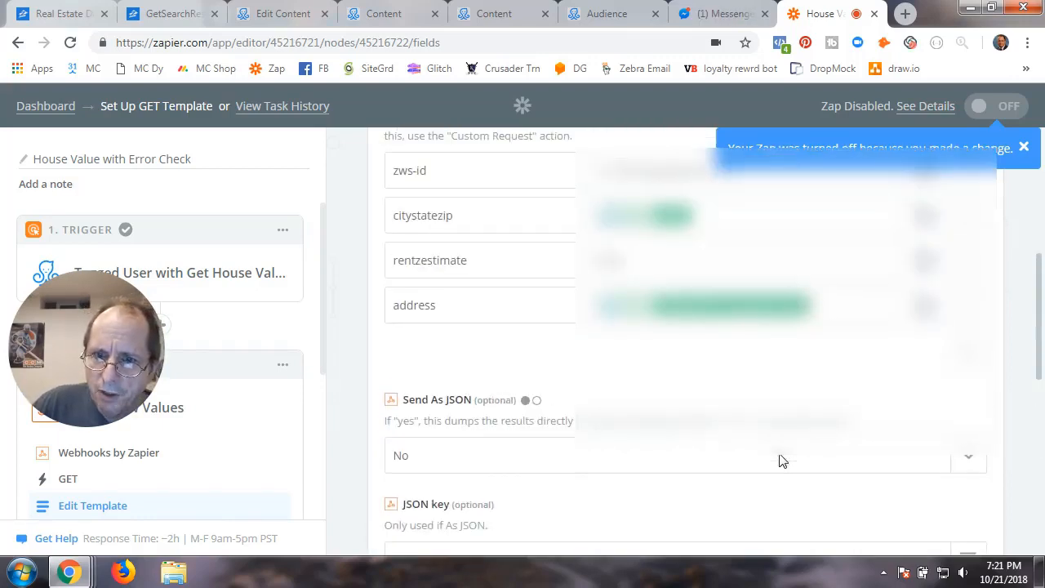
{"action": "scroll", "coordinate": [618, 471], "scroll_direction": "down", "scroll_amount": 8}
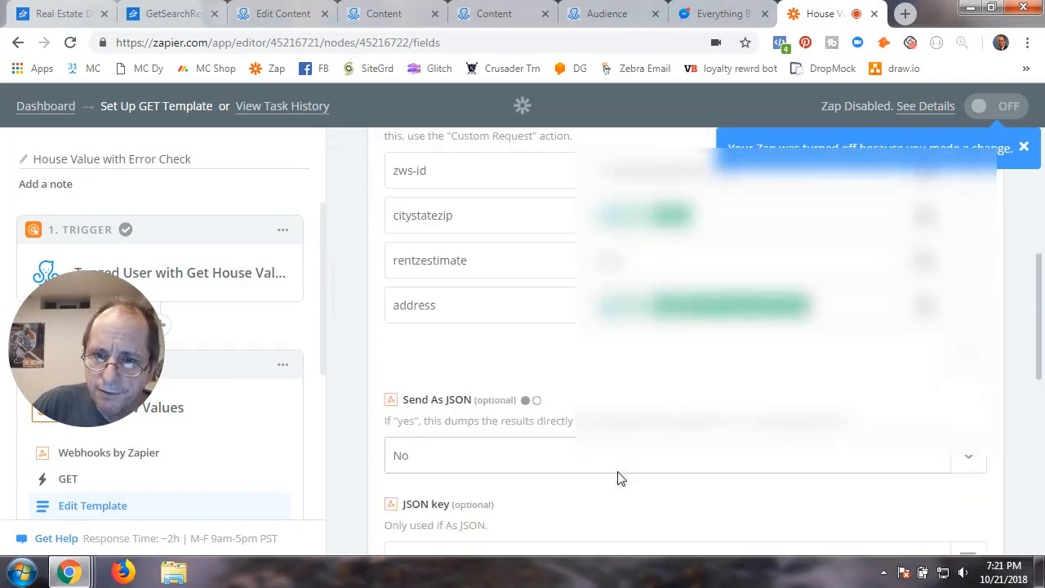
{"action": "scroll", "coordinate": [617, 474], "scroll_direction": "down", "scroll_amount": 3}
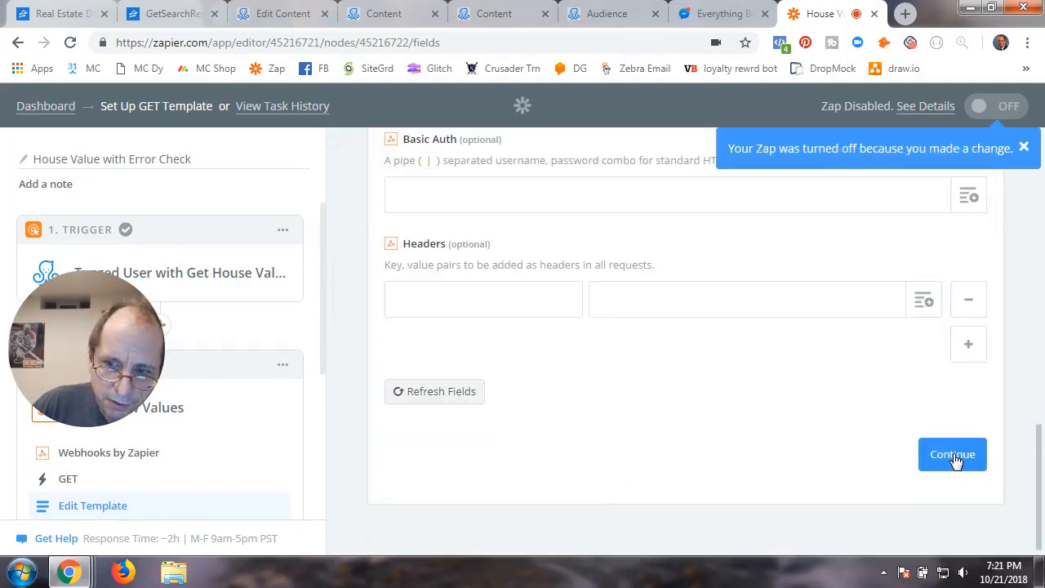
Re-test the GET Zillow Values webhook, get 'Request successfully processed', and continue to the overview
{"action": "left_click", "coordinate": [952, 455]}
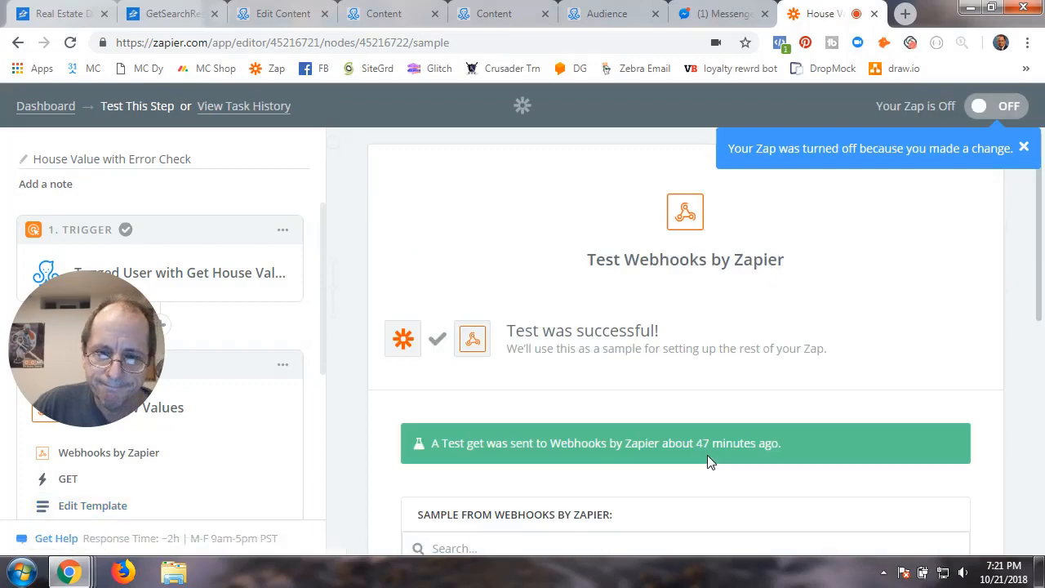
{"action": "scroll", "coordinate": [764, 464], "scroll_direction": "down", "scroll_amount": 1}
{"action": "scroll", "coordinate": [764, 464], "scroll_direction": "down", "scroll_amount": 6}
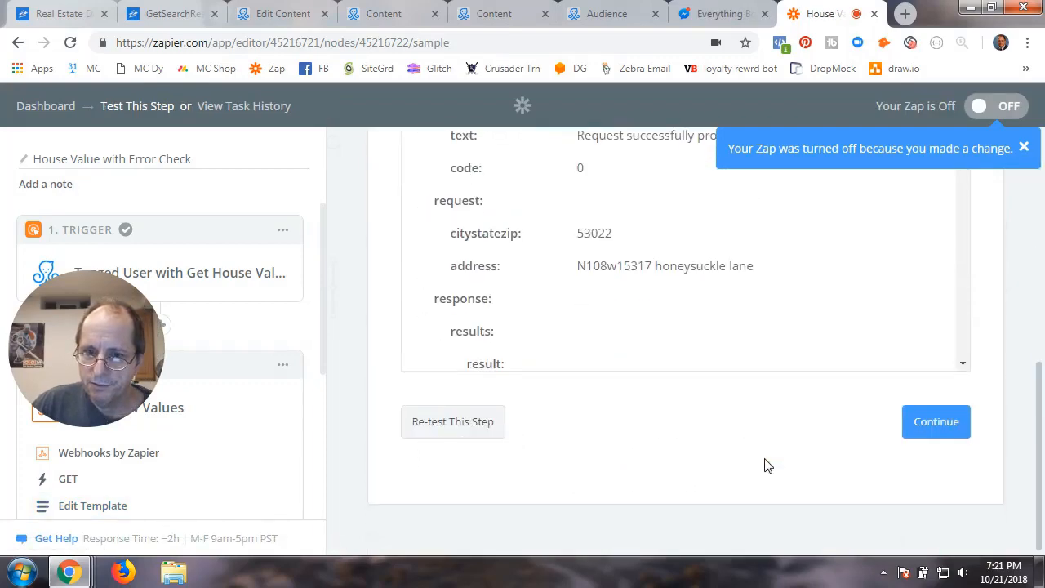
{"action": "left_click", "coordinate": [455, 432]}
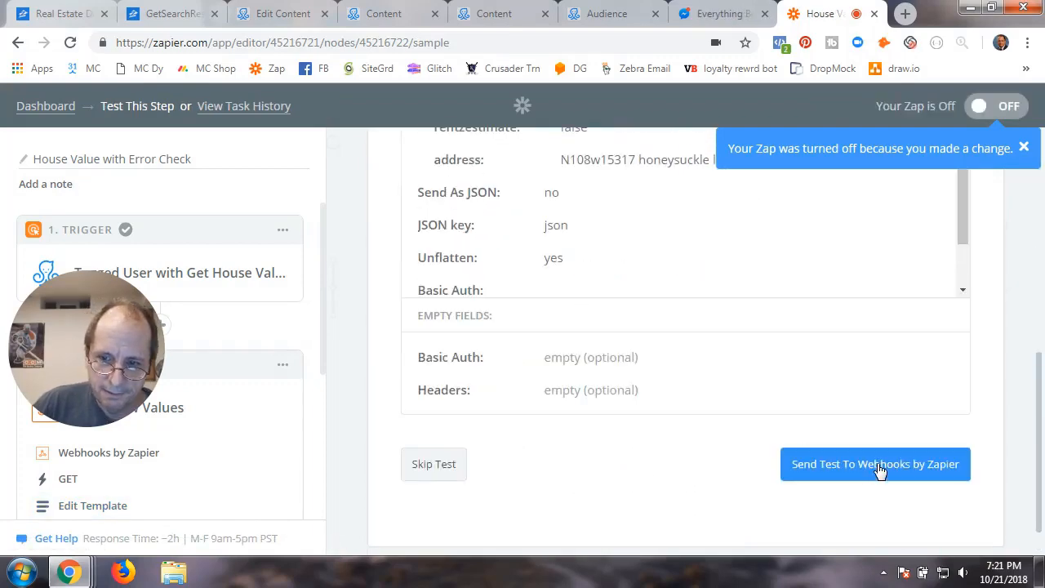
{"action": "left_click", "coordinate": [878, 467]}
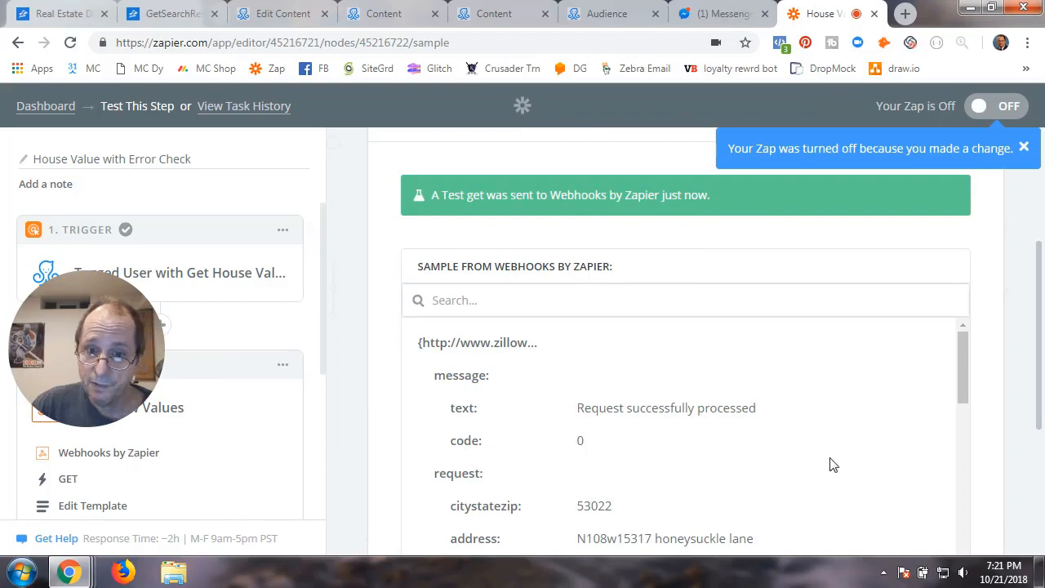
{"action": "scroll", "coordinate": [972, 430], "scroll_direction": "down", "scroll_amount": 3}
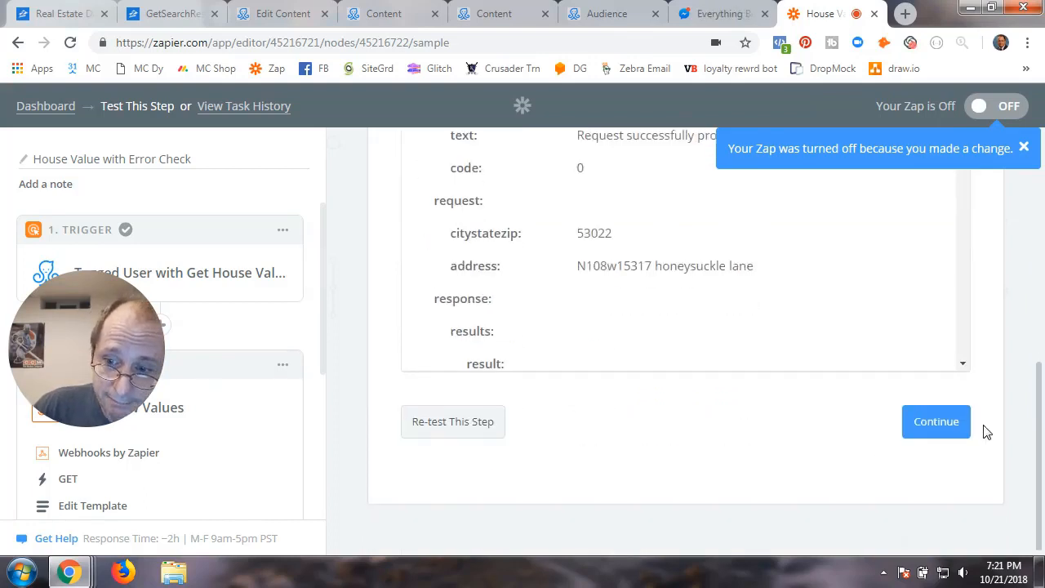
{"action": "left_click", "coordinate": [939, 431]}
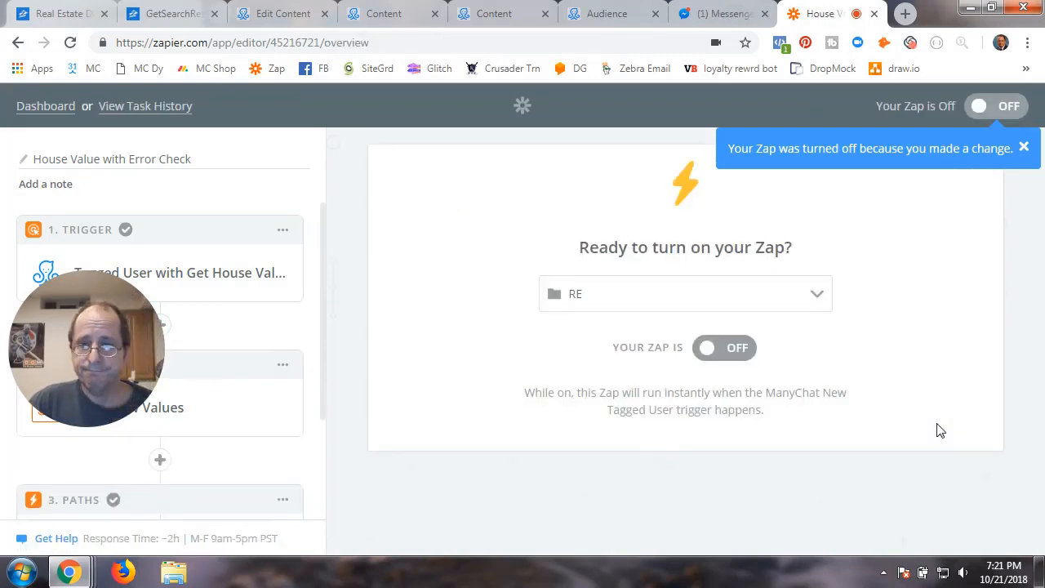
Check the Paths step in the sidebar, then go back to the Dashboard's RE folder
{"action": "left_click_drag", "start_coordinate": [105, 343], "coordinate": [446, 176]}
{"action": "scroll", "coordinate": [183, 449], "scroll_direction": "down", "scroll_amount": 2}
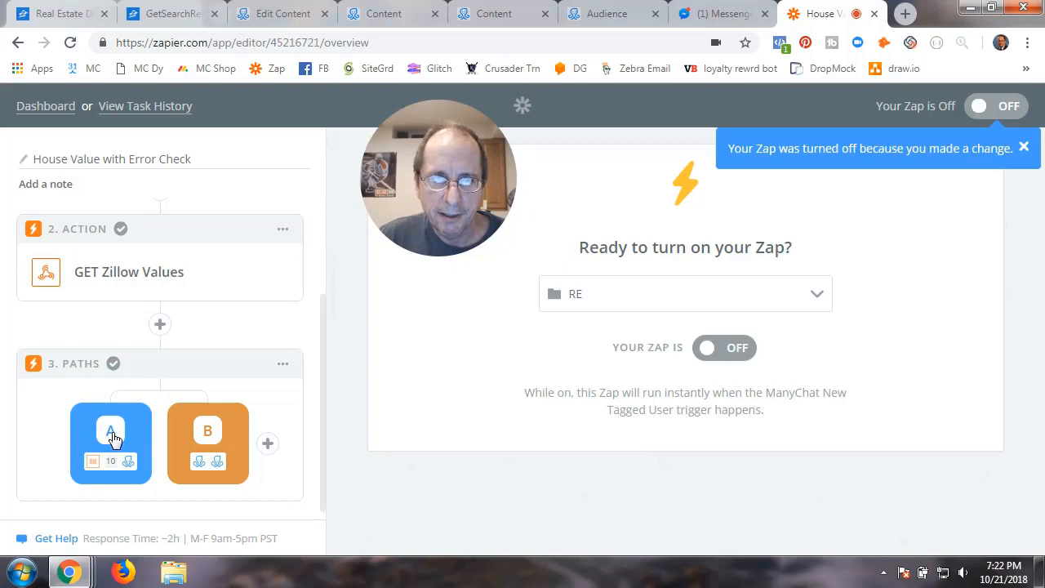
{"action": "left_click", "coordinate": [51, 108]}
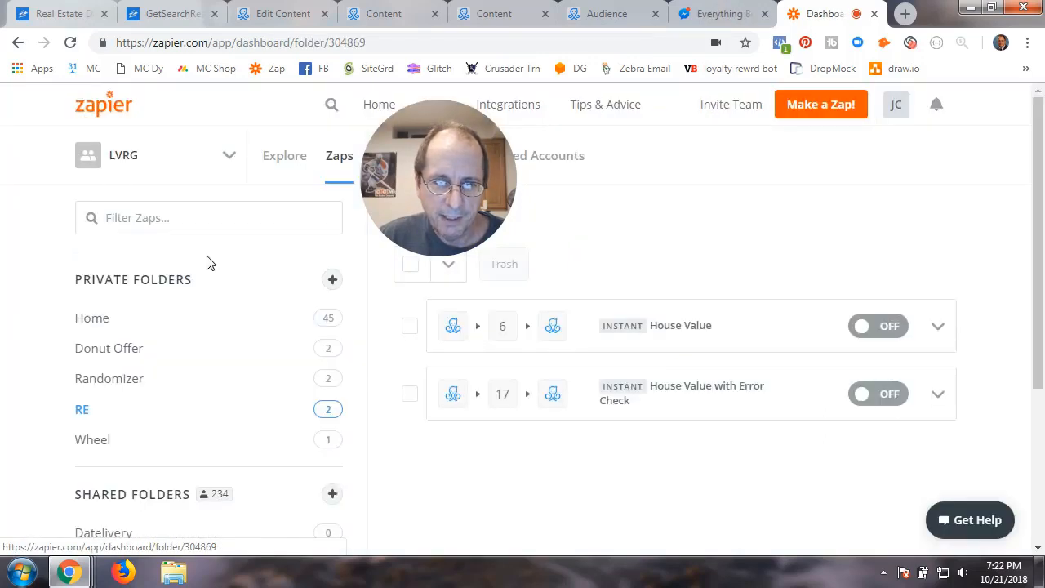
Open Task History and the latest House Value with Error Check run
{"action": "left_click_drag", "start_coordinate": [430, 194], "coordinate": [670, 213]}
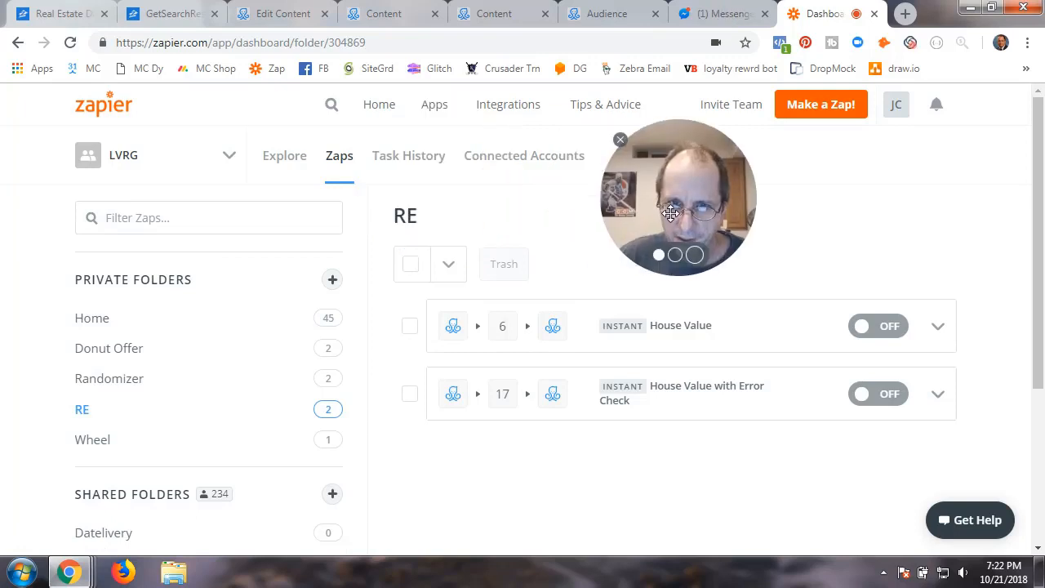
{"action": "left_click", "coordinate": [408, 166]}
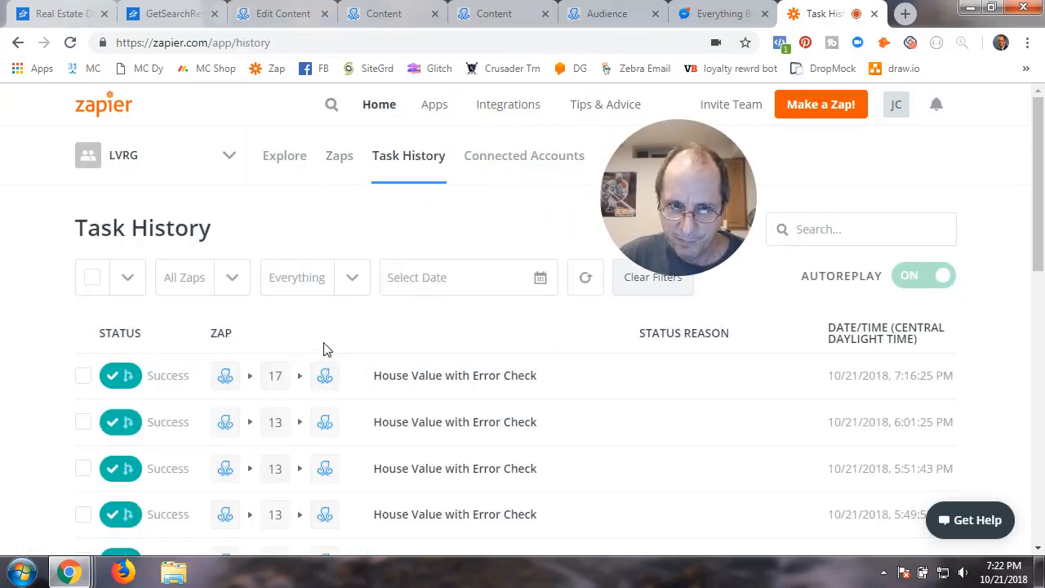
{"action": "left_click", "coordinate": [422, 382]}
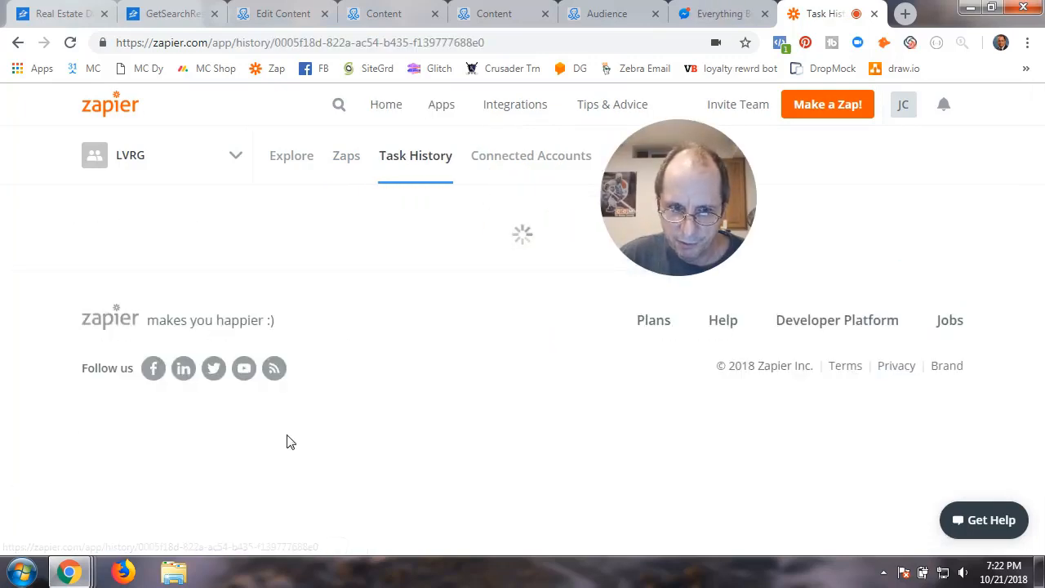
{"action": "scroll", "coordinate": [259, 441], "scroll_direction": "down", "scroll_amount": 3}
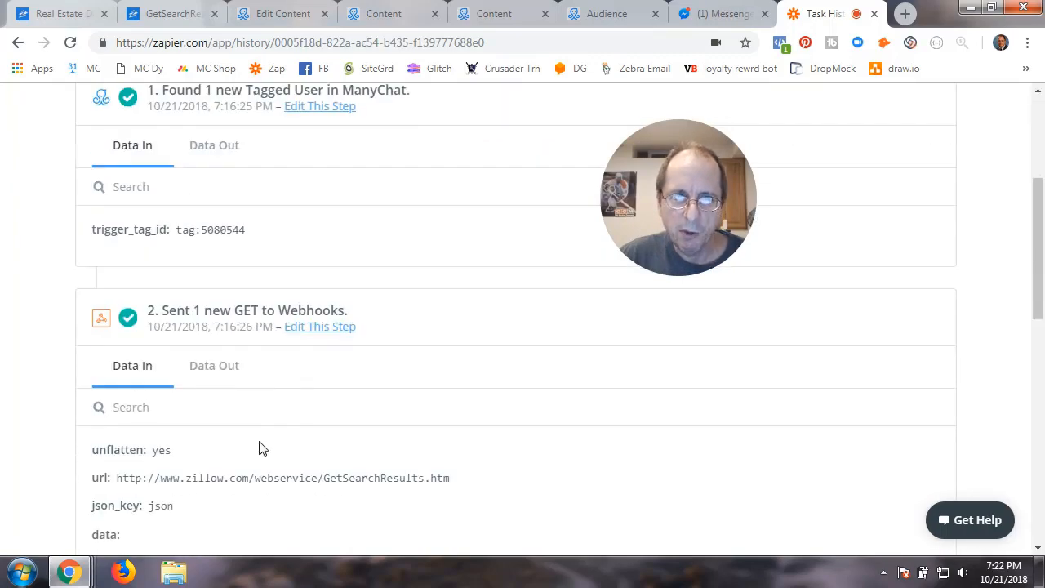
{"action": "scroll", "coordinate": [261, 447], "scroll_direction": "up", "scroll_amount": 2}
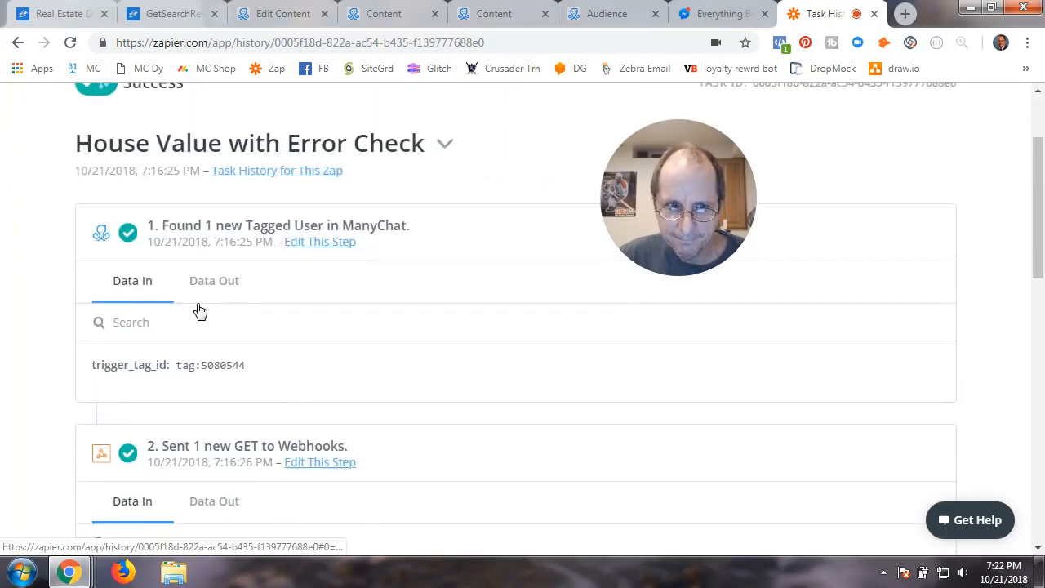
{"action": "scroll", "coordinate": [215, 367], "scroll_direction": "down", "scroll_amount": 2}
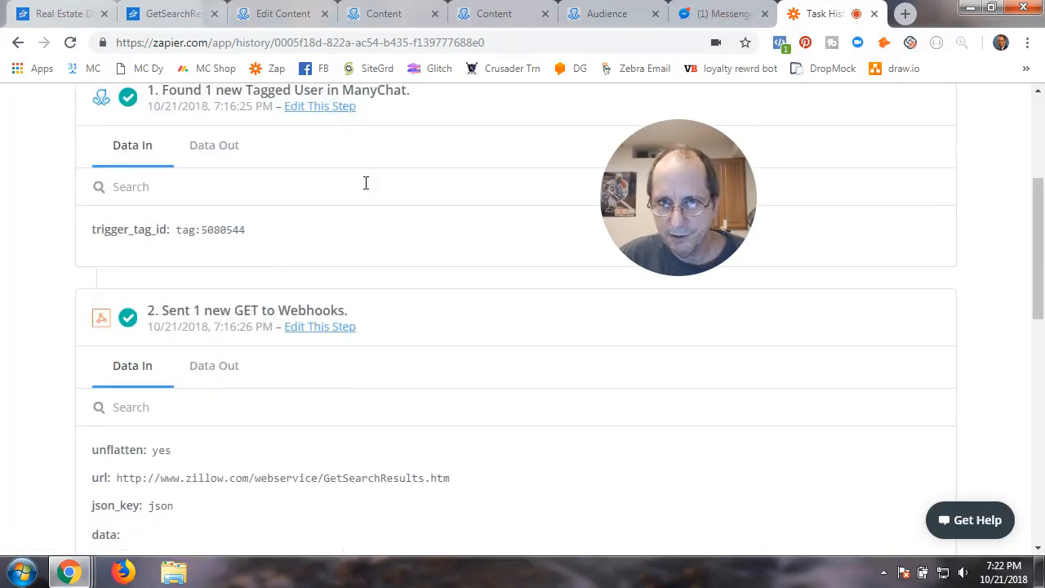
{"action": "scroll", "coordinate": [205, 344], "scroll_direction": "down", "scroll_amount": 2}
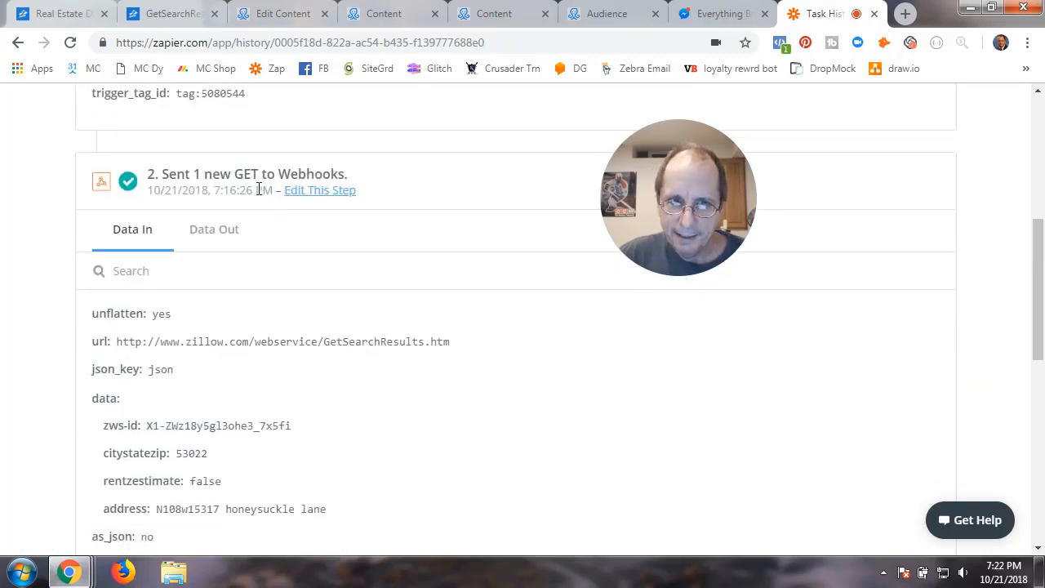
Inspect the GET step's Zillow output (message code 0) and its input GetSearchResults URL with citystatezip 53022
{"action": "left_click", "coordinate": [220, 235]}
{"action": "scroll", "coordinate": [219, 310], "scroll_direction": "up", "scroll_amount": 3}
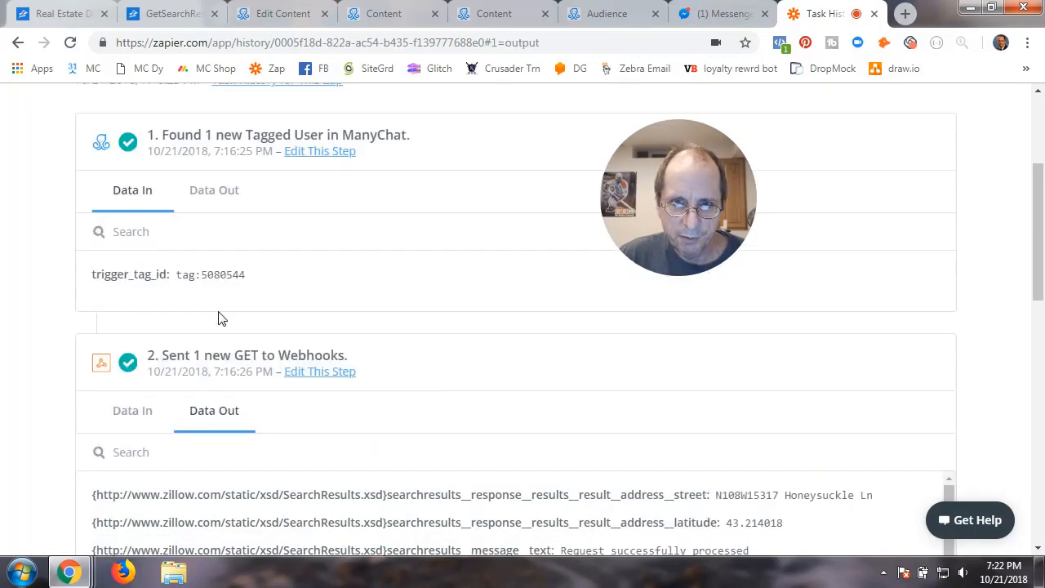
{"action": "scroll", "coordinate": [245, 392], "scroll_direction": "down", "scroll_amount": 8}
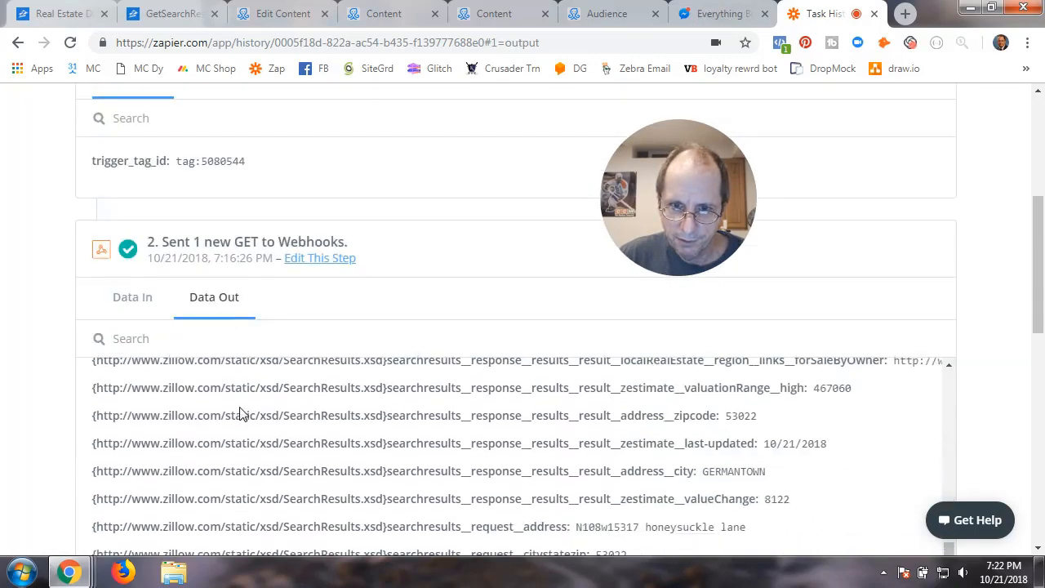
{"action": "scroll", "coordinate": [241, 413], "scroll_direction": "up", "scroll_amount": 5}
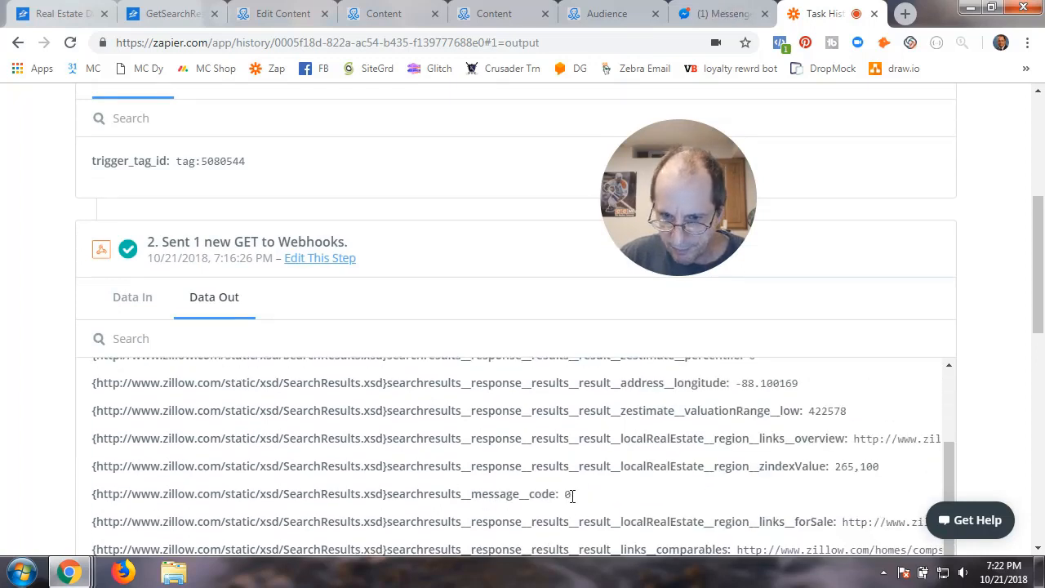
{"action": "mouse_move", "coordinate": [572, 496]}
{"action": "left_mouse_down"}
{"action": "mouse_move", "coordinate": [509, 495]}
{"action": "mouse_move", "coordinate": [584, 499]}
{"action": "left_mouse_up"}
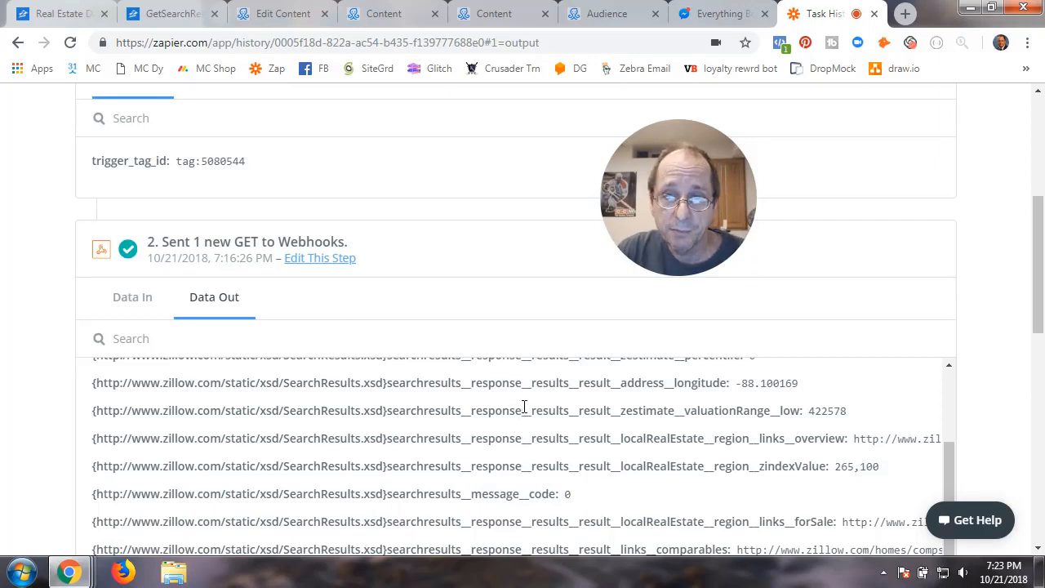
{"action": "left_click", "coordinate": [135, 304]}
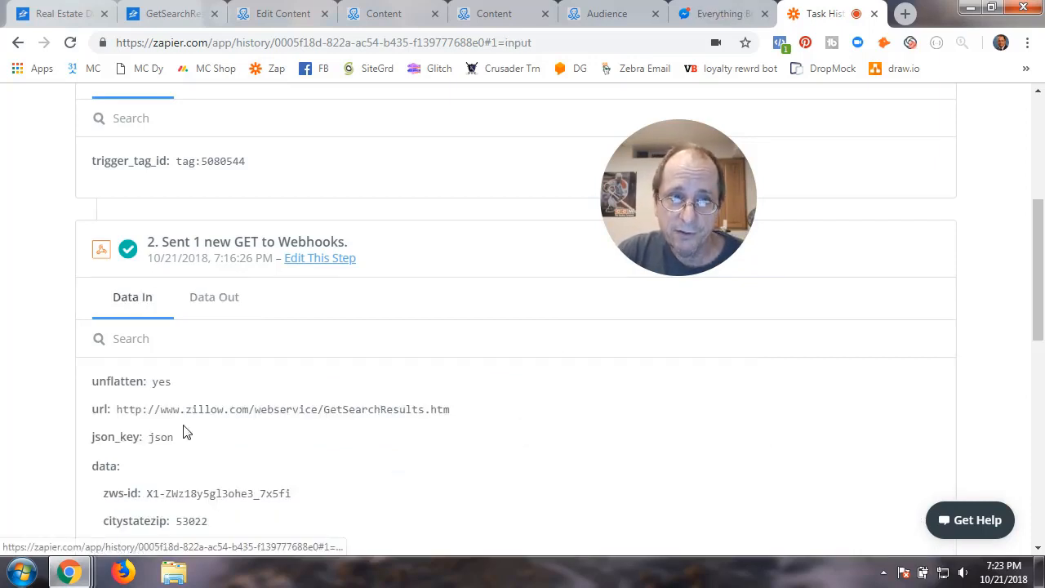
{"action": "scroll", "coordinate": [184, 433], "scroll_direction": "up", "scroll_amount": 4}
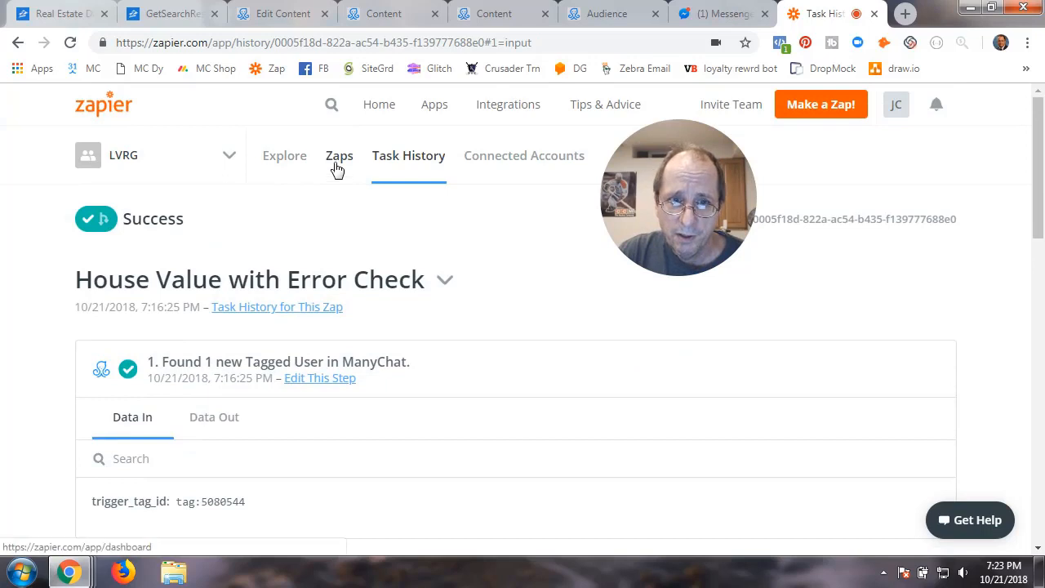
Open the House Value with Error Check zap from the RE folder for editing
{"action": "left_click", "coordinate": [335, 173]}
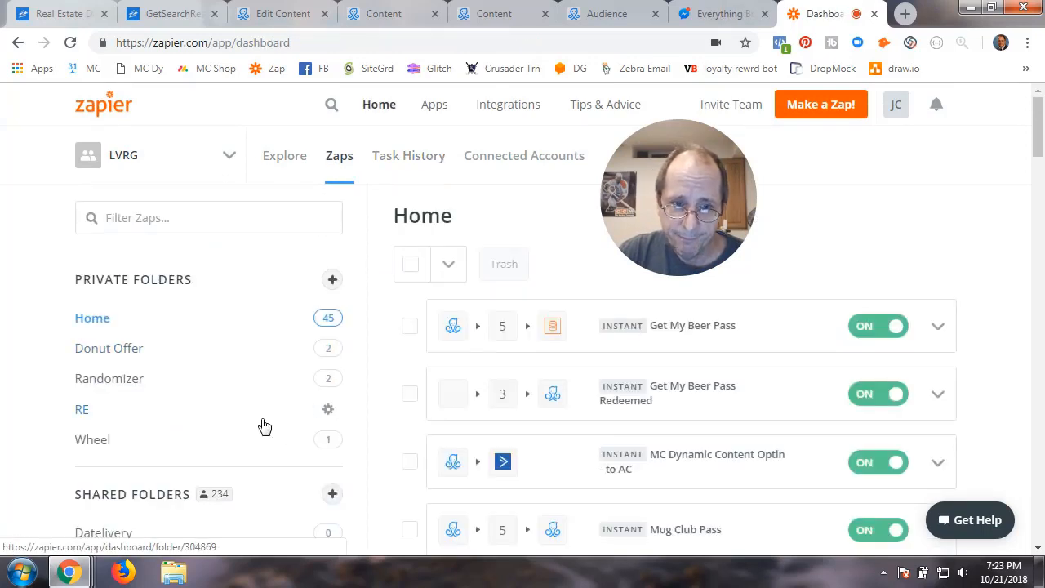
{"action": "left_click", "coordinate": [82, 410]}
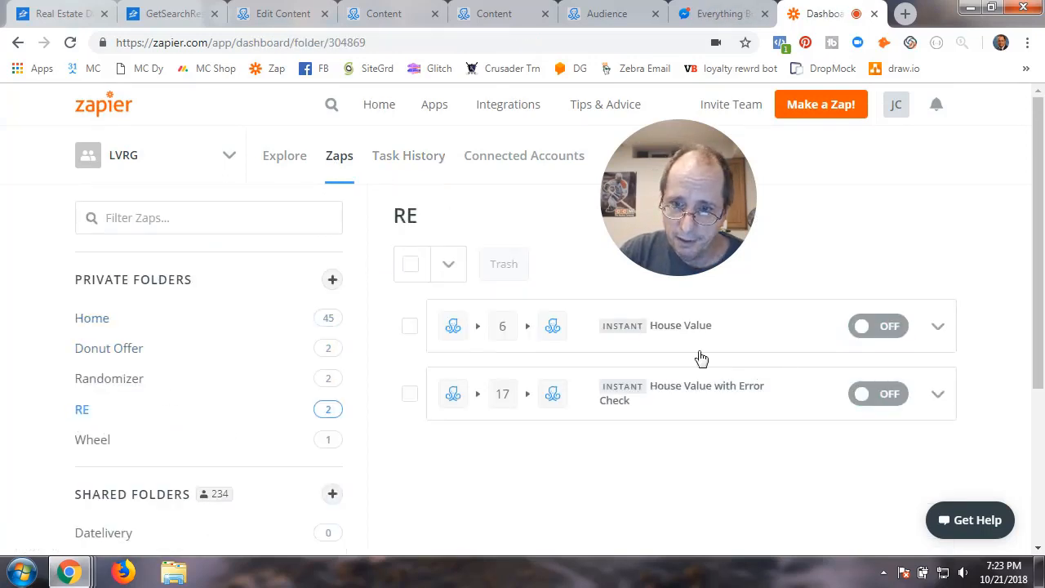
{"action": "left_click", "coordinate": [691, 393]}
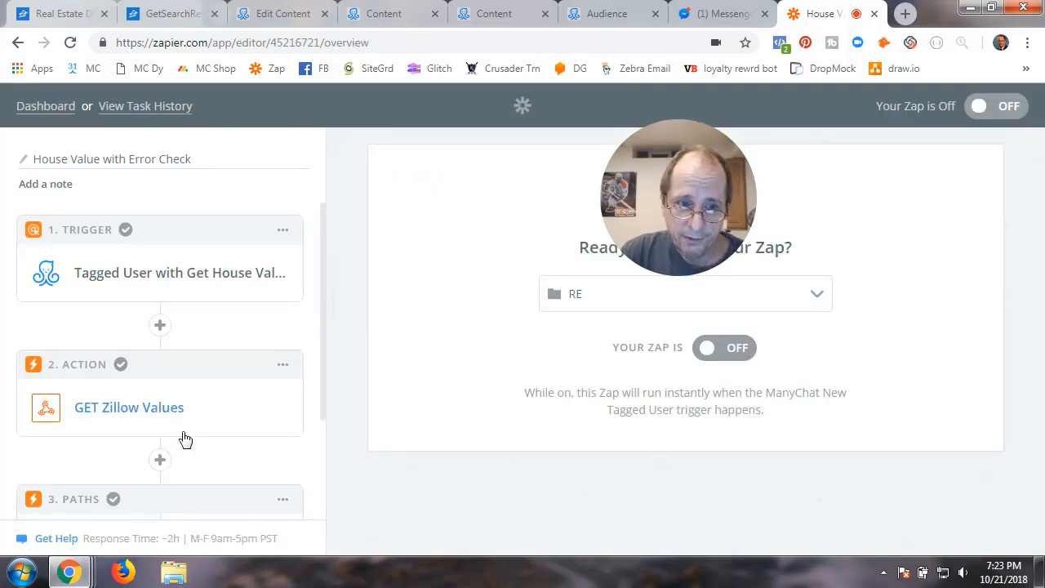
{"action": "scroll", "coordinate": [186, 440], "scroll_direction": "down", "scroll_amount": 2}
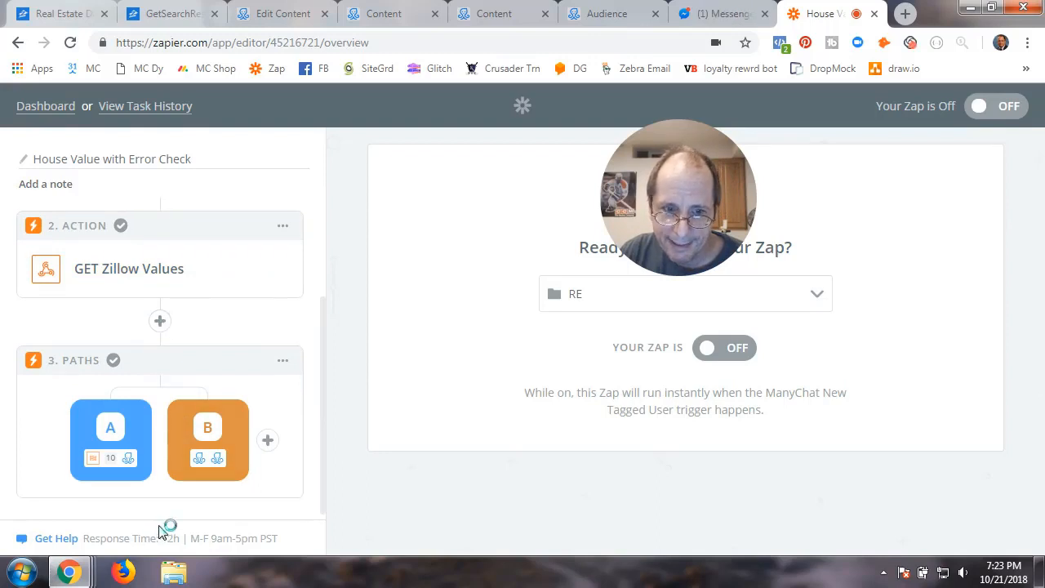
Look at the insert-step options after step 2, then return to the Dashboard
{"action": "left_click", "coordinate": [160, 323]}
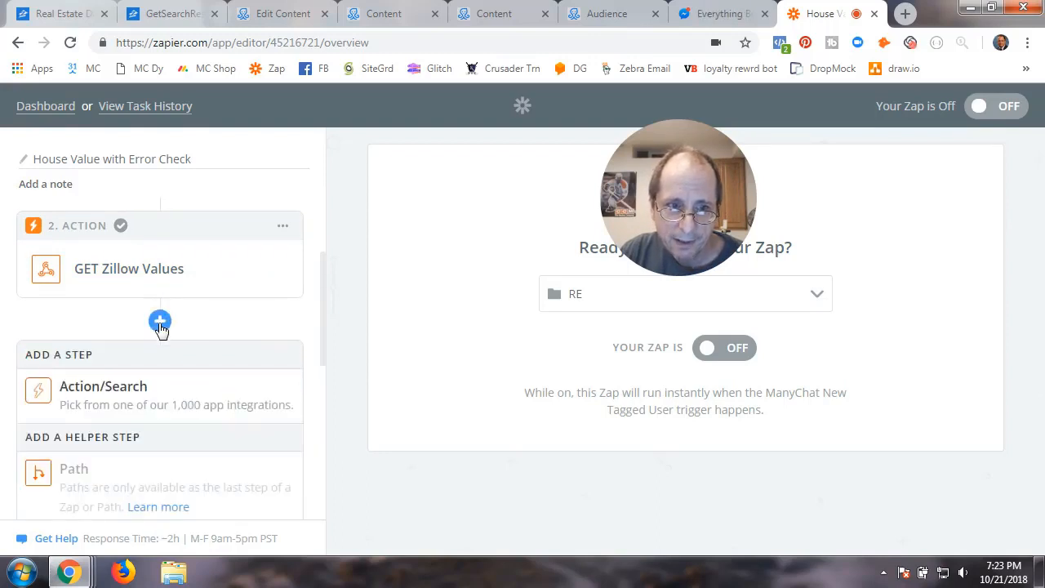
{"action": "scroll", "coordinate": [188, 360], "scroll_direction": "down", "scroll_amount": 2}
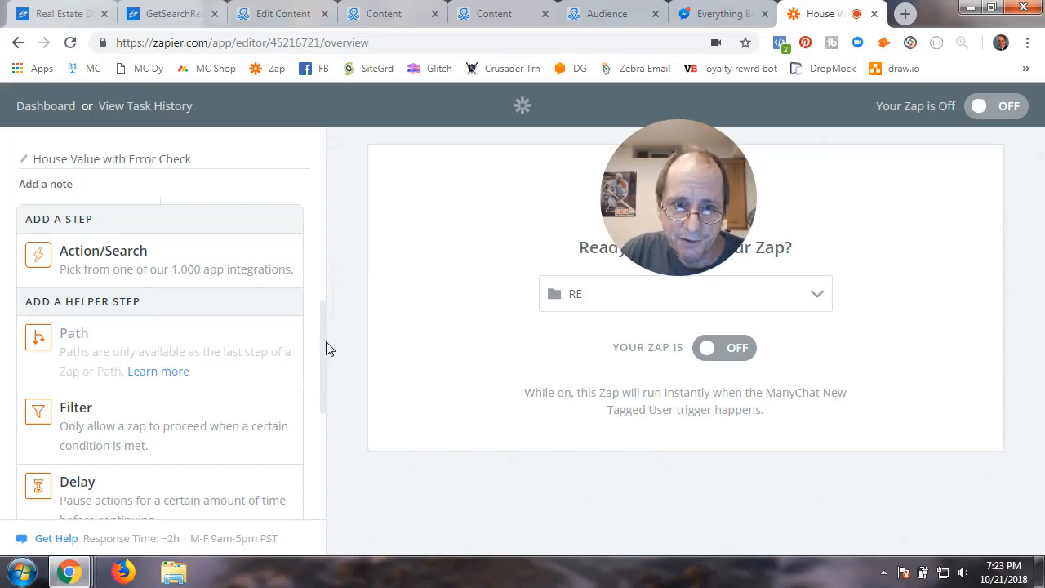
{"action": "left_click_drag", "start_coordinate": [325, 341], "coordinate": [329, 303]}
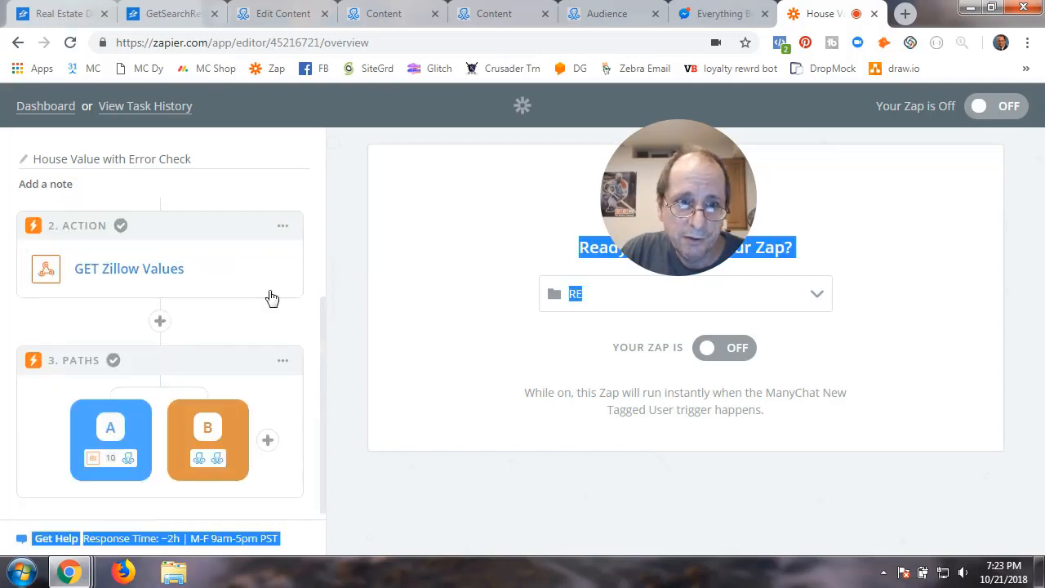
{"action": "scroll", "coordinate": [272, 298], "scroll_direction": "up", "scroll_amount": 2}
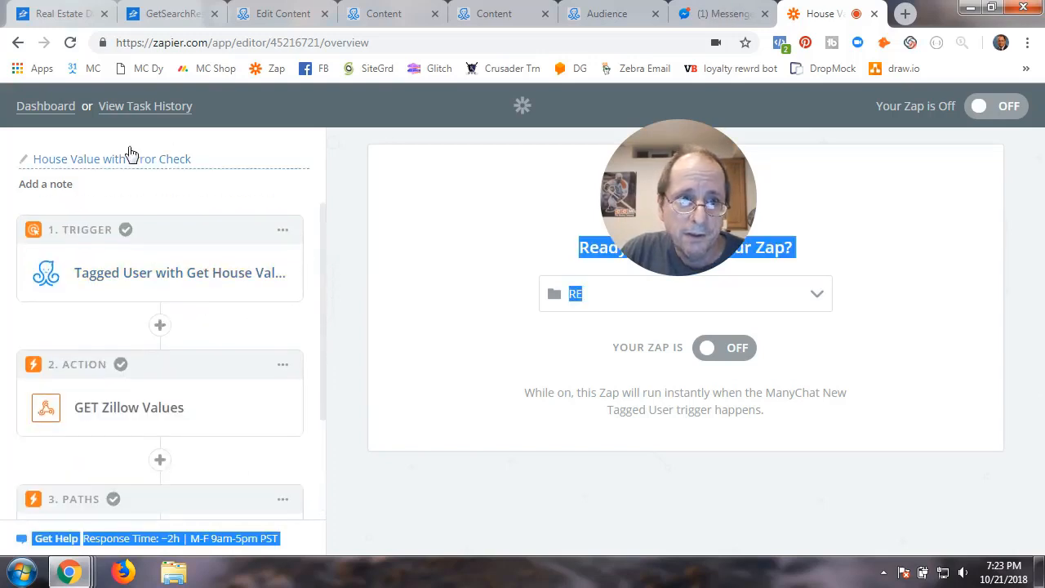
{"action": "left_click", "coordinate": [59, 117]}
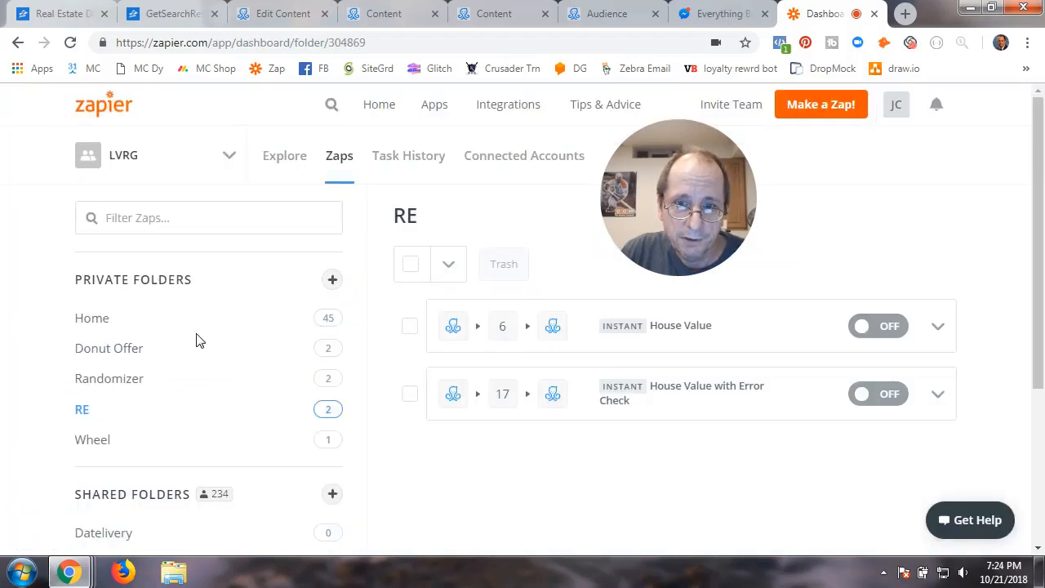
Start a new zap with ManyChat's New Tagged User as the trigger
{"action": "left_click", "coordinate": [830, 112]}
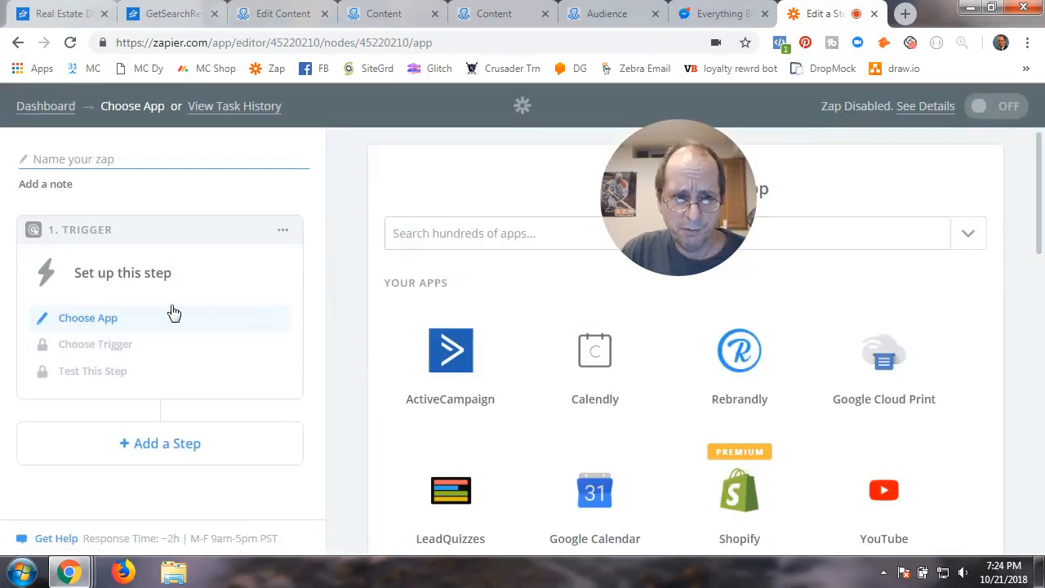
{"action": "scroll", "coordinate": [735, 511], "scroll_direction": "down", "scroll_amount": 3}
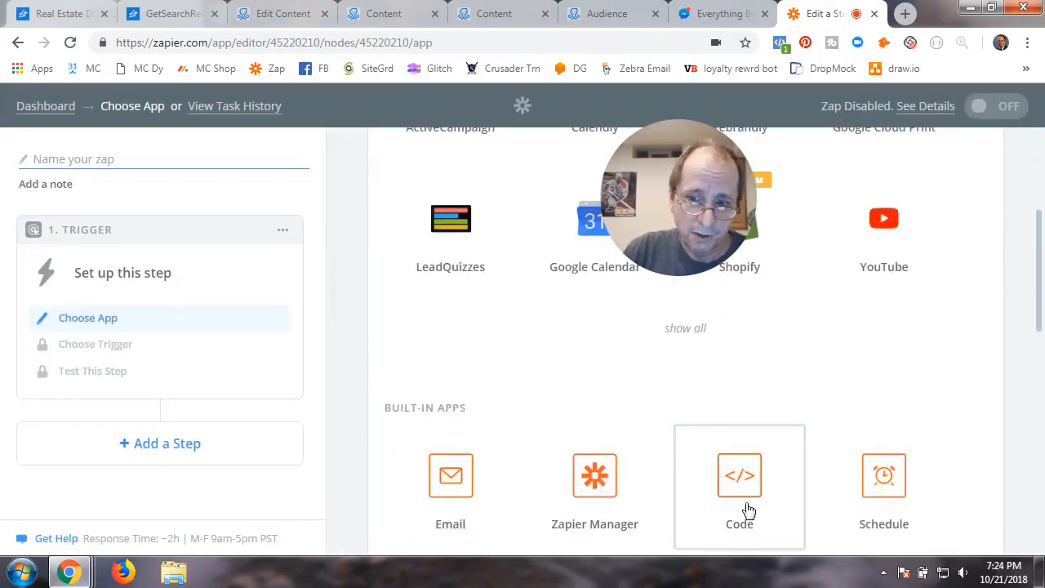
{"action": "scroll", "coordinate": [749, 506], "scroll_direction": "up", "scroll_amount": 3}
{"action": "left_click", "coordinate": [423, 235]}
{"action": "type", "text": "ma"}
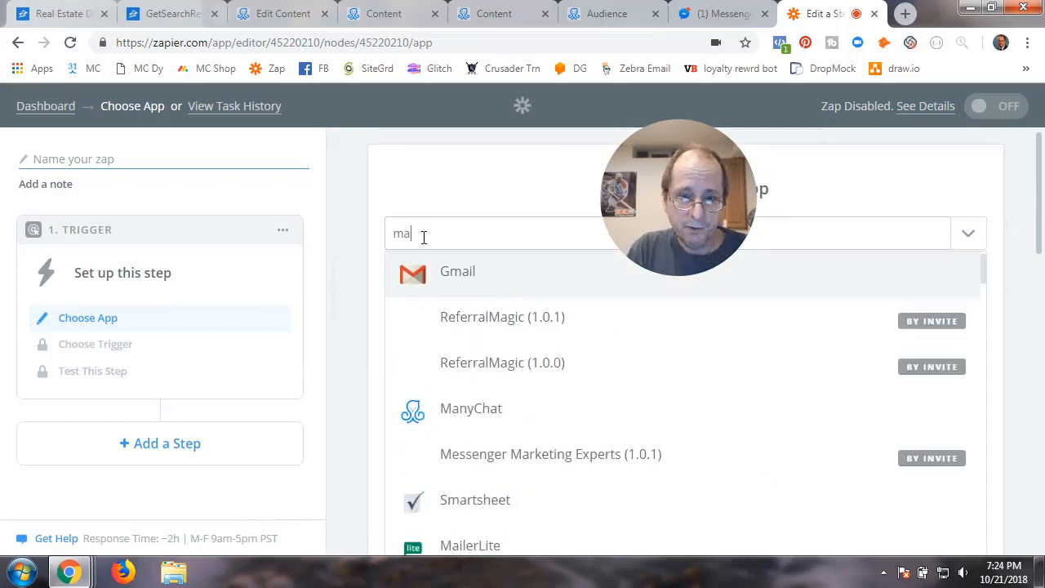
{"action": "type", "text": "n"}
{"action": "left_click", "coordinate": [455, 280]}
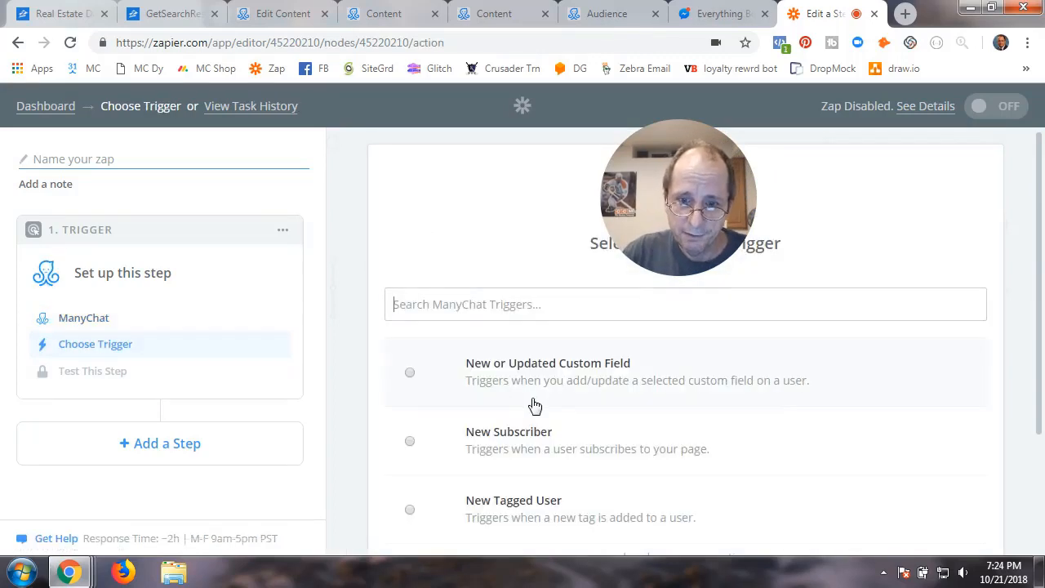
{"action": "left_click", "coordinate": [411, 509]}
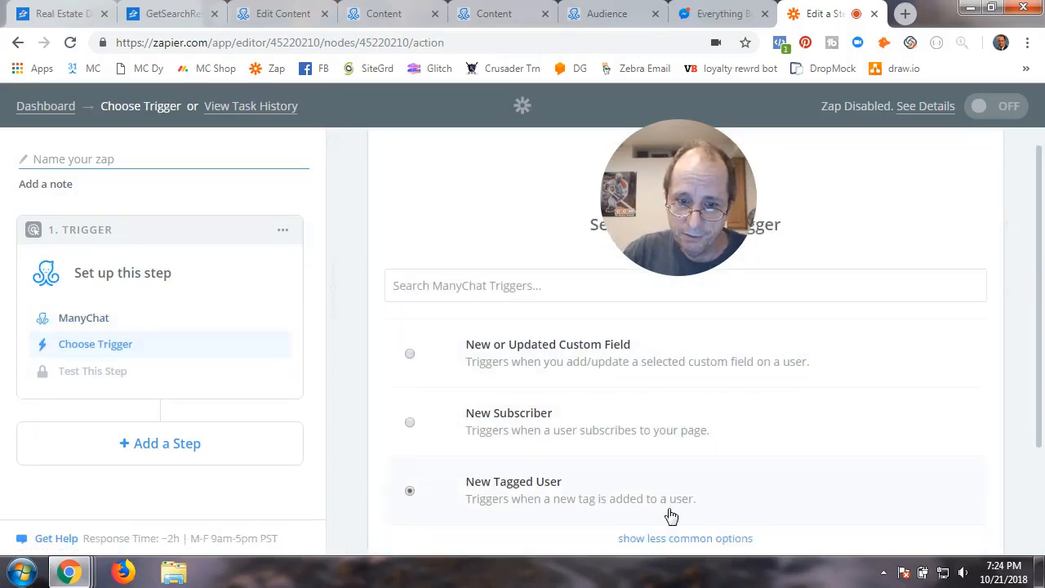
{"action": "scroll", "coordinate": [671, 516], "scroll_direction": "down", "scroll_amount": 2}
{"action": "left_click", "coordinate": [910, 463]}
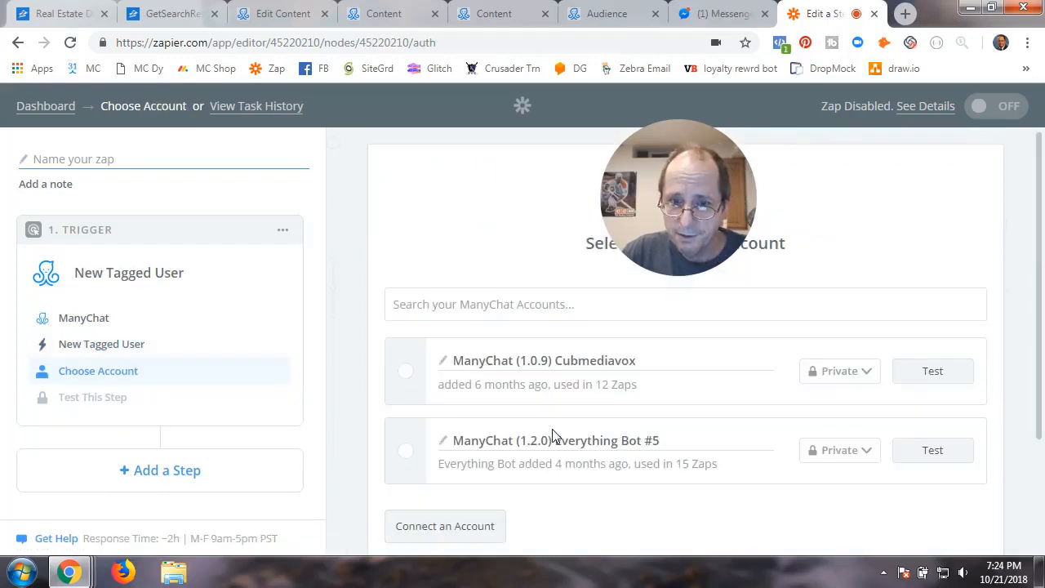
Connect and test the Everything Bot ManyChat account for the trigger
{"action": "left_click", "coordinate": [409, 459]}
{"action": "left_click", "coordinate": [934, 454]}
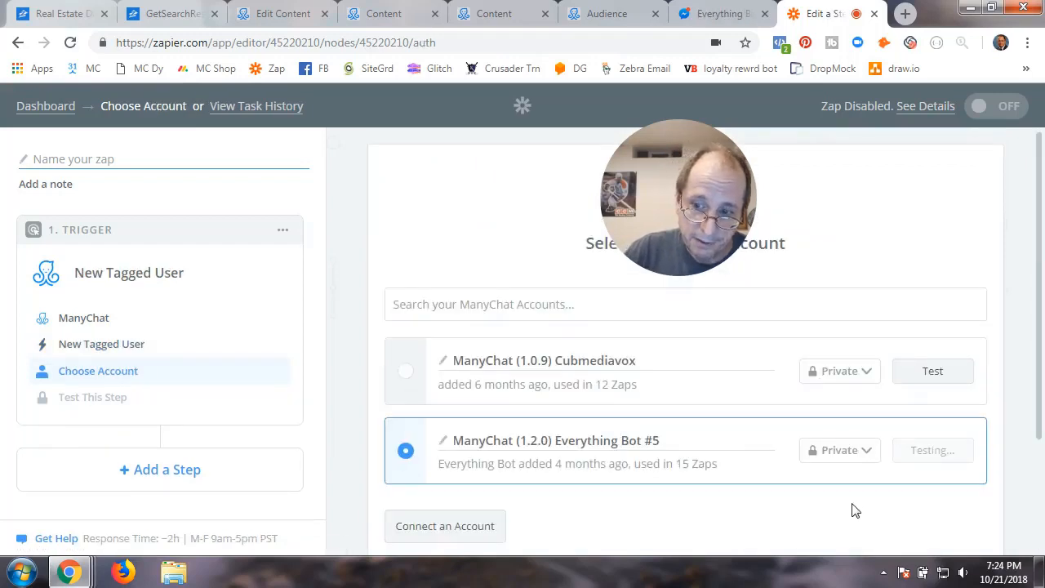
{"action": "scroll", "coordinate": [852, 509], "scroll_direction": "down", "scroll_amount": 2}
{"action": "left_click", "coordinate": [919, 455]}
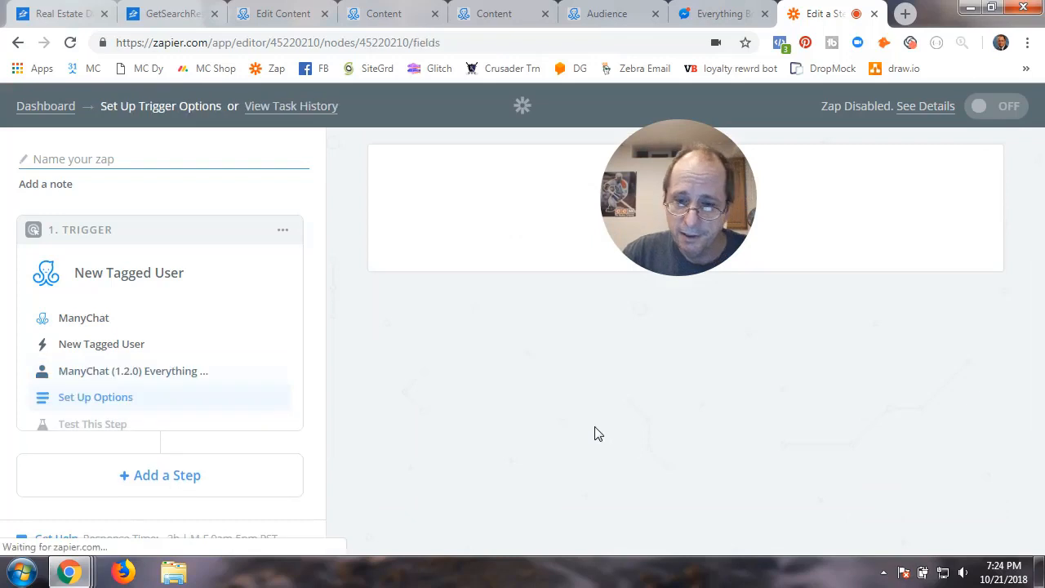
Set the trigger Tag to Z_Get_House_Value and pull in a sample tagged user
{"action": "left_click", "coordinate": [550, 331]}
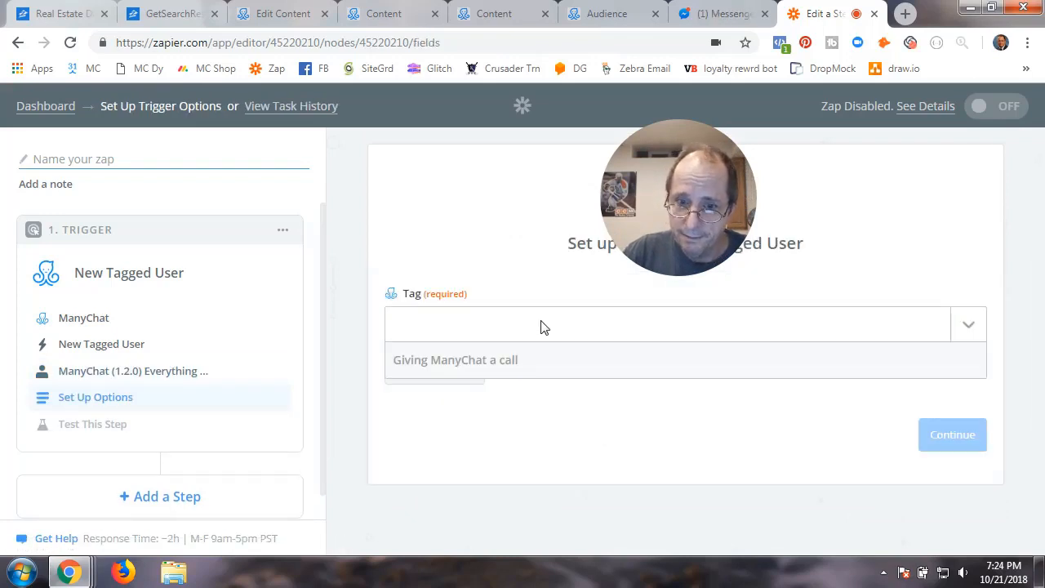
{"action": "scroll", "coordinate": [482, 490], "scroll_direction": "down", "scroll_amount": 3}
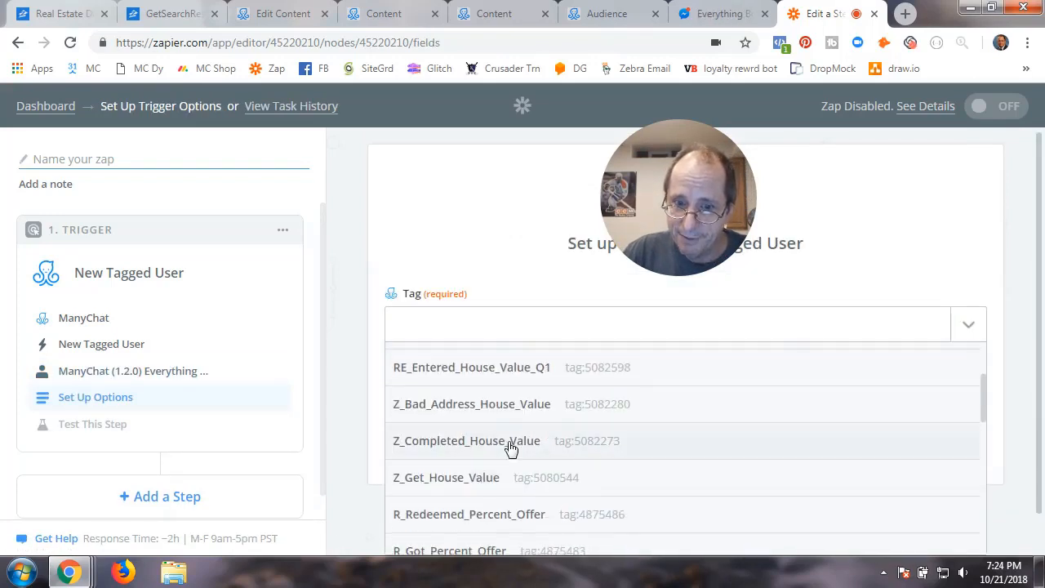
{"action": "left_click", "coordinate": [479, 483]}
{"action": "left_click", "coordinate": [953, 441]}
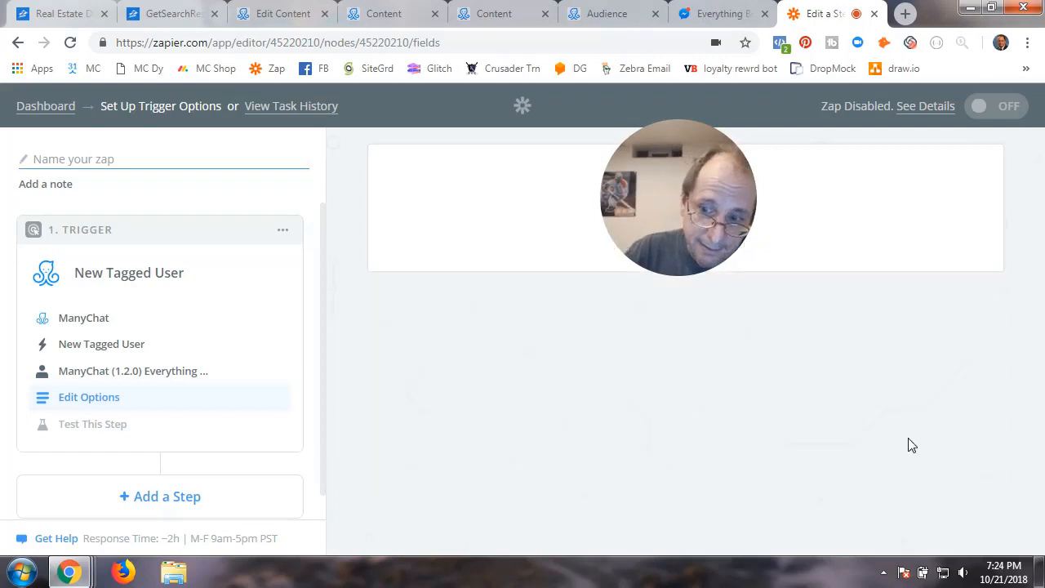
{"action": "scroll", "coordinate": [653, 446], "scroll_direction": "down", "scroll_amount": 3}
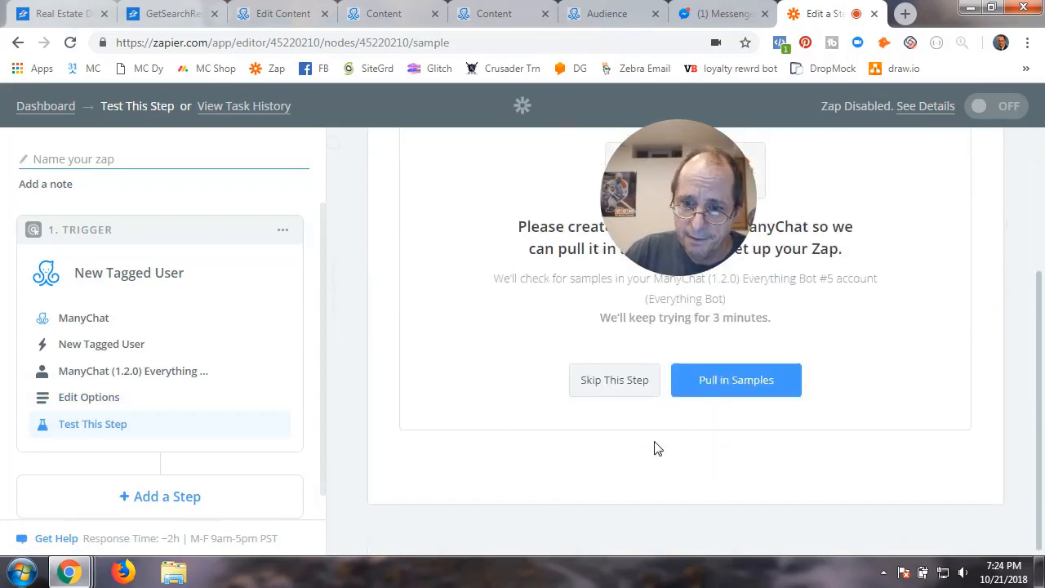
{"action": "left_click", "coordinate": [712, 390]}
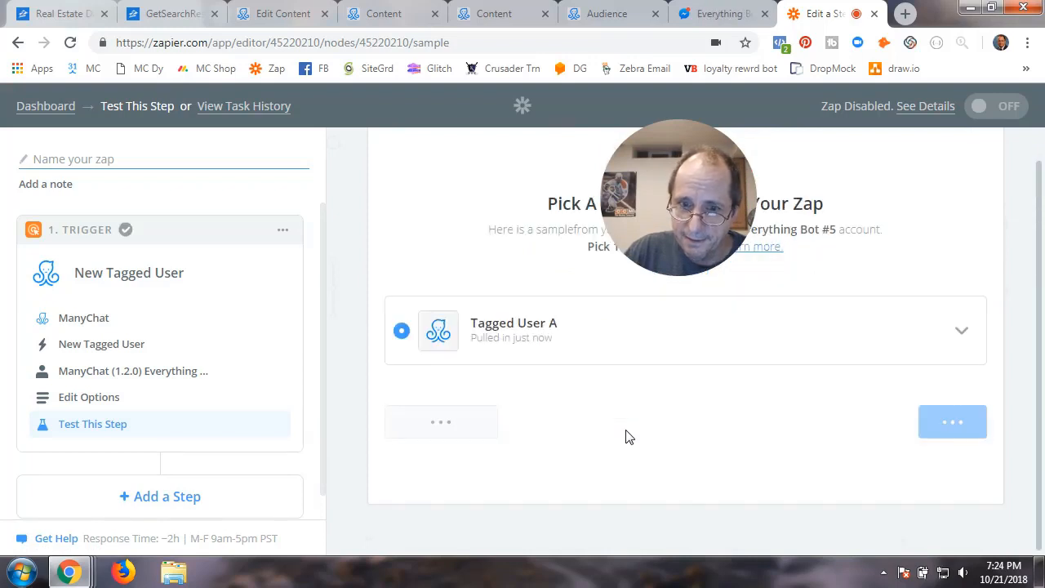
{"action": "left_click", "coordinate": [955, 432]}
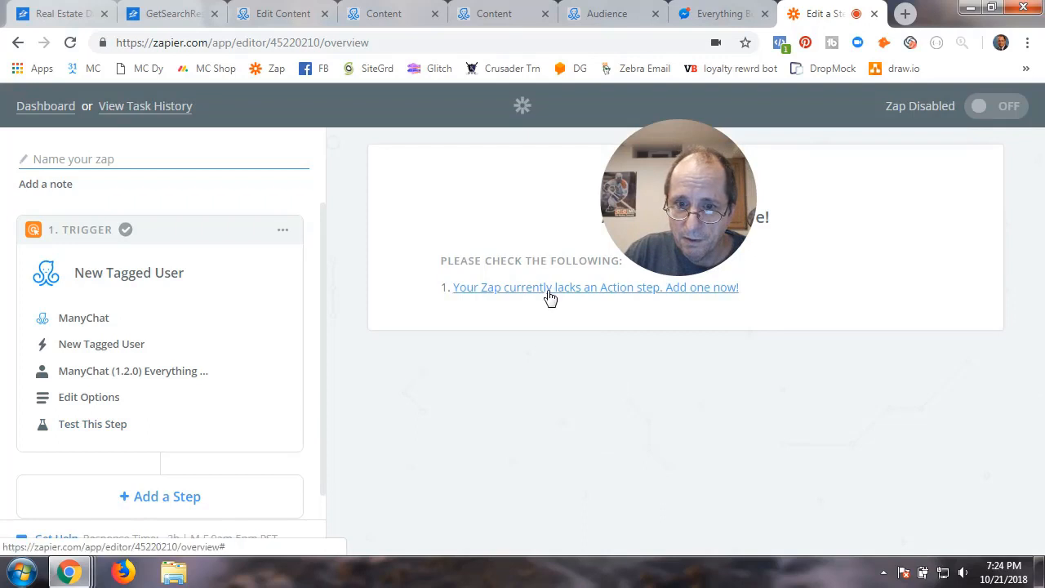
Delete the empty 2. ACTION step from the new zap
{"action": "left_click", "coordinate": [550, 290]}
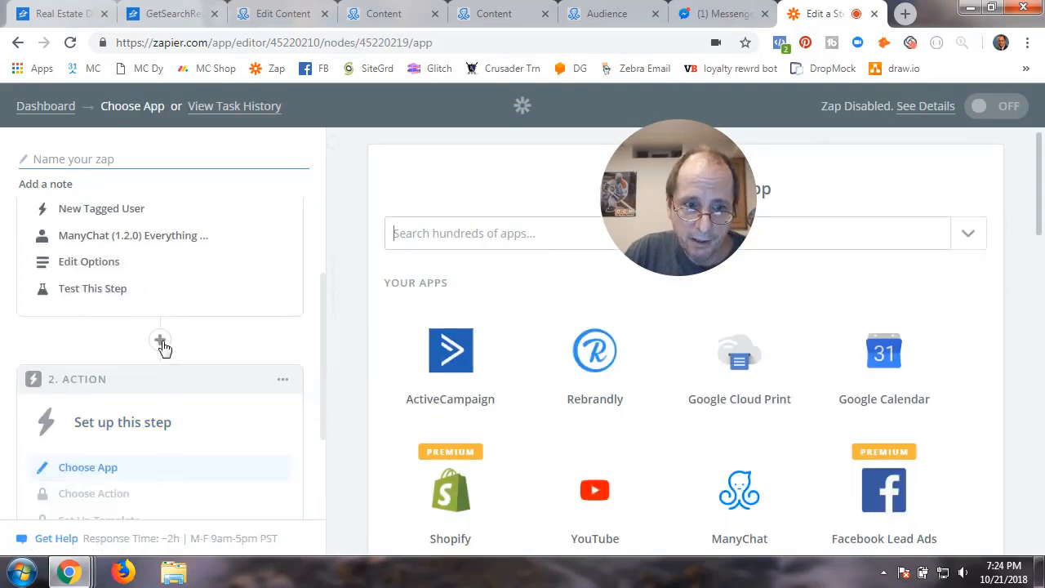
{"action": "left_click", "coordinate": [284, 381]}
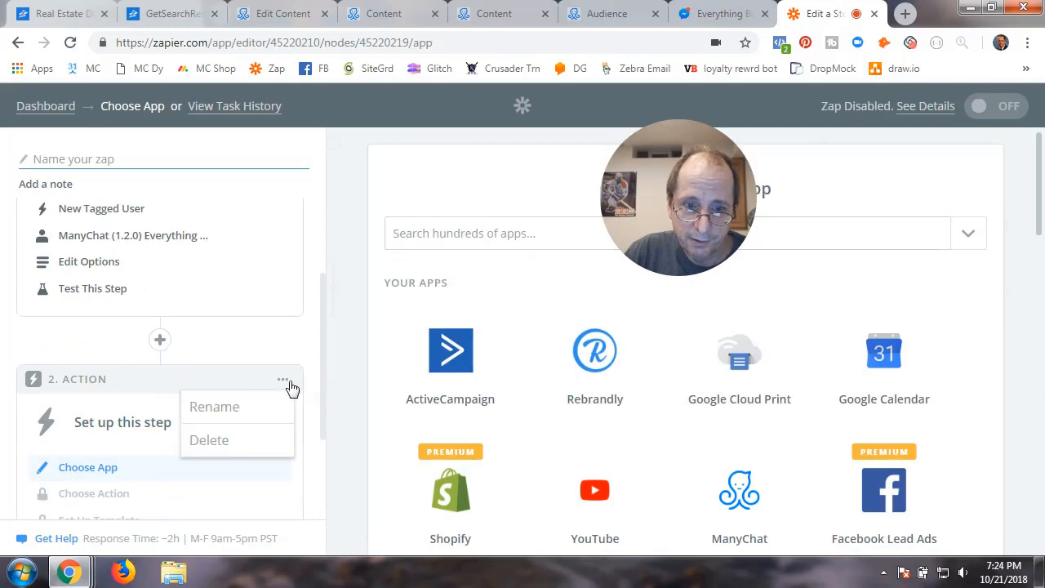
{"action": "left_click", "coordinate": [227, 446]}
{"action": "left_click", "coordinate": [226, 445]}
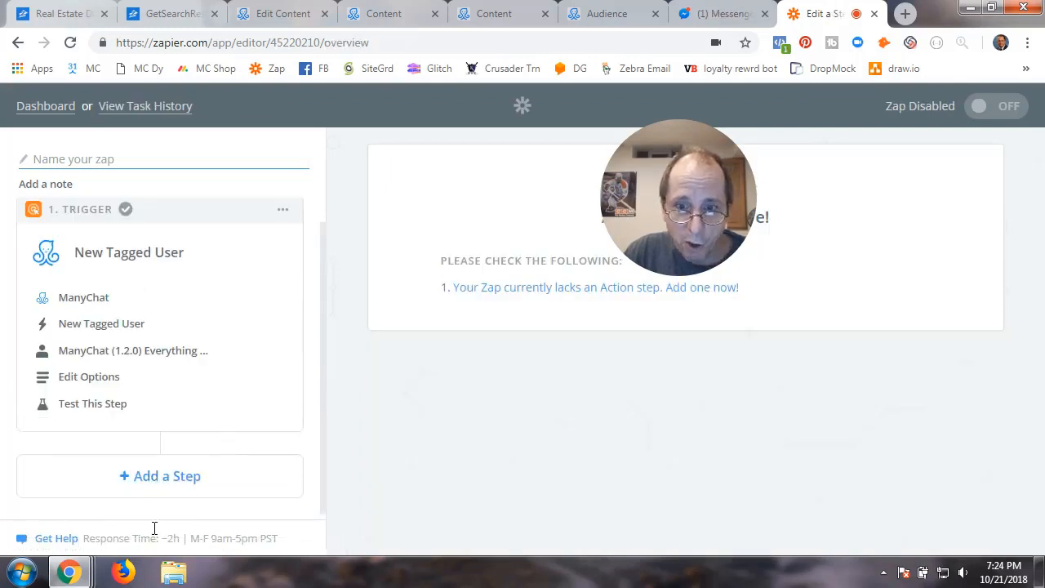
Insert a Paths step right after the ManyChat trigger
{"action": "left_click", "coordinate": [160, 476]}
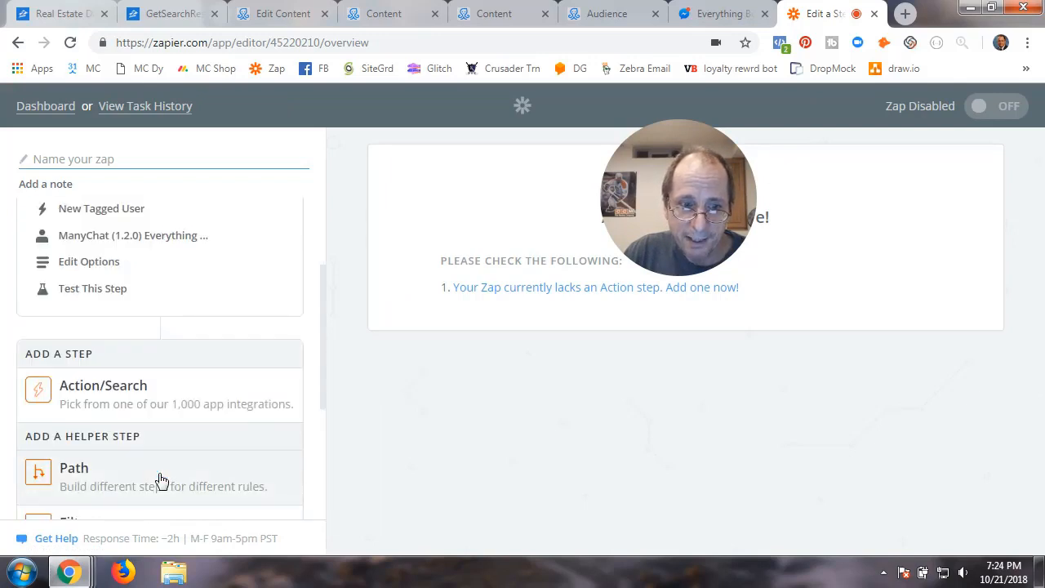
{"action": "scroll", "coordinate": [122, 487], "scroll_direction": "down", "scroll_amount": 2}
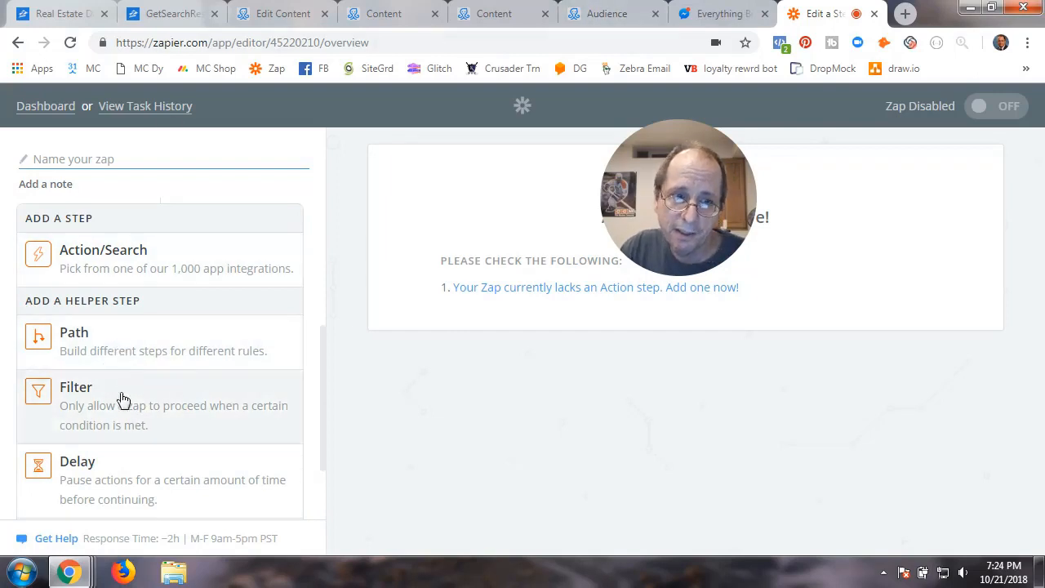
{"action": "left_click", "coordinate": [162, 352]}
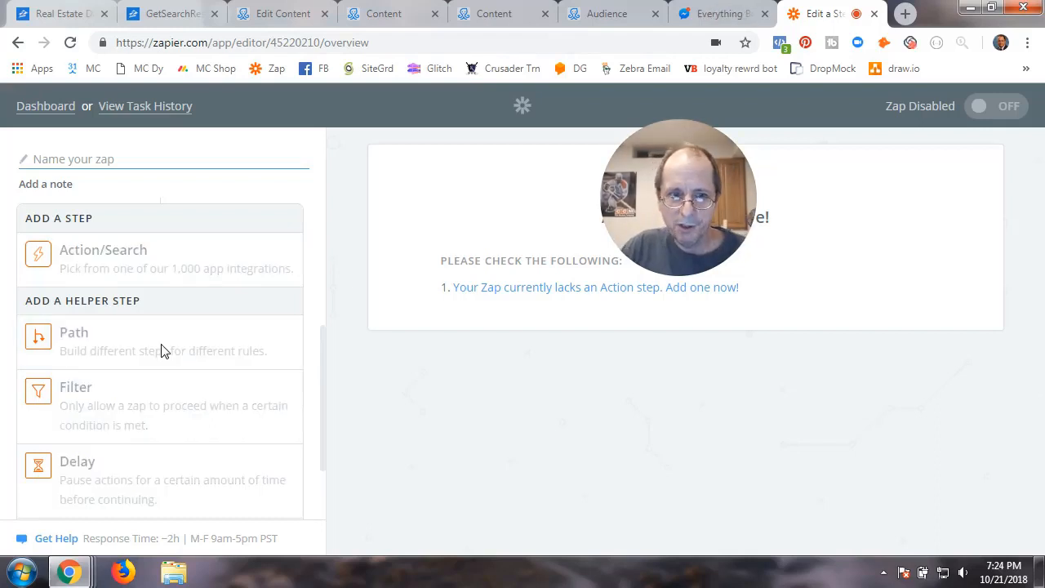
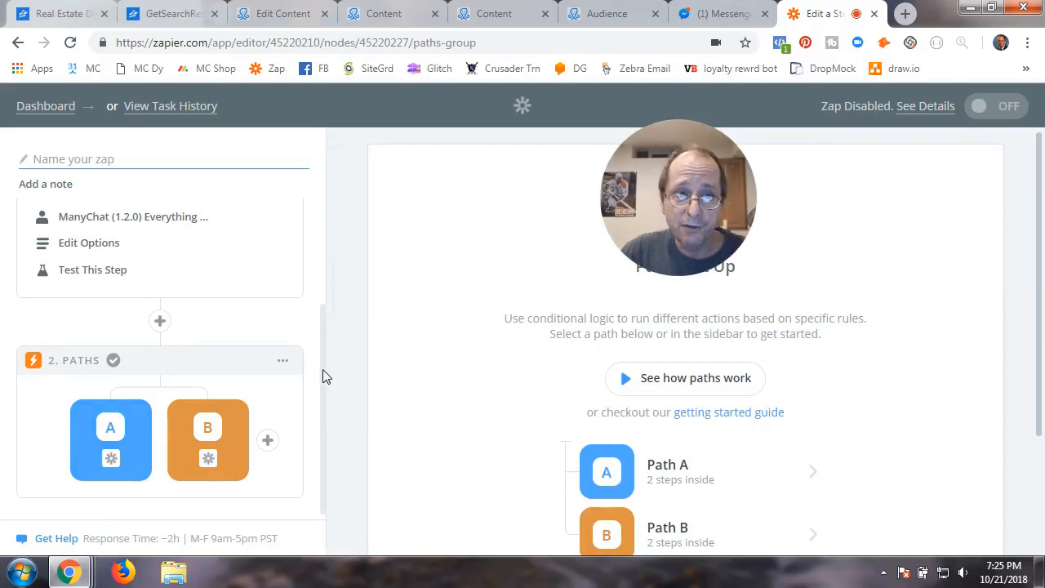
Name the draft zap 'test', then go back to the RE folder's zap list on the dashboard
{"action": "scroll", "coordinate": [128, 272], "scroll_direction": "up", "scroll_amount": 2}
{"action": "left_click", "coordinate": [102, 162]}
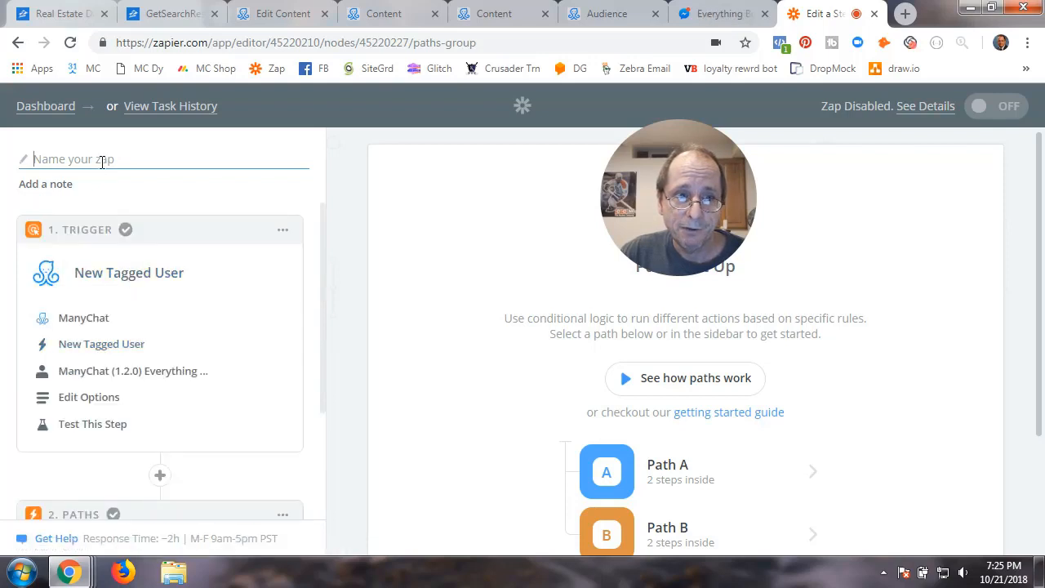
{"action": "type", "text": "test"}
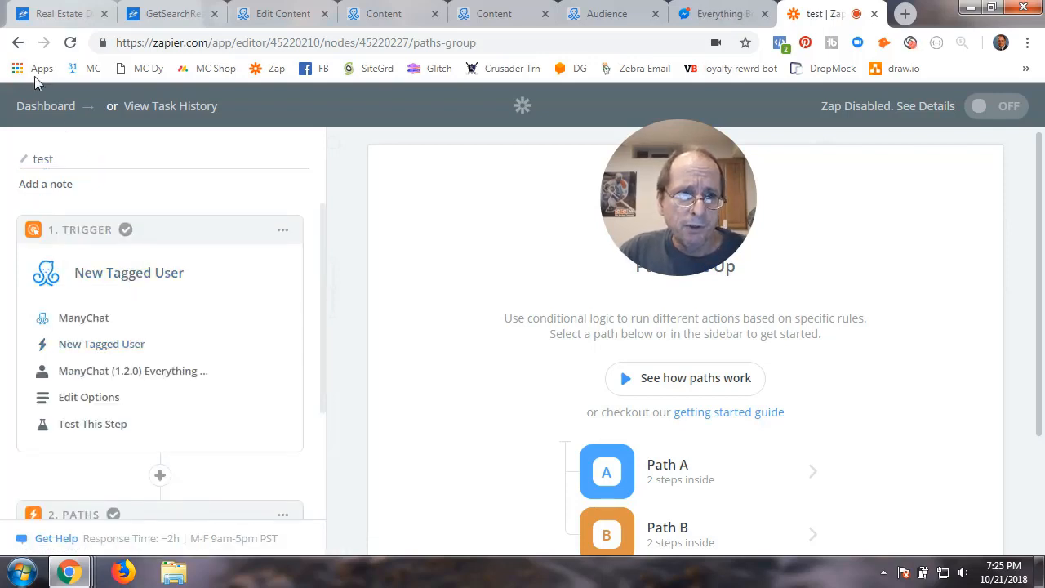
{"action": "left_click", "coordinate": [18, 43]}
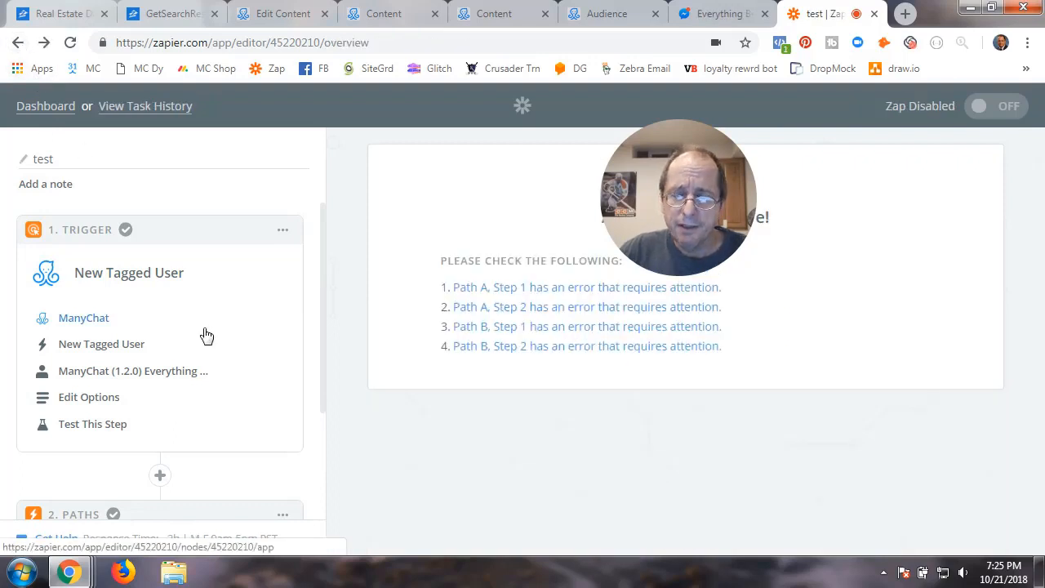
{"action": "left_click", "coordinate": [67, 106]}
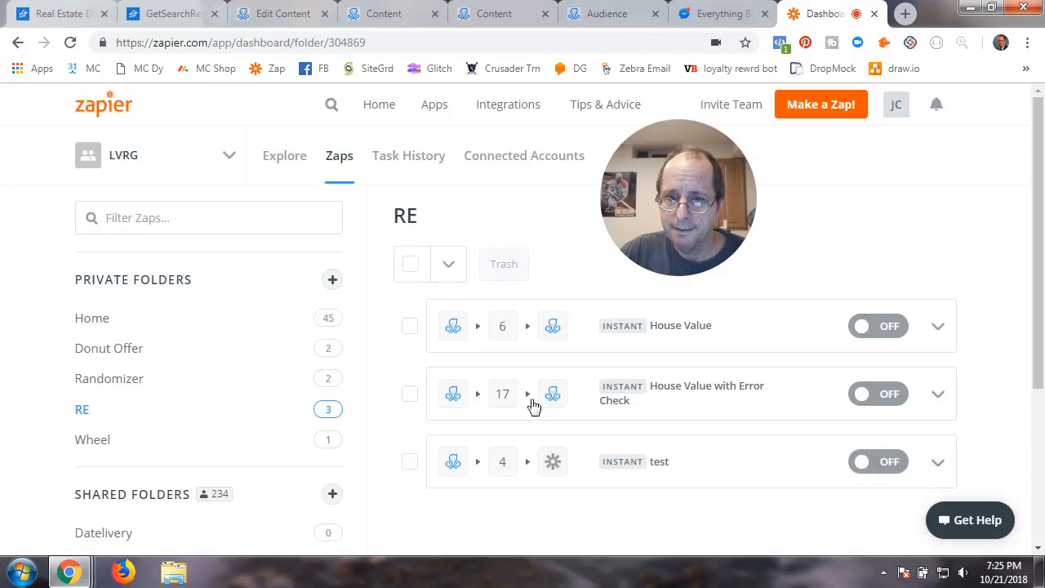
Open the House Value with Error Check zap and show the rules for Path A, Found Home Address
{"action": "left_click", "coordinate": [690, 396]}
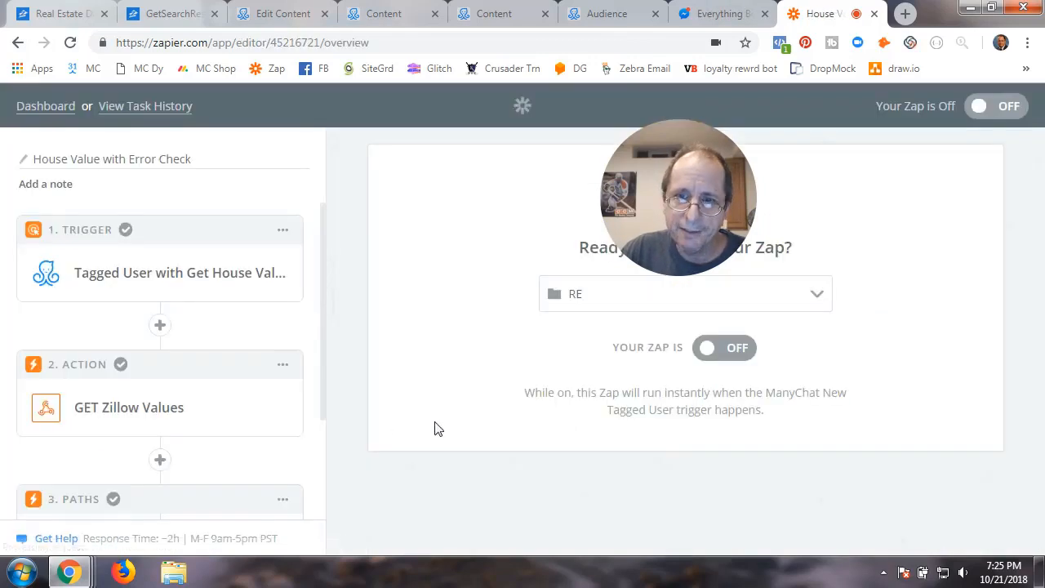
{"action": "scroll", "coordinate": [167, 392], "scroll_direction": "down", "scroll_amount": 2}
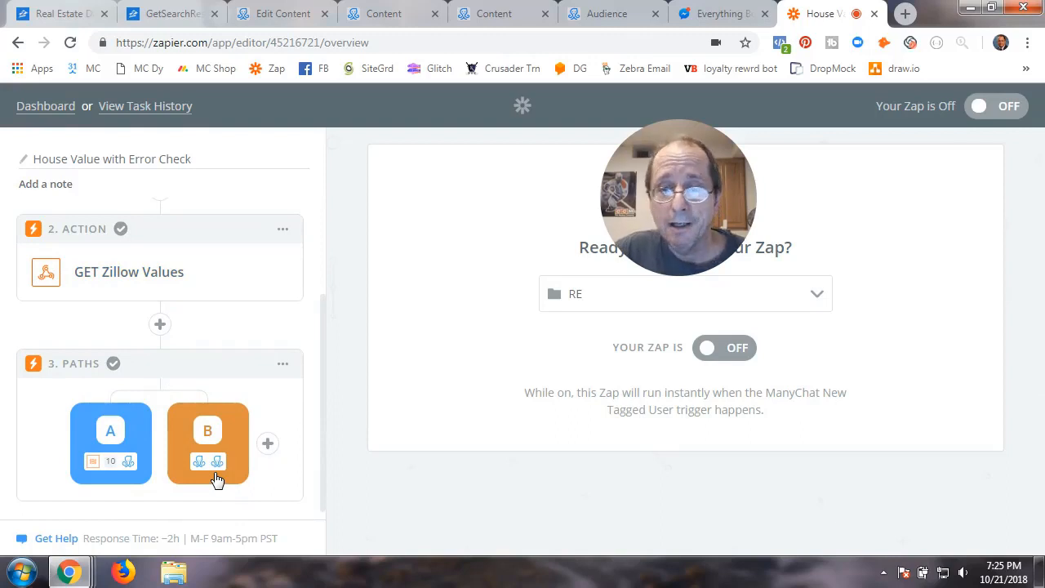
{"action": "left_click", "coordinate": [104, 434]}
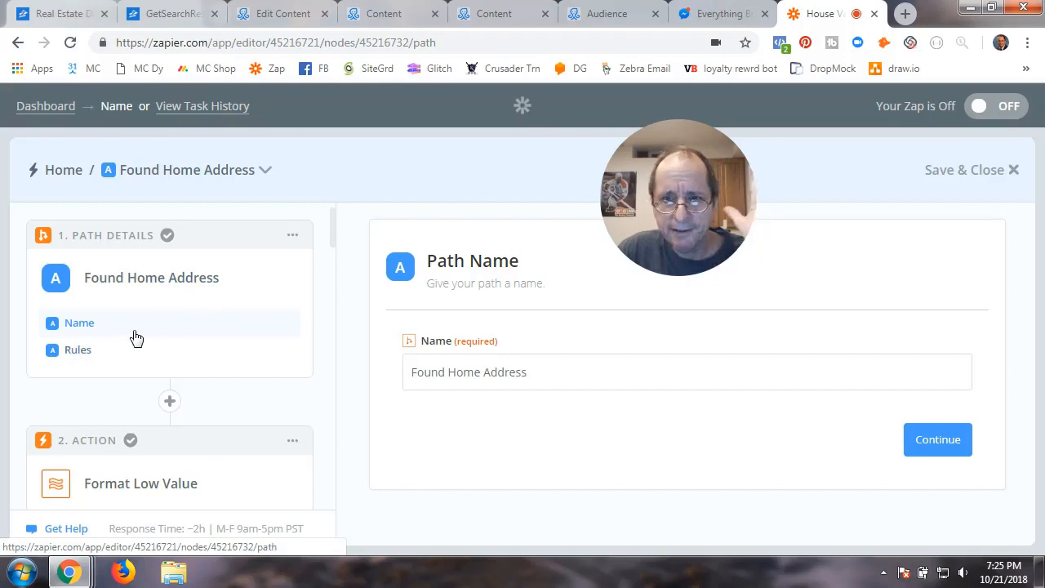
{"action": "scroll", "coordinate": [240, 444], "scroll_direction": "down", "scroll_amount": 2}
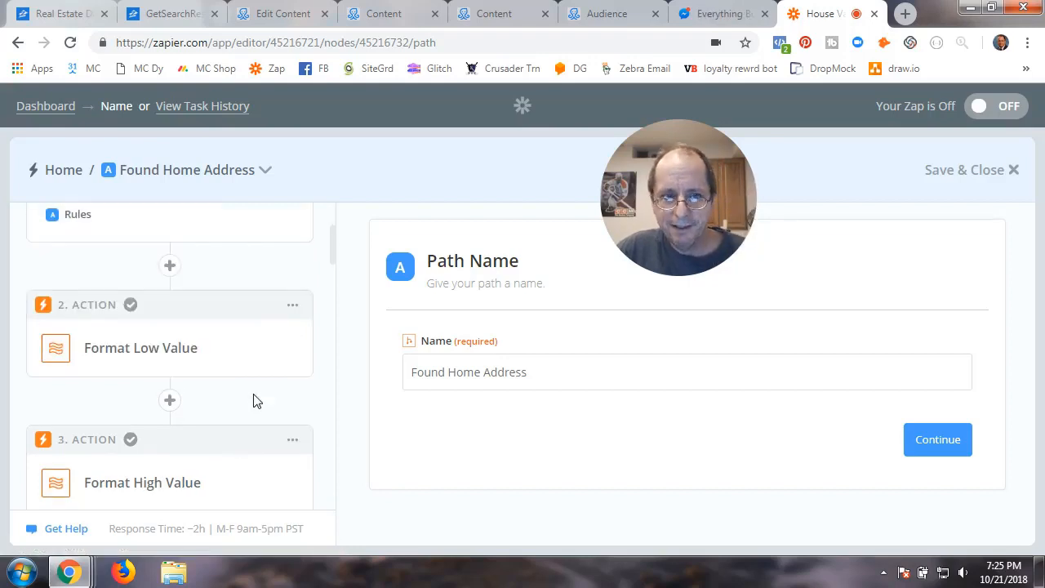
{"action": "scroll", "coordinate": [199, 350], "scroll_direction": "up", "scroll_amount": 2}
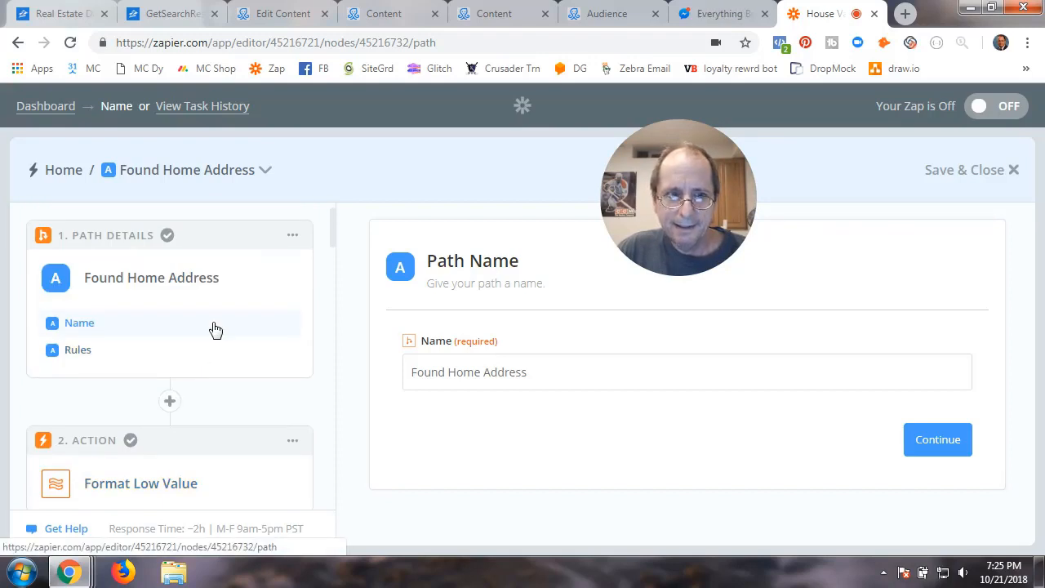
{"action": "left_click", "coordinate": [84, 351]}
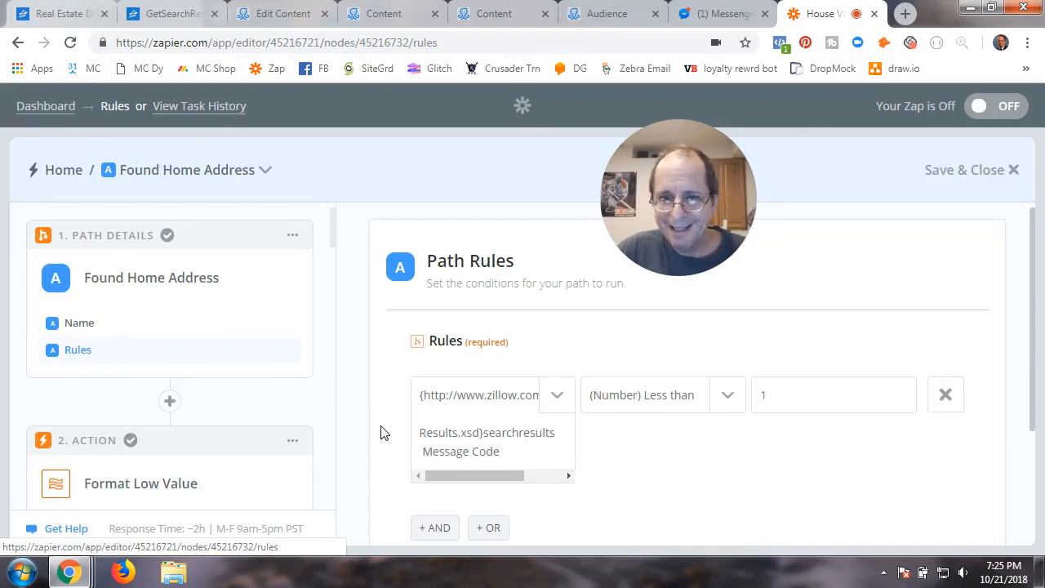
{"action": "left_click", "coordinate": [88, 327]}
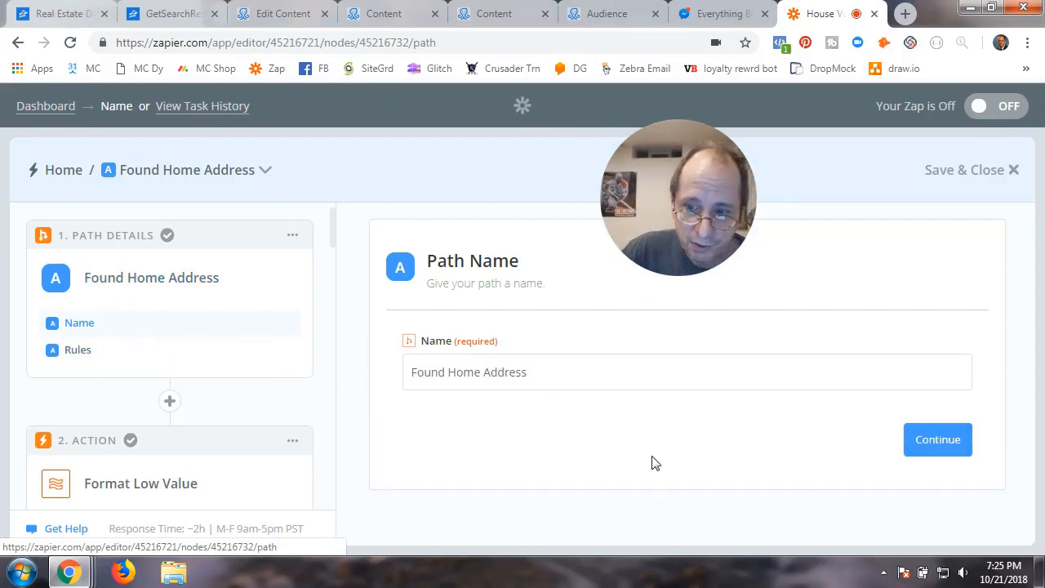
{"action": "left_click", "coordinate": [931, 445]}
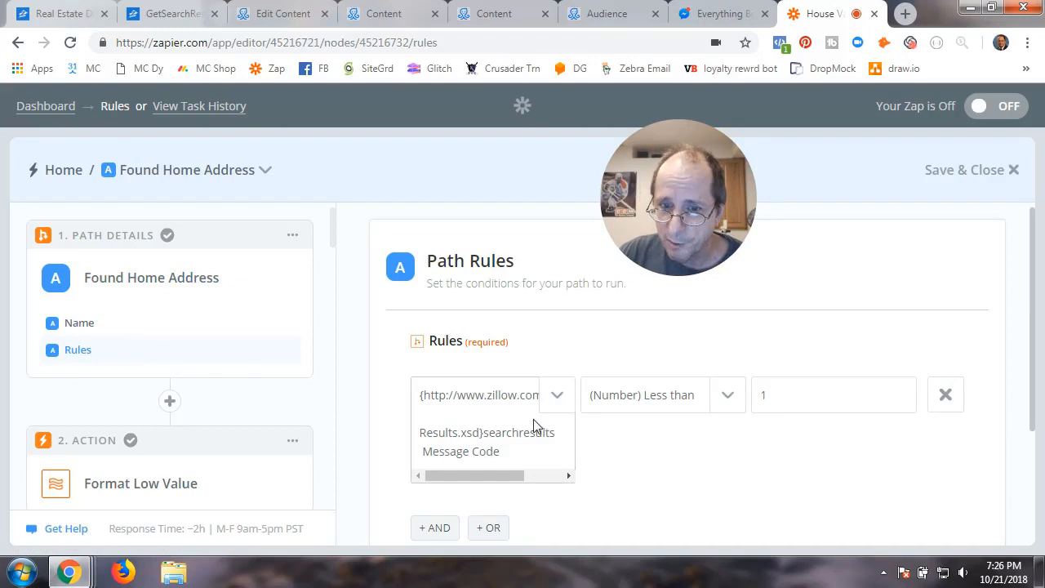
{"action": "scroll", "coordinate": [662, 480], "scroll_direction": "down", "scroll_amount": 2}
{"action": "scroll", "coordinate": [660, 478], "scroll_direction": "up", "scroll_amount": 2}
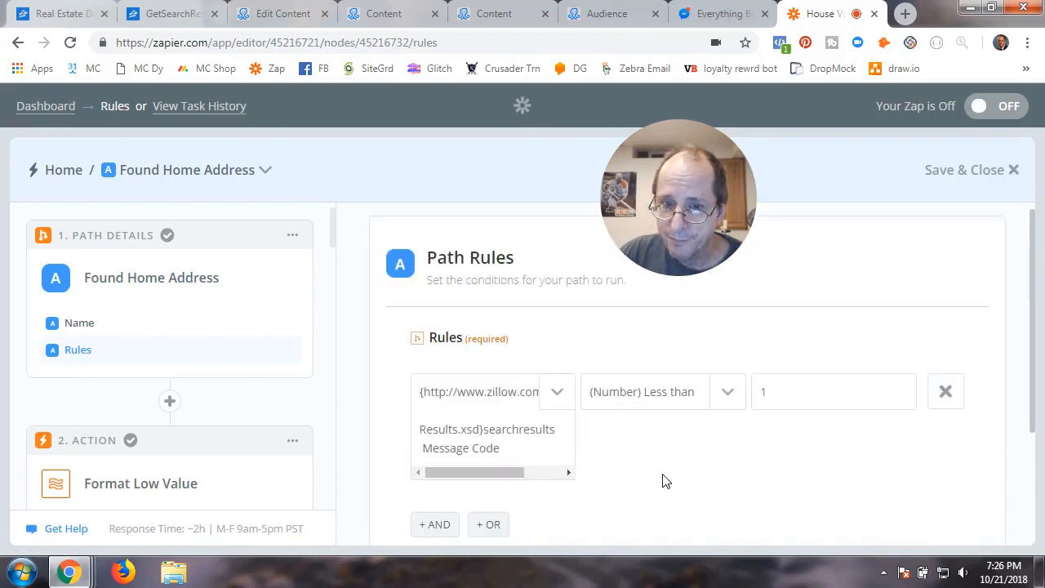
{"action": "left_click", "coordinate": [559, 398]}
{"action": "scroll", "coordinate": [959, 463], "scroll_direction": "down", "scroll_amount": 2}
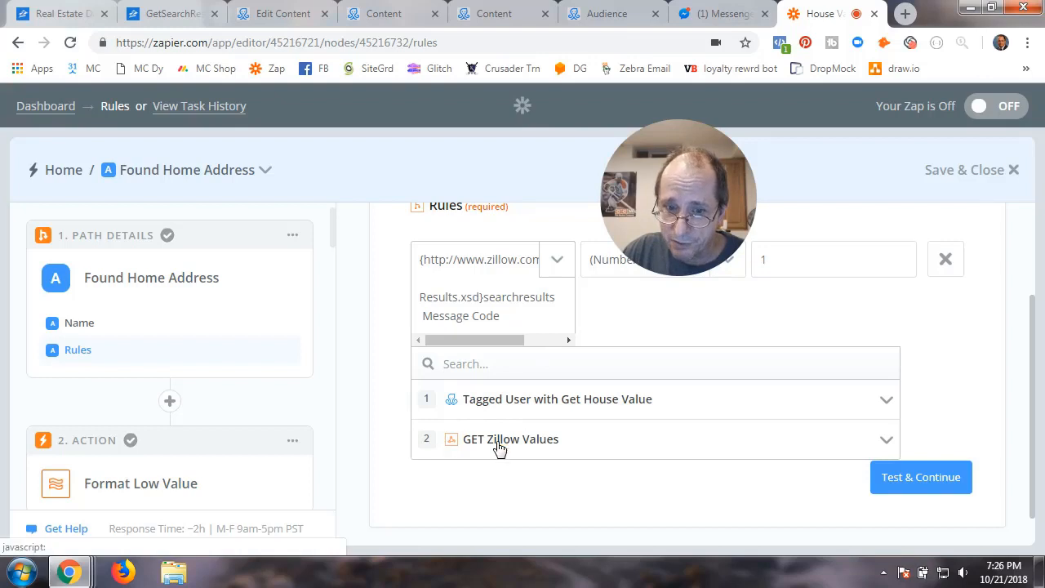
{"action": "scroll", "coordinate": [1017, 413], "scroll_direction": "down", "scroll_amount": 1}
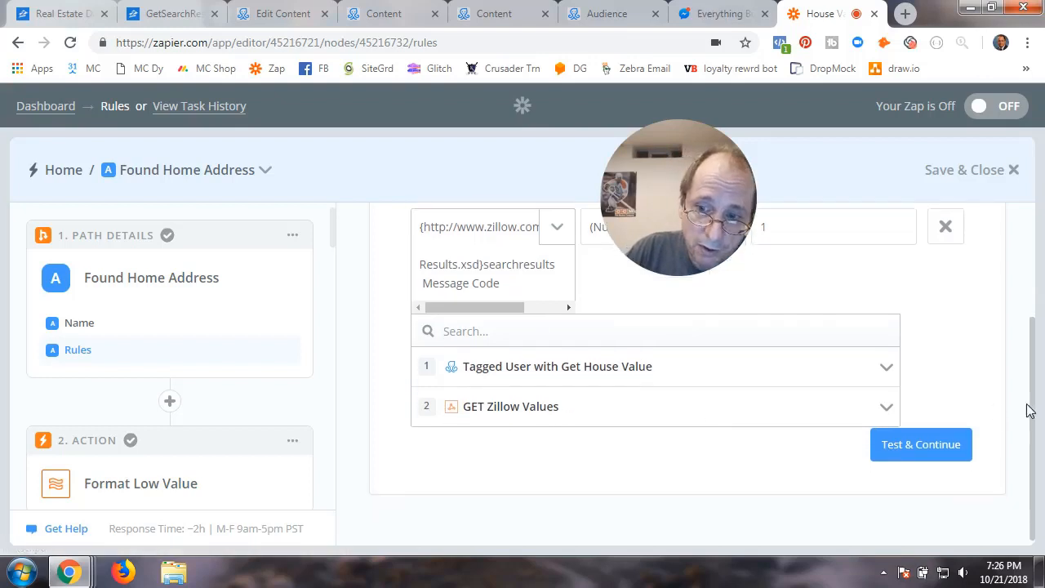
{"action": "left_click", "coordinate": [886, 409]}
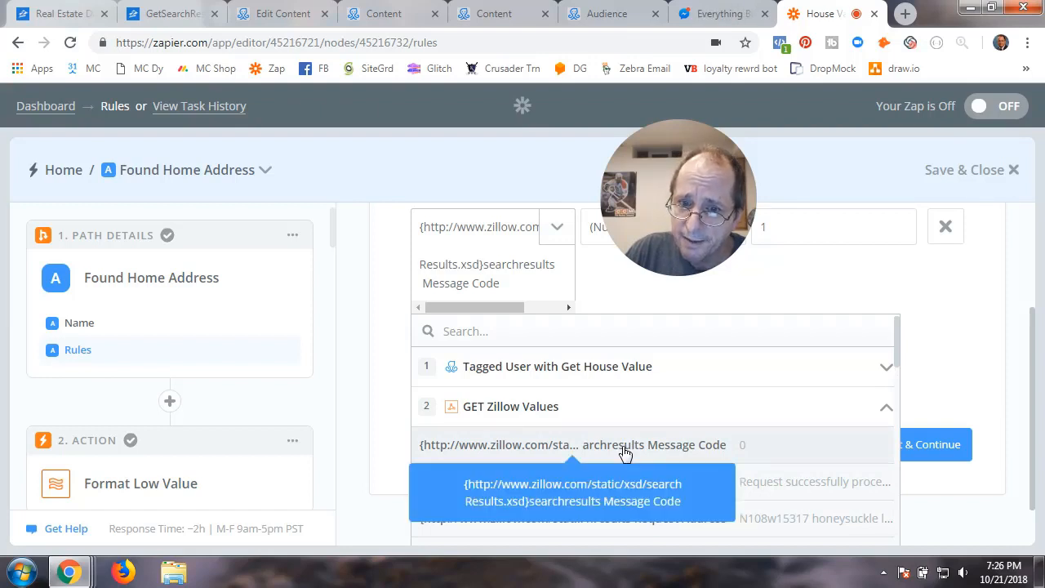
{"action": "left_click", "coordinate": [799, 293]}
{"action": "scroll", "coordinate": [670, 384], "scroll_direction": "up", "scroll_amount": 2}
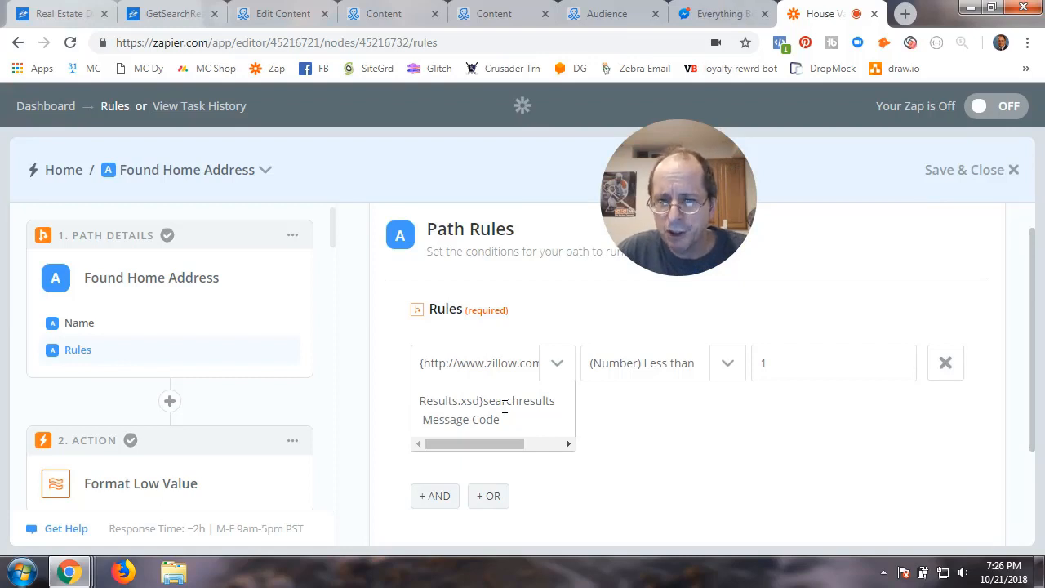
Set Path A's condition to Zillow search results Message Code (Number) Less than 1
{"action": "left_click", "coordinate": [728, 365]}
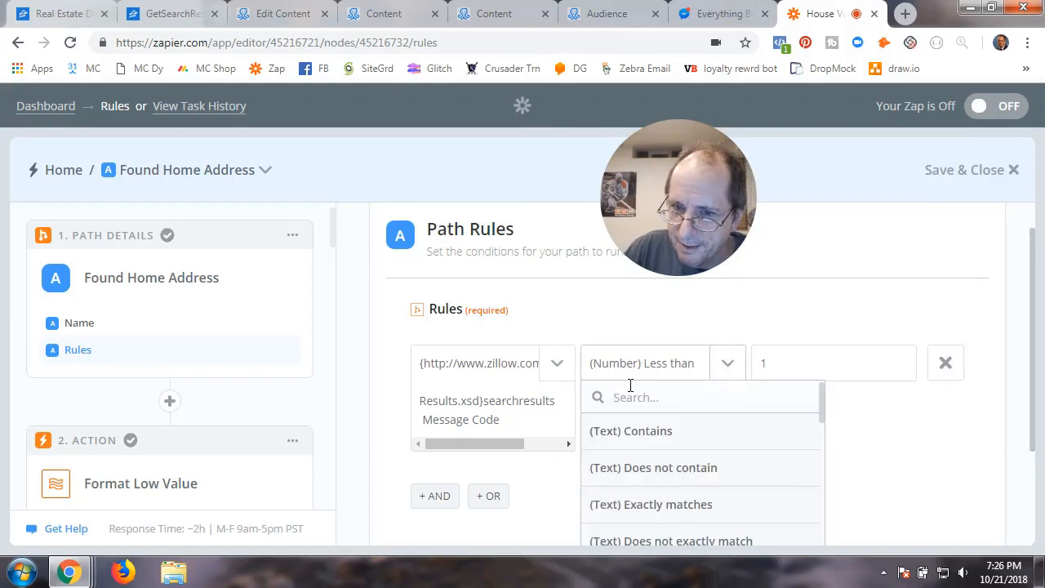
{"action": "scroll", "coordinate": [931, 468], "scroll_direction": "down", "scroll_amount": 2}
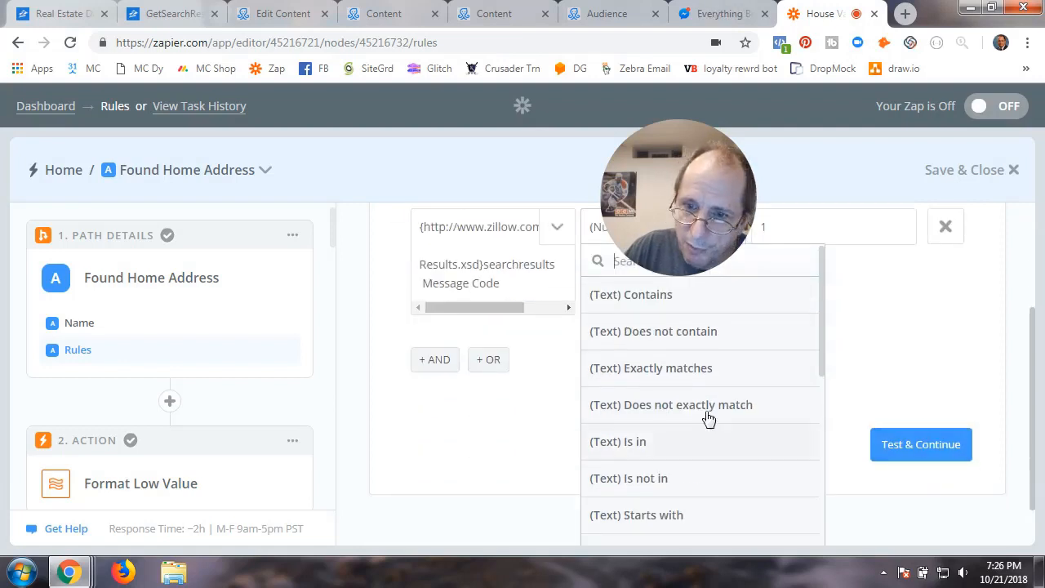
{"action": "scroll", "coordinate": [643, 428], "scroll_direction": "down", "scroll_amount": 2}
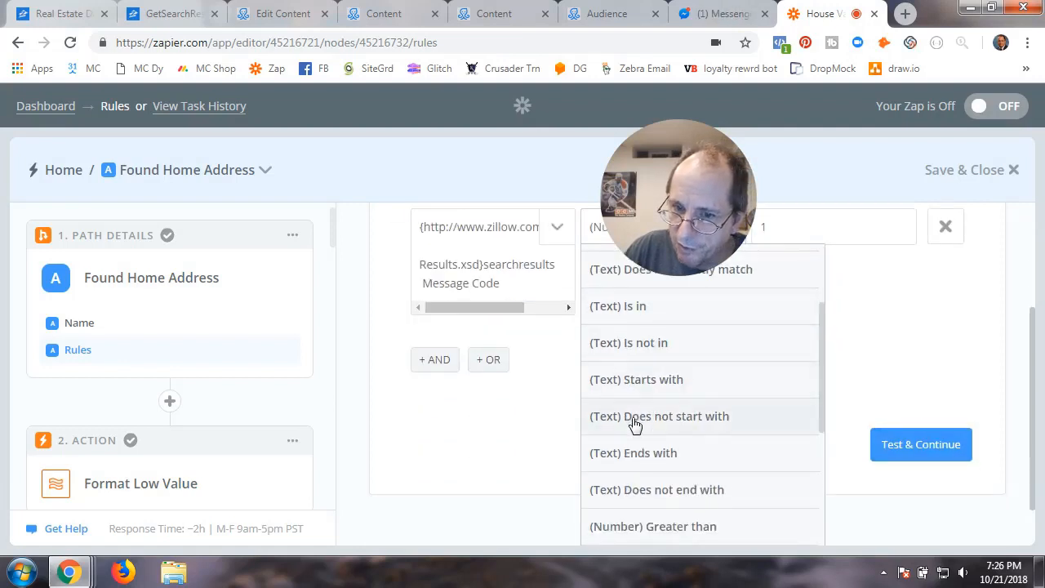
{"action": "scroll", "coordinate": [636, 425], "scroll_direction": "down", "scroll_amount": 2}
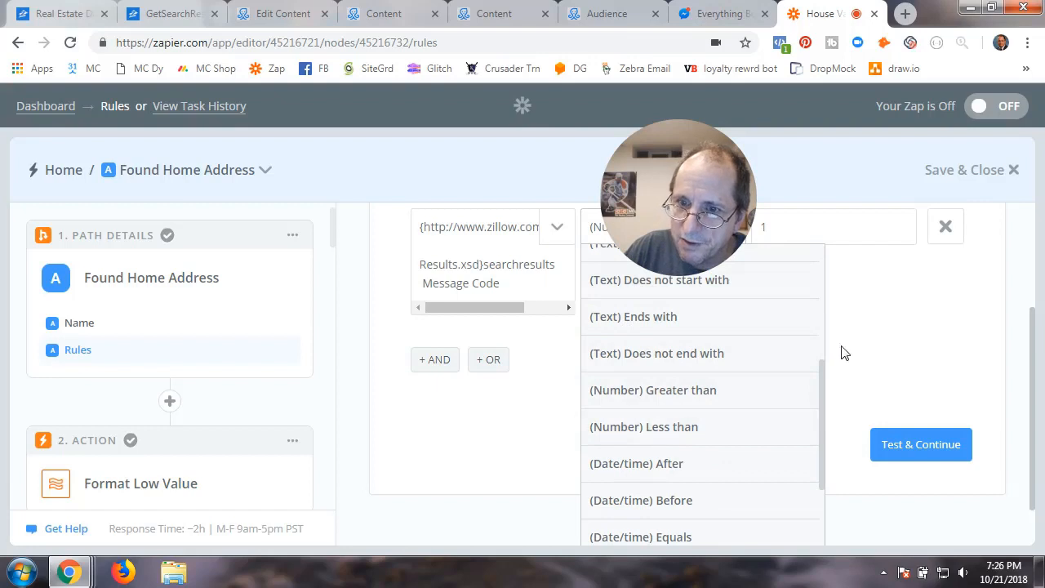
{"action": "scroll", "coordinate": [875, 347], "scroll_direction": "up", "scroll_amount": 2}
{"action": "scroll", "coordinate": [875, 393], "scroll_direction": "down", "scroll_amount": 2}
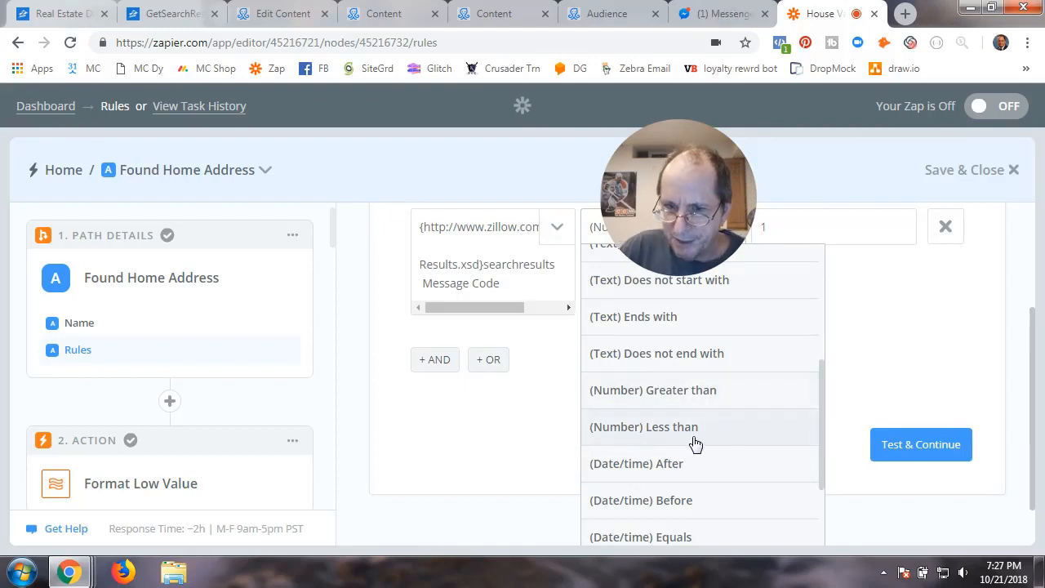
{"action": "left_click", "coordinate": [807, 412]}
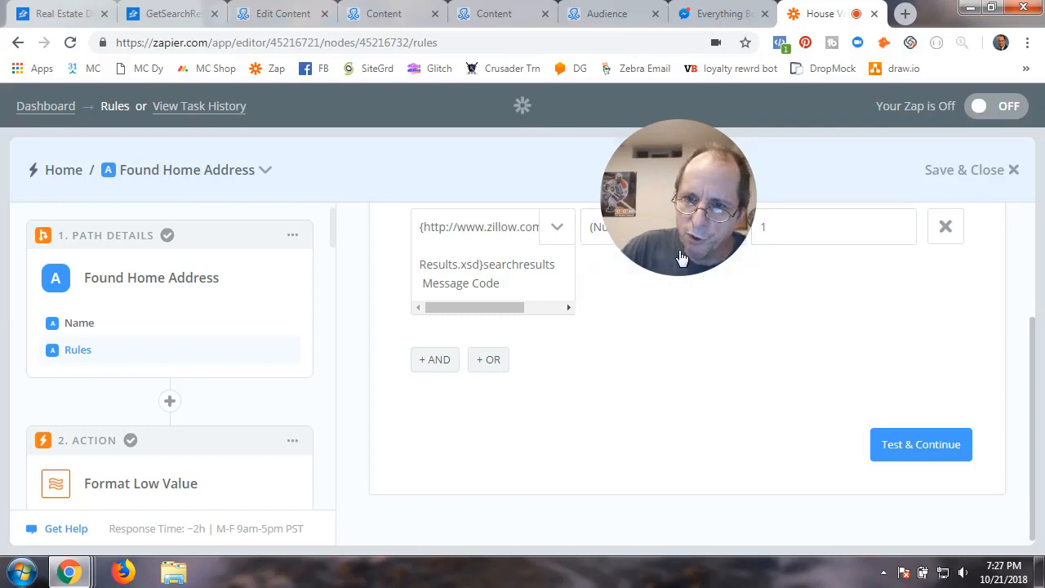
{"action": "left_click_drag", "start_coordinate": [656, 218], "coordinate": [278, 488]}
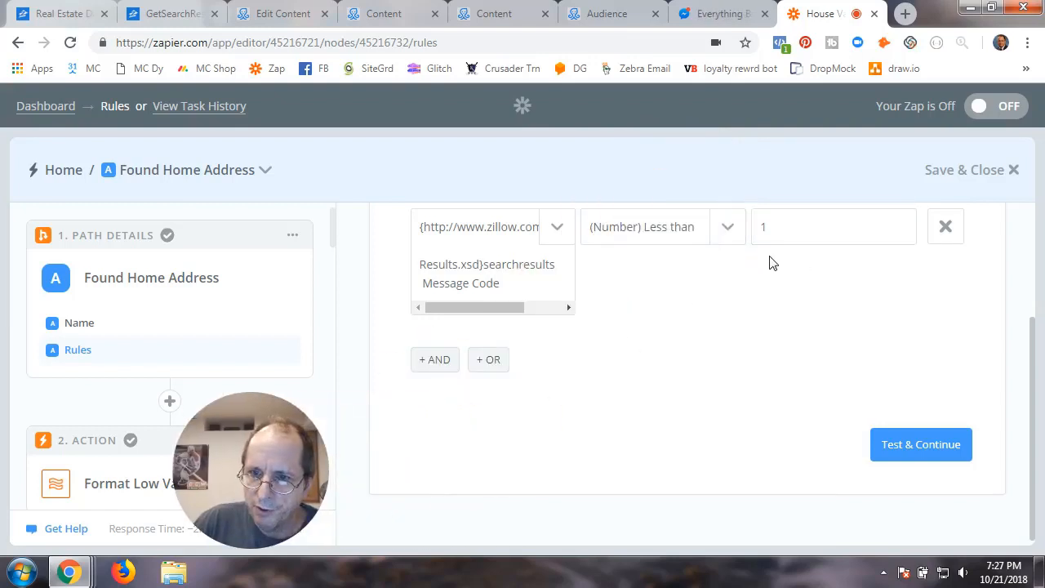
{"action": "left_click", "coordinate": [767, 232]}
{"action": "type", "text": "1"}
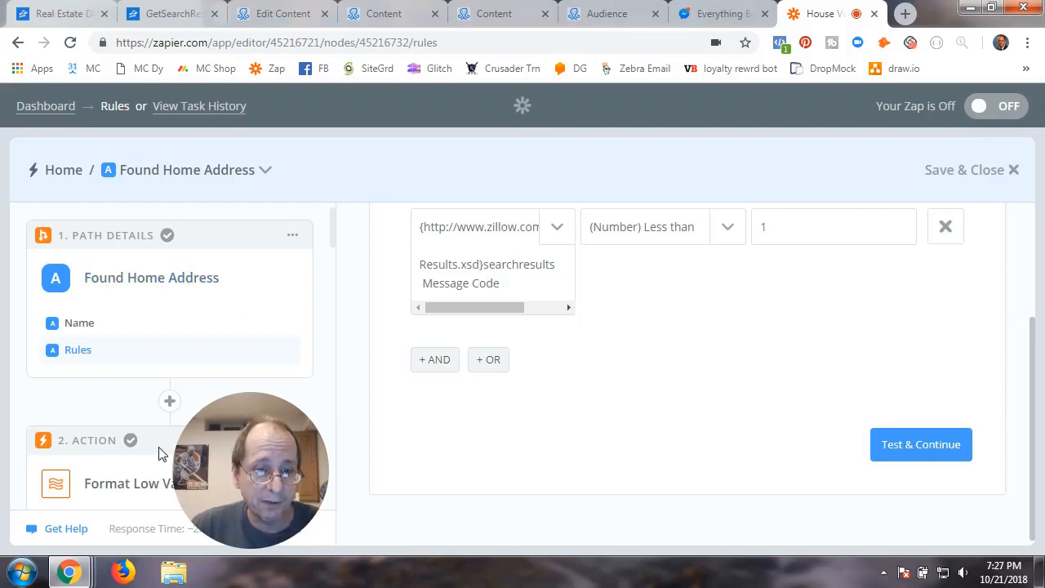
{"action": "mouse_move", "coordinate": [235, 453]}
{"action": "left_click_drag", "start_coordinate": [235, 453], "coordinate": [649, 423]}
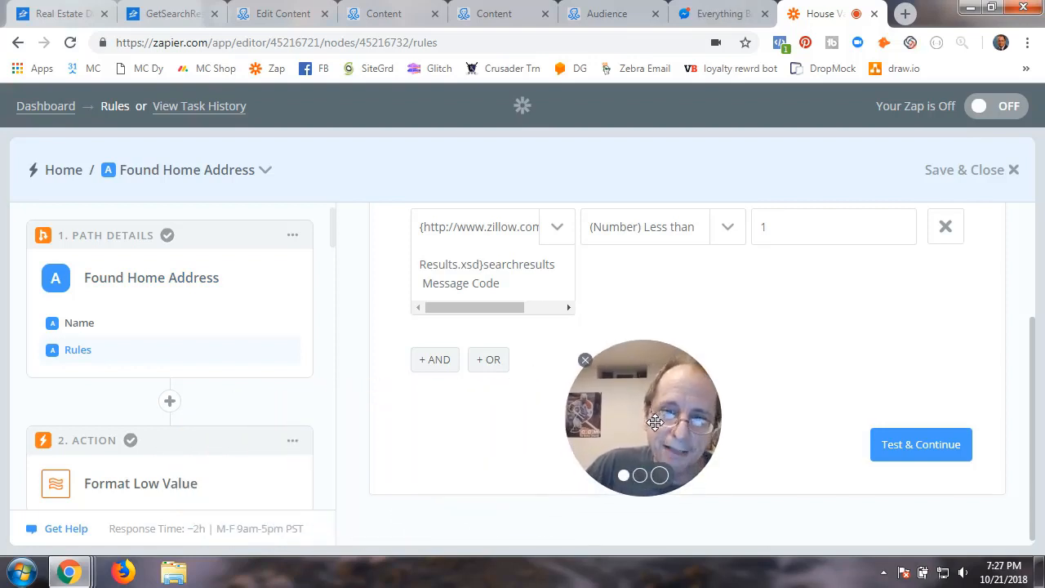
Test Path A's rule against sample data and close the rules editor
{"action": "left_click", "coordinate": [881, 444]}
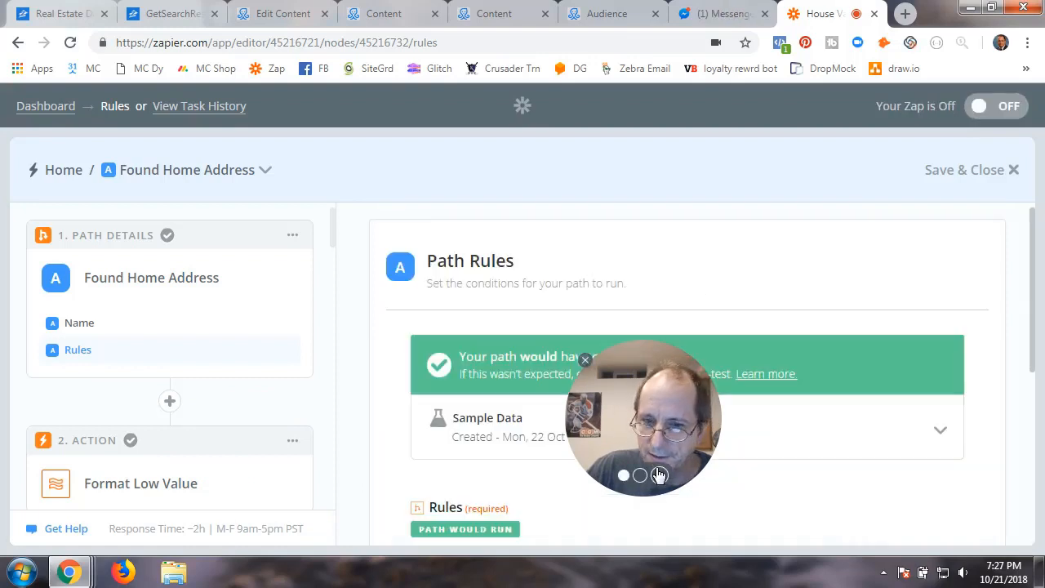
{"action": "left_click_drag", "start_coordinate": [635, 419], "coordinate": [695, 220]}
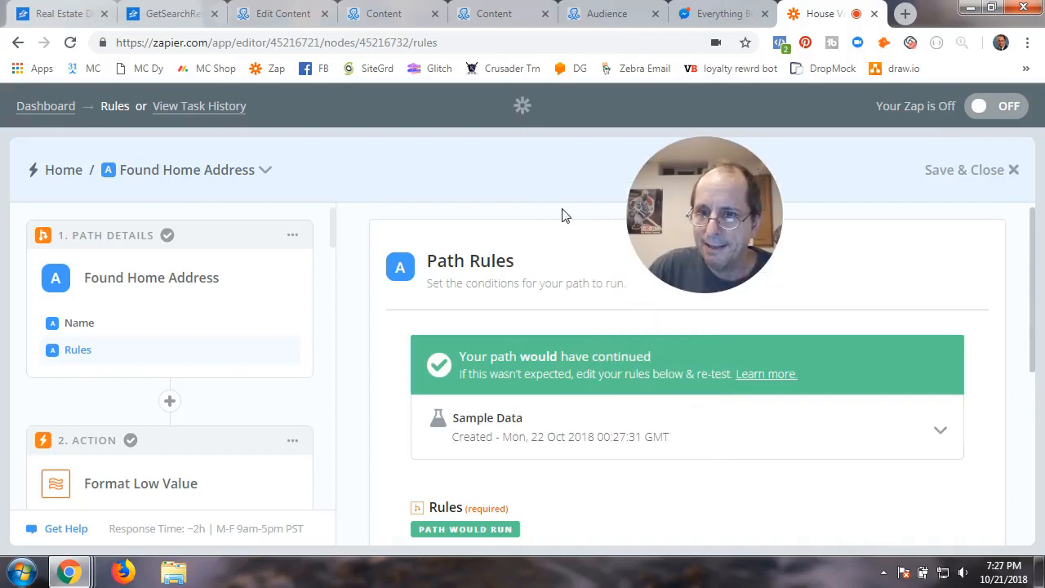
{"action": "scroll", "coordinate": [431, 464], "scroll_direction": "down", "scroll_amount": 2}
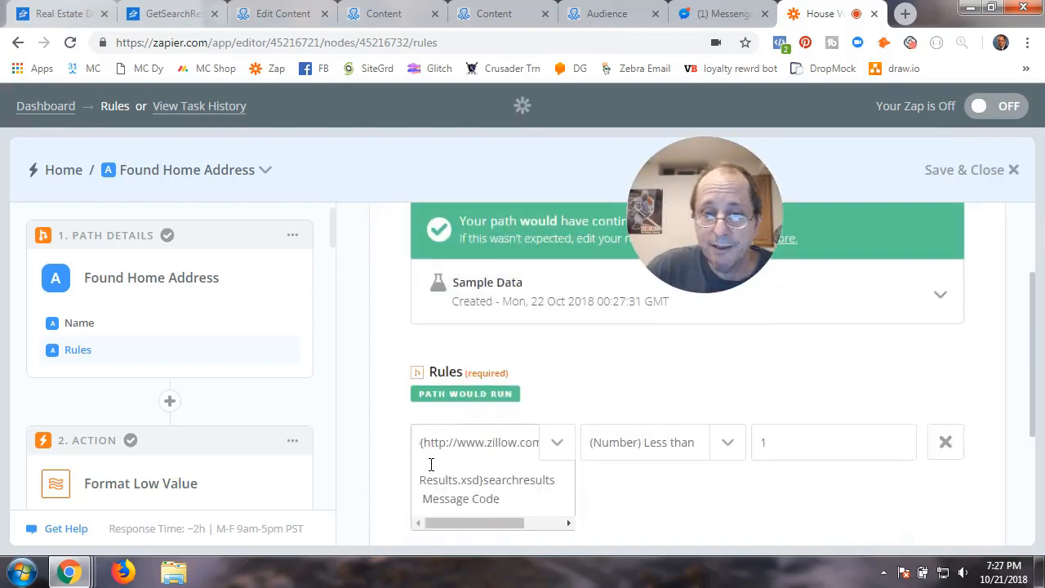
{"action": "scroll", "coordinate": [428, 463], "scroll_direction": "down", "scroll_amount": 2}
{"action": "scroll", "coordinate": [817, 482], "scroll_direction": "down", "scroll_amount": 1}
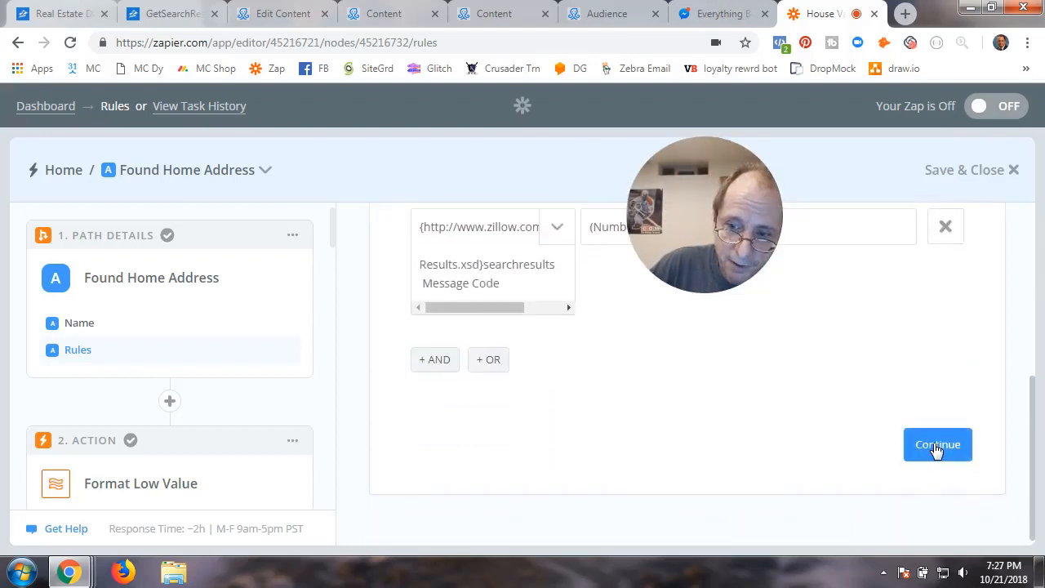
{"action": "left_click", "coordinate": [937, 446]}
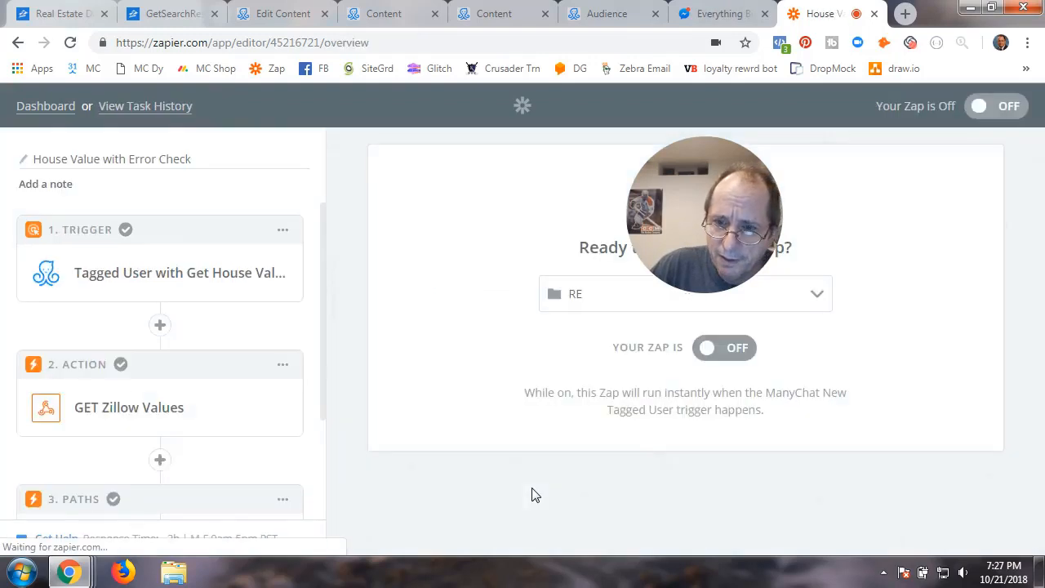
Reopen Path A to show its Format Low Value and Format High Value actions
{"action": "scroll", "coordinate": [232, 455], "scroll_direction": "down", "scroll_amount": 2}
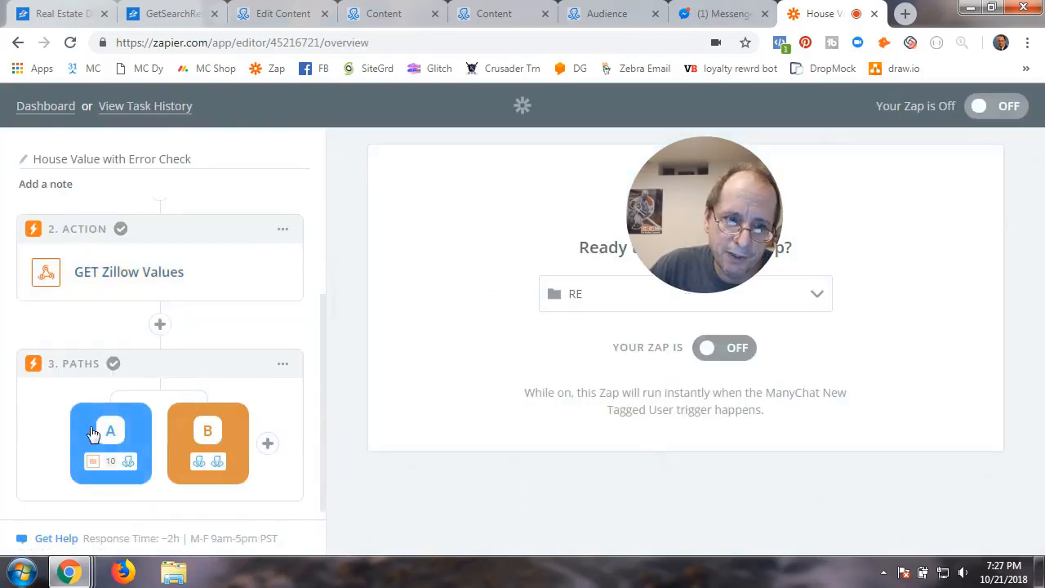
{"action": "left_click", "coordinate": [109, 451]}
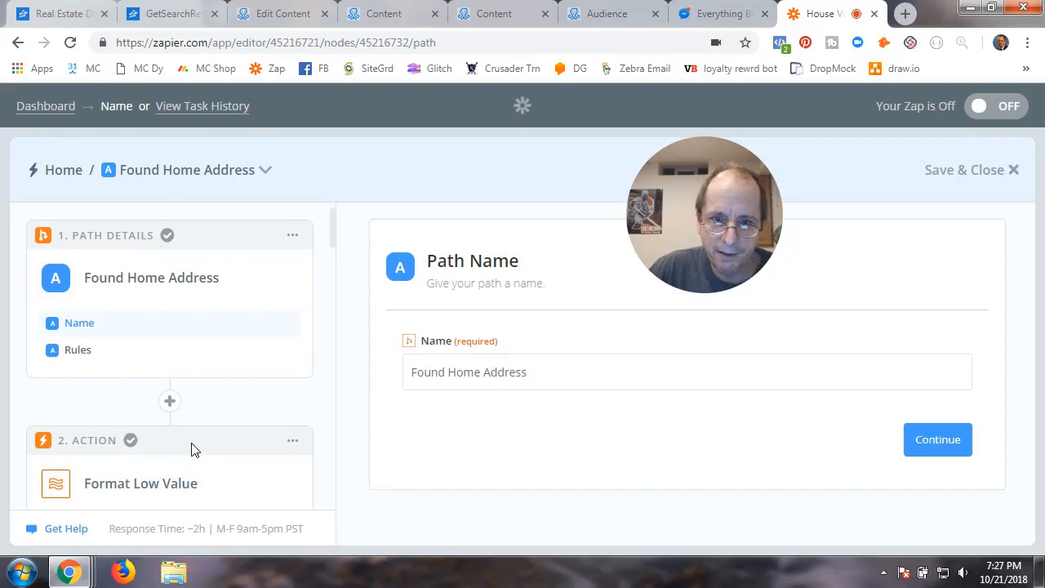
{"action": "scroll", "coordinate": [249, 409], "scroll_direction": "down", "scroll_amount": 2}
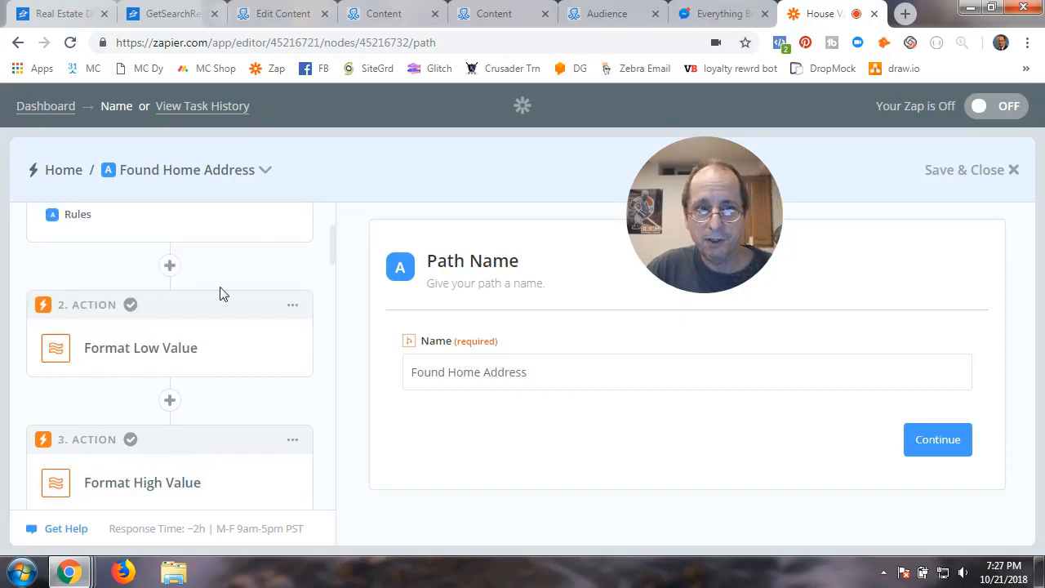
Add a Formatter by Zapier action step to Path A, then delete it as unneeded
{"action": "left_click", "coordinate": [172, 267]}
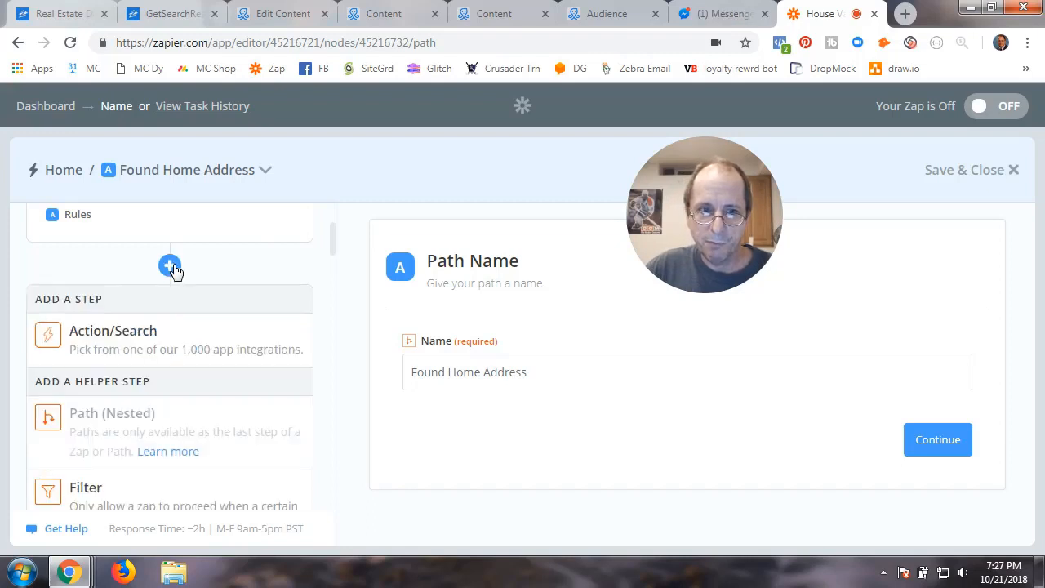
{"action": "left_click", "coordinate": [136, 347]}
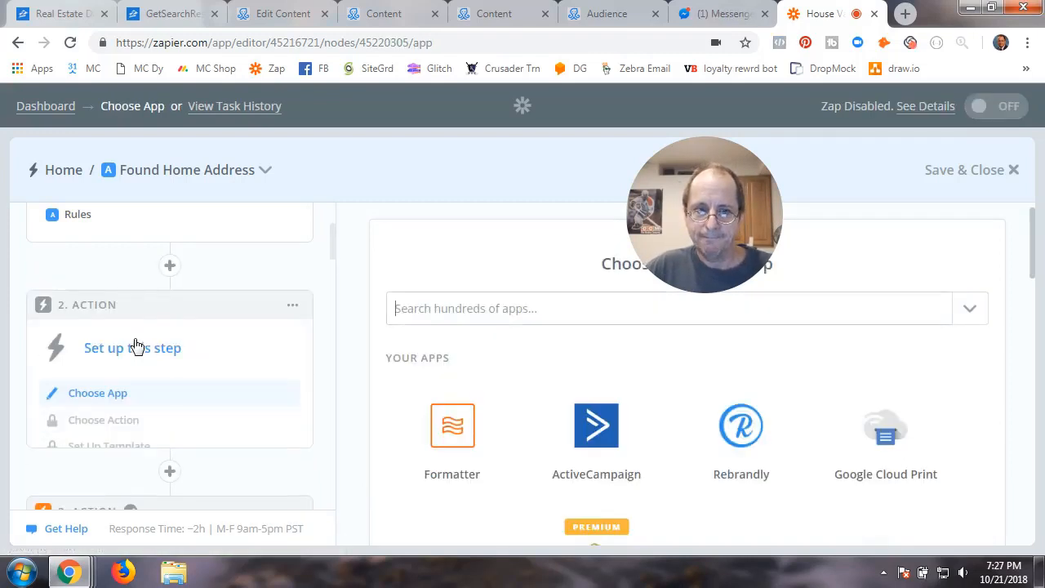
{"action": "left_click", "coordinate": [415, 311]}
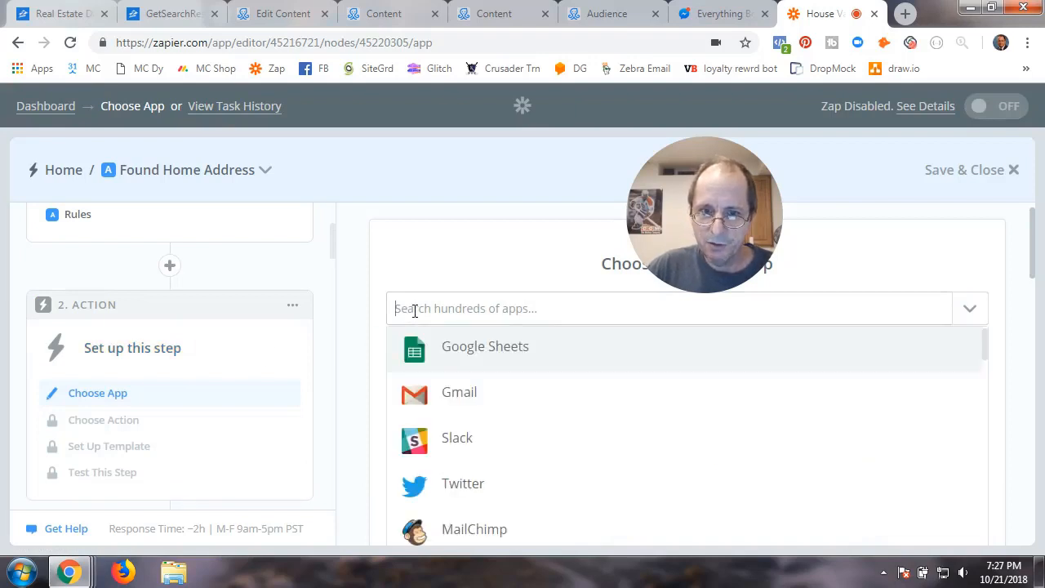
{"action": "type", "text": "for"}
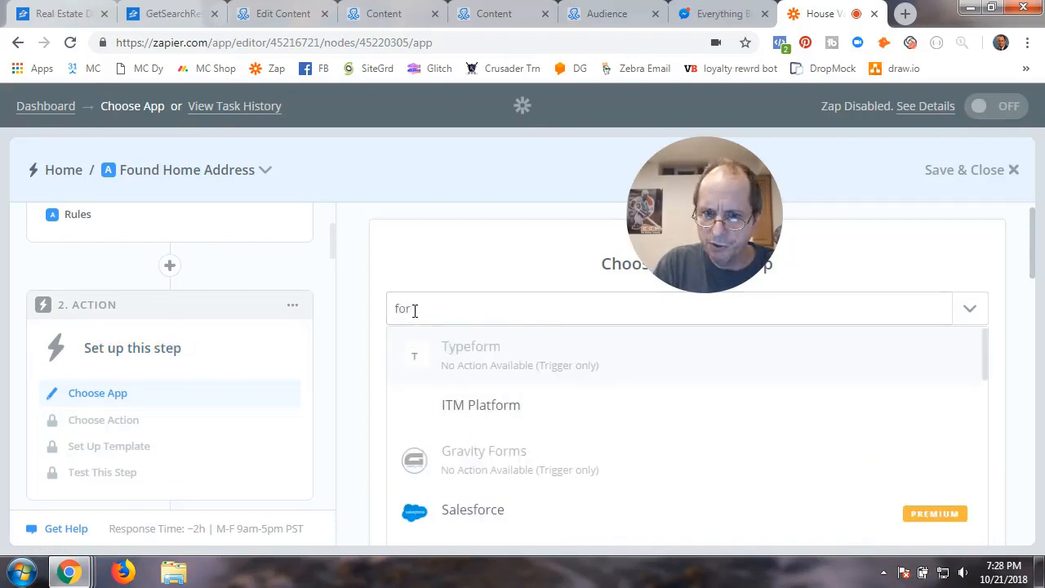
{"action": "type", "text": "ma"}
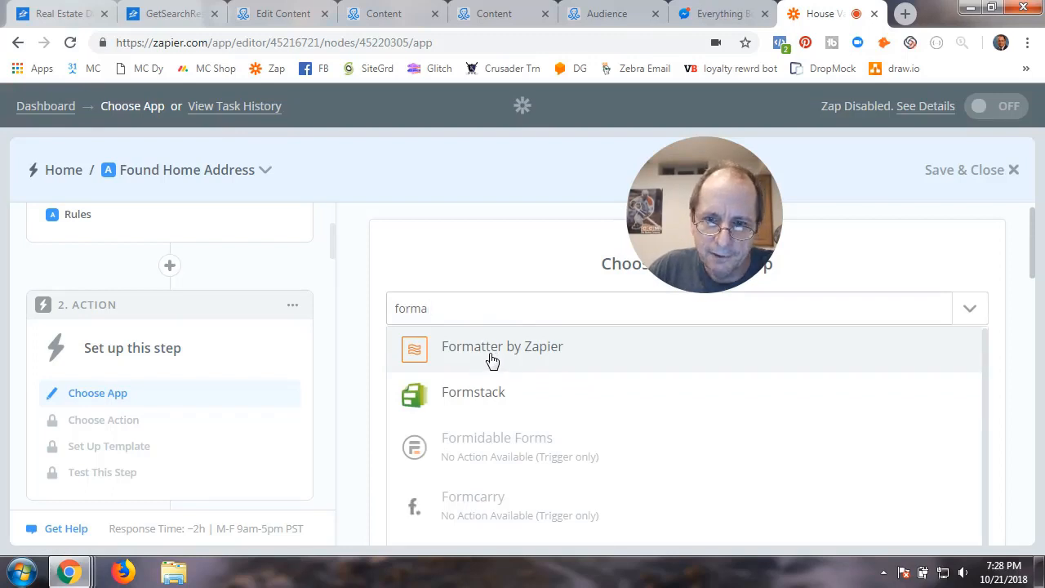
{"action": "left_click", "coordinate": [492, 361]}
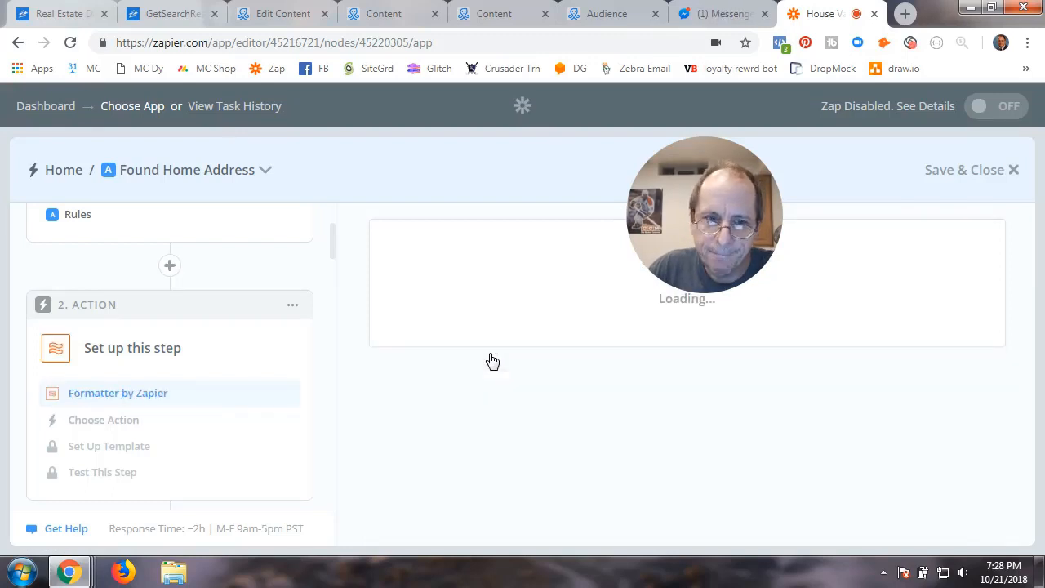
{"action": "left_click", "coordinate": [293, 309]}
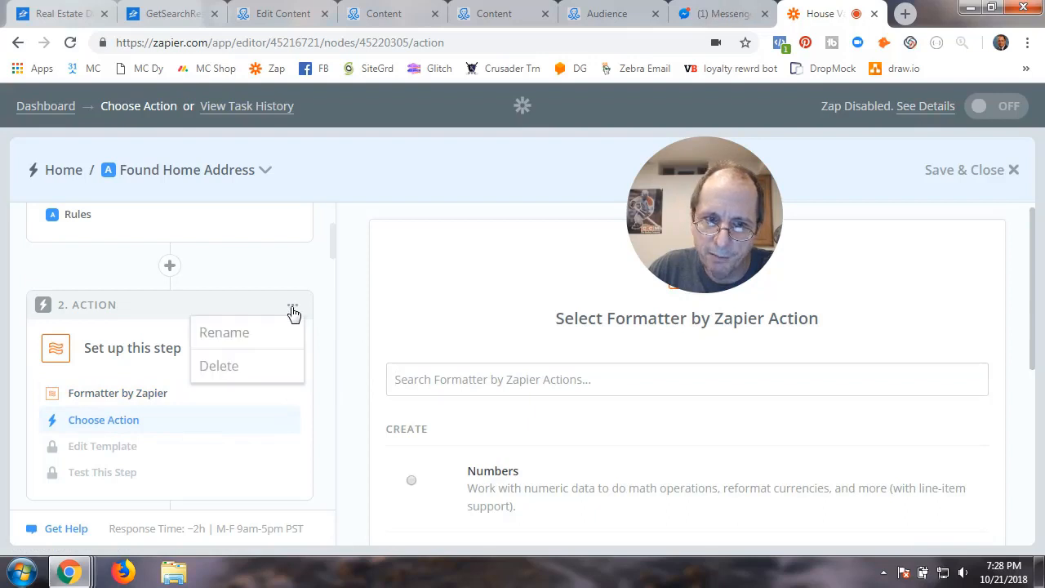
{"action": "left_click", "coordinate": [238, 370]}
{"action": "left_click", "coordinate": [238, 367]}
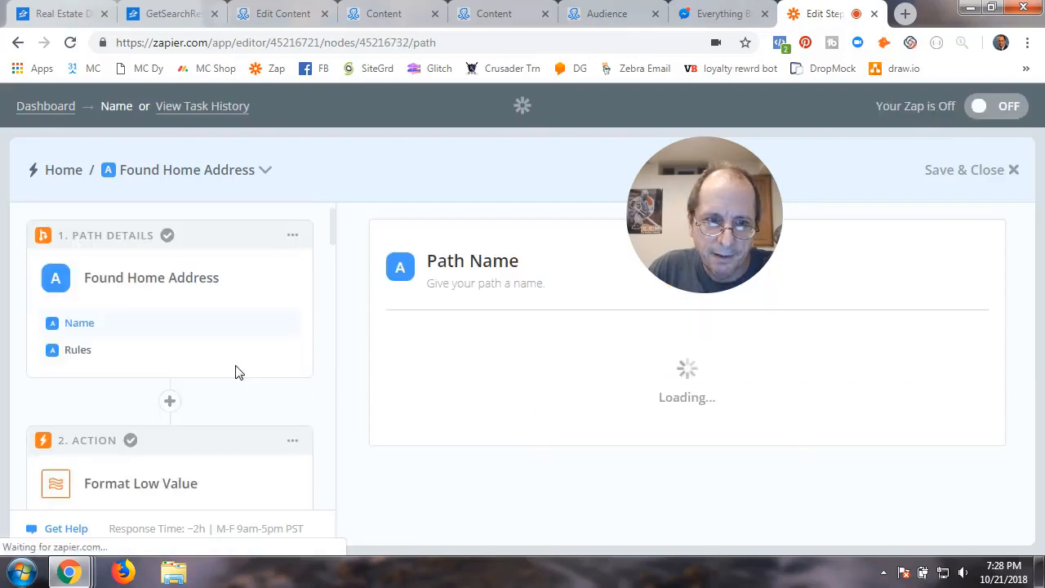
Bring up the Format Low Value step's app settings
{"action": "scroll", "coordinate": [188, 367], "scroll_direction": "down", "scroll_amount": 8}
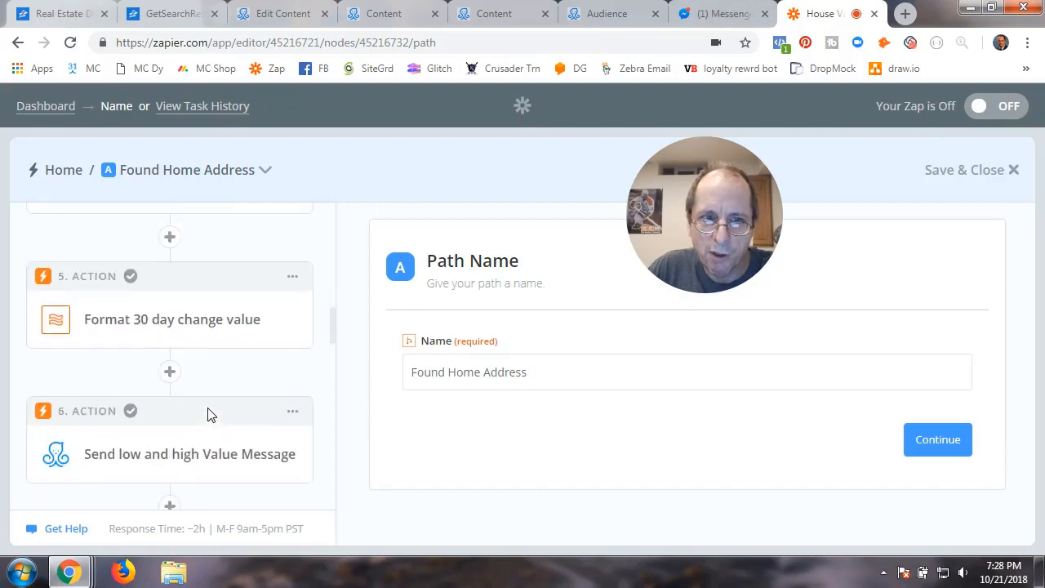
{"action": "scroll", "coordinate": [207, 415], "scroll_direction": "up", "scroll_amount": 8}
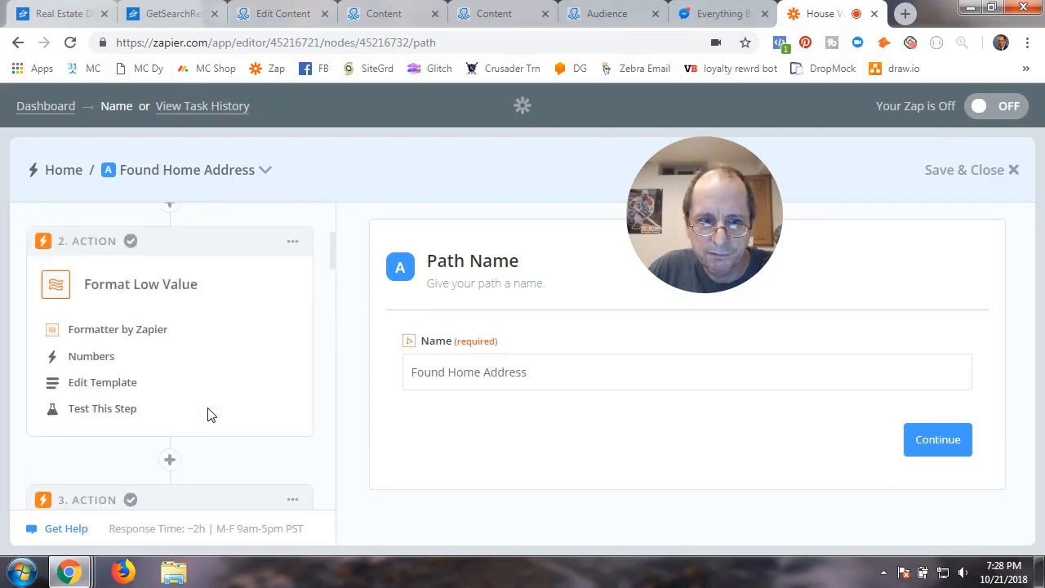
{"action": "left_click", "coordinate": [117, 395]}
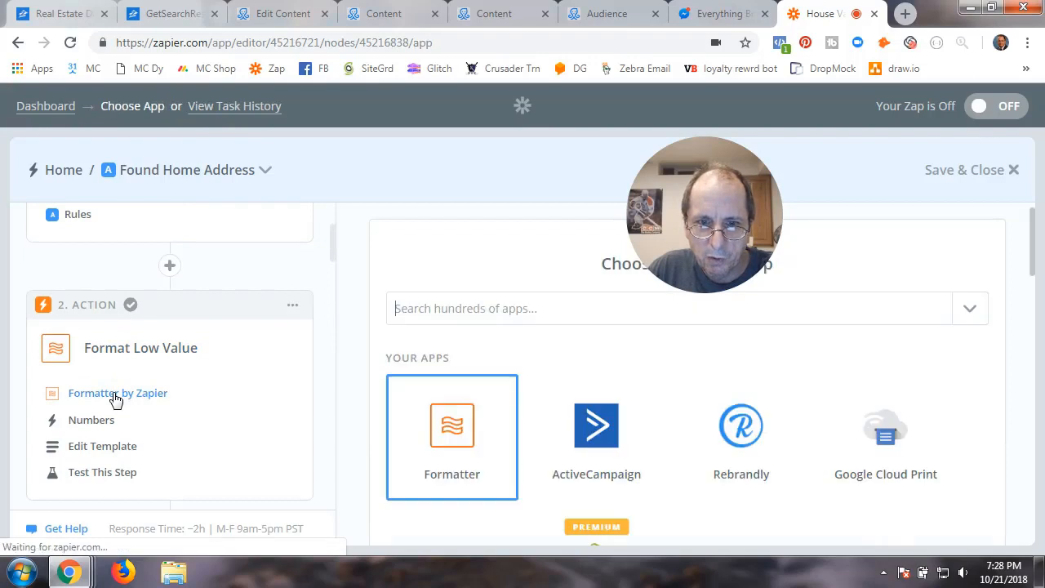
Keep Formatter by Zapier with the Numbers action for Format Low Value
{"action": "left_click", "coordinate": [464, 431]}
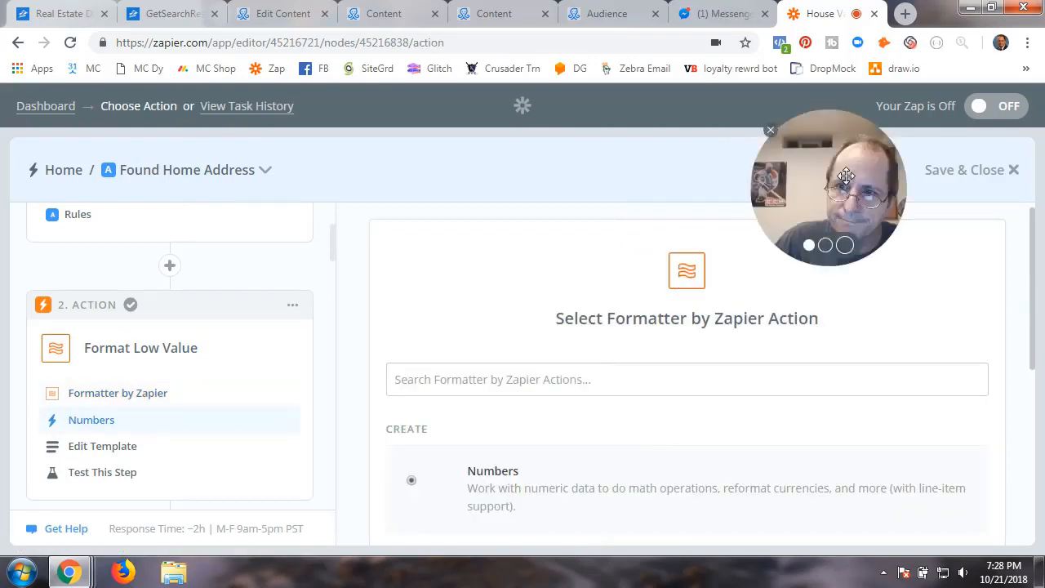
{"action": "scroll", "coordinate": [571, 457], "scroll_direction": "down", "scroll_amount": 2}
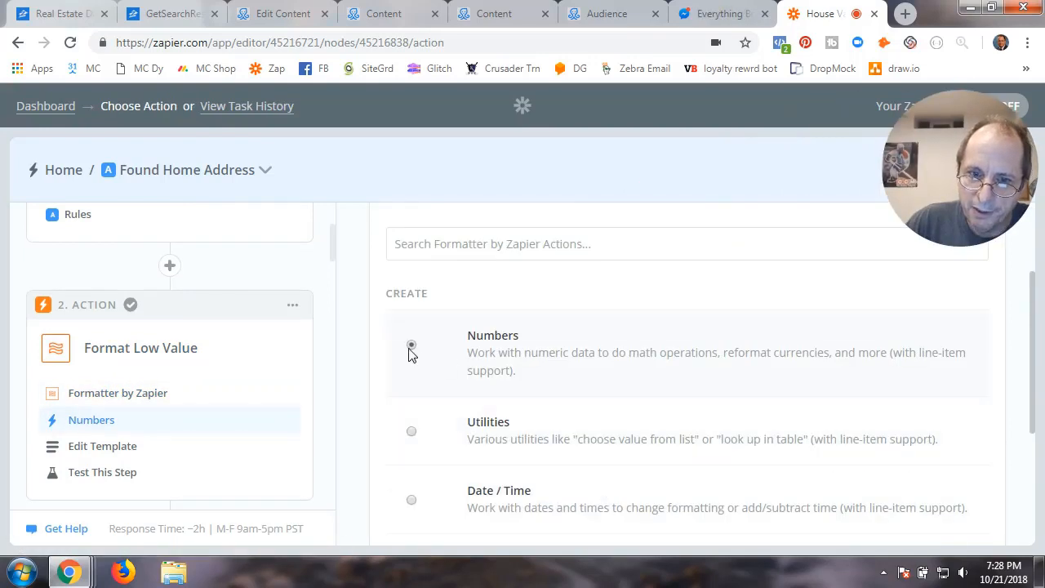
{"action": "scroll", "coordinate": [523, 367], "scroll_direction": "down", "scroll_amount": 2}
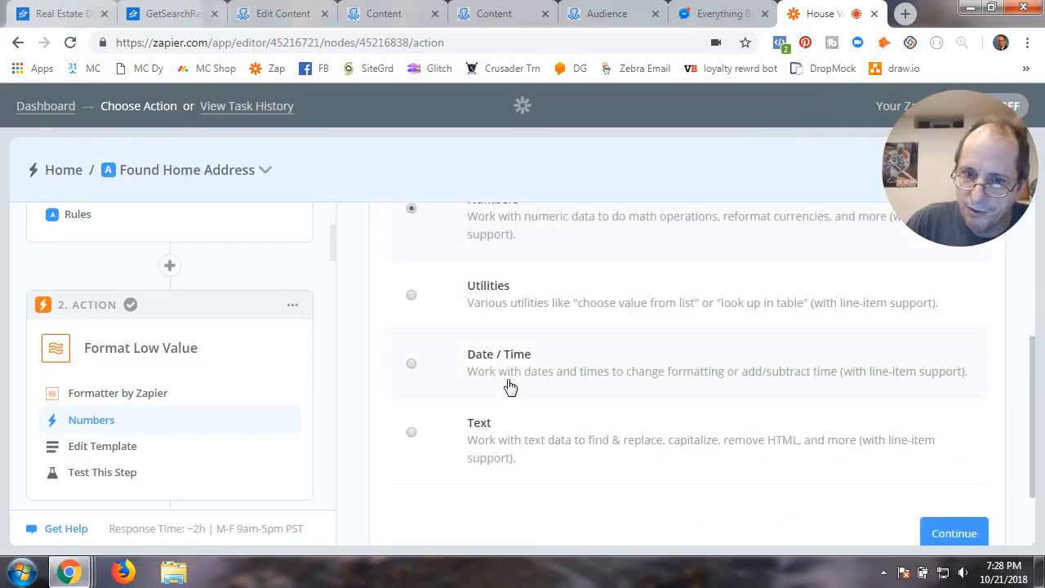
{"action": "left_click", "coordinate": [945, 535]}
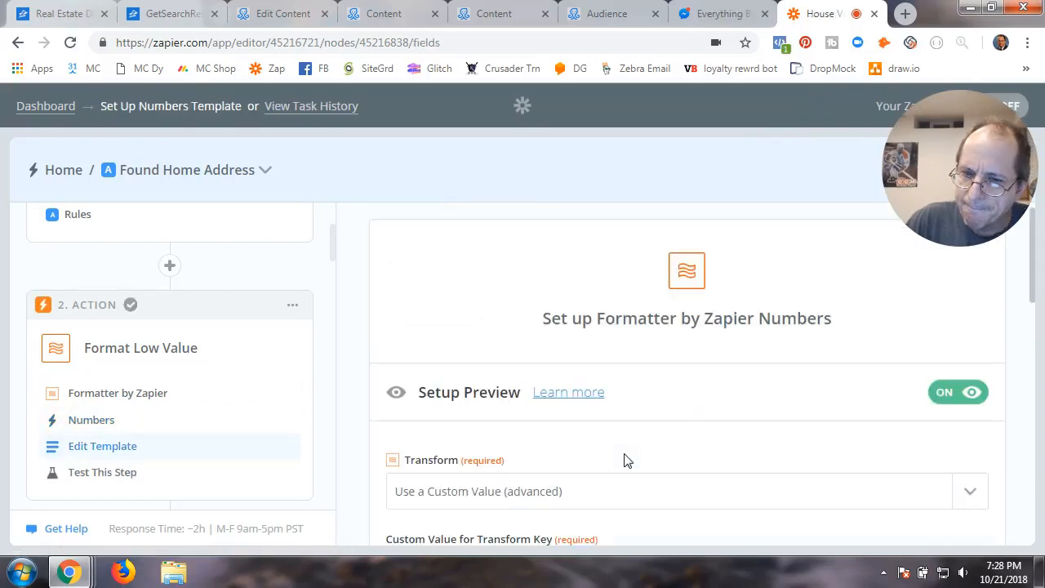
{"action": "scroll", "coordinate": [624, 461], "scroll_direction": "down", "scroll_amount": 2}
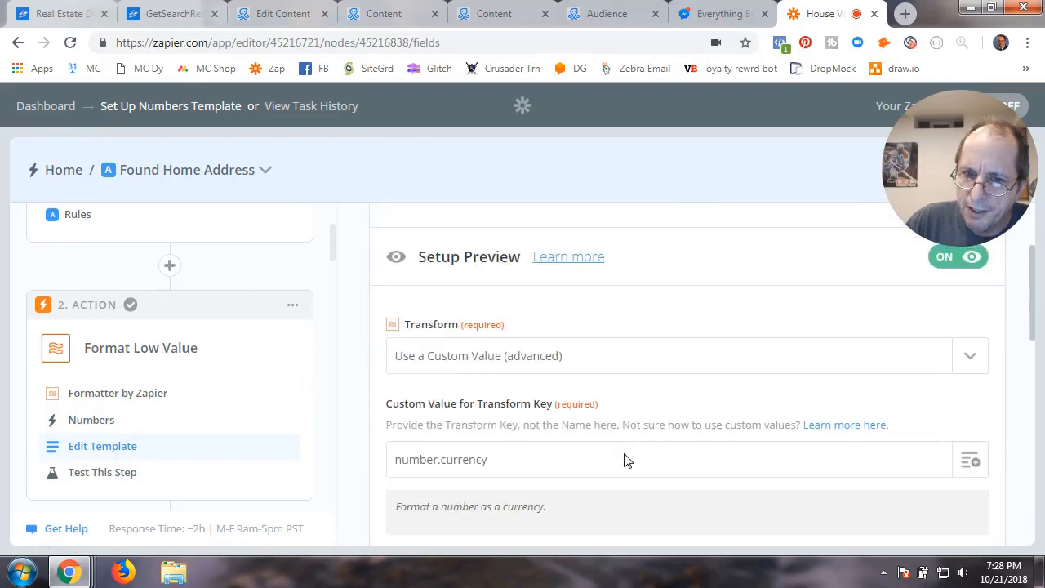
{"action": "scroll", "coordinate": [624, 462], "scroll_direction": "down", "scroll_amount": 2}
{"action": "scroll", "coordinate": [624, 462], "scroll_direction": "up", "scroll_amount": 2}
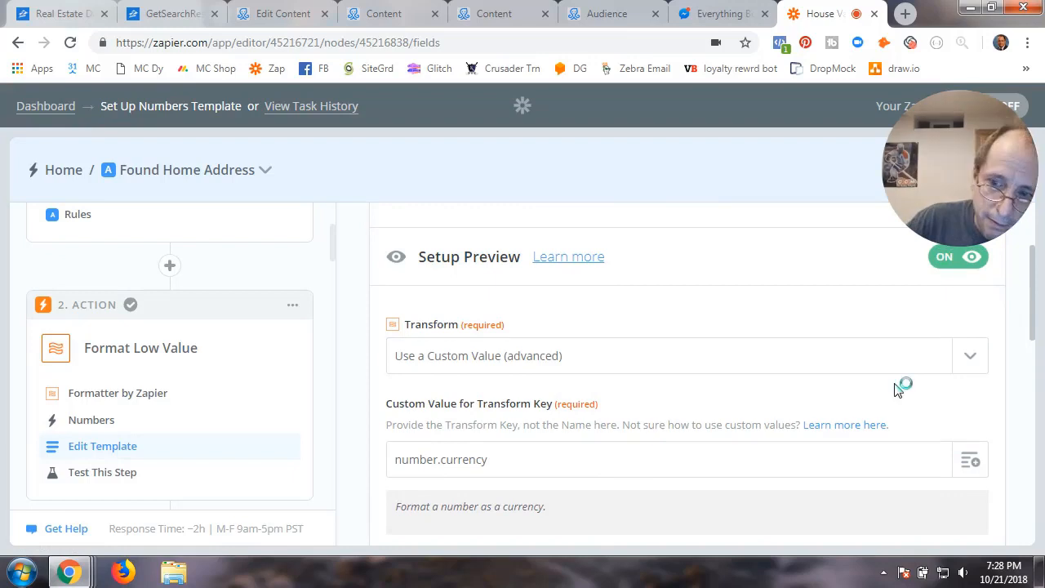
Switch the Numbers transform to Format Currency
{"action": "left_click", "coordinate": [968, 357]}
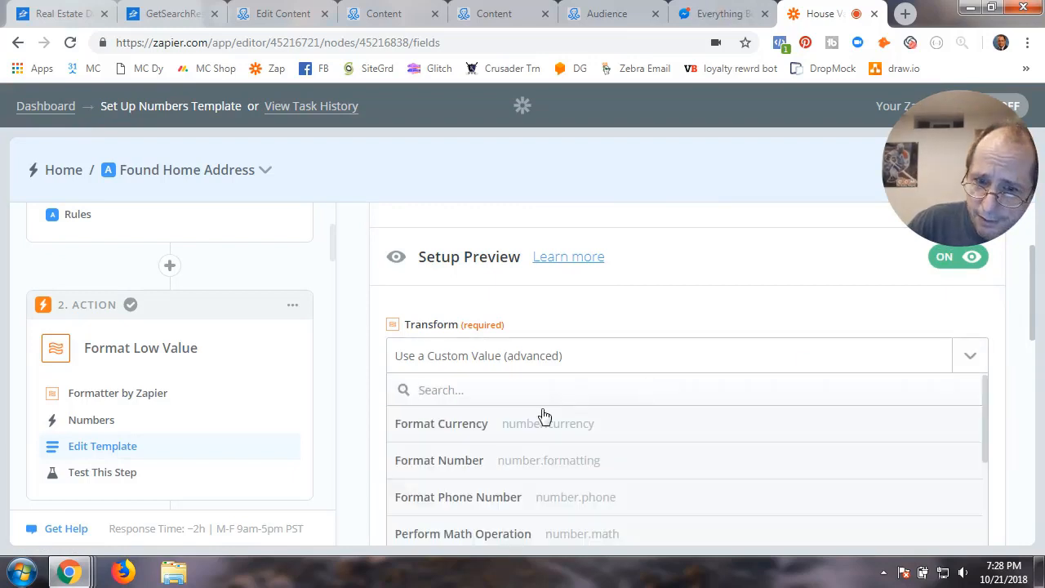
{"action": "left_click", "coordinate": [454, 433]}
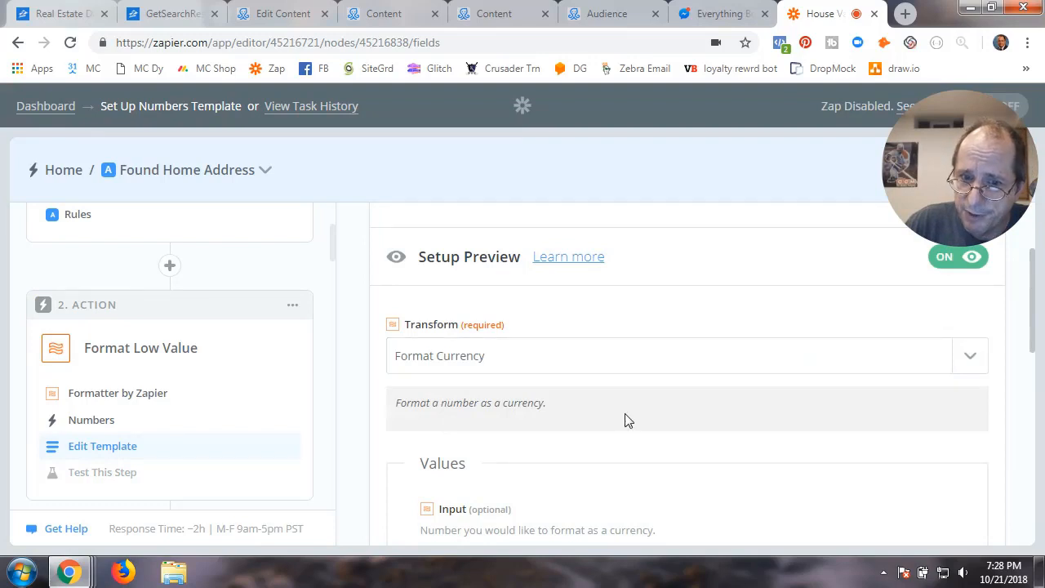
{"action": "scroll", "coordinate": [626, 420], "scroll_direction": "down", "scroll_amount": 2}
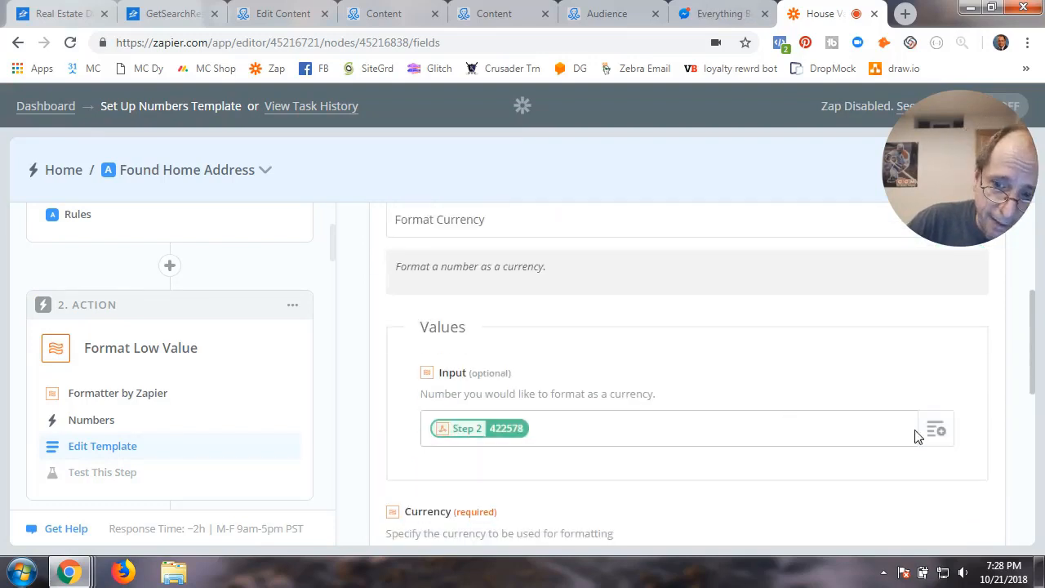
{"action": "scroll", "coordinate": [814, 357], "scroll_direction": "down", "scroll_amount": 2}
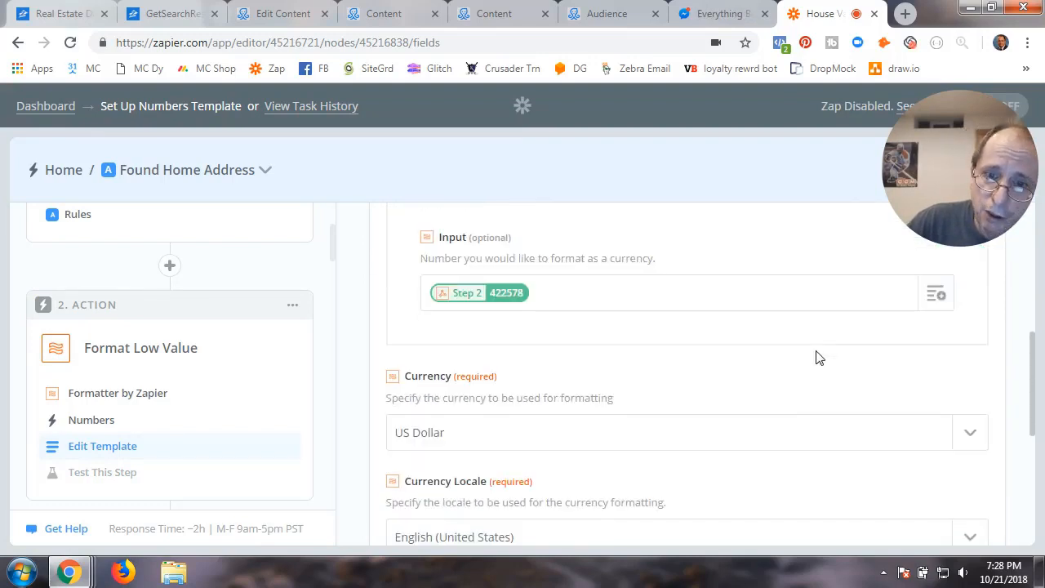
{"action": "left_click", "coordinate": [935, 296]}
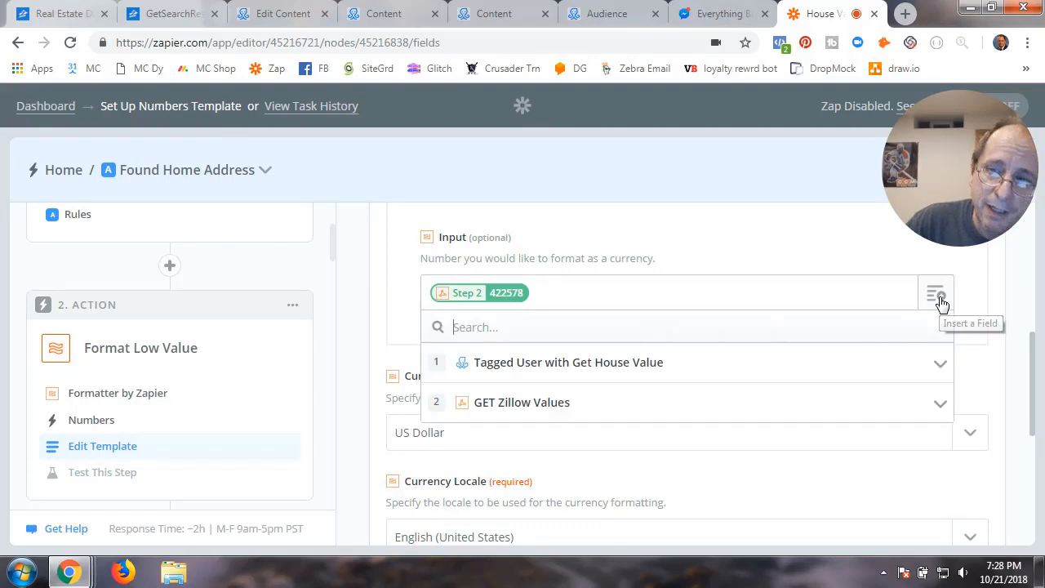
Insert the GET Zillow Values Zestimate Valuation Range Low (422578) as Input, removing the duplicate token
{"action": "left_click", "coordinate": [510, 404]}
{"action": "scroll", "coordinate": [550, 469], "scroll_direction": "down", "scroll_amount": 2}
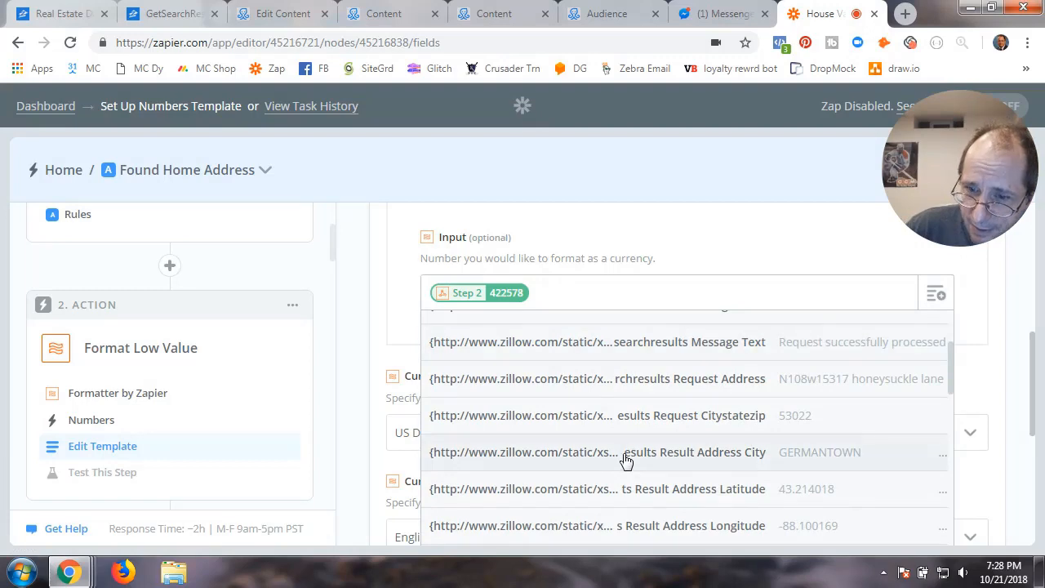
{"action": "scroll", "coordinate": [625, 461], "scroll_direction": "down", "scroll_amount": 5}
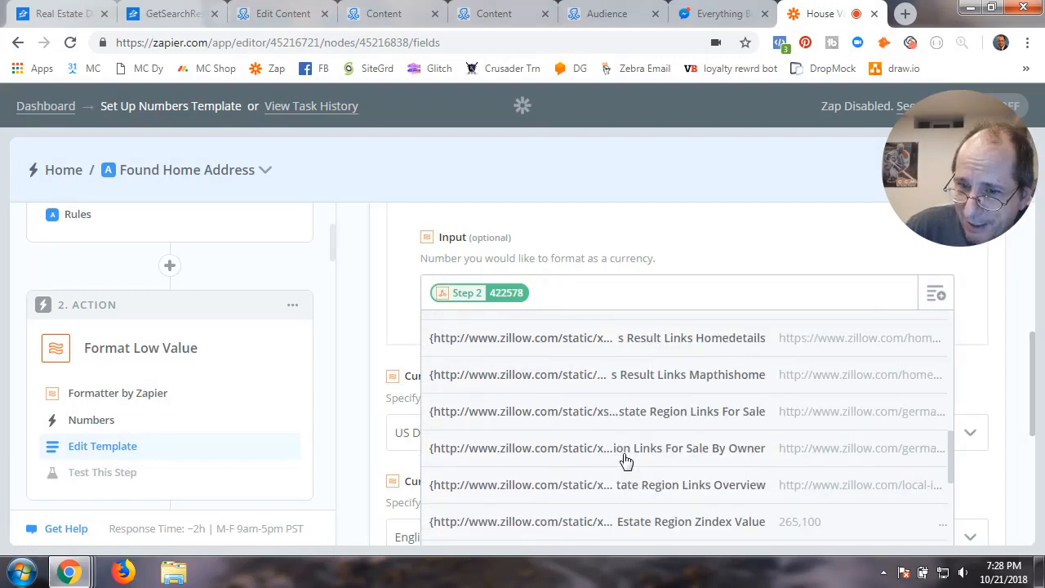
{"action": "scroll", "coordinate": [626, 461], "scroll_direction": "down", "scroll_amount": 2}
{"action": "scroll", "coordinate": [626, 460], "scroll_direction": "down", "scroll_amount": 2}
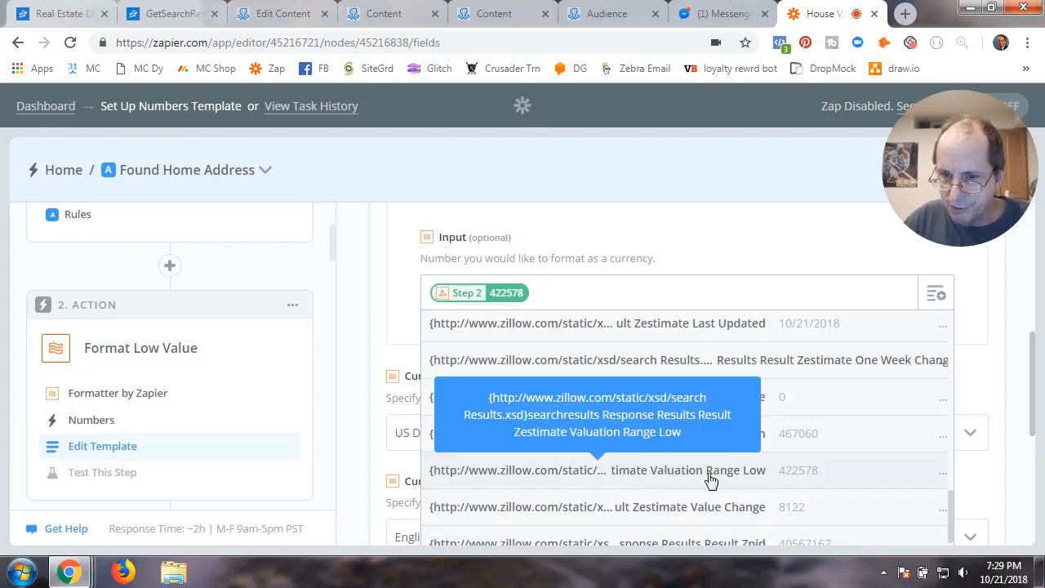
{"action": "left_click", "coordinate": [682, 471]}
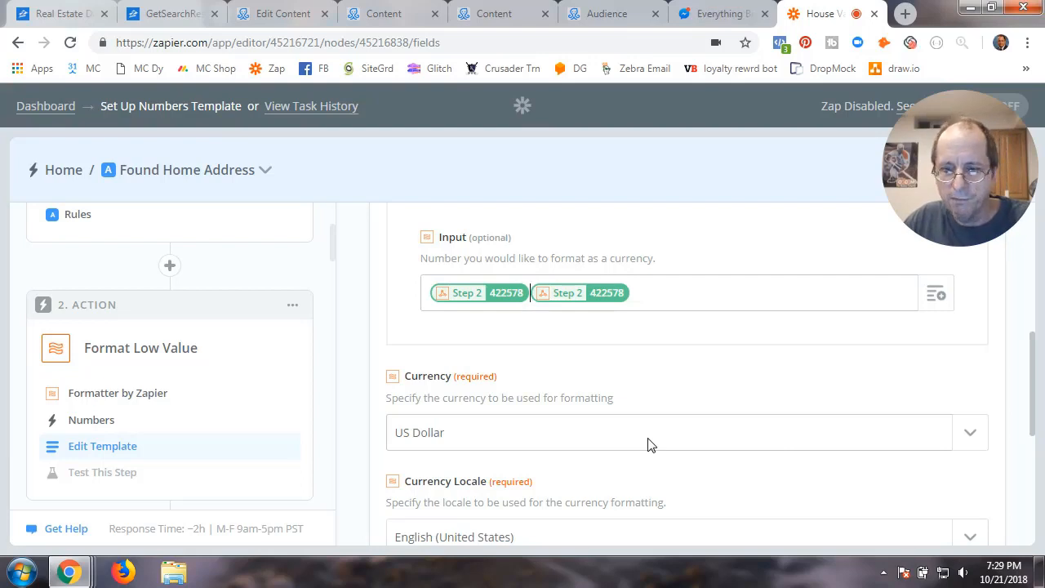
{"action": "key", "text": "BackSpace"}
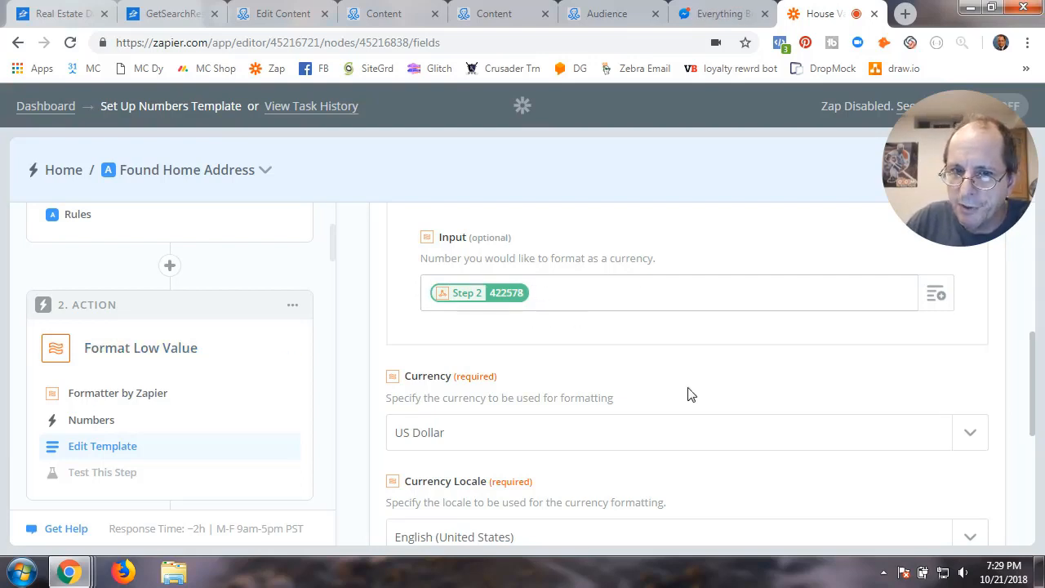
{"action": "scroll", "coordinate": [660, 408], "scroll_direction": "down", "scroll_amount": 2}
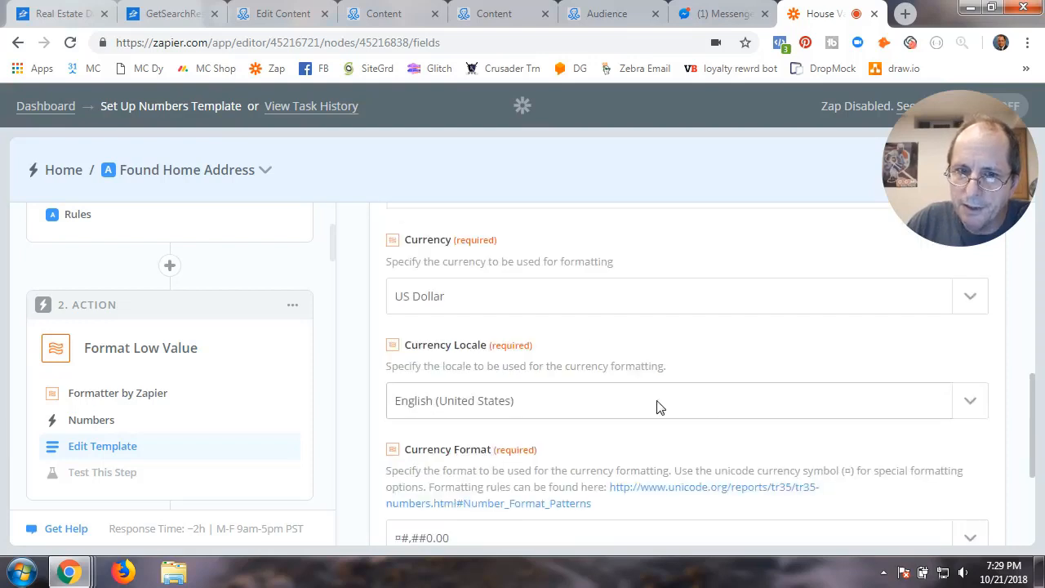
Use US Dollar, English (United States) locale and ¤#,##0.00 format, then test to get $422,578.00
{"action": "left_click", "coordinate": [686, 304]}
{"action": "left_click", "coordinate": [422, 365]}
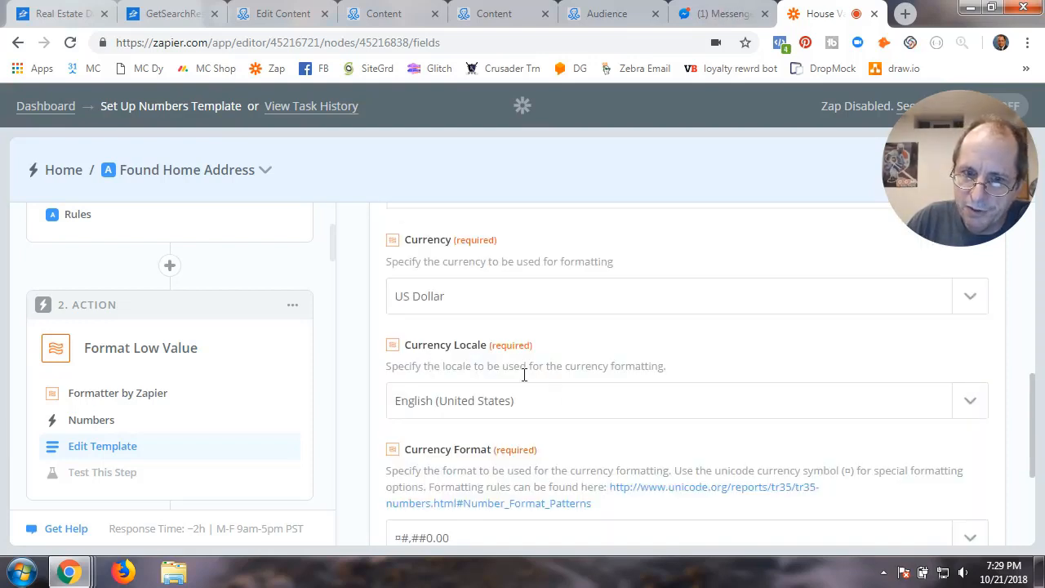
{"action": "left_click", "coordinate": [543, 408]}
{"action": "left_click", "coordinate": [491, 476]}
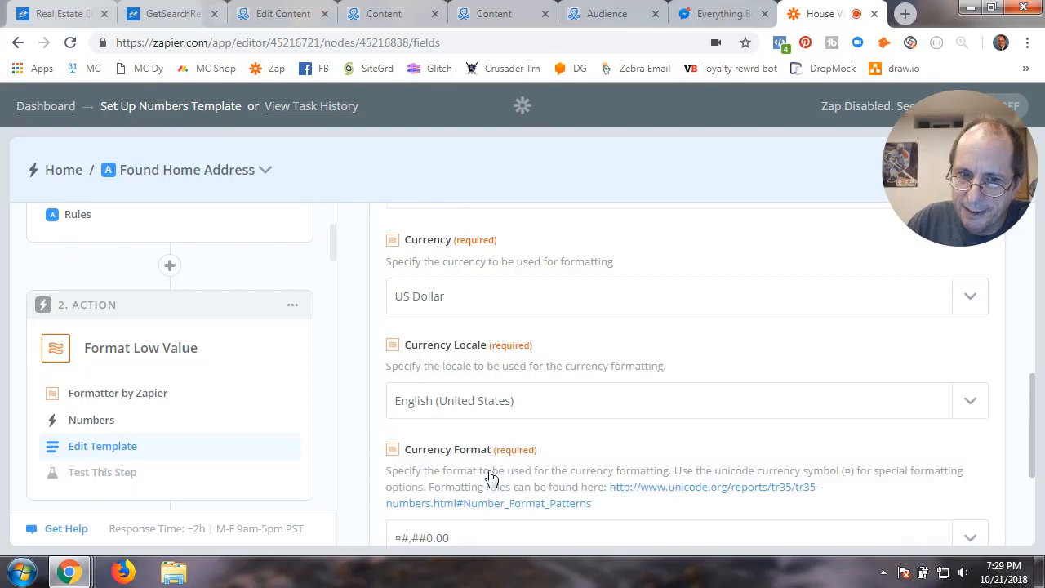
{"action": "scroll", "coordinate": [617, 457], "scroll_direction": "down", "scroll_amount": 2}
{"action": "left_click", "coordinate": [502, 411]}
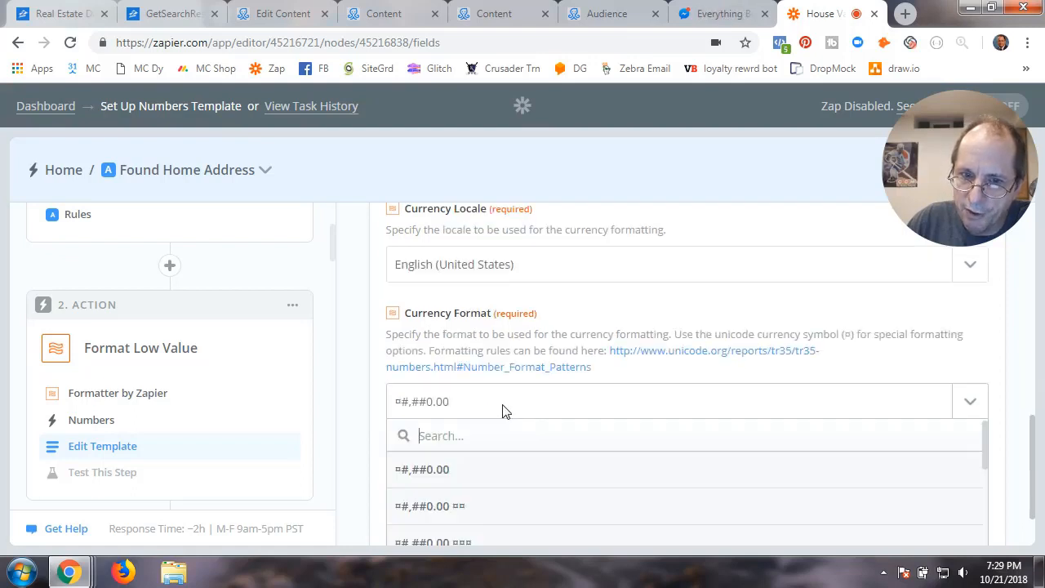
{"action": "left_click", "coordinate": [458, 477]}
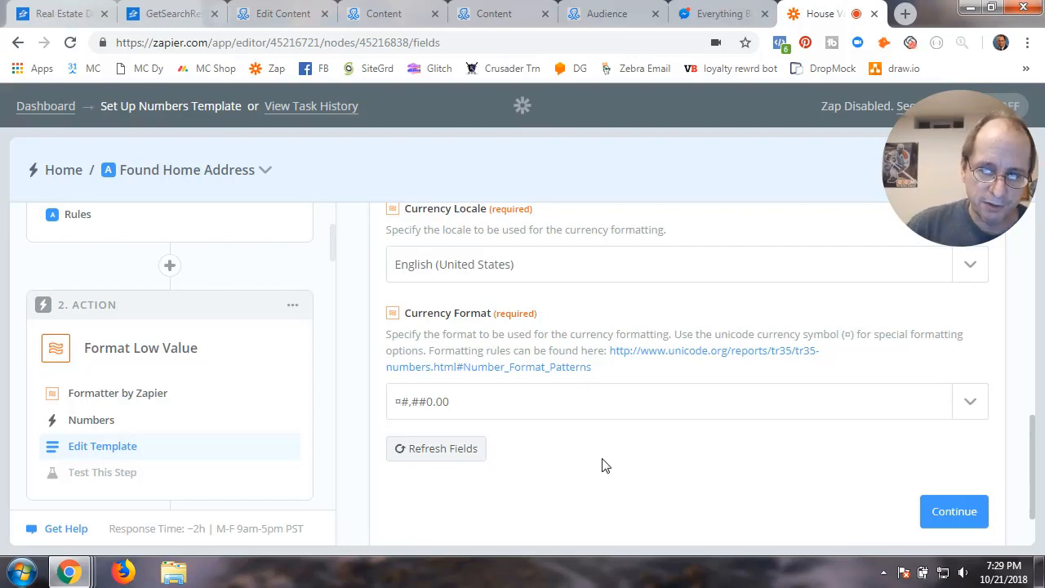
{"action": "left_click", "coordinate": [936, 512]}
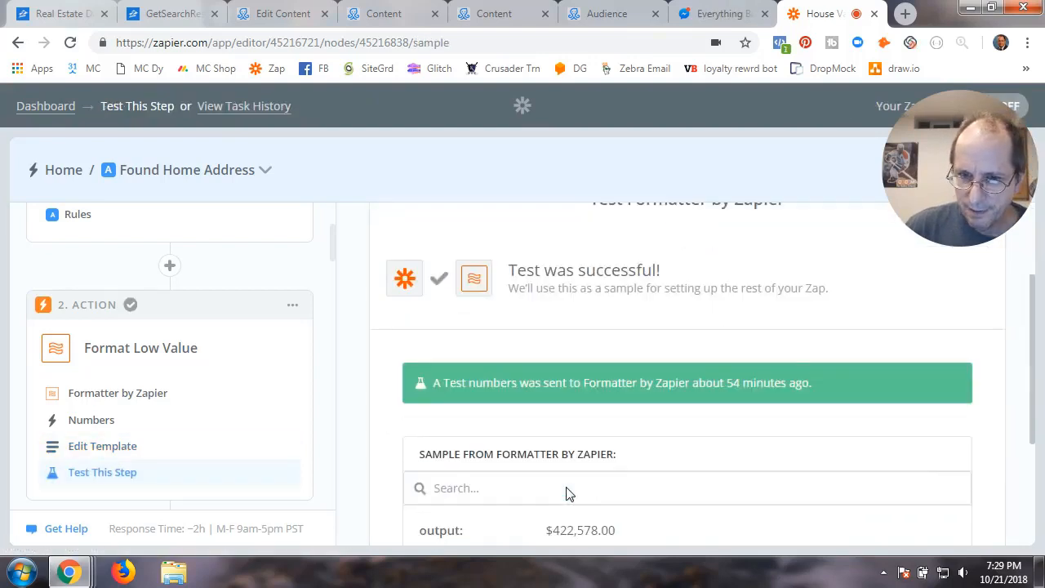
Close the Format Low Value test and reopen Path A to reach Format High Value
{"action": "left_click", "coordinate": [929, 414]}
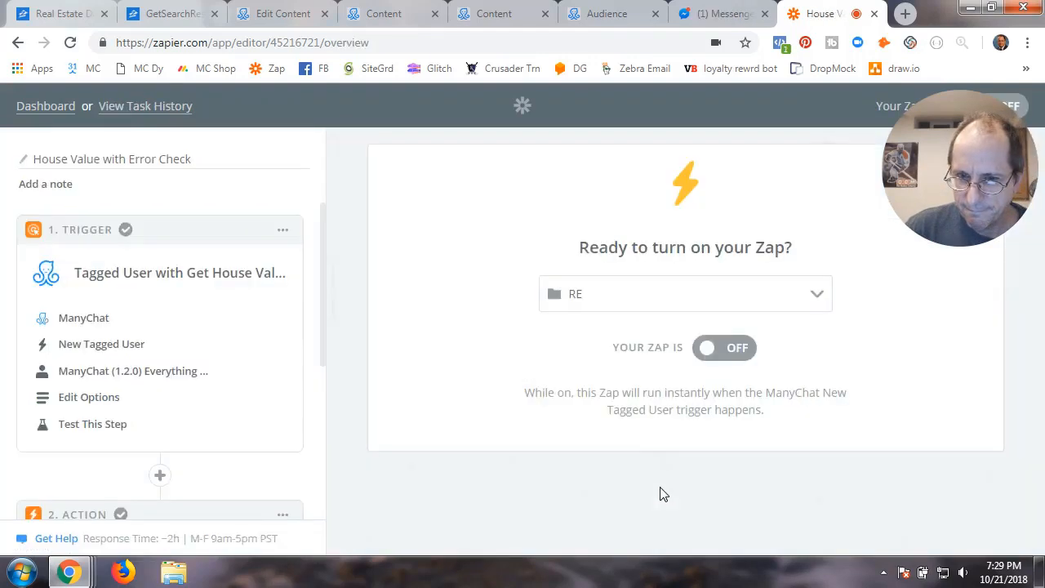
{"action": "scroll", "coordinate": [180, 437], "scroll_direction": "down", "scroll_amount": 1}
{"action": "scroll", "coordinate": [180, 437], "scroll_direction": "down", "scroll_amount": 2}
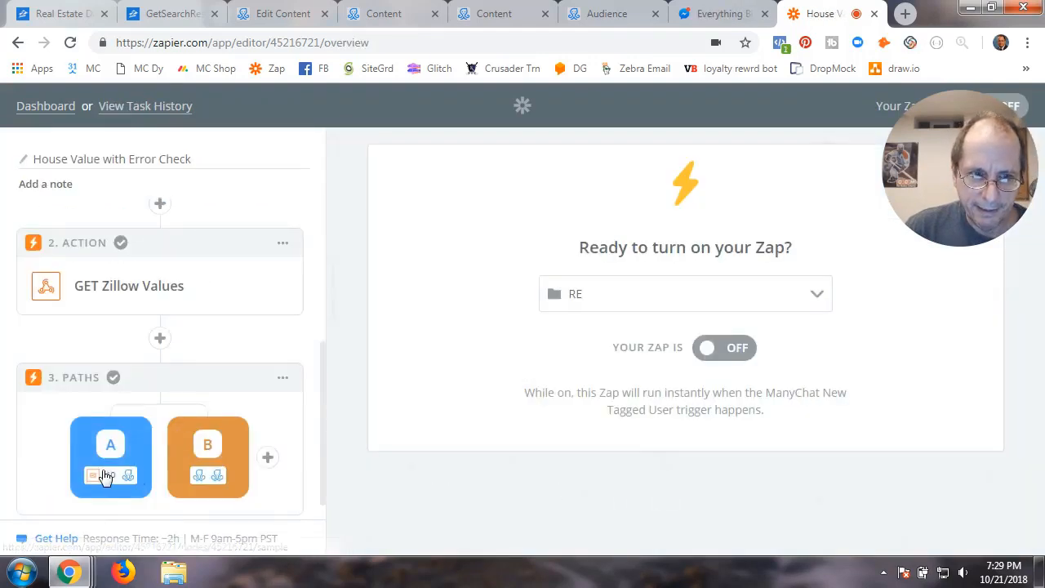
{"action": "left_click", "coordinate": [105, 473]}
{"action": "scroll", "coordinate": [173, 473], "scroll_direction": "down", "scroll_amount": 3}
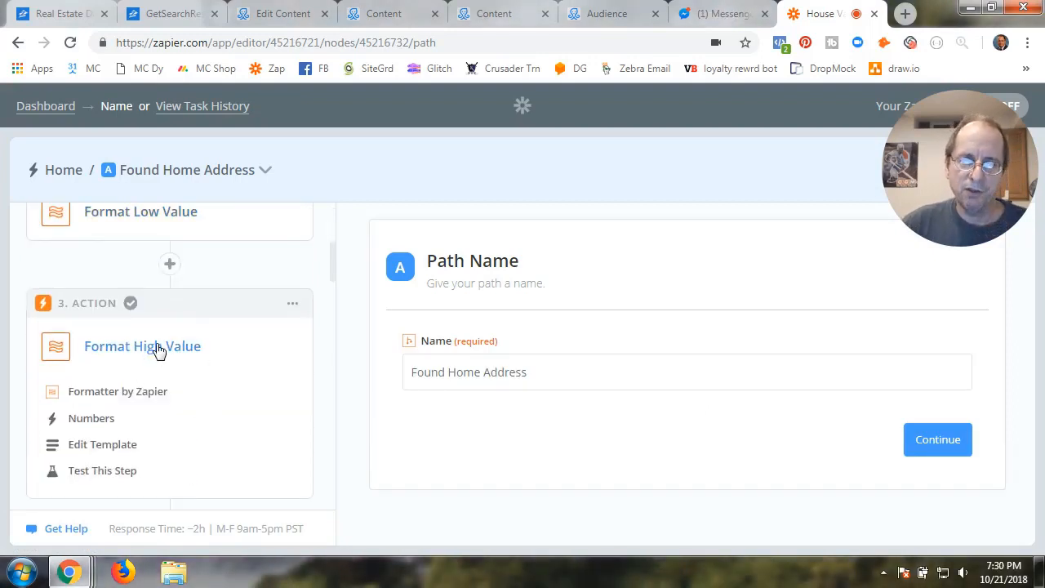
Make Format High Value a Formatter Numbers step using Format Currency on the 467060 value
{"action": "left_click", "coordinate": [105, 400]}
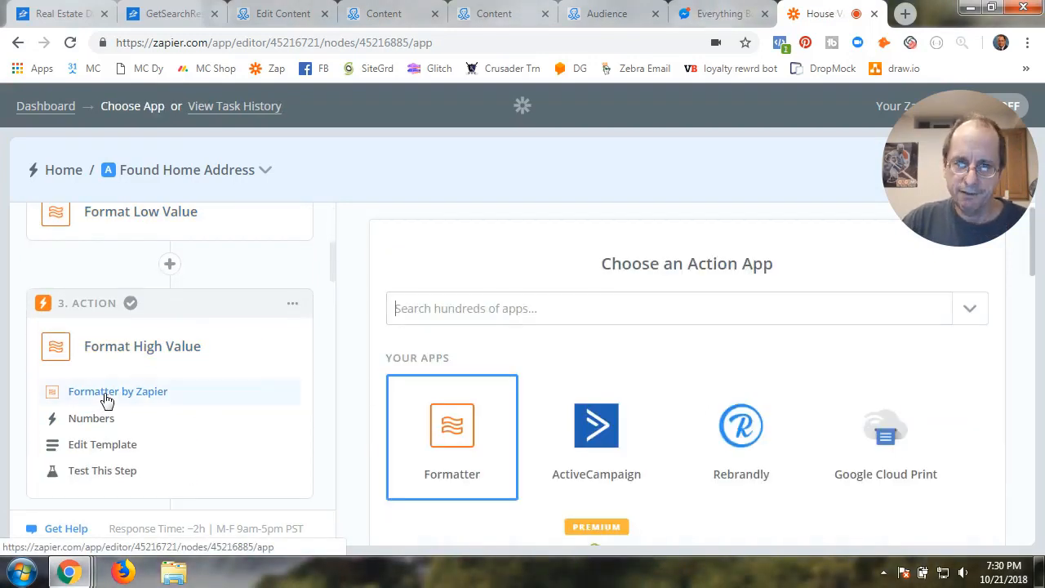
{"action": "left_click", "coordinate": [417, 421]}
{"action": "scroll", "coordinate": [457, 301], "scroll_direction": "down", "scroll_amount": 3}
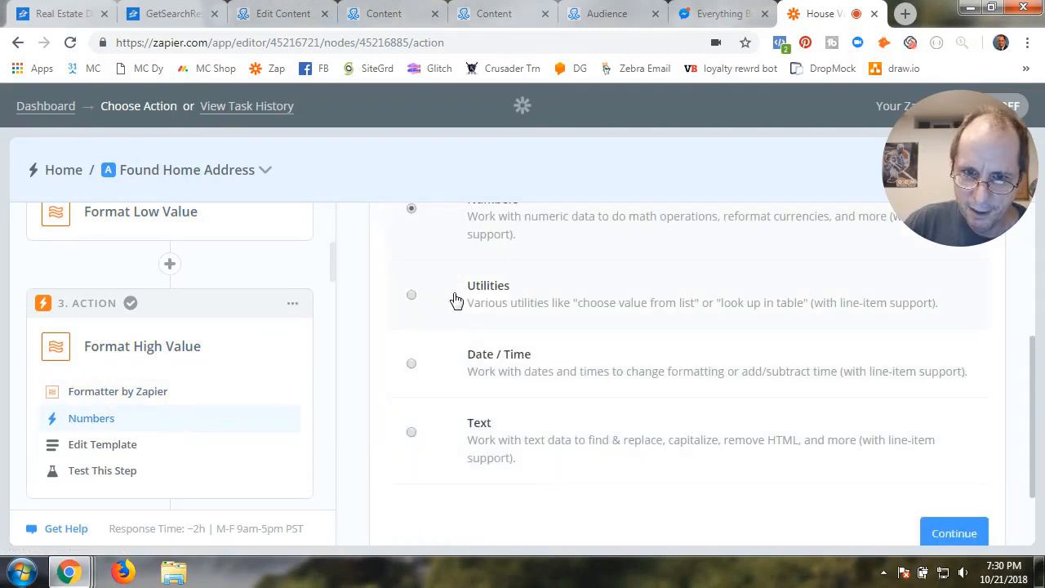
{"action": "left_click", "coordinate": [955, 534]}
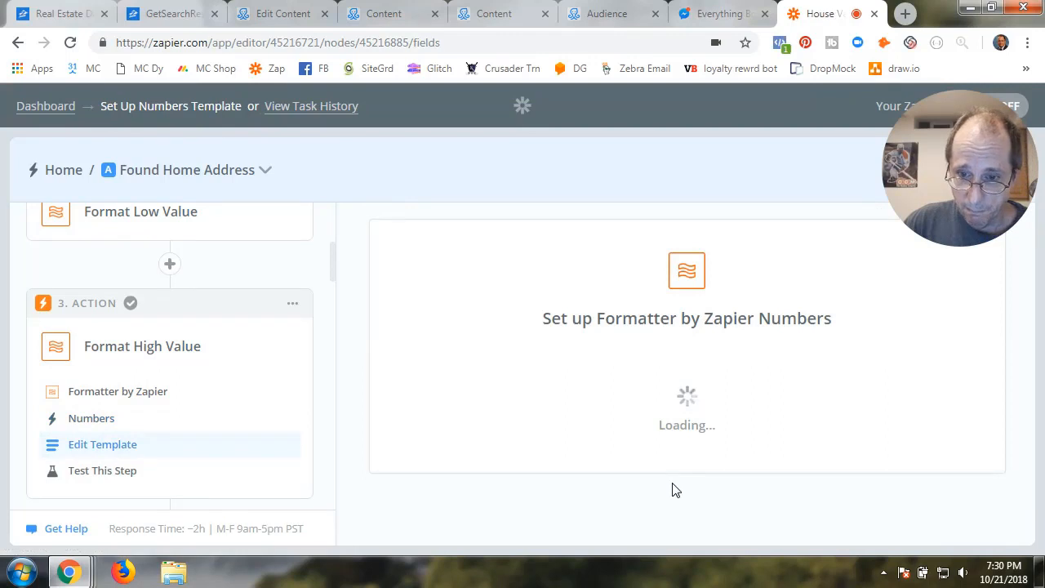
{"action": "scroll", "coordinate": [672, 482], "scroll_direction": "down", "scroll_amount": 2}
{"action": "scroll", "coordinate": [667, 482], "scroll_direction": "down", "scroll_amount": 2}
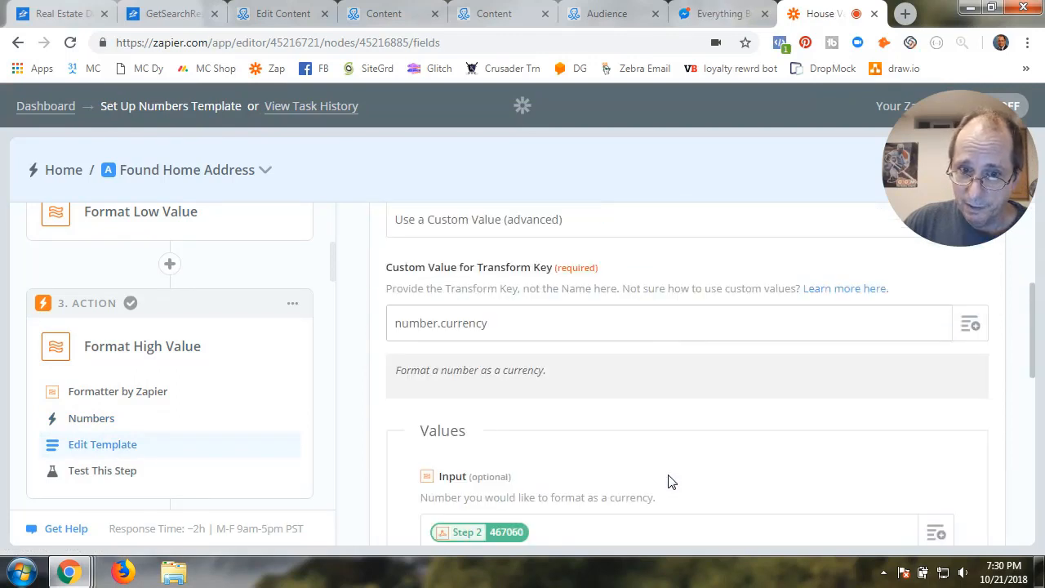
{"action": "scroll", "coordinate": [668, 481], "scroll_direction": "up", "scroll_amount": 2}
{"action": "left_click", "coordinate": [579, 362]}
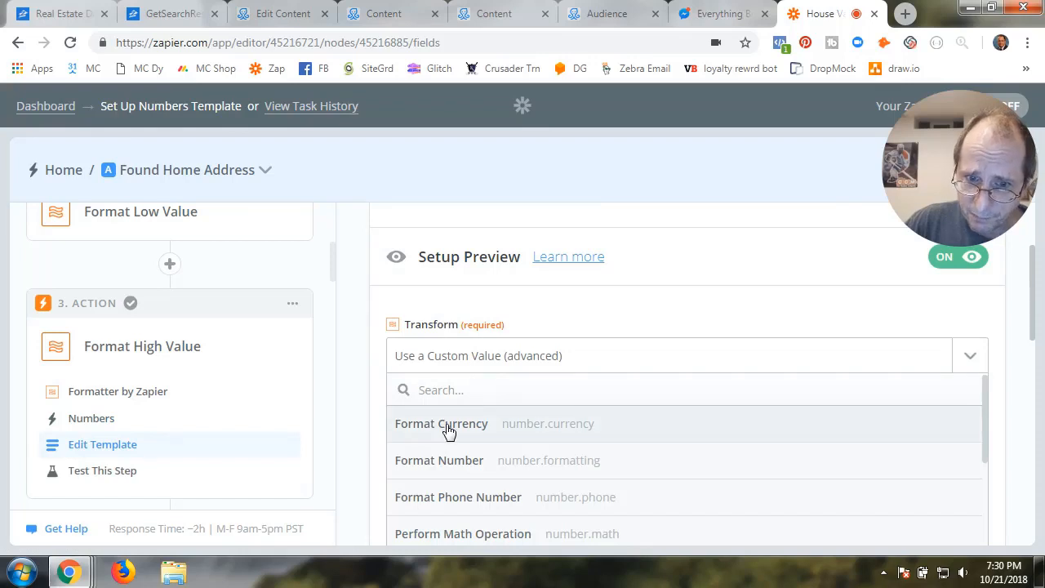
{"action": "left_click", "coordinate": [448, 424]}
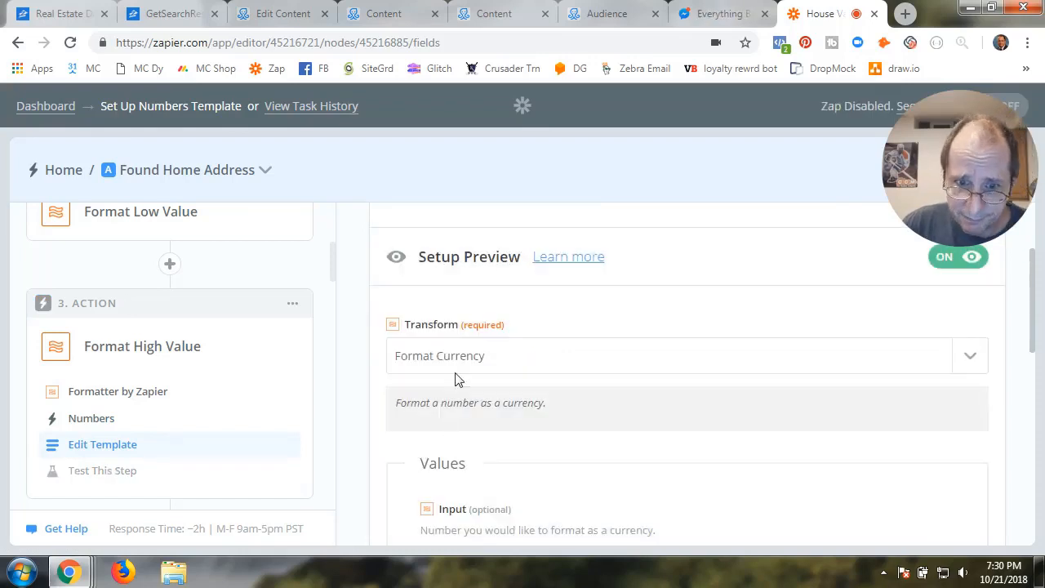
{"action": "scroll", "coordinate": [626, 482], "scroll_direction": "down", "scroll_amount": 2}
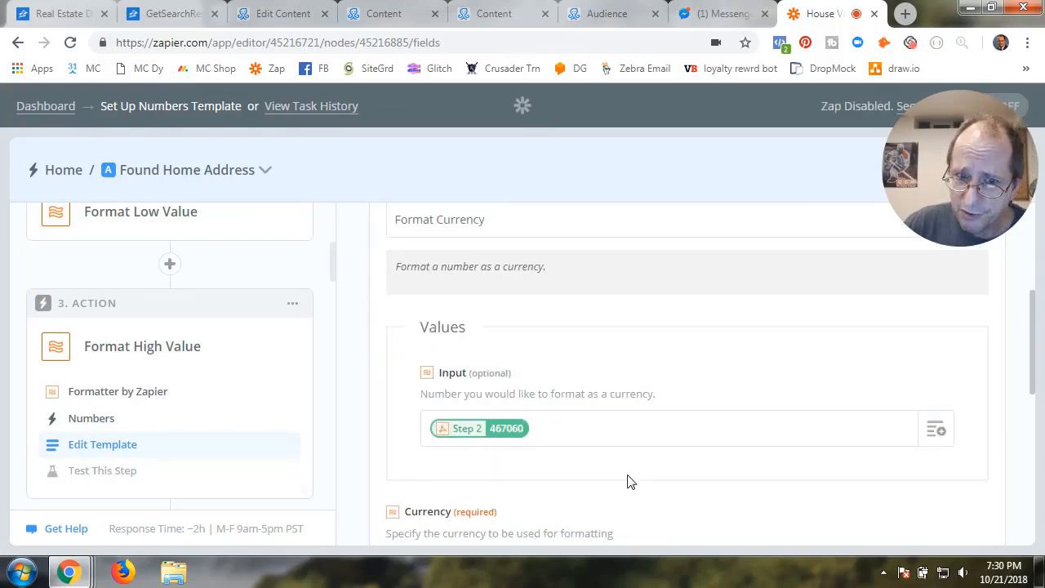
{"action": "scroll", "coordinate": [634, 460], "scroll_direction": "down", "scroll_amount": 2}
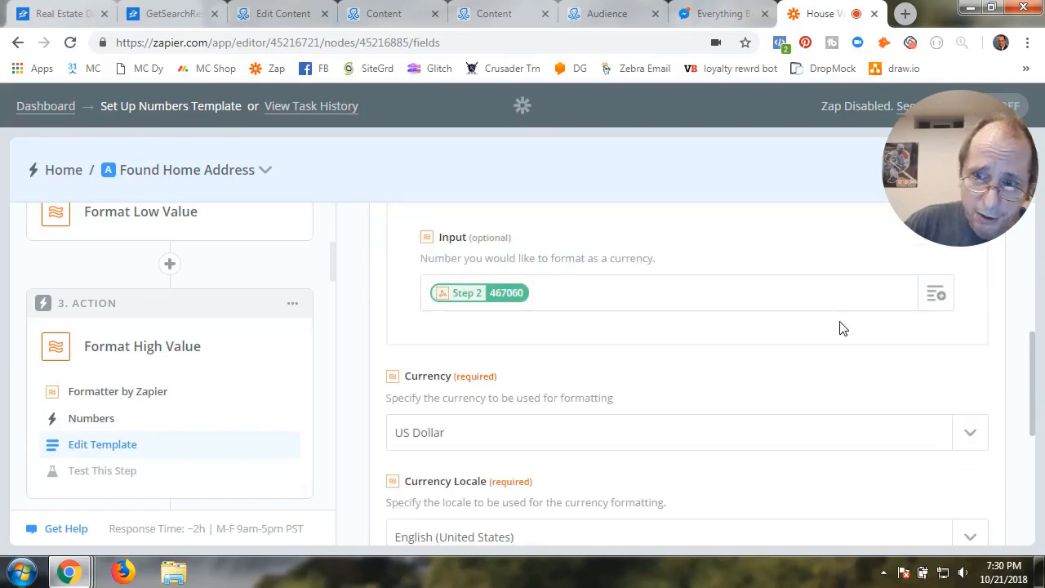
Map GET Zillow Values' Valuation Range High (467060) into the Input field without duplicates
{"action": "left_click", "coordinate": [939, 295]}
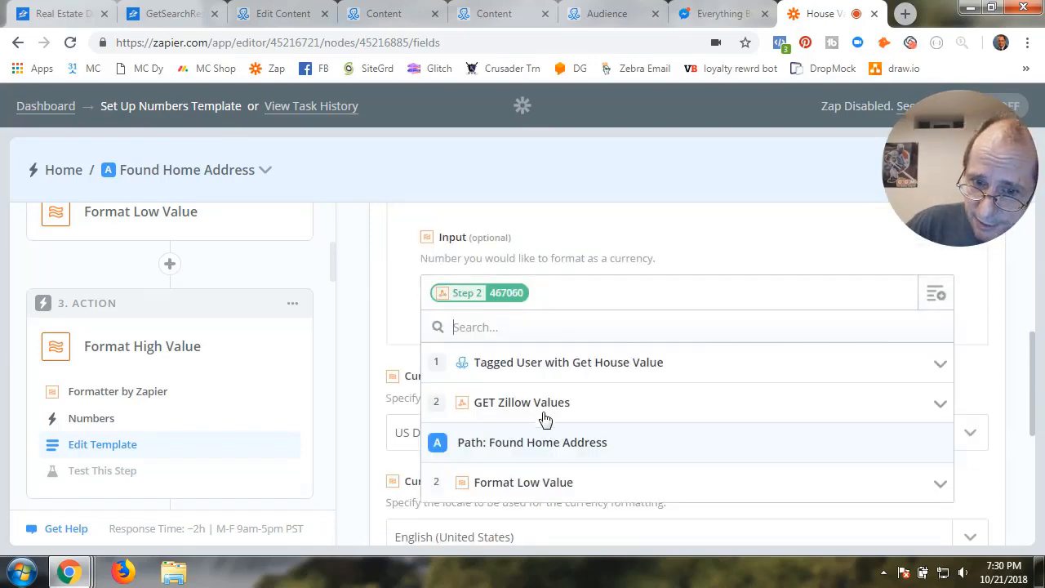
{"action": "left_click", "coordinate": [526, 406]}
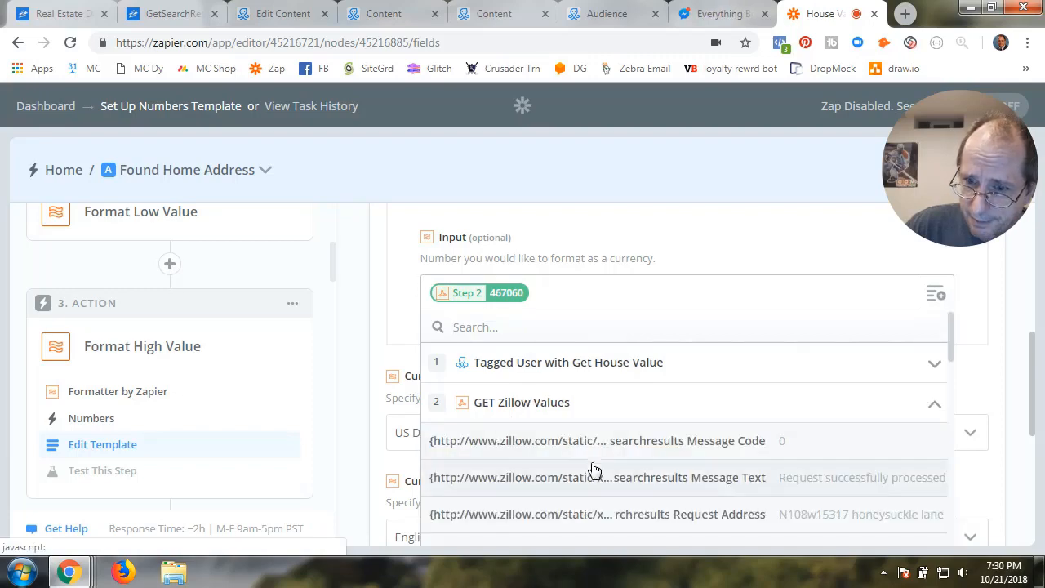
{"action": "scroll", "coordinate": [590, 466], "scroll_direction": "down", "scroll_amount": 6}
{"action": "scroll", "coordinate": [595, 471], "scroll_direction": "down", "scroll_amount": 5}
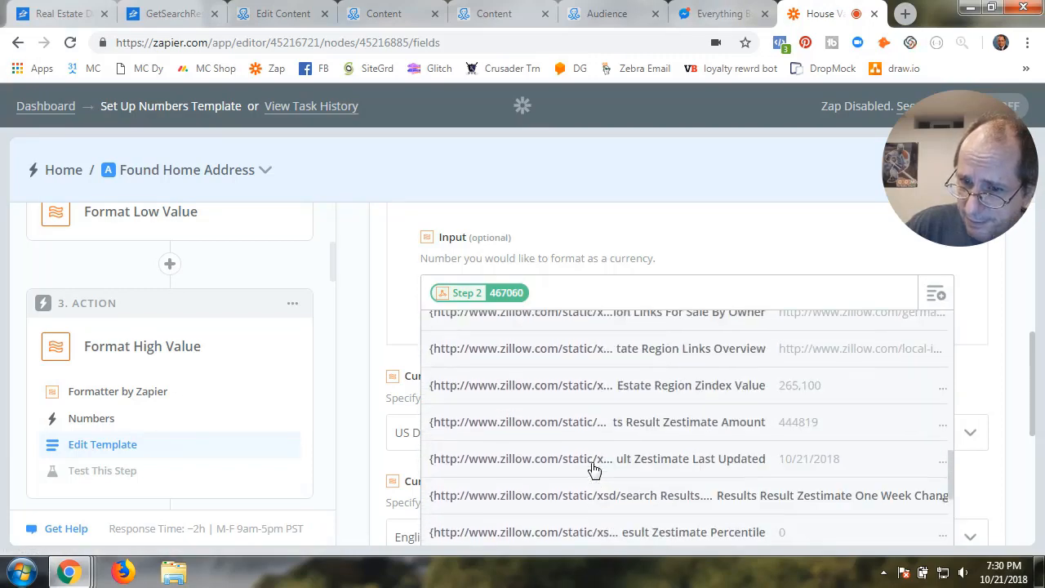
{"action": "scroll", "coordinate": [595, 471], "scroll_direction": "down", "scroll_amount": 5}
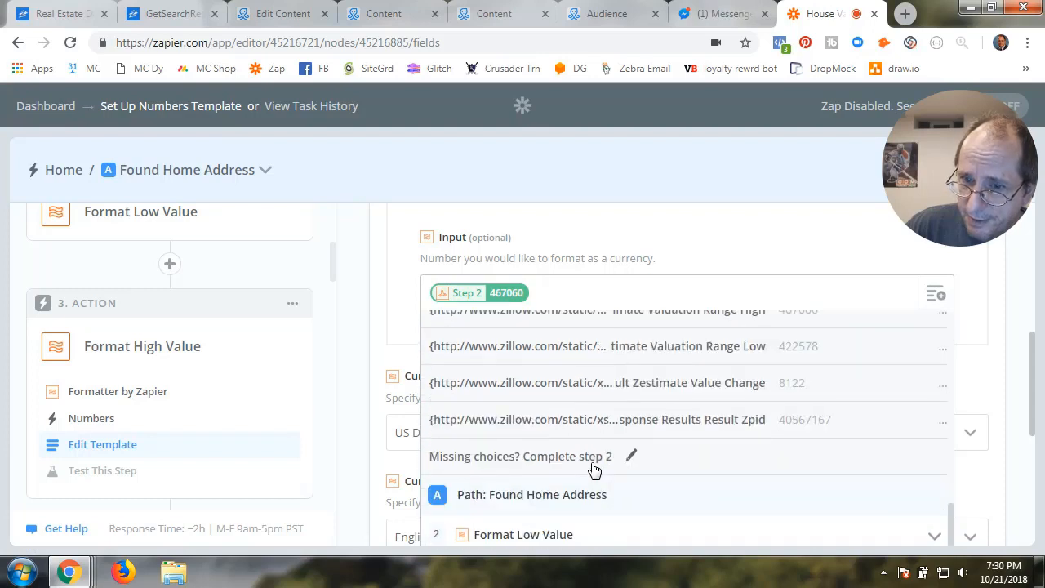
{"action": "scroll", "coordinate": [594, 471], "scroll_direction": "up", "scroll_amount": 2}
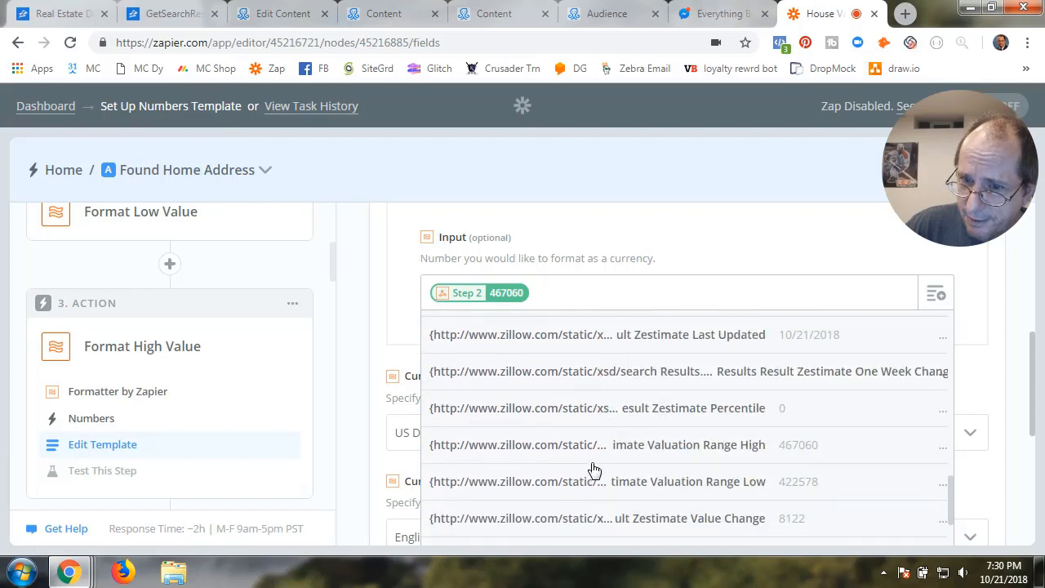
{"action": "left_click", "coordinate": [677, 446]}
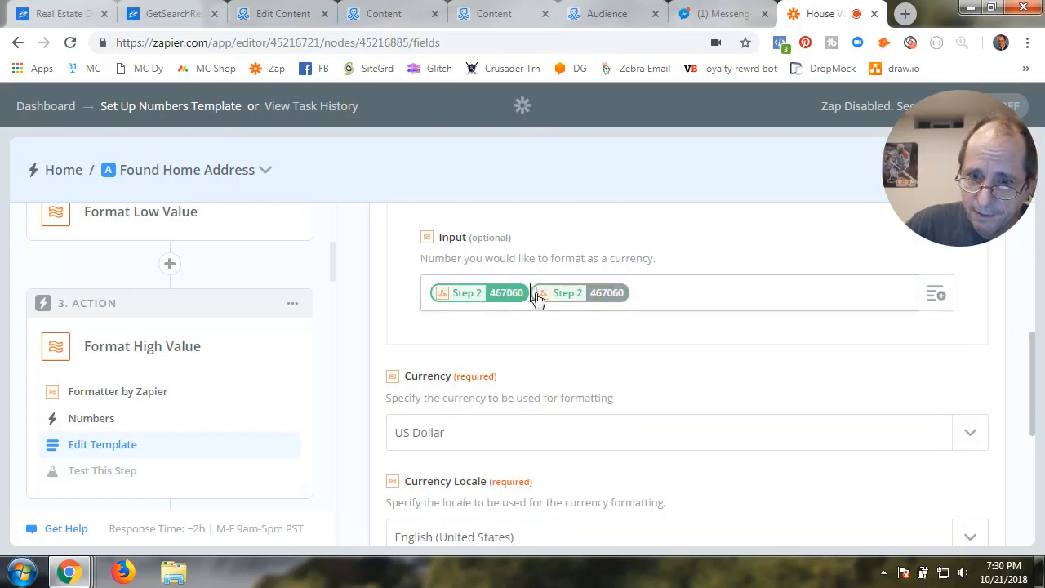
{"action": "key", "text": "BackSpace"}
Keep US Dollar, English (United States), ¤#,##0.00 format, and accept the $467,060.00 test
{"action": "scroll", "coordinate": [683, 455], "scroll_direction": "down", "scroll_amount": 2}
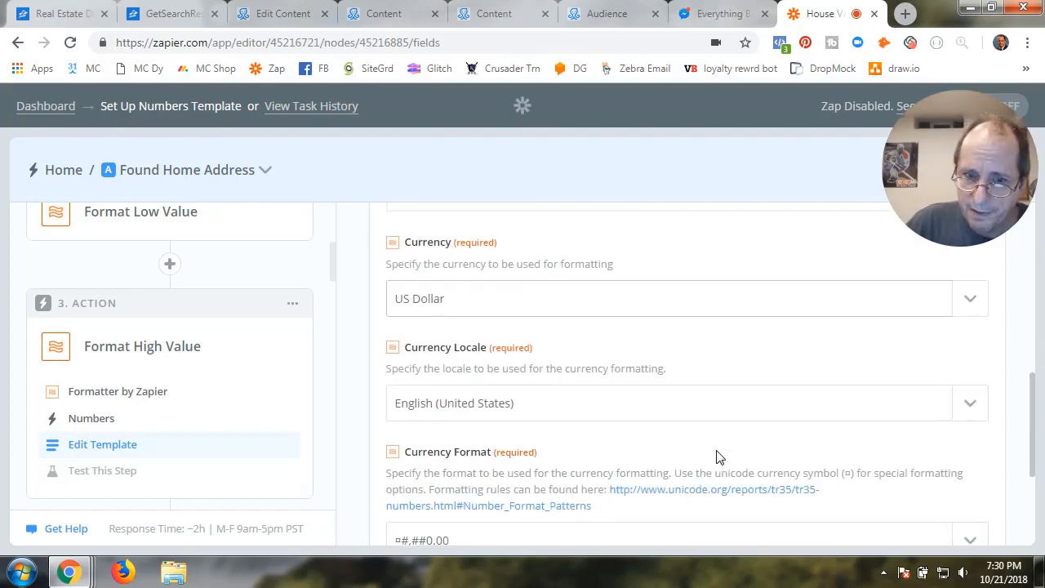
{"action": "left_click", "coordinate": [570, 317]}
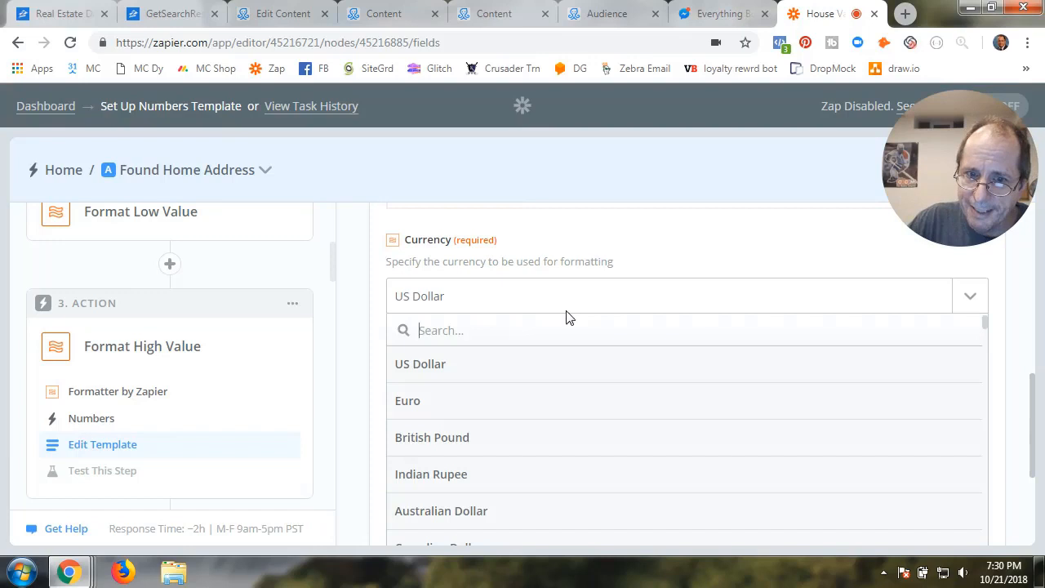
{"action": "left_click", "coordinate": [486, 372]}
{"action": "left_click", "coordinate": [504, 405]}
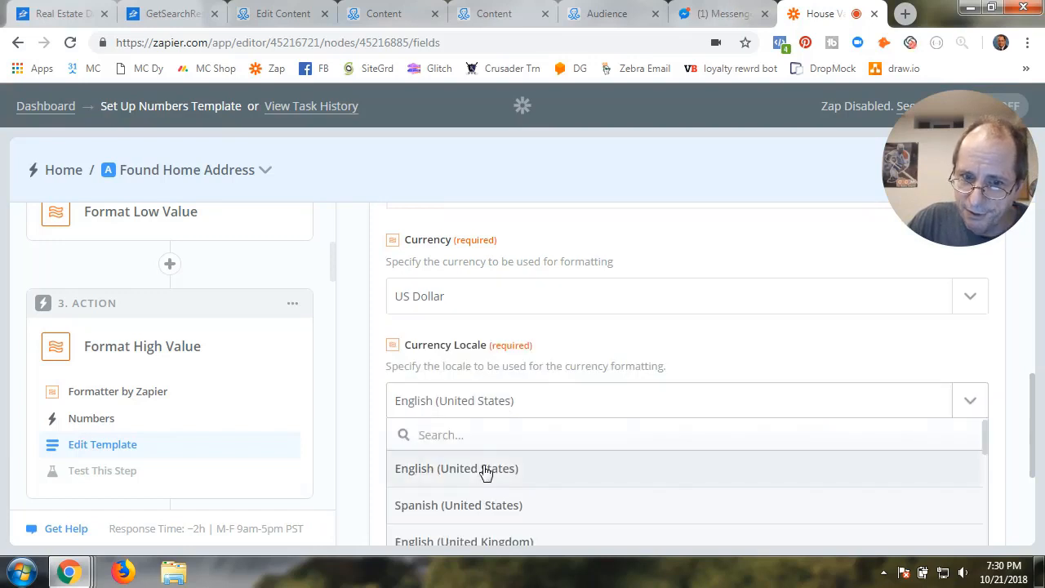
{"action": "left_click", "coordinate": [486, 470]}
{"action": "scroll", "coordinate": [522, 441], "scroll_direction": "down", "scroll_amount": 2}
{"action": "left_click", "coordinate": [492, 404]}
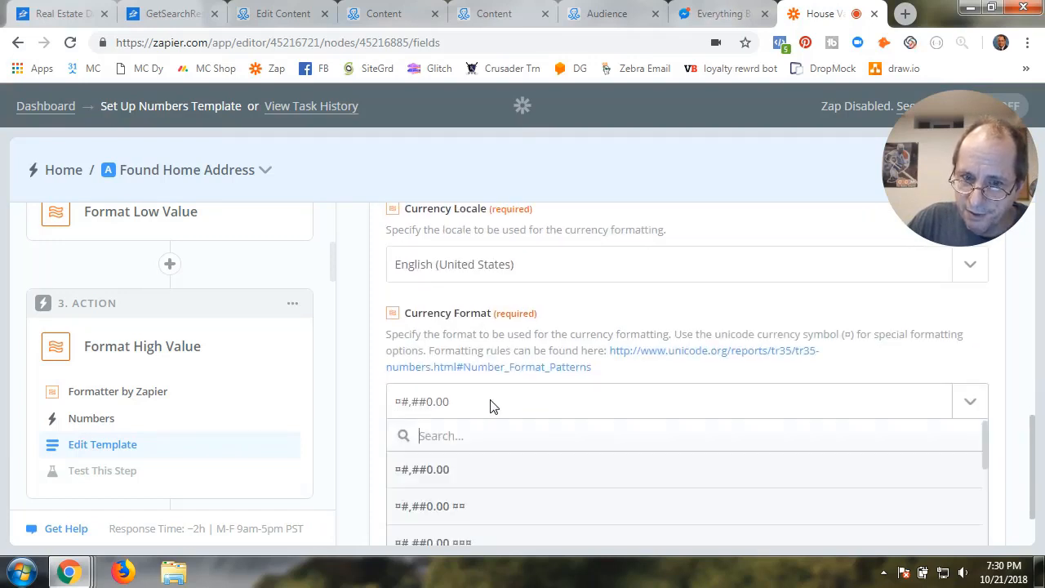
{"action": "left_click", "coordinate": [466, 474]}
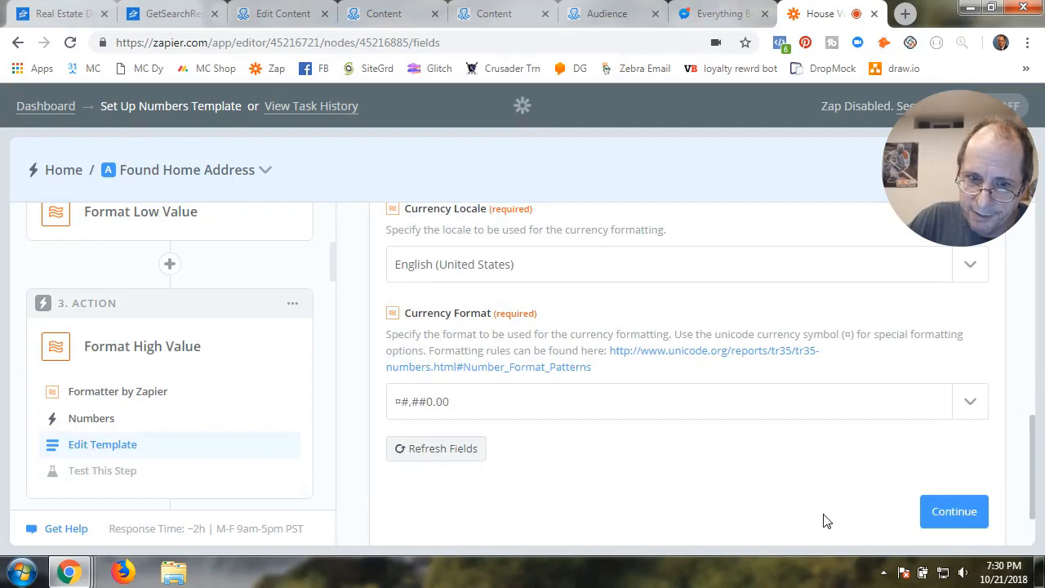
{"action": "left_click", "coordinate": [945, 515]}
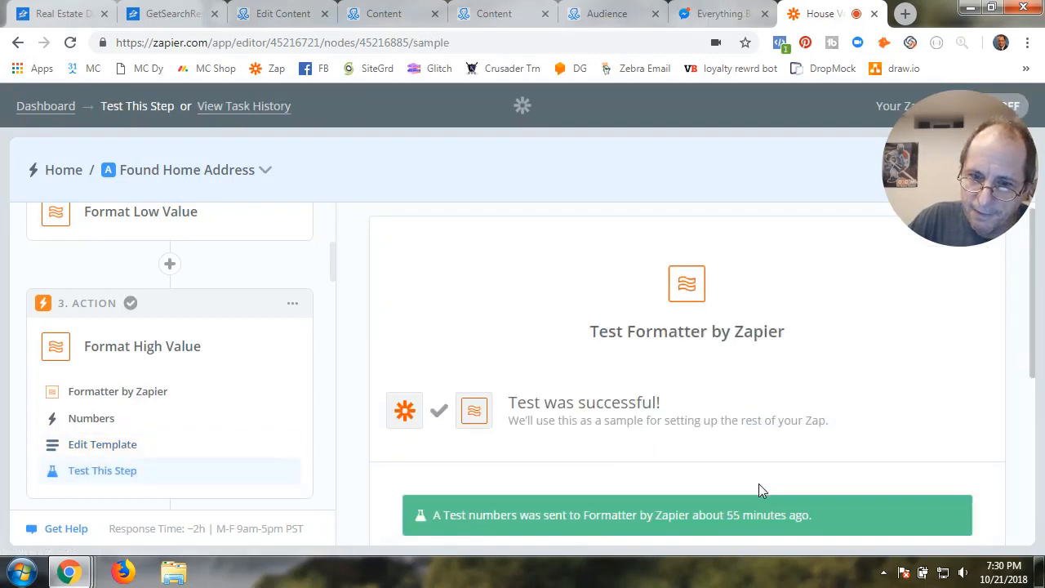
{"action": "scroll", "coordinate": [758, 490], "scroll_direction": "down", "scroll_amount": 3}
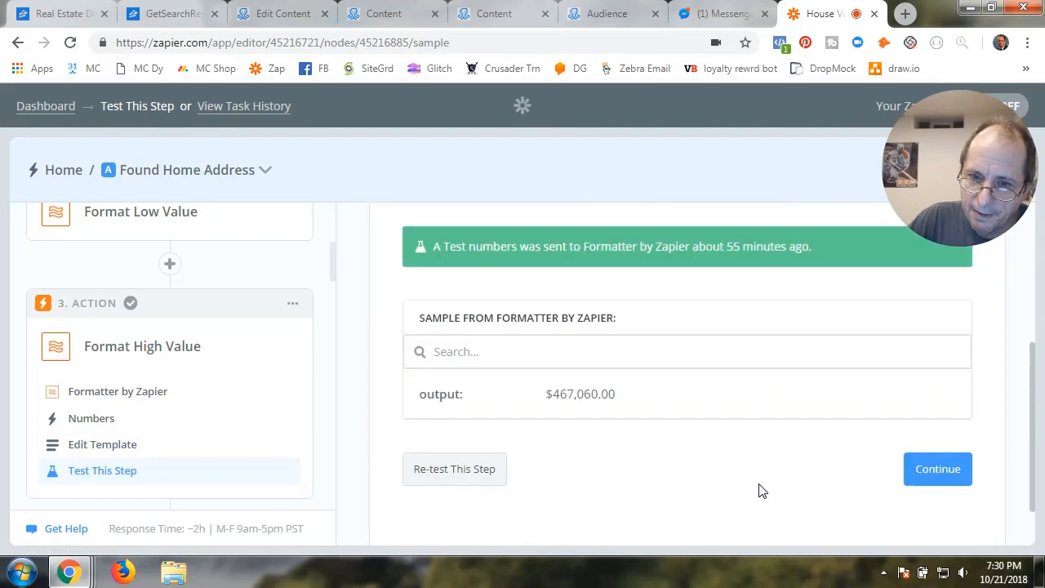
{"action": "left_click", "coordinate": [933, 482]}
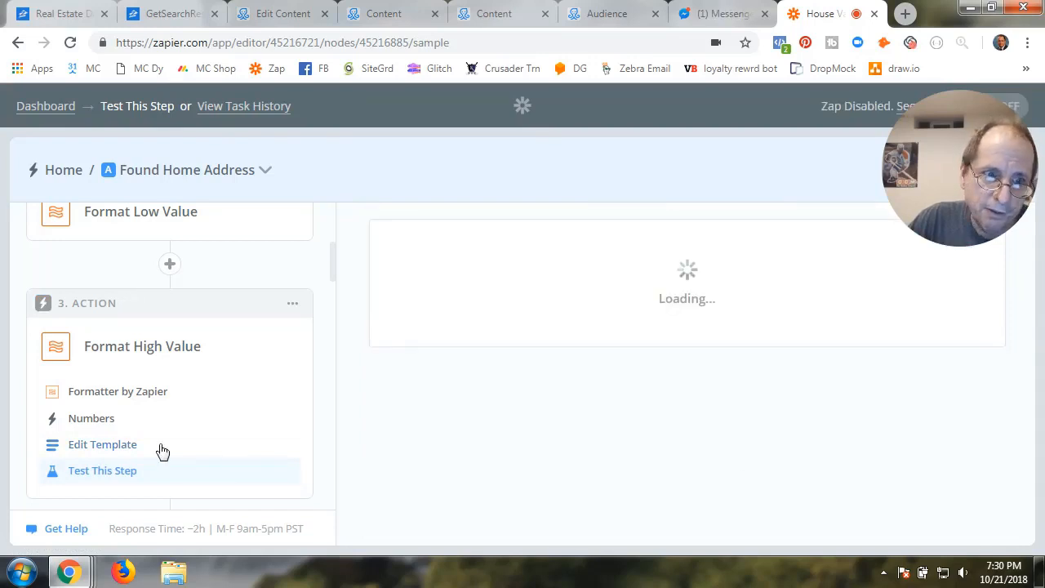
{"action": "scroll", "coordinate": [165, 448], "scroll_direction": "down", "scroll_amount": 3}
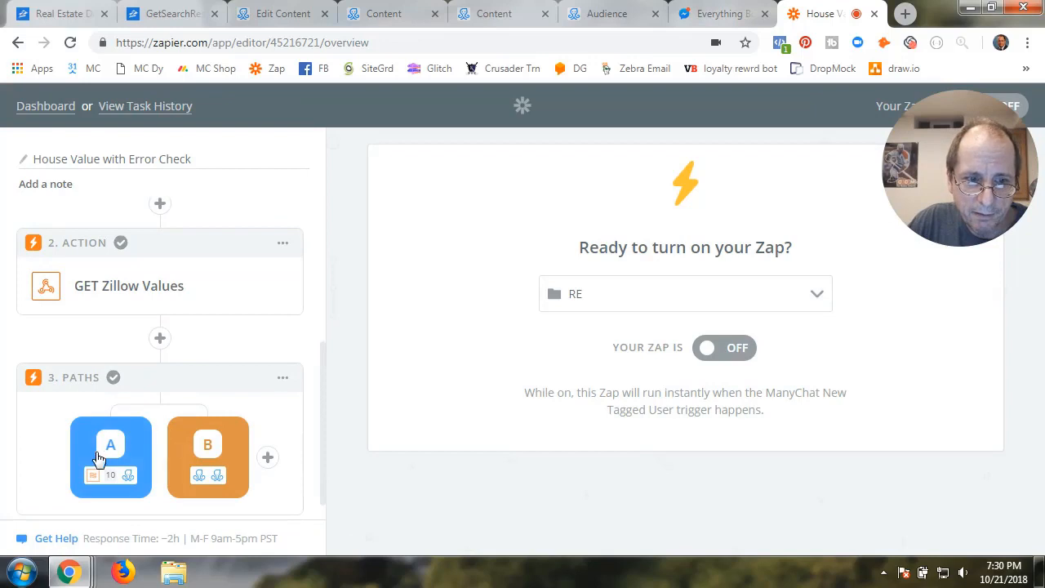
Reopen Path A's Format Median Value step, re-pick Formatter, and keep the Numbers action
{"action": "left_click", "coordinate": [96, 459]}
{"action": "scroll", "coordinate": [136, 457], "scroll_direction": "down", "scroll_amount": 3}
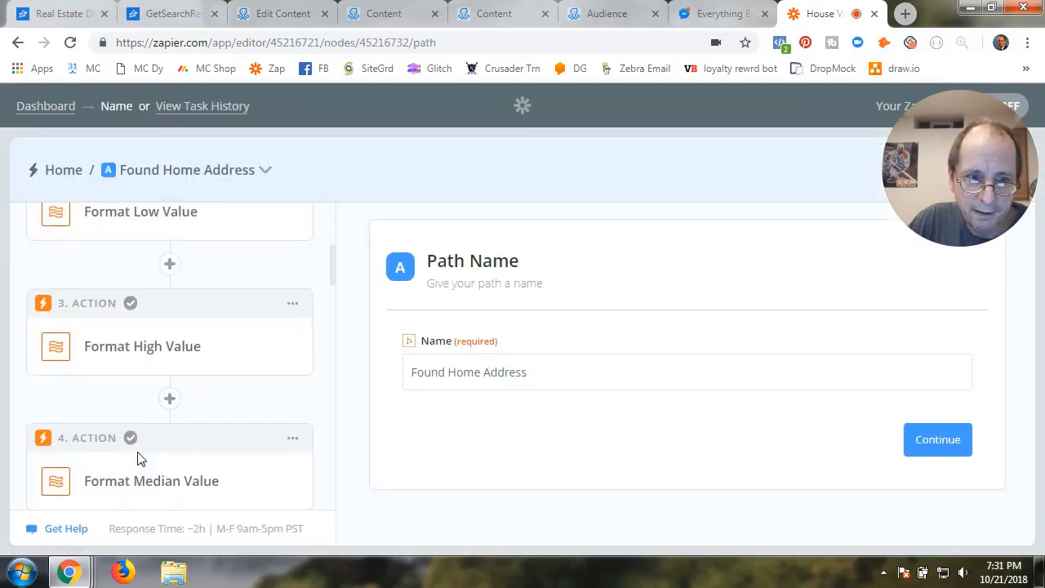
{"action": "scroll", "coordinate": [138, 459], "scroll_direction": "down", "scroll_amount": 2}
{"action": "left_click", "coordinate": [170, 345]}
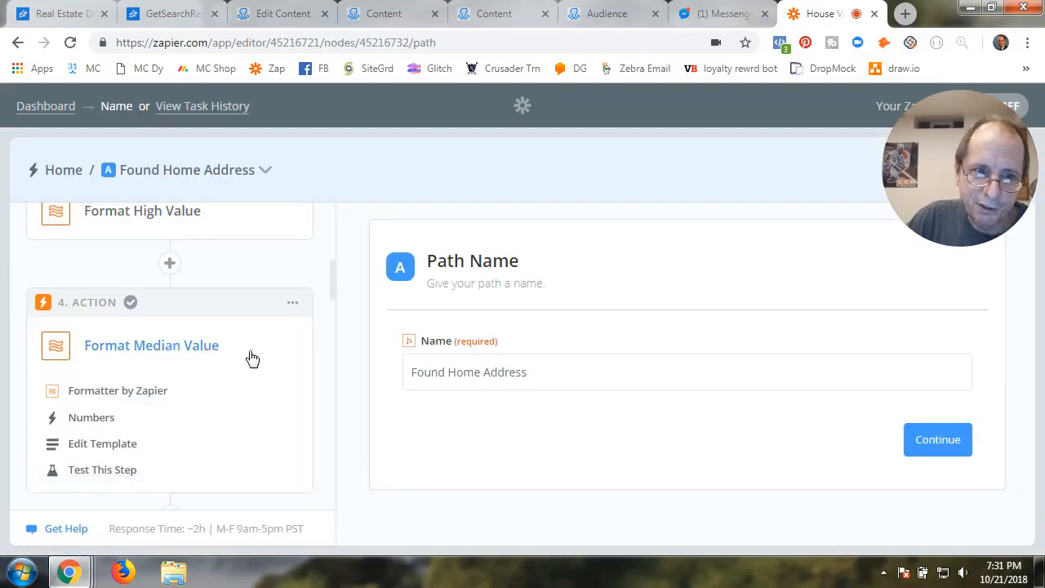
{"action": "left_click", "coordinate": [156, 393]}
{"action": "left_click", "coordinate": [457, 434]}
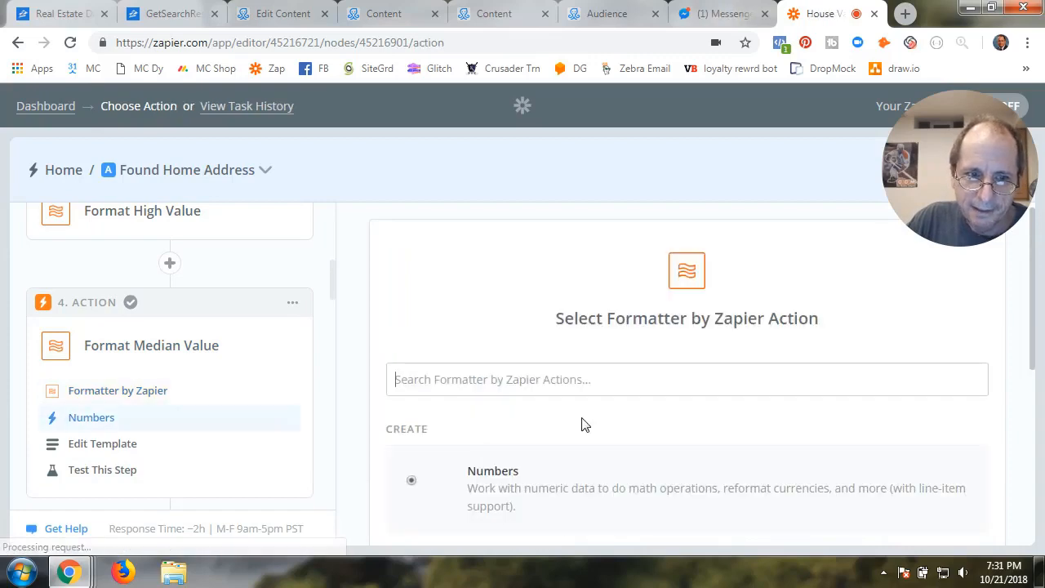
{"action": "scroll", "coordinate": [662, 443], "scroll_direction": "down", "scroll_amount": 2}
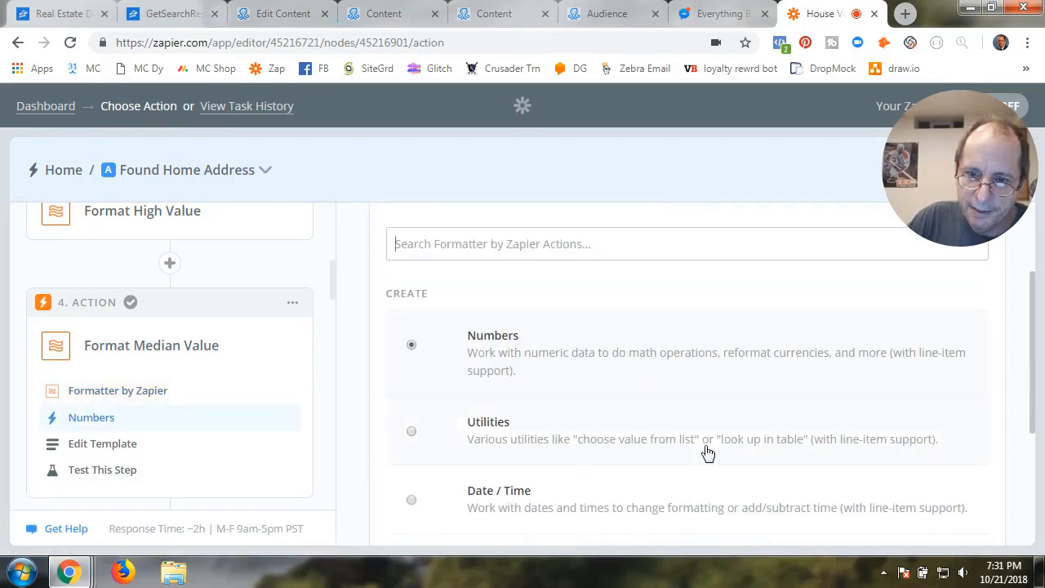
{"action": "scroll", "coordinate": [707, 453], "scroll_direction": "down", "scroll_amount": 3}
{"action": "scroll", "coordinate": [653, 404], "scroll_direction": "up", "scroll_amount": 4}
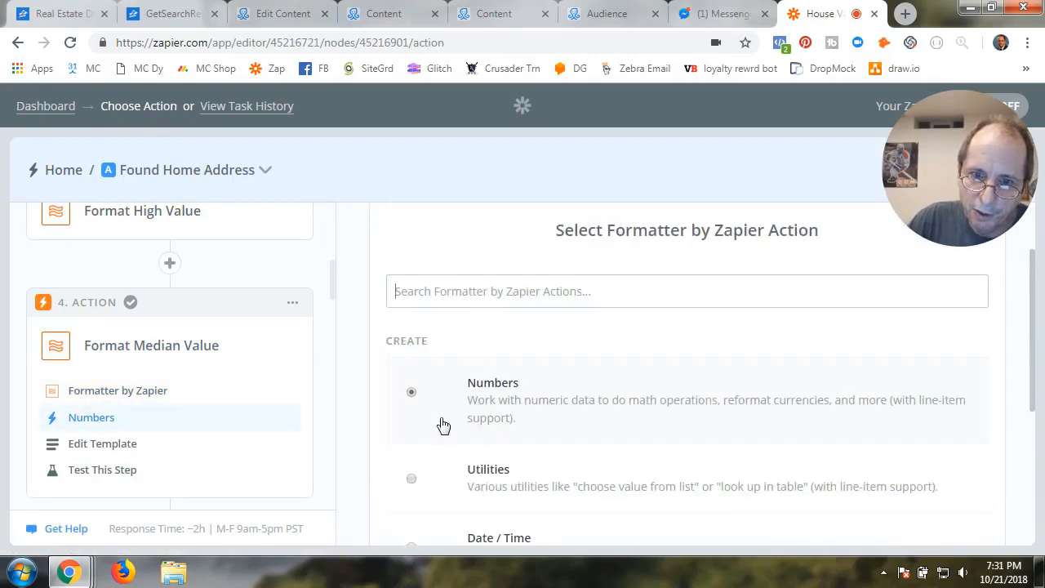
{"action": "scroll", "coordinate": [778, 464], "scroll_direction": "down", "scroll_amount": 4}
{"action": "left_click", "coordinate": [928, 450]}
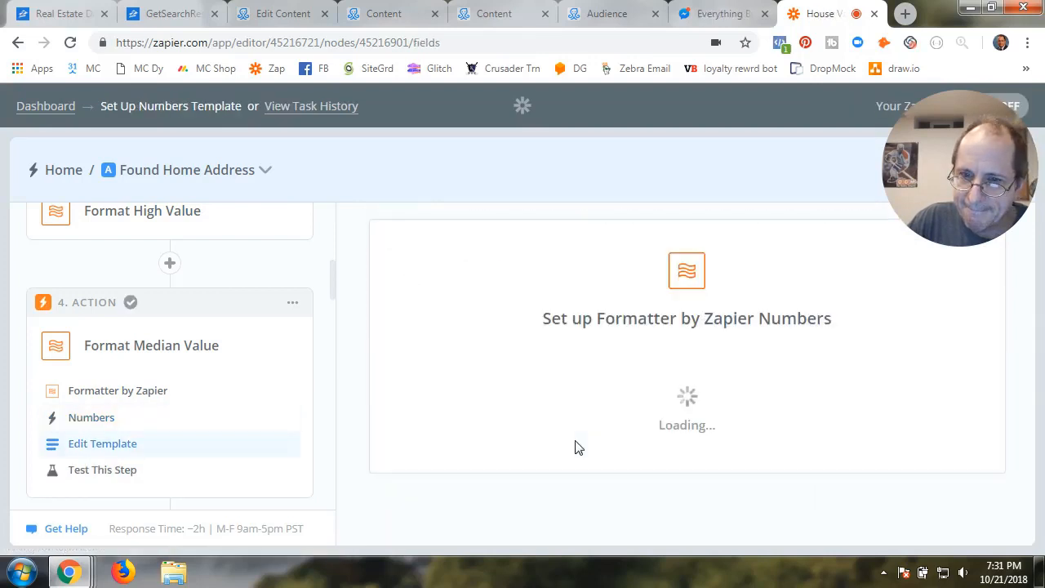
Set Transform to Format Currency and map Result Zestimate Amount (444819) into Input
{"action": "left_click", "coordinate": [574, 364]}
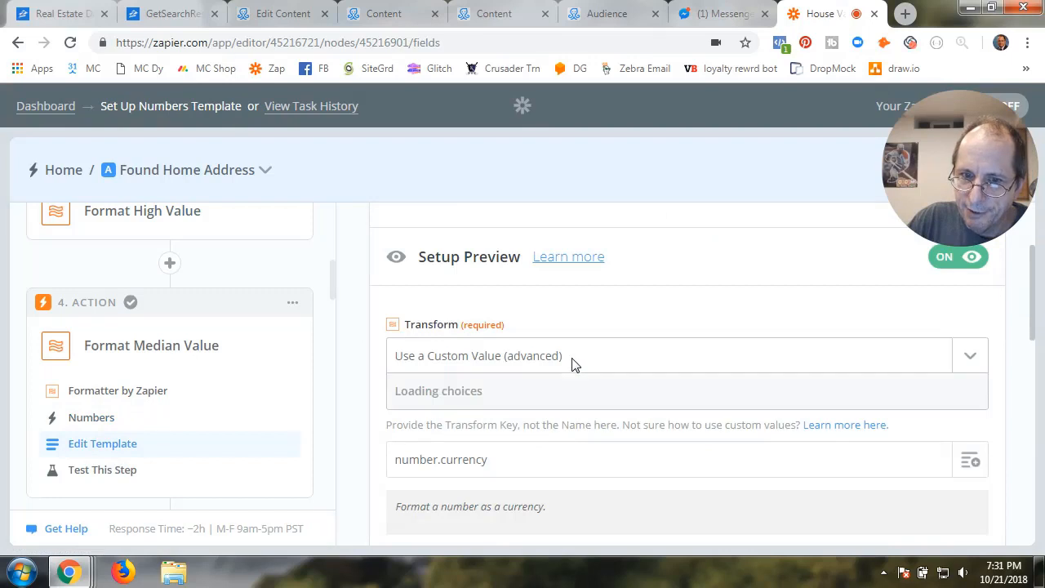
{"action": "left_click", "coordinate": [458, 425]}
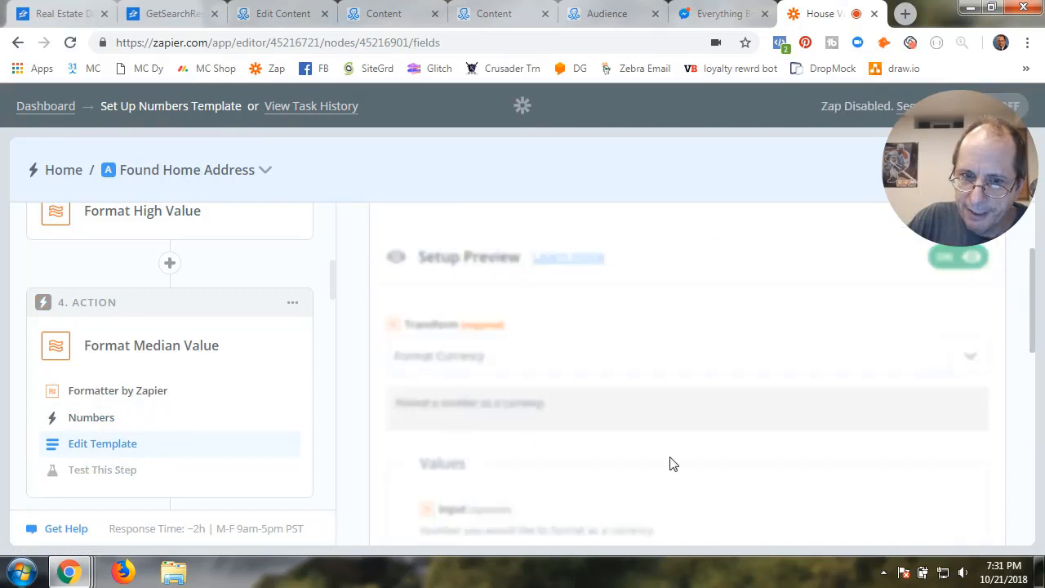
{"action": "scroll", "coordinate": [669, 462], "scroll_direction": "down", "scroll_amount": 3}
{"action": "left_click", "coordinate": [549, 291]}
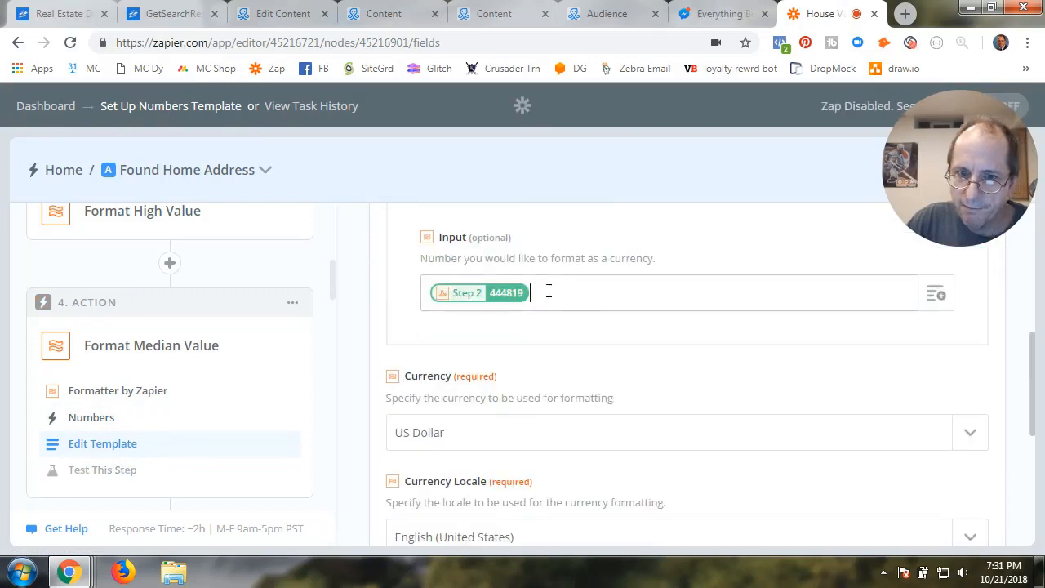
{"action": "key", "text": "BackSpace"}
{"action": "left_click", "coordinate": [936, 294]}
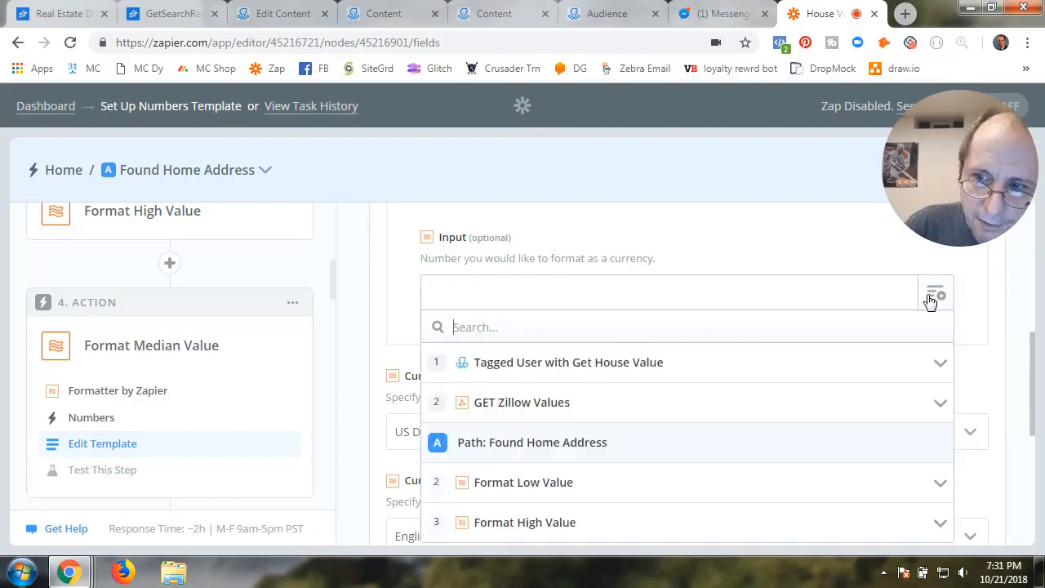
{"action": "left_click", "coordinate": [534, 410]}
{"action": "scroll", "coordinate": [588, 425], "scroll_direction": "down", "scroll_amount": 5}
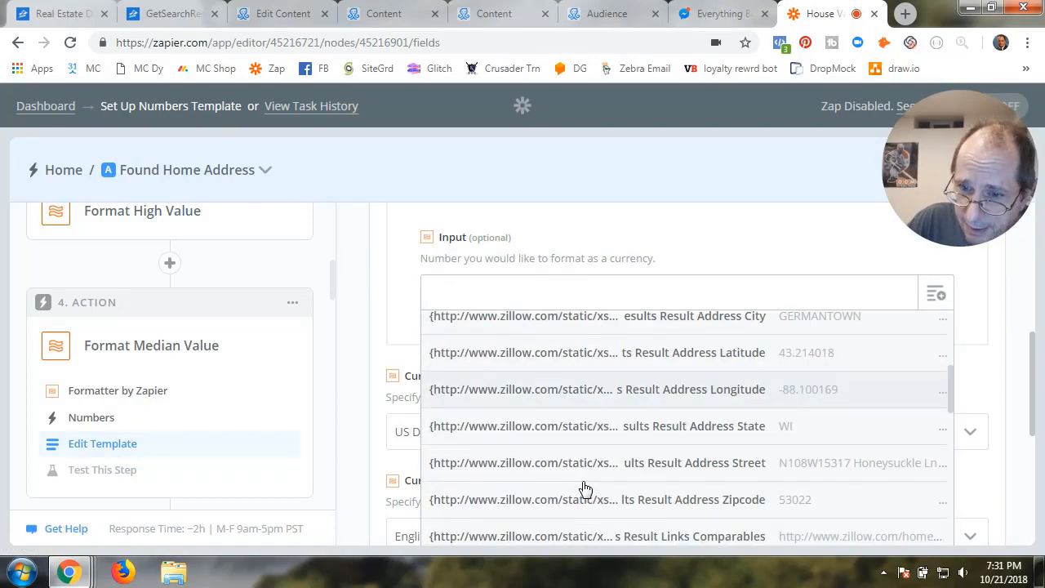
{"action": "scroll", "coordinate": [585, 489], "scroll_direction": "down", "scroll_amount": 3}
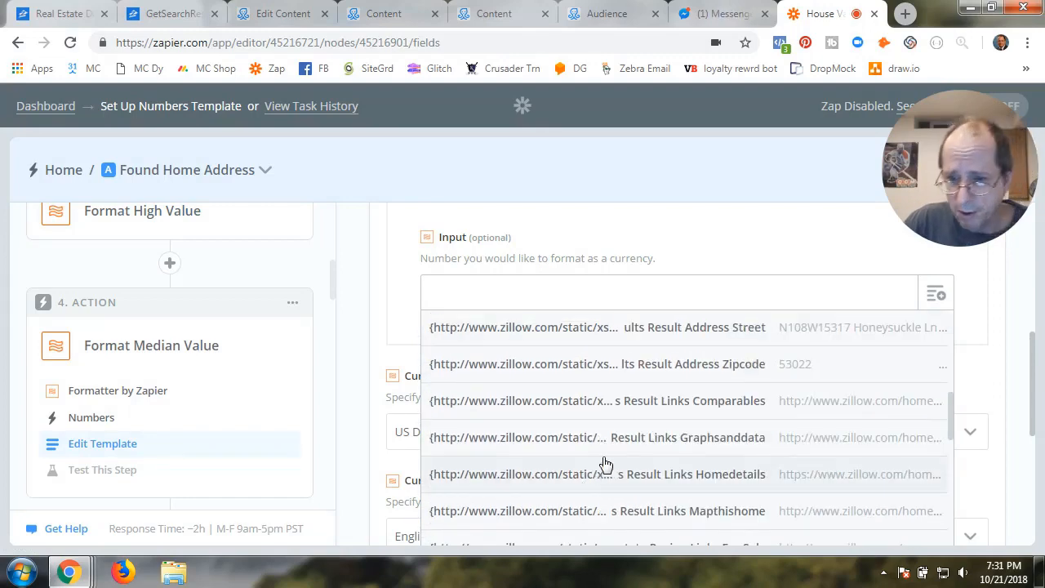
{"action": "scroll", "coordinate": [605, 465], "scroll_direction": "down", "scroll_amount": 5}
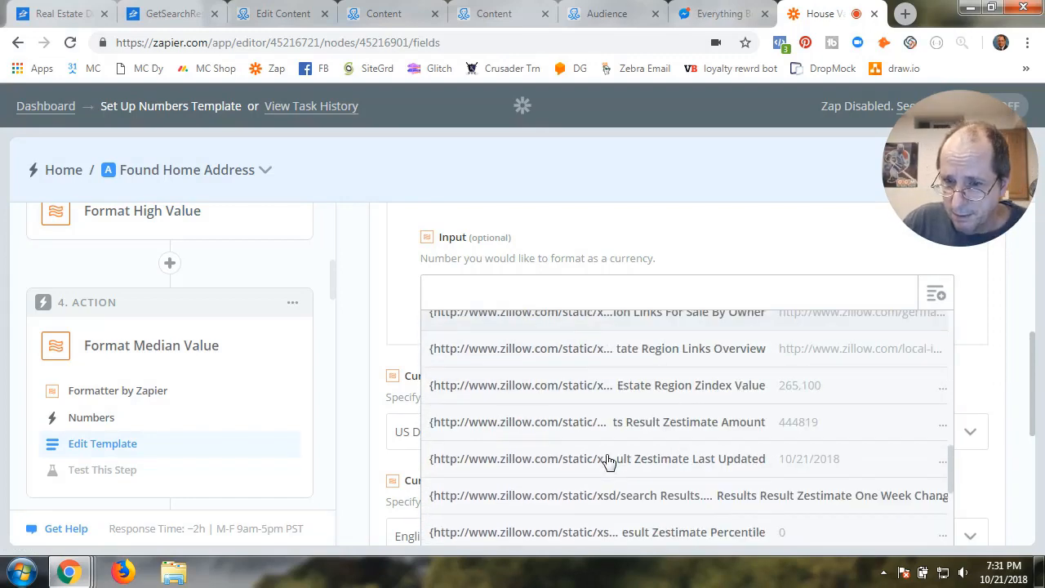
{"action": "scroll", "coordinate": [608, 462], "scroll_direction": "down", "scroll_amount": 5}
{"action": "scroll", "coordinate": [609, 462], "scroll_direction": "up", "scroll_amount": 2}
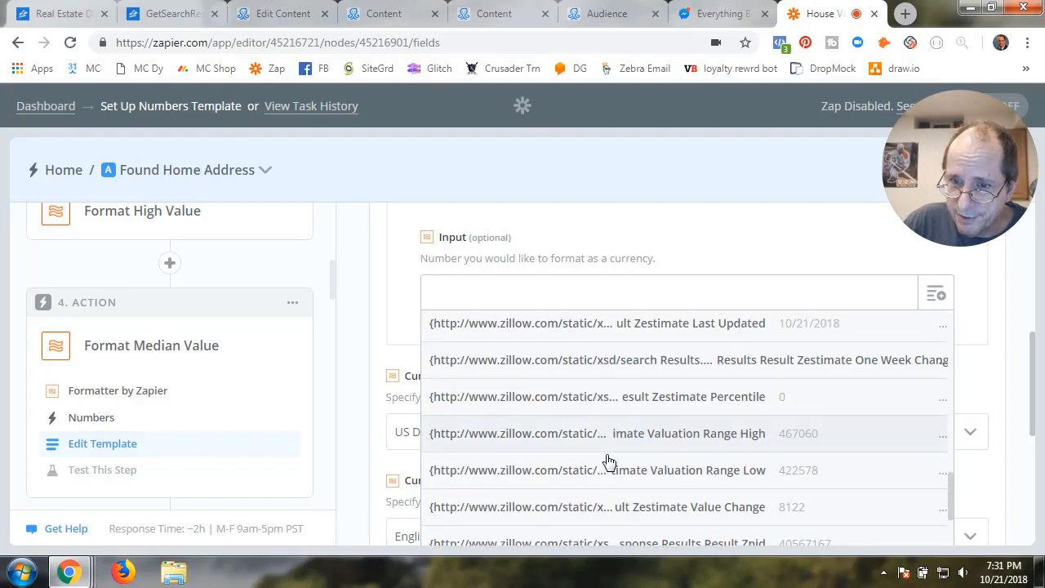
{"action": "scroll", "coordinate": [608, 462], "scroll_direction": "up", "scroll_amount": 2}
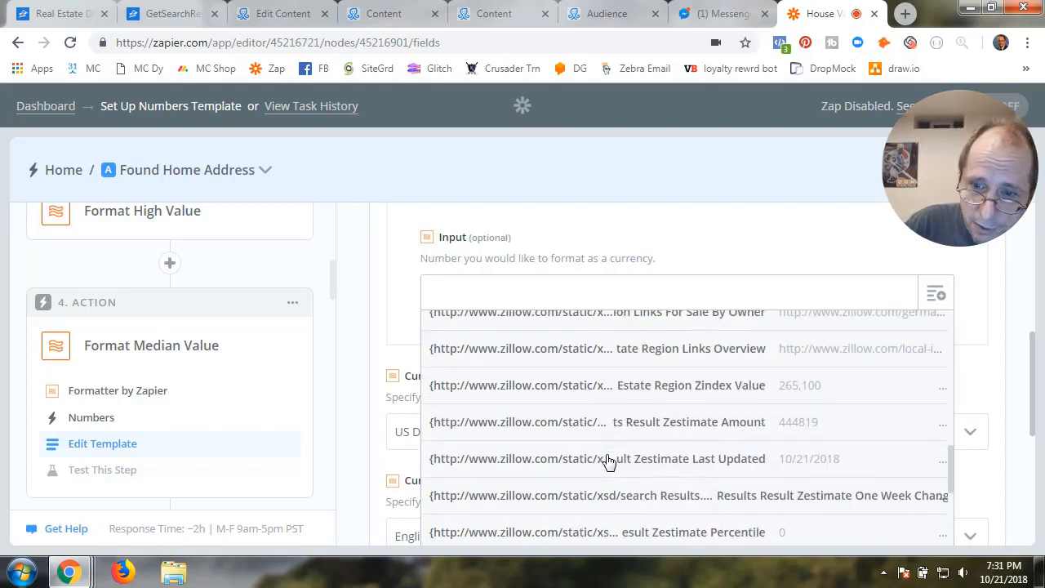
{"action": "left_click", "coordinate": [644, 429]}
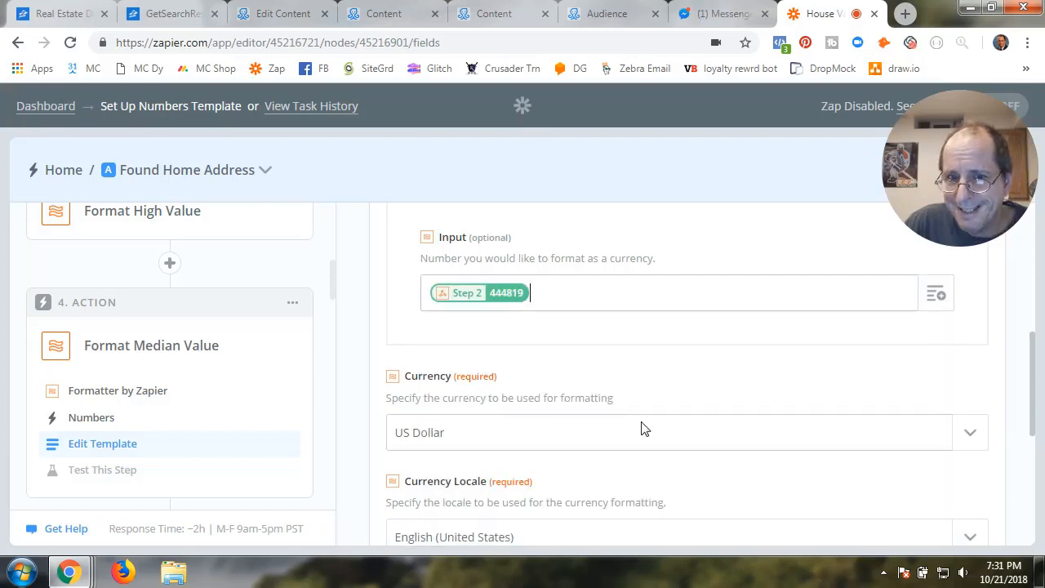
Keep US Dollar, English (United States) locale, and ¤#,##0.00 format, then continue
{"action": "scroll", "coordinate": [633, 397], "scroll_direction": "down", "scroll_amount": 2}
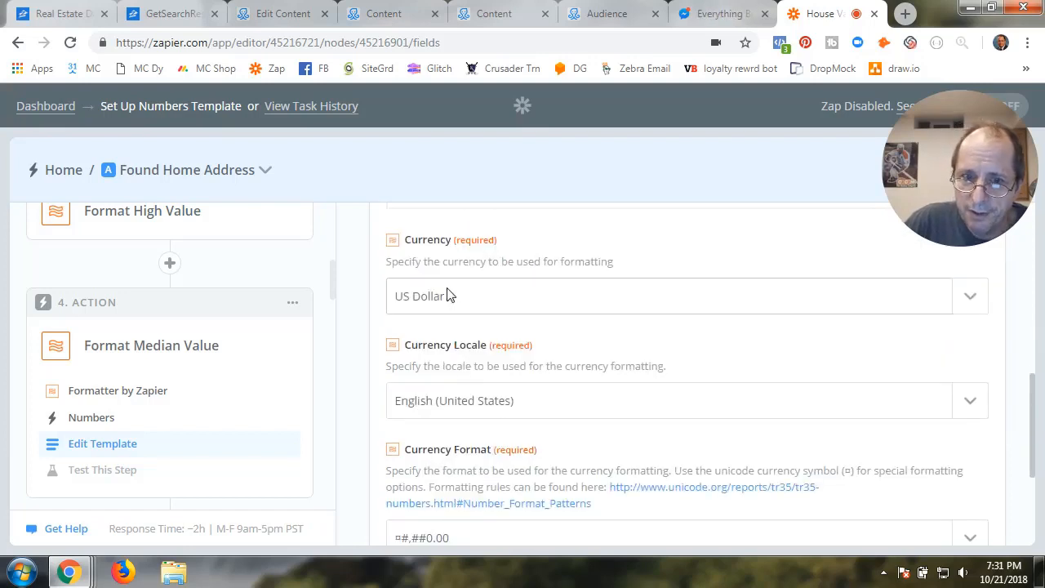
{"action": "left_click", "coordinate": [450, 304]}
{"action": "left_click", "coordinate": [438, 369]}
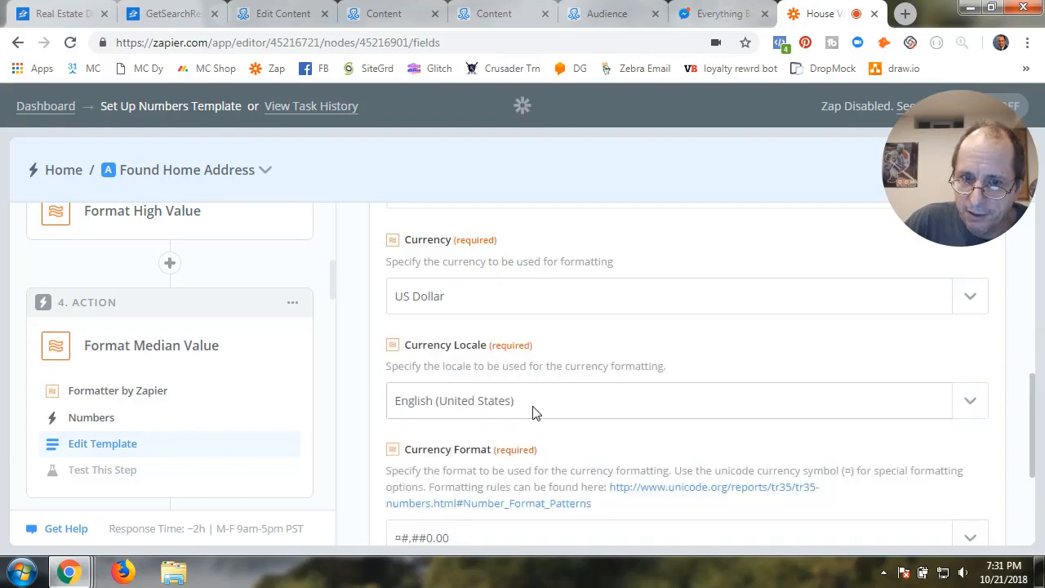
{"action": "left_click", "coordinate": [531, 410]}
{"action": "left_click", "coordinate": [457, 467]}
{"action": "scroll", "coordinate": [455, 470], "scroll_direction": "down", "scroll_amount": 2}
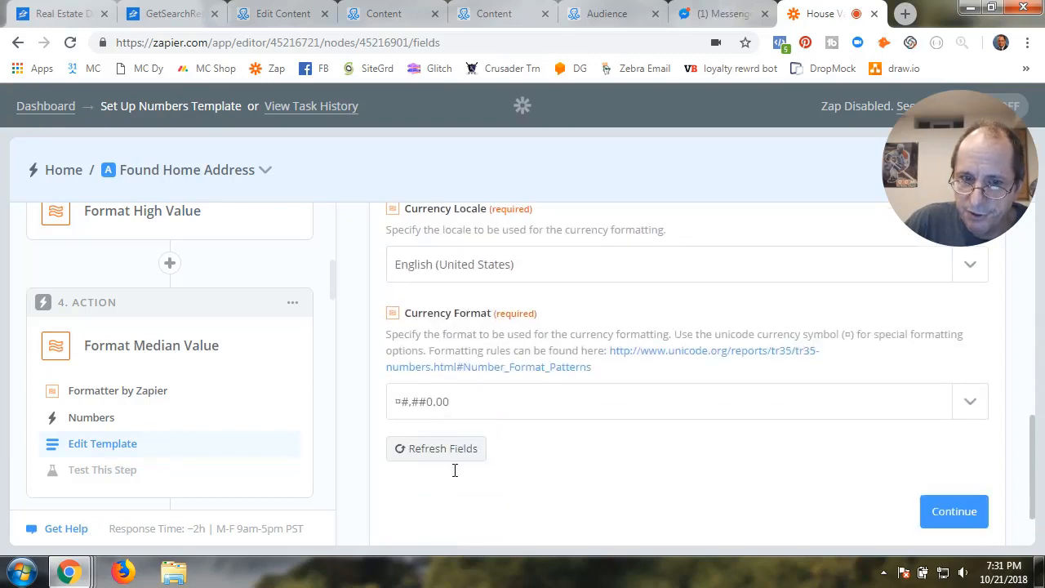
{"action": "left_click", "coordinate": [474, 414]}
{"action": "left_click", "coordinate": [465, 478]}
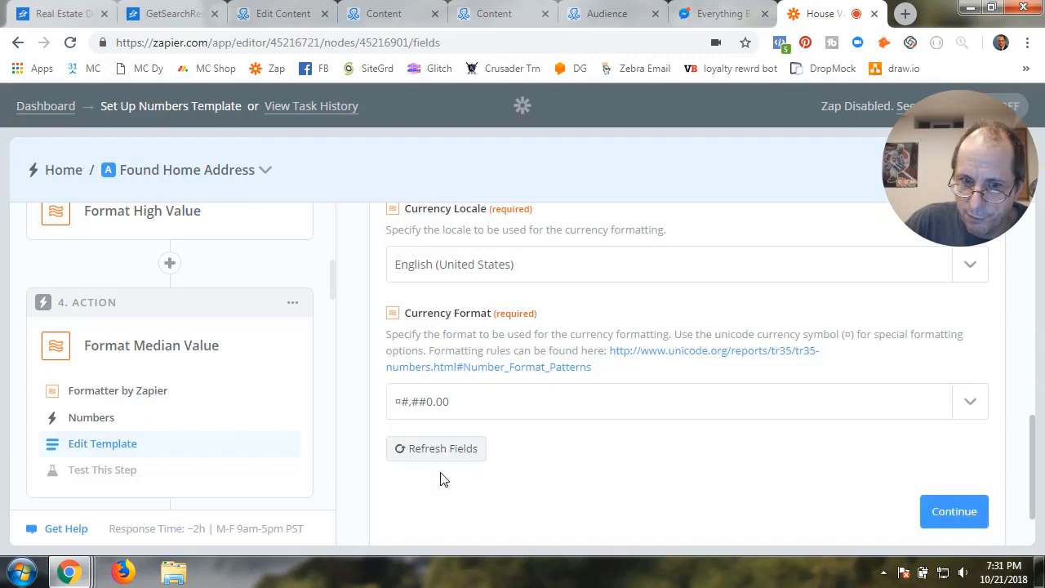
{"action": "left_click", "coordinate": [956, 514]}
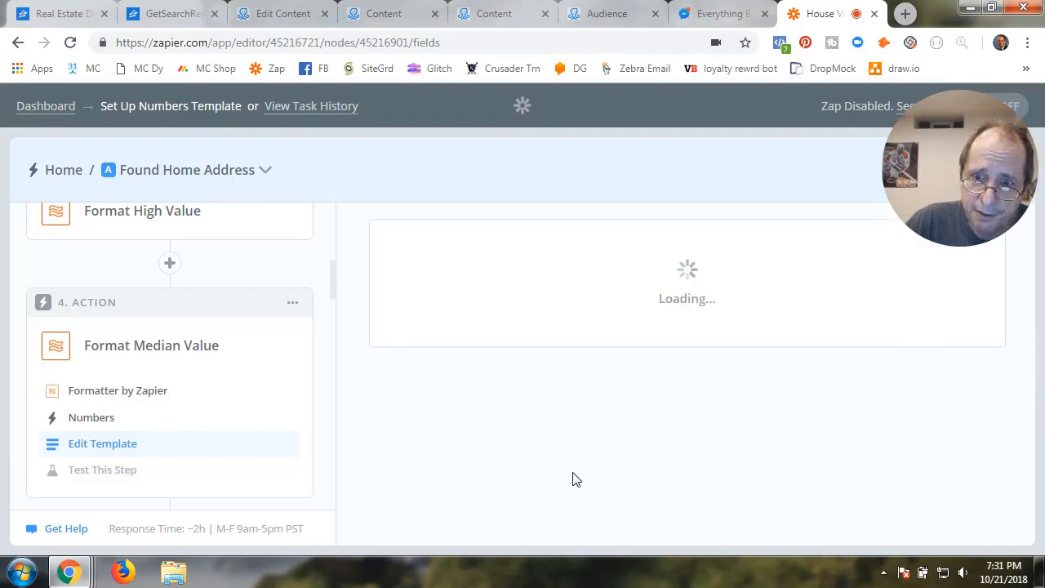
Accept the $444,819.00 test result and expand Path A's Format 30 day change value step
{"action": "scroll", "coordinate": [576, 480], "scroll_direction": "down", "scroll_amount": 4}
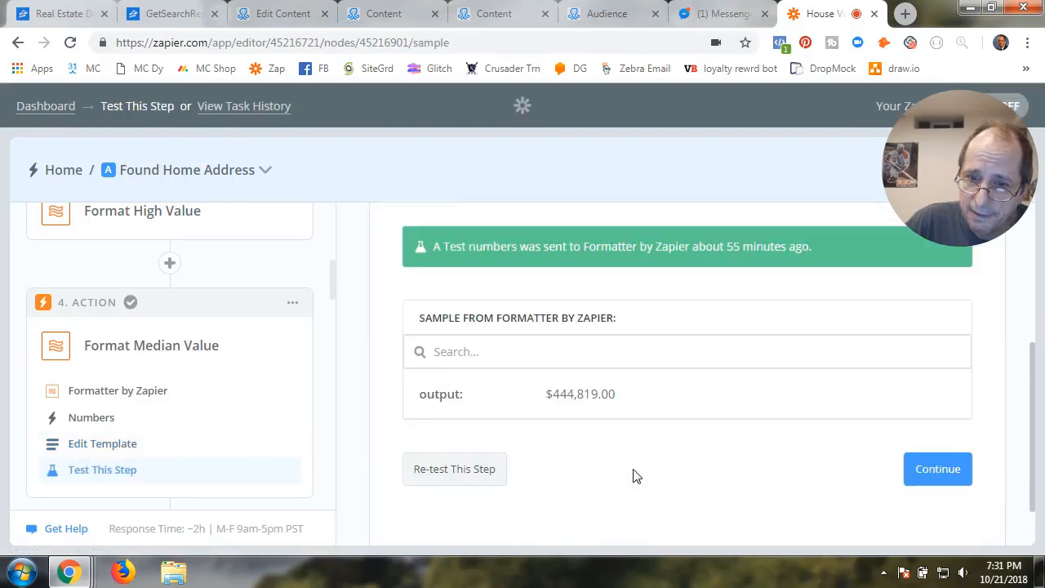
{"action": "left_click", "coordinate": [940, 472]}
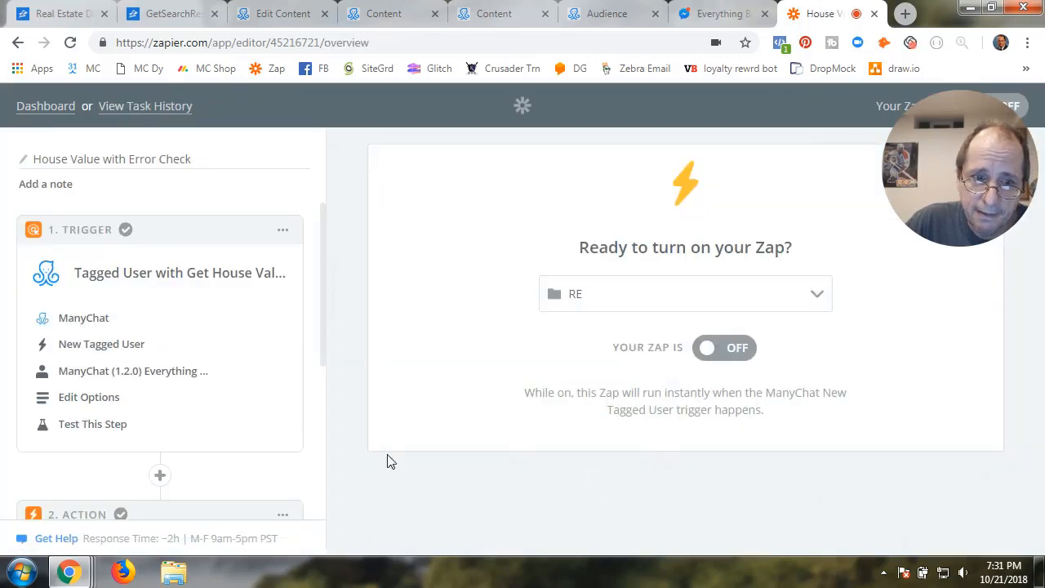
{"action": "scroll", "coordinate": [191, 448], "scroll_direction": "down", "scroll_amount": 3}
{"action": "left_click", "coordinate": [91, 454]}
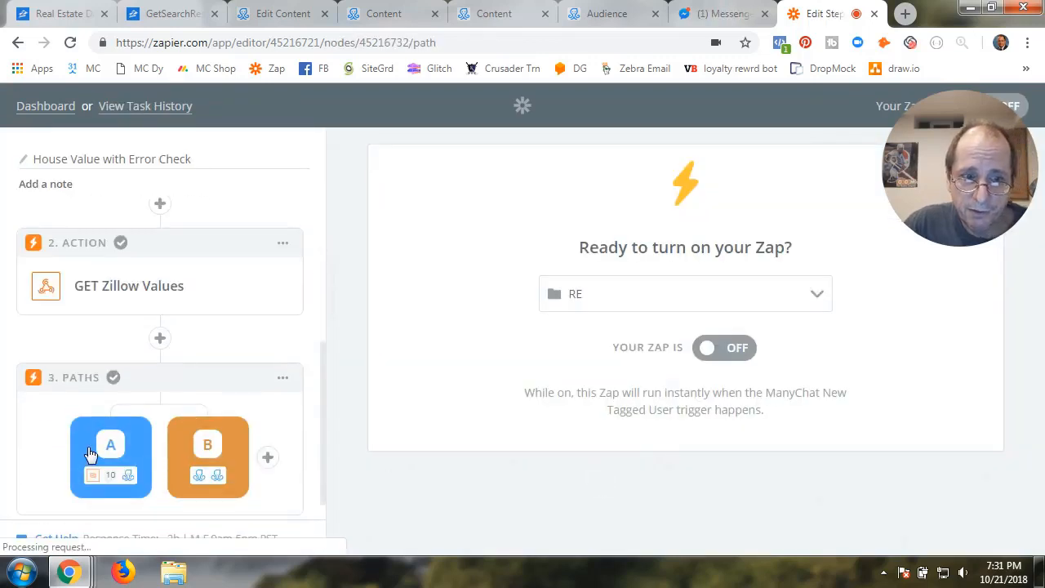
{"action": "scroll", "coordinate": [164, 449], "scroll_direction": "down", "scroll_amount": 3}
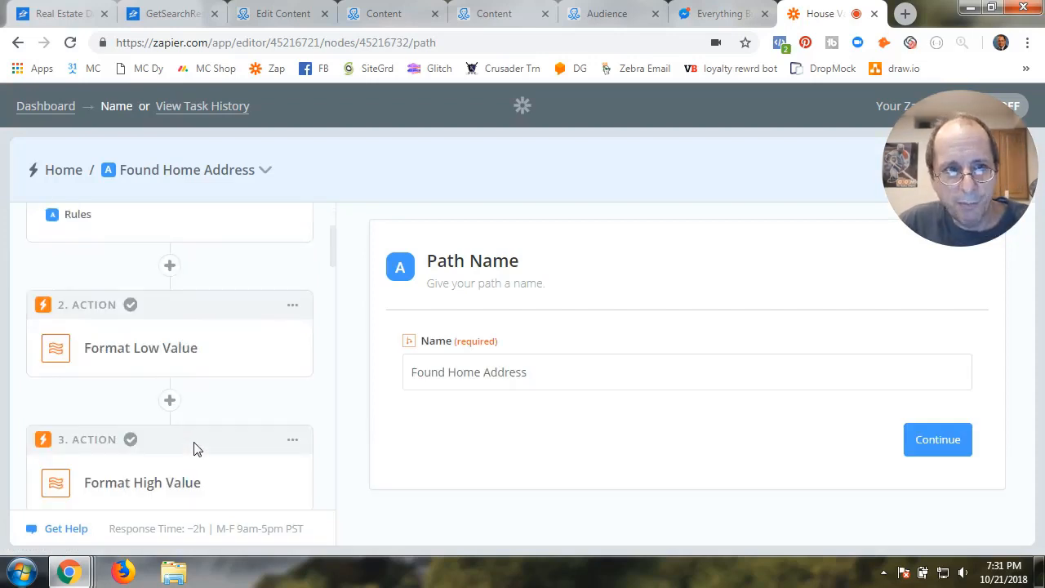
{"action": "scroll", "coordinate": [196, 448], "scroll_direction": "down", "scroll_amount": 3}
{"action": "scroll", "coordinate": [194, 448], "scroll_direction": "down", "scroll_amount": 2}
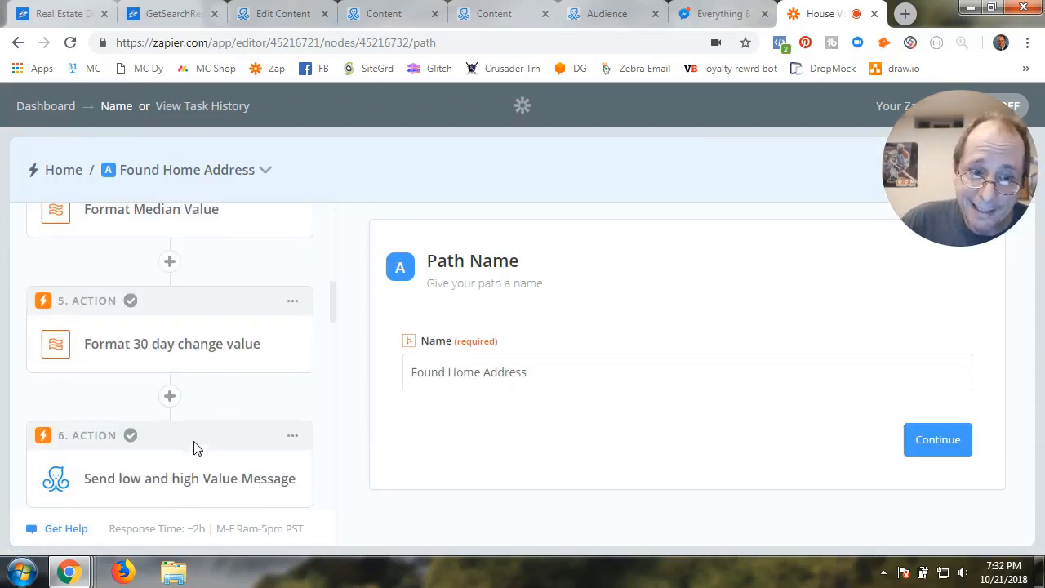
{"action": "left_click", "coordinate": [174, 344]}
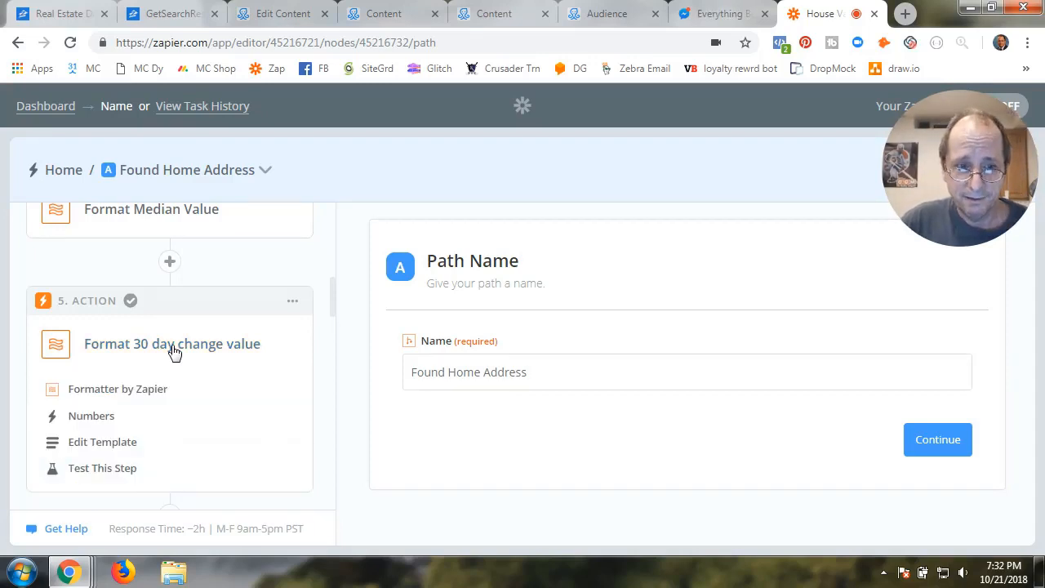
Re-pick Formatter with the Numbers action and set Transform to Format Currency
{"action": "left_click", "coordinate": [135, 390]}
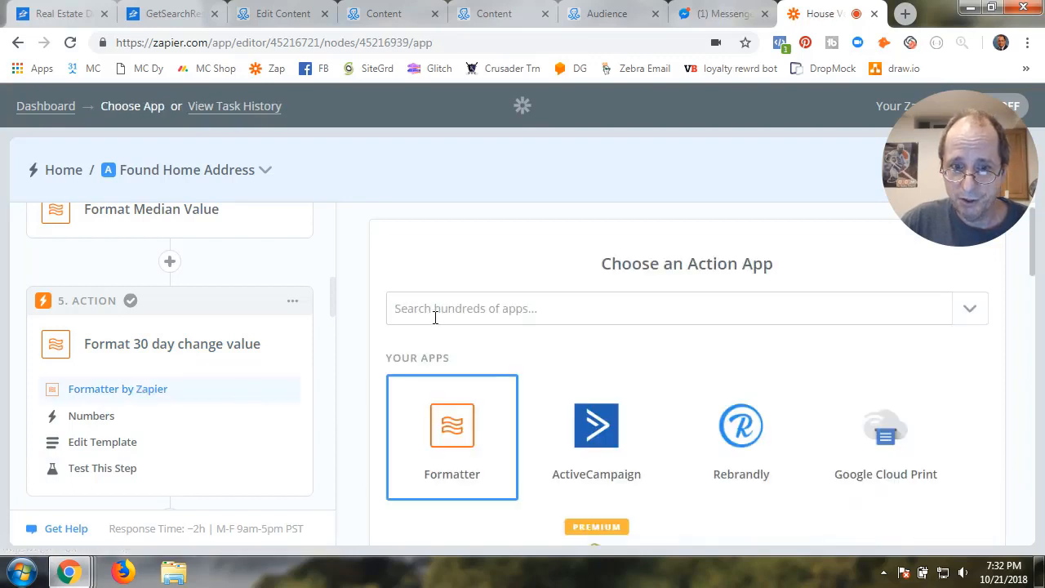
{"action": "left_click", "coordinate": [448, 427]}
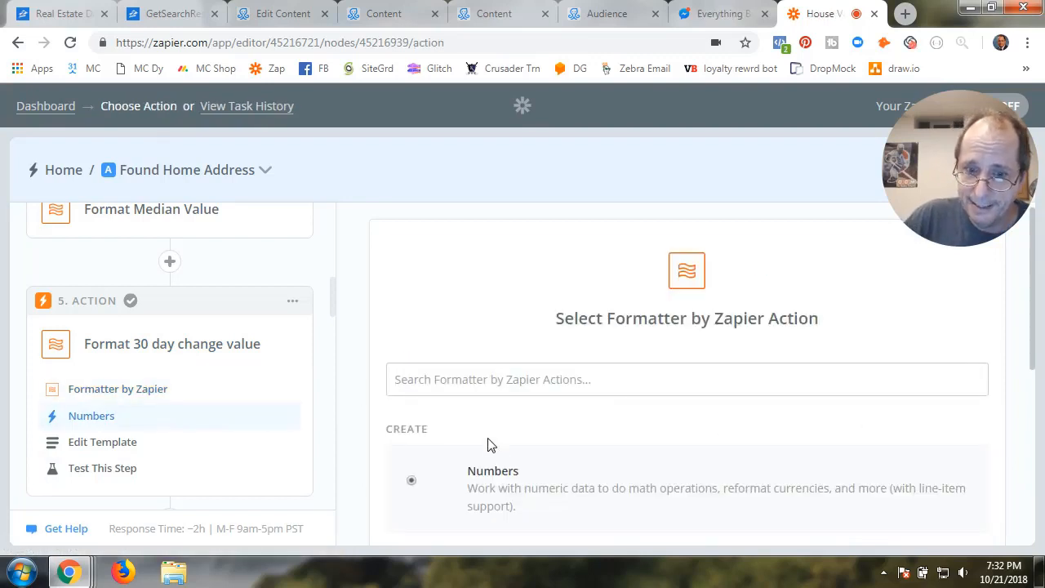
{"action": "scroll", "coordinate": [494, 390], "scroll_direction": "down", "scroll_amount": 2}
{"action": "scroll", "coordinate": [561, 384], "scroll_direction": "down", "scroll_amount": 3}
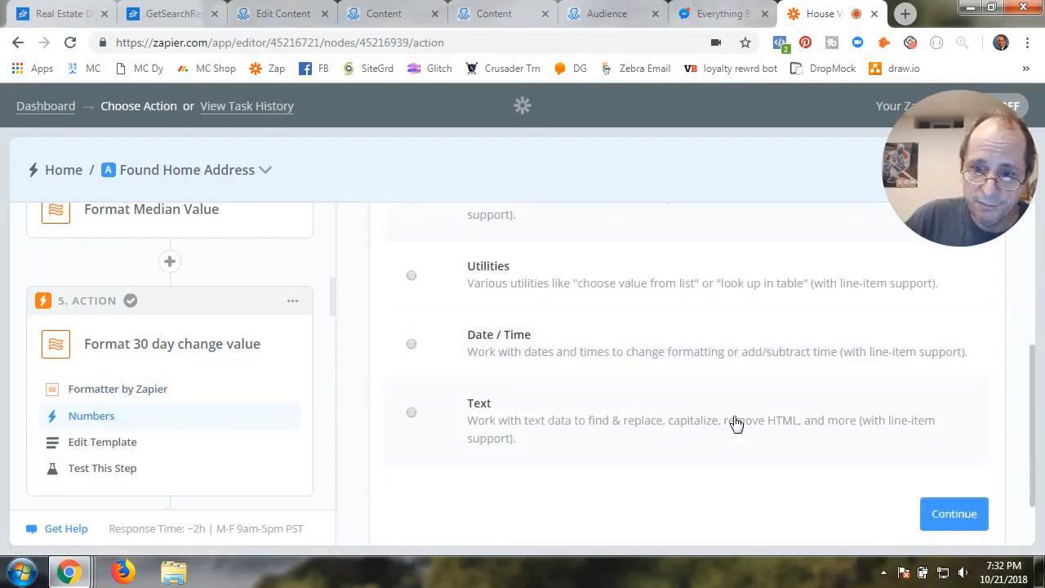
{"action": "left_click", "coordinate": [953, 449]}
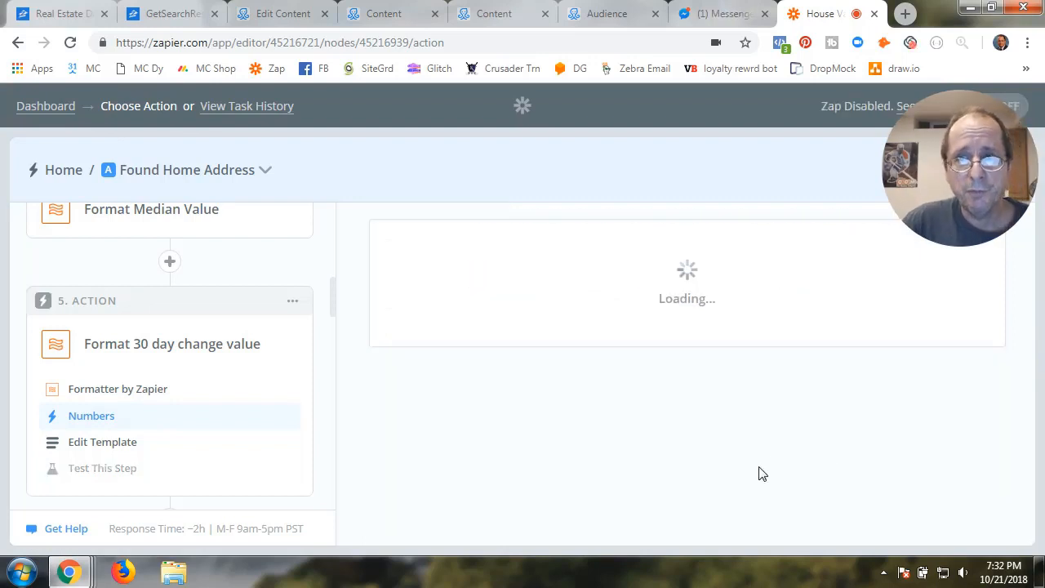
{"action": "scroll", "coordinate": [558, 463], "scroll_direction": "down", "scroll_amount": 1}
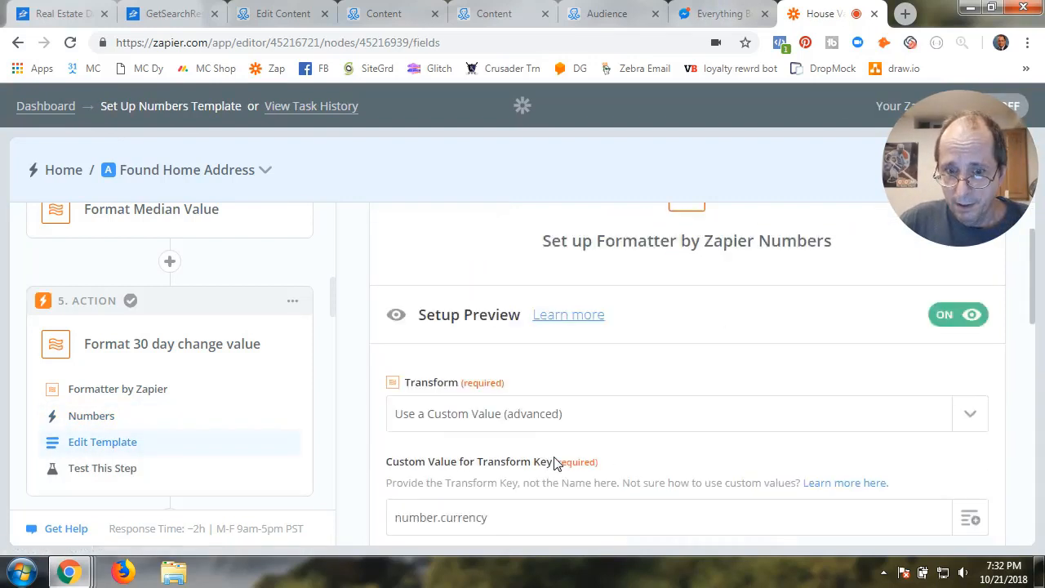
{"action": "scroll", "coordinate": [556, 463], "scroll_direction": "down", "scroll_amount": 1}
{"action": "left_click", "coordinate": [555, 355]}
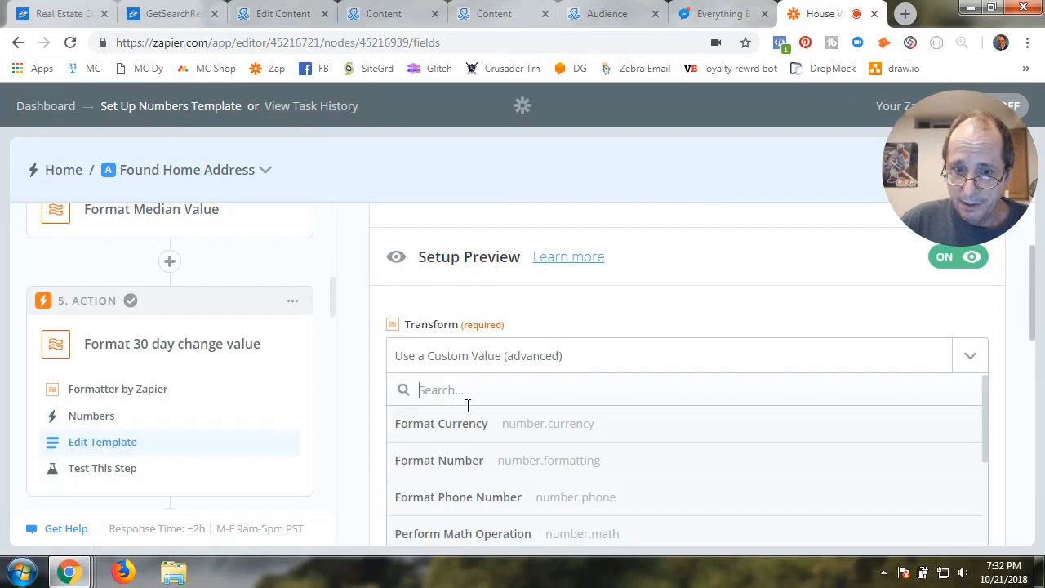
{"action": "left_click", "coordinate": [450, 425]}
Replace the Input value with GET Zillow Values' Zestimate Value Change (8122)
{"action": "scroll", "coordinate": [599, 492], "scroll_direction": "down", "scroll_amount": 4}
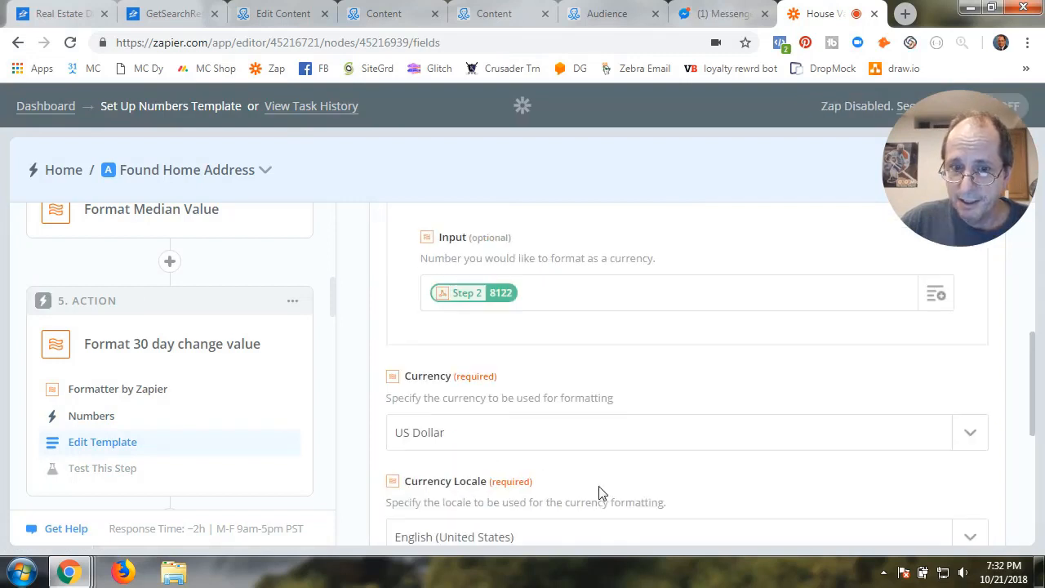
{"action": "key", "text": "BackSpace"}
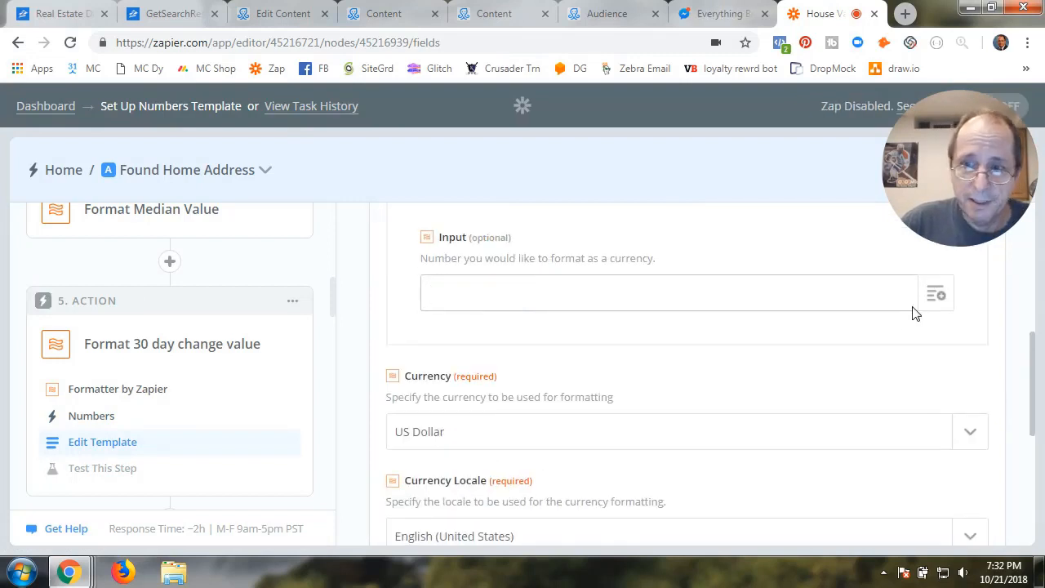
{"action": "left_click", "coordinate": [936, 299]}
{"action": "left_click", "coordinate": [520, 403]}
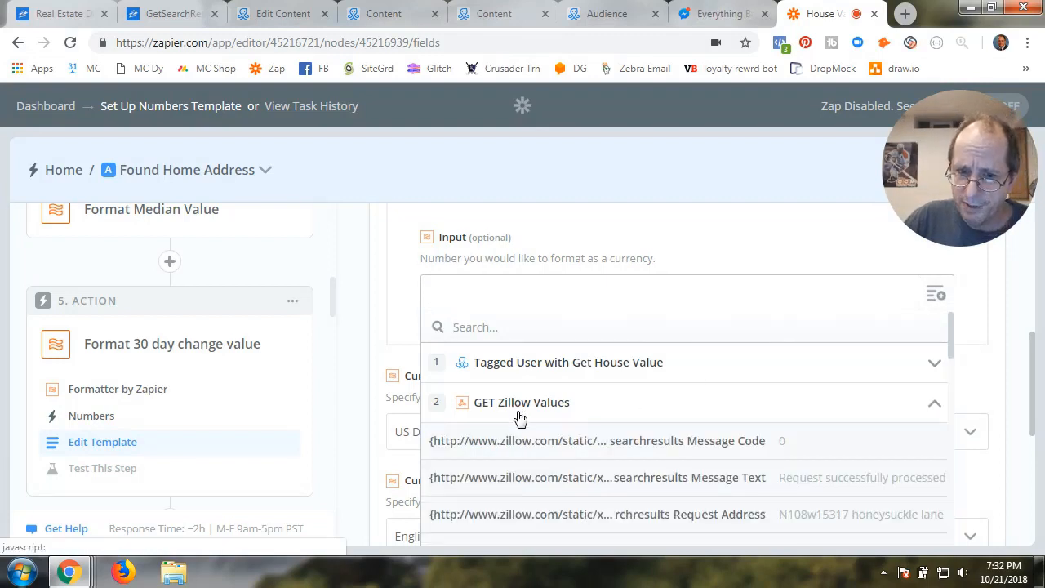
{"action": "scroll", "coordinate": [572, 466], "scroll_direction": "down", "scroll_amount": 2}
{"action": "scroll", "coordinate": [554, 476], "scroll_direction": "down", "scroll_amount": 2}
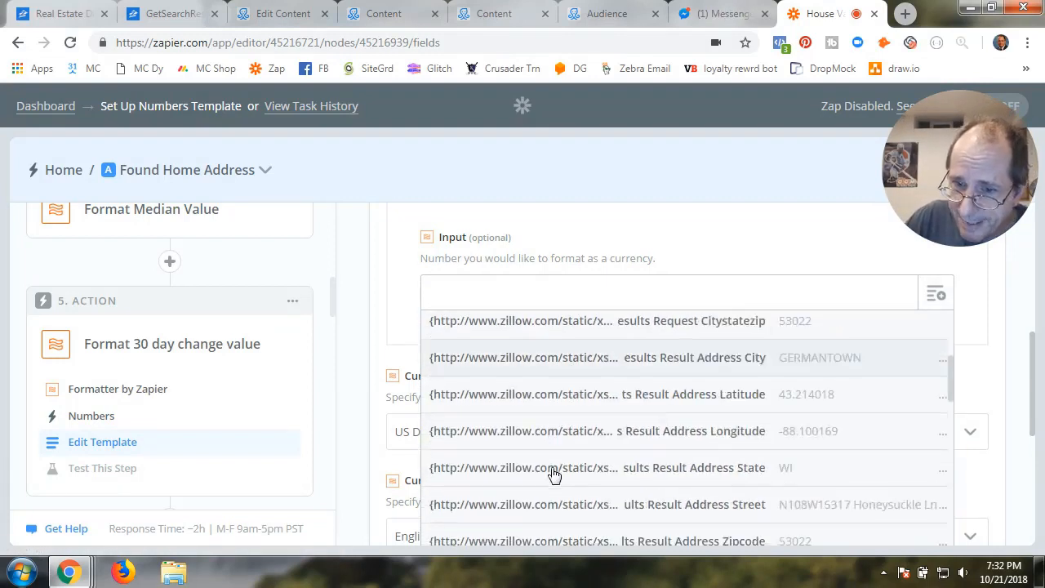
{"action": "scroll", "coordinate": [554, 476], "scroll_direction": "down", "scroll_amount": 5}
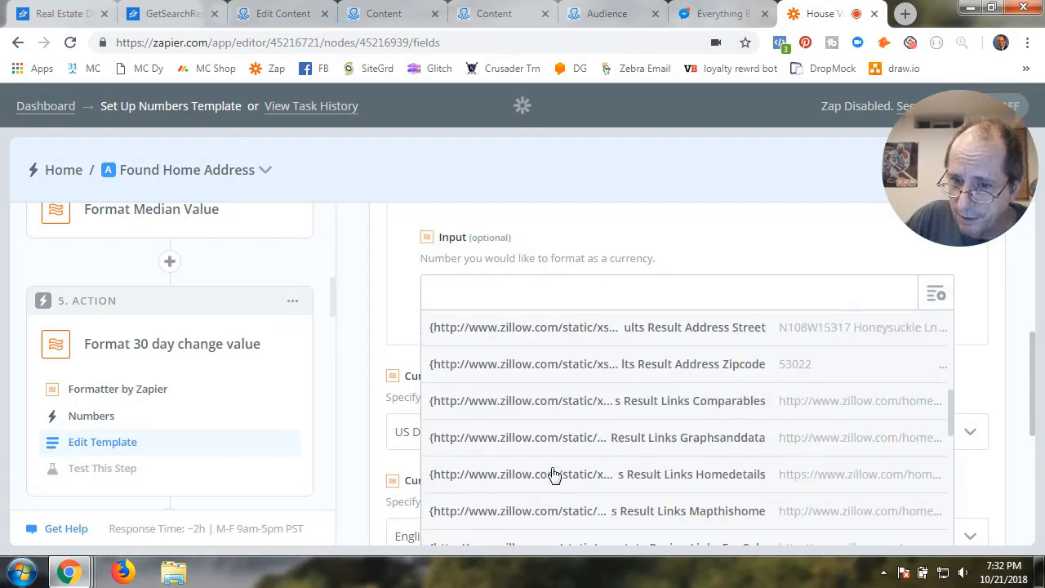
{"action": "scroll", "coordinate": [553, 476], "scroll_direction": "down", "scroll_amount": 3}
{"action": "scroll", "coordinate": [553, 474], "scroll_direction": "down", "scroll_amount": 3}
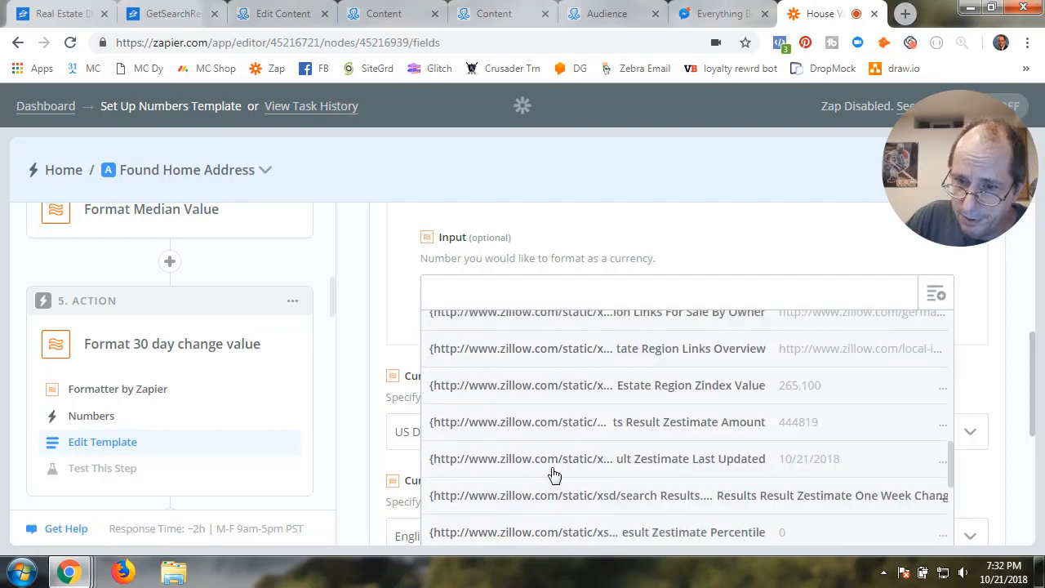
{"action": "scroll", "coordinate": [553, 475], "scroll_direction": "down", "scroll_amount": 3}
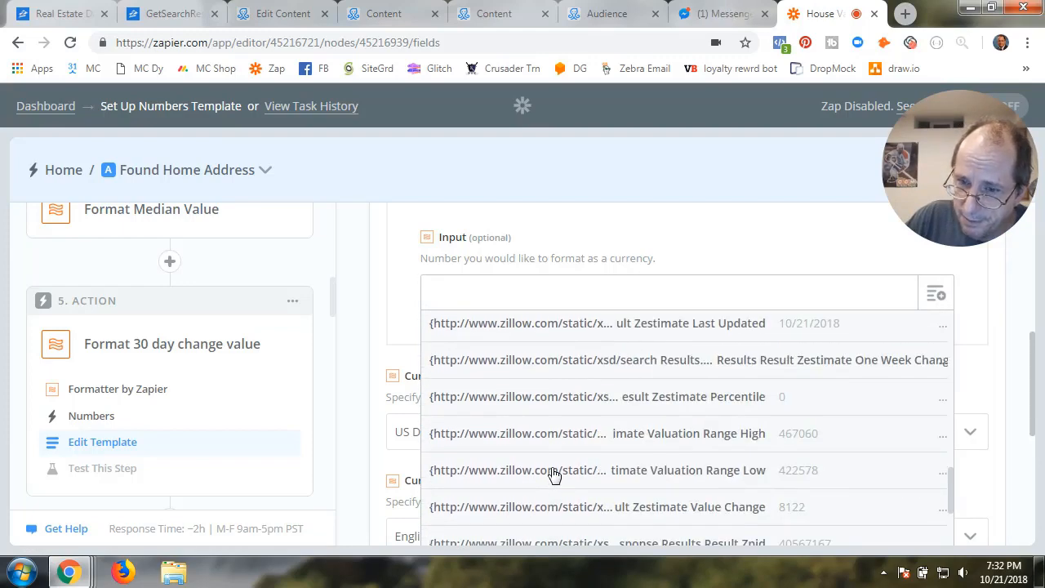
{"action": "scroll", "coordinate": [554, 475], "scroll_direction": "down", "scroll_amount": 3}
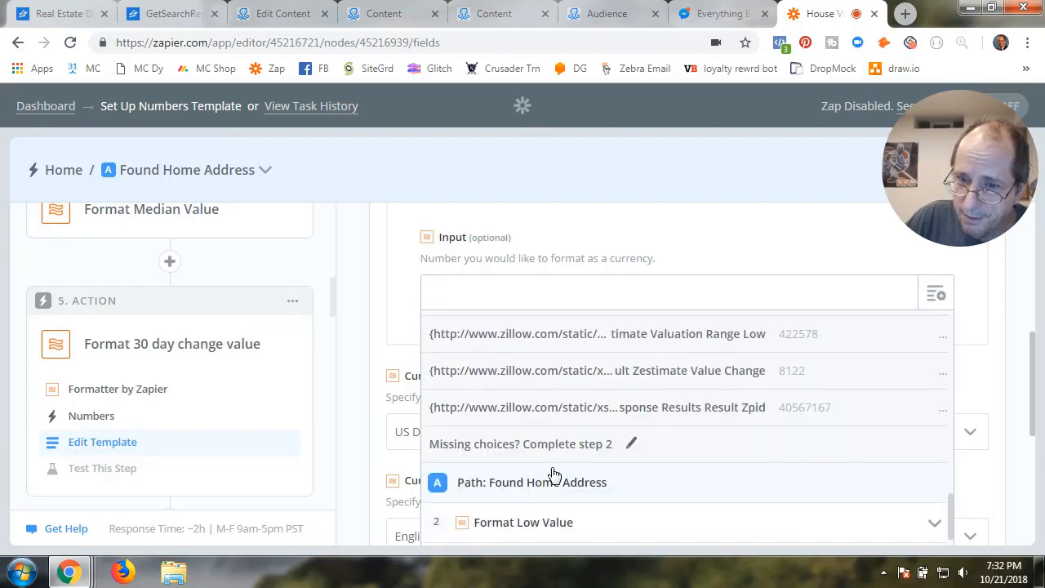
{"action": "left_click", "coordinate": [666, 380]}
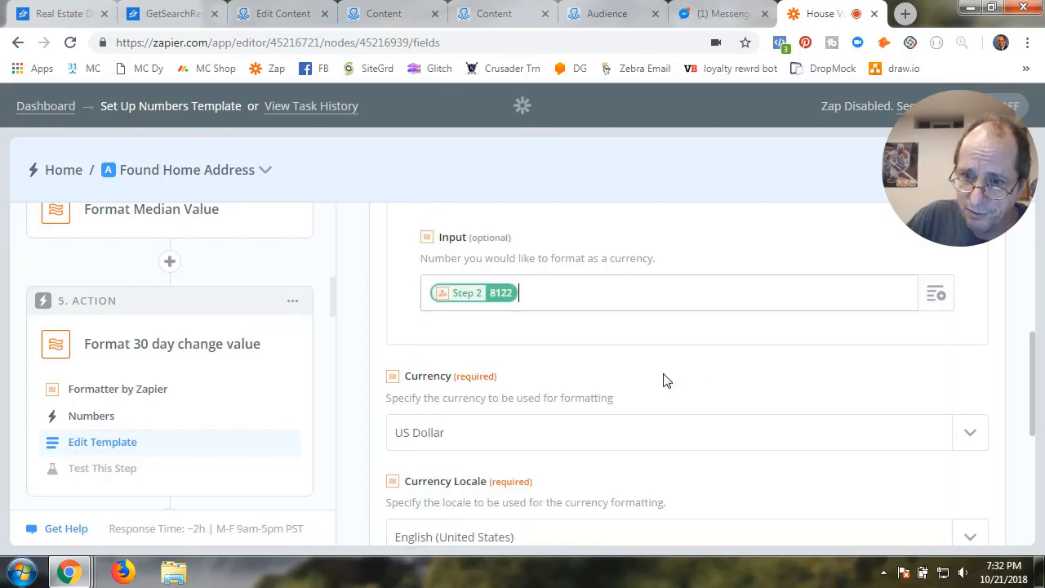
Keep US Dollar, English (United States) locale, and ¤#,##0.00 format, then continue to testing
{"action": "scroll", "coordinate": [645, 441], "scroll_direction": "down", "scroll_amount": 2}
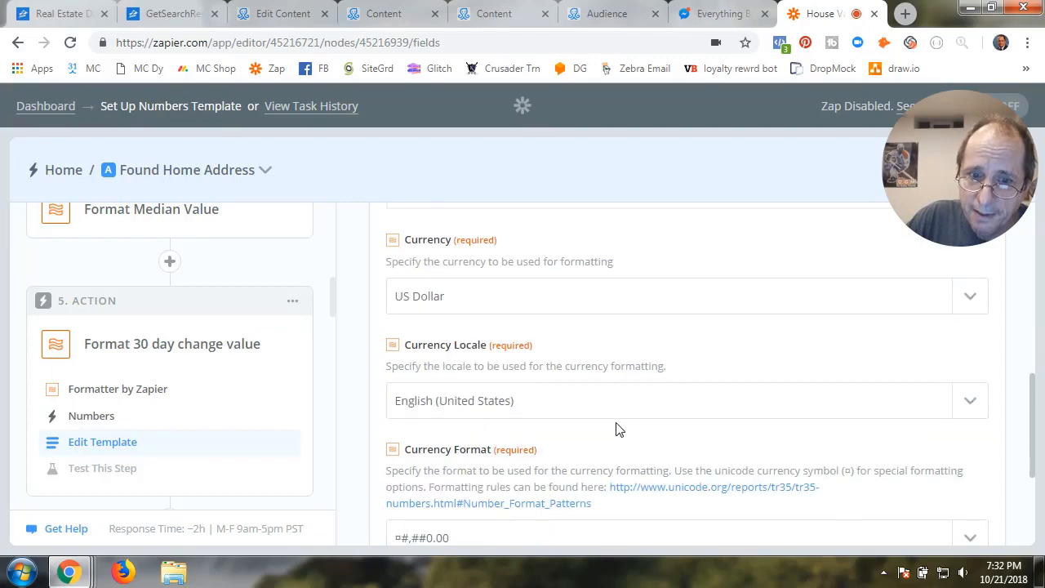
{"action": "left_click", "coordinate": [515, 306]}
{"action": "left_click", "coordinate": [504, 364]}
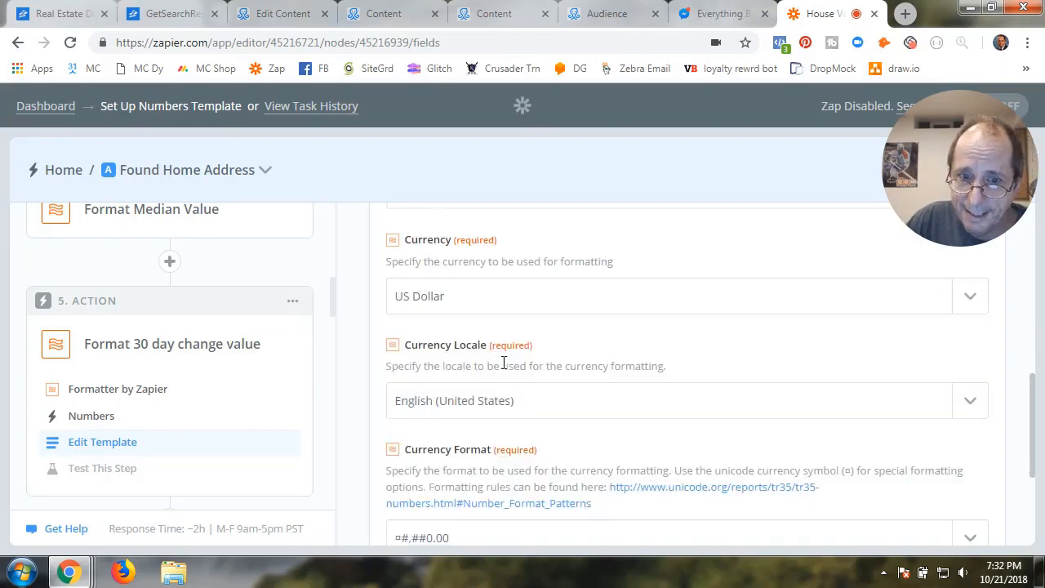
{"action": "left_click", "coordinate": [514, 415]}
{"action": "left_click", "coordinate": [521, 472]}
{"action": "scroll", "coordinate": [491, 472], "scroll_direction": "down", "scroll_amount": 3}
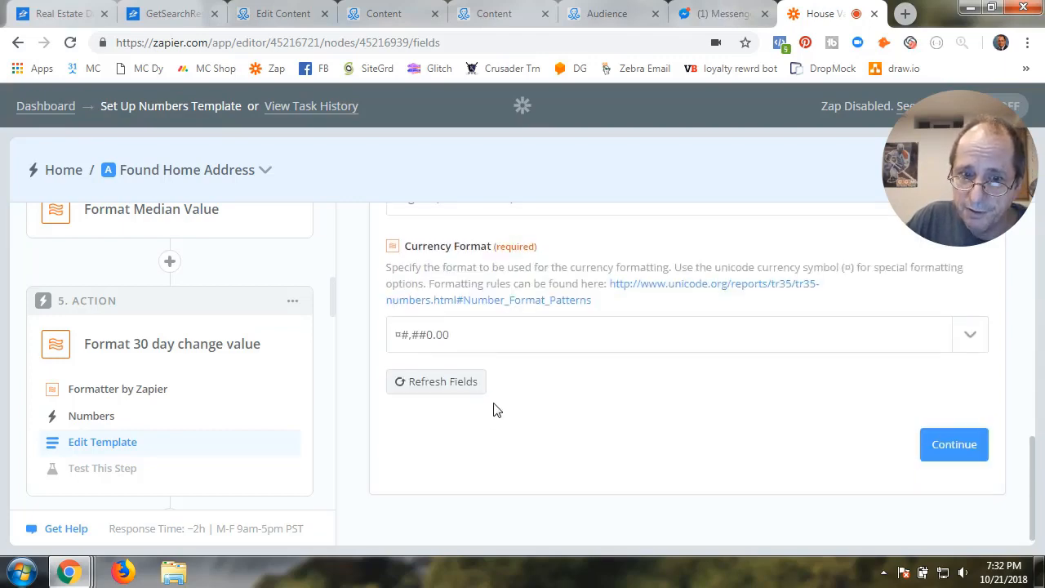
{"action": "left_click", "coordinate": [490, 335]}
{"action": "left_click", "coordinate": [485, 403]}
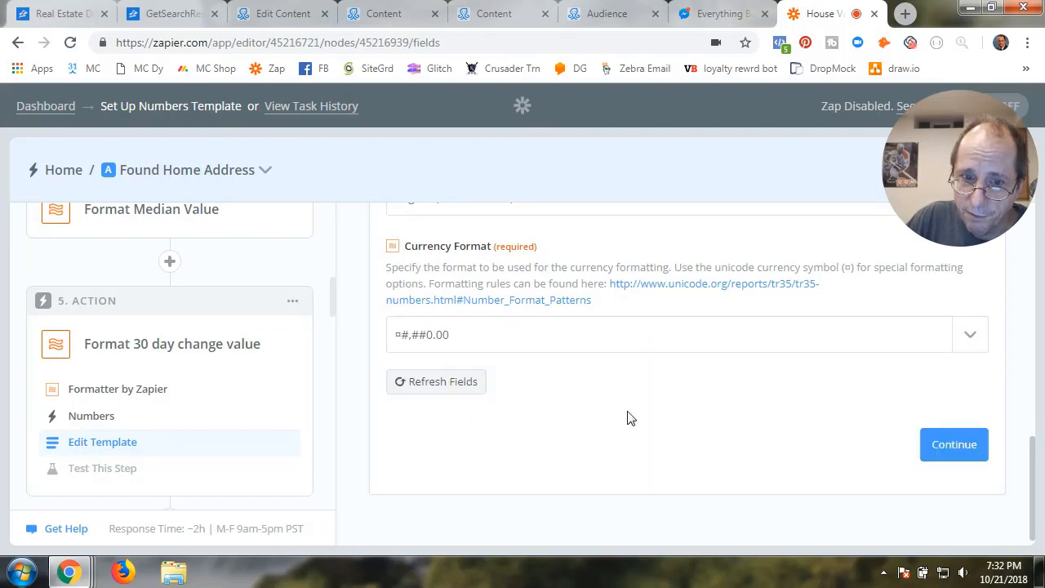
{"action": "left_click", "coordinate": [922, 447]}
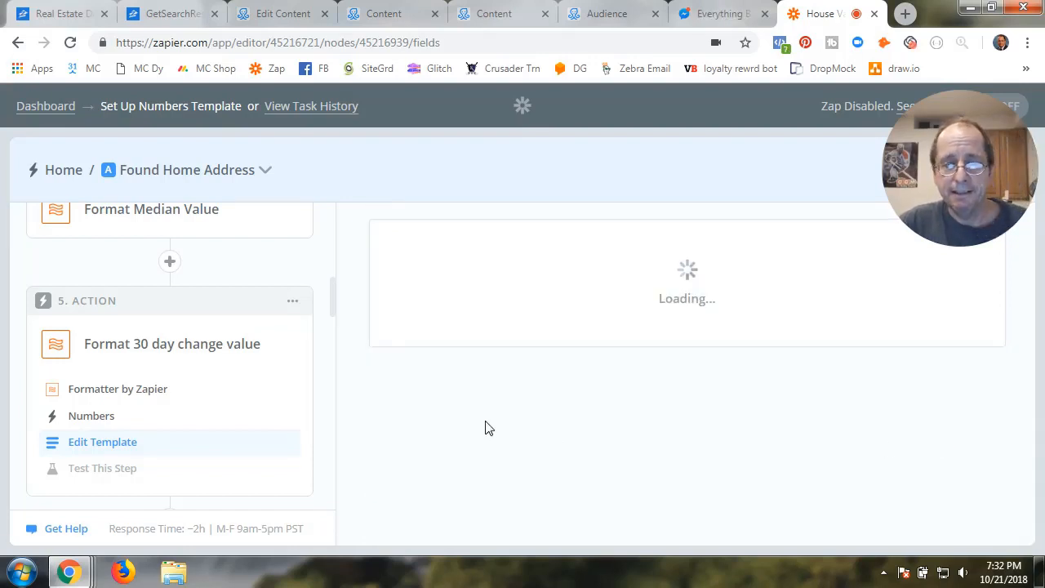
Accept the $8,122.00 test output and expand Path A's Send low and high Value Message step
{"action": "scroll", "coordinate": [498, 442], "scroll_direction": "down", "scroll_amount": 5}
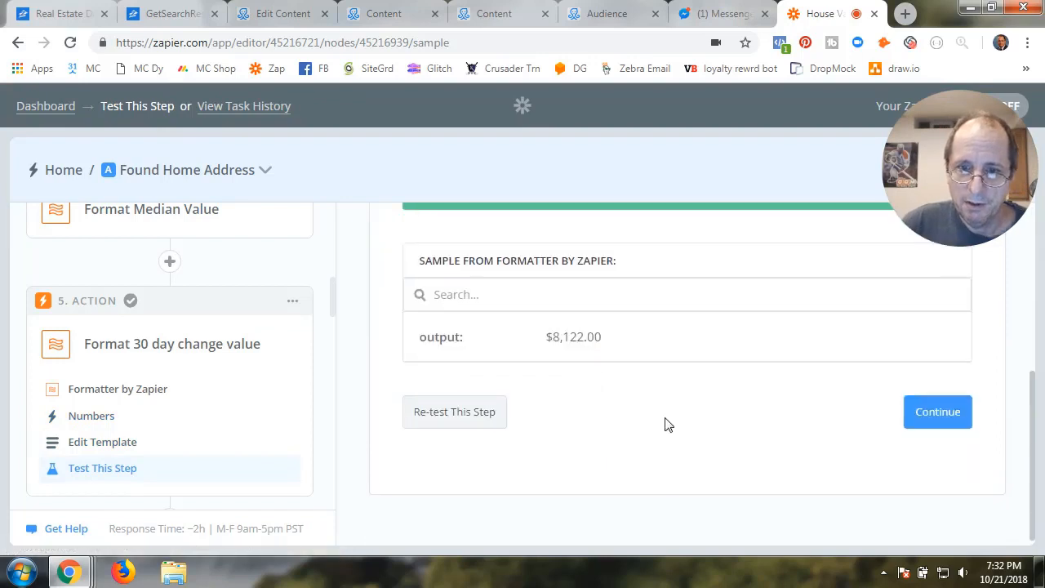
{"action": "left_click", "coordinate": [850, 413]}
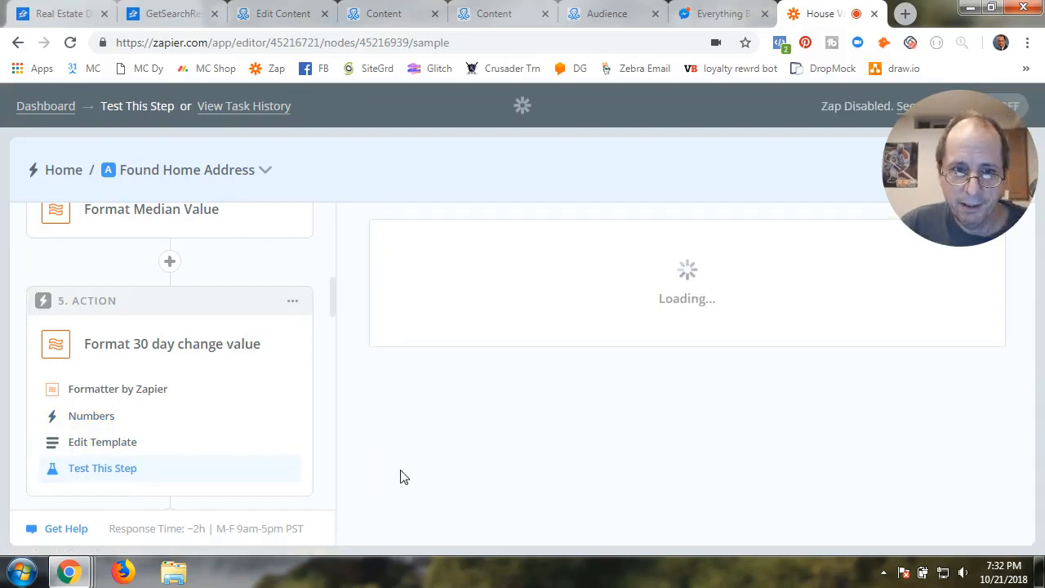
{"action": "scroll", "coordinate": [198, 464], "scroll_direction": "down", "scroll_amount": 3}
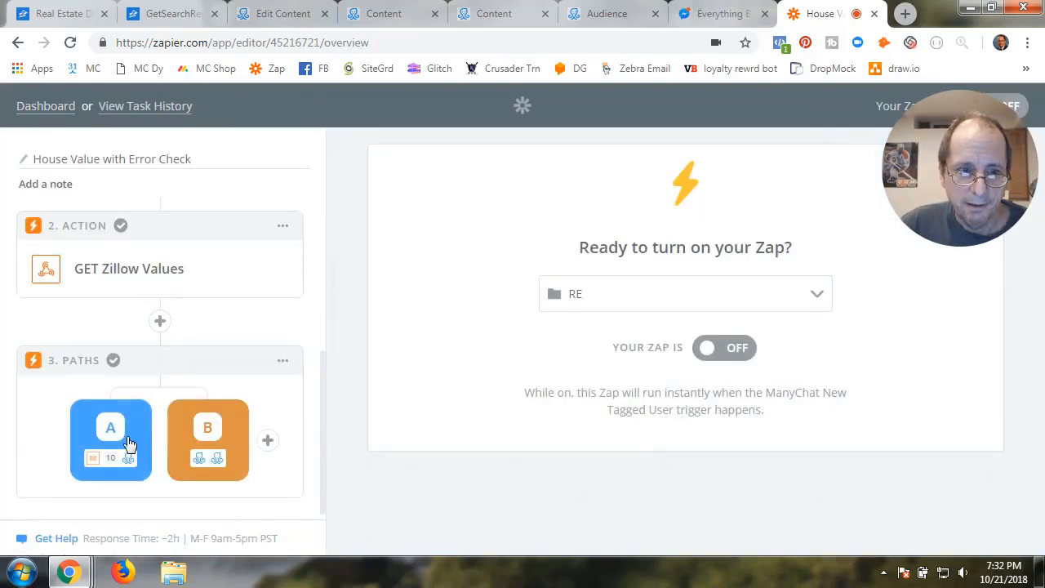
{"action": "left_click", "coordinate": [129, 444]}
{"action": "scroll", "coordinate": [169, 445], "scroll_direction": "down", "scroll_amount": 5}
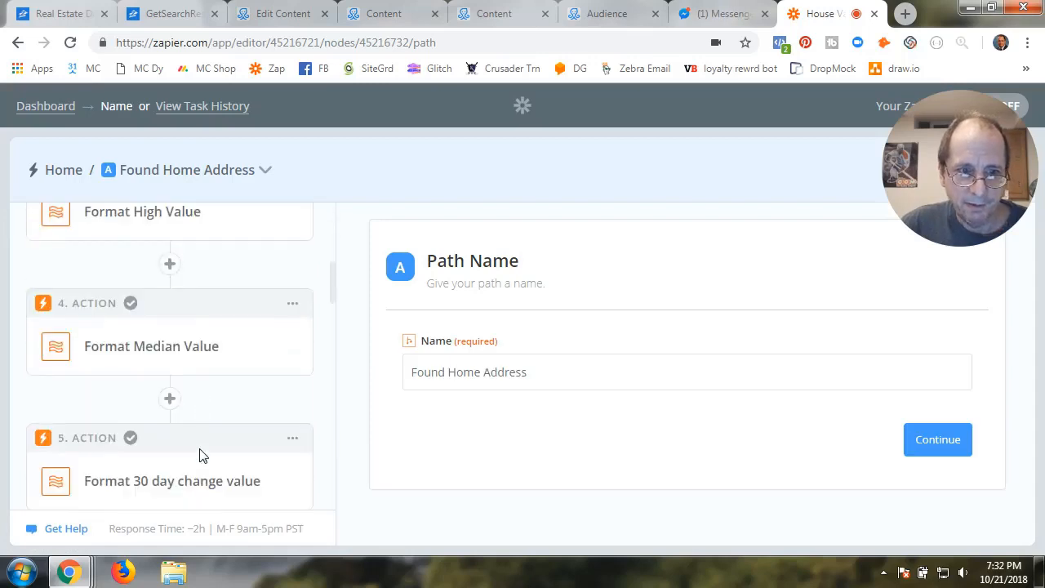
{"action": "scroll", "coordinate": [203, 455], "scroll_direction": "down", "scroll_amount": 3}
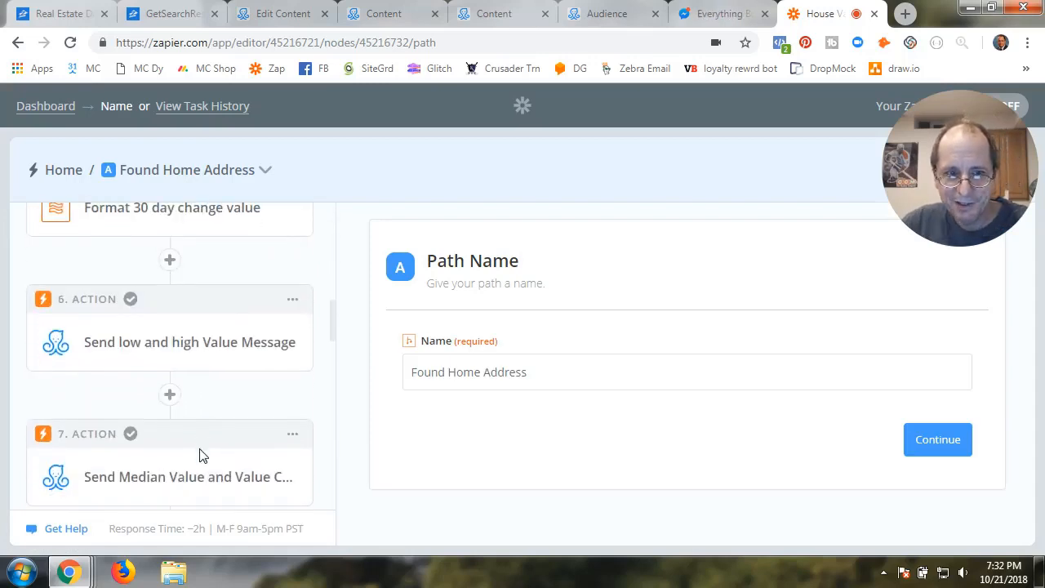
{"action": "left_click", "coordinate": [162, 346]}
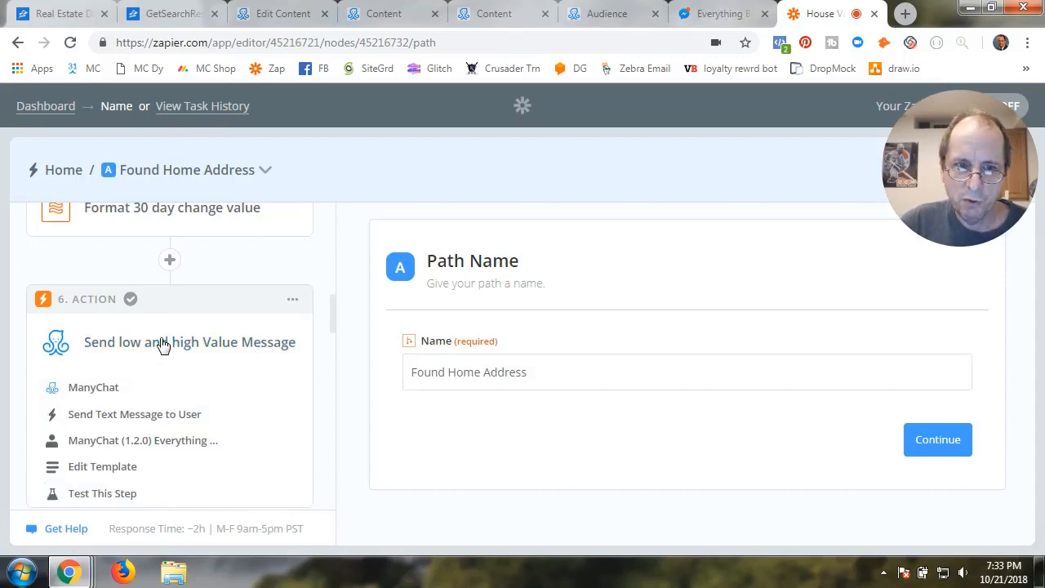
Keep ManyChat's Send Text Message to User action and successfully test the Everything Bot account
{"action": "left_click", "coordinate": [108, 390]}
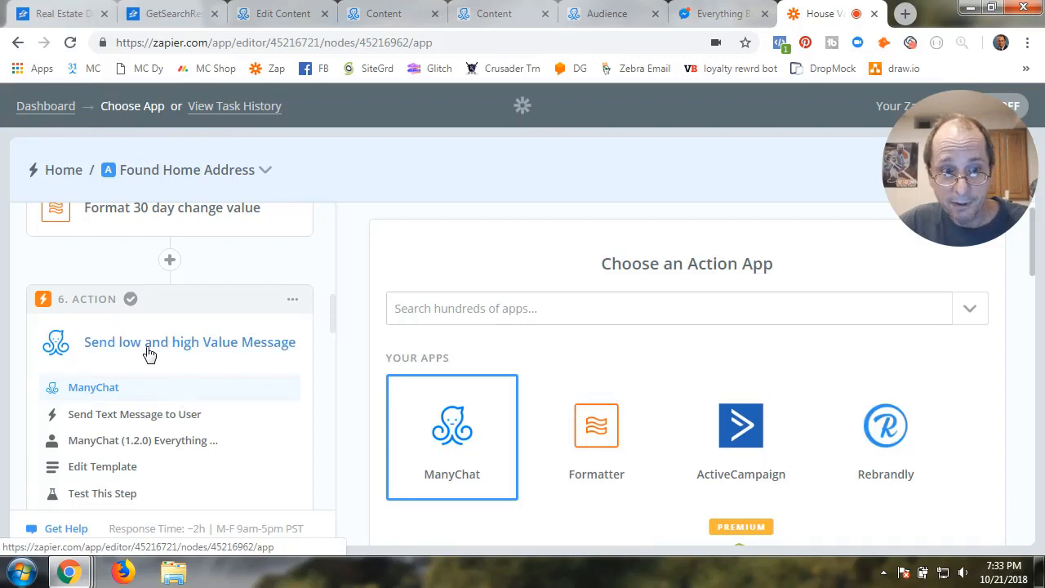
{"action": "left_click", "coordinate": [466, 437]}
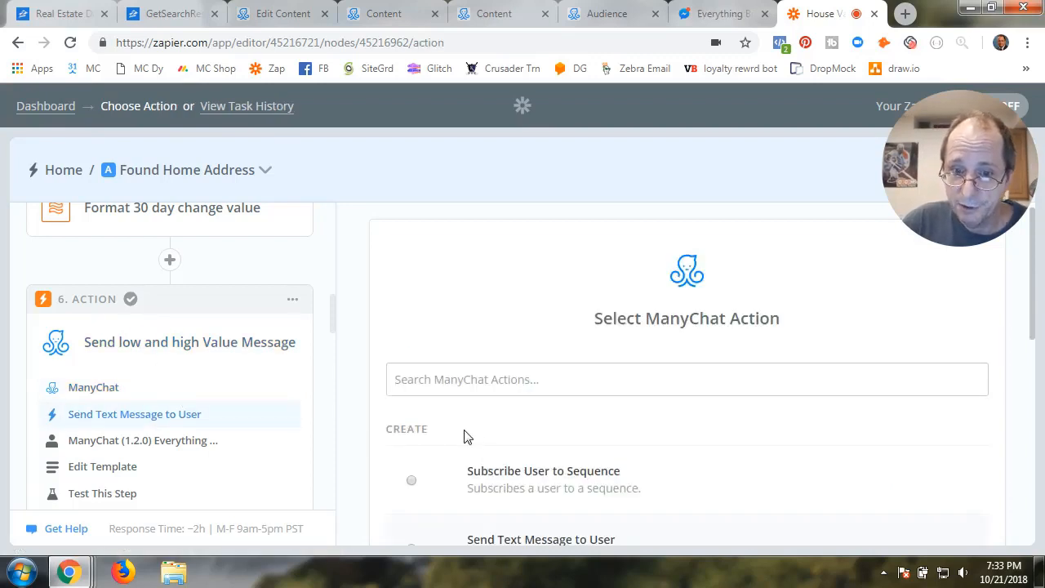
{"action": "scroll", "coordinate": [570, 434], "scroll_direction": "down", "scroll_amount": 3}
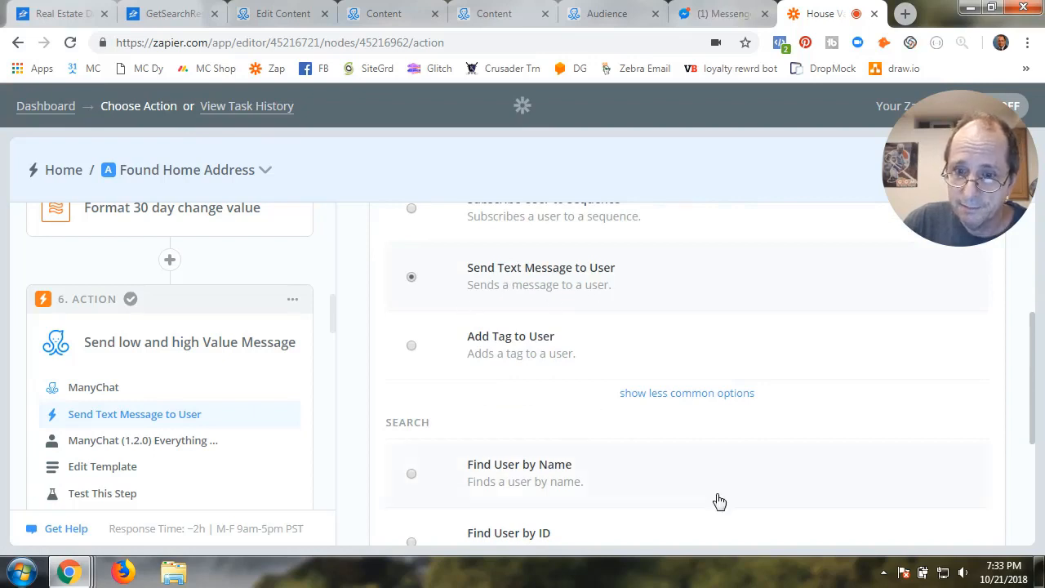
{"action": "scroll", "coordinate": [838, 495], "scroll_direction": "down", "scroll_amount": 3}
{"action": "left_click", "coordinate": [954, 445]}
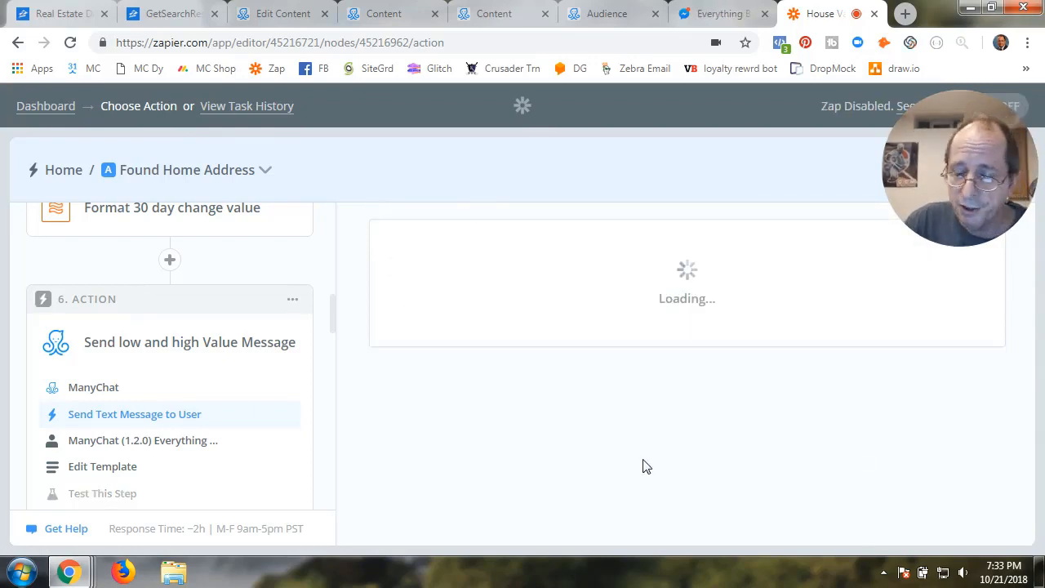
{"action": "scroll", "coordinate": [556, 468], "scroll_direction": "down", "scroll_amount": 2}
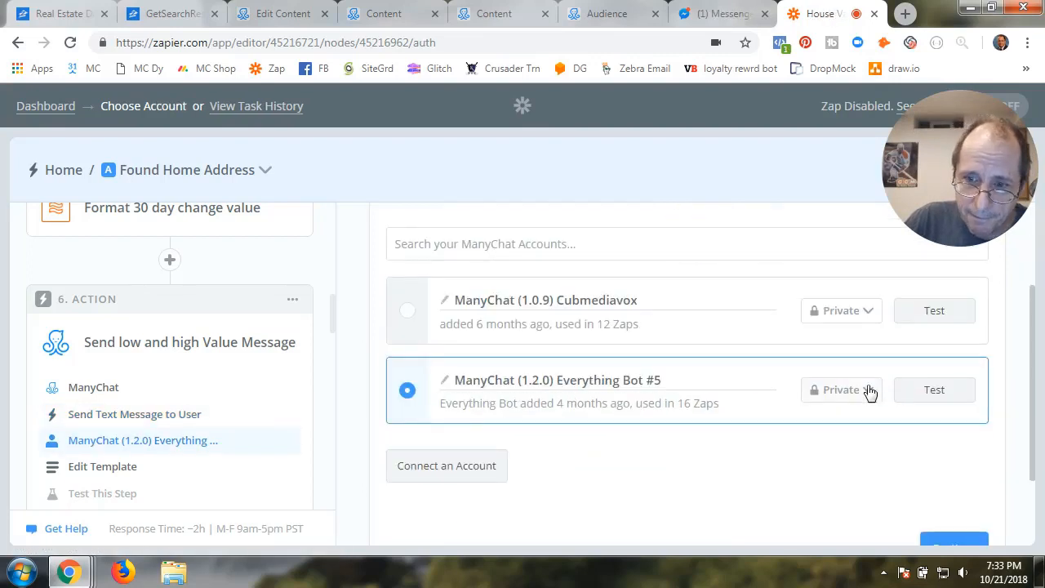
{"action": "left_click", "coordinate": [935, 391]}
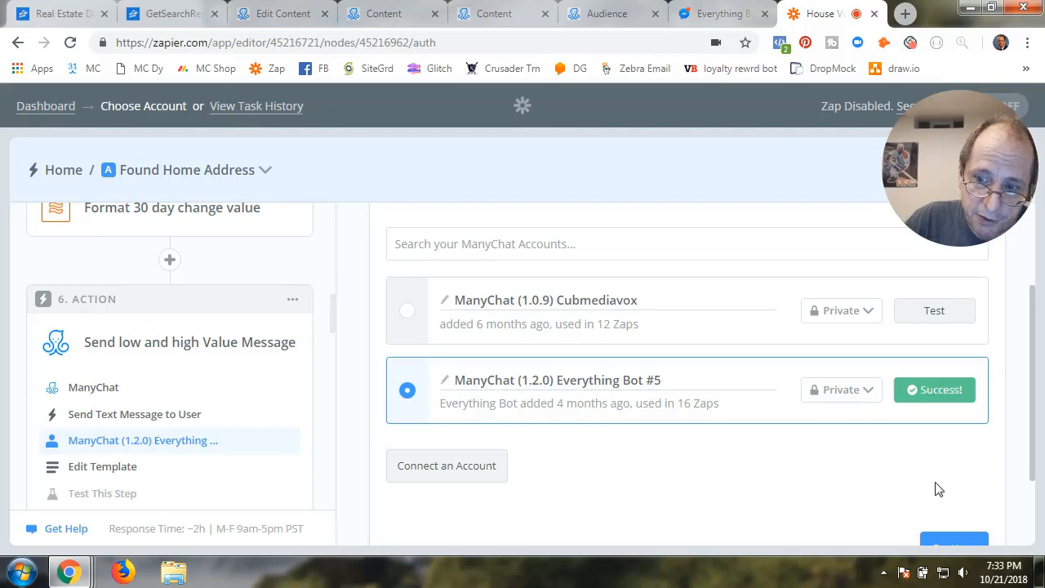
{"action": "left_click", "coordinate": [957, 544]}
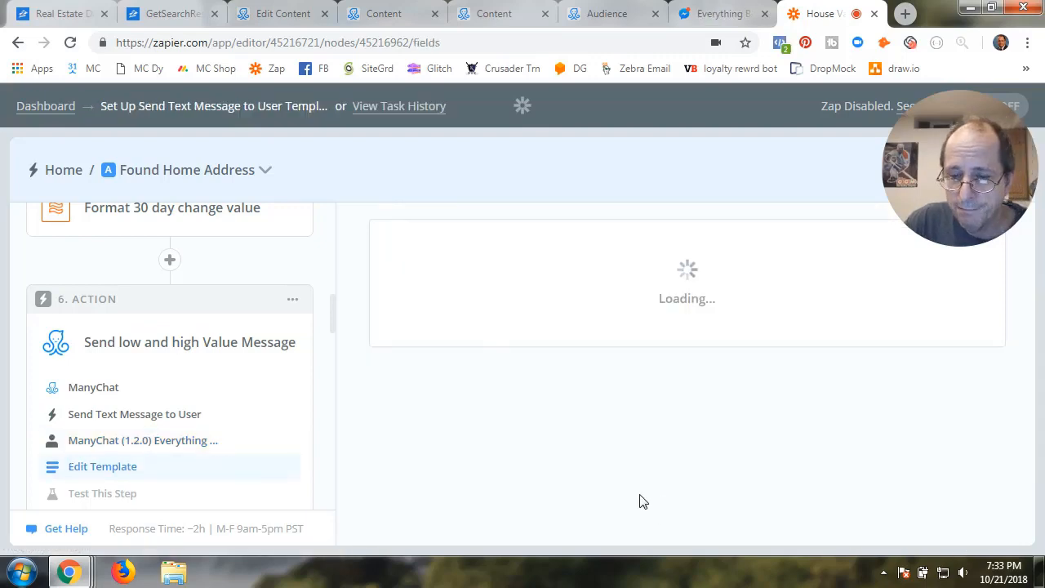
Set User ID to a custom value: the tagged user's ID from step 1
{"action": "scroll", "coordinate": [643, 502], "scroll_direction": "down", "scroll_amount": 2}
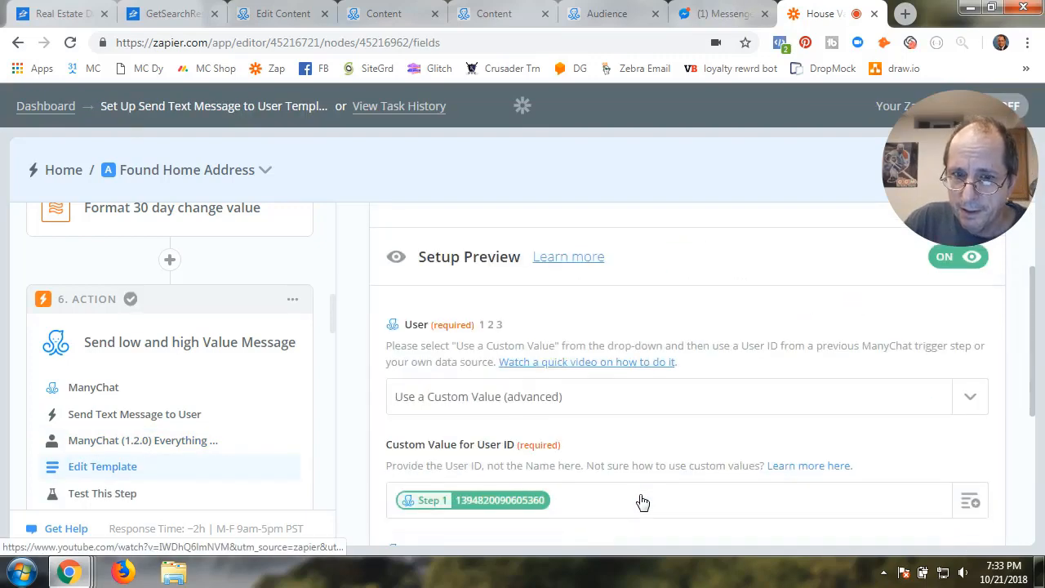
{"action": "scroll", "coordinate": [643, 502], "scroll_direction": "down", "scroll_amount": 2}
{"action": "scroll", "coordinate": [643, 501], "scroll_direction": "up", "scroll_amount": 2}
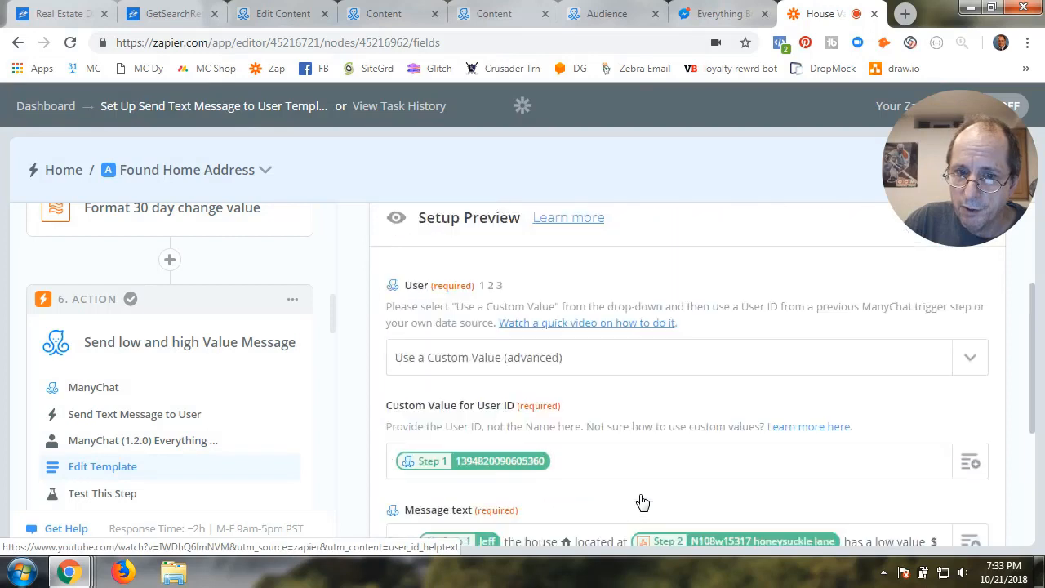
{"action": "left_click", "coordinate": [638, 404]}
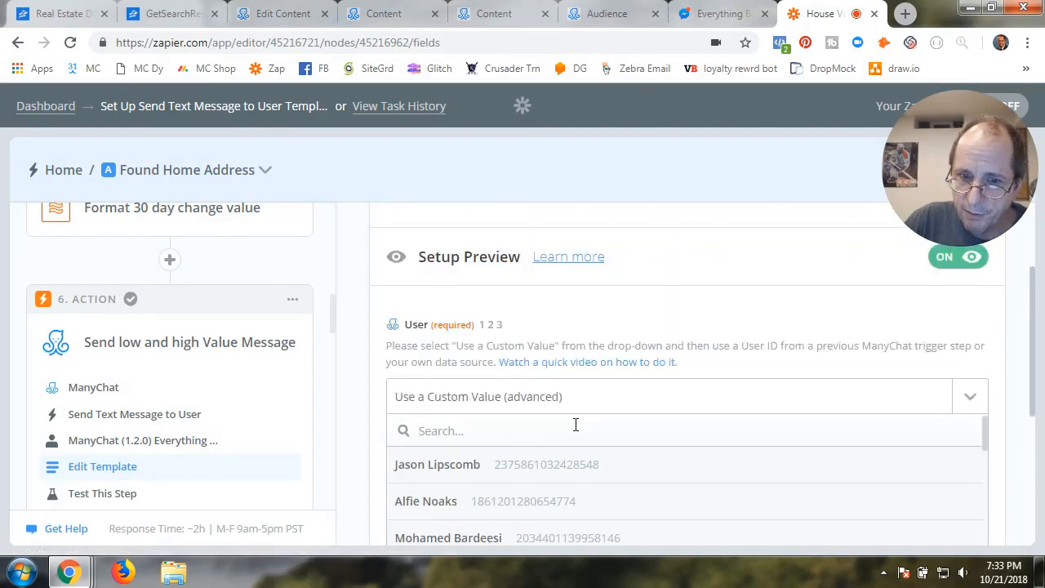
{"action": "scroll", "coordinate": [572, 438], "scroll_direction": "down", "scroll_amount": 10}
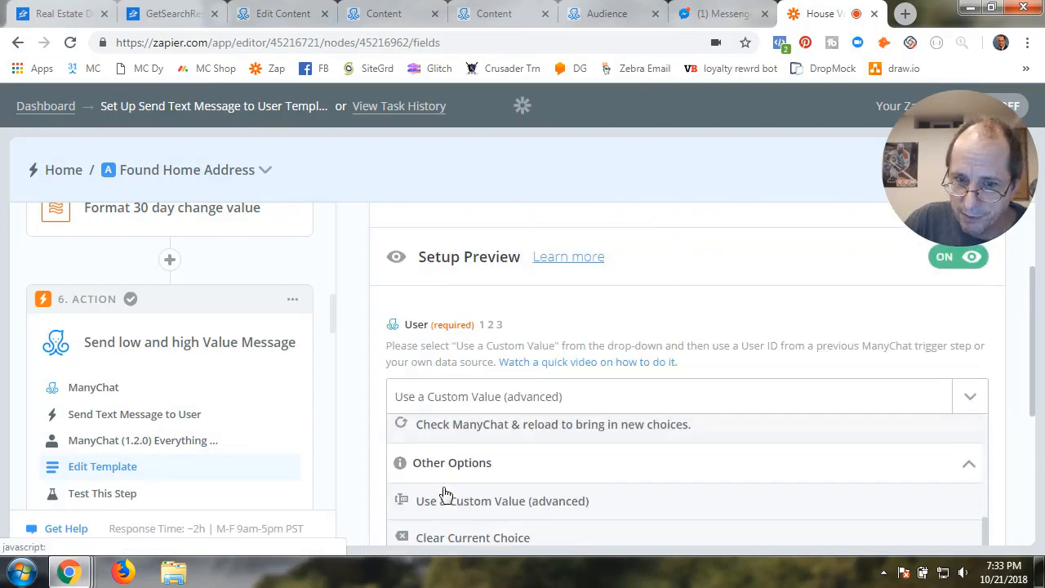
{"action": "left_click", "coordinate": [537, 505]}
{"action": "scroll", "coordinate": [702, 481], "scroll_direction": "down", "scroll_amount": 1}
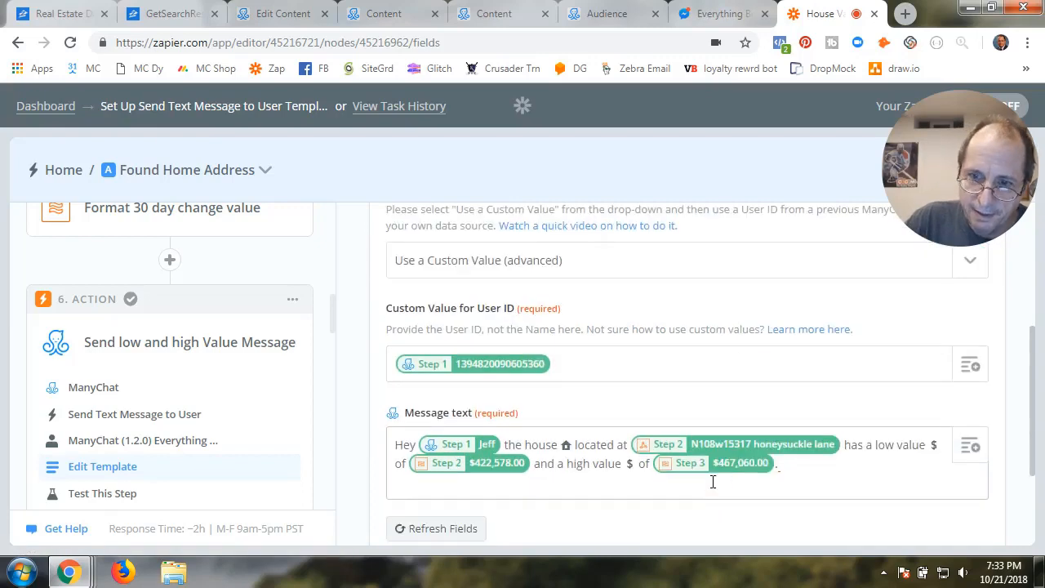
{"action": "scroll", "coordinate": [712, 478], "scroll_direction": "down", "scroll_amount": 2}
{"action": "scroll", "coordinate": [713, 482], "scroll_direction": "up", "scroll_amount": 2}
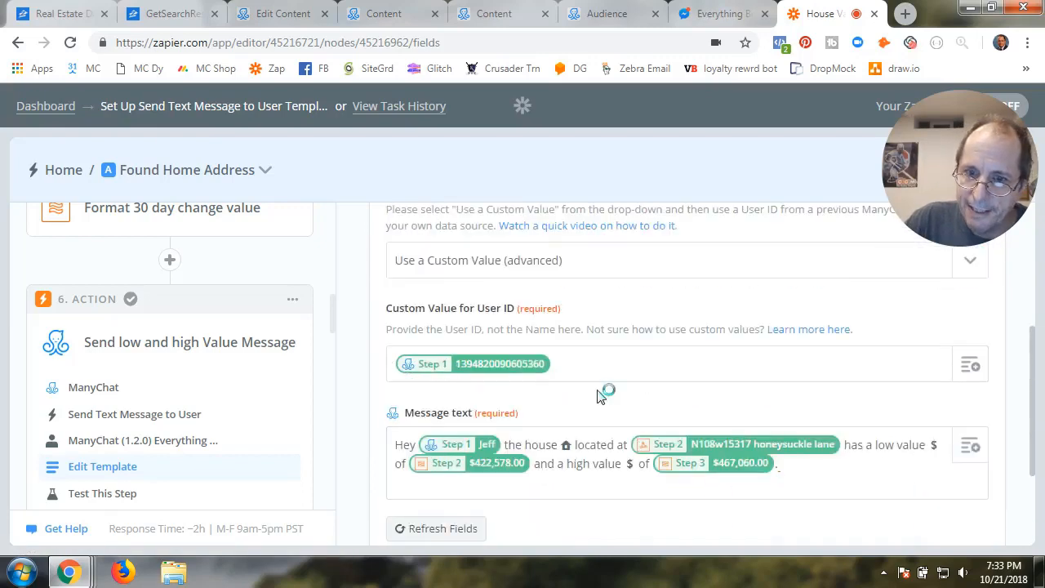
{"action": "left_click", "coordinate": [561, 363]}
{"action": "key", "text": "BackSpace"}
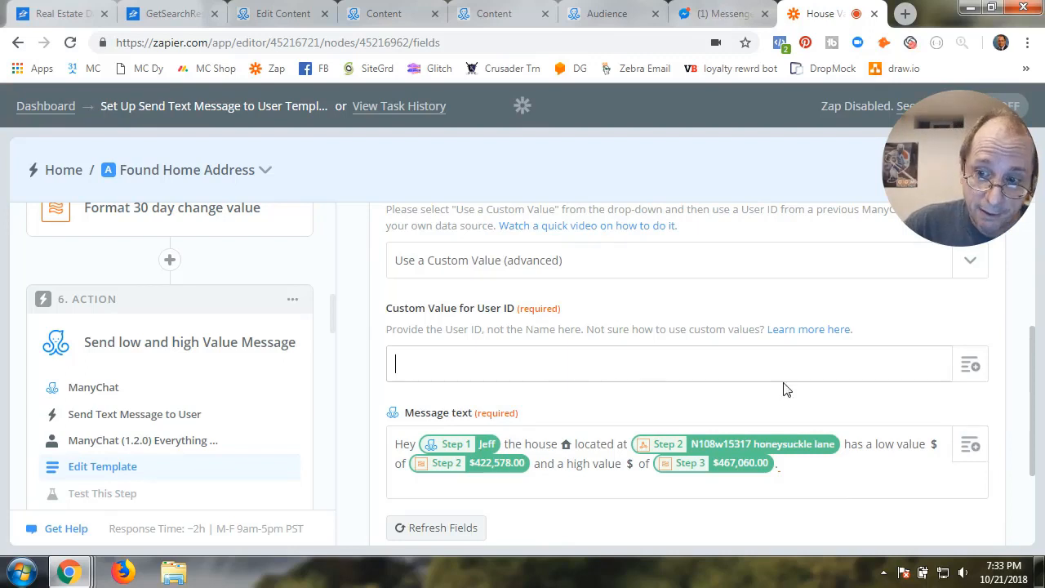
{"action": "left_click", "coordinate": [974, 365]}
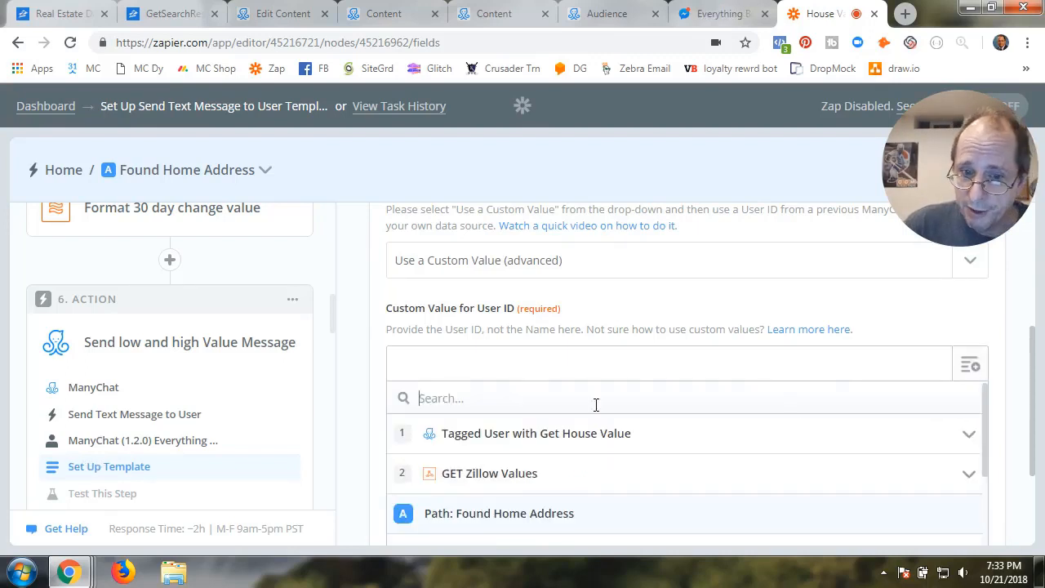
{"action": "left_click", "coordinate": [502, 445]}
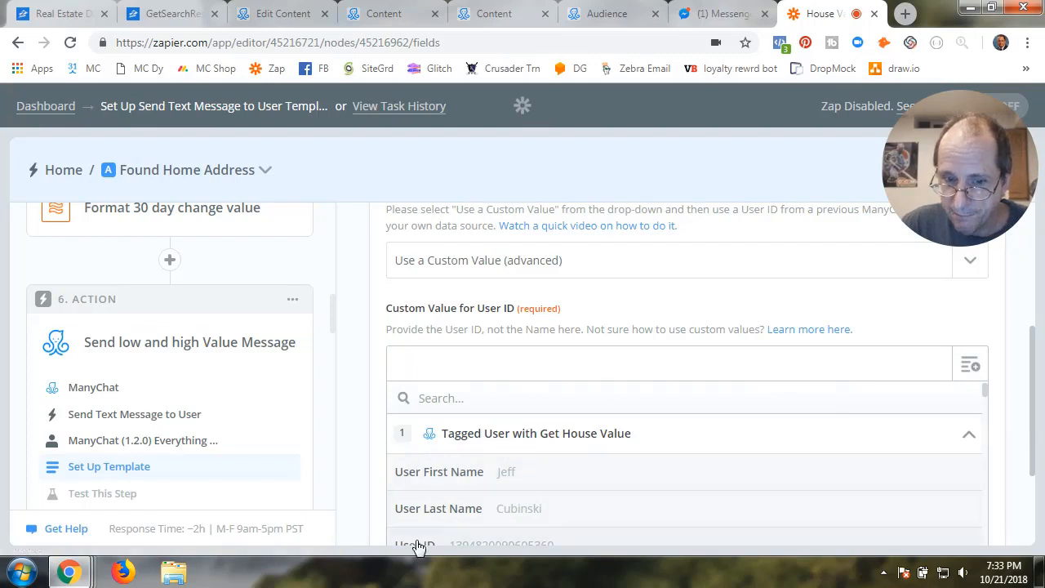
{"action": "scroll", "coordinate": [449, 539], "scroll_direction": "down", "scroll_amount": 2}
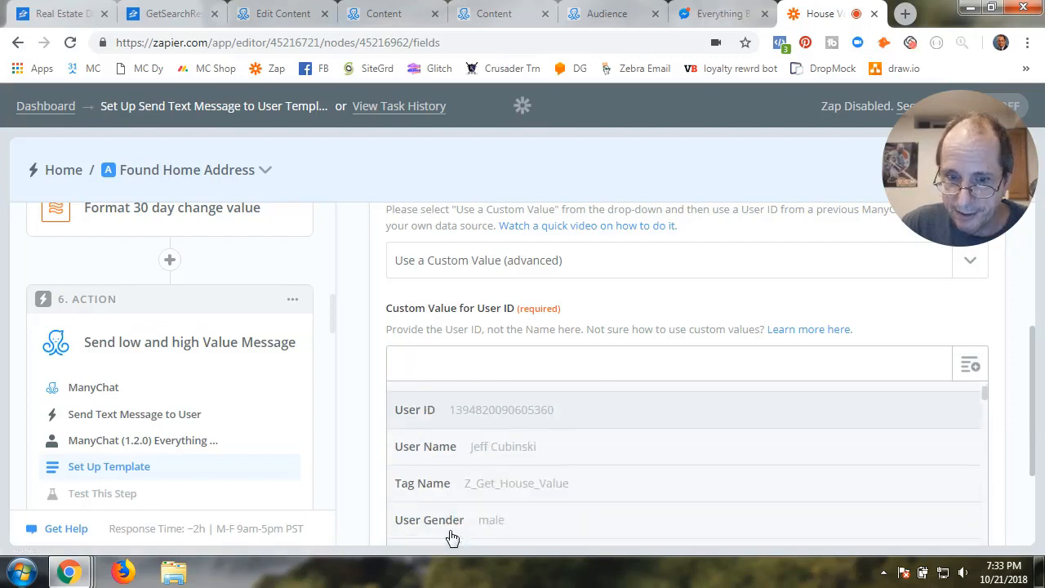
{"action": "left_click", "coordinate": [493, 411]}
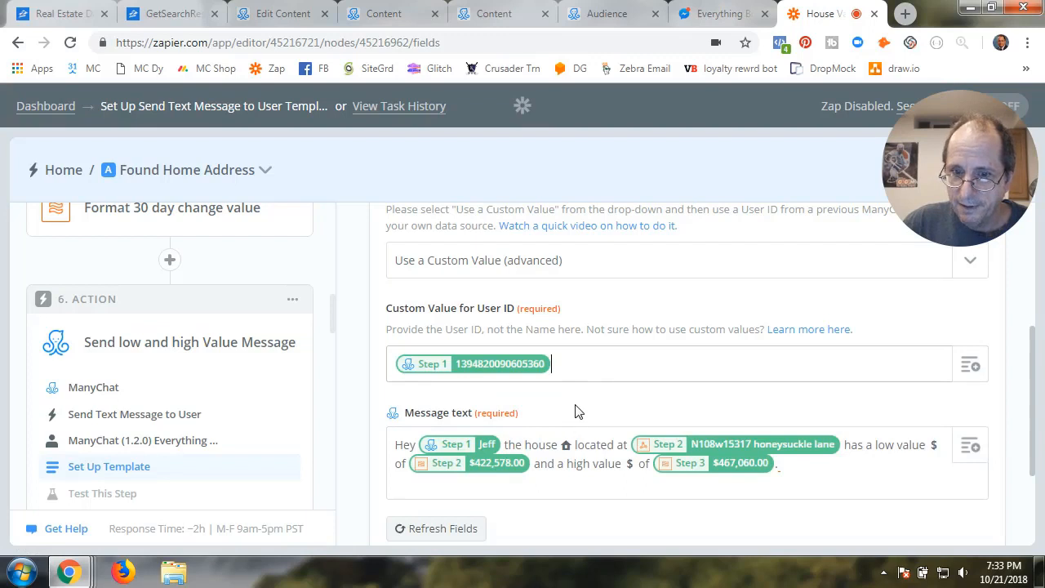
{"action": "left_click", "coordinate": [573, 490]}
Re-insert the tagged user's First Name after 'Hey' in the greeting
{"action": "scroll", "coordinate": [575, 498], "scroll_direction": "down", "scroll_amount": 2}
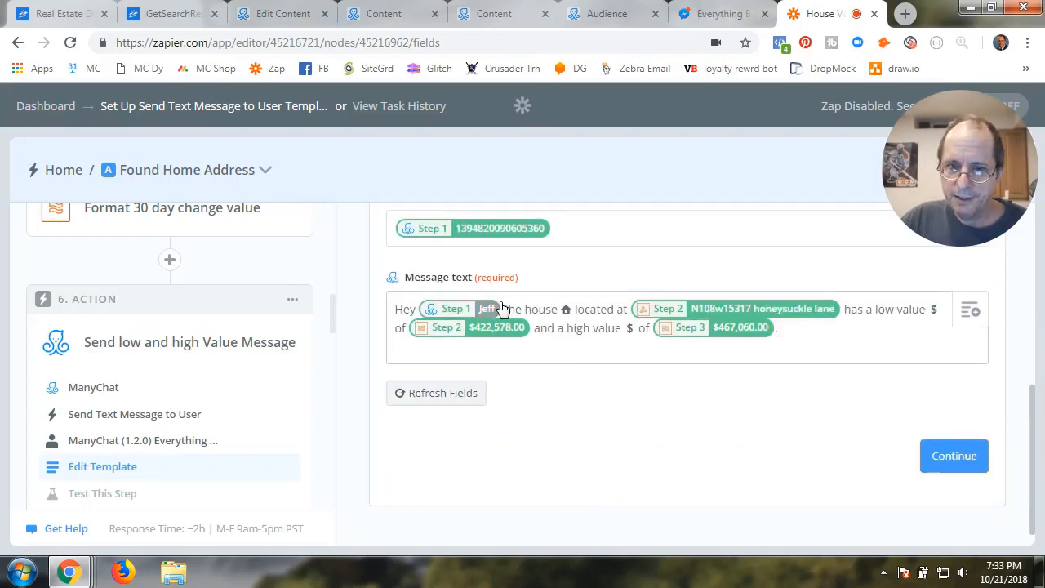
{"action": "key", "text": "BackSpace"}
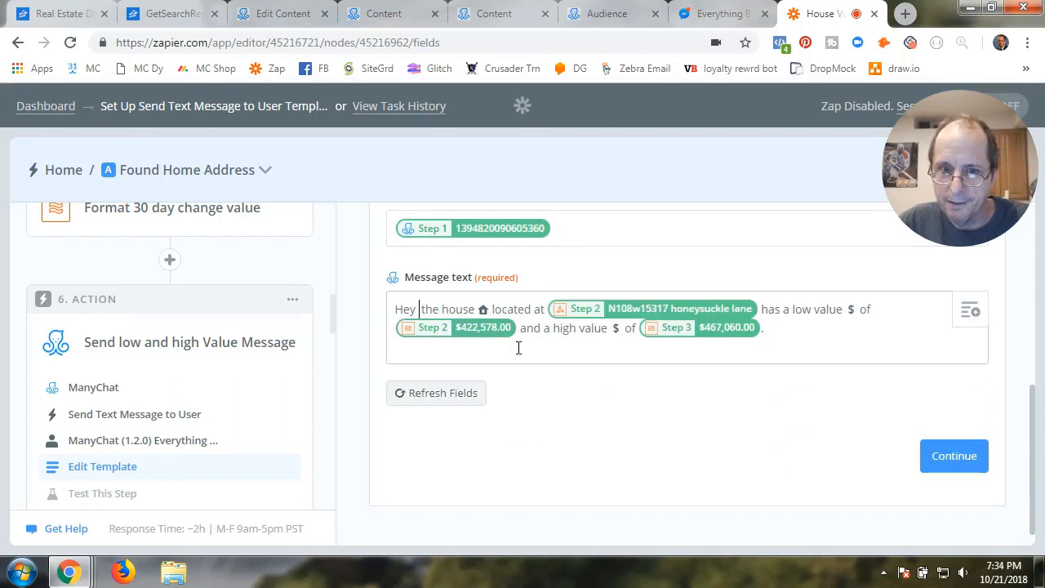
{"action": "left_click", "coordinate": [974, 318]}
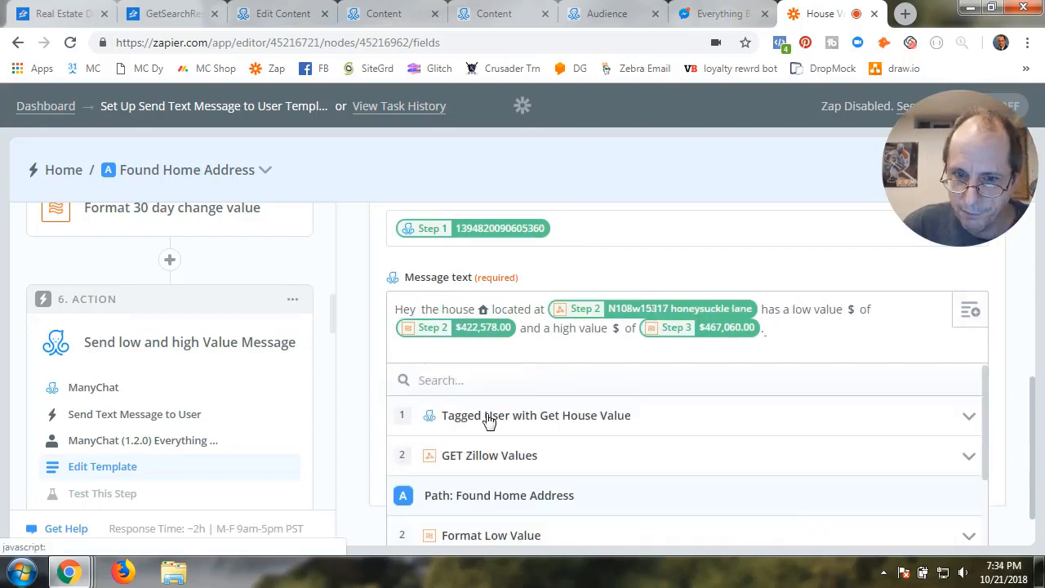
{"action": "left_click", "coordinate": [488, 419]}
{"action": "left_click", "coordinate": [458, 458]}
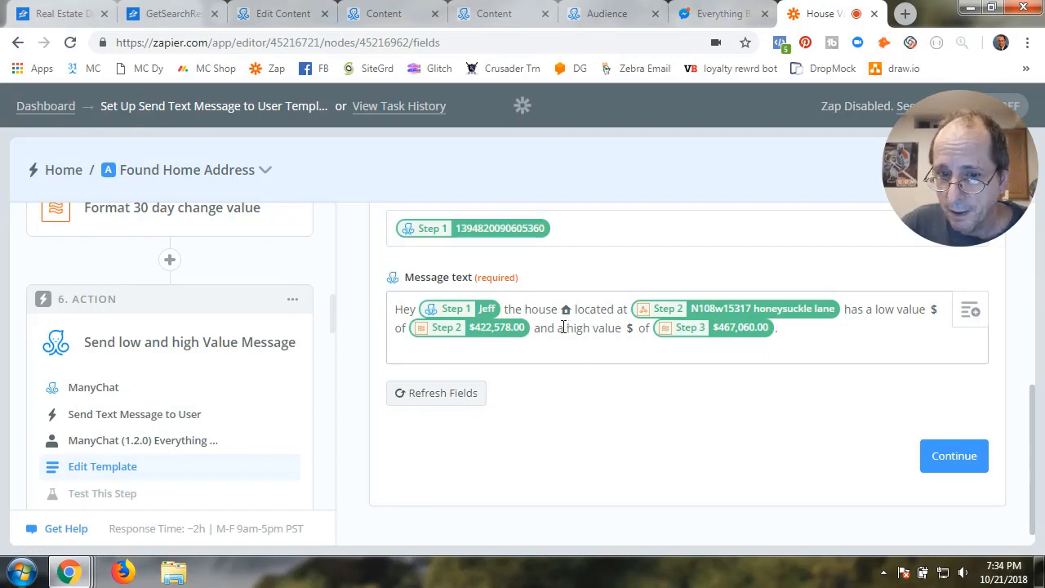
Re-insert the Zillow Request Address after 'located at' and delete the low-value pill
{"action": "left_click", "coordinate": [843, 309]}
{"action": "key", "text": "BackSpace"}
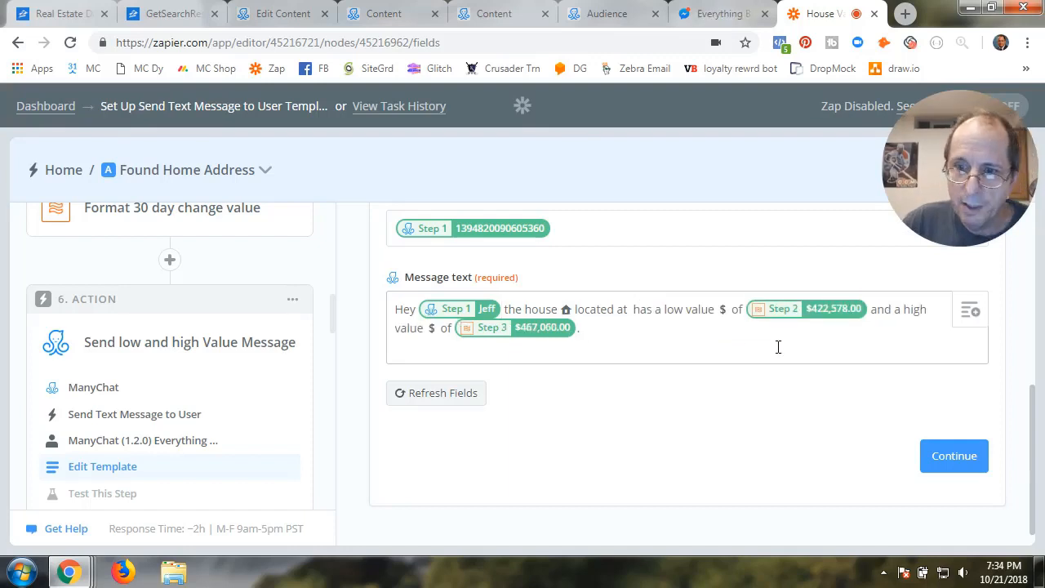
{"action": "left_click", "coordinate": [970, 313]}
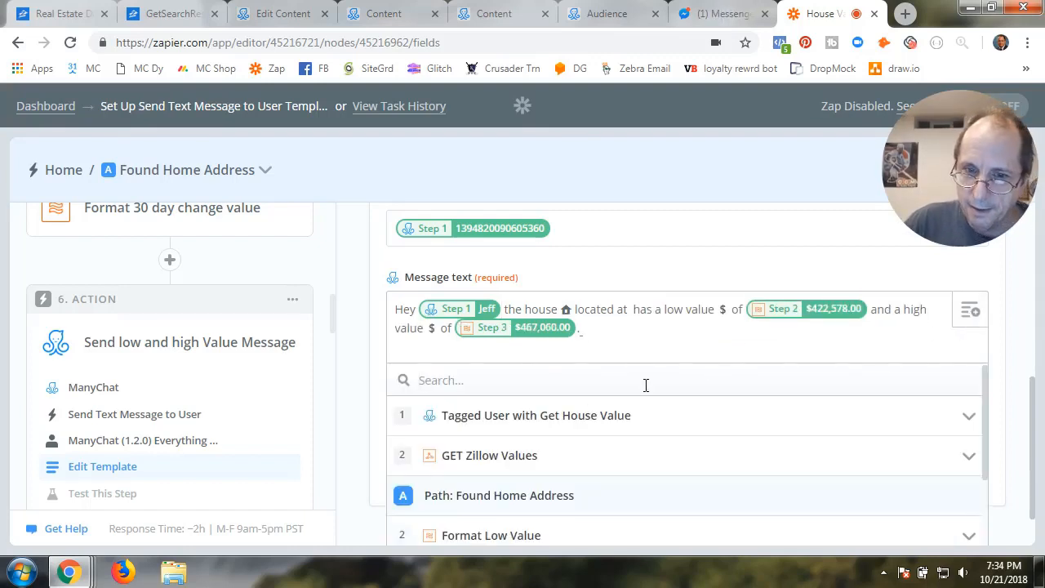
{"action": "left_click", "coordinate": [478, 457]}
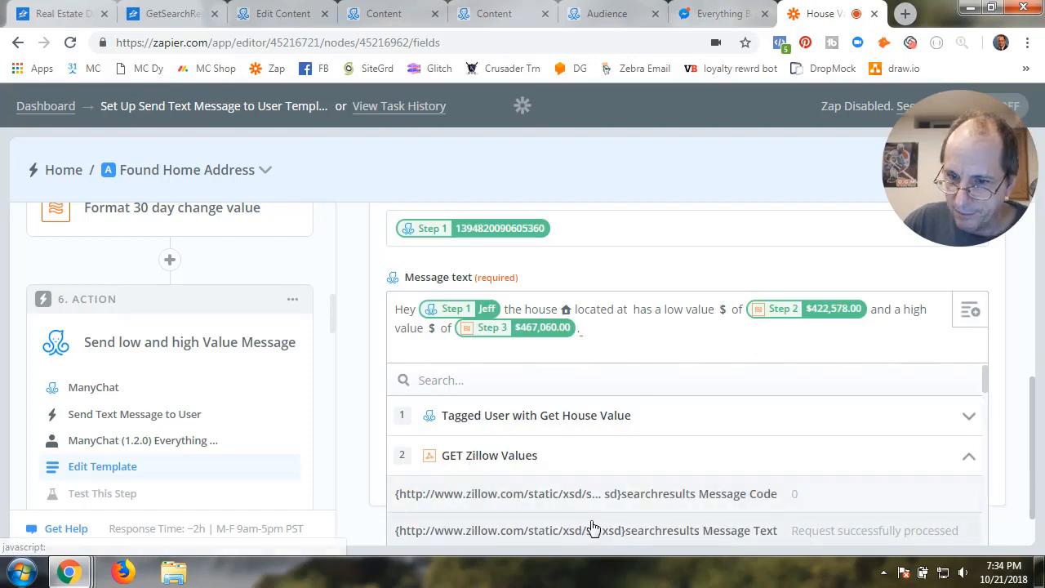
{"action": "scroll", "coordinate": [800, 526], "scroll_direction": "down", "scroll_amount": 2}
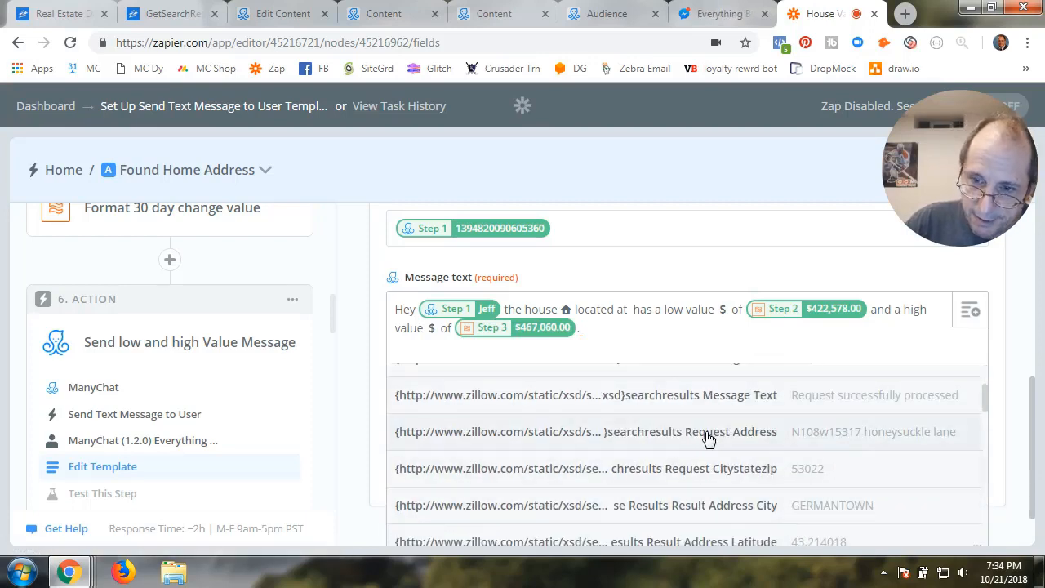
{"action": "left_click", "coordinate": [653, 440]}
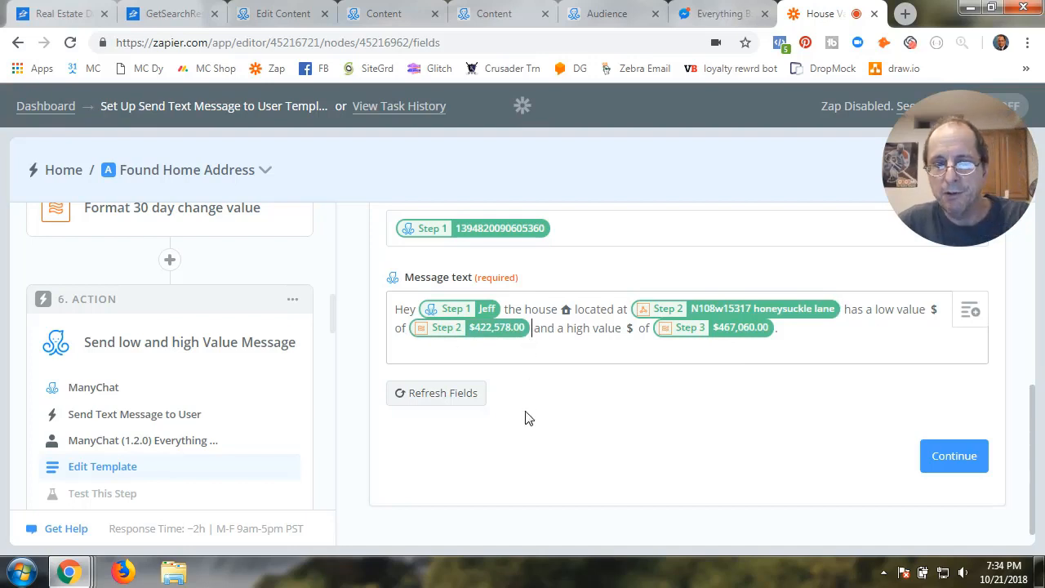
{"action": "key", "text": "BackSpace"}
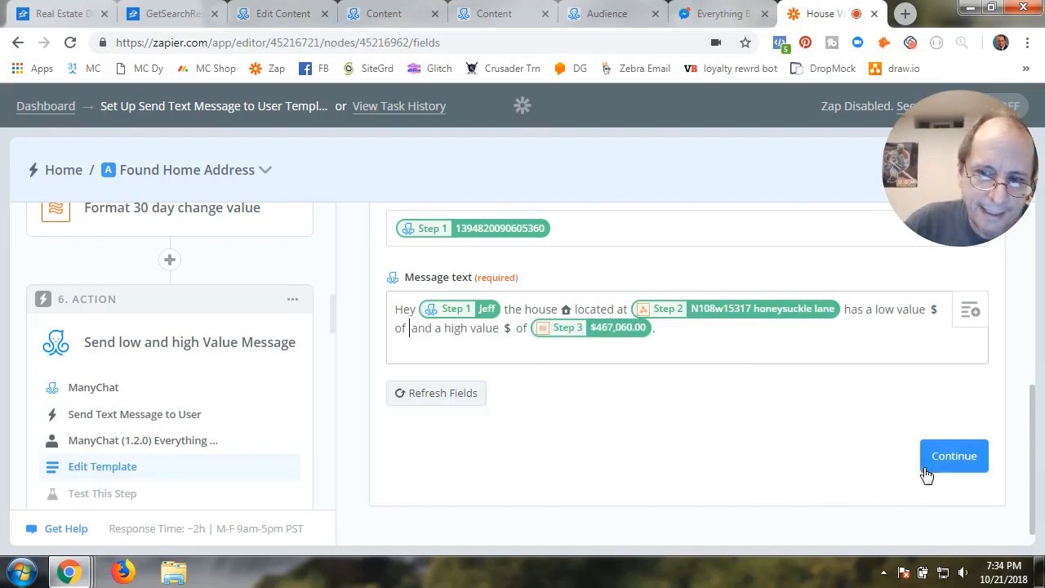
{"action": "left_click", "coordinate": [949, 459]}
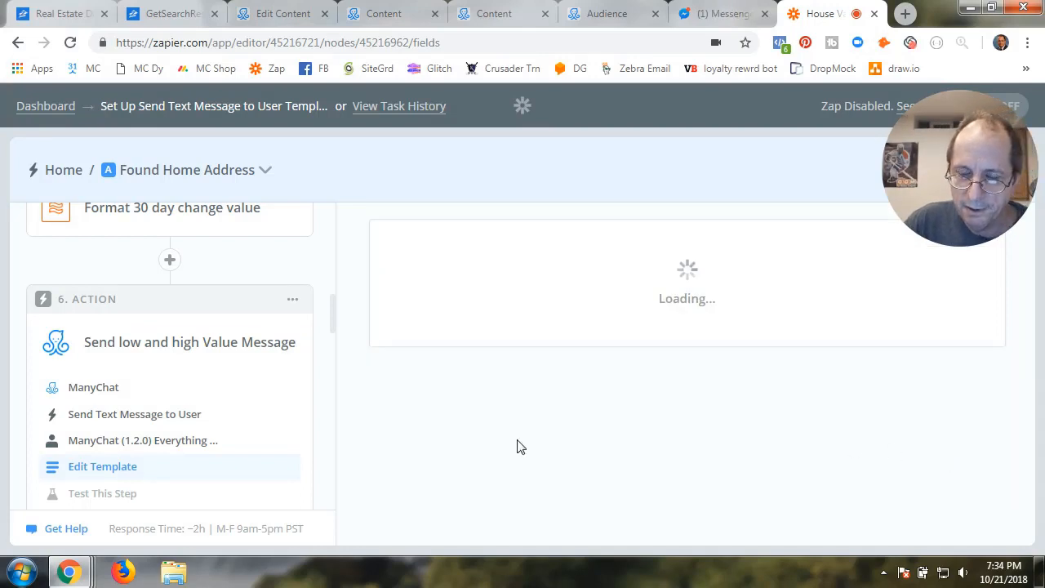
Insert the Format Low Value field after "of" in the ManyChat message template
{"action": "scroll", "coordinate": [519, 446], "scroll_direction": "down", "scroll_amount": 4}
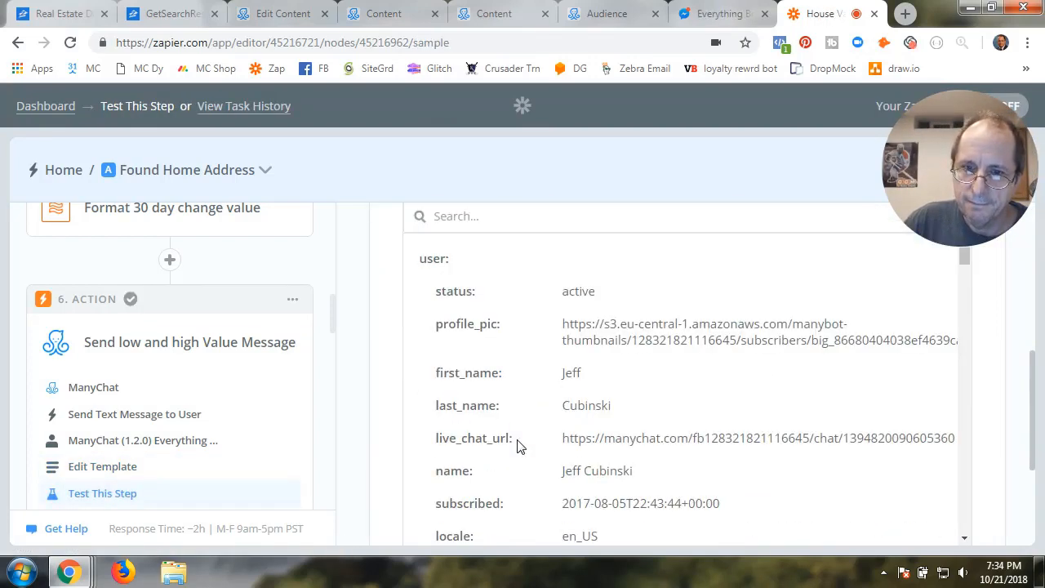
{"action": "left_click", "coordinate": [113, 466]}
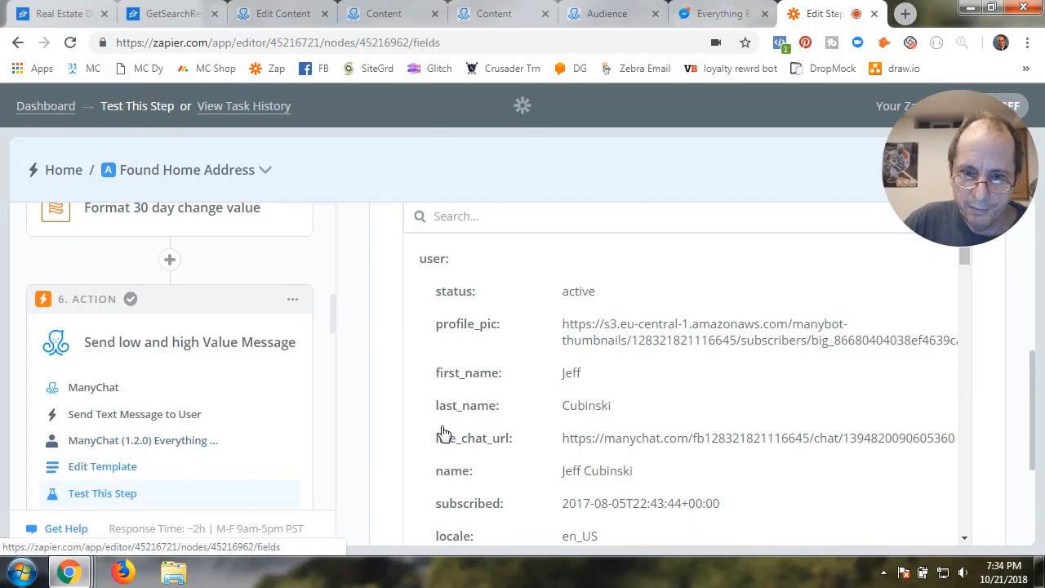
{"action": "scroll", "coordinate": [585, 430], "scroll_direction": "down", "scroll_amount": 5}
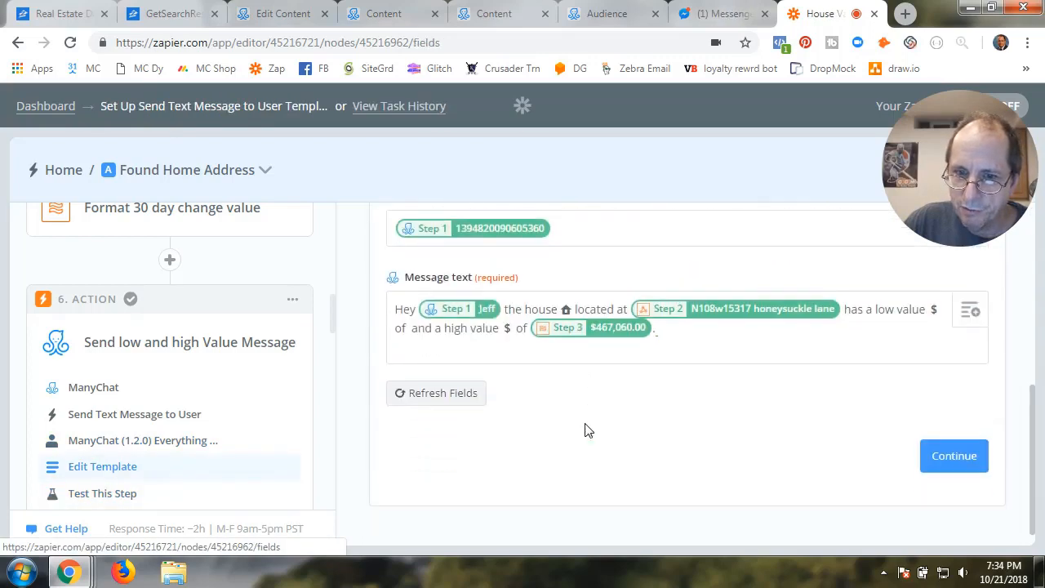
{"action": "left_click", "coordinate": [408, 328]}
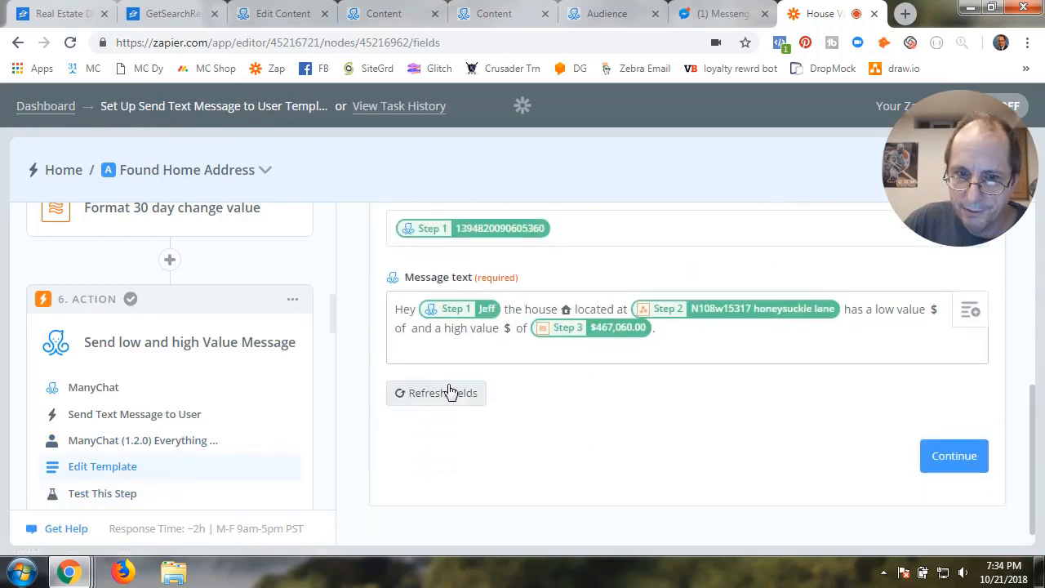
{"action": "left_click", "coordinate": [970, 314]}
{"action": "scroll", "coordinate": [496, 462], "scroll_direction": "down", "scroll_amount": 2}
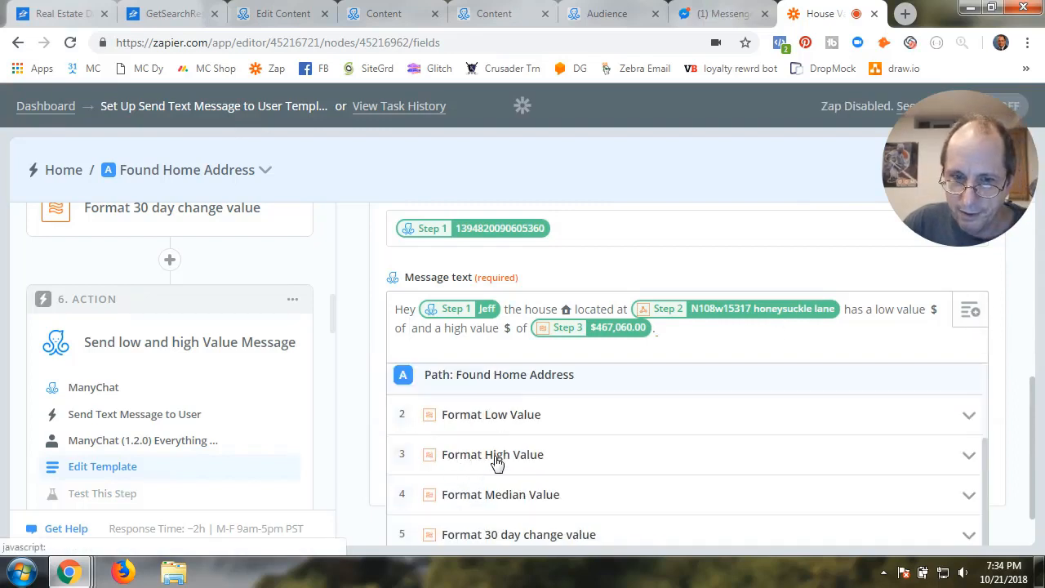
{"action": "left_click", "coordinate": [488, 415]}
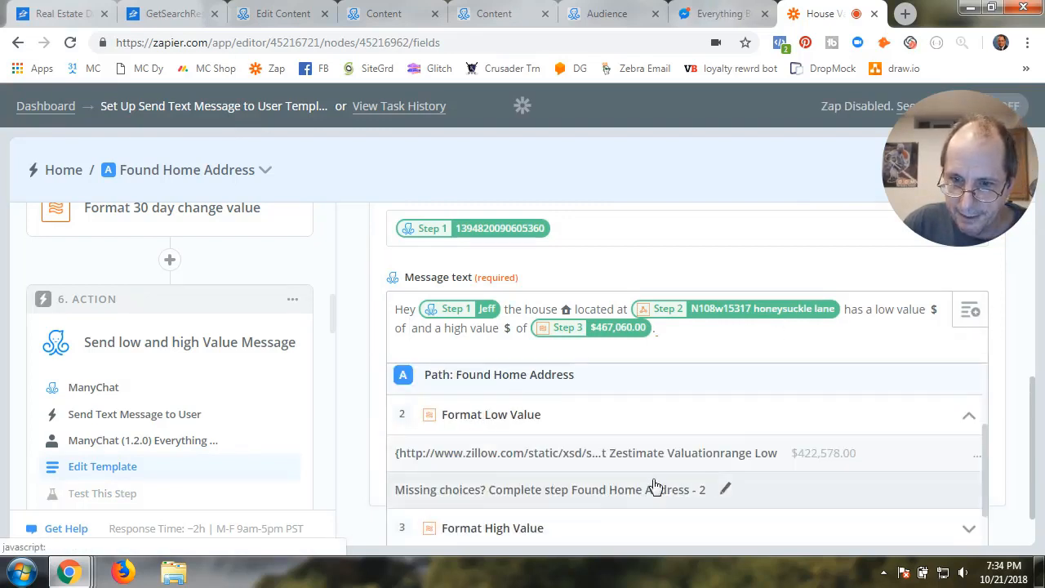
{"action": "left_click", "coordinate": [726, 455]}
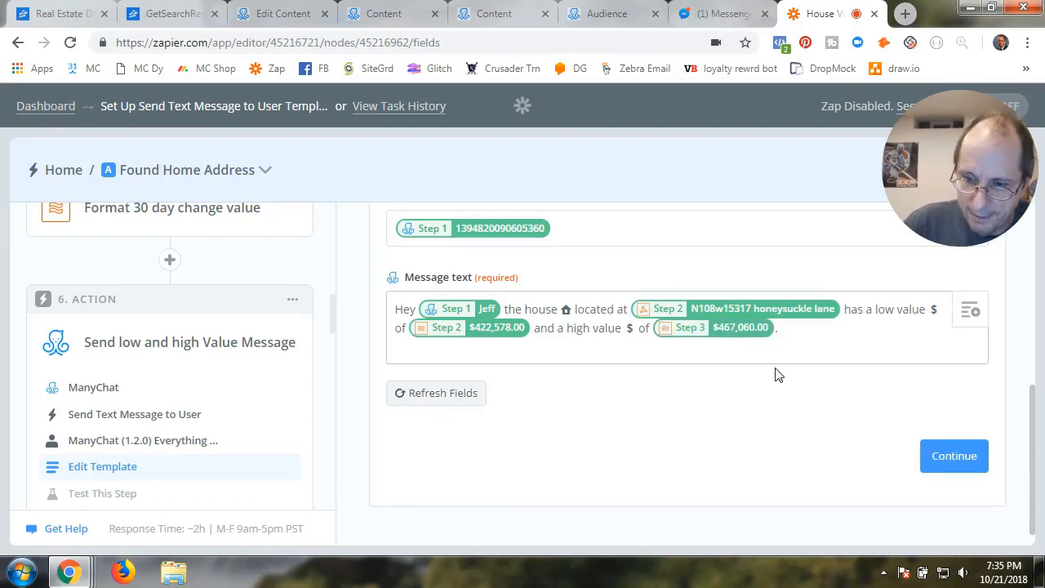
Replace the old high value with the Format High Value field in the message
{"action": "key", "text": "BackSpace"}
{"action": "key", "text": "BackSpace"}
{"action": "left_click", "coordinate": [974, 314]}
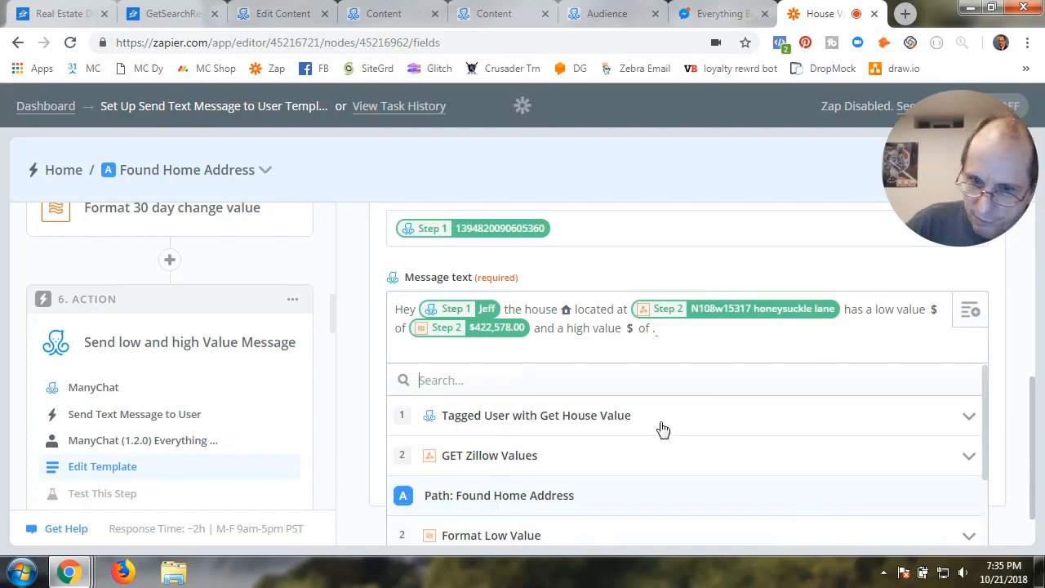
{"action": "scroll", "coordinate": [485, 474], "scroll_direction": "down", "scroll_amount": 2}
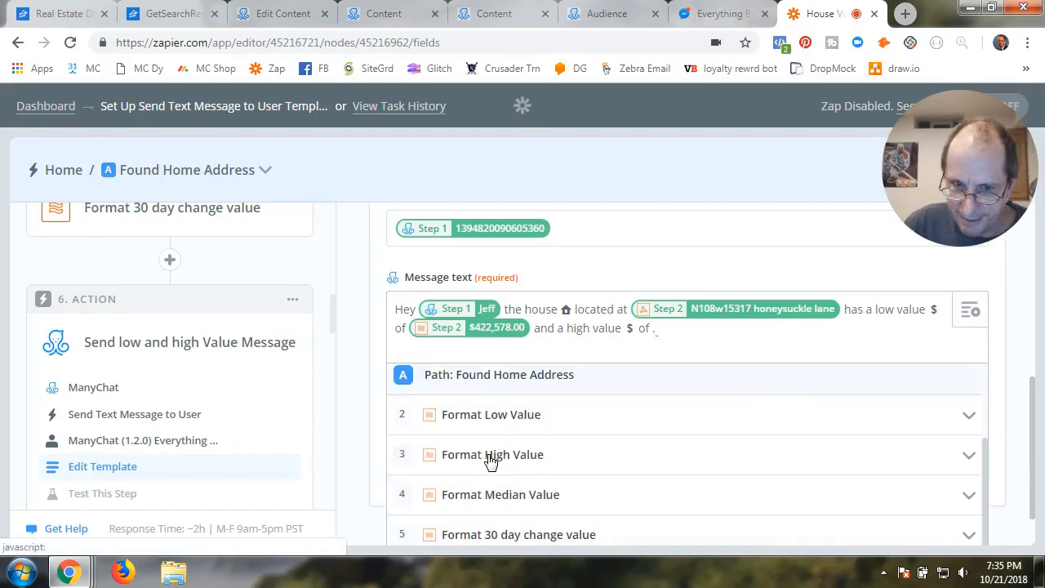
{"action": "left_click", "coordinate": [490, 461]}
{"action": "left_click", "coordinate": [621, 496]}
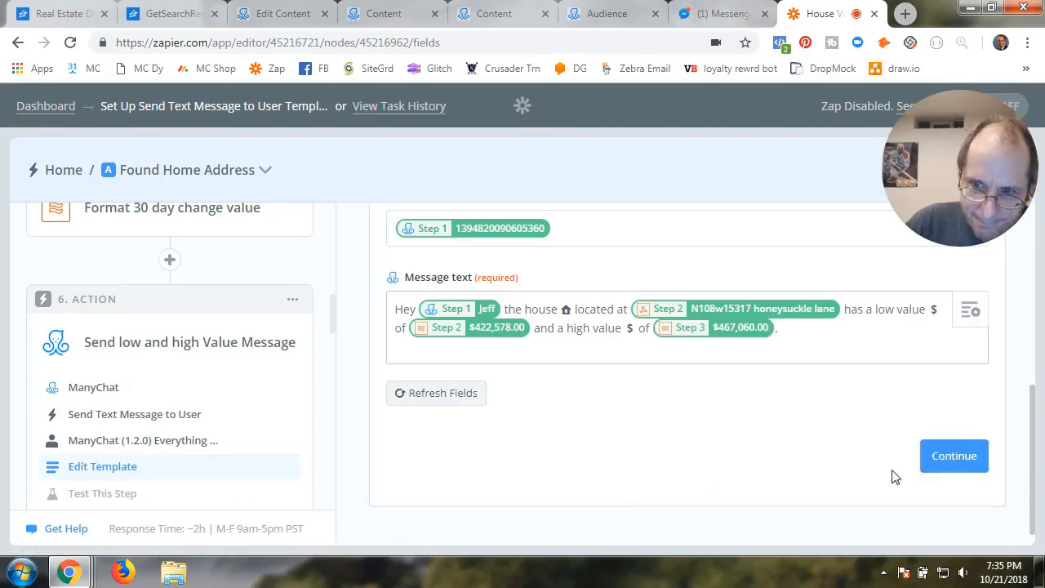
Test the message step with $422,578.00 and $467,060.00, then finish it
{"action": "left_click", "coordinate": [948, 455]}
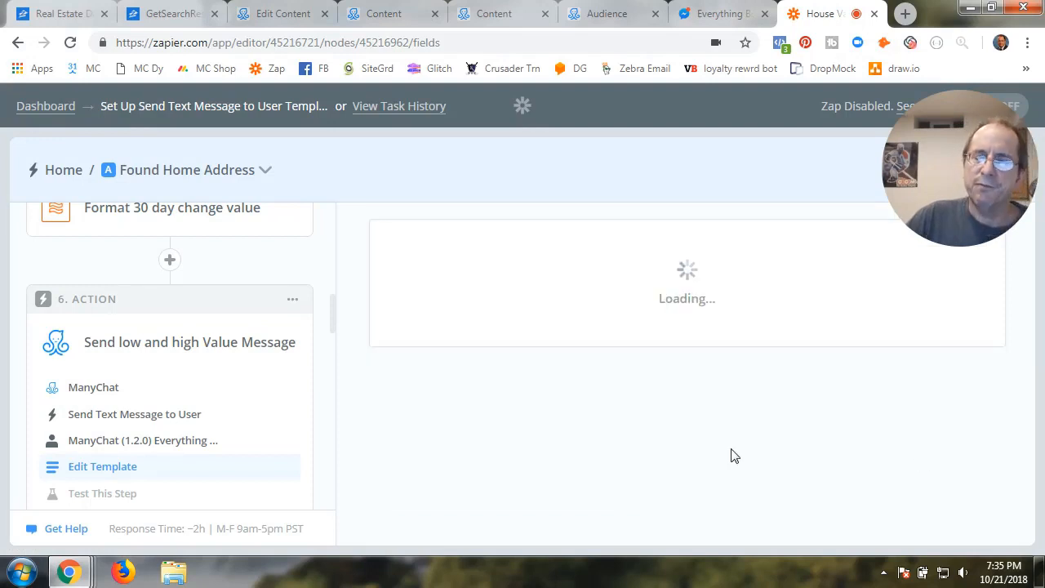
{"action": "scroll", "coordinate": [733, 456], "scroll_direction": "down", "scroll_amount": 3}
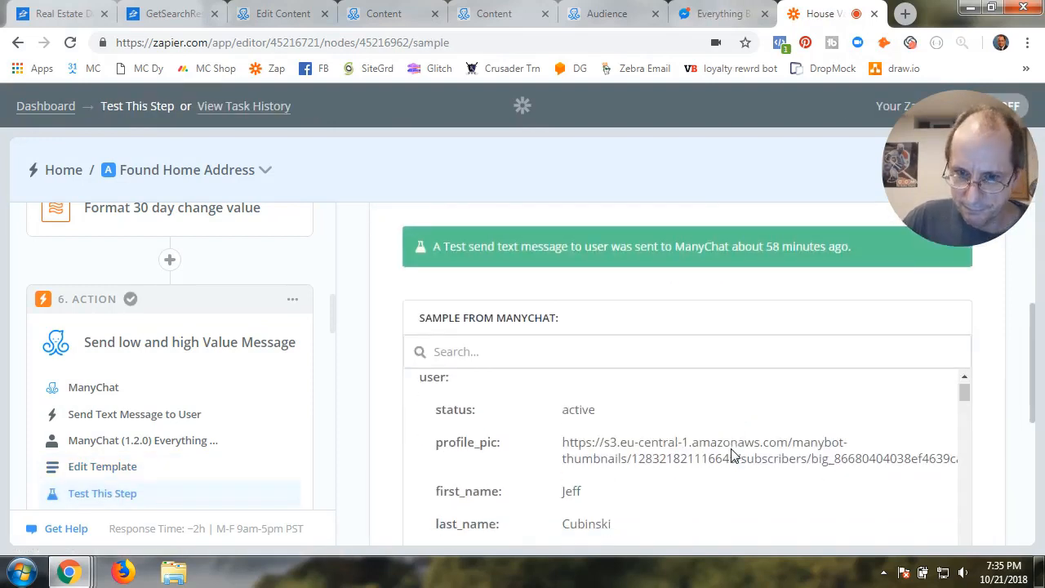
{"action": "scroll", "coordinate": [732, 456], "scroll_direction": "down", "scroll_amount": 3}
{"action": "scroll", "coordinate": [384, 471], "scroll_direction": "down", "scroll_amount": 5}
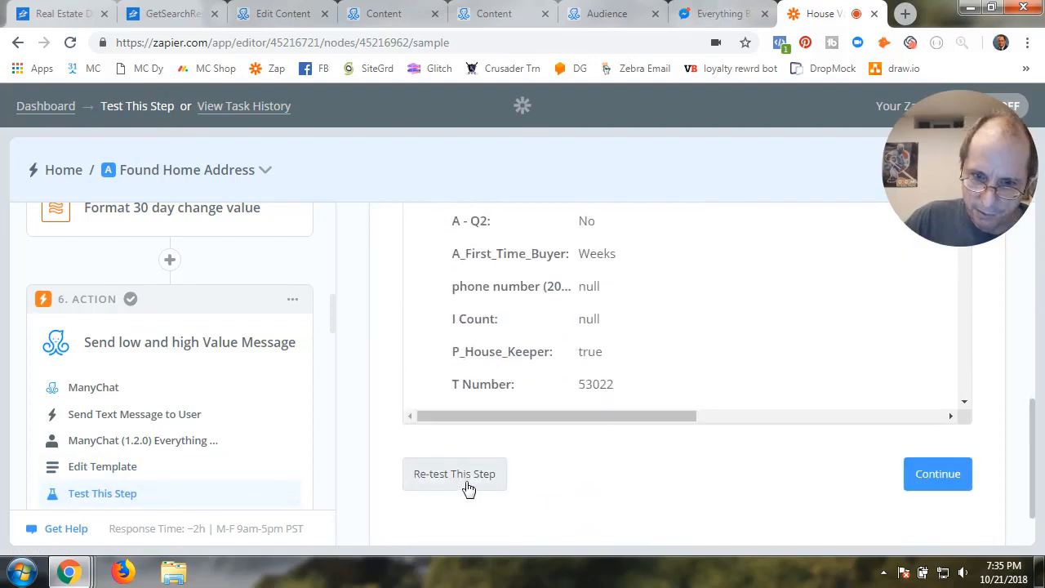
{"action": "left_click", "coordinate": [936, 485]}
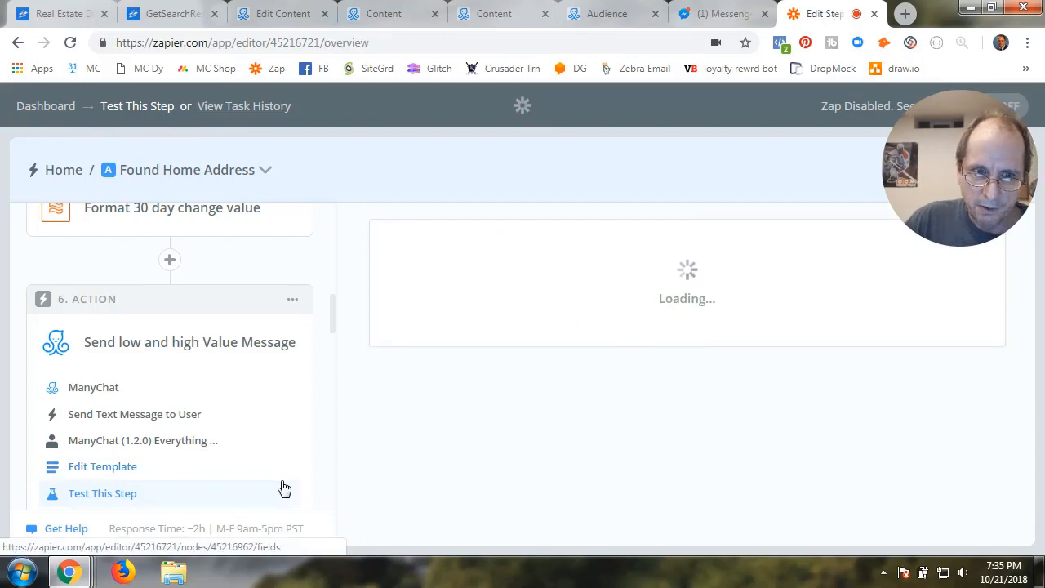
Open the Send Median Value message step in Path A, Found Home Address
{"action": "scroll", "coordinate": [230, 442], "scroll_direction": "down", "scroll_amount": 5}
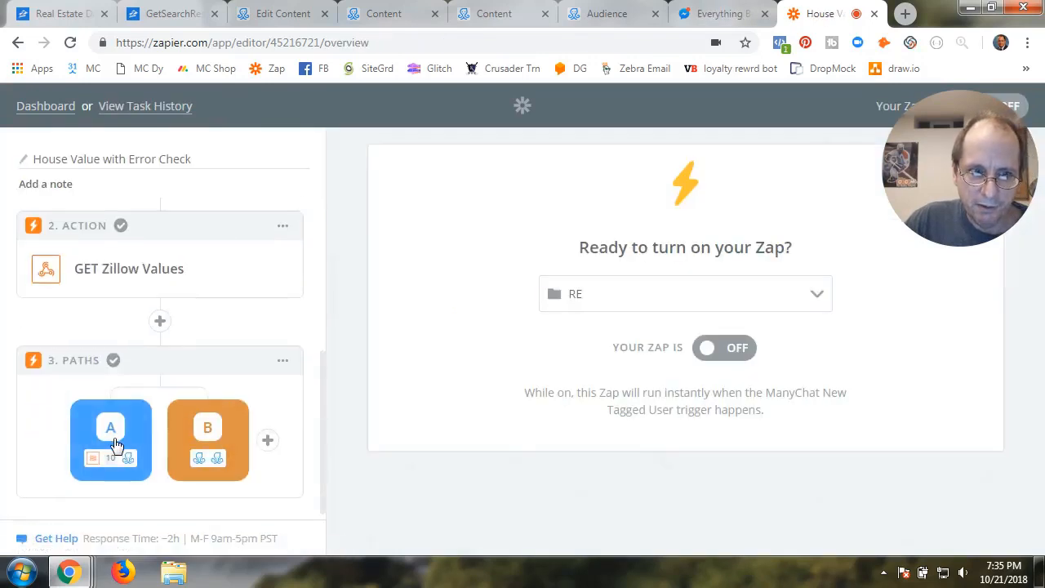
{"action": "left_click", "coordinate": [146, 437]}
{"action": "scroll", "coordinate": [141, 470], "scroll_direction": "down", "scroll_amount": 10}
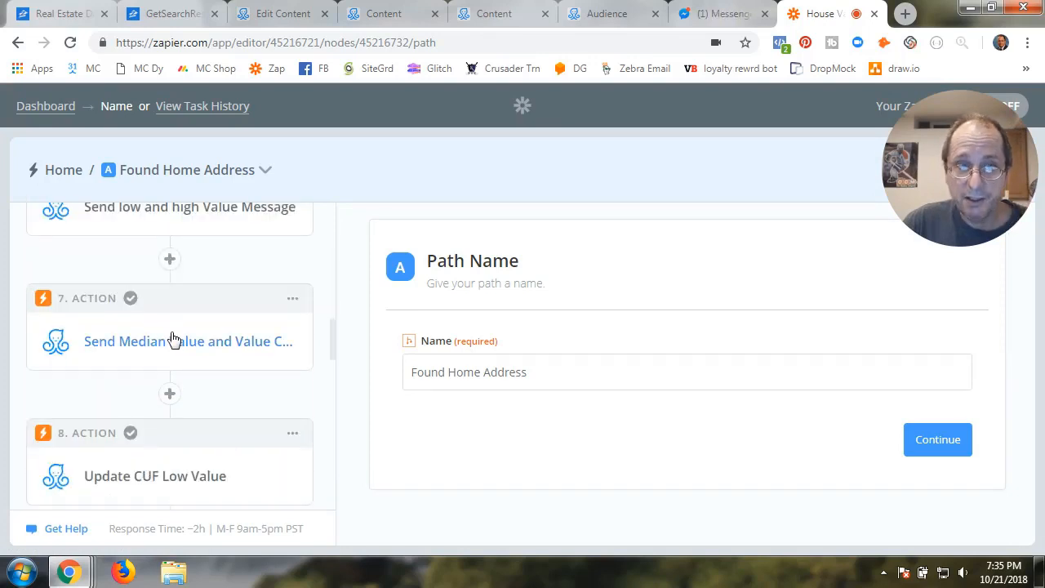
{"action": "left_click", "coordinate": [172, 340]}
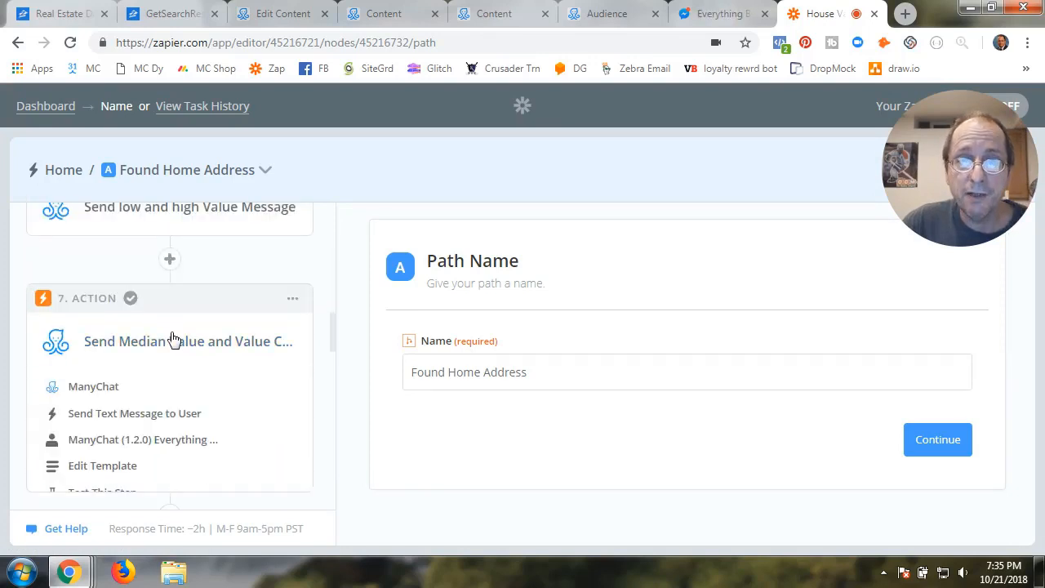
Keep ManyChat with the Send Text Message to User action for step 7
{"action": "left_click", "coordinate": [96, 388]}
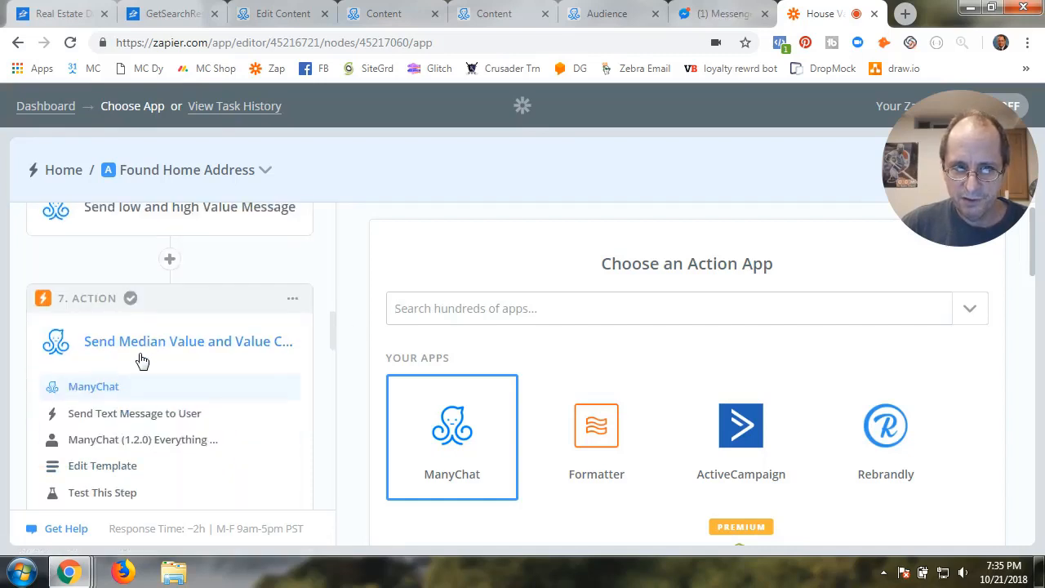
{"action": "left_click", "coordinate": [441, 445]}
{"action": "scroll", "coordinate": [502, 446], "scroll_direction": "down", "scroll_amount": 2}
{"action": "left_click", "coordinate": [499, 446]}
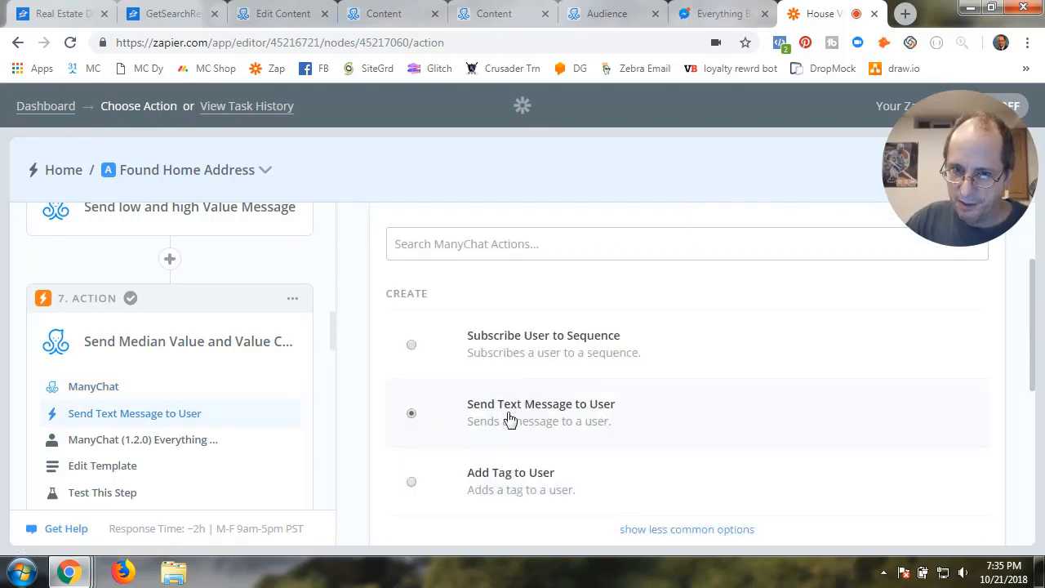
{"action": "scroll", "coordinate": [523, 425], "scroll_direction": "down", "scroll_amount": 3}
{"action": "scroll", "coordinate": [937, 527], "scroll_direction": "down", "scroll_amount": 2}
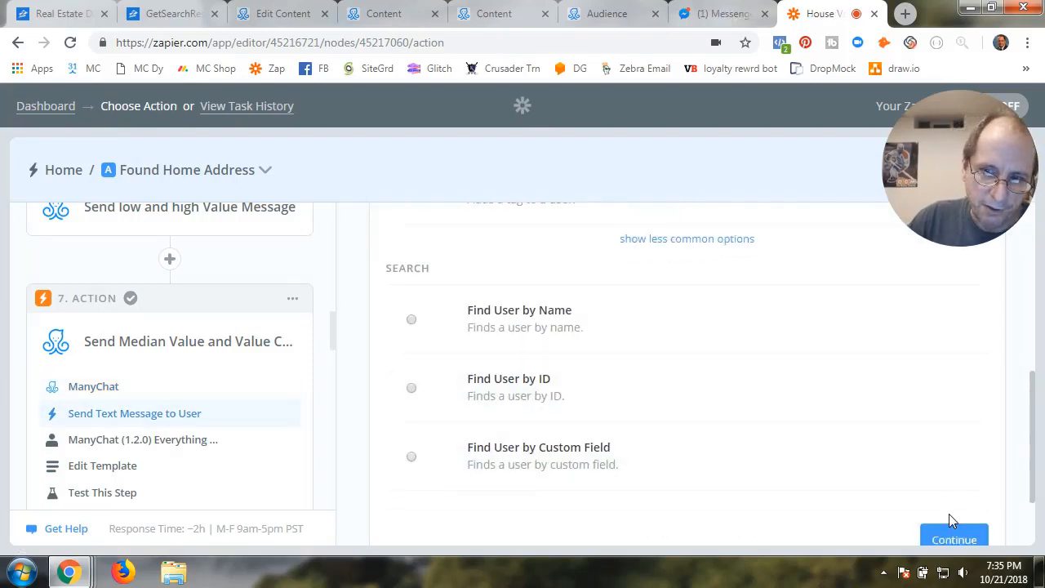
{"action": "left_click", "coordinate": [947, 464]}
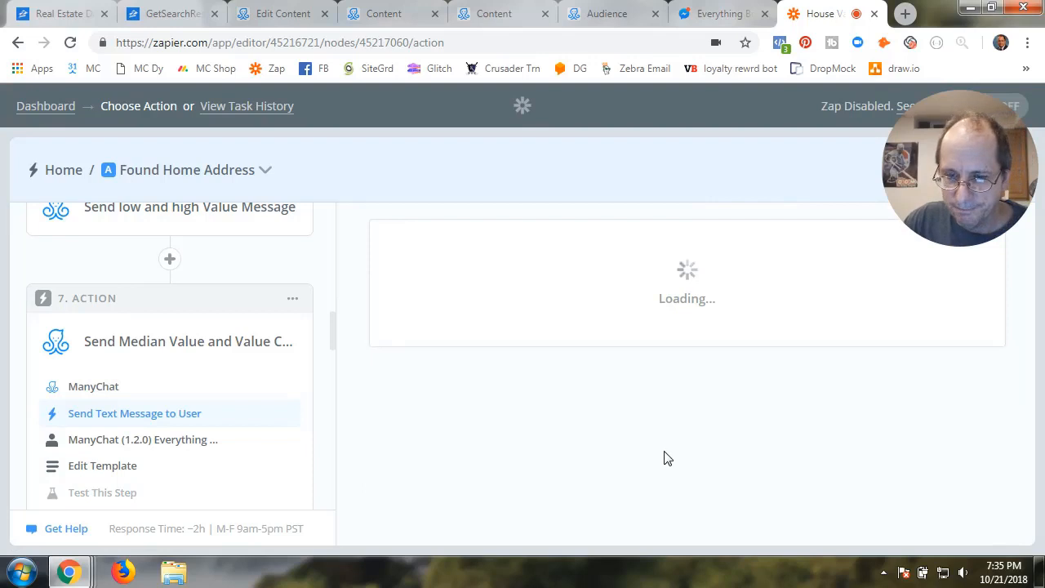
Test the Everything Bot #5 account and continue to the message template
{"action": "scroll", "coordinate": [665, 460], "scroll_direction": "down", "scroll_amount": 2}
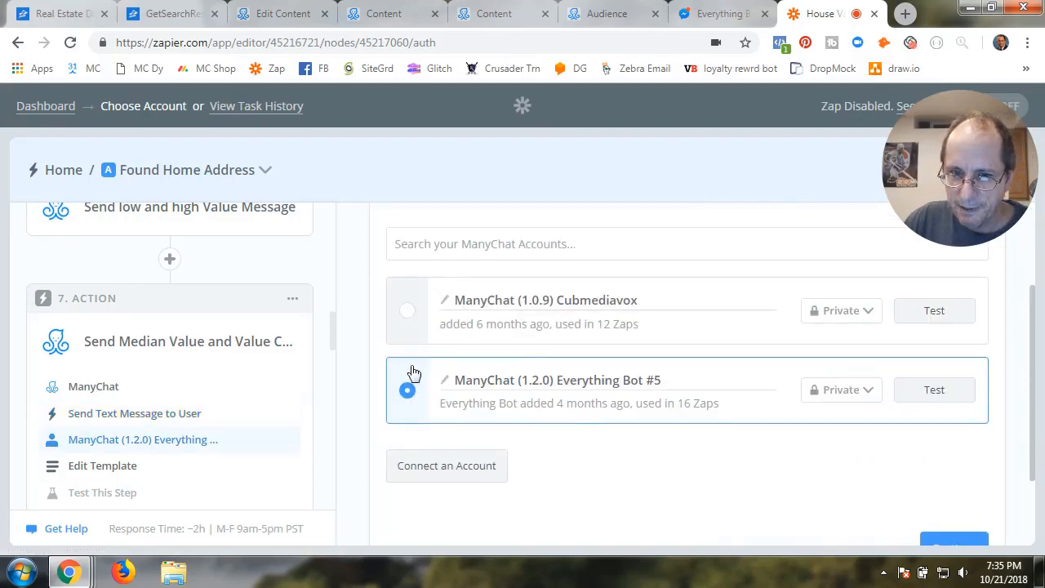
{"action": "left_click", "coordinate": [931, 392]}
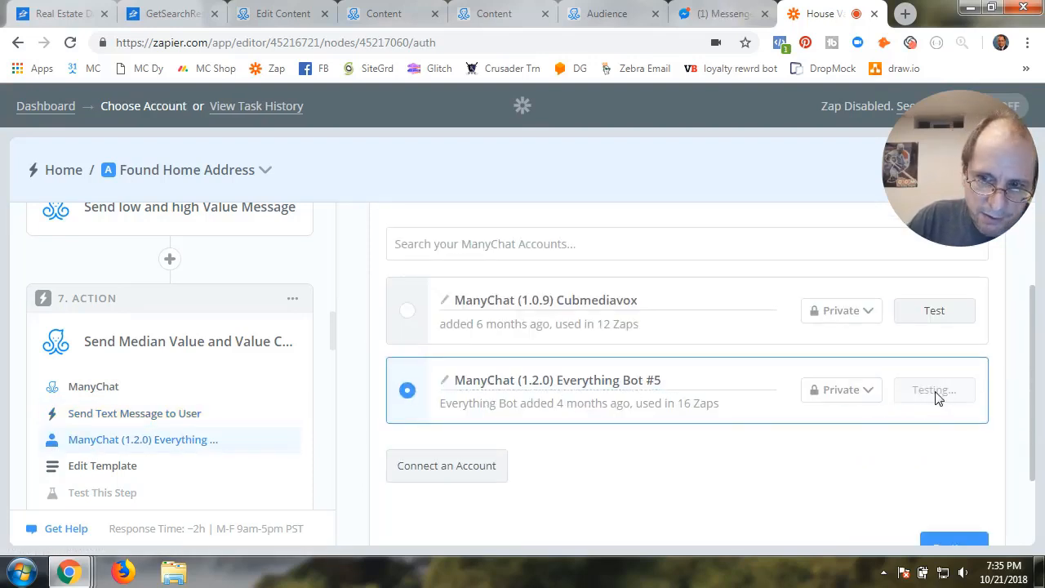
{"action": "left_click", "coordinate": [947, 543]}
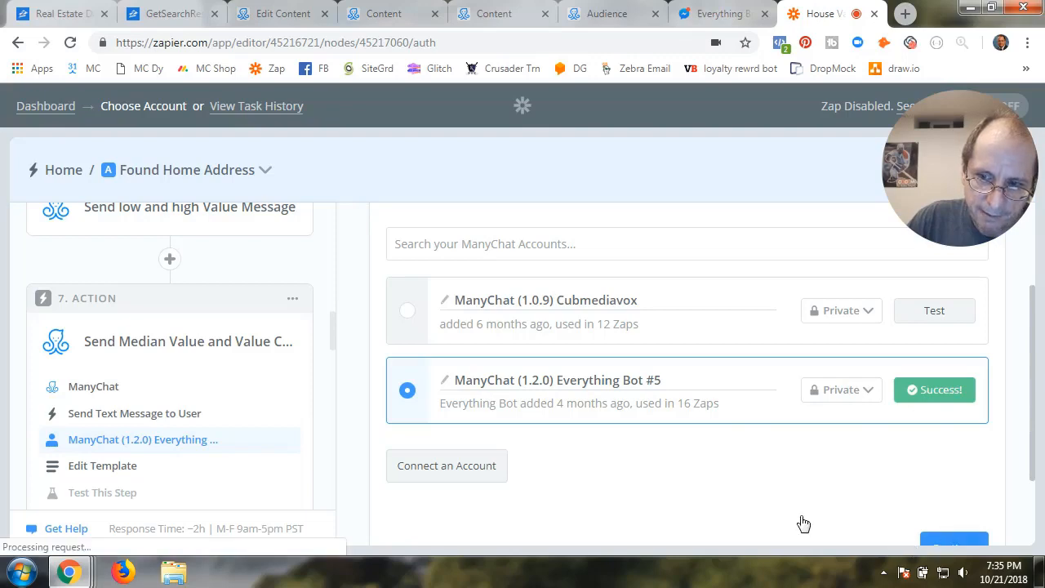
{"action": "scroll", "coordinate": [721, 494], "scroll_direction": "down", "scroll_amount": 3}
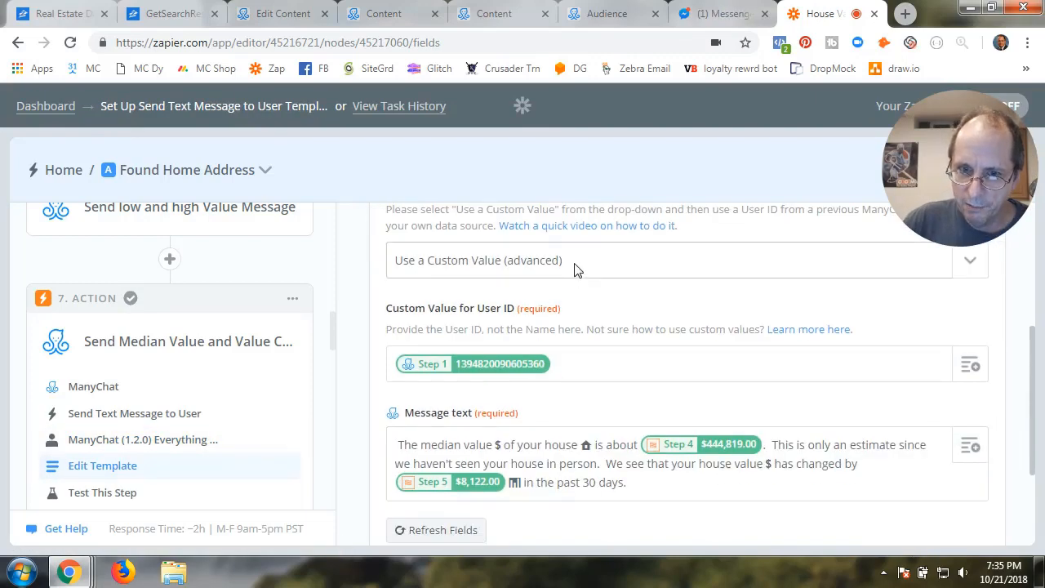
Set the recipient to a custom value using Step 1's tagged User ID
{"action": "left_click", "coordinate": [574, 266]}
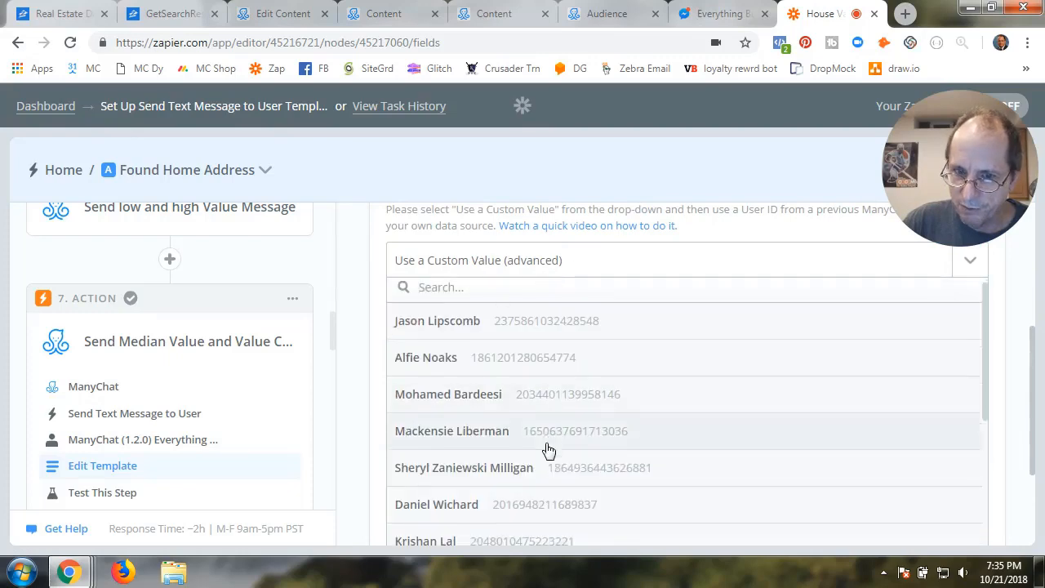
{"action": "scroll", "coordinate": [548, 445], "scroll_direction": "down", "scroll_amount": 5}
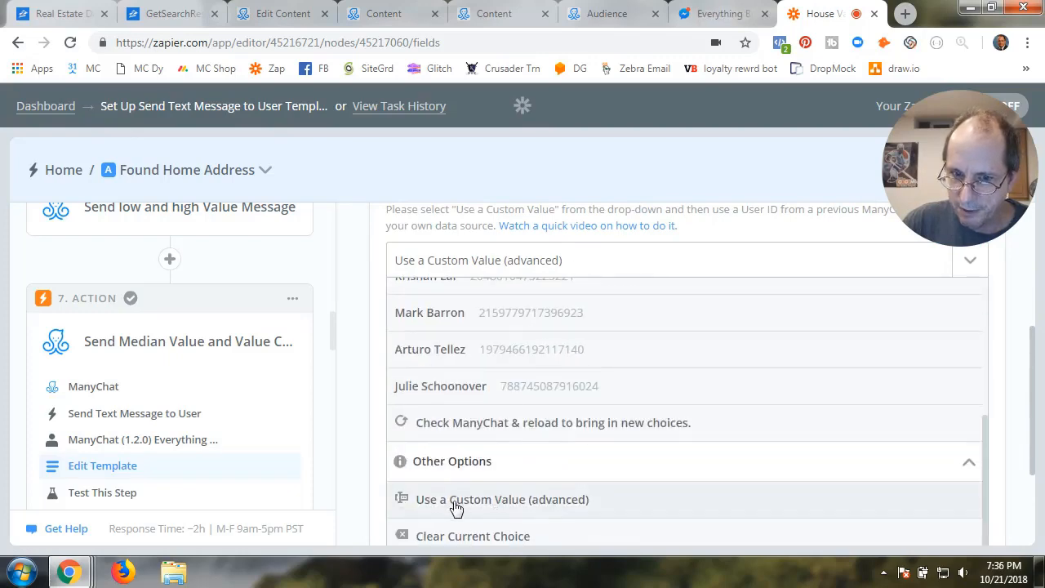
{"action": "left_click", "coordinate": [515, 502]}
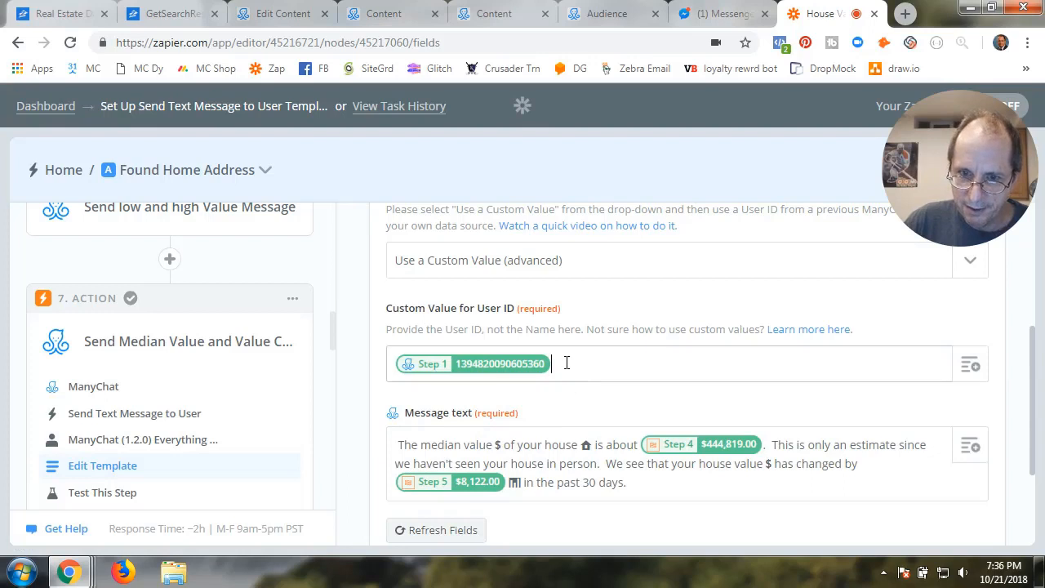
{"action": "key", "text": "BackSpace"}
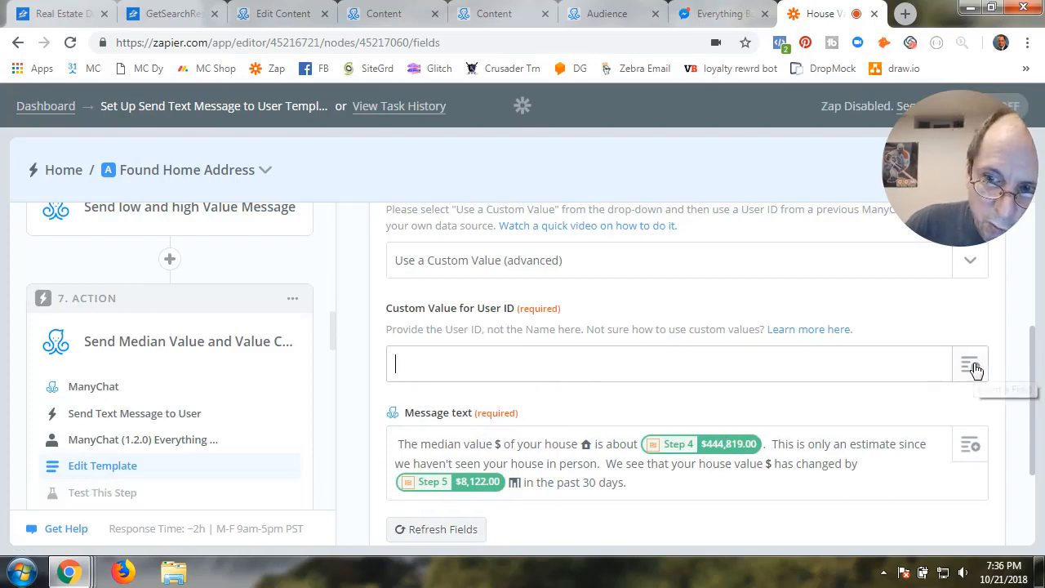
{"action": "left_click", "coordinate": [974, 369]}
{"action": "left_click", "coordinate": [497, 445]}
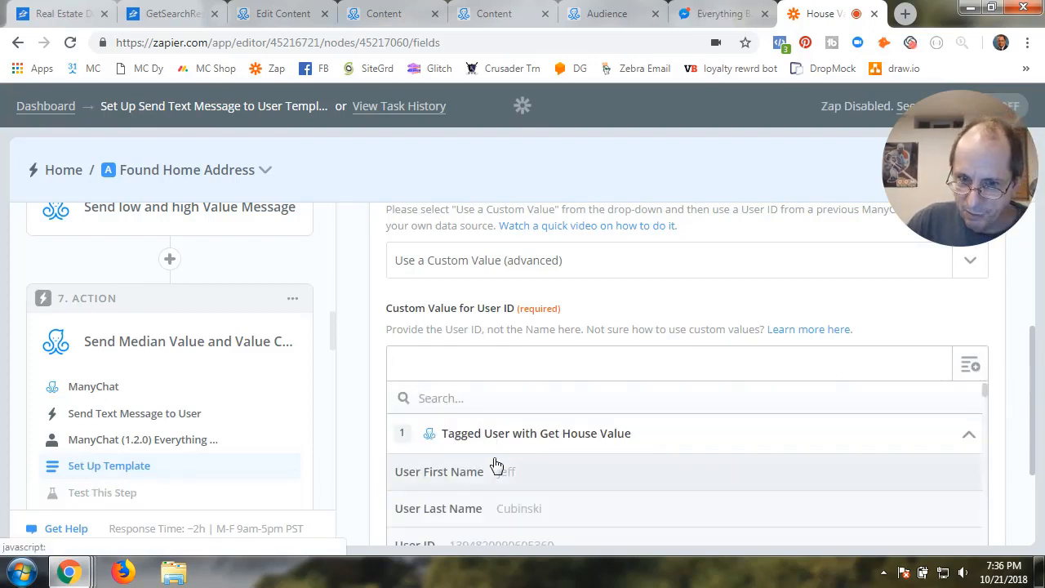
{"action": "scroll", "coordinate": [497, 465], "scroll_direction": "down", "scroll_amount": 2}
{"action": "left_click", "coordinate": [493, 420]}
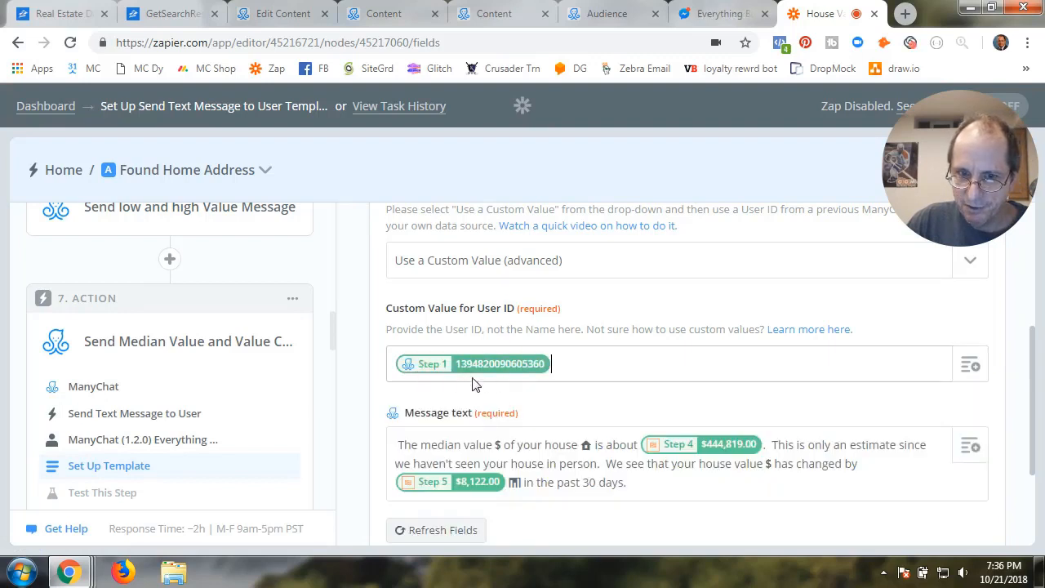
{"action": "left_click", "coordinate": [558, 399]}
{"action": "scroll", "coordinate": [559, 398], "scroll_direction": "down", "scroll_amount": 2}
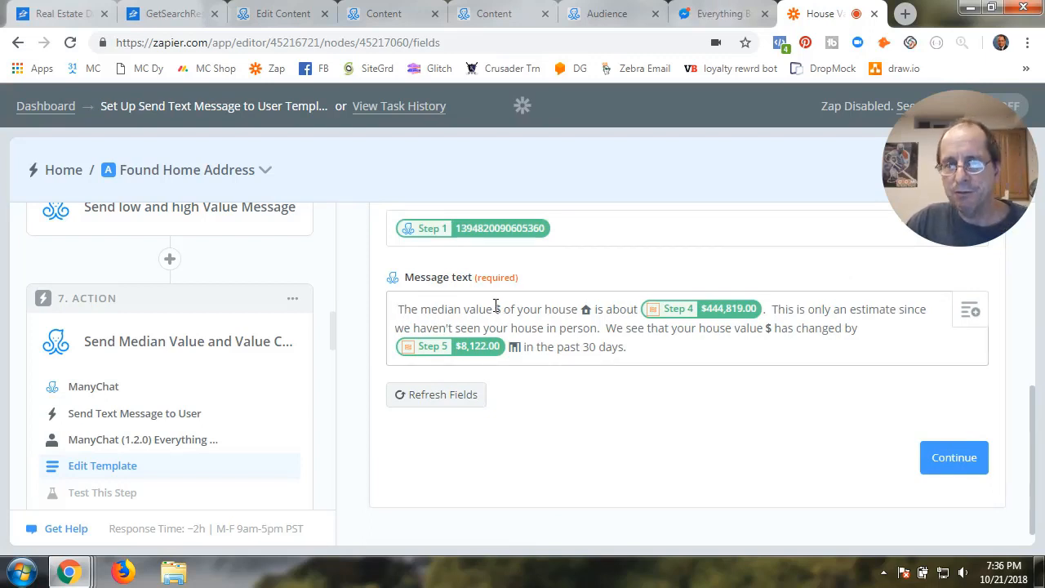
Replace the old median value in the message with the Format Median Value field
{"action": "double_click", "coordinate": [586, 310]}
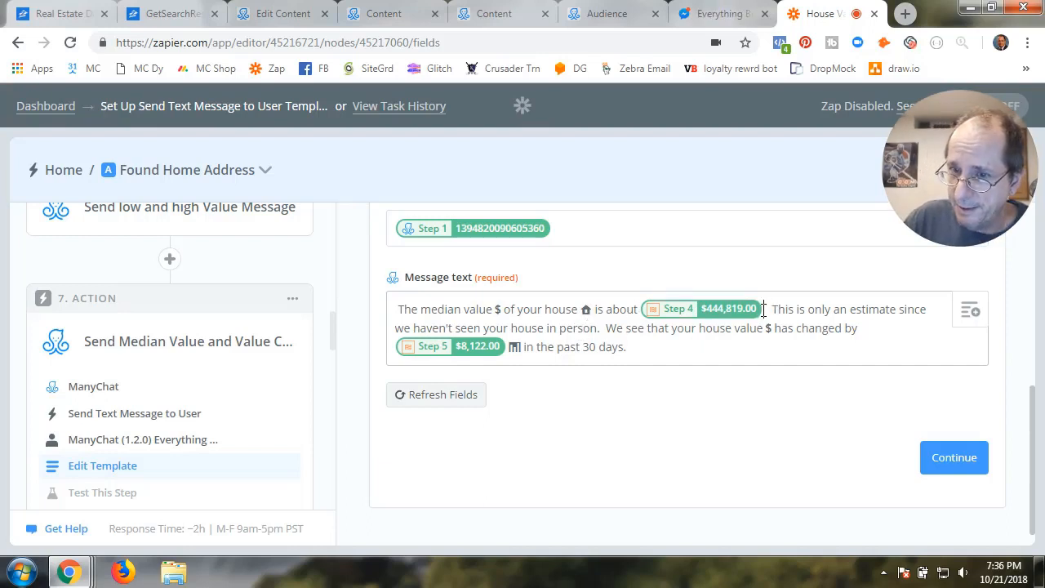
{"action": "key", "text": "BackSpace"}
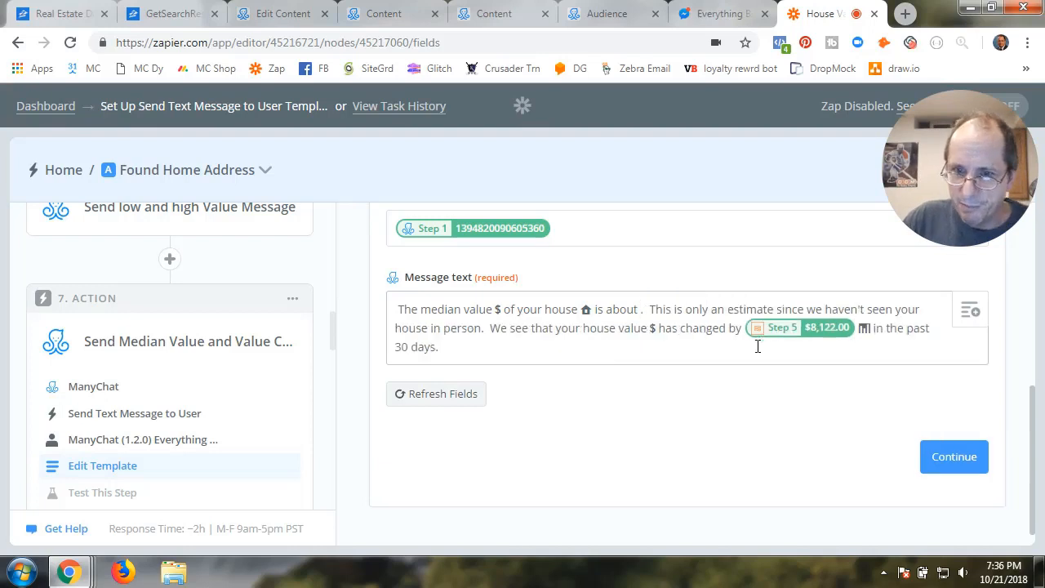
{"action": "left_click", "coordinate": [969, 311]}
{"action": "scroll", "coordinate": [525, 466], "scroll_direction": "down", "scroll_amount": 3}
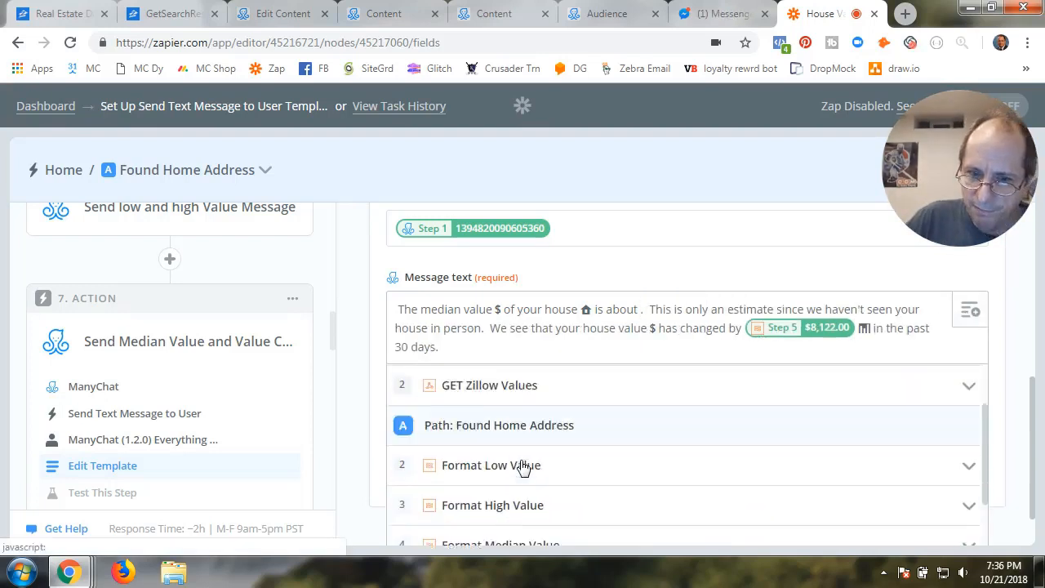
{"action": "left_click", "coordinate": [490, 486]}
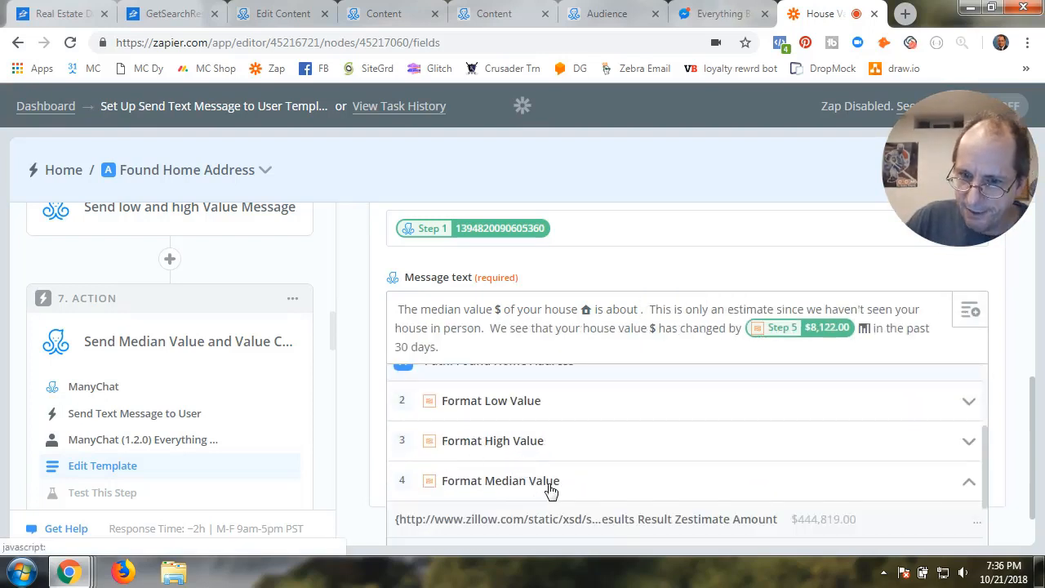
{"action": "left_click", "coordinate": [632, 521]}
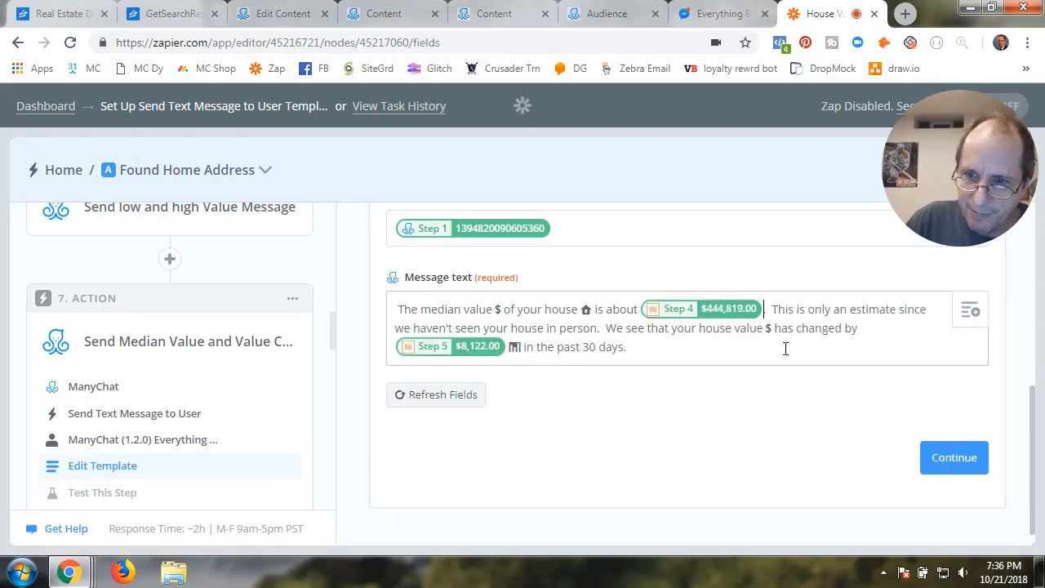
{"action": "type", "text": "."}
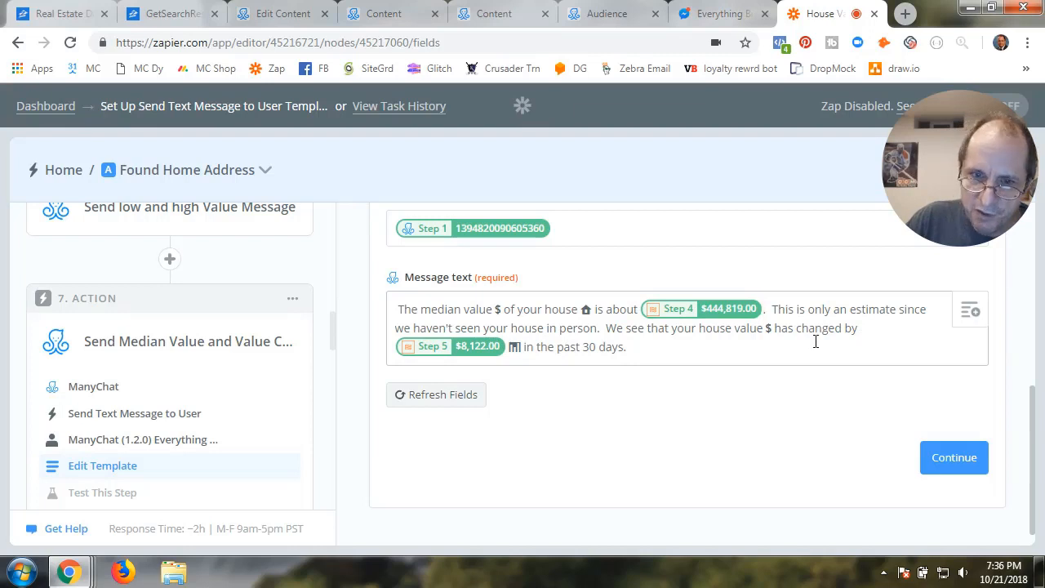
Put the Format 30 day change value field after "changed by" and submit the template
{"action": "left_click", "coordinate": [506, 351]}
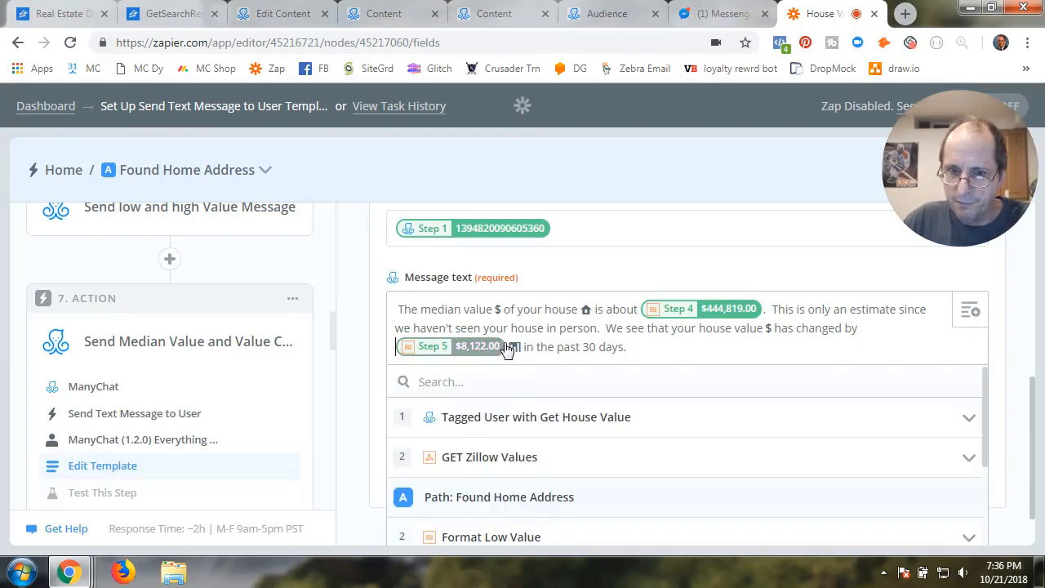
{"action": "left_click", "coordinate": [506, 354]}
{"action": "key", "text": "BackSpace"}
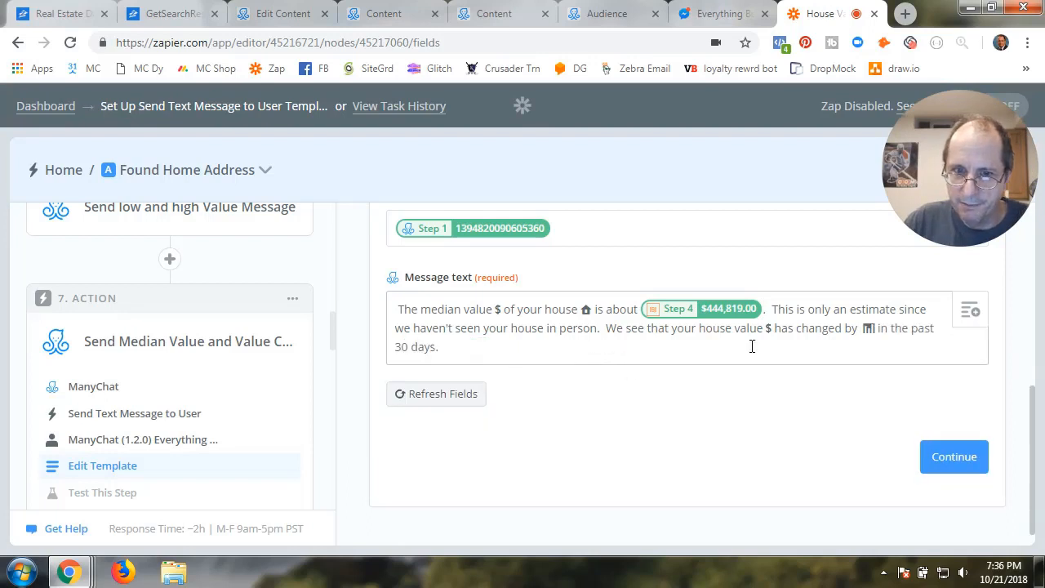
{"action": "left_click", "coordinate": [970, 310]}
{"action": "scroll", "coordinate": [538, 457], "scroll_direction": "down", "scroll_amount": 2}
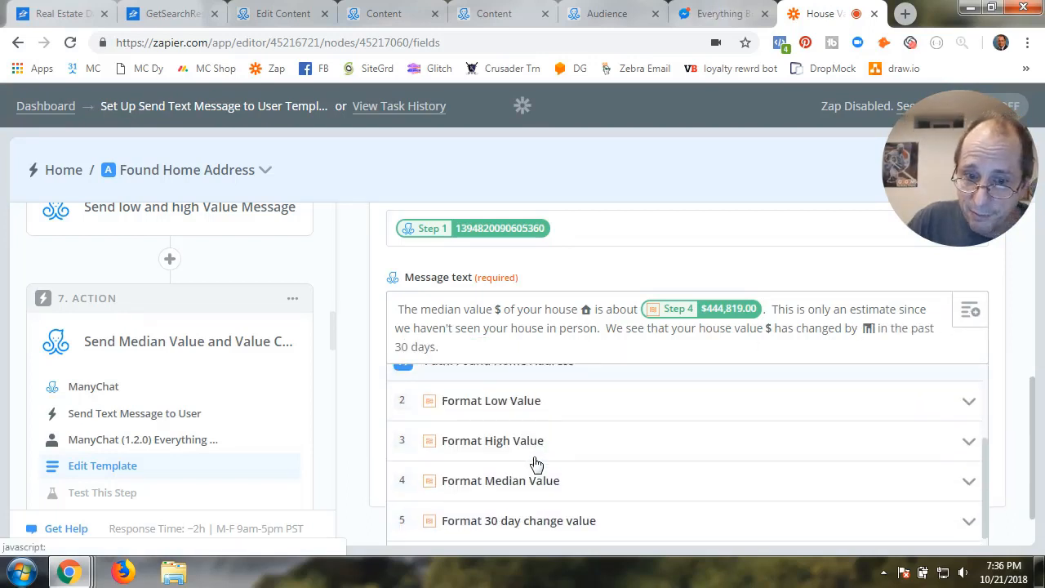
{"action": "scroll", "coordinate": [536, 463], "scroll_direction": "down", "scroll_amount": 1}
{"action": "left_click", "coordinate": [493, 463]}
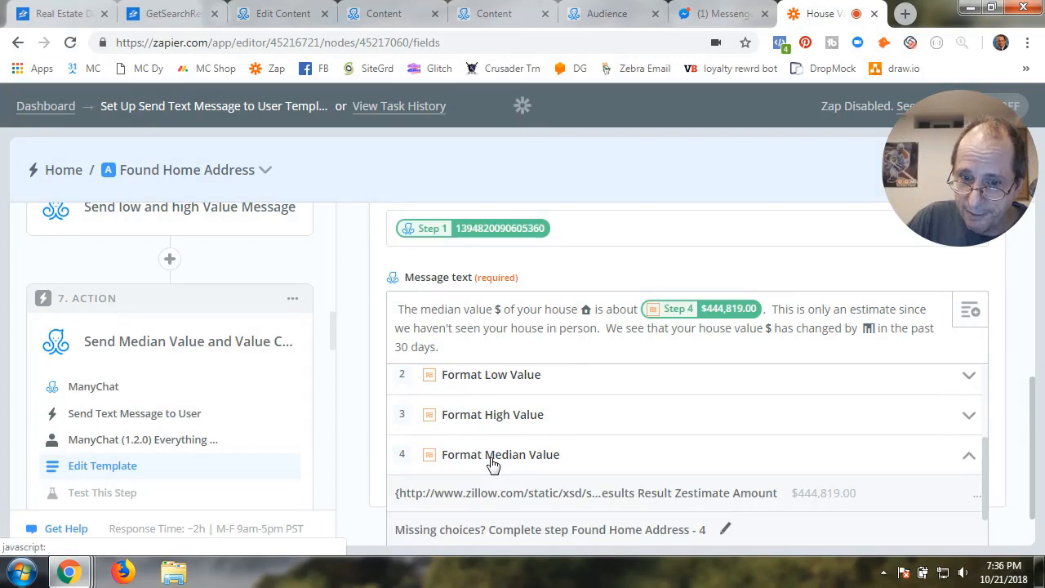
{"action": "left_click", "coordinate": [492, 462]}
{"action": "left_click", "coordinate": [493, 503]}
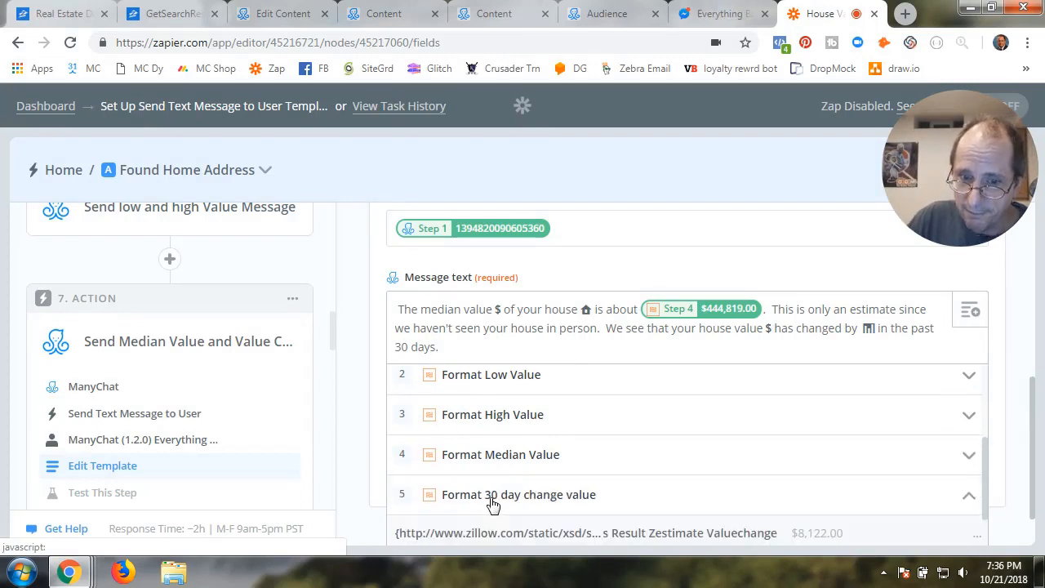
{"action": "scroll", "coordinate": [490, 504], "scroll_direction": "down", "scroll_amount": 1}
{"action": "left_click", "coordinate": [689, 468]}
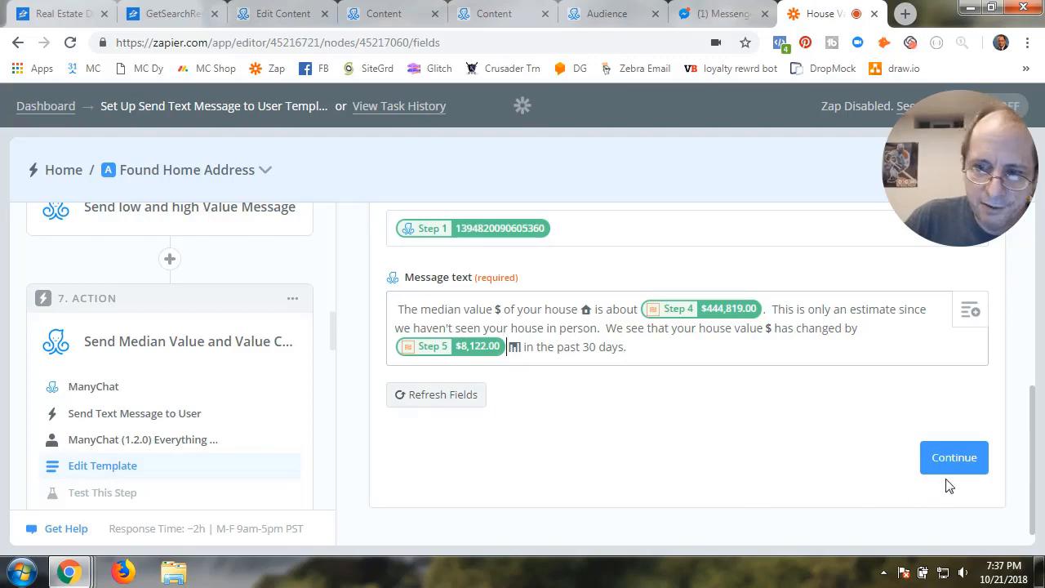
{"action": "left_click", "coordinate": [963, 459]}
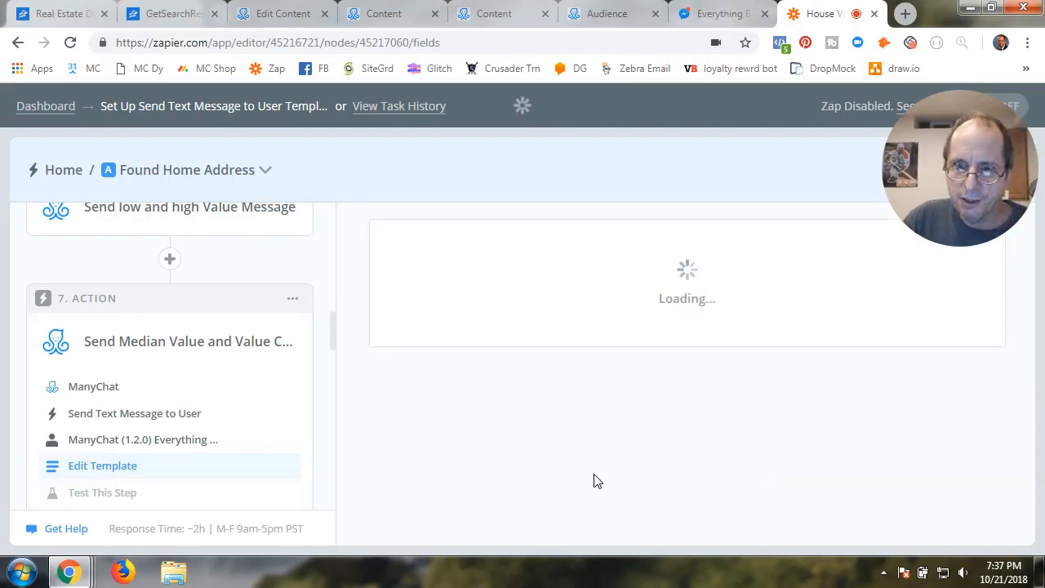
Finish step 7 and return to Path A's step list
{"action": "scroll", "coordinate": [593, 478], "scroll_direction": "down", "scroll_amount": 5}
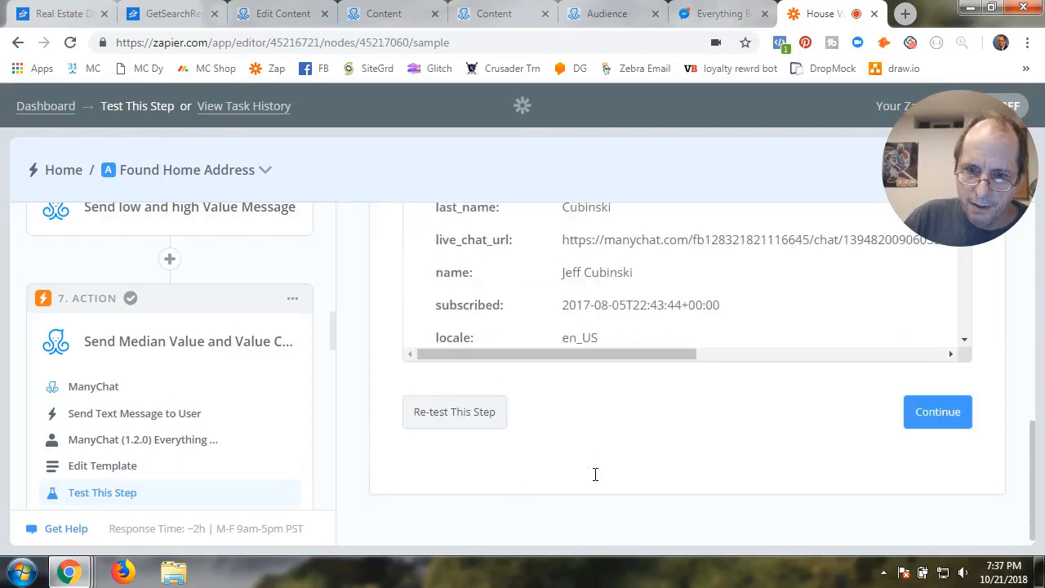
{"action": "left_click", "coordinate": [939, 415]}
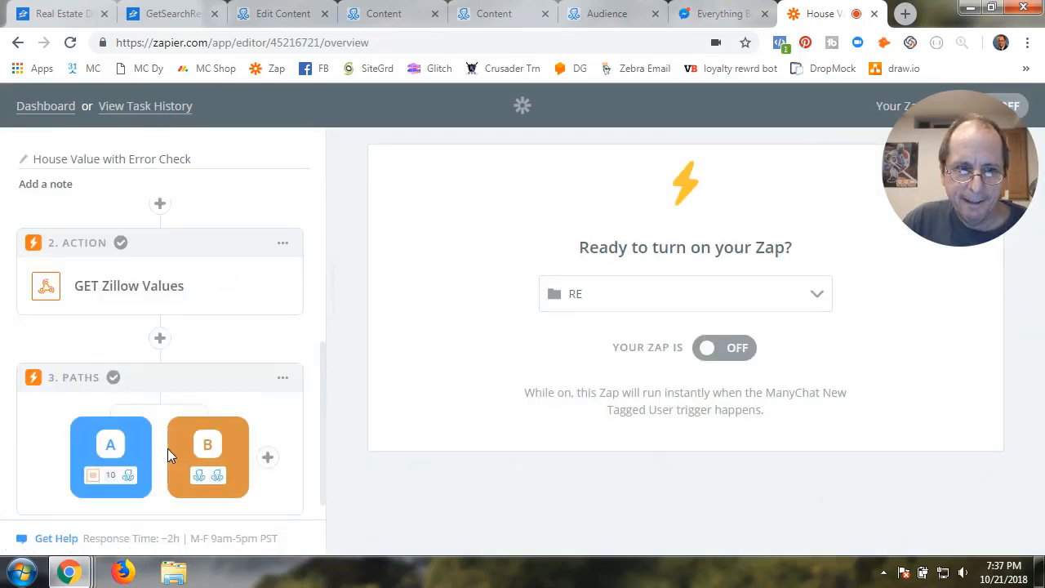
{"action": "left_click", "coordinate": [115, 443]}
Expand the Update CUF Low Value step's details in the step list
{"action": "scroll", "coordinate": [168, 439], "scroll_direction": "down", "scroll_amount": 10}
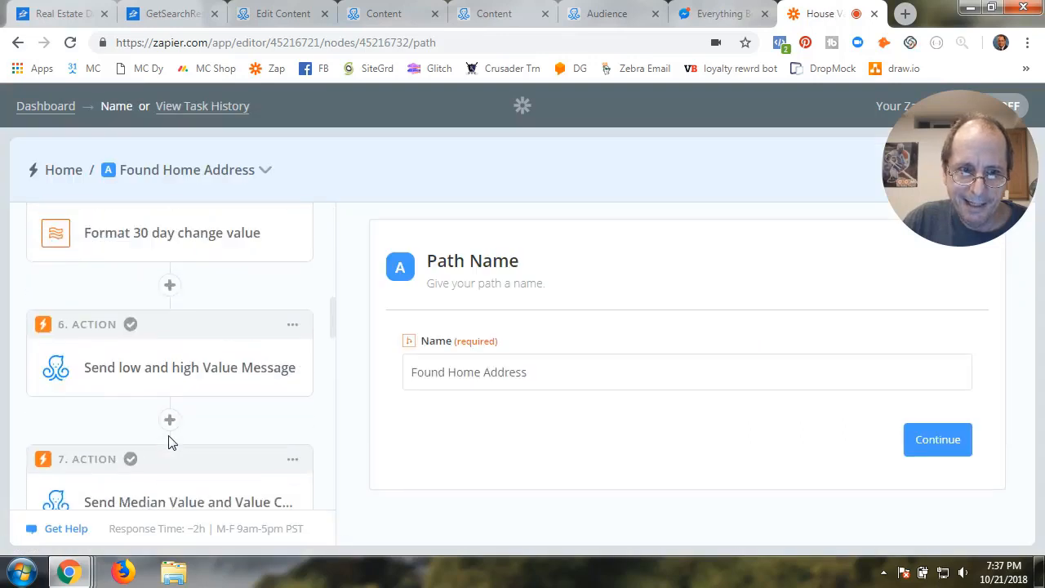
{"action": "scroll", "coordinate": [169, 442], "scroll_direction": "up", "scroll_amount": 2}
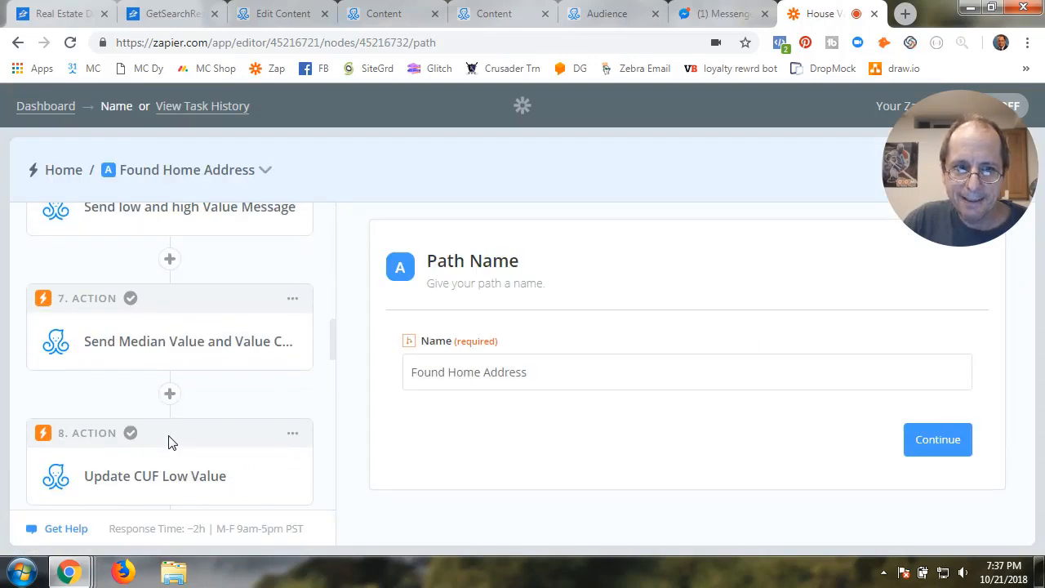
{"action": "scroll", "coordinate": [169, 442], "scroll_direction": "down", "scroll_amount": 6}
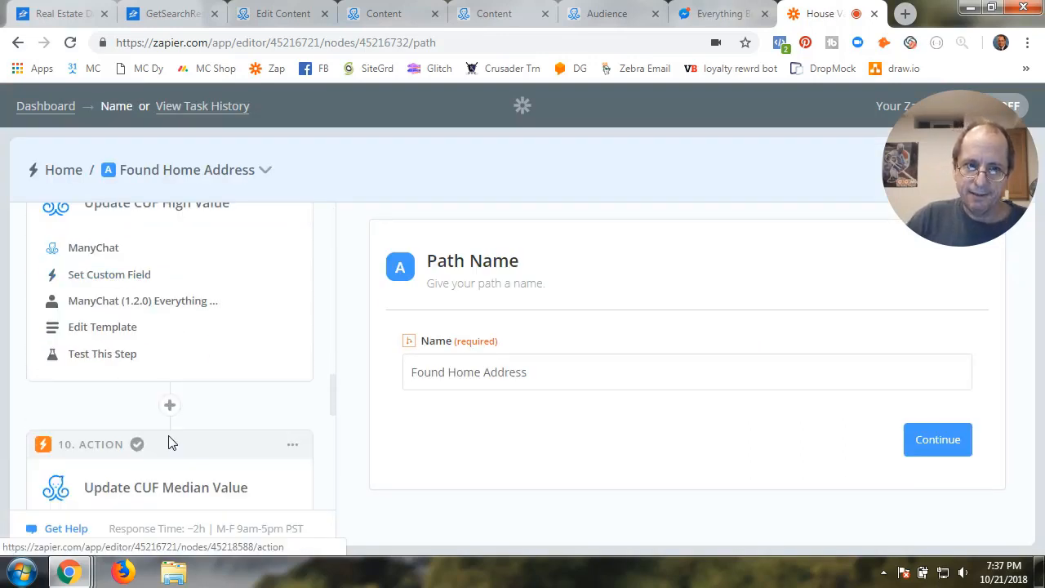
{"action": "scroll", "coordinate": [169, 442], "scroll_direction": "down", "scroll_amount": 3}
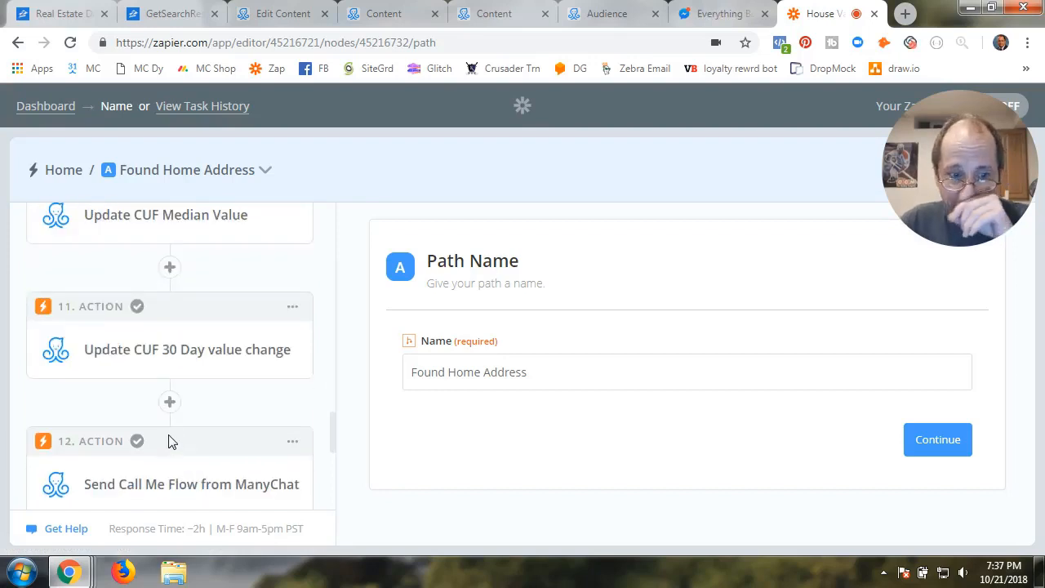
{"action": "scroll", "coordinate": [168, 442], "scroll_direction": "up", "scroll_amount": 4}
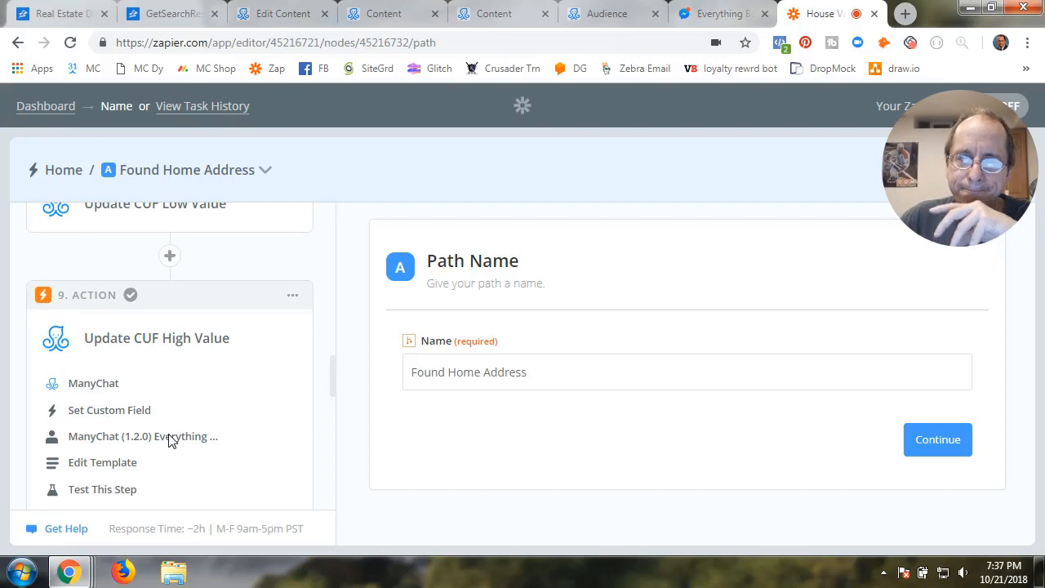
{"action": "scroll", "coordinate": [171, 441], "scroll_direction": "up", "scroll_amount": 2}
{"action": "scroll", "coordinate": [170, 440], "scroll_direction": "up", "scroll_amount": 2}
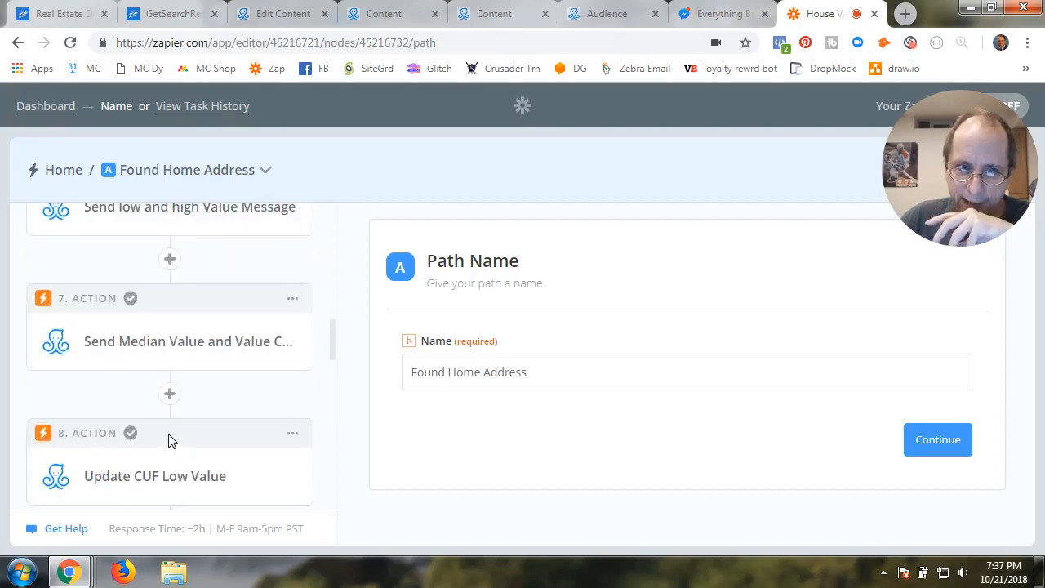
{"action": "scroll", "coordinate": [212, 383], "scroll_direction": "down", "scroll_amount": 2}
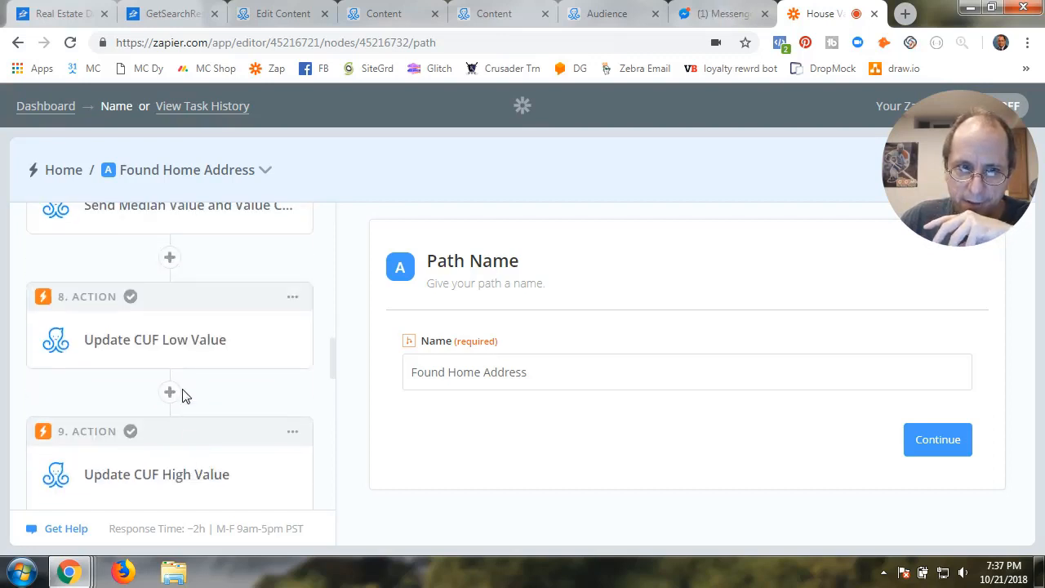
{"action": "left_click", "coordinate": [188, 339]}
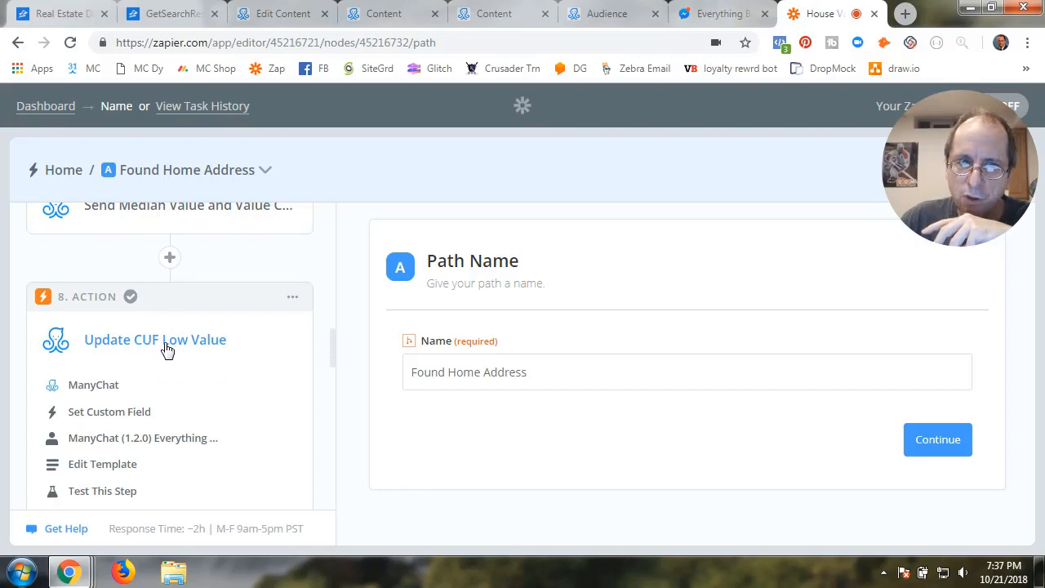
Keep ManyChat's Set Custom Field action and test the Everything Bot #5 account
{"action": "left_click", "coordinate": [98, 388]}
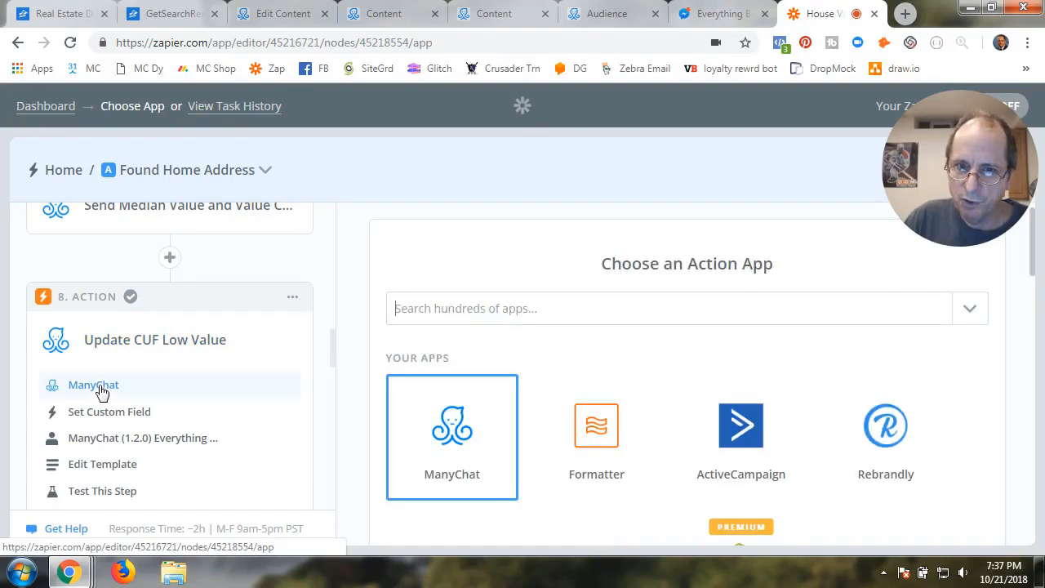
{"action": "left_click", "coordinate": [460, 441]}
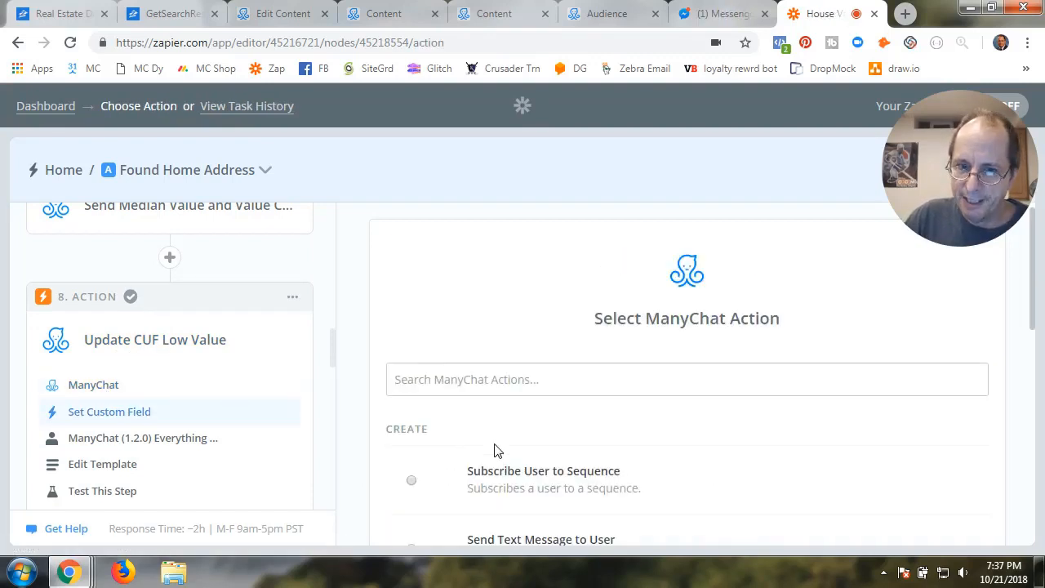
{"action": "scroll", "coordinate": [495, 449], "scroll_direction": "down", "scroll_amount": 3}
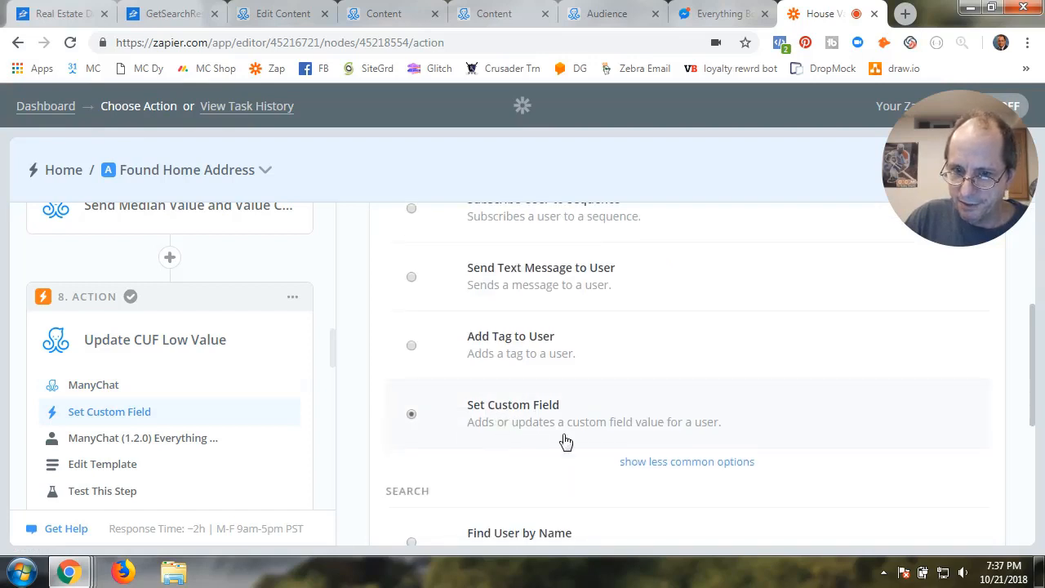
{"action": "scroll", "coordinate": [621, 441], "scroll_direction": "down", "scroll_amount": 3}
{"action": "left_click", "coordinate": [954, 492]}
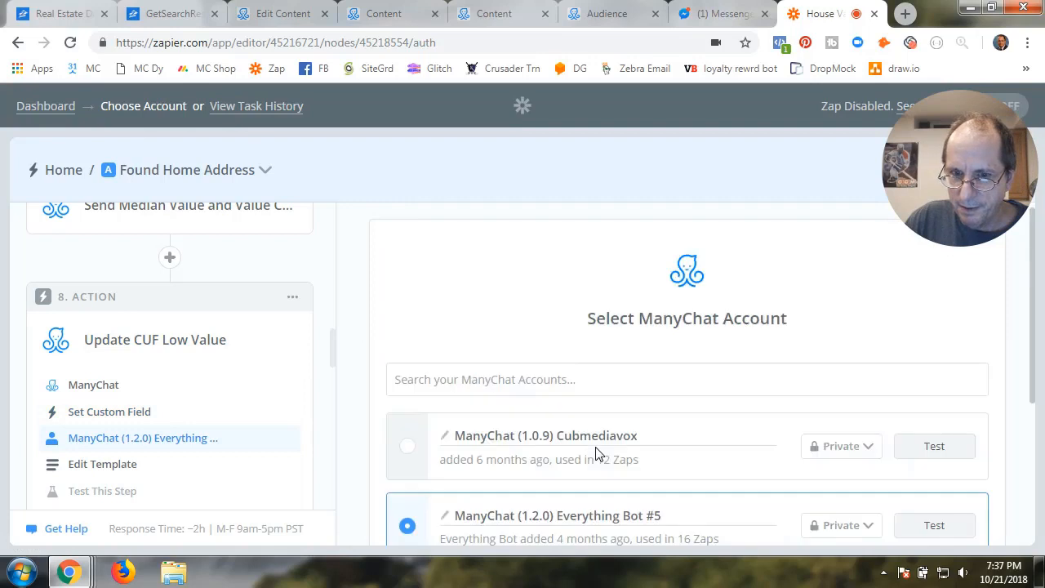
{"action": "scroll", "coordinate": [596, 447], "scroll_direction": "down", "scroll_amount": 2}
{"action": "left_click", "coordinate": [930, 392]}
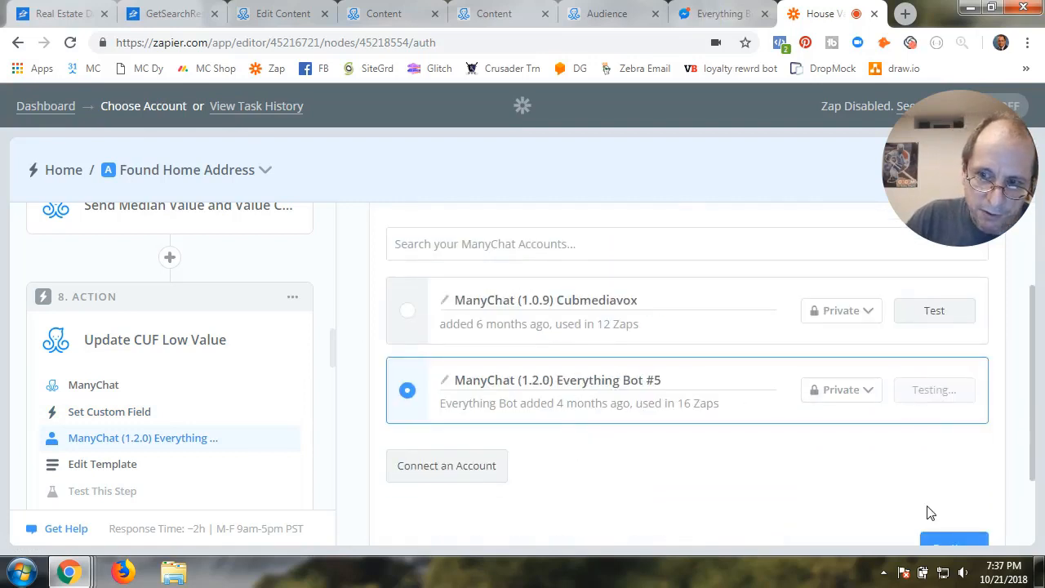
{"action": "left_click", "coordinate": [953, 543]}
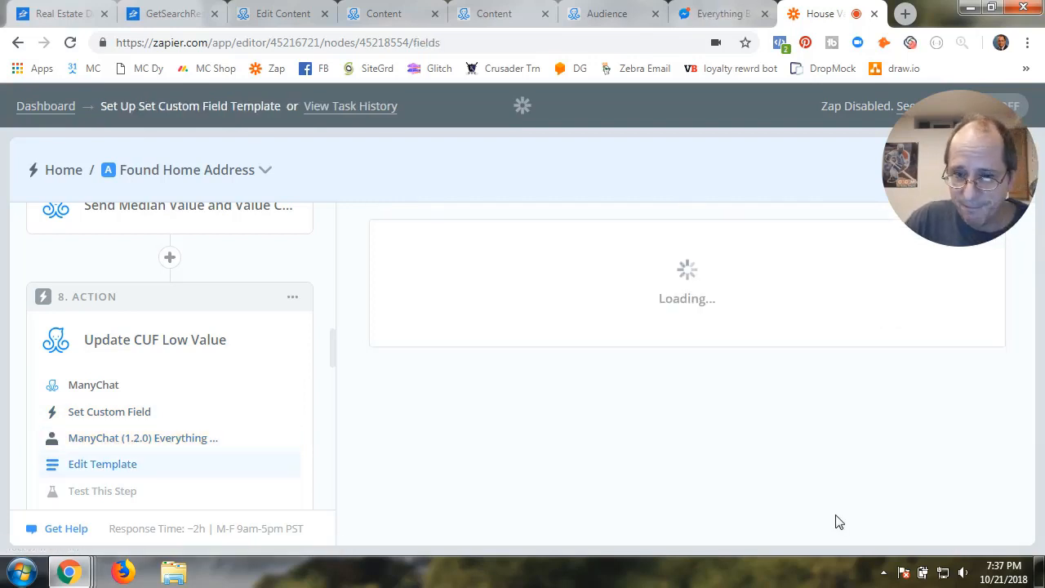
Set the User field to use a custom value
{"action": "scroll", "coordinate": [595, 441], "scroll_direction": "down", "scroll_amount": 3}
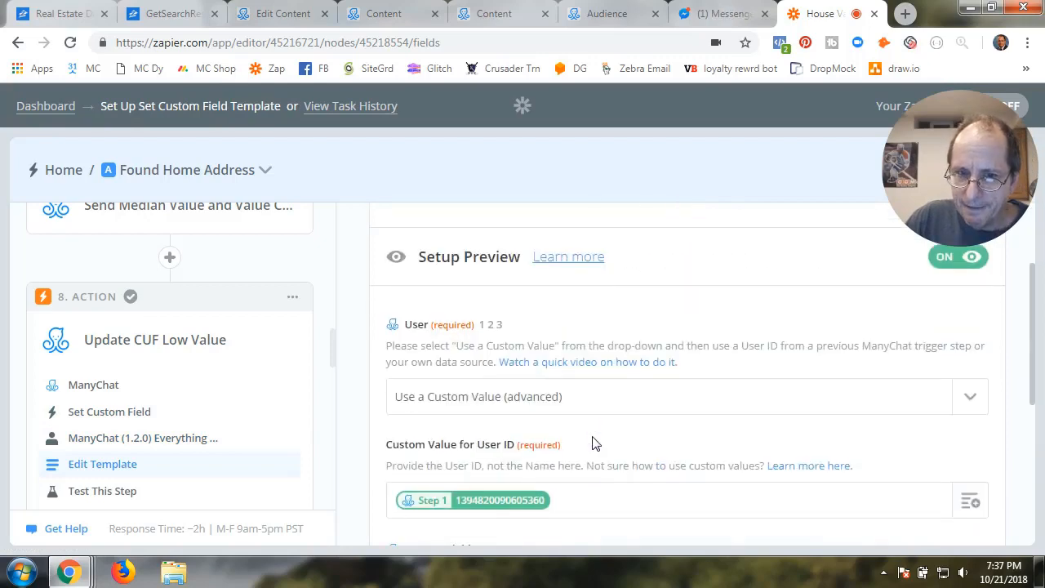
{"action": "scroll", "coordinate": [592, 433], "scroll_direction": "up", "scroll_amount": 2}
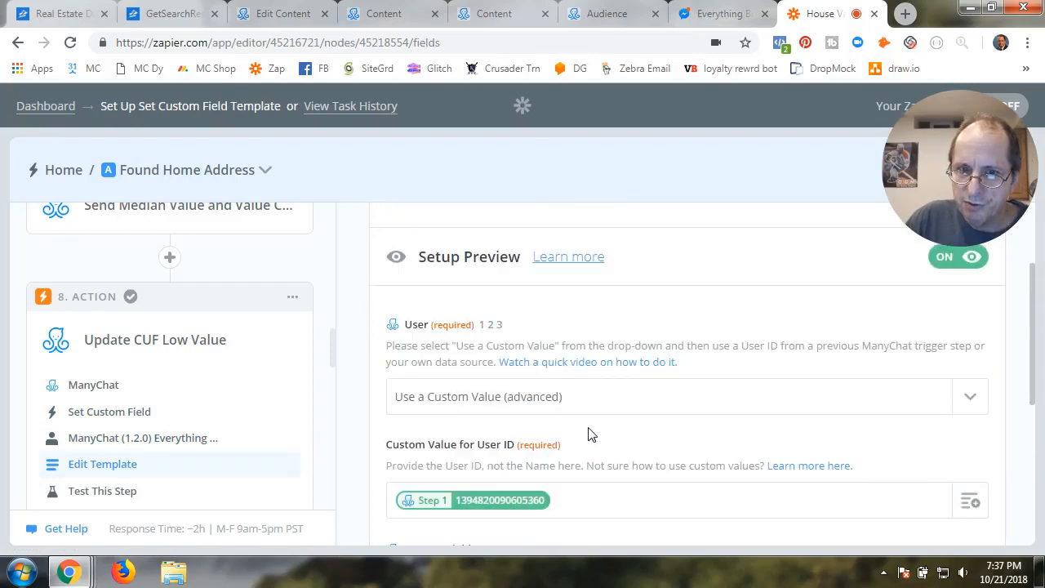
{"action": "left_click", "coordinate": [542, 396]}
{"action": "scroll", "coordinate": [544, 398], "scroll_direction": "down", "scroll_amount": 2}
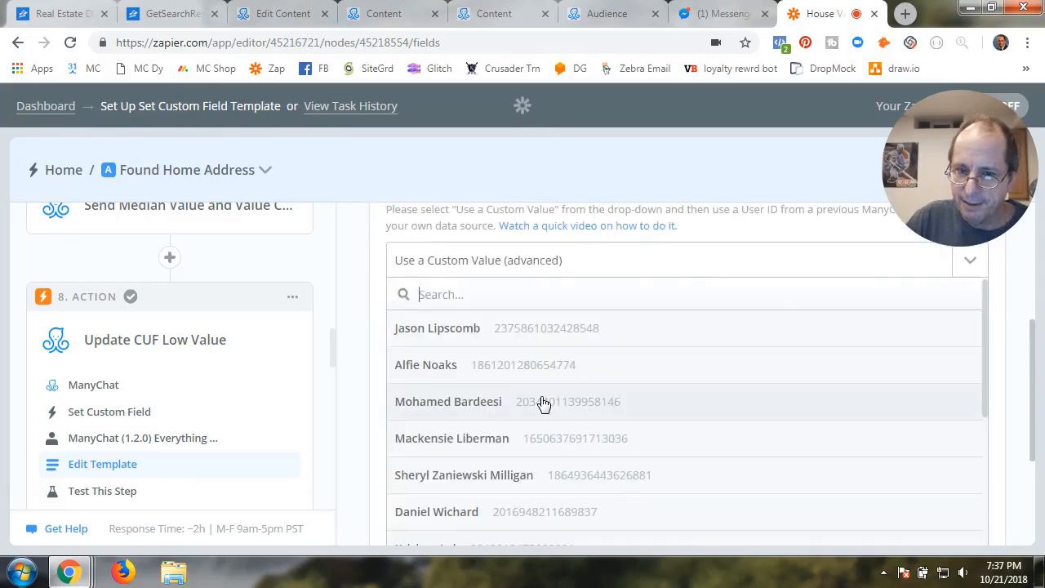
{"action": "scroll", "coordinate": [530, 402], "scroll_direction": "down", "scroll_amount": 4}
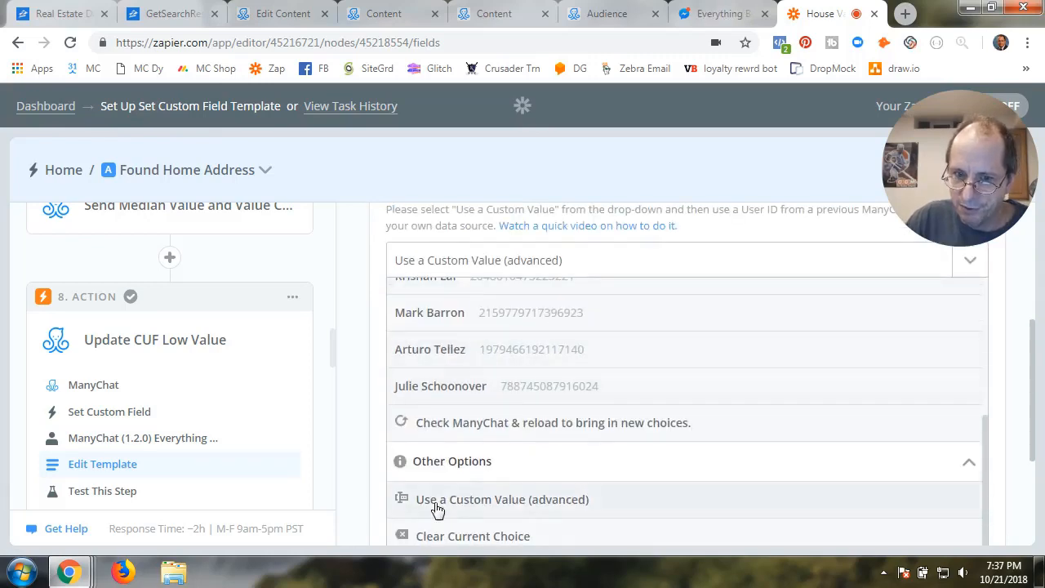
{"action": "left_click", "coordinate": [472, 501]}
Map the Tagged User with Get House Value User ID and check the RE_Low_Value field
{"action": "left_click", "coordinate": [556, 364]}
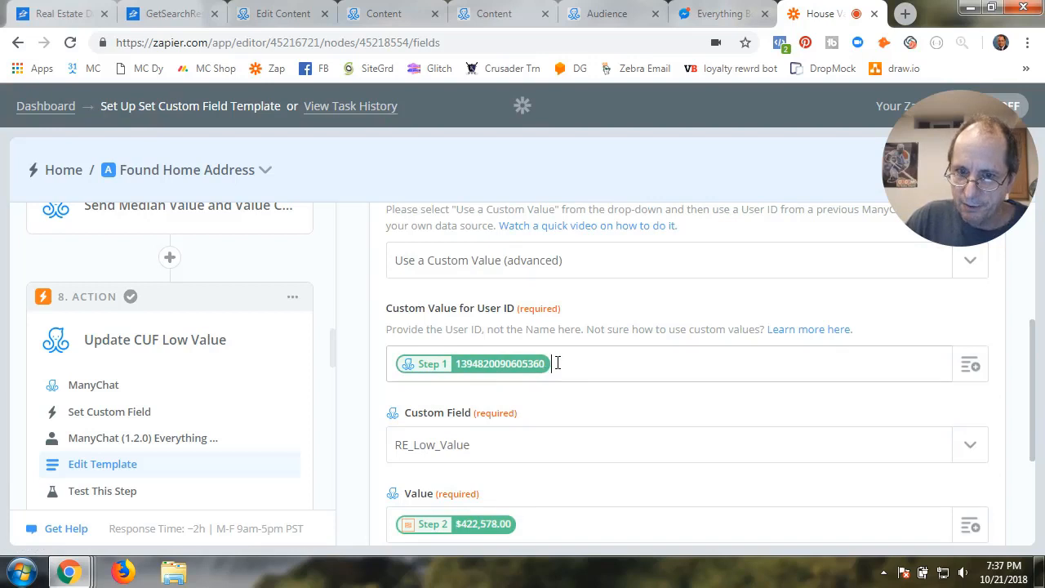
{"action": "key", "text": "BackSpace"}
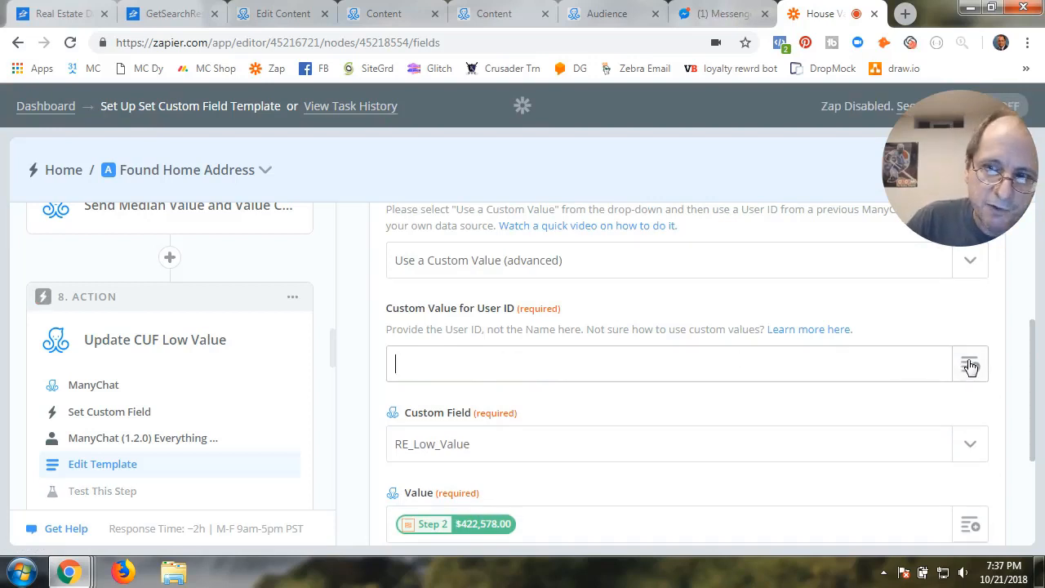
{"action": "left_click", "coordinate": [970, 364]}
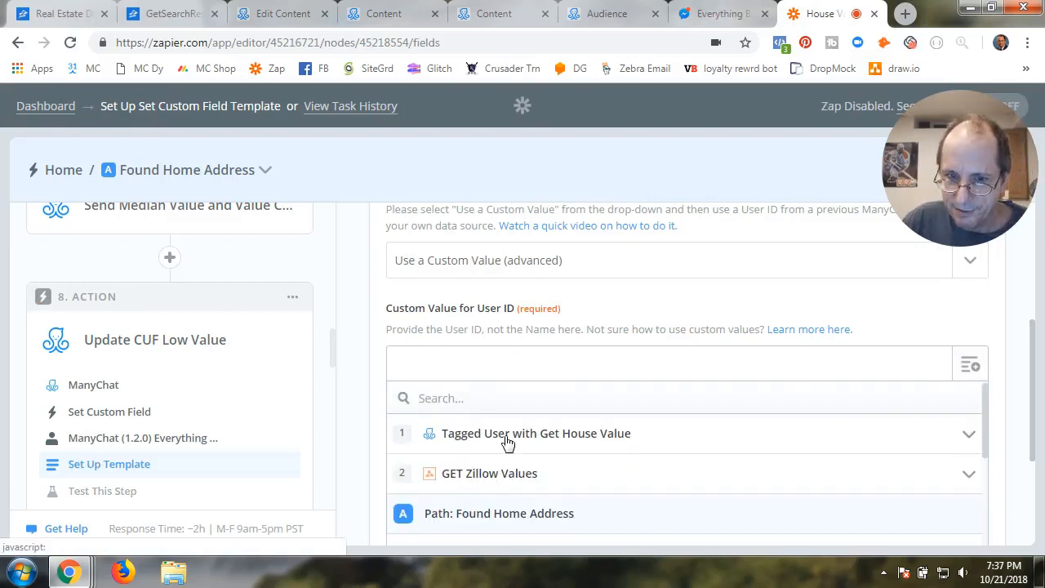
{"action": "left_click", "coordinate": [506, 441]}
{"action": "scroll", "coordinate": [506, 457], "scroll_direction": "down", "scroll_amount": 2}
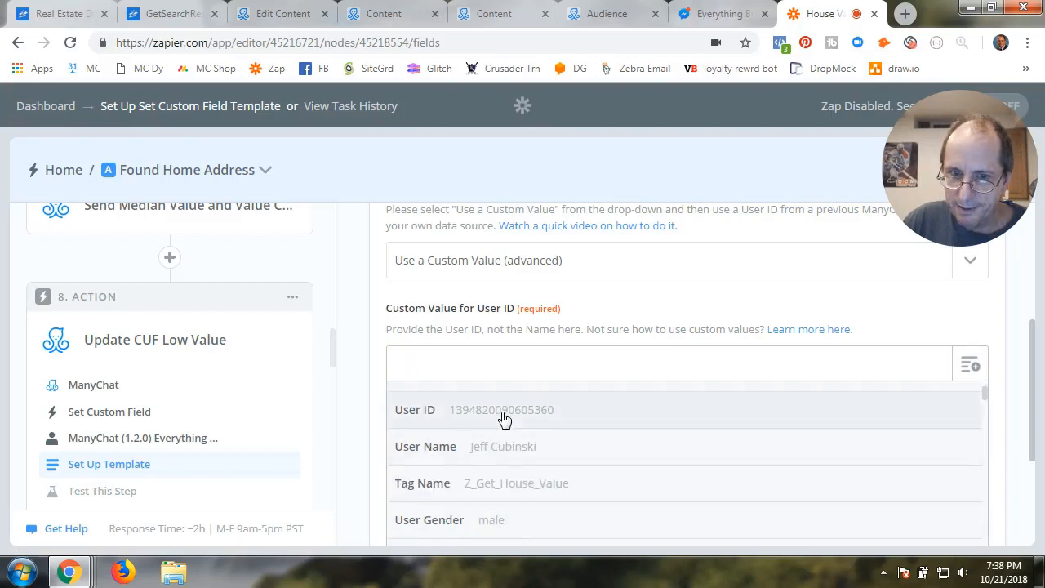
{"action": "left_click", "coordinate": [504, 413]}
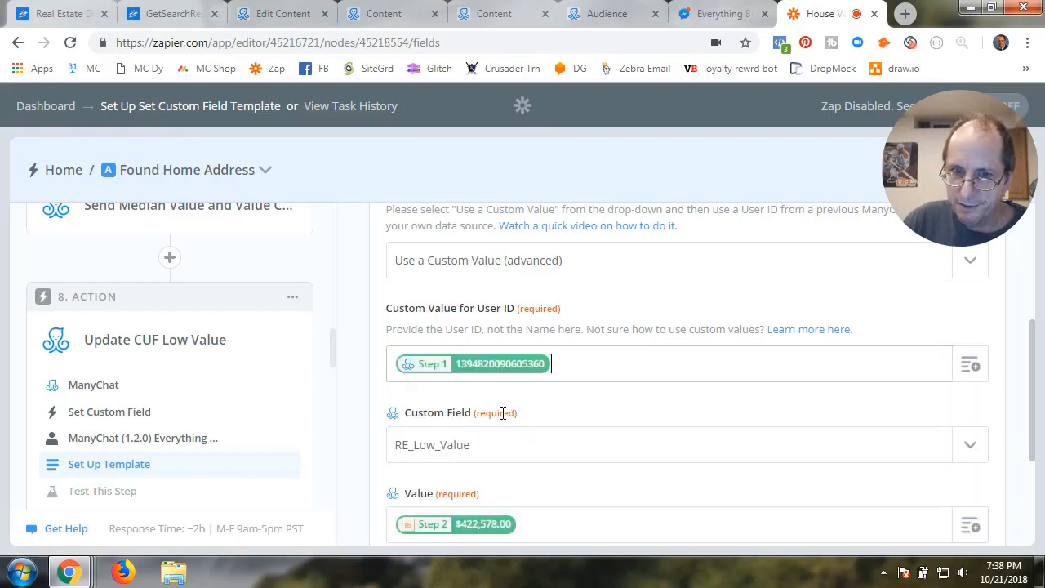
{"action": "left_click", "coordinate": [552, 412]}
{"action": "scroll", "coordinate": [553, 412], "scroll_direction": "down", "scroll_amount": 2}
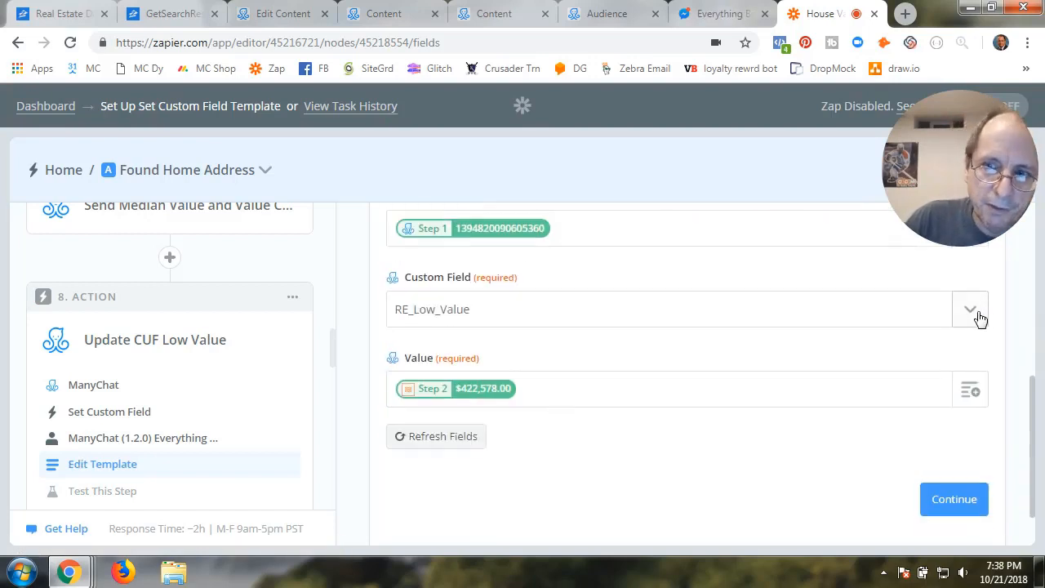
{"action": "left_click", "coordinate": [977, 318]}
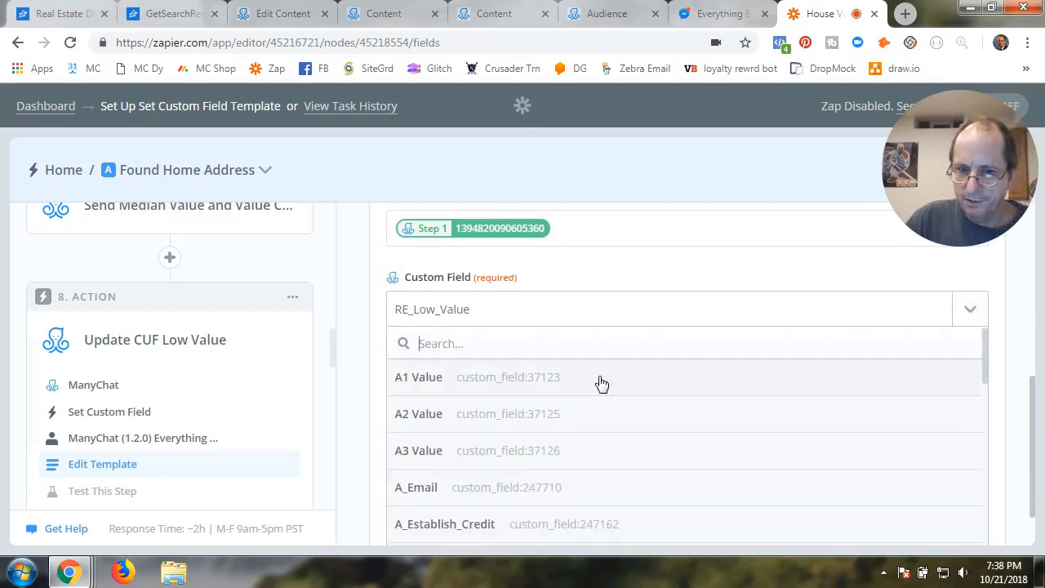
{"action": "scroll", "coordinate": [463, 472], "scroll_direction": "down", "scroll_amount": 15}
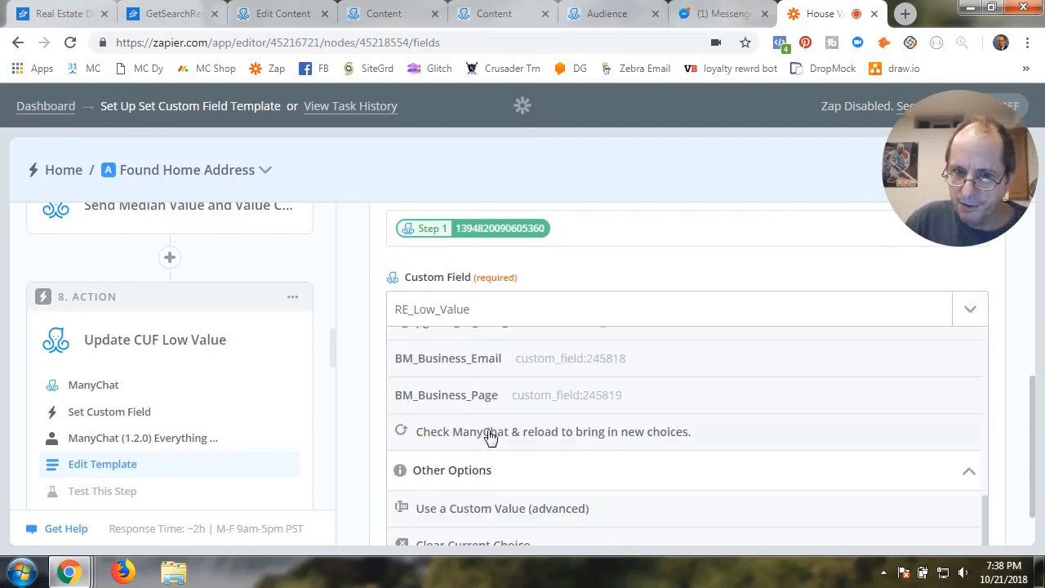
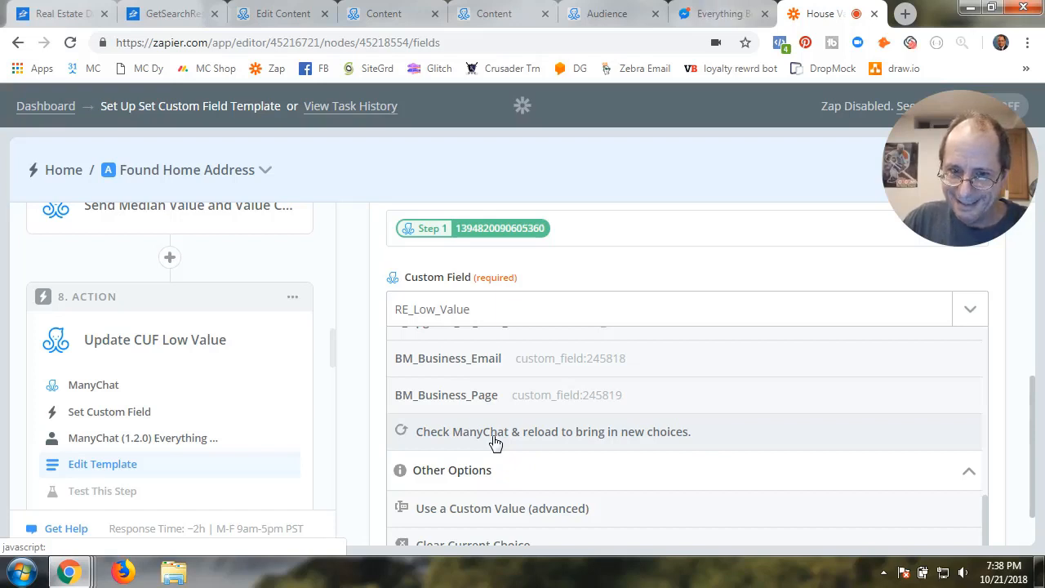
Reload ManyChat's custom field choices several times to pull in the newest fields
{"action": "left_click", "coordinate": [496, 442]}
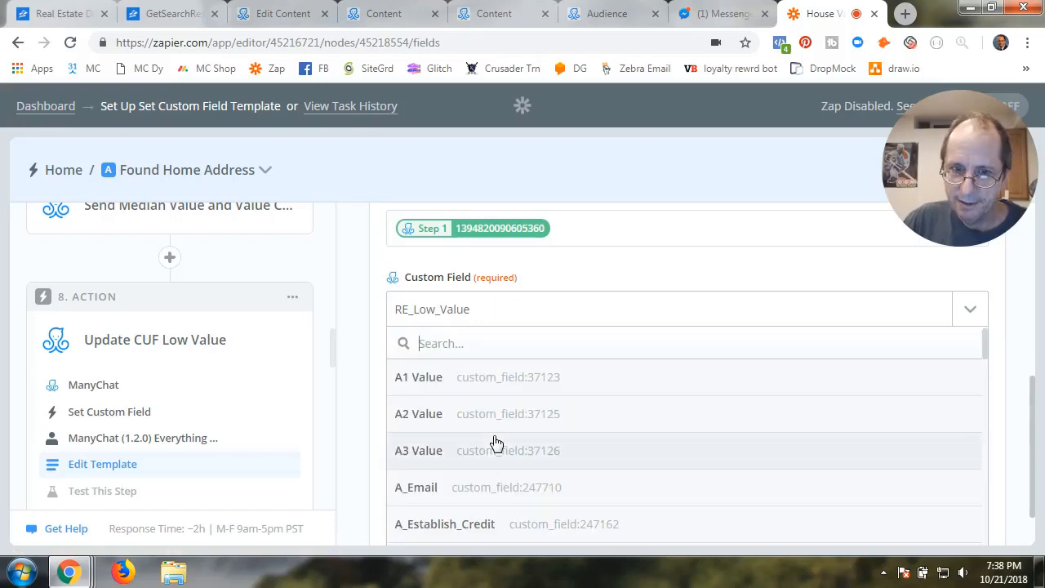
{"action": "scroll", "coordinate": [496, 442], "scroll_direction": "down", "scroll_amount": 2}
{"action": "scroll", "coordinate": [496, 442], "scroll_direction": "down", "scroll_amount": 10}
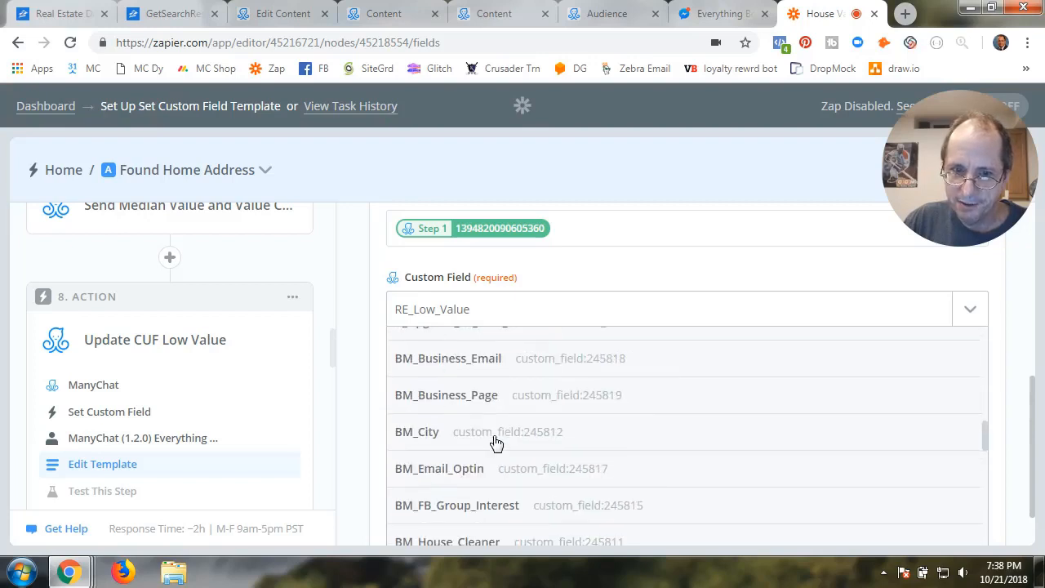
{"action": "scroll", "coordinate": [495, 442], "scroll_direction": "down", "scroll_amount": 7}
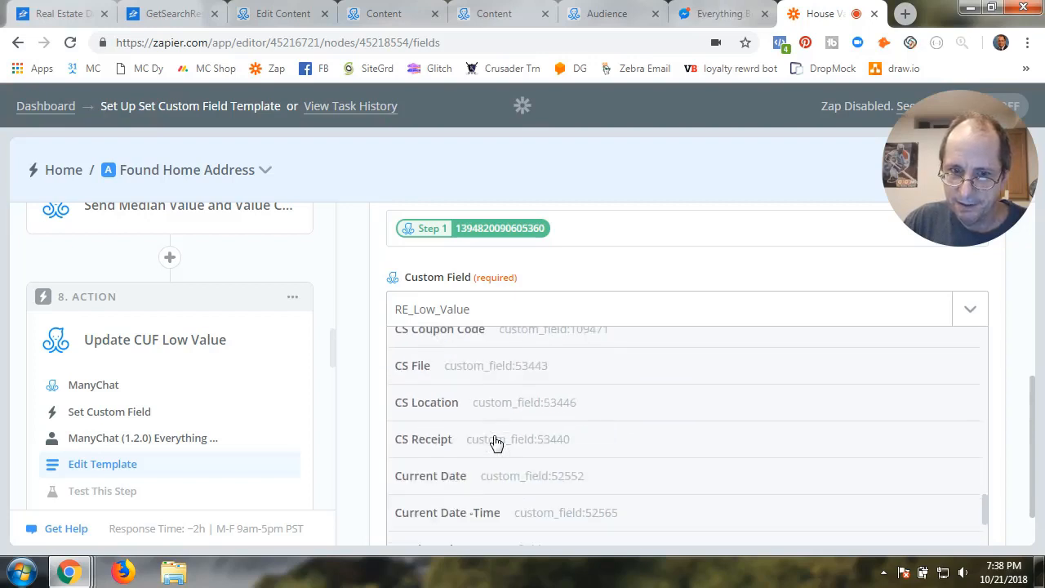
{"action": "scroll", "coordinate": [496, 444], "scroll_direction": "down", "scroll_amount": 2}
{"action": "left_click", "coordinate": [502, 420]}
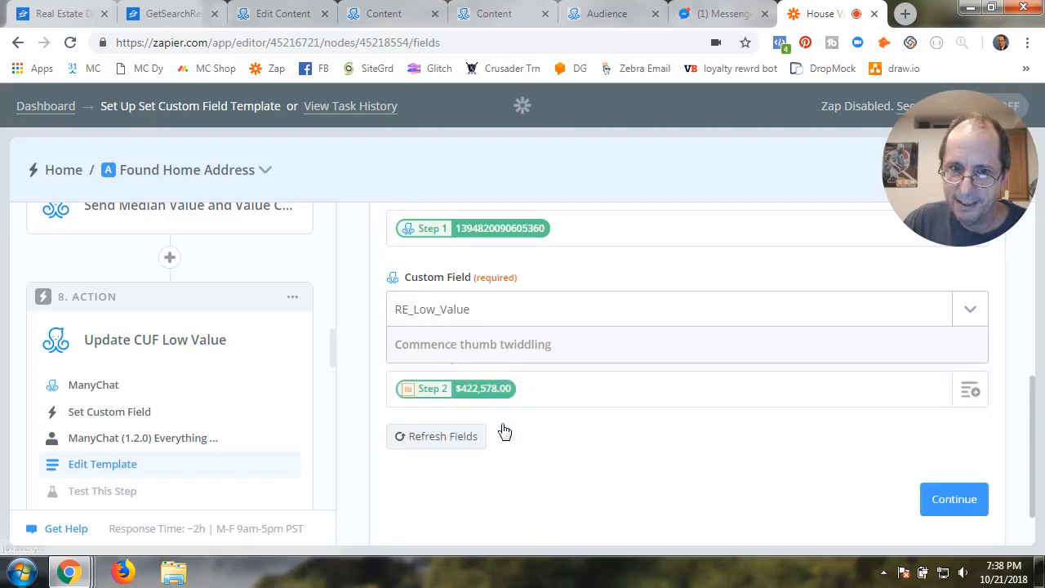
{"action": "scroll", "coordinate": [527, 490], "scroll_direction": "down", "scroll_amount": 10}
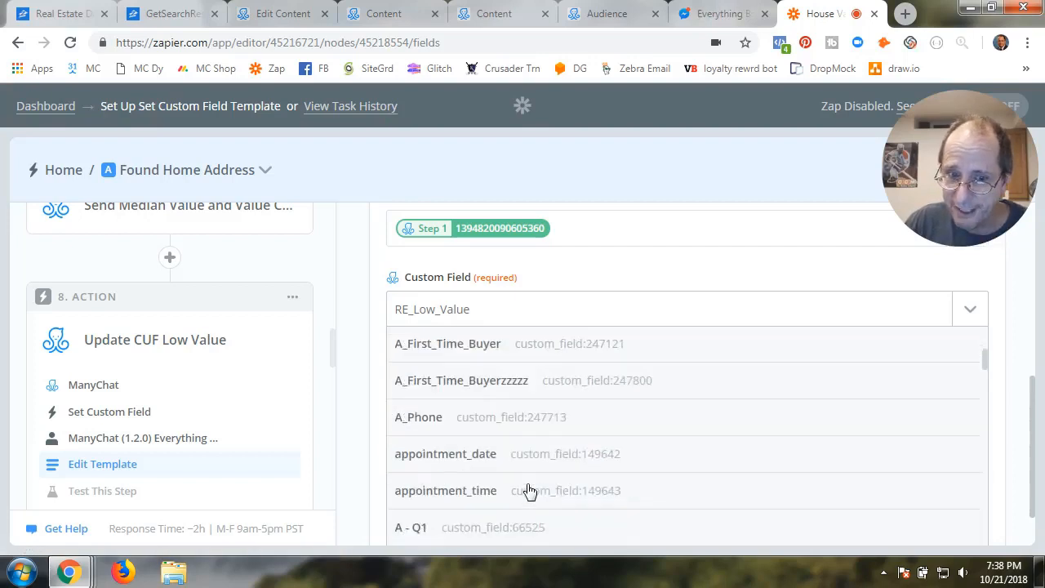
{"action": "scroll", "coordinate": [528, 490], "scroll_direction": "down", "scroll_amount": 10}
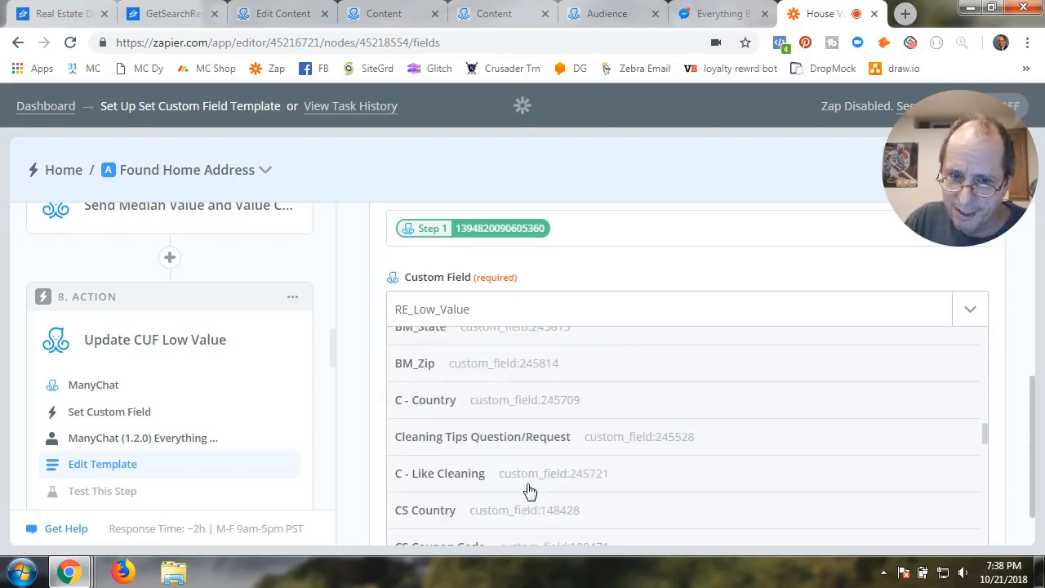
{"action": "scroll", "coordinate": [528, 489], "scroll_direction": "down", "scroll_amount": 10}
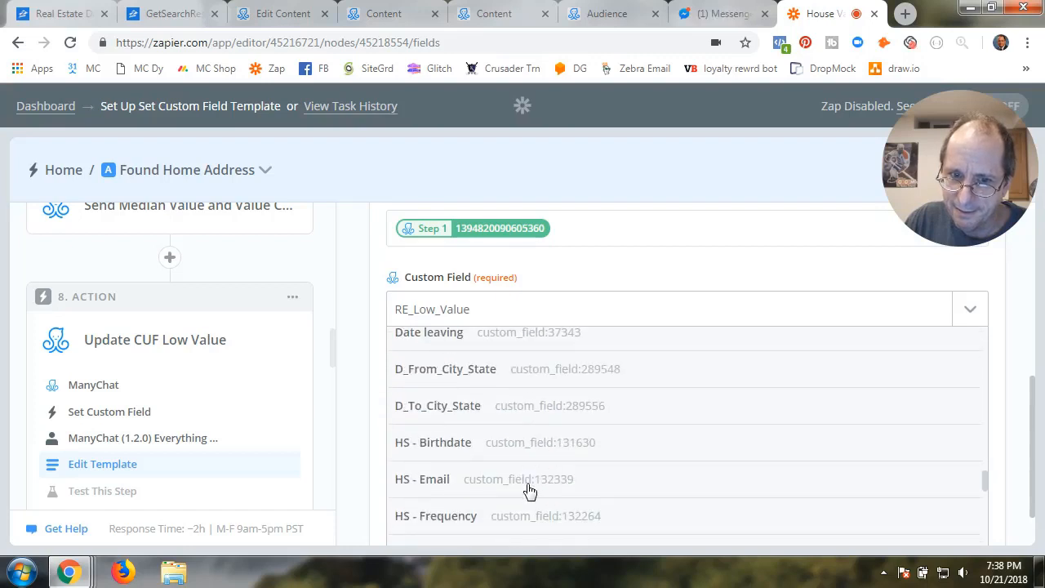
{"action": "scroll", "coordinate": [529, 490], "scroll_direction": "down", "scroll_amount": 5}
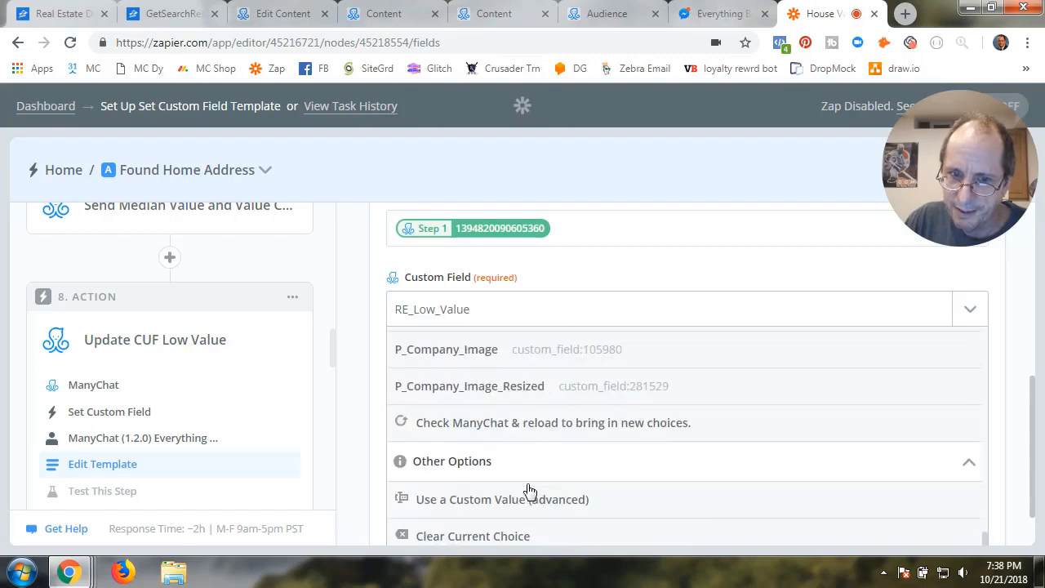
{"action": "left_click", "coordinate": [469, 425]}
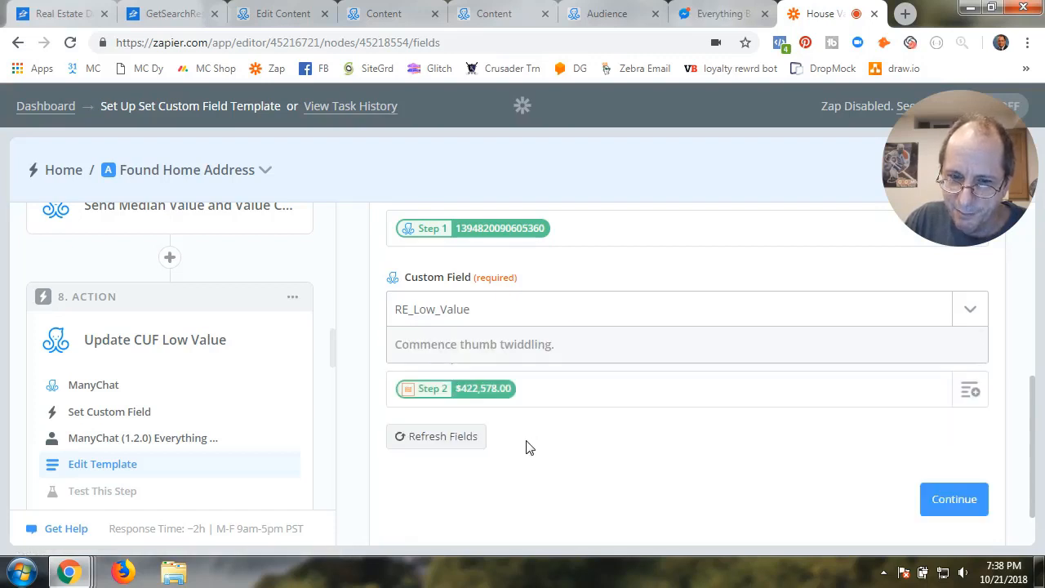
{"action": "scroll", "coordinate": [532, 426], "scroll_direction": "down", "scroll_amount": 15}
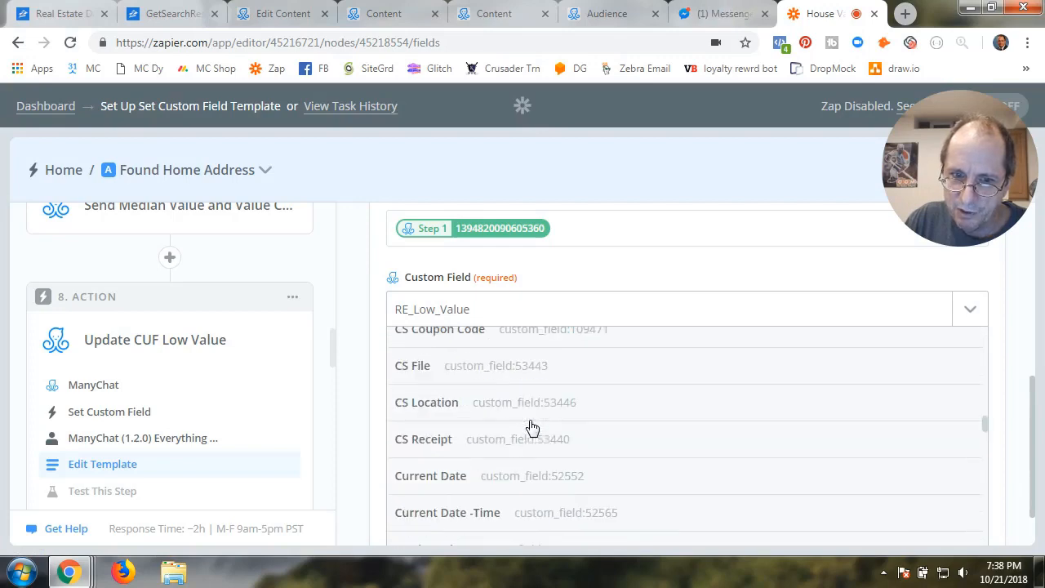
{"action": "scroll", "coordinate": [532, 425], "scroll_direction": "down", "scroll_amount": 12}
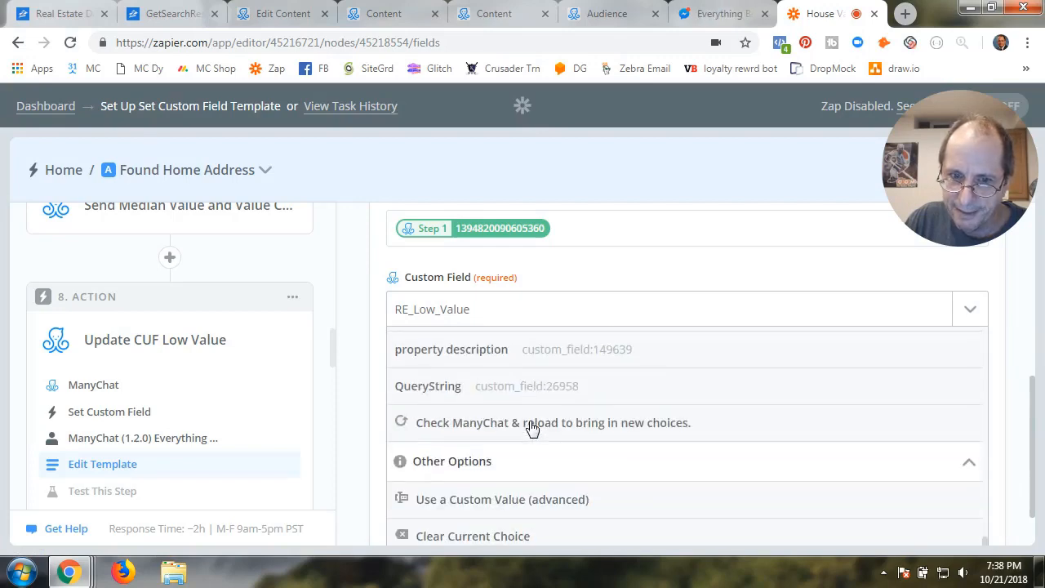
{"action": "scroll", "coordinate": [532, 425], "scroll_direction": "up", "scroll_amount": 1}
{"action": "scroll", "coordinate": [531, 426], "scroll_direction": "down", "scroll_amount": 2}
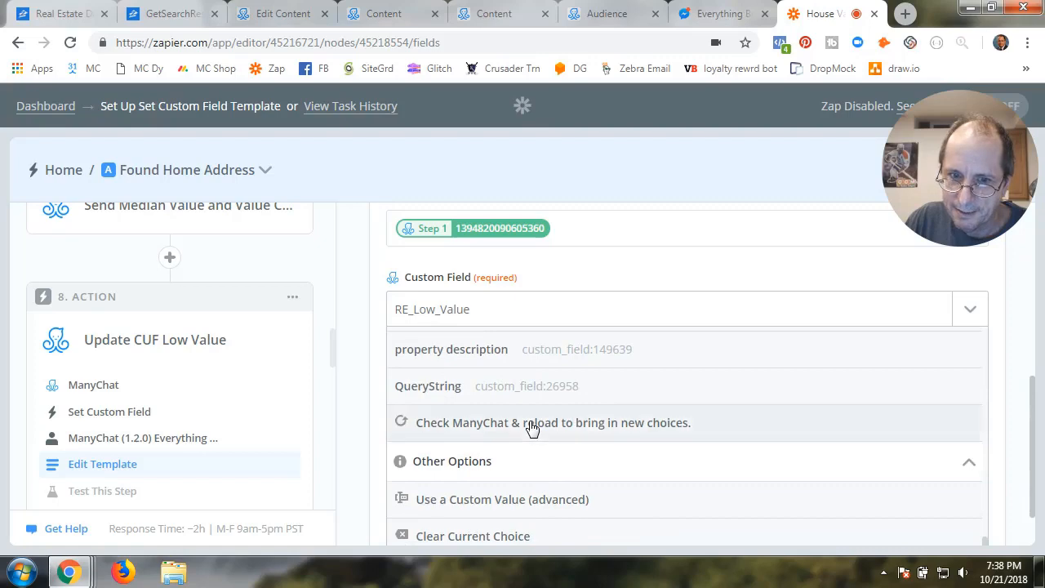
Refresh the list once more and choose RE_Low_Value as the custom field
{"action": "left_click", "coordinate": [532, 426]}
{"action": "scroll", "coordinate": [532, 429], "scroll_direction": "down", "scroll_amount": 20}
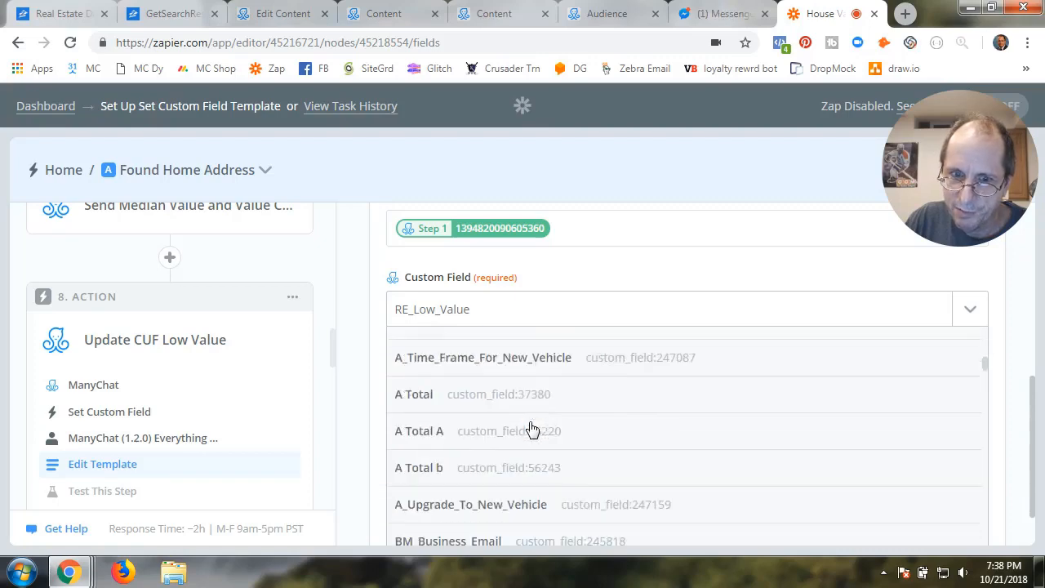
{"action": "scroll", "coordinate": [532, 429], "scroll_direction": "down", "scroll_amount": 8}
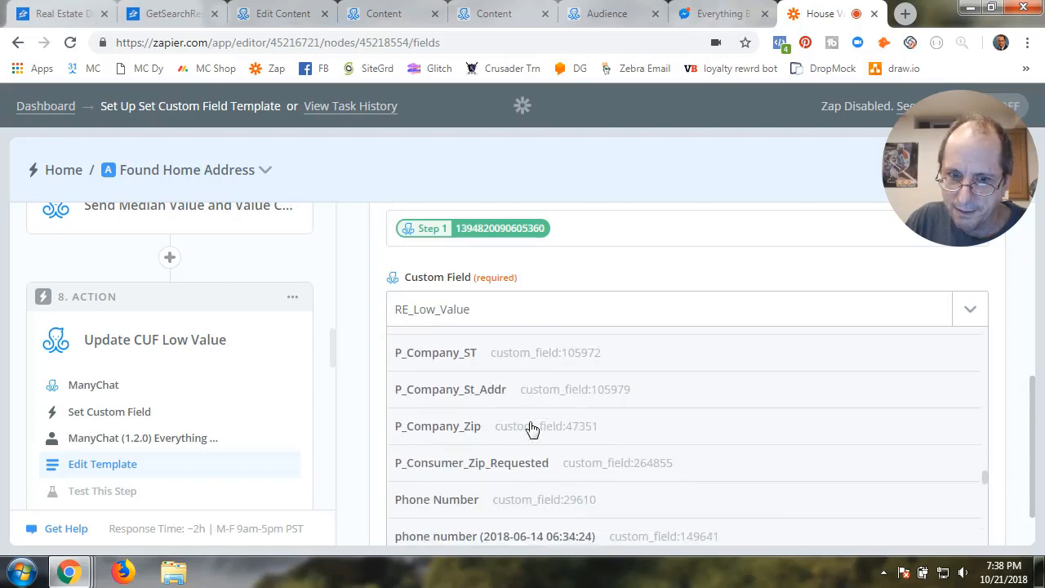
{"action": "scroll", "coordinate": [531, 428], "scroll_direction": "down", "scroll_amount": 4}
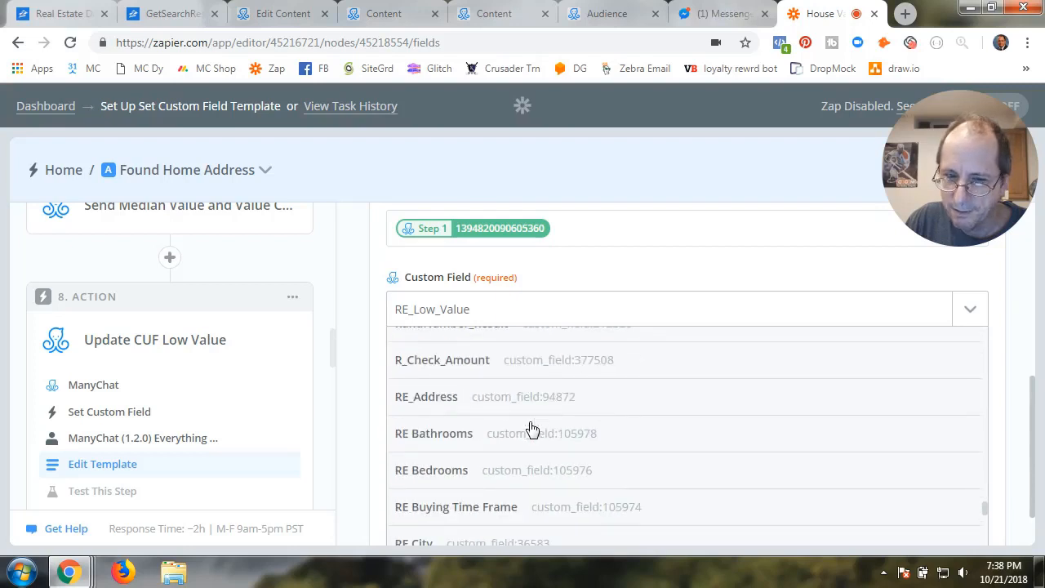
{"action": "scroll", "coordinate": [531, 429], "scroll_direction": "down", "scroll_amount": 2}
{"action": "scroll", "coordinate": [531, 429], "scroll_direction": "down", "scroll_amount": 2}
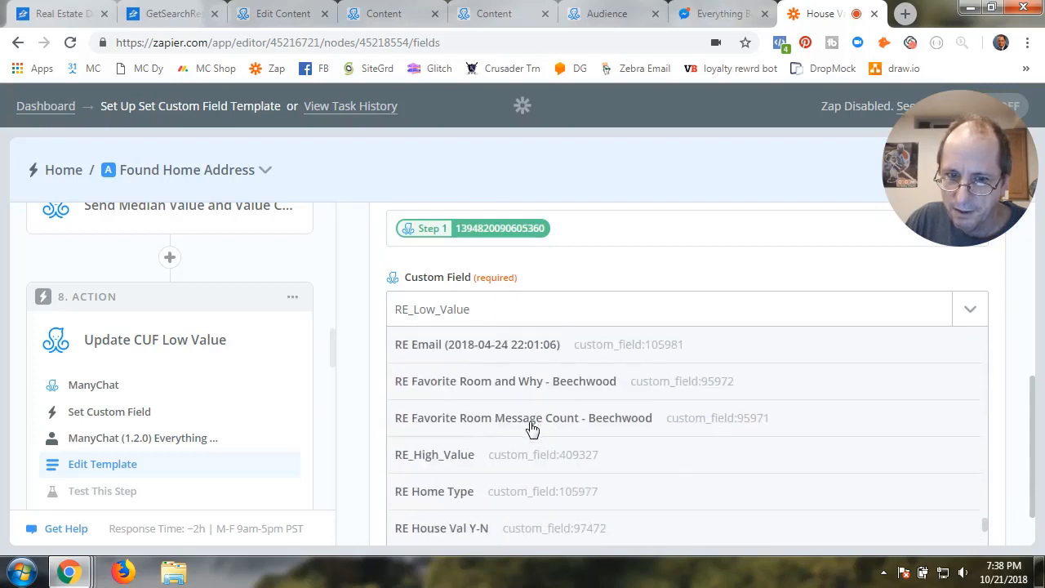
{"action": "scroll", "coordinate": [532, 429], "scroll_direction": "down", "scroll_amount": 2}
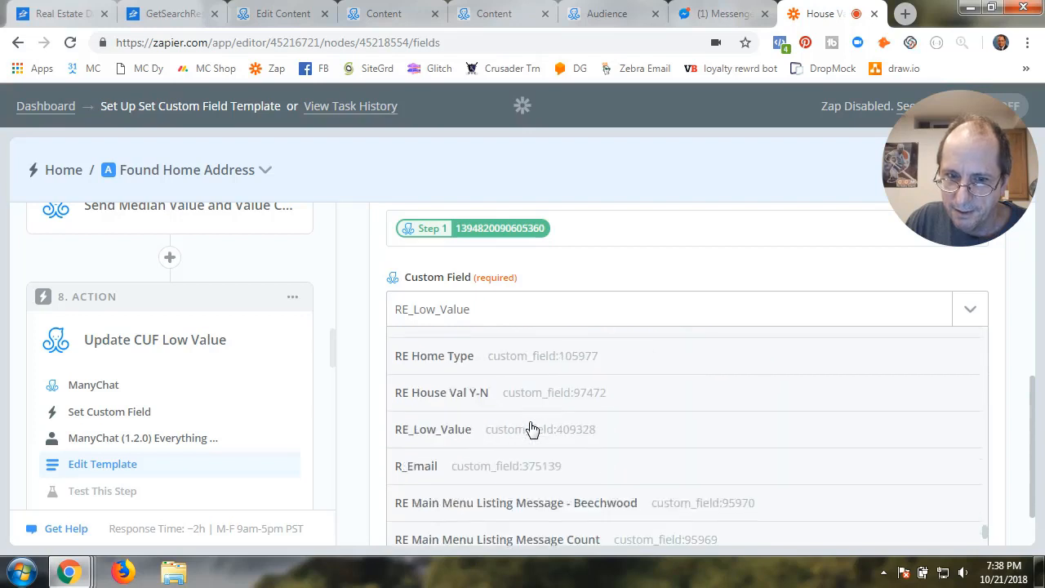
{"action": "left_click", "coordinate": [462, 437]}
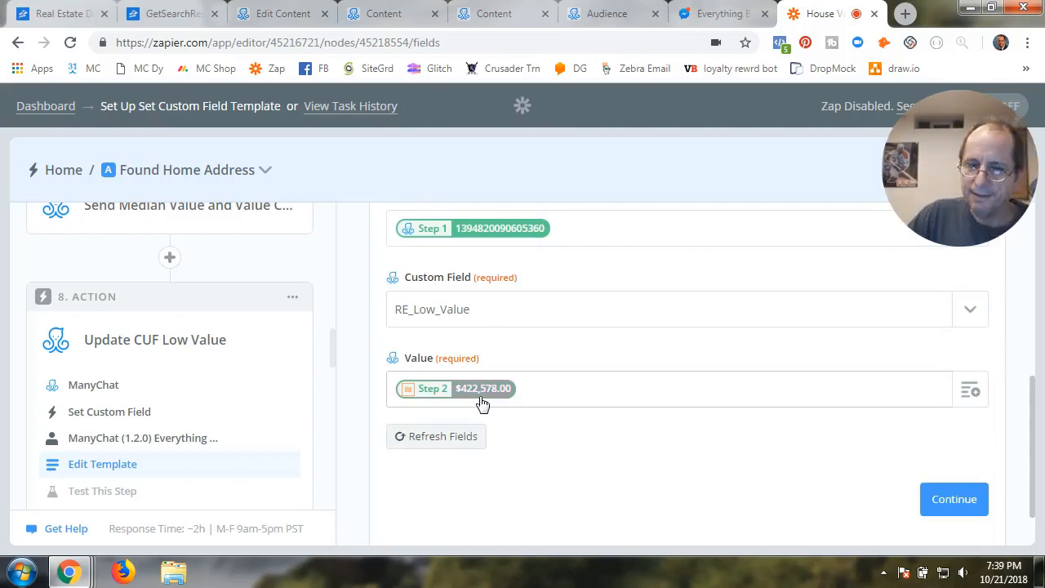
Replace the Value with Format Low Value's Zestimate low ($422,578.00) and save the template
{"action": "left_click", "coordinate": [526, 392]}
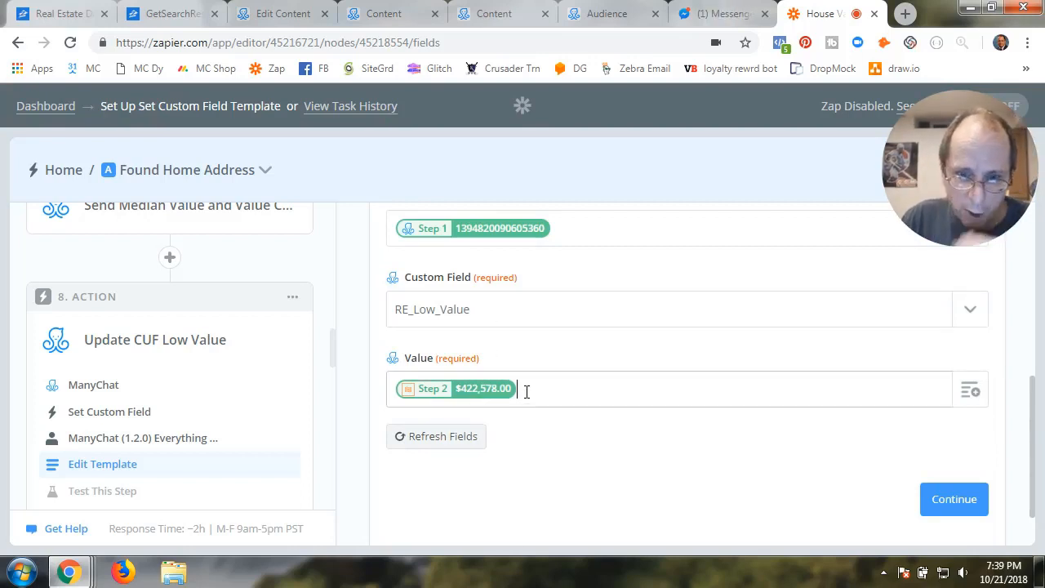
{"action": "key", "text": "BackSpace"}
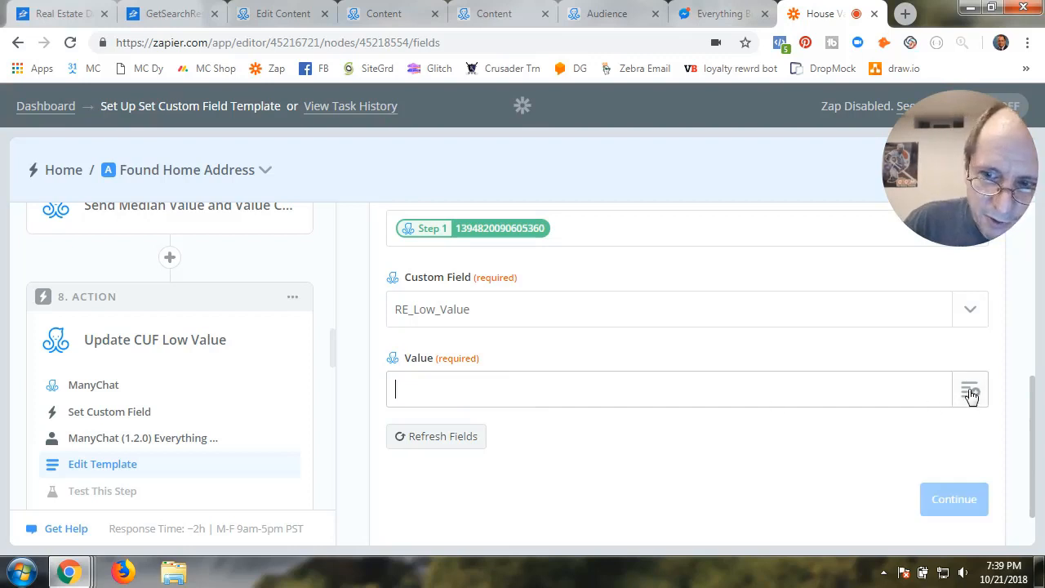
{"action": "left_click", "coordinate": [970, 391]}
{"action": "scroll", "coordinate": [446, 512], "scroll_direction": "down", "scroll_amount": 2}
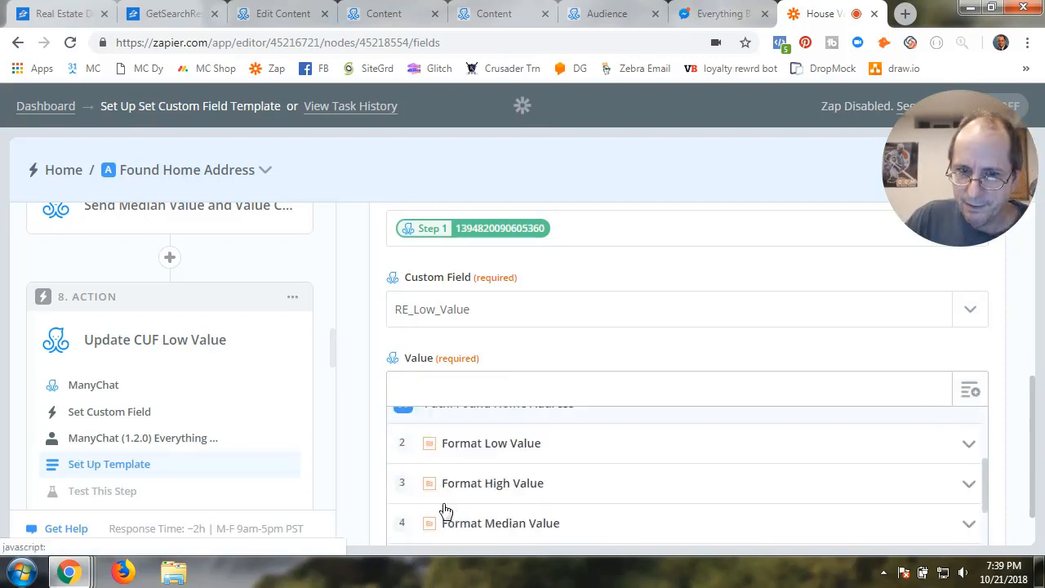
{"action": "scroll", "coordinate": [446, 511], "scroll_direction": "up", "scroll_amount": 2}
{"action": "left_click", "coordinate": [504, 347]}
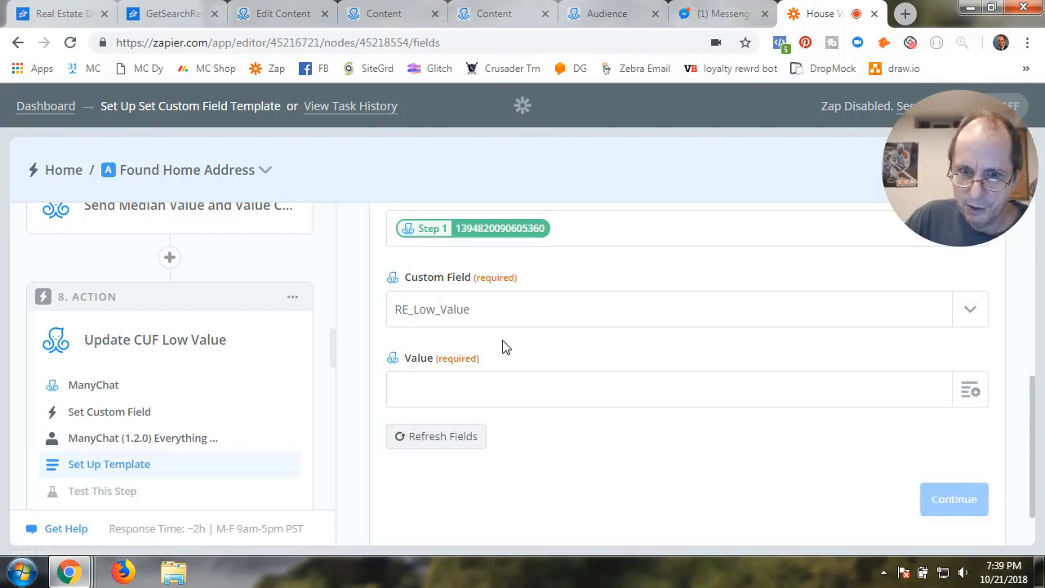
{"action": "left_click", "coordinate": [972, 391]}
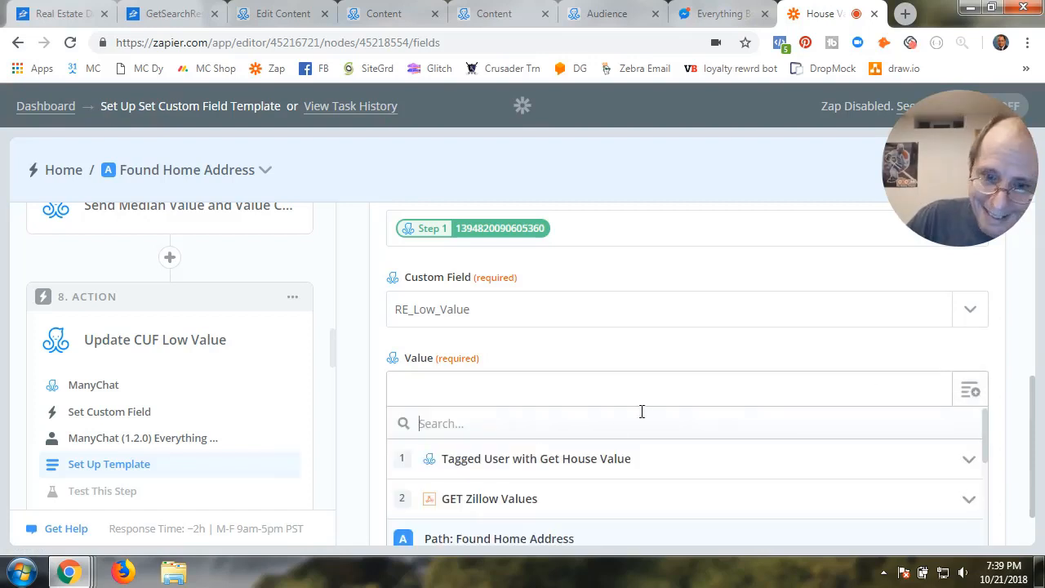
{"action": "scroll", "coordinate": [513, 476], "scroll_direction": "down", "scroll_amount": 2}
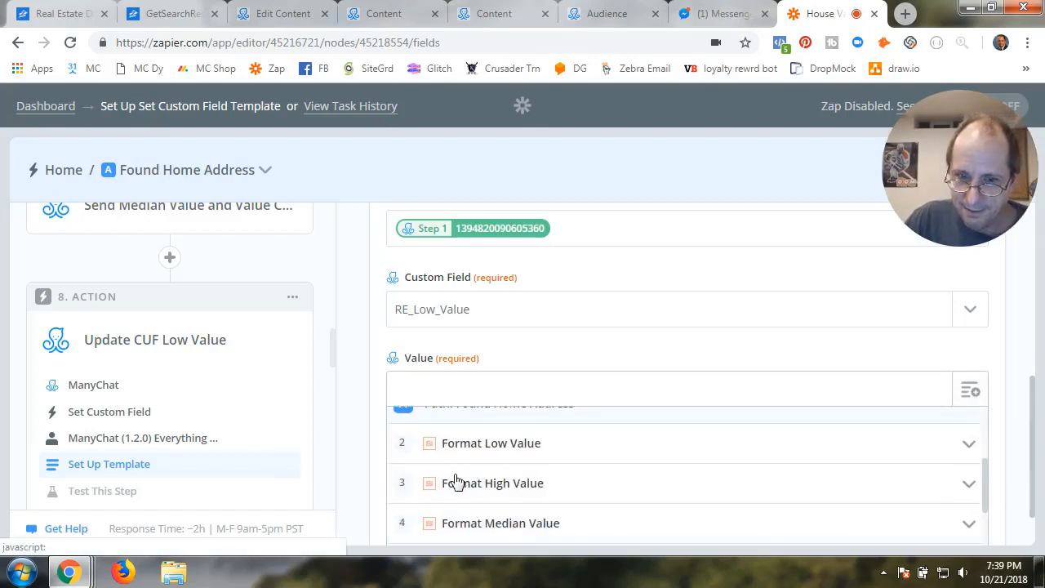
{"action": "left_click", "coordinate": [499, 449]}
{"action": "left_click", "coordinate": [670, 490]}
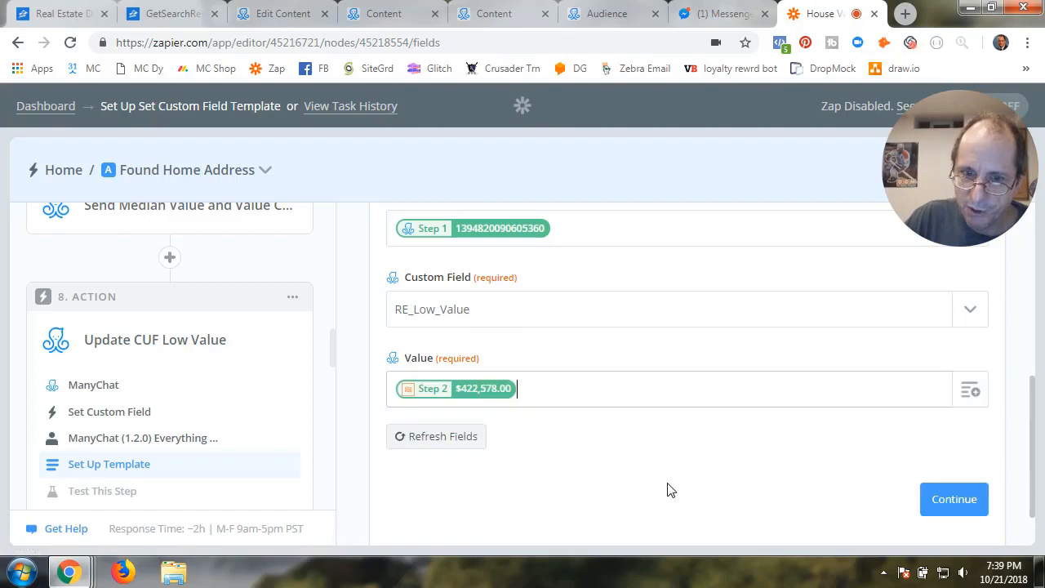
{"action": "left_click", "coordinate": [957, 501]}
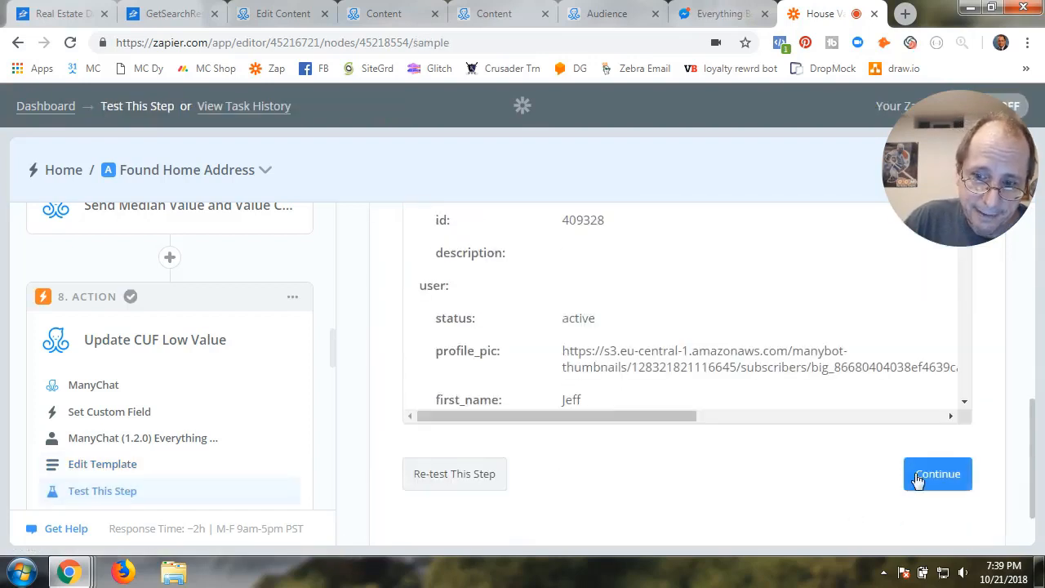
Finish Update CUF Low Value and open path A, Found Home Address, settings
{"action": "left_click", "coordinate": [935, 477]}
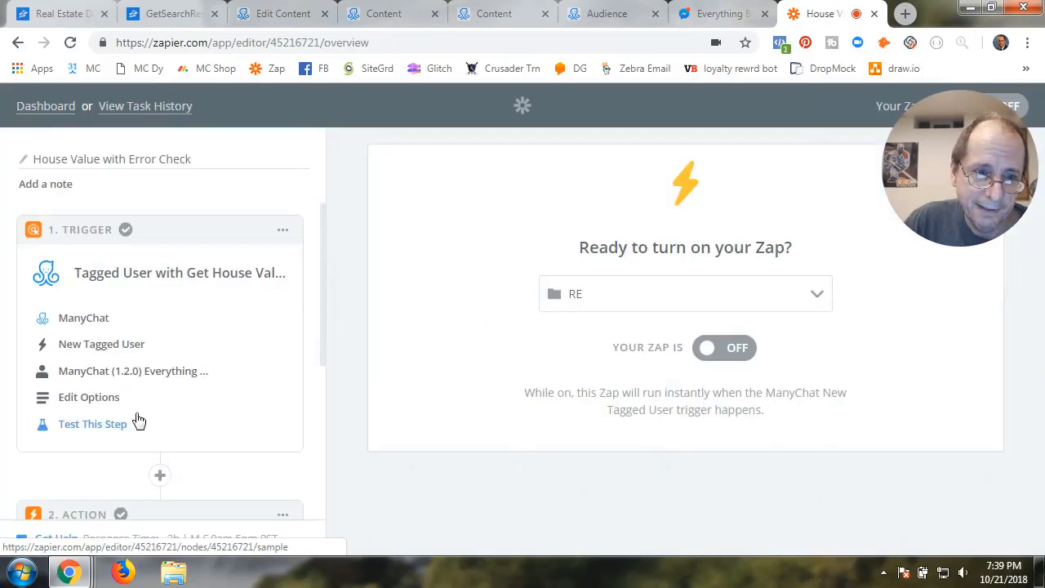
{"action": "scroll", "coordinate": [123, 433], "scroll_direction": "down", "scroll_amount": 3}
{"action": "left_click", "coordinate": [114, 448]}
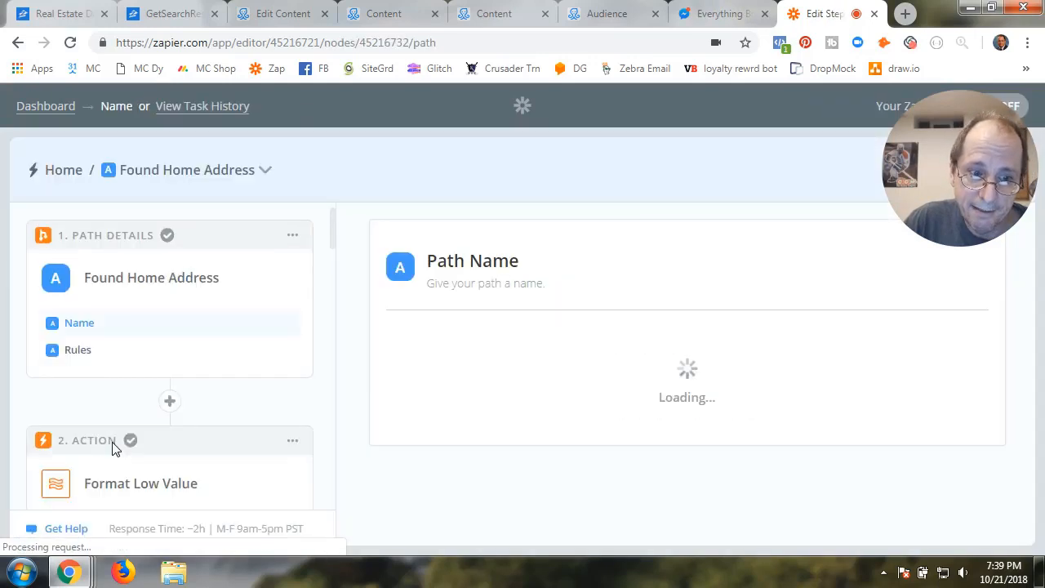
{"action": "scroll", "coordinate": [114, 449], "scroll_direction": "down", "scroll_amount": 5}
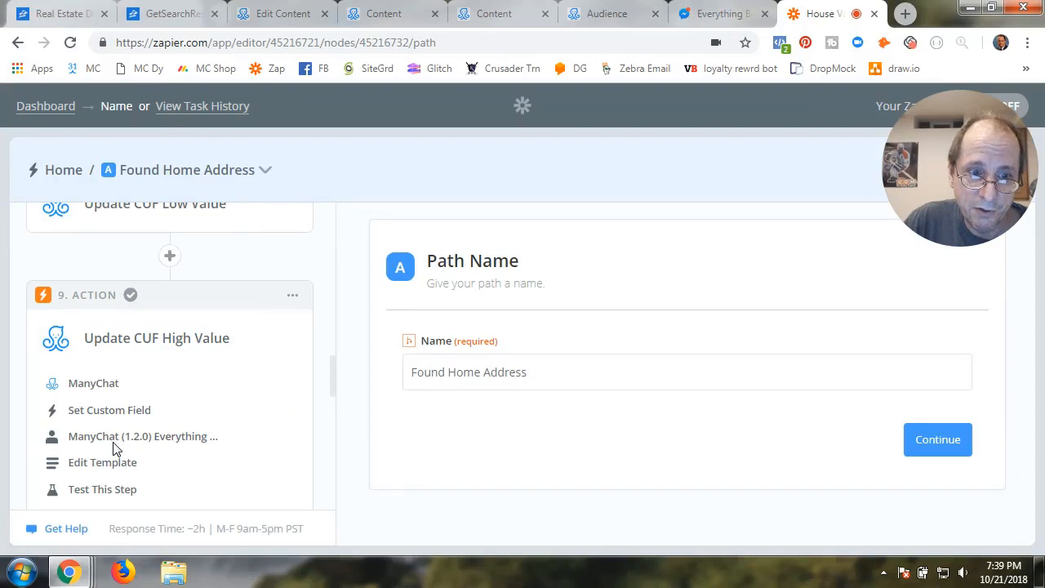
For Update CUF High Value, keep ManyChat Set Custom Field and test the Everything Bot #5 account
{"action": "left_click", "coordinate": [93, 394]}
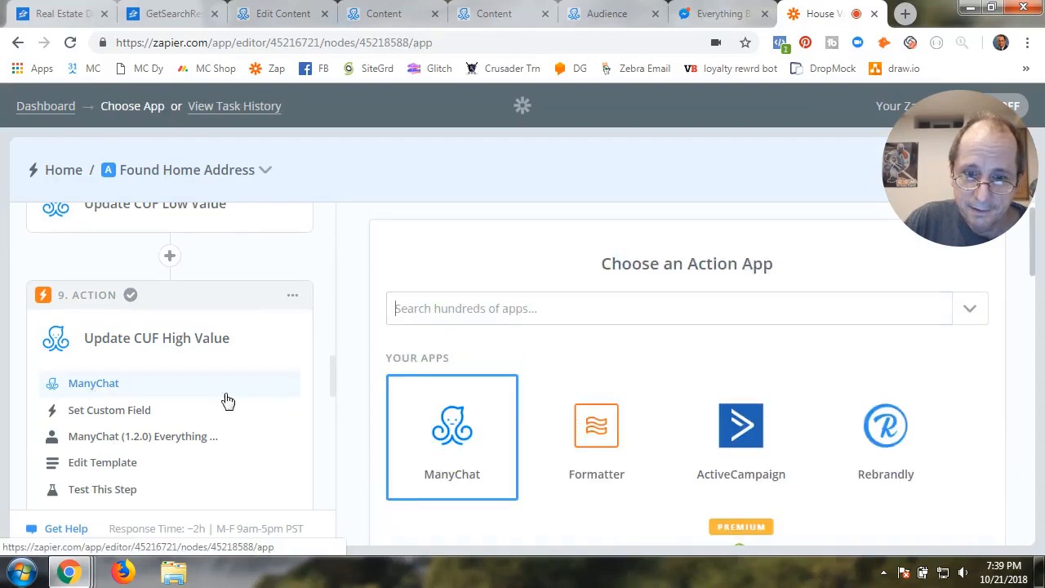
{"action": "left_click", "coordinate": [453, 446]}
{"action": "scroll", "coordinate": [454, 445], "scroll_direction": "down", "scroll_amount": 3}
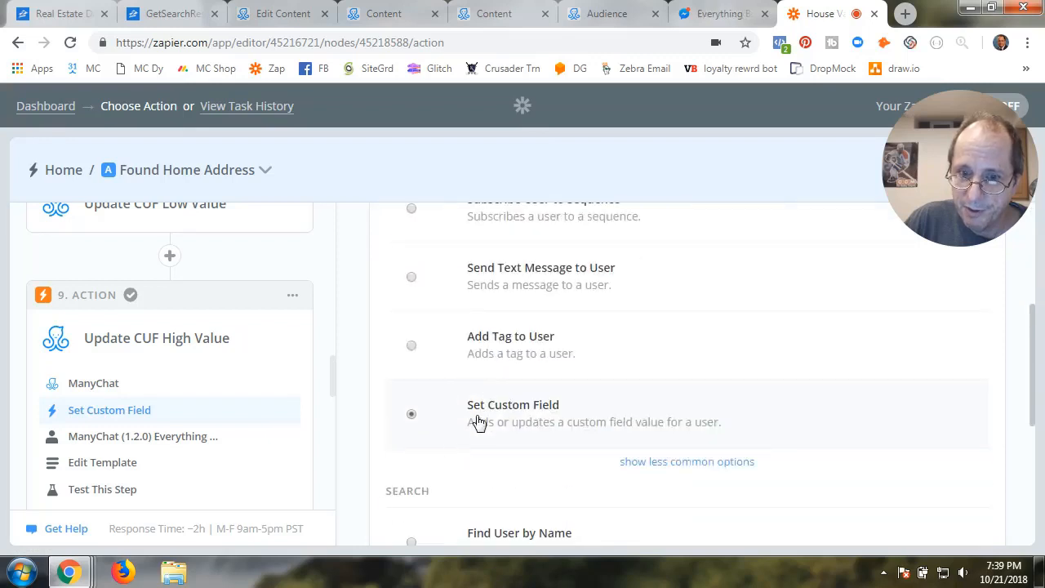
{"action": "scroll", "coordinate": [735, 479], "scroll_direction": "down", "scroll_amount": 3}
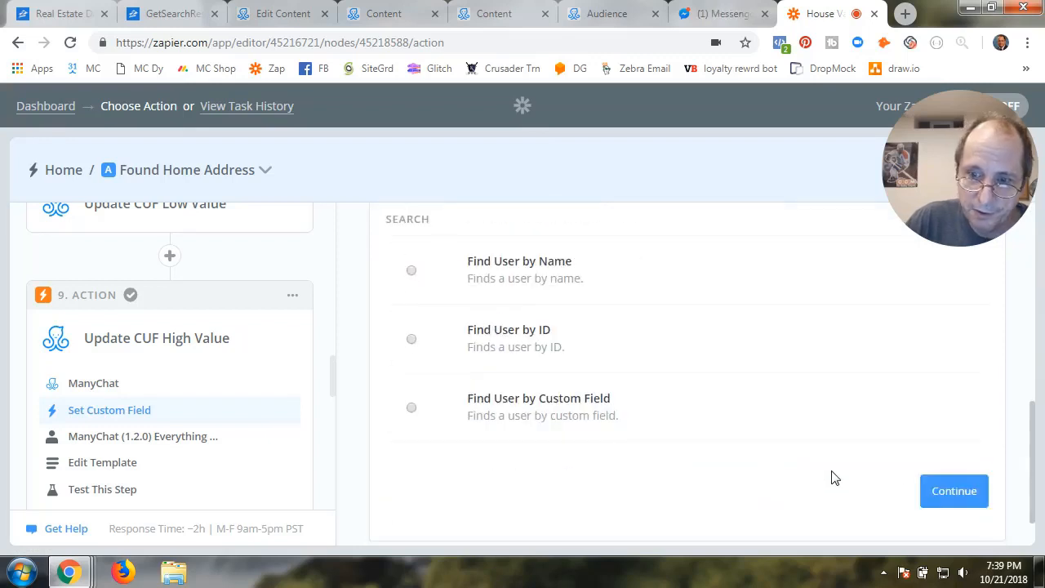
{"action": "left_click", "coordinate": [953, 490]}
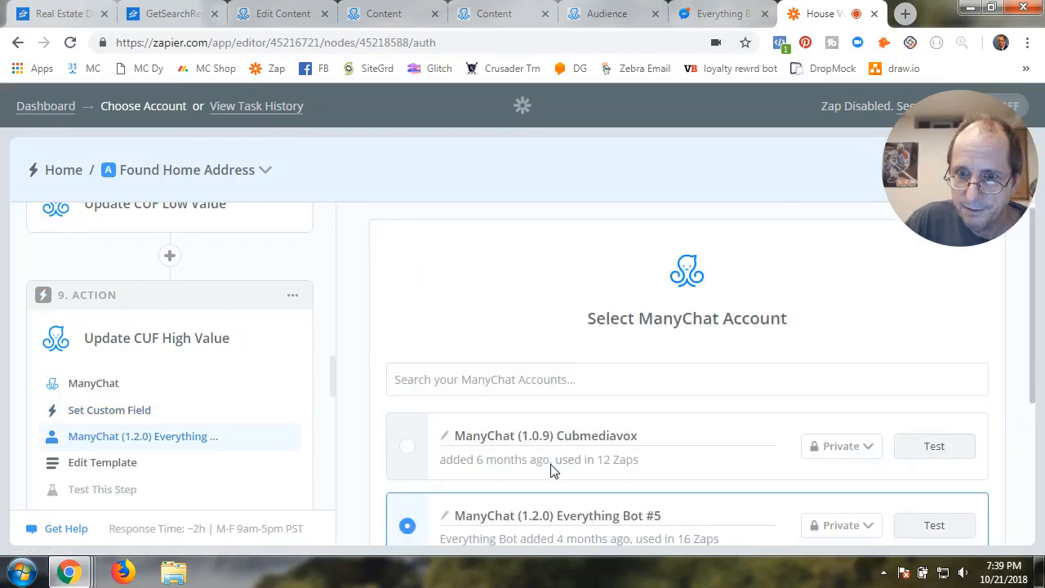
{"action": "scroll", "coordinate": [552, 464], "scroll_direction": "down", "scroll_amount": 3}
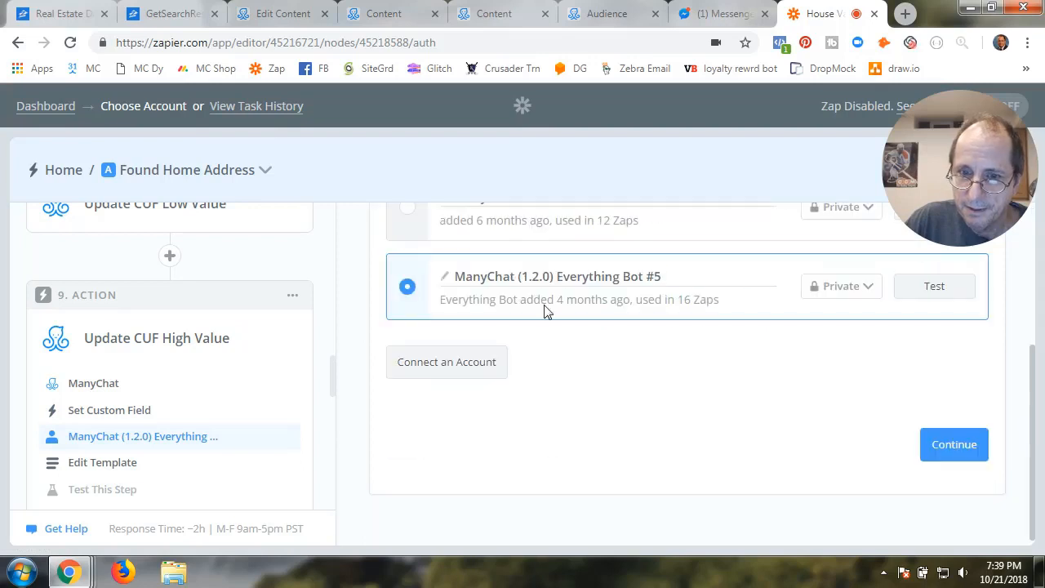
{"action": "left_click", "coordinate": [921, 296]}
{"action": "left_click", "coordinate": [952, 449]}
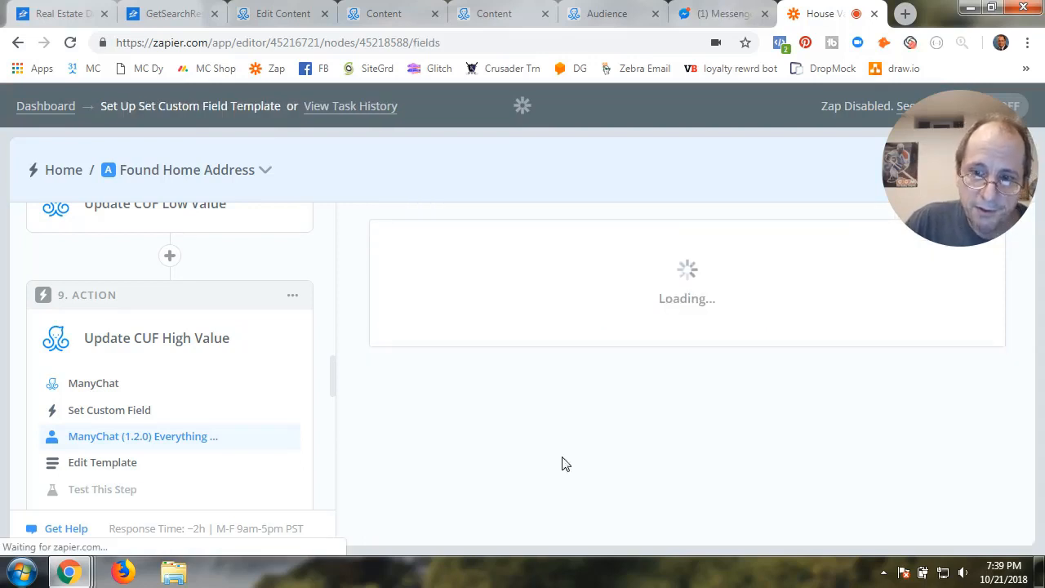
{"action": "scroll", "coordinate": [541, 463], "scroll_direction": "down", "scroll_amount": 3}
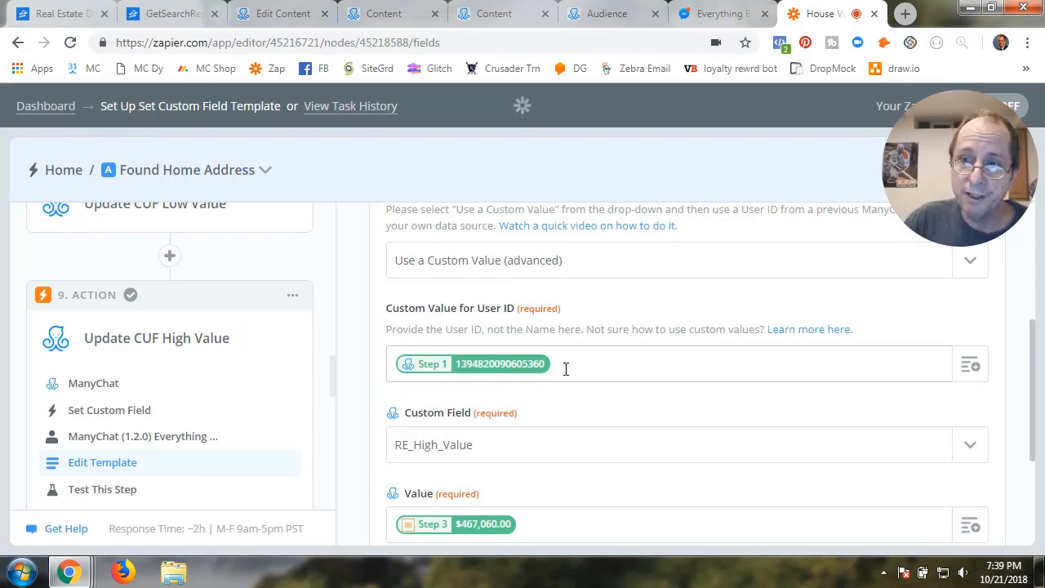
Open the Custom Field list and reload ManyChat's custom field choices
{"action": "scroll", "coordinate": [564, 410], "scroll_direction": "down", "scroll_amount": 2}
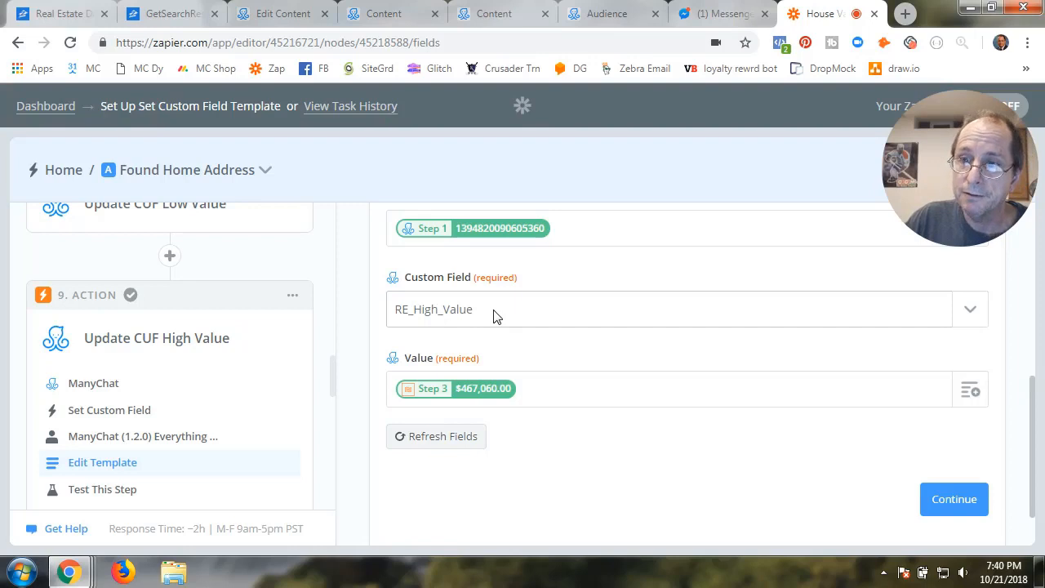
{"action": "left_click", "coordinate": [939, 307]}
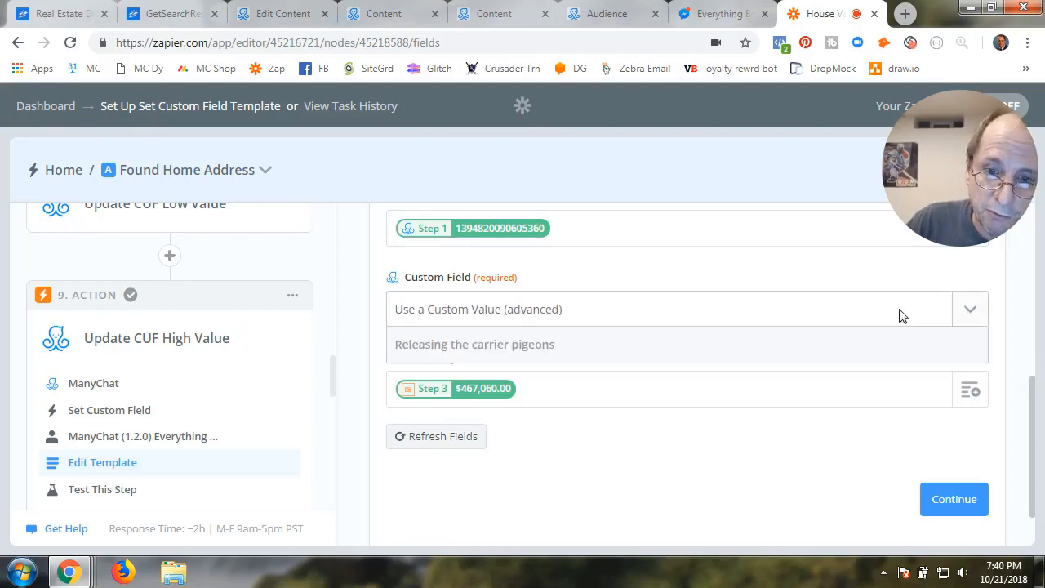
{"action": "scroll", "coordinate": [531, 389], "scroll_direction": "down", "scroll_amount": 5}
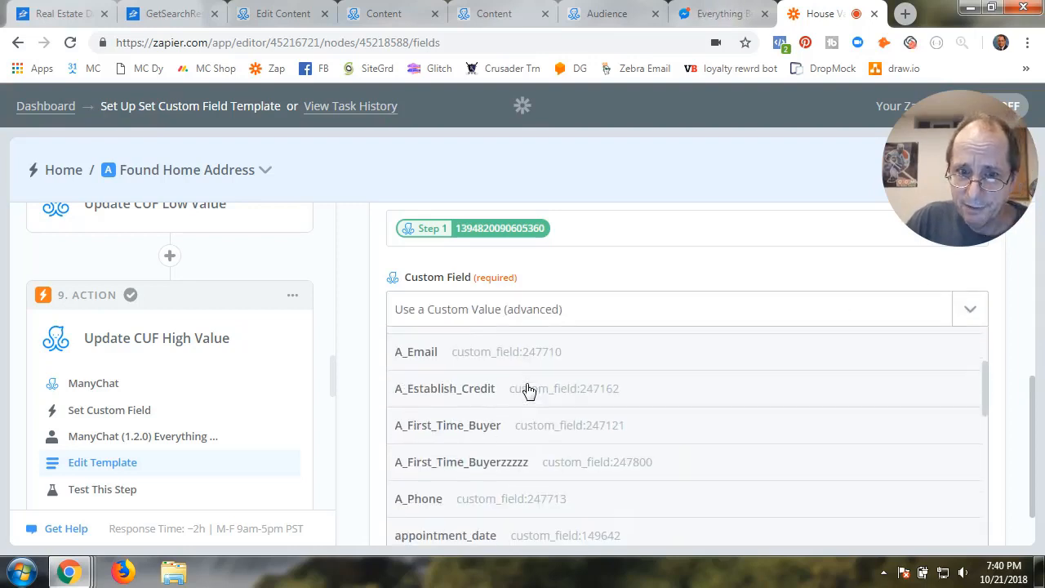
{"action": "scroll", "coordinate": [530, 390], "scroll_direction": "down", "scroll_amount": 10}
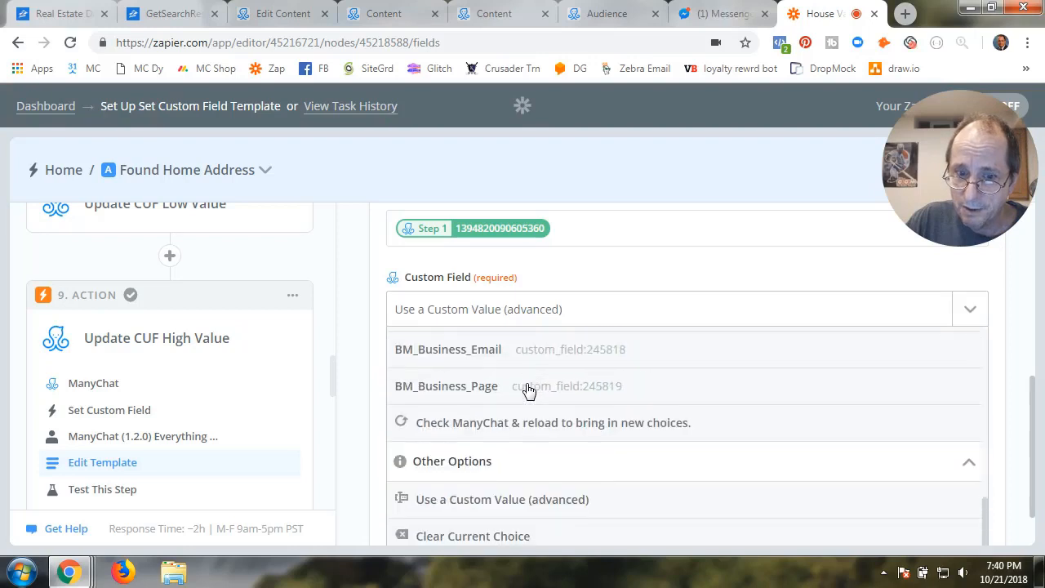
{"action": "left_click", "coordinate": [503, 428]}
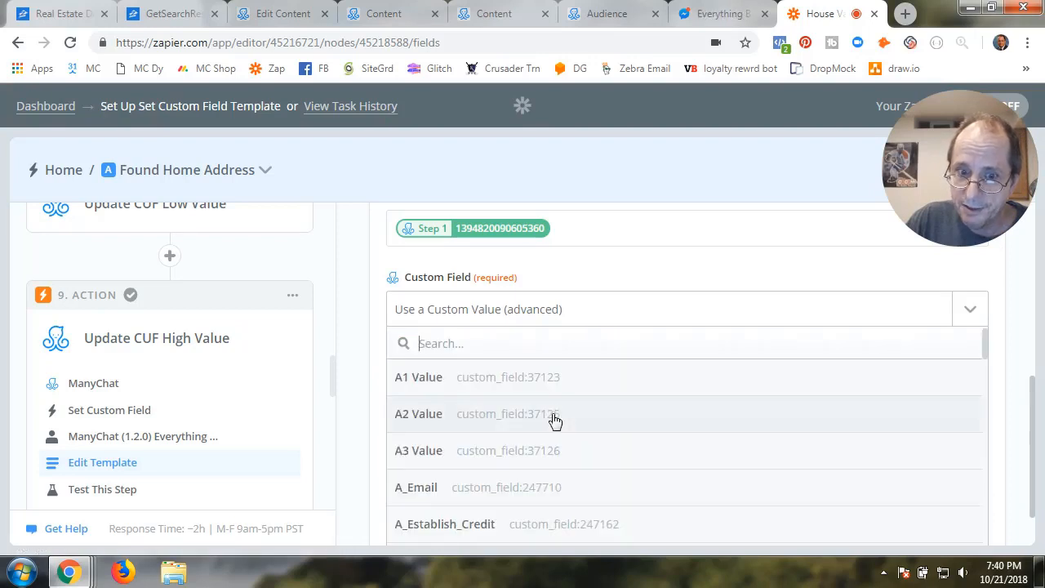
{"action": "scroll", "coordinate": [552, 419], "scroll_direction": "down", "scroll_amount": 10}
{"action": "scroll", "coordinate": [553, 420], "scroll_direction": "down", "scroll_amount": 10}
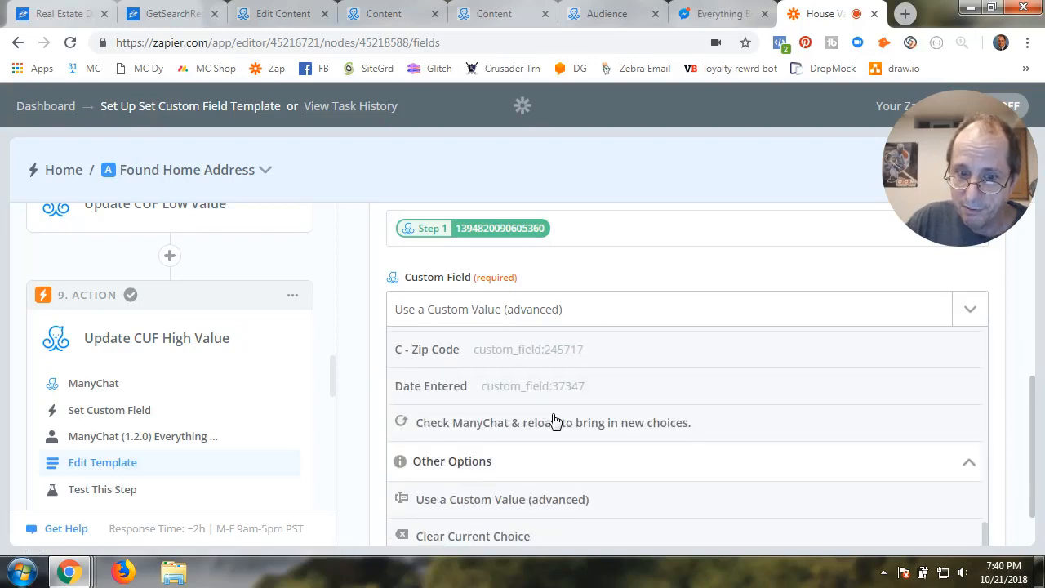
{"action": "left_click", "coordinate": [536, 424]}
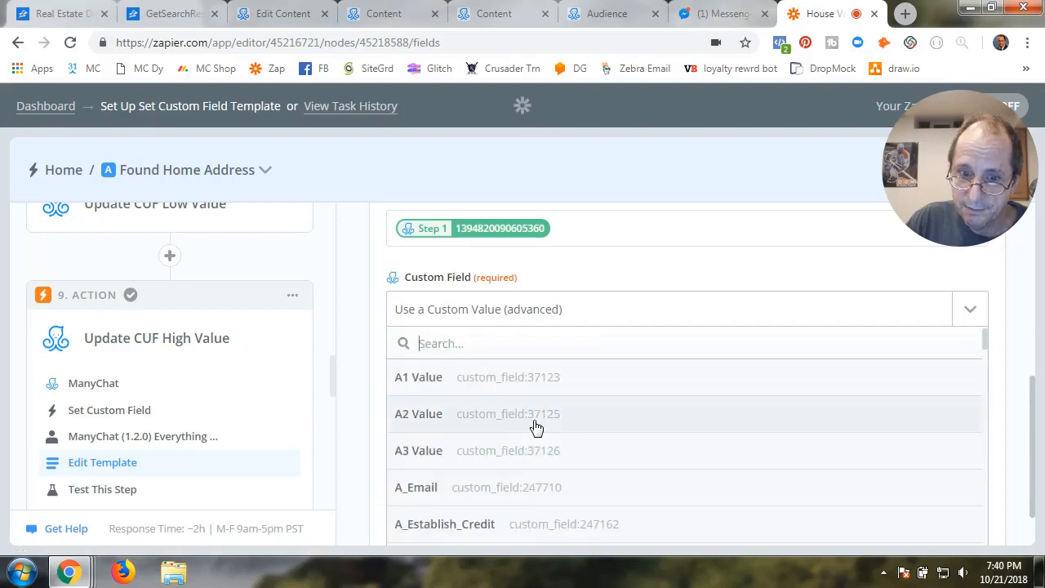
Reload the choices again and select RE_High_Value as the custom field
{"action": "scroll", "coordinate": [536, 427], "scroll_direction": "down", "scroll_amount": 10}
{"action": "scroll", "coordinate": [537, 427], "scroll_direction": "down", "scroll_amount": 10}
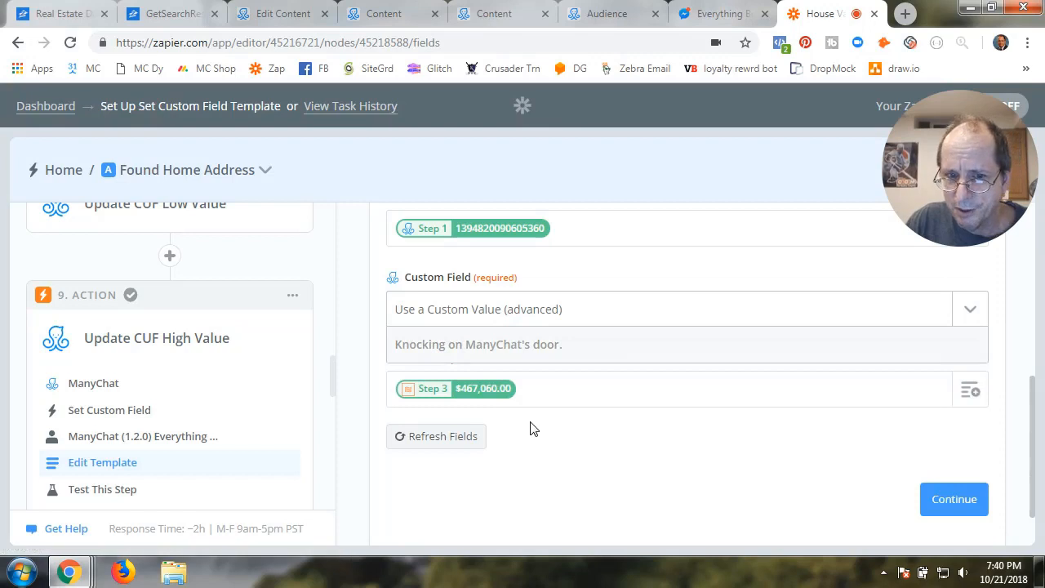
{"action": "scroll", "coordinate": [535, 426], "scroll_direction": "down", "scroll_amount": 10}
{"action": "scroll", "coordinate": [539, 426], "scroll_direction": "down", "scroll_amount": 20}
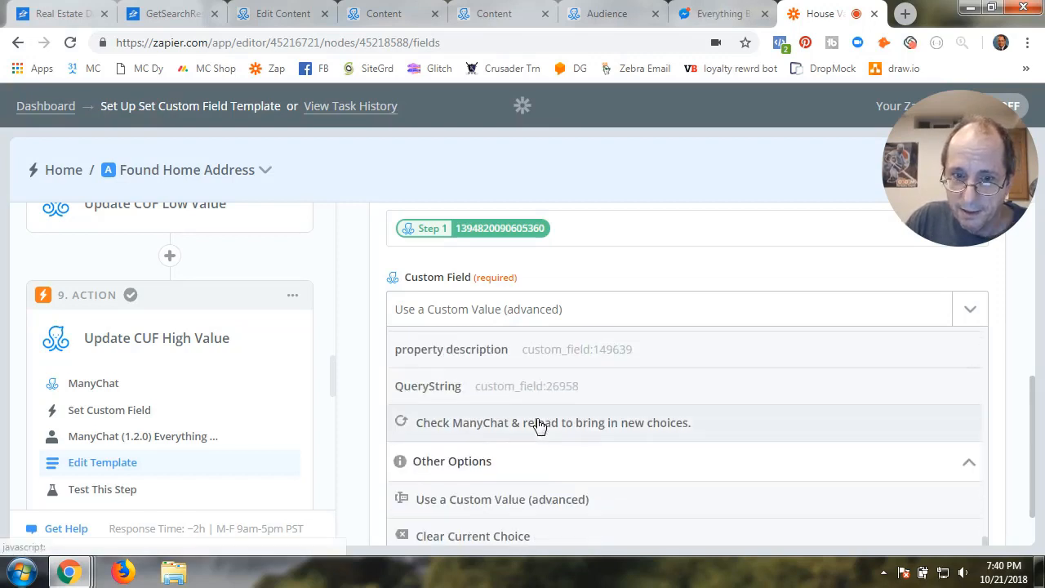
{"action": "left_click", "coordinate": [539, 424]}
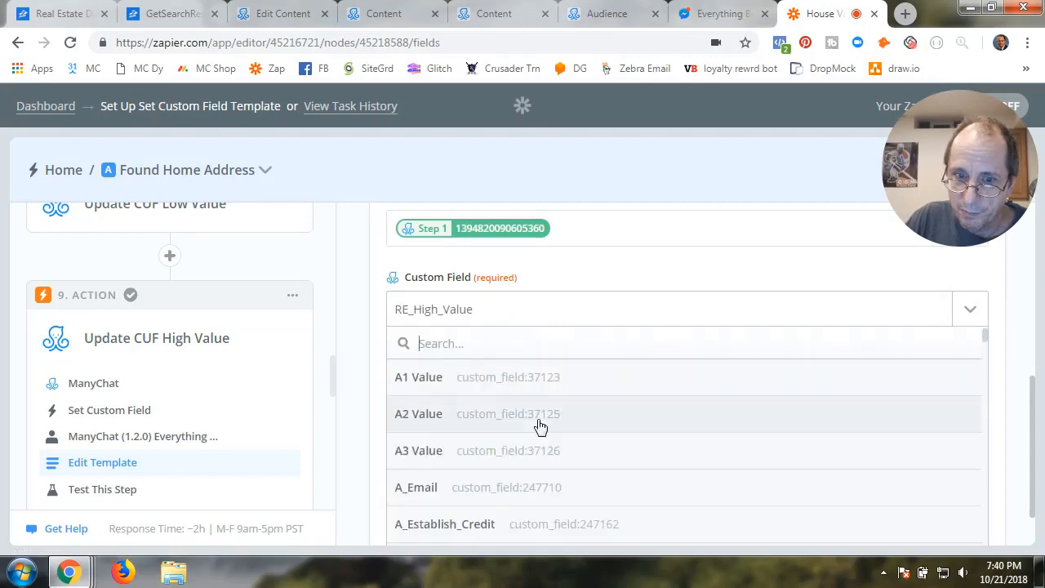
{"action": "scroll", "coordinate": [539, 426], "scroll_direction": "down", "scroll_amount": 20}
{"action": "scroll", "coordinate": [539, 426], "scroll_direction": "down", "scroll_amount": 15}
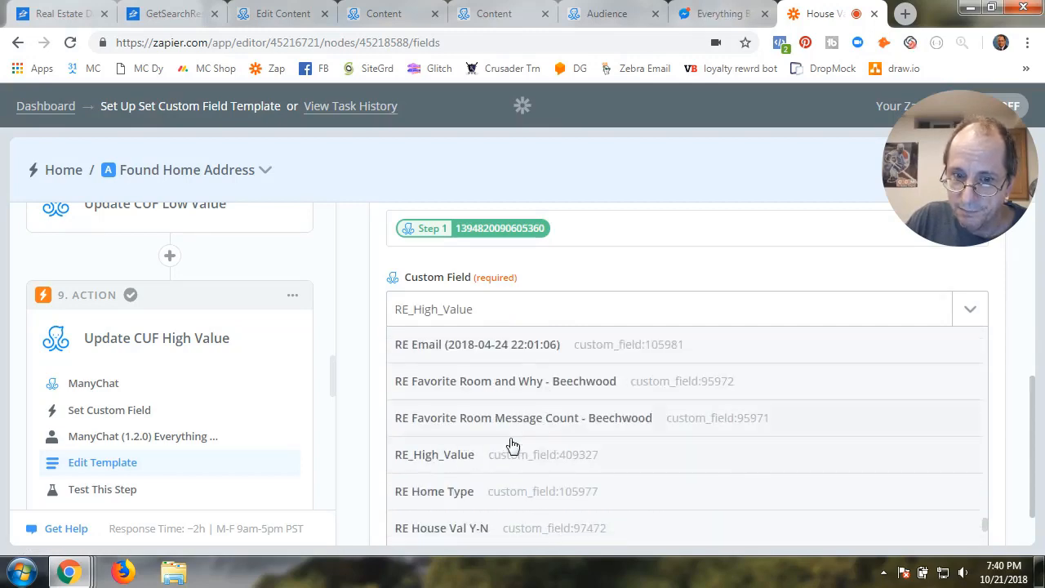
{"action": "left_click", "coordinate": [472, 457]}
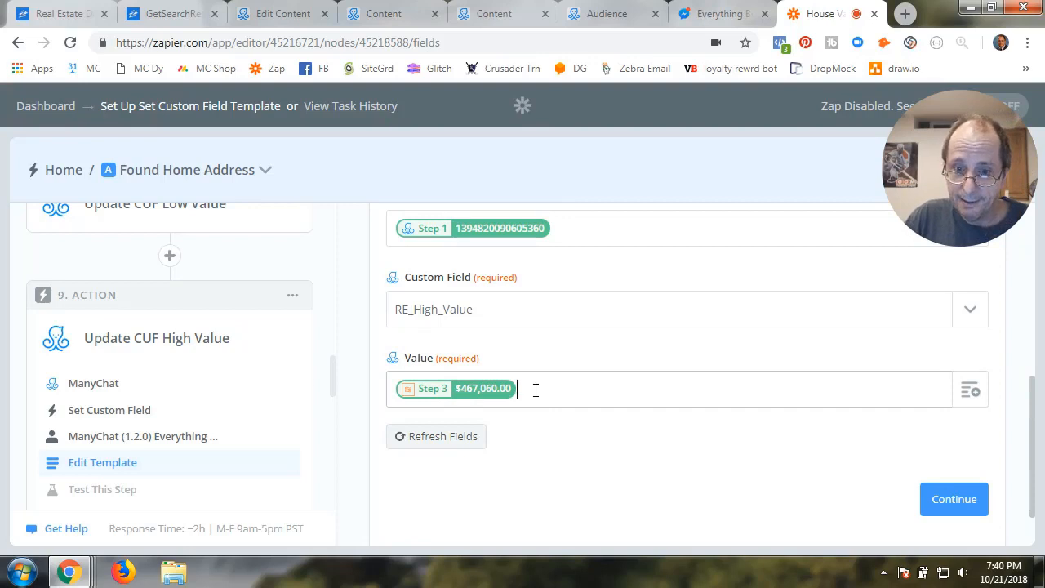
Replace the Value with Format High Value's result, test the step, and finish it
{"action": "key", "text": "BackSpace"}
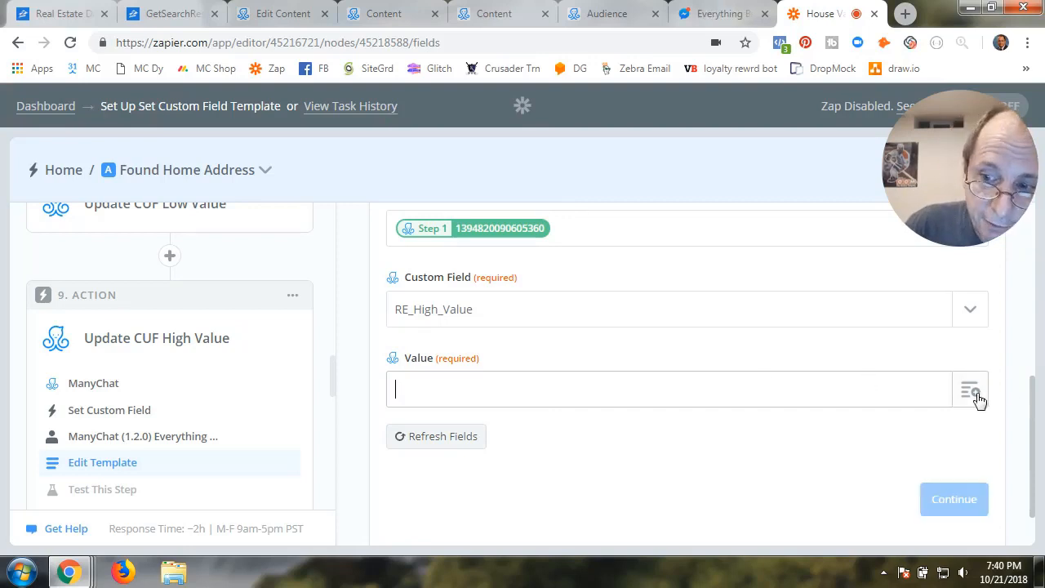
{"action": "left_click", "coordinate": [979, 399]}
{"action": "scroll", "coordinate": [466, 487], "scroll_direction": "down", "scroll_amount": 3}
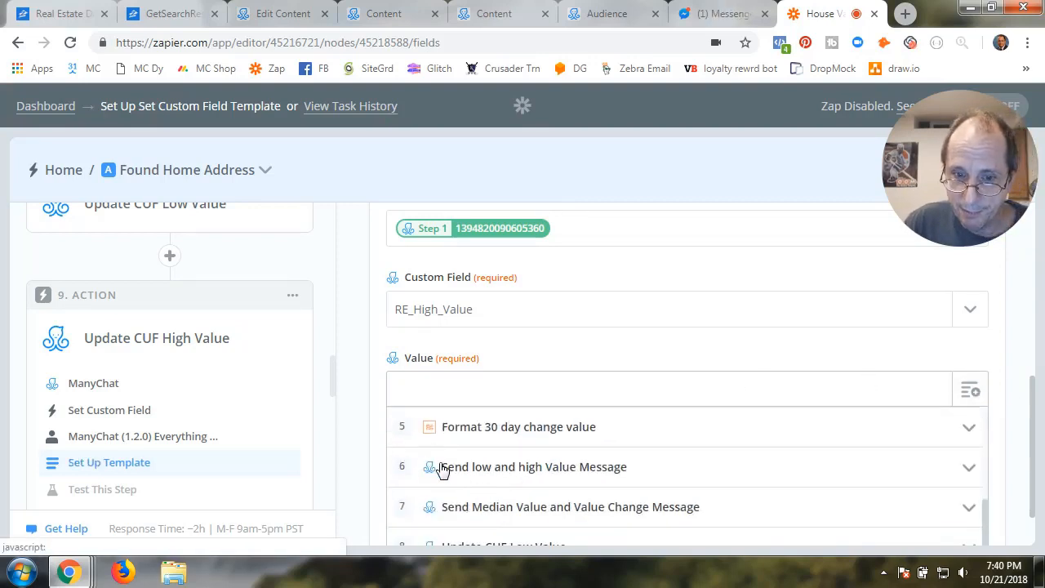
{"action": "scroll", "coordinate": [442, 471], "scroll_direction": "up", "scroll_amount": 2}
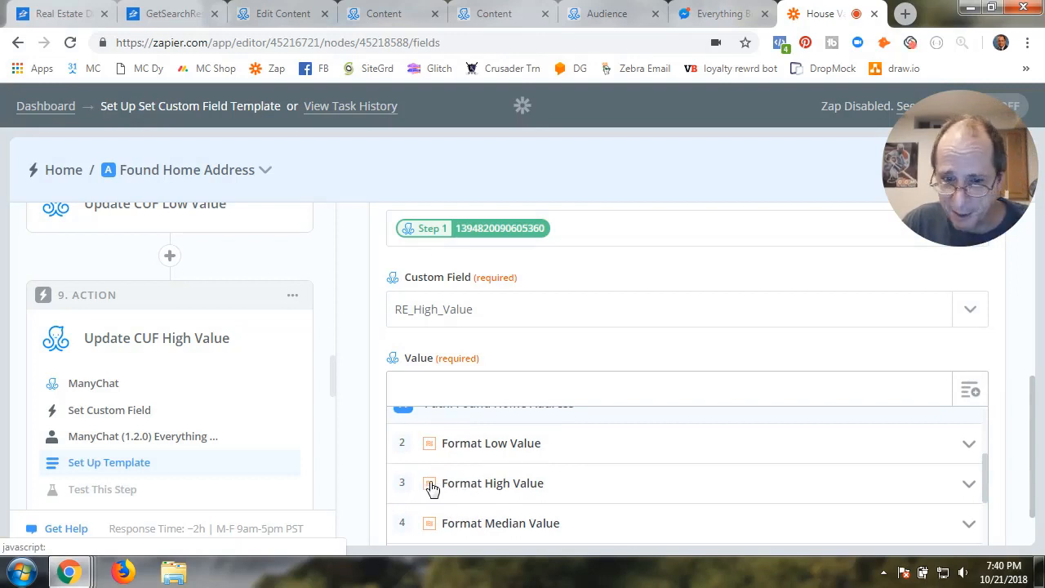
{"action": "left_click", "coordinate": [490, 486]}
{"action": "left_click", "coordinate": [693, 527]}
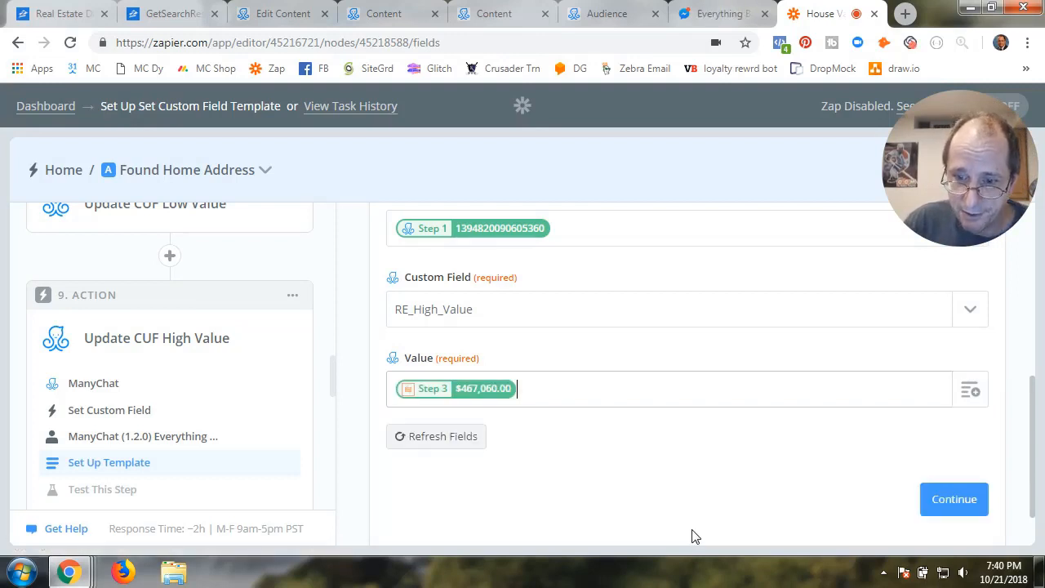
{"action": "left_click", "coordinate": [939, 499]}
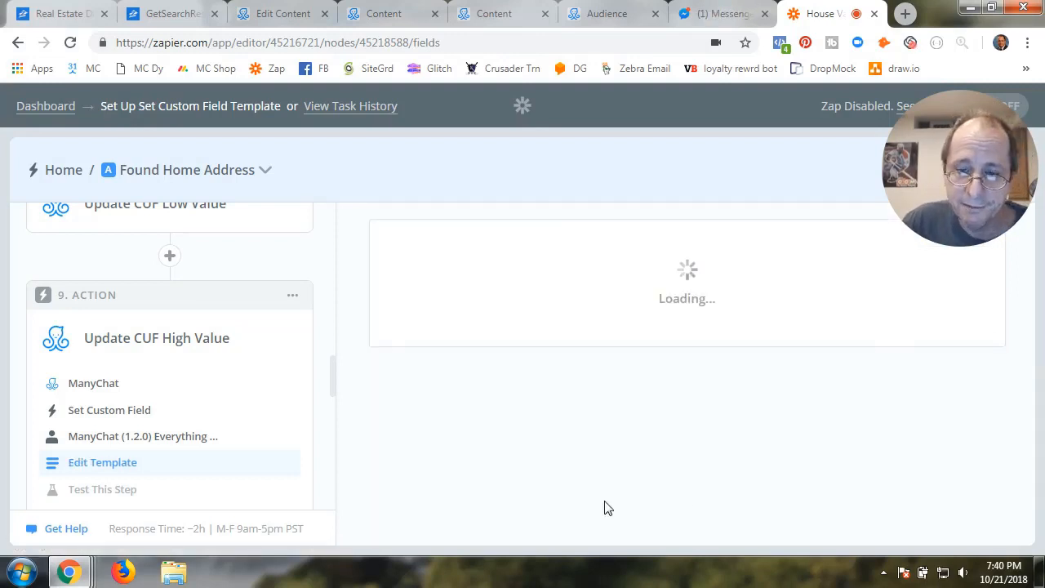
{"action": "scroll", "coordinate": [694, 484], "scroll_direction": "down", "scroll_amount": 5}
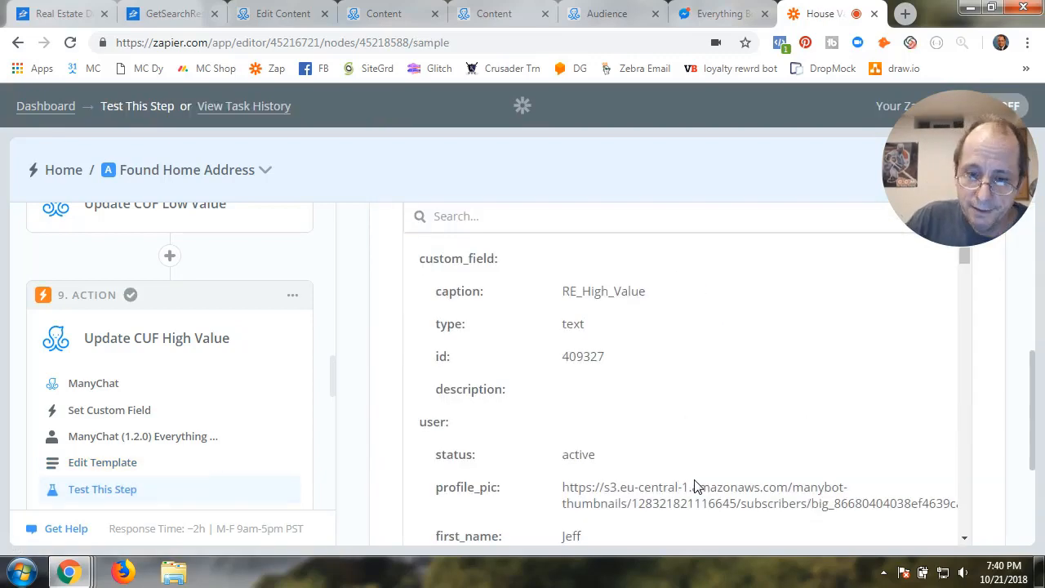
{"action": "scroll", "coordinate": [423, 503], "scroll_direction": "down", "scroll_amount": 6}
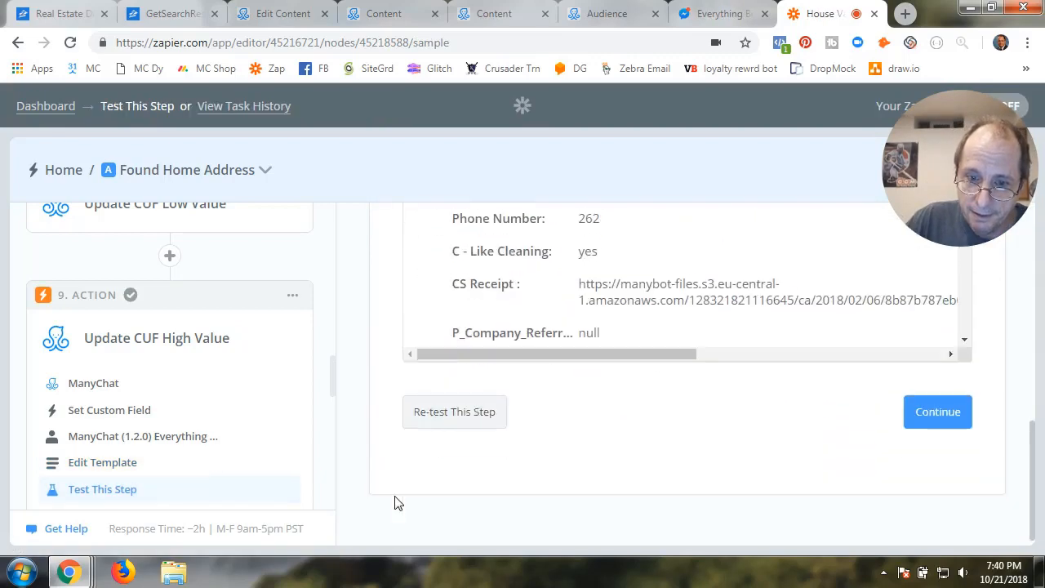
{"action": "left_click", "coordinate": [915, 417]}
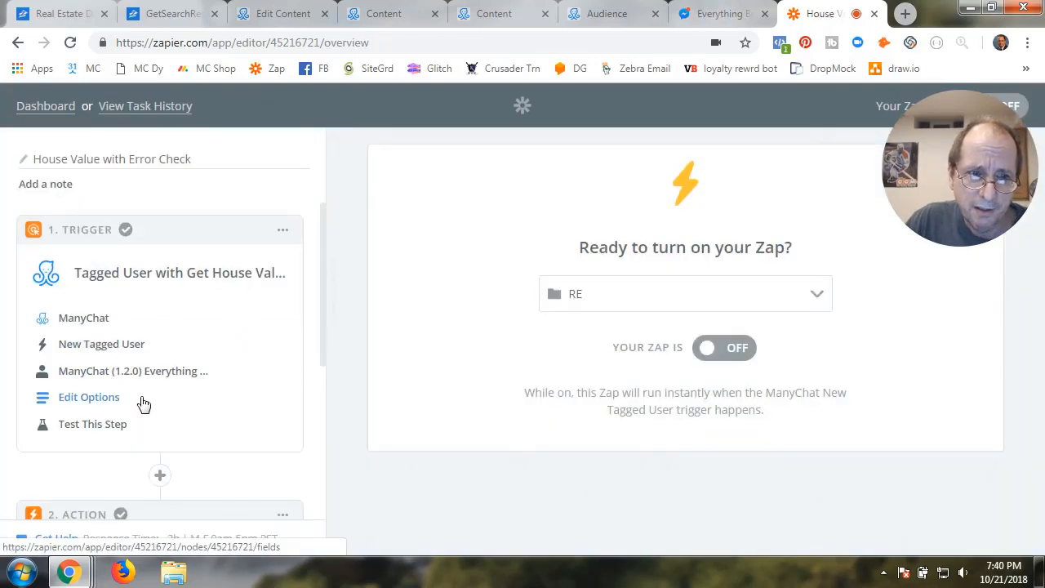
Open the Found Home Address path and expand step 10, Update CUF Median Value
{"action": "scroll", "coordinate": [143, 403], "scroll_direction": "down", "scroll_amount": 4}
{"action": "left_click", "coordinate": [117, 414]}
{"action": "scroll", "coordinate": [122, 471], "scroll_direction": "down", "scroll_amount": 3}
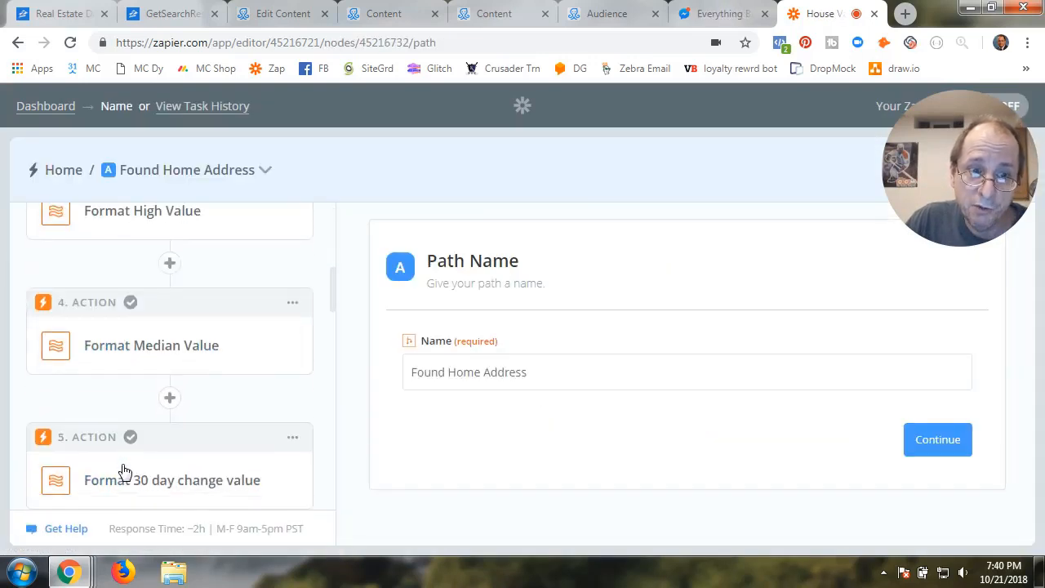
{"action": "scroll", "coordinate": [124, 472], "scroll_direction": "down", "scroll_amount": 8}
{"action": "scroll", "coordinate": [124, 472], "scroll_direction": "down", "scroll_amount": 2}
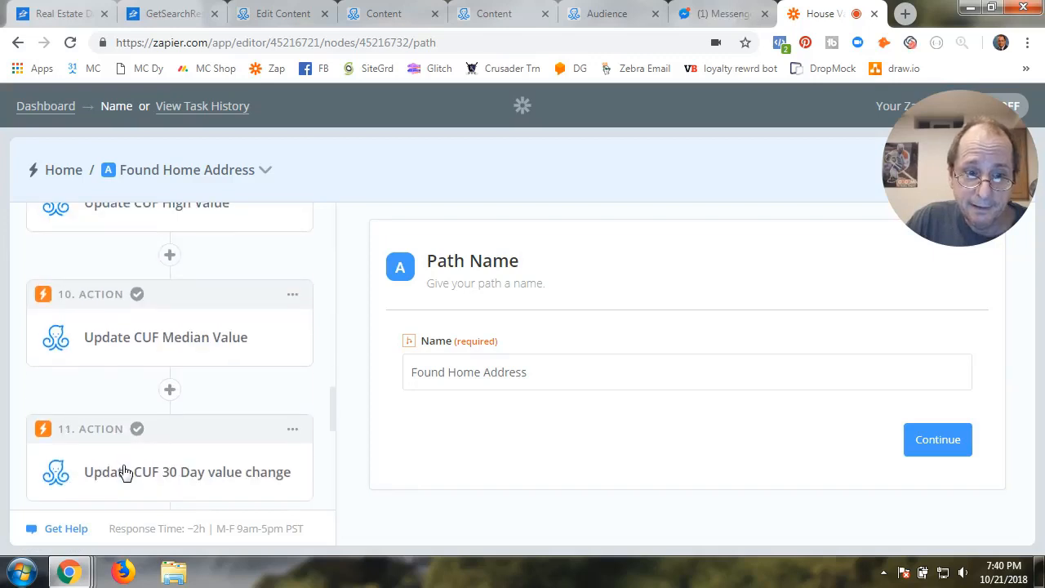
{"action": "scroll", "coordinate": [122, 474], "scroll_direction": "up", "scroll_amount": 2}
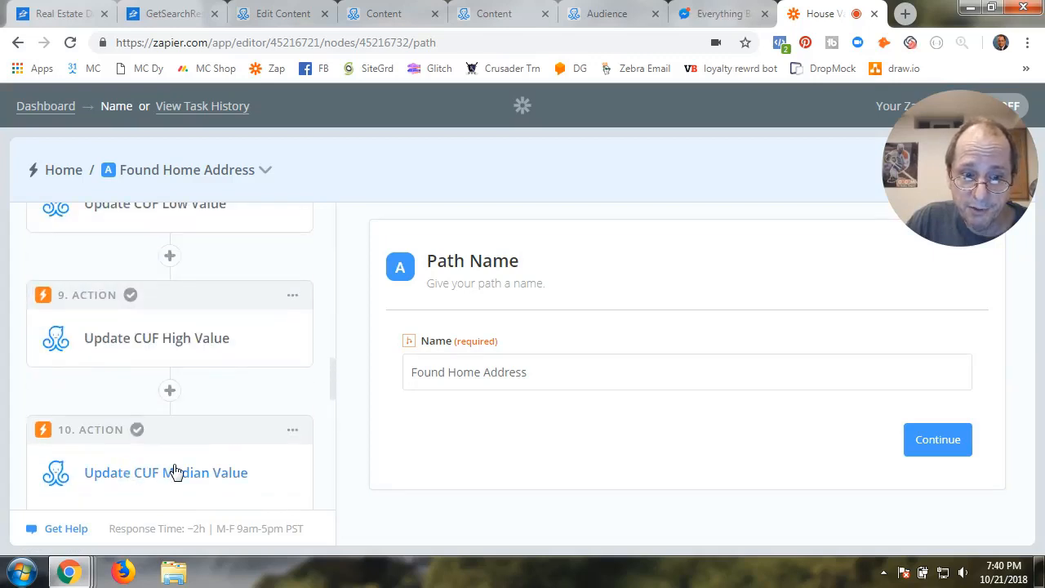
{"action": "left_click", "coordinate": [176, 472]}
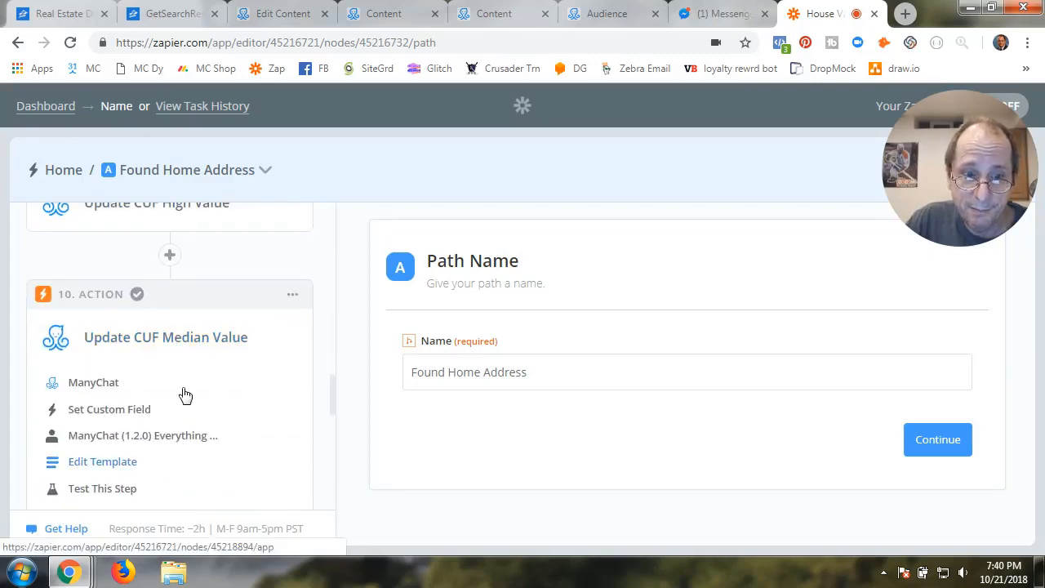
Keep ManyChat Set Custom Field for step 10 and test the Everything Bot #5 account
{"action": "left_click", "coordinate": [98, 384]}
{"action": "left_click", "coordinate": [441, 441]}
{"action": "scroll", "coordinate": [539, 433], "scroll_direction": "down", "scroll_amount": 3}
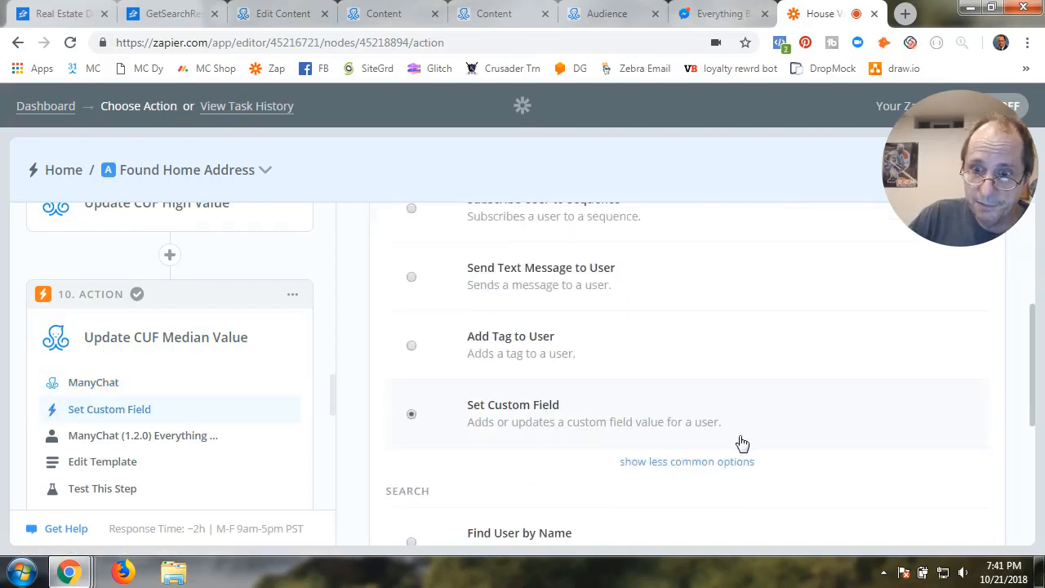
{"action": "scroll", "coordinate": [742, 444], "scroll_direction": "down", "scroll_amount": 3}
{"action": "left_click", "coordinate": [952, 492]}
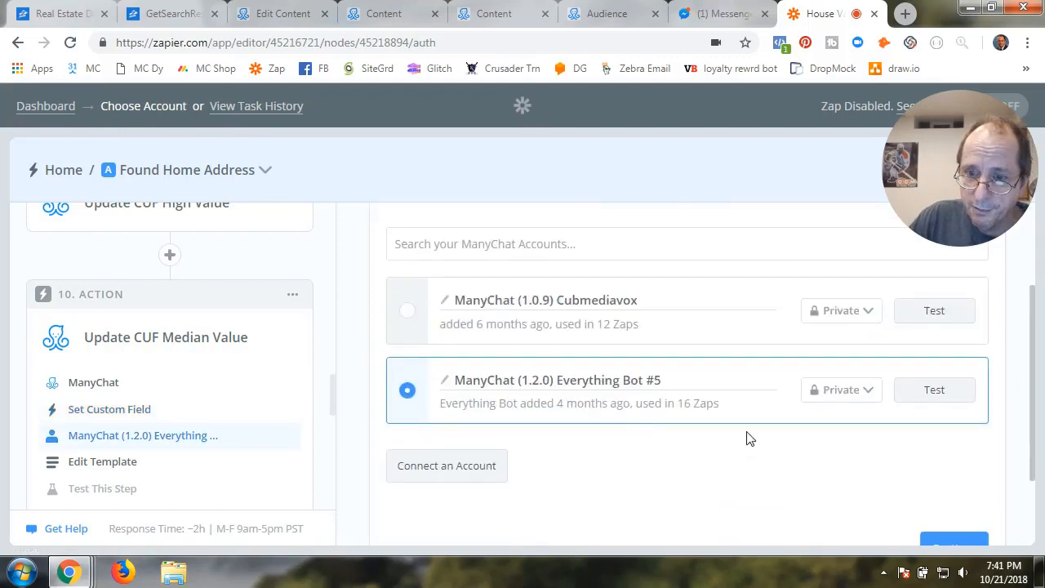
{"action": "left_click", "coordinate": [929, 391]}
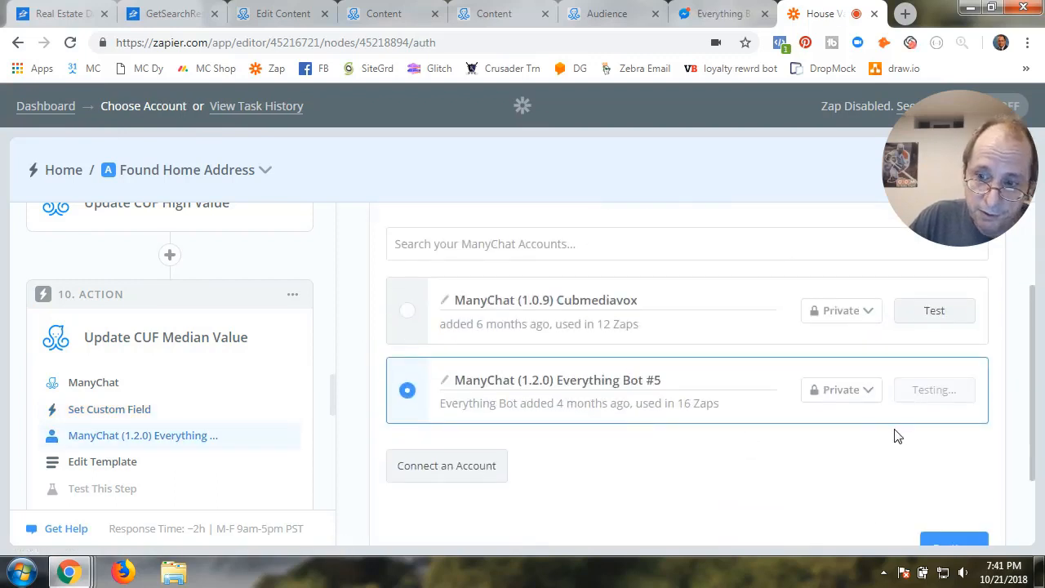
{"action": "left_click", "coordinate": [945, 542]}
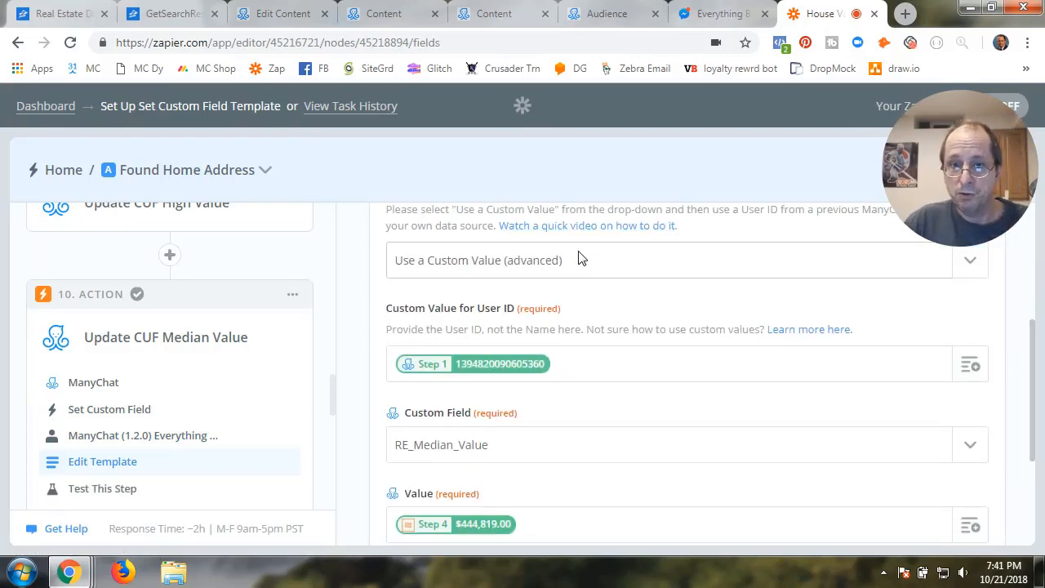
Set the subscriber User field to use a custom value
{"action": "left_click", "coordinate": [578, 259]}
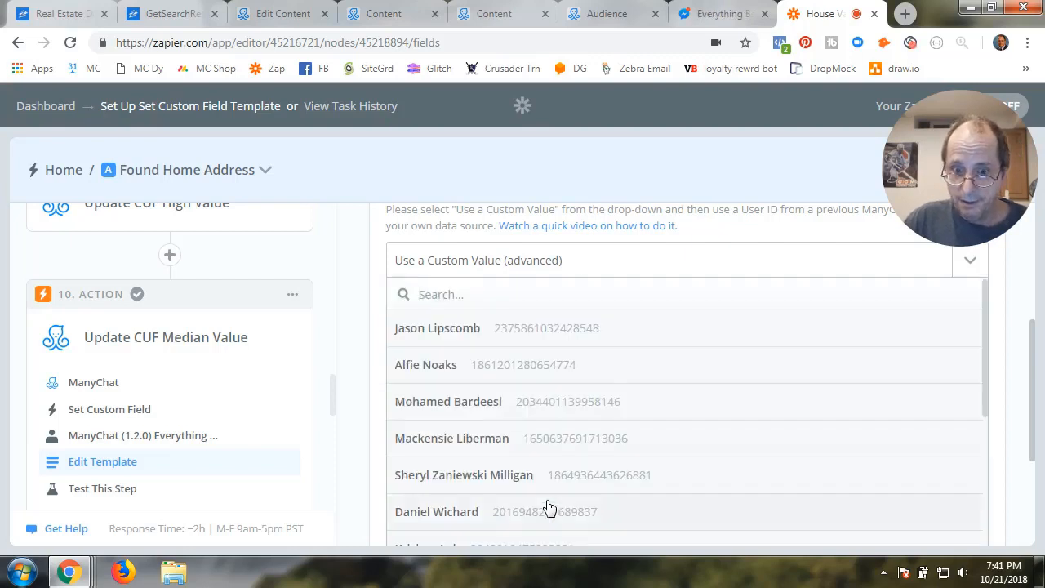
{"action": "scroll", "coordinate": [548, 507], "scroll_direction": "down", "scroll_amount": 5}
{"action": "left_click", "coordinate": [424, 503]}
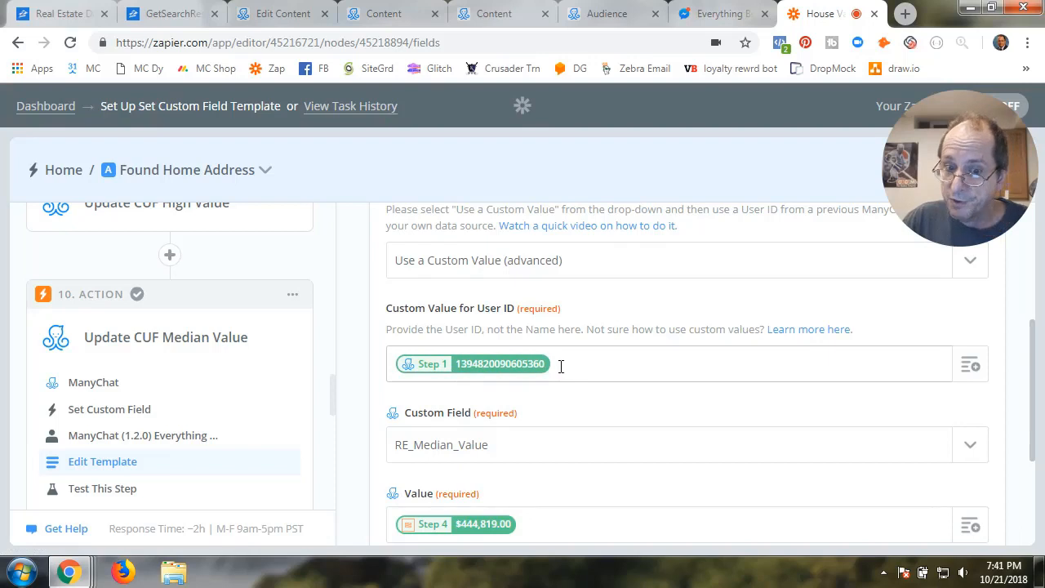
{"action": "scroll", "coordinate": [566, 404], "scroll_direction": "down", "scroll_amount": 2}
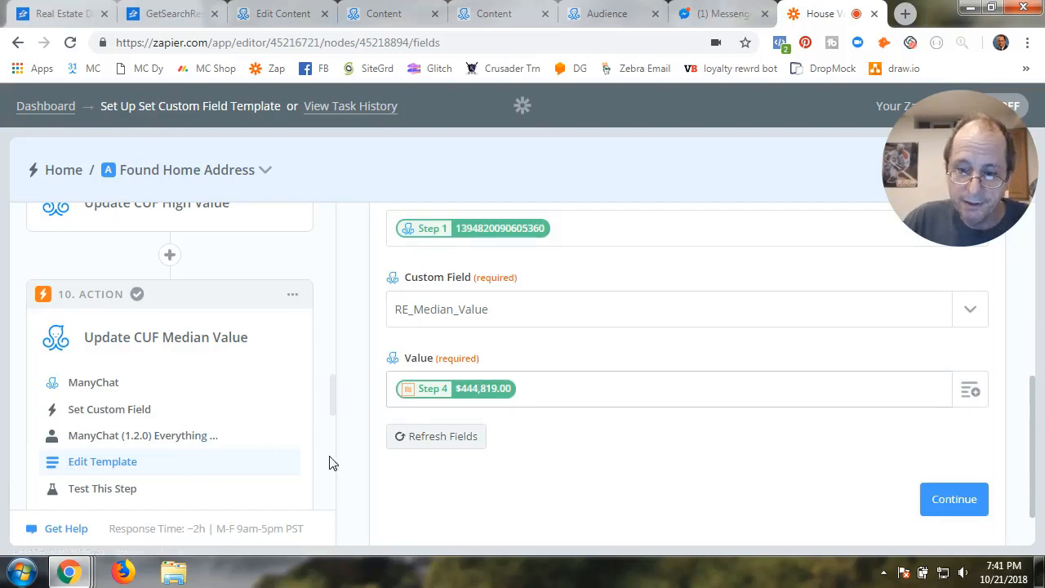
Replace the Value with Format Median Value's Zestimate amount ($444,819.00), test, and finish step 10
{"action": "key", "text": "BackSpace"}
{"action": "left_click", "coordinate": [969, 392]}
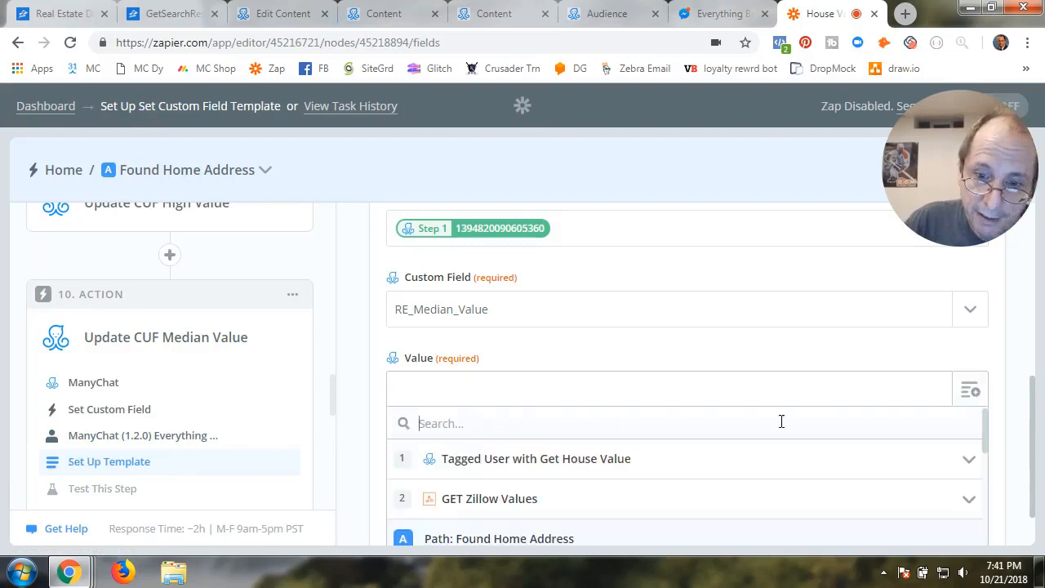
{"action": "scroll", "coordinate": [517, 488], "scroll_direction": "down", "scroll_amount": 1}
{"action": "scroll", "coordinate": [514, 488], "scroll_direction": "down", "scroll_amount": 5}
{"action": "scroll", "coordinate": [474, 478], "scroll_direction": "up", "scroll_amount": 4}
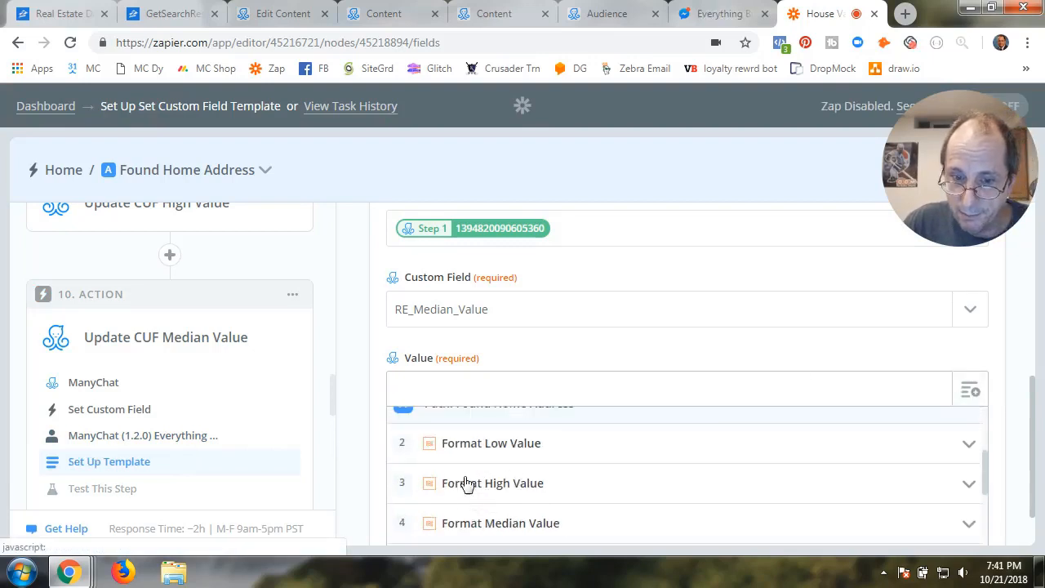
{"action": "left_click", "coordinate": [477, 532]}
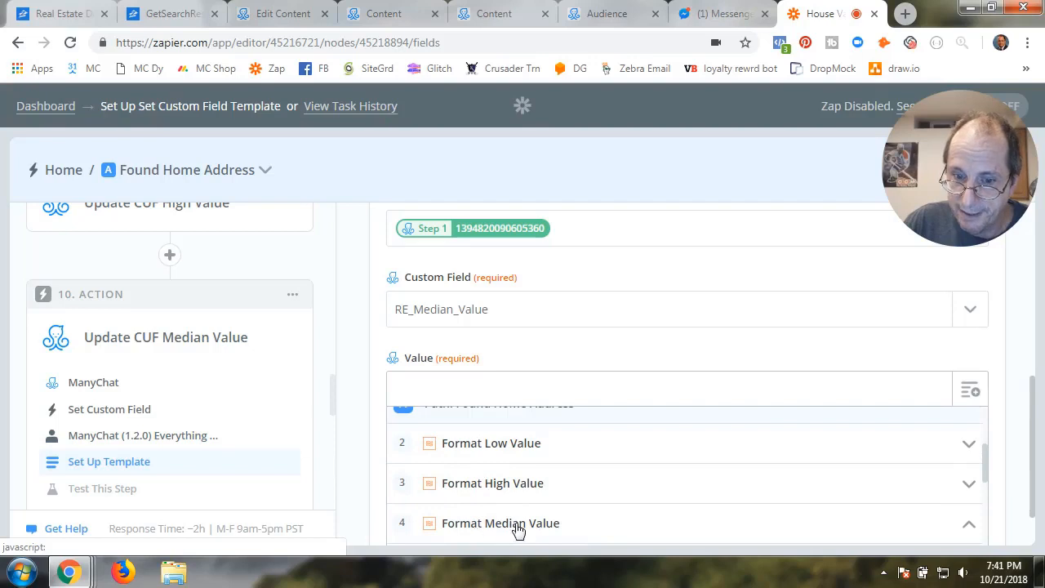
{"action": "left_click", "coordinate": [608, 430]}
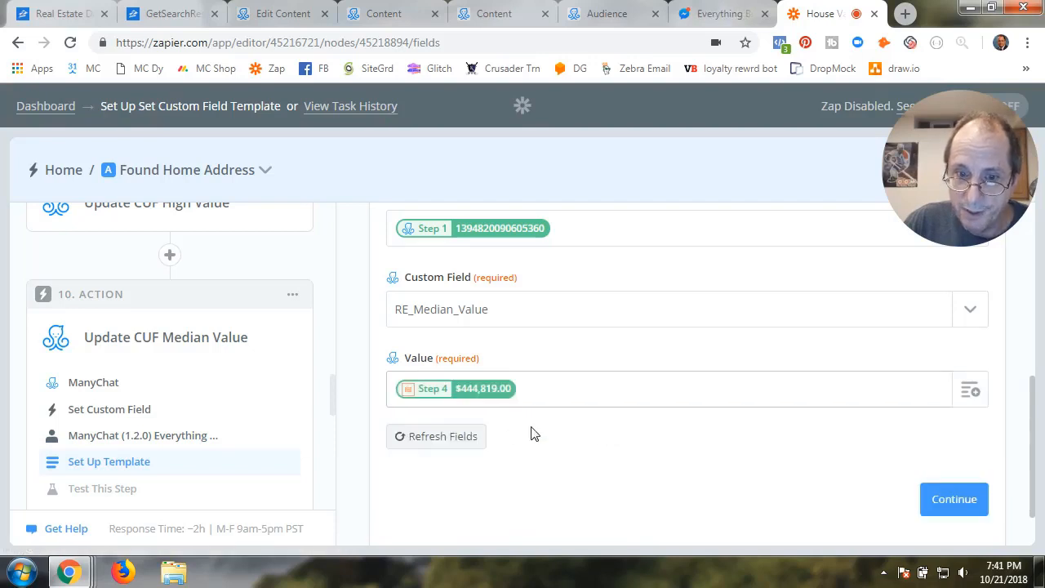
{"action": "left_click", "coordinate": [942, 499]}
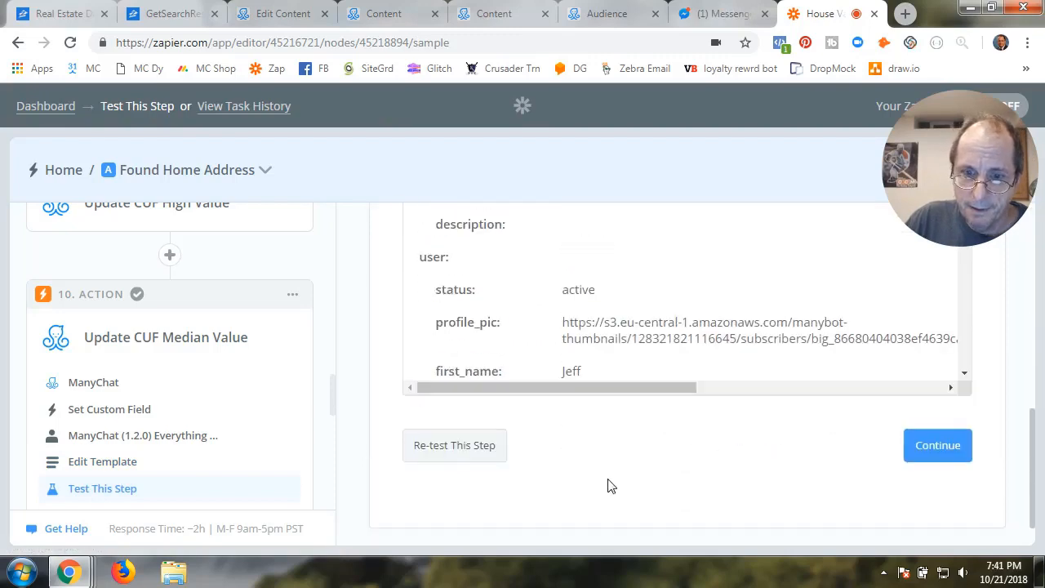
{"action": "left_click", "coordinate": [943, 420]}
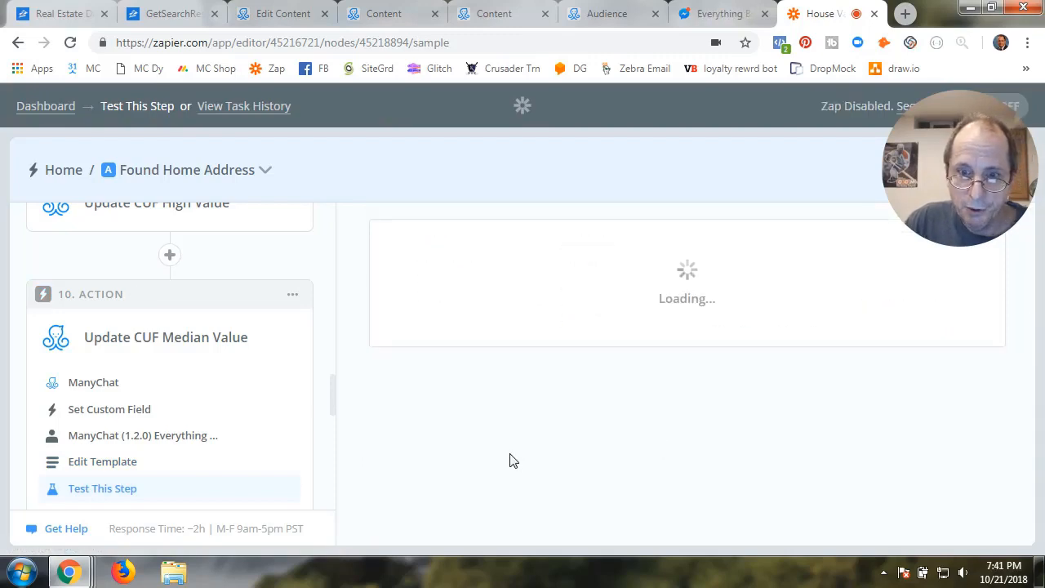
{"action": "scroll", "coordinate": [204, 464], "scroll_direction": "down", "scroll_amount": 3}
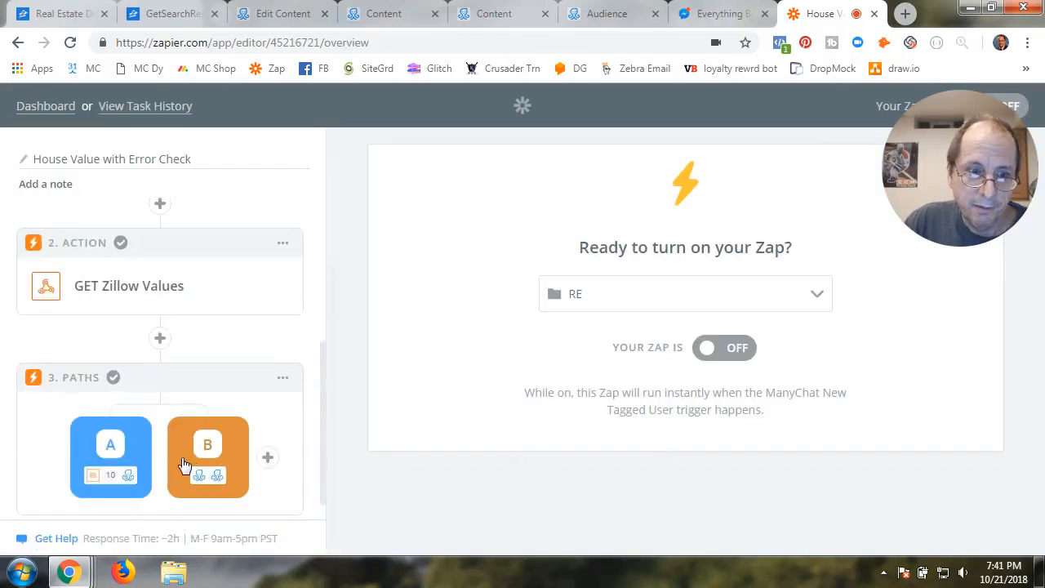
Open the Found Home Address path and expand step 11, Update CUF 30 Day value change
{"action": "left_click", "coordinate": [128, 464]}
{"action": "scroll", "coordinate": [154, 444], "scroll_direction": "down", "scroll_amount": 8}
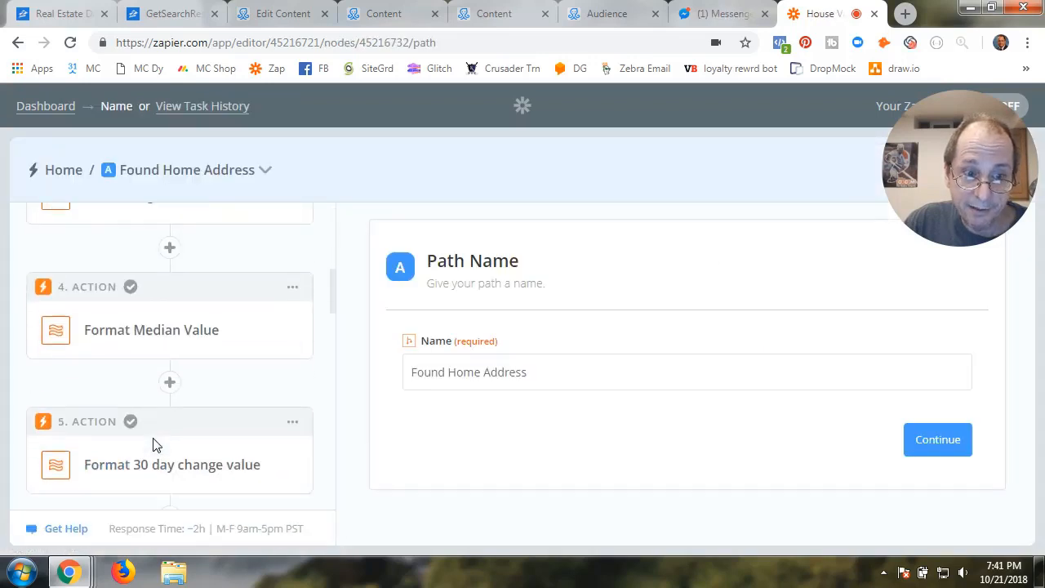
{"action": "scroll", "coordinate": [155, 444], "scroll_direction": "down", "scroll_amount": 2}
{"action": "scroll", "coordinate": [155, 445], "scroll_direction": "down", "scroll_amount": 6}
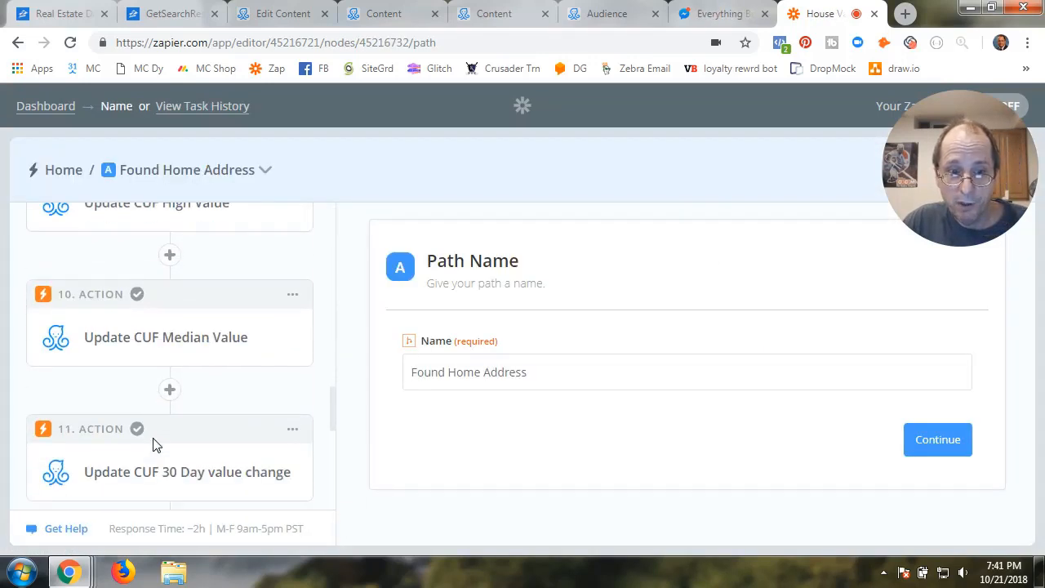
{"action": "left_click", "coordinate": [170, 334]}
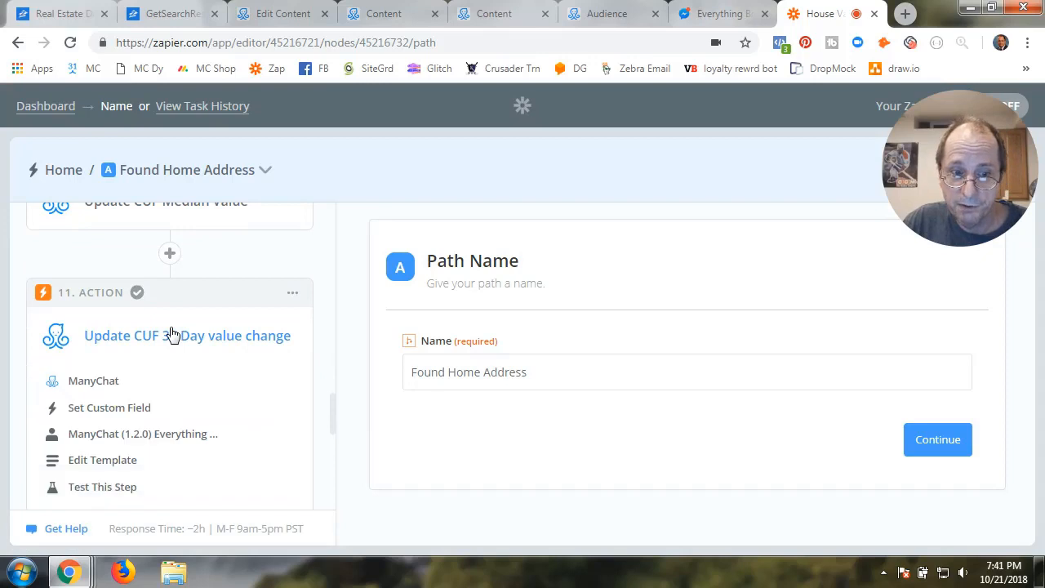
Keep ManyChat Set Custom Field for step 11 and test the Everything Bot #5 account
{"action": "left_click", "coordinate": [93, 382]}
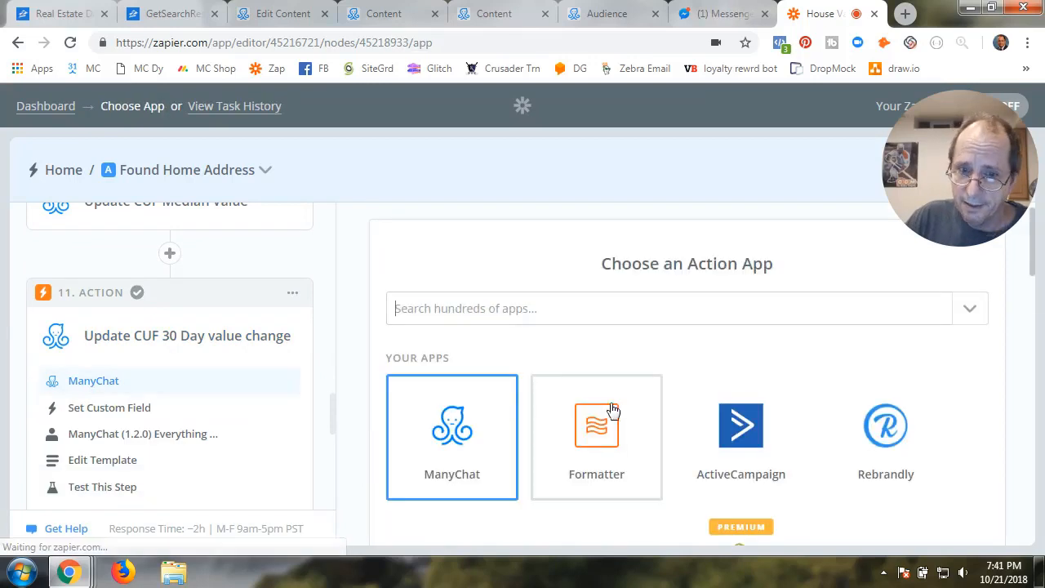
{"action": "left_click", "coordinate": [482, 441]}
{"action": "scroll", "coordinate": [490, 445], "scroll_direction": "down", "scroll_amount": 3}
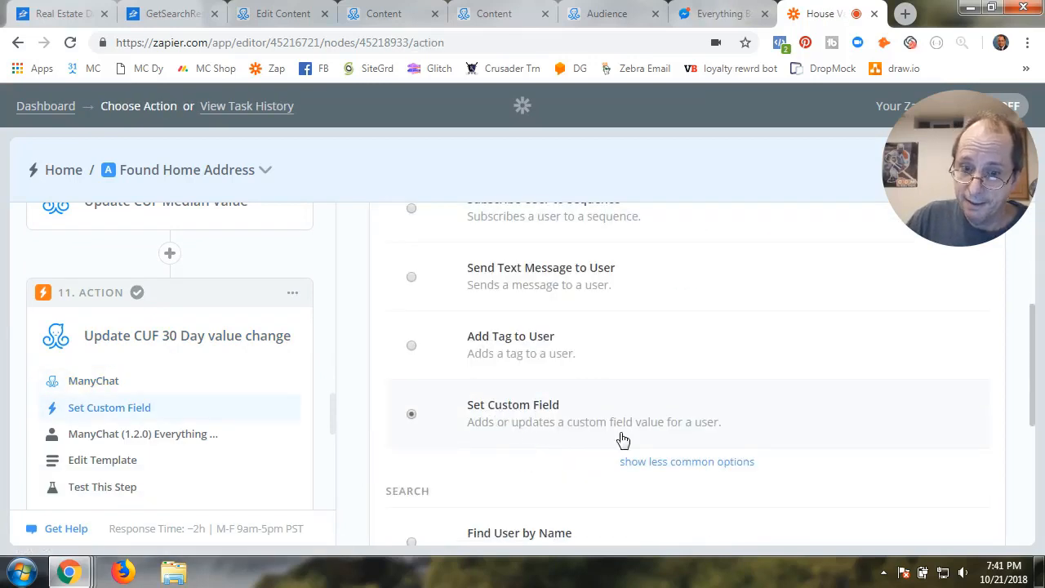
{"action": "scroll", "coordinate": [832, 488], "scroll_direction": "down", "scroll_amount": 3}
{"action": "left_click", "coordinate": [952, 492]}
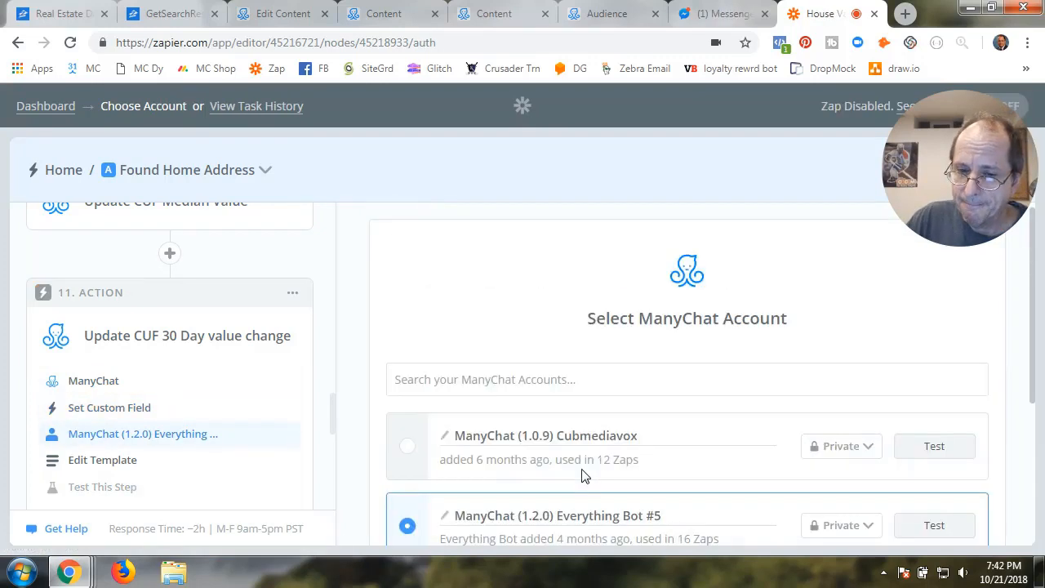
{"action": "left_click", "coordinate": [972, 424]}
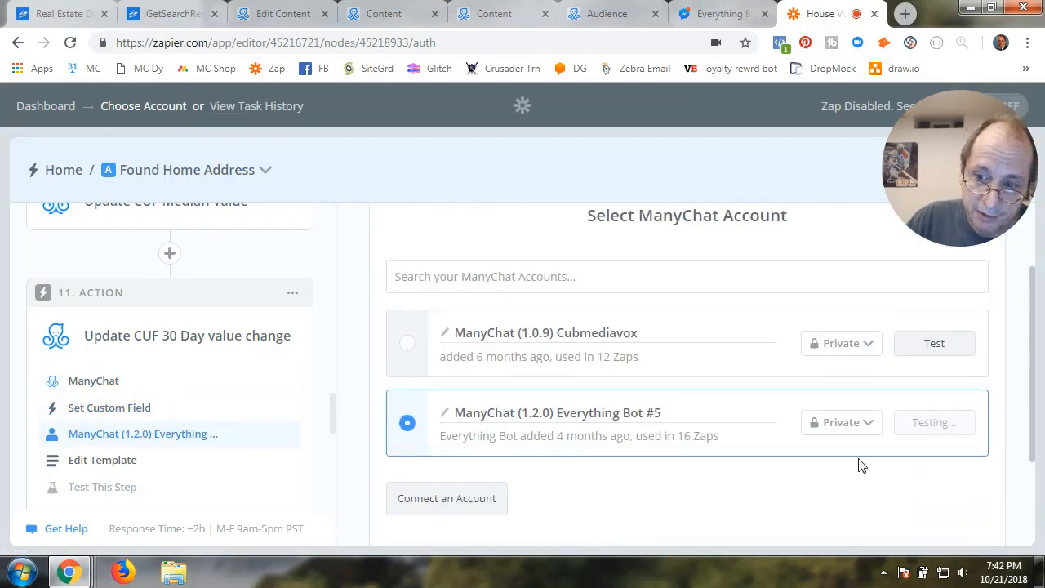
{"action": "left_click", "coordinate": [946, 444]}
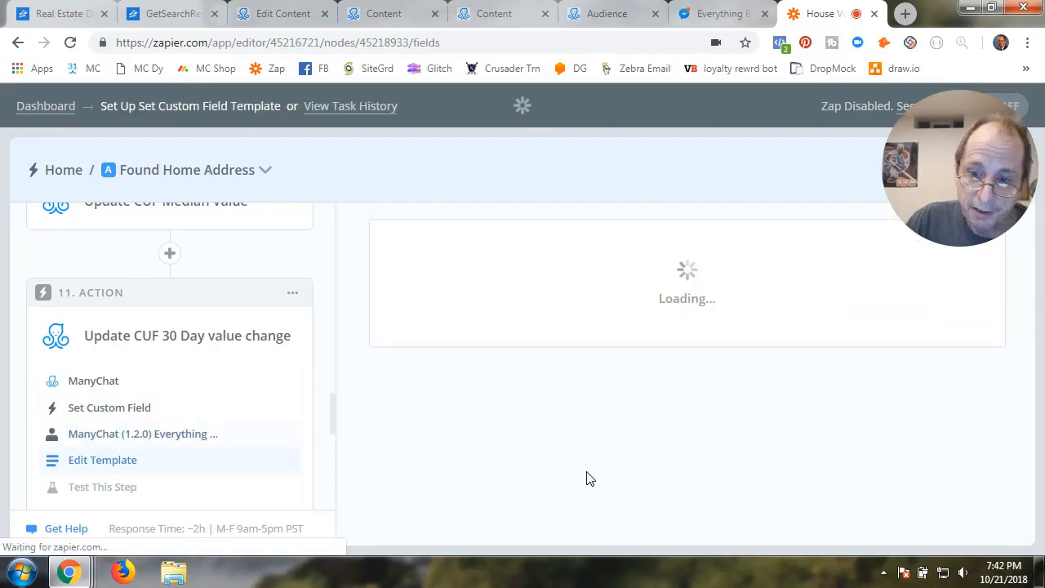
Replace the Value with the Format 30 day change value result ($8,122.00) and save the template
{"action": "scroll", "coordinate": [588, 477], "scroll_direction": "down", "scroll_amount": 3}
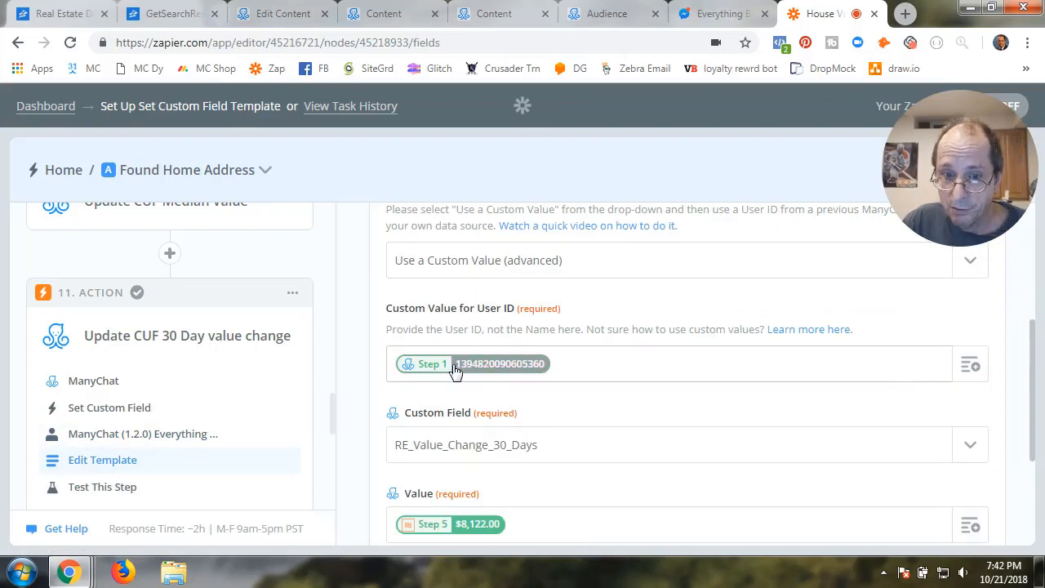
{"action": "scroll", "coordinate": [572, 433], "scroll_direction": "down", "scroll_amount": 2}
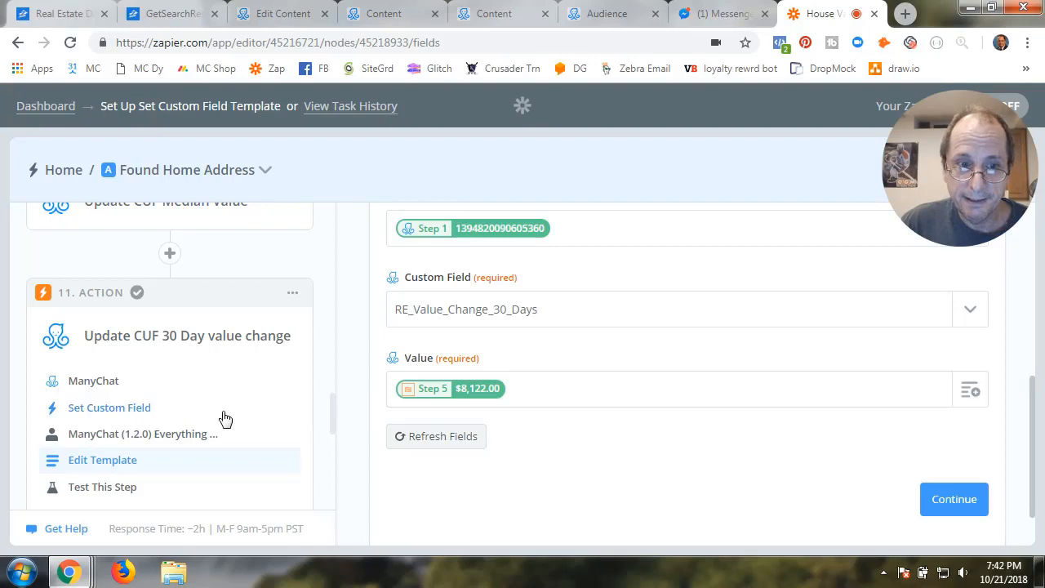
{"action": "scroll", "coordinate": [225, 418], "scroll_direction": "up", "scroll_amount": 3}
{"action": "scroll", "coordinate": [225, 418], "scroll_direction": "up", "scroll_amount": 3}
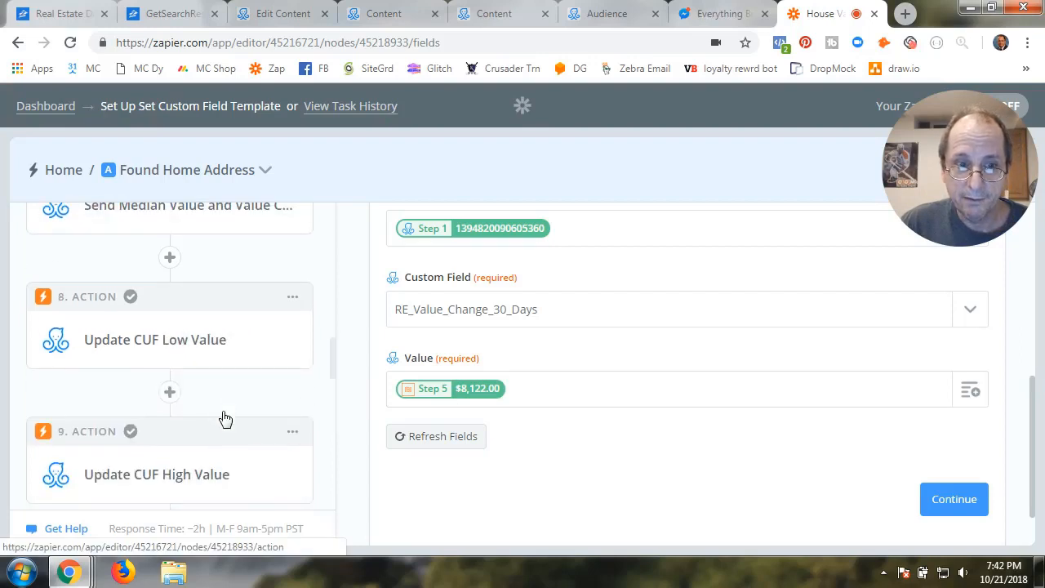
{"action": "scroll", "coordinate": [225, 418], "scroll_direction": "down", "scroll_amount": 6}
{"action": "scroll", "coordinate": [226, 419], "scroll_direction": "up", "scroll_amount": 1}
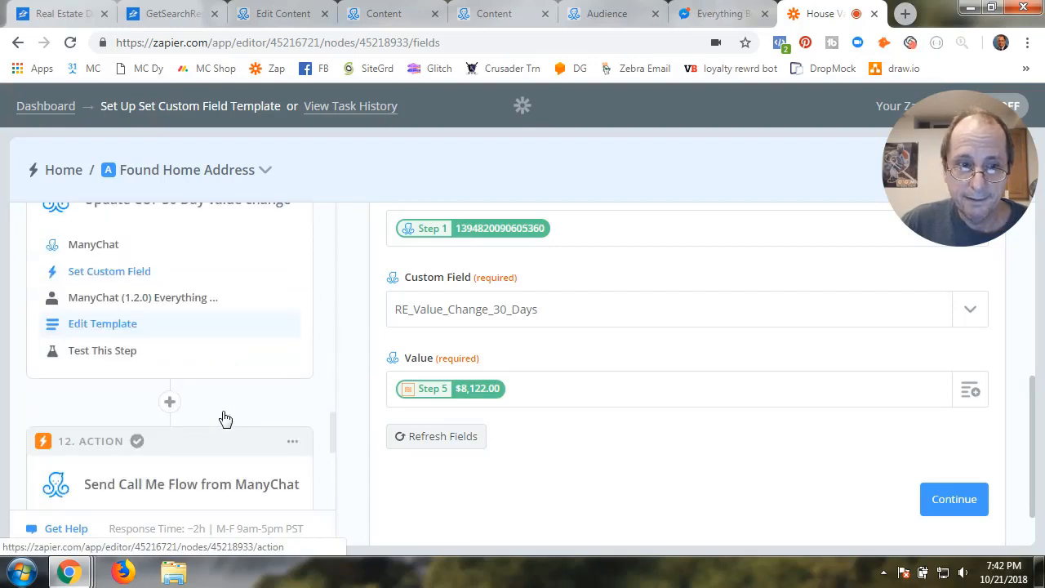
{"action": "left_click", "coordinate": [515, 390]}
{"action": "key", "text": "BackSpace"}
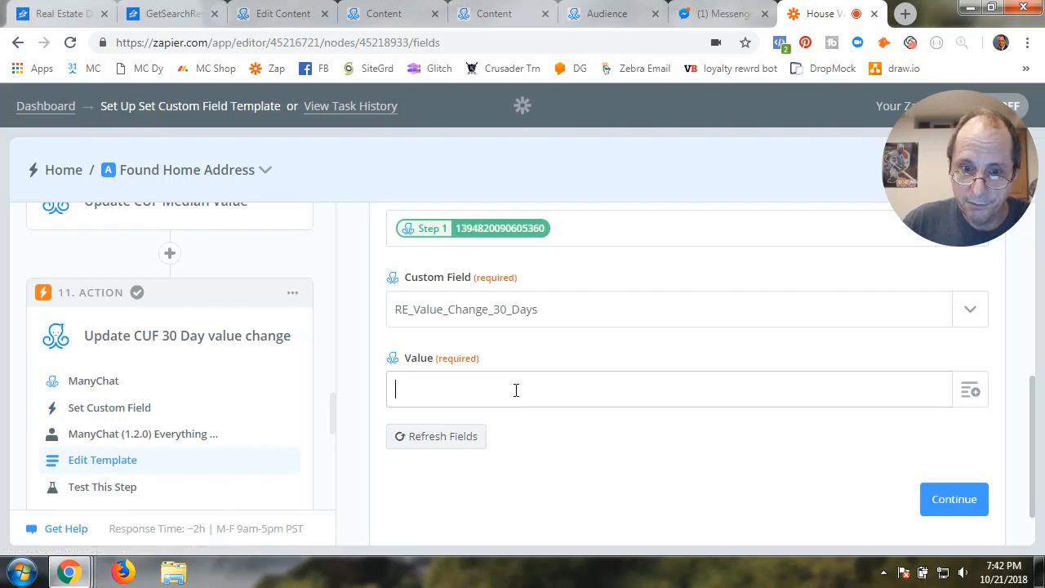
{"action": "left_click", "coordinate": [971, 392]}
{"action": "scroll", "coordinate": [571, 497], "scroll_direction": "down", "scroll_amount": 3}
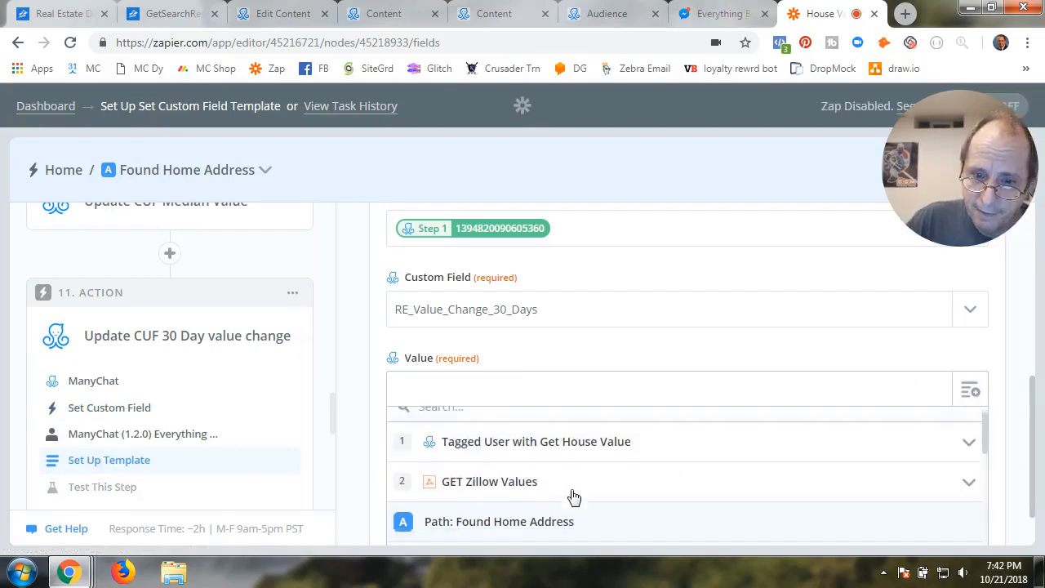
{"action": "left_click", "coordinate": [518, 437]}
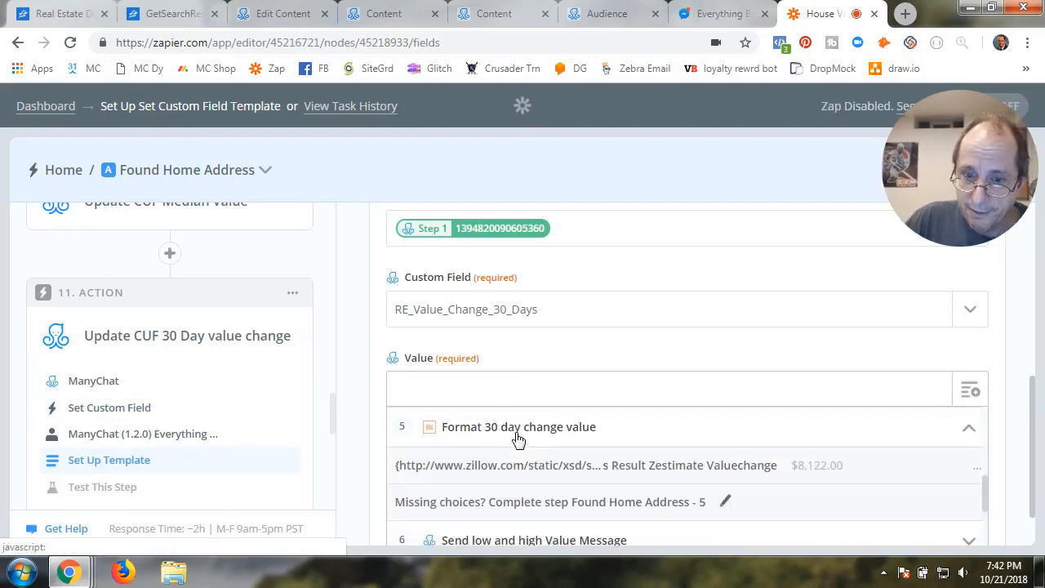
{"action": "left_click", "coordinate": [617, 472]}
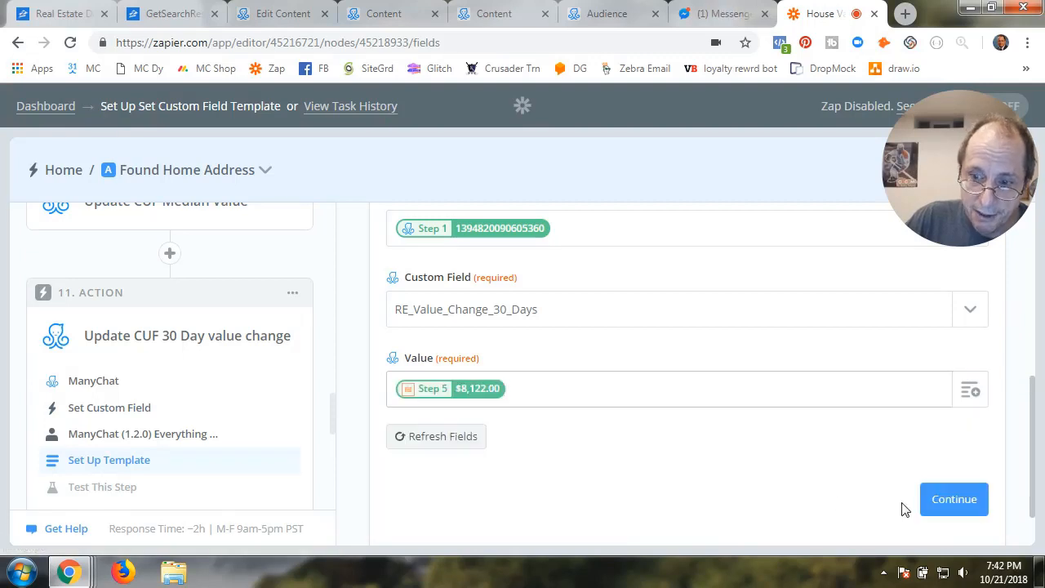
{"action": "left_click", "coordinate": [949, 501]}
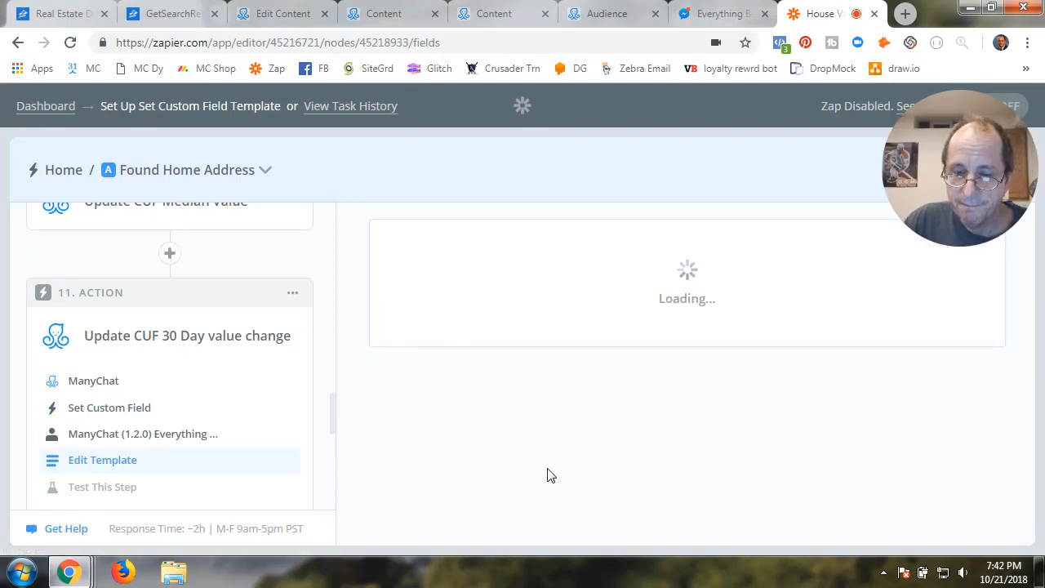
Finish step 11 and reopen the Found Home Address path
{"action": "scroll", "coordinate": [497, 470], "scroll_direction": "down", "scroll_amount": 6}
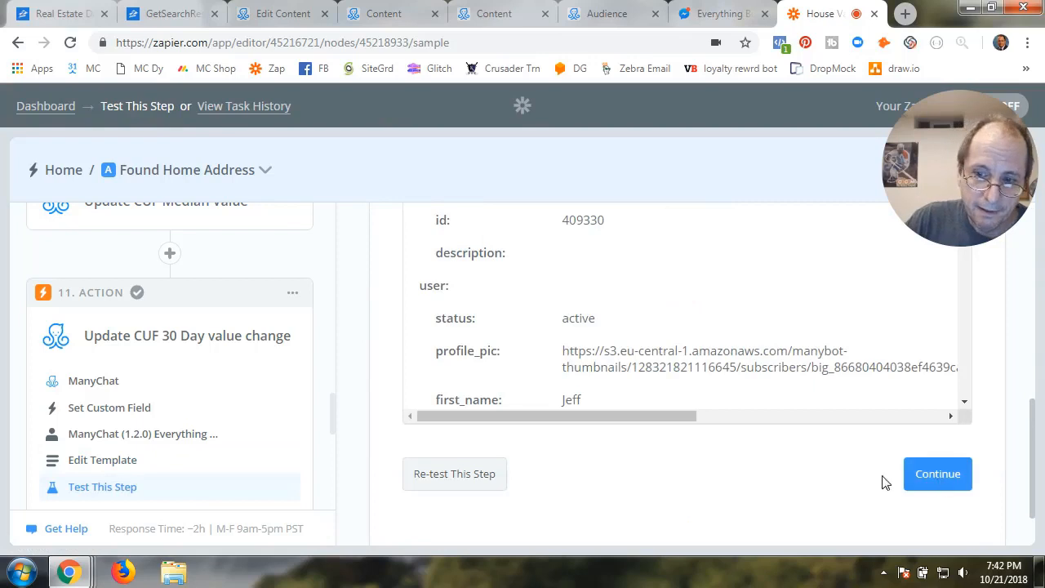
{"action": "left_click", "coordinate": [908, 479]}
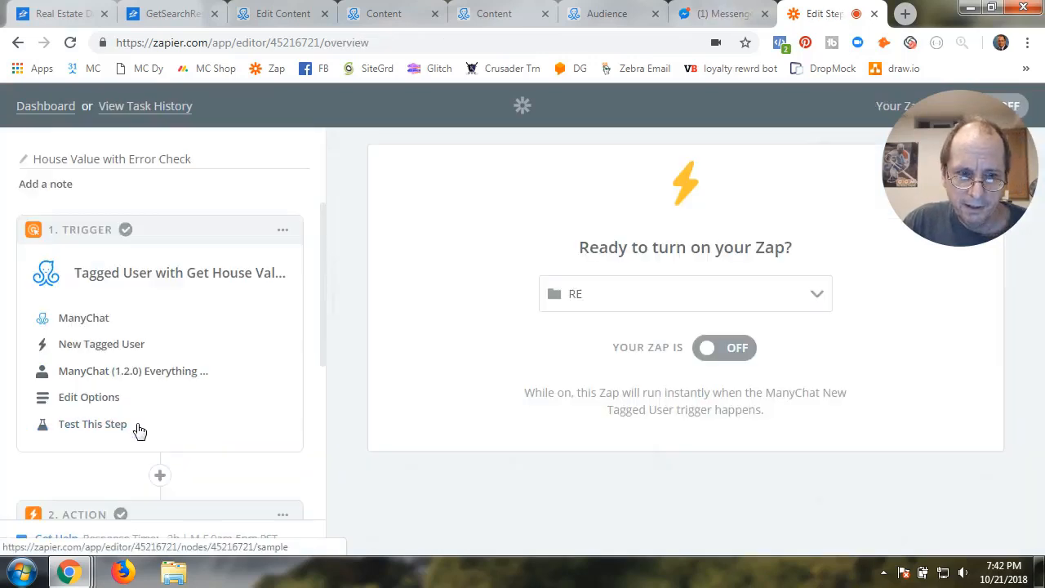
{"action": "scroll", "coordinate": [139, 430], "scroll_direction": "down", "scroll_amount": 4}
{"action": "left_click", "coordinate": [123, 450]}
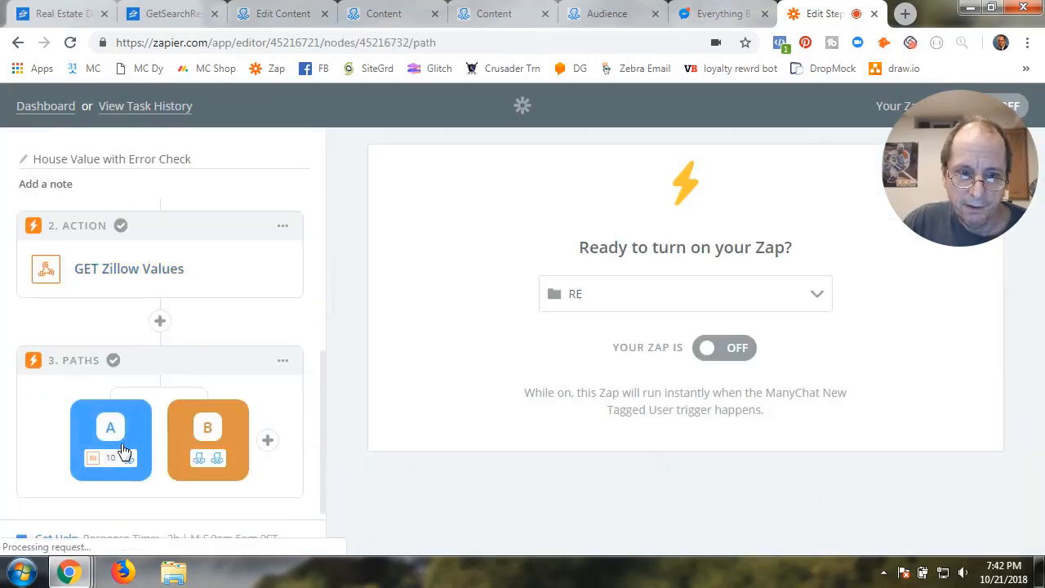
{"action": "scroll", "coordinate": [124, 447], "scroll_direction": "down", "scroll_amount": 15}
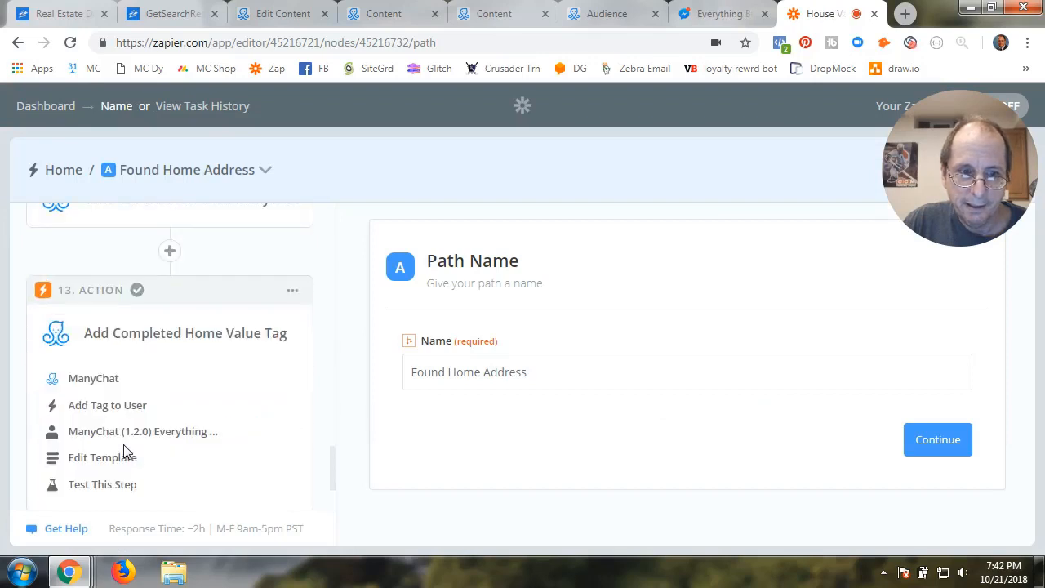
{"action": "scroll", "coordinate": [123, 444], "scroll_direction": "down", "scroll_amount": 1}
{"action": "scroll", "coordinate": [123, 448], "scroll_direction": "up", "scroll_amount": 4}
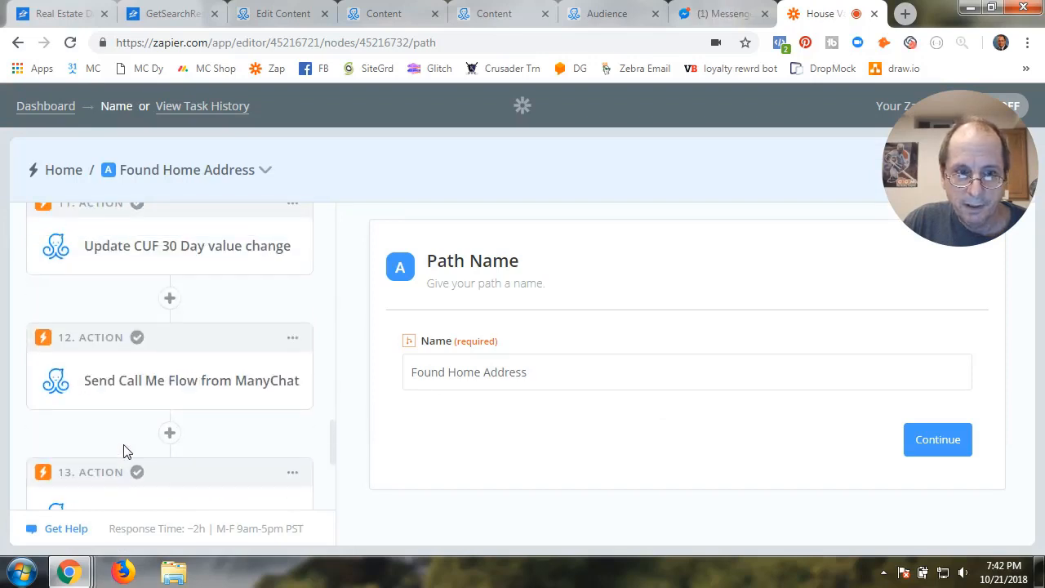
Review step 12 Send Call Me Flow's ManyChat action, then bring up the RE Value flows list
{"action": "left_click", "coordinate": [152, 384]}
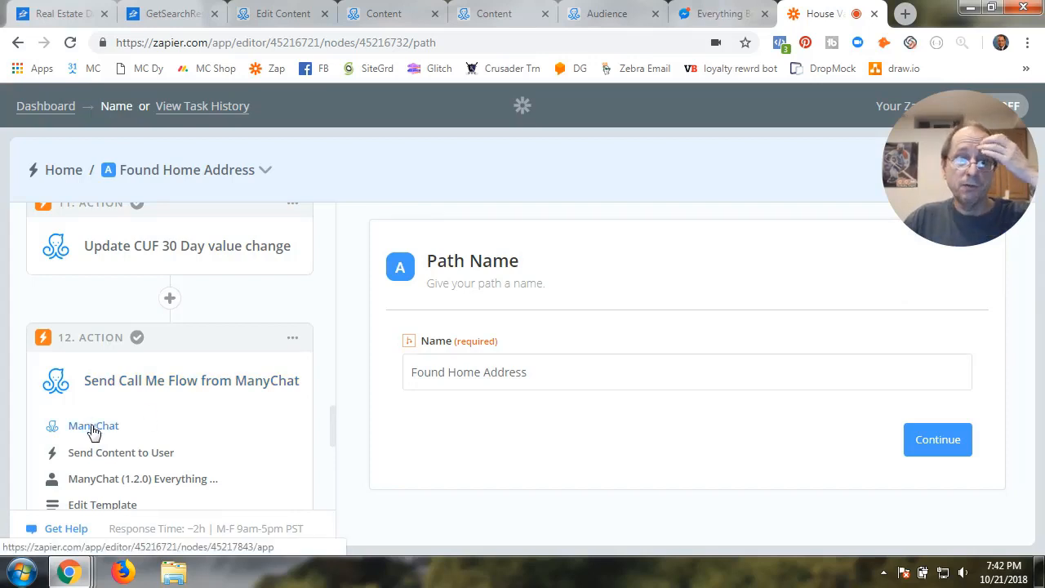
{"action": "left_click", "coordinate": [93, 426]}
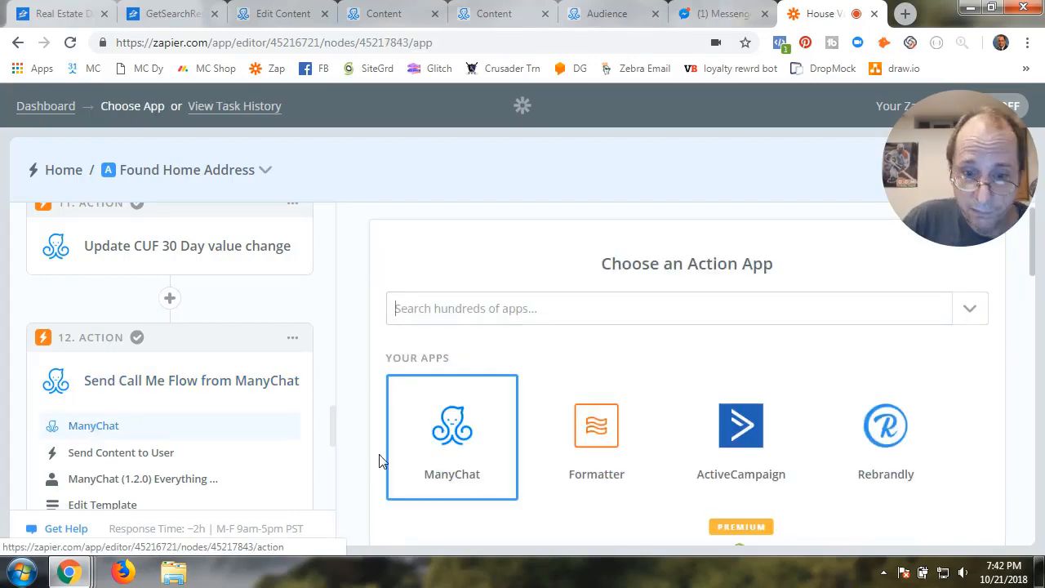
{"action": "left_click", "coordinate": [455, 435]}
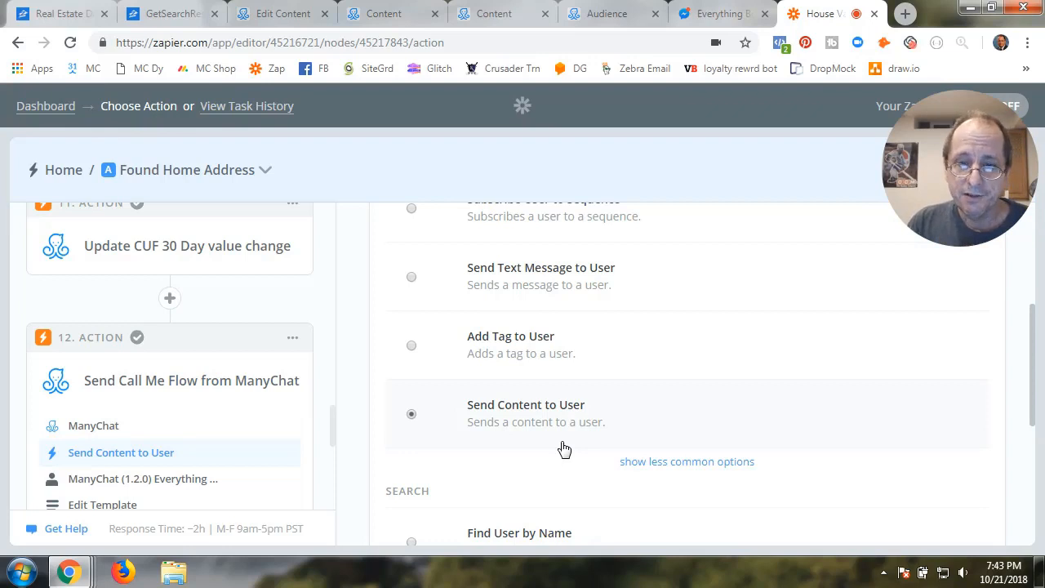
{"action": "left_click", "coordinate": [387, 17]}
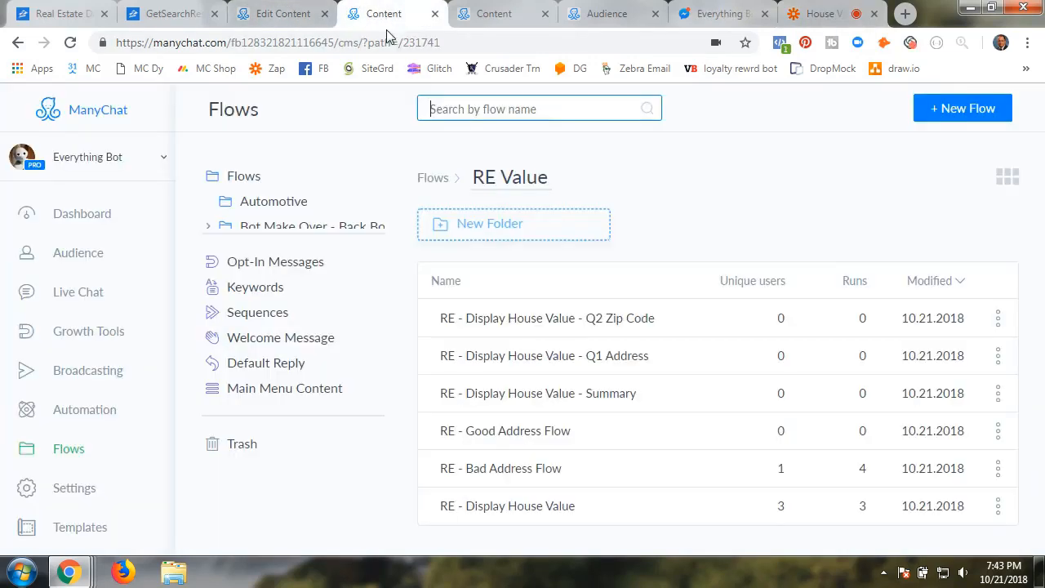
Open RE - Good Address Flow and inspect its Notify Admins starting step and Call NOW! message
{"action": "left_click", "coordinate": [519, 439]}
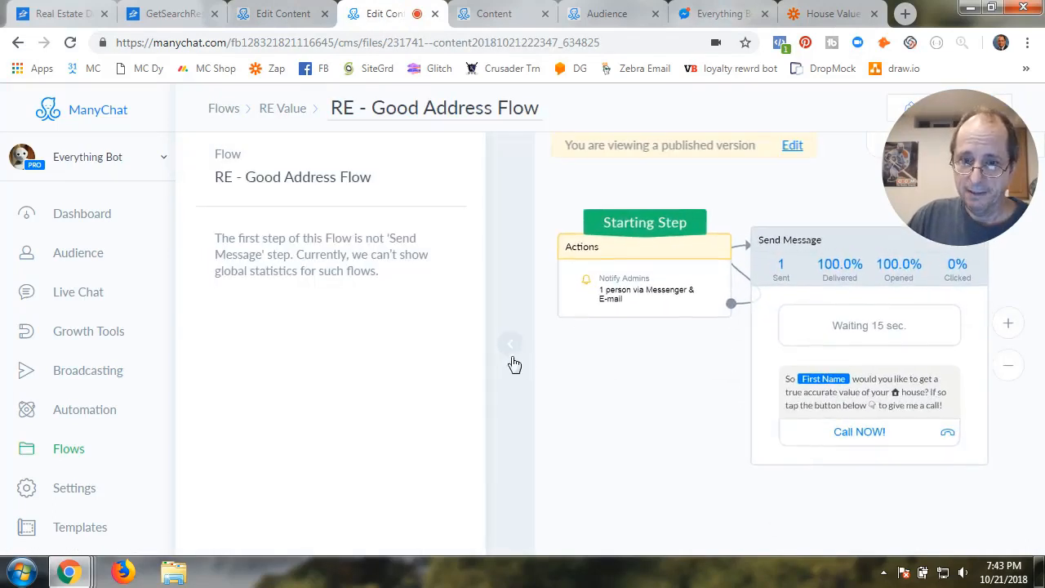
{"action": "left_click_drag", "start_coordinate": [638, 410], "coordinate": [419, 402]}
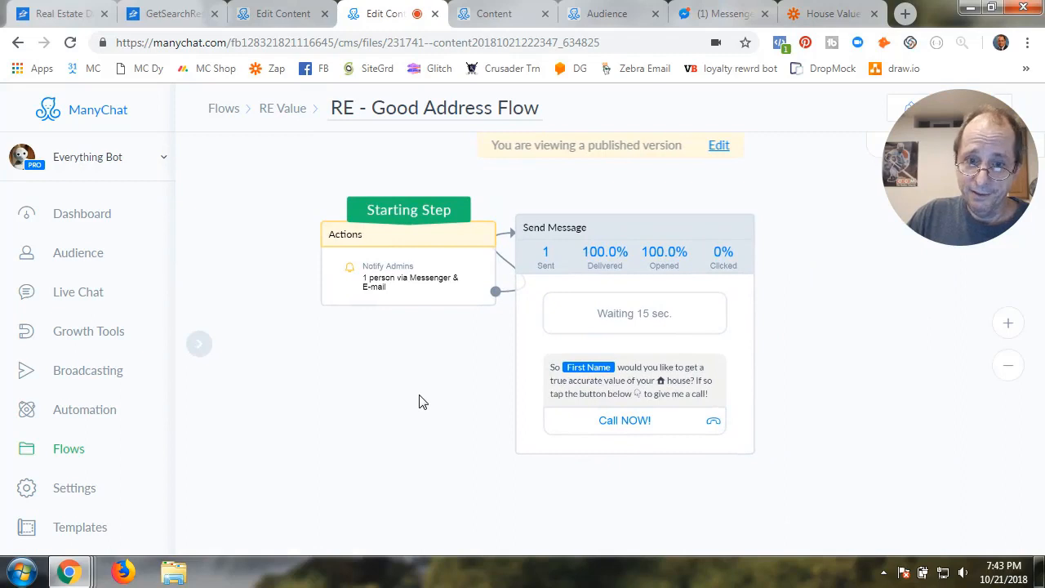
{"action": "scroll", "coordinate": [419, 402], "scroll_direction": "up", "scroll_amount": 2}
{"action": "scroll", "coordinate": [419, 402], "scroll_direction": "down", "scroll_amount": 1}
{"action": "left_click_drag", "start_coordinate": [436, 367], "coordinate": [427, 433]}
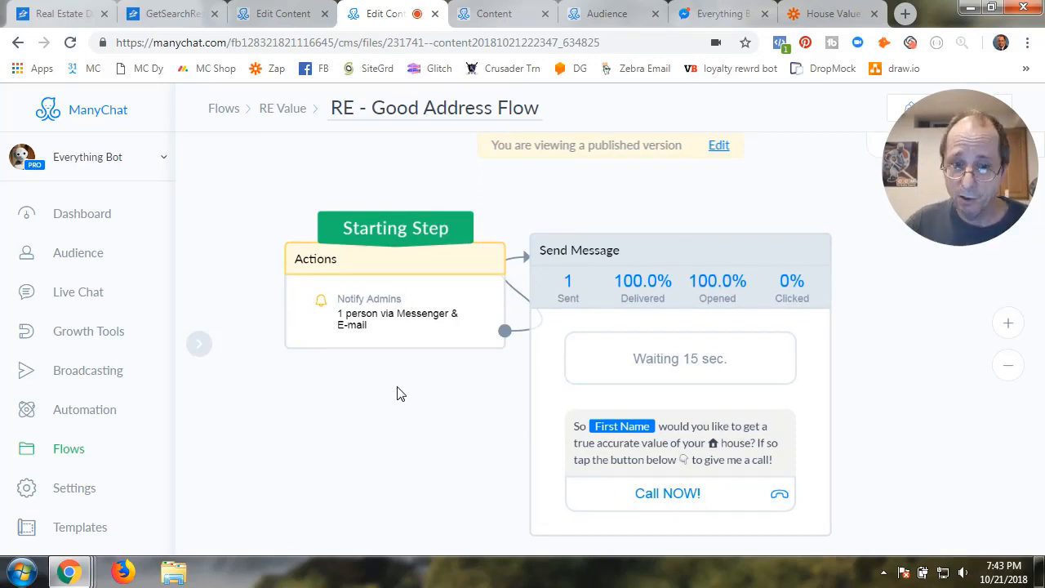
{"action": "left_click", "coordinate": [392, 345]}
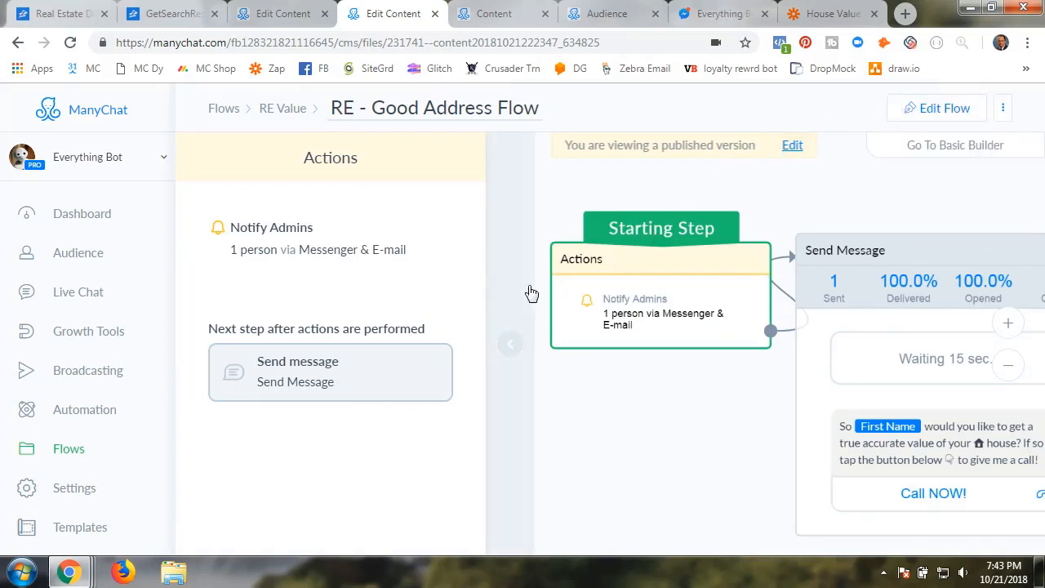
{"action": "left_click", "coordinate": [511, 347]}
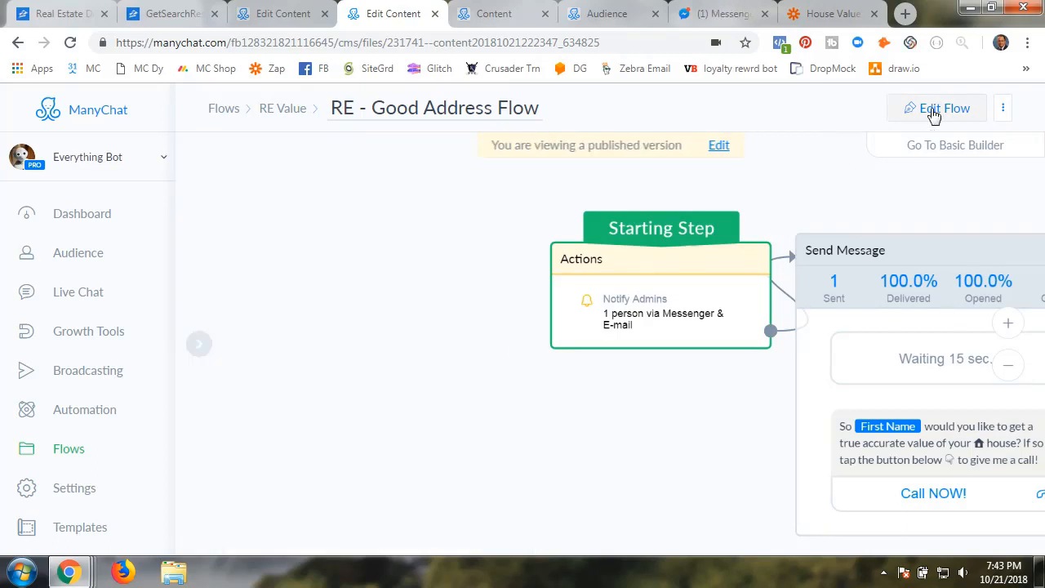
{"action": "left_click_drag", "start_coordinate": [653, 452], "coordinate": [520, 439]}
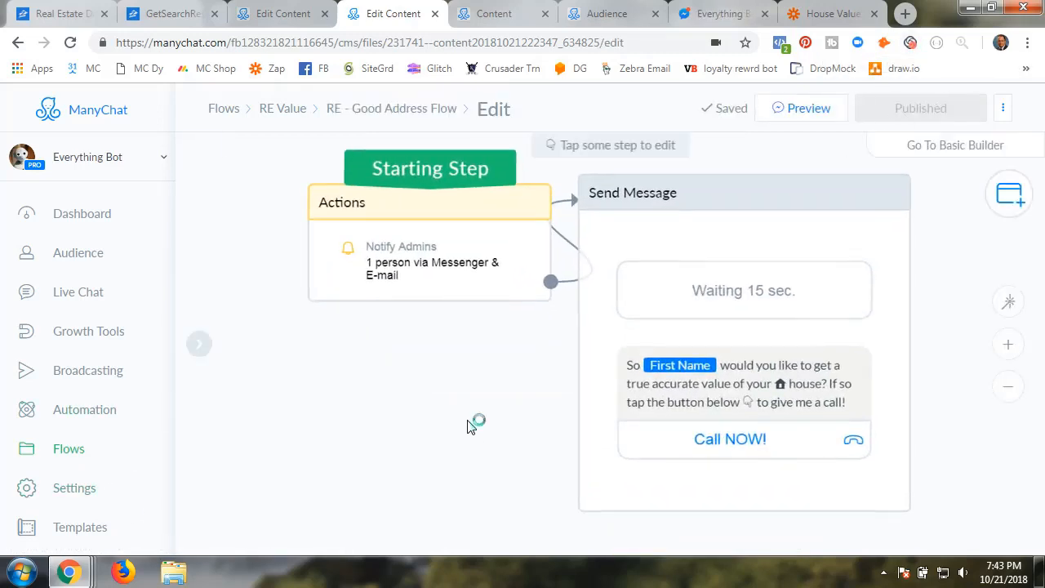
Read the Notify Admins message with address, value fields and RE_Phone, sent via Messenger & E-mail
{"action": "left_click", "coordinate": [416, 270]}
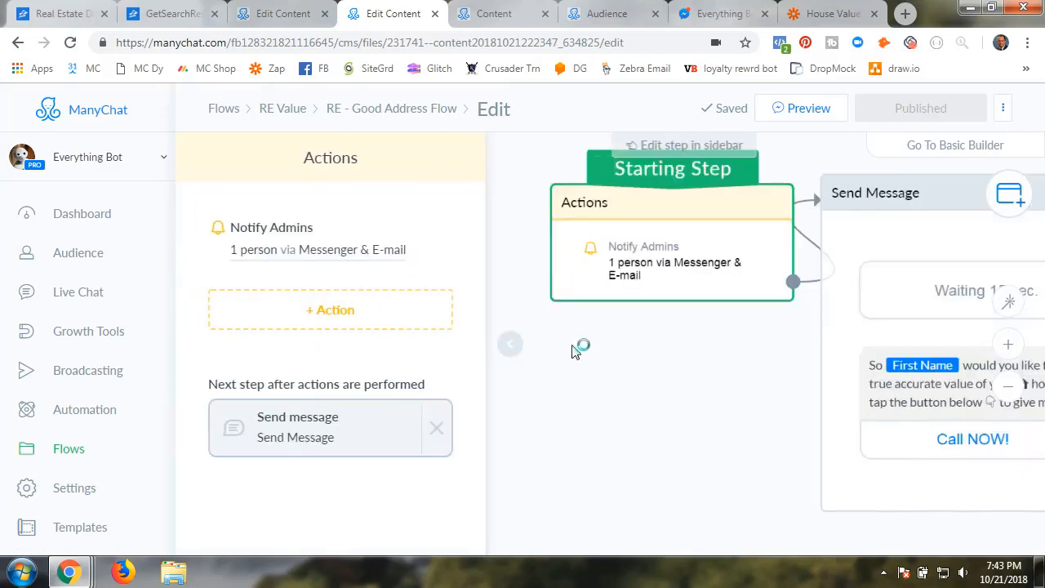
{"action": "left_click", "coordinate": [300, 250]}
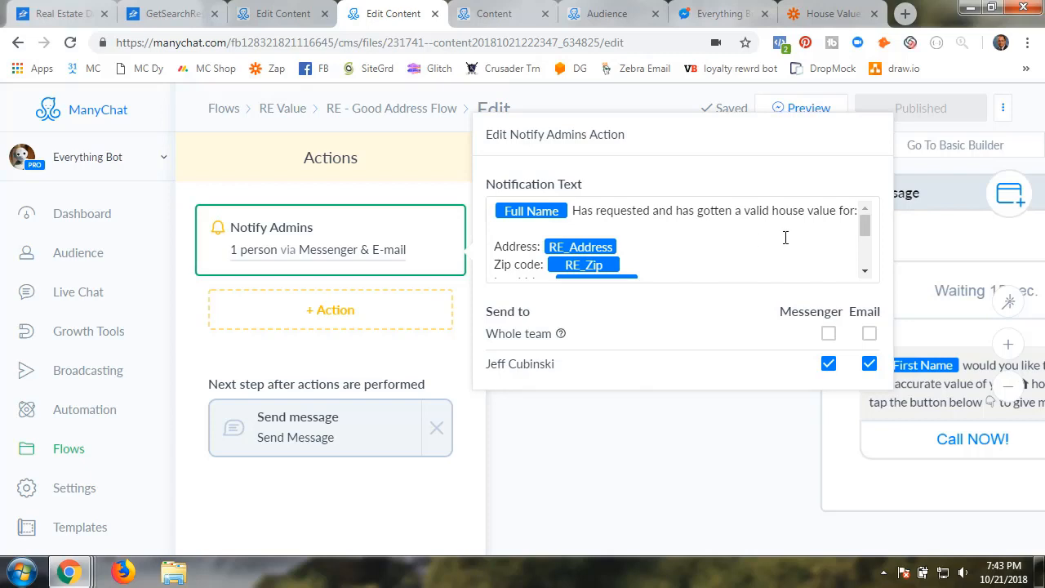
{"action": "mouse_move", "coordinate": [868, 228]}
{"action": "left_mouse_down"}
{"action": "mouse_move", "coordinate": [868, 259]}
{"action": "mouse_move", "coordinate": [870, 226]}
{"action": "left_mouse_up"}
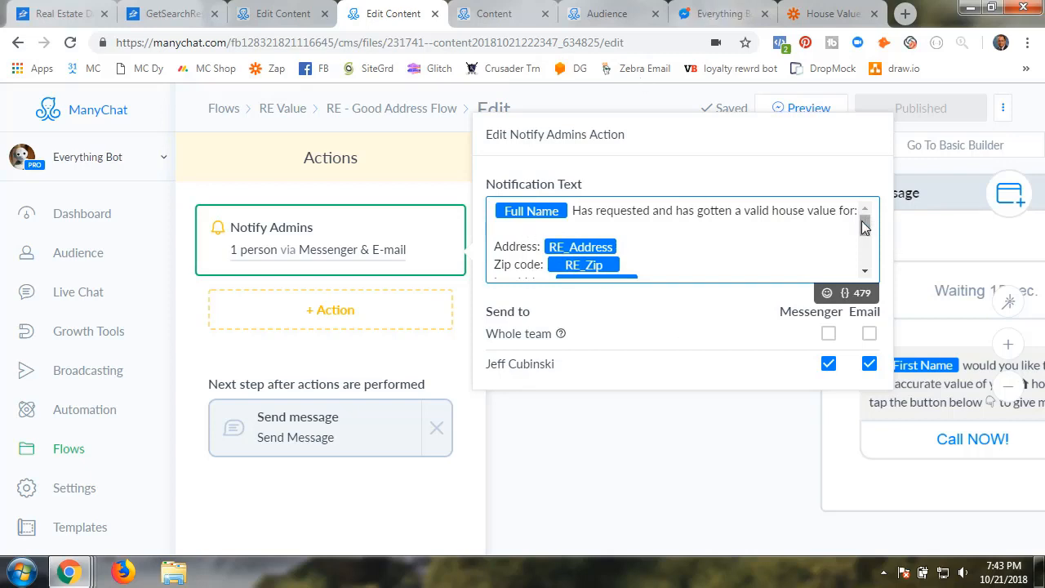
{"action": "left_click_drag", "start_coordinate": [864, 225], "coordinate": [865, 258]}
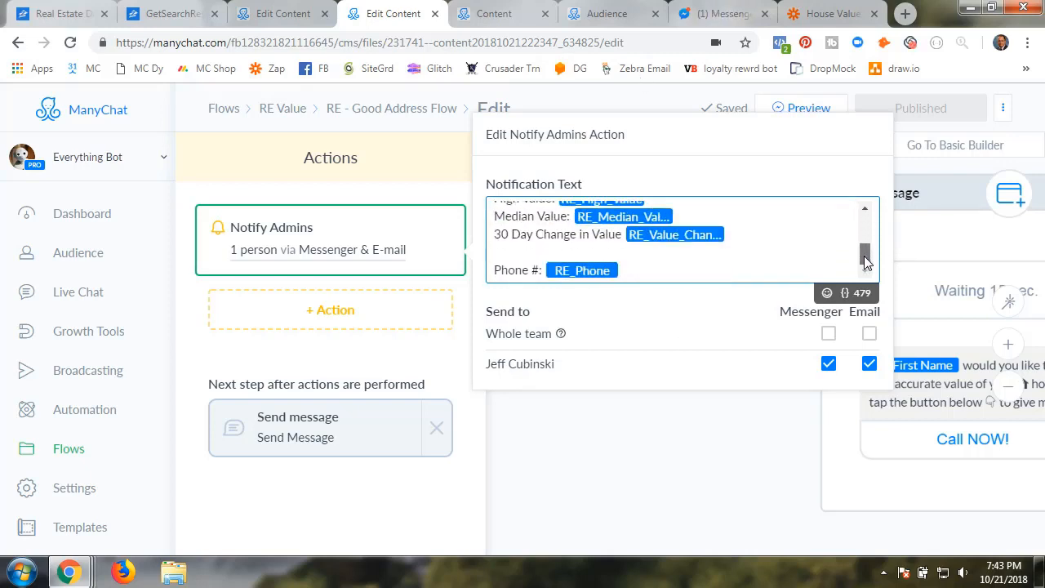
{"action": "left_click_drag", "start_coordinate": [868, 260], "coordinate": [864, 216]}
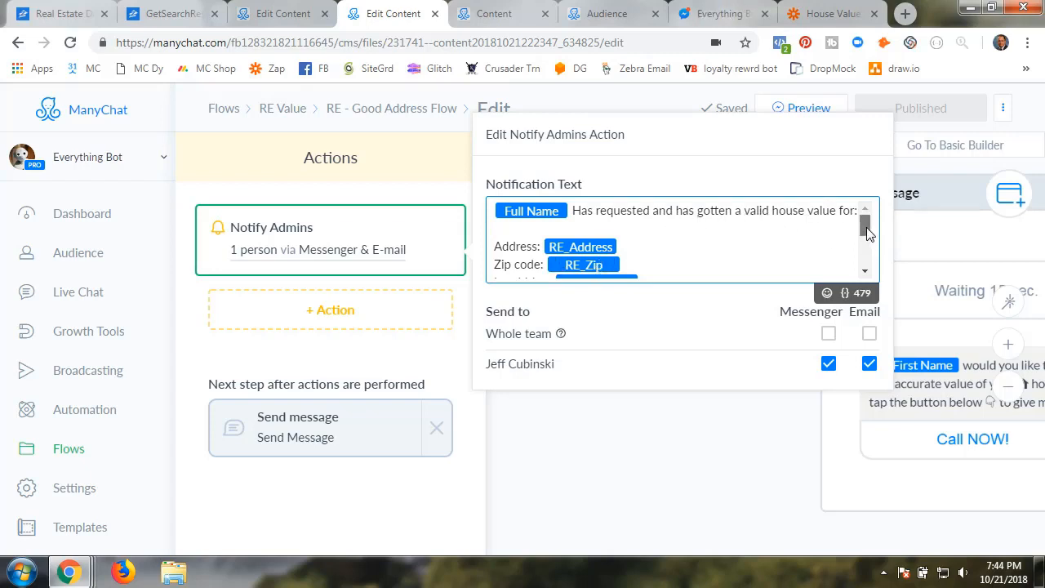
{"action": "left_click_drag", "start_coordinate": [867, 233], "coordinate": [868, 245]}
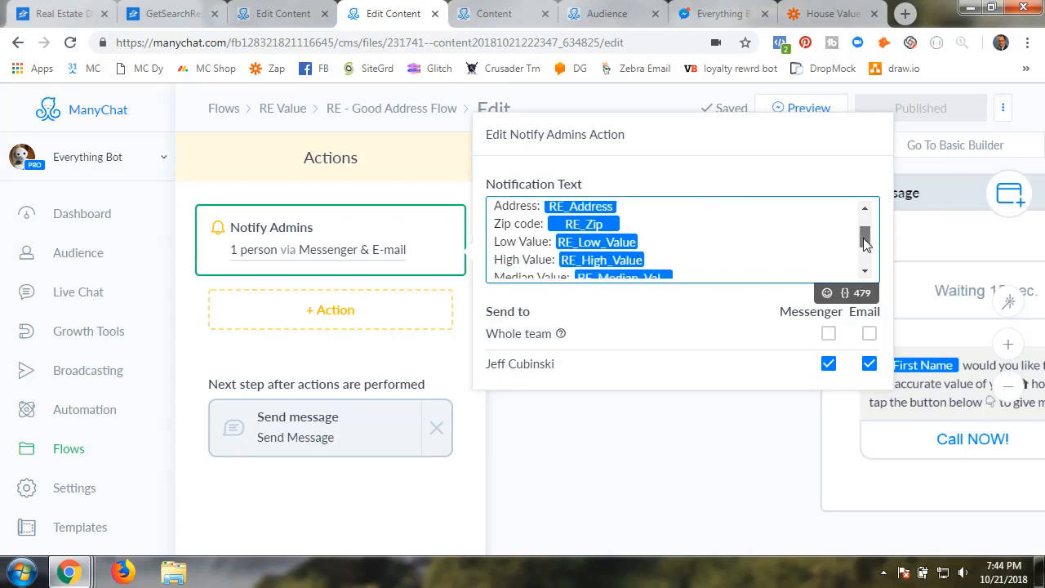
{"action": "scroll", "coordinate": [866, 243], "scroll_direction": "down", "scroll_amount": 1}
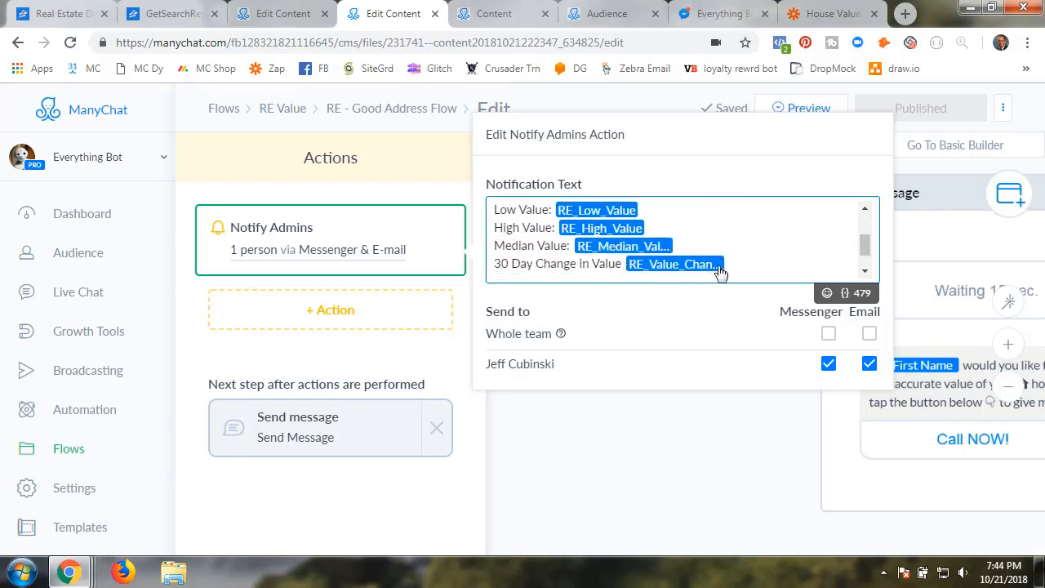
{"action": "scroll", "coordinate": [864, 247], "scroll_direction": "down", "scroll_amount": 1}
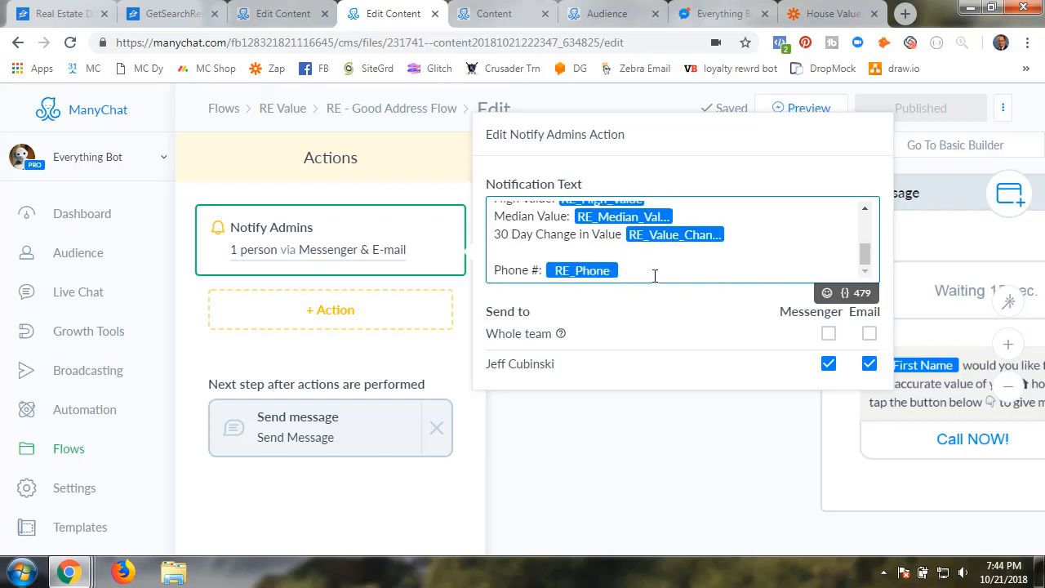
{"action": "left_click", "coordinate": [313, 317]}
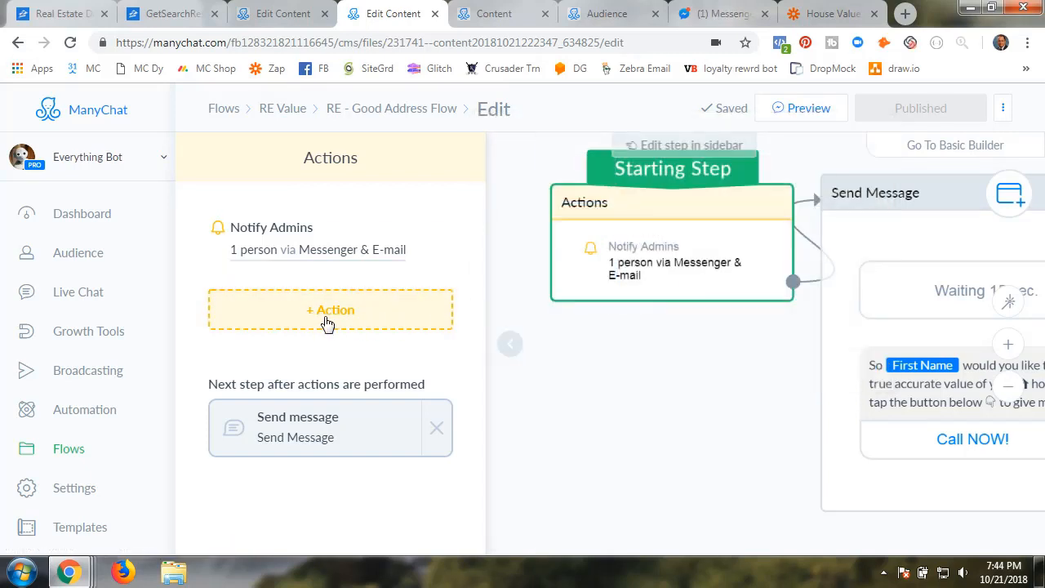
Add a Mark conversation as Open action to the Good Address Flow's starting step
{"action": "left_click", "coordinate": [327, 323]}
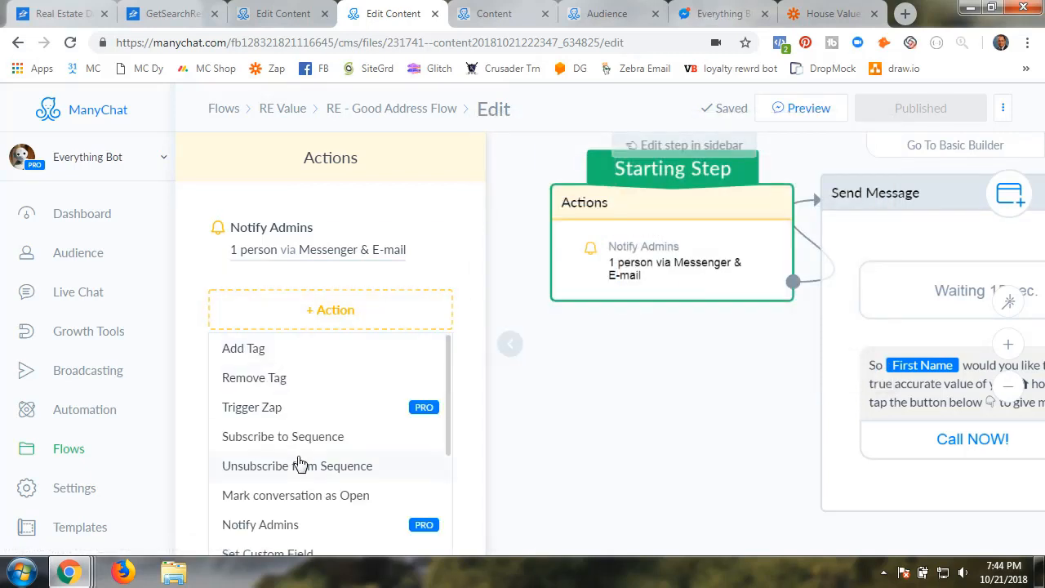
{"action": "scroll", "coordinate": [298, 465], "scroll_direction": "down", "scroll_amount": 2}
{"action": "left_click", "coordinate": [297, 361]}
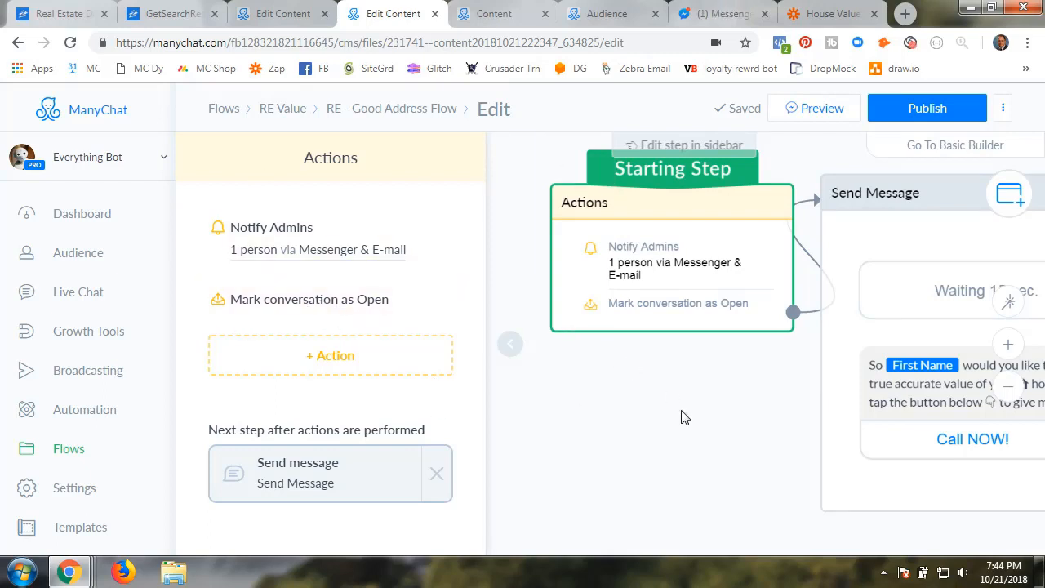
Publish the updated RE - Good Address Flow
{"action": "left_click", "coordinate": [516, 359]}
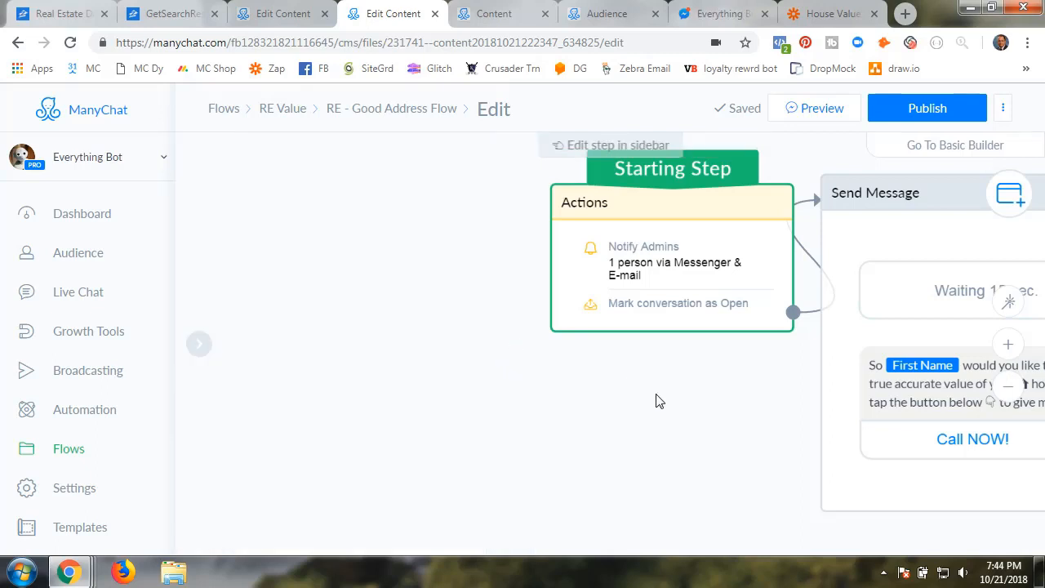
{"action": "left_click_drag", "start_coordinate": [656, 401], "coordinate": [514, 436]}
{"action": "left_click", "coordinate": [930, 112]}
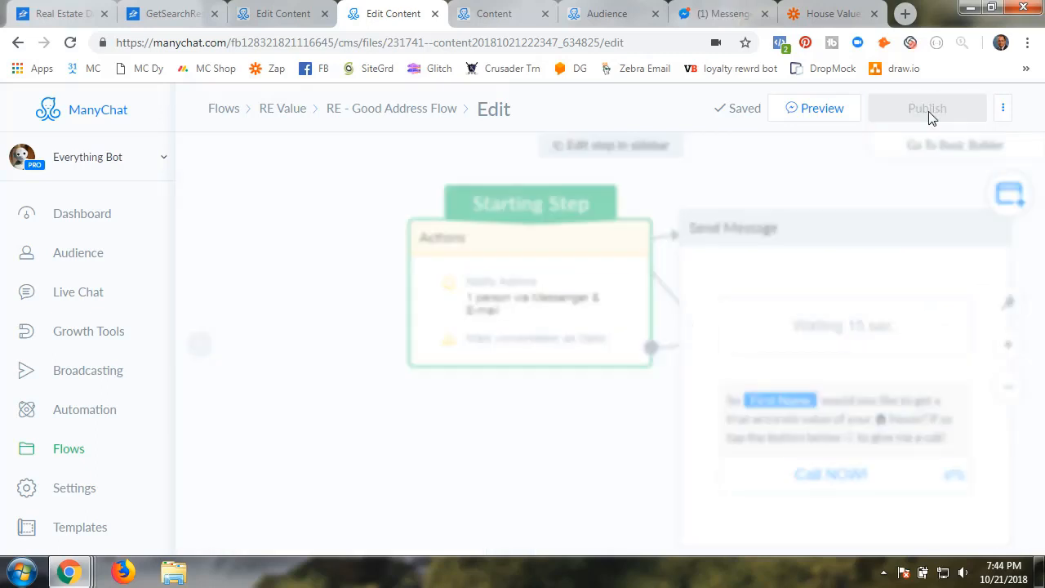
{"action": "left_click_drag", "start_coordinate": [564, 431], "coordinate": [325, 380]}
{"action": "scroll", "coordinate": [325, 380], "scroll_direction": "up", "scroll_amount": 1}
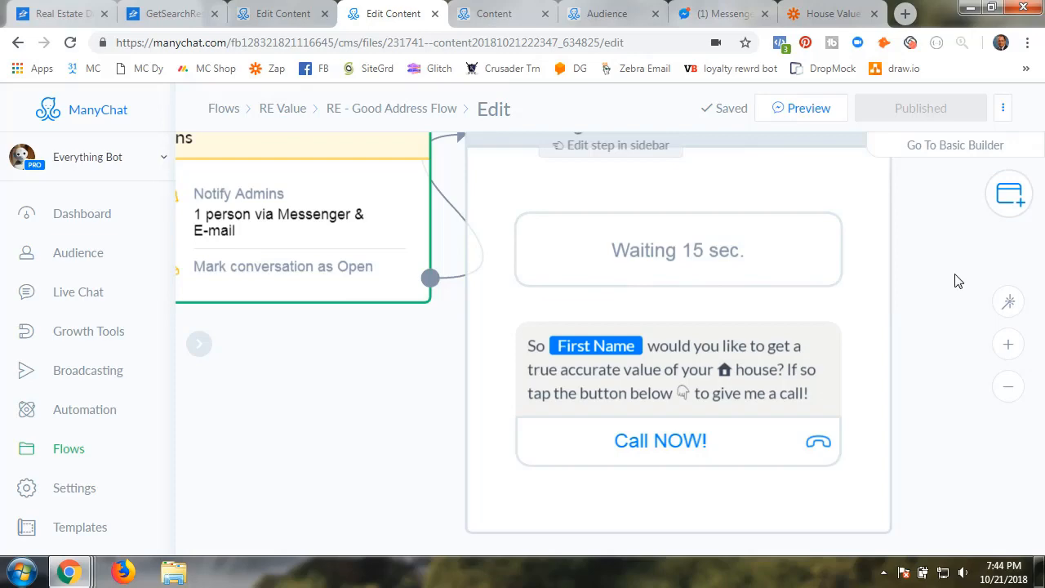
Look over the House Value Zap's steps, then return to the ManyChat Good Address Flow editor
{"action": "left_click", "coordinate": [827, 13]}
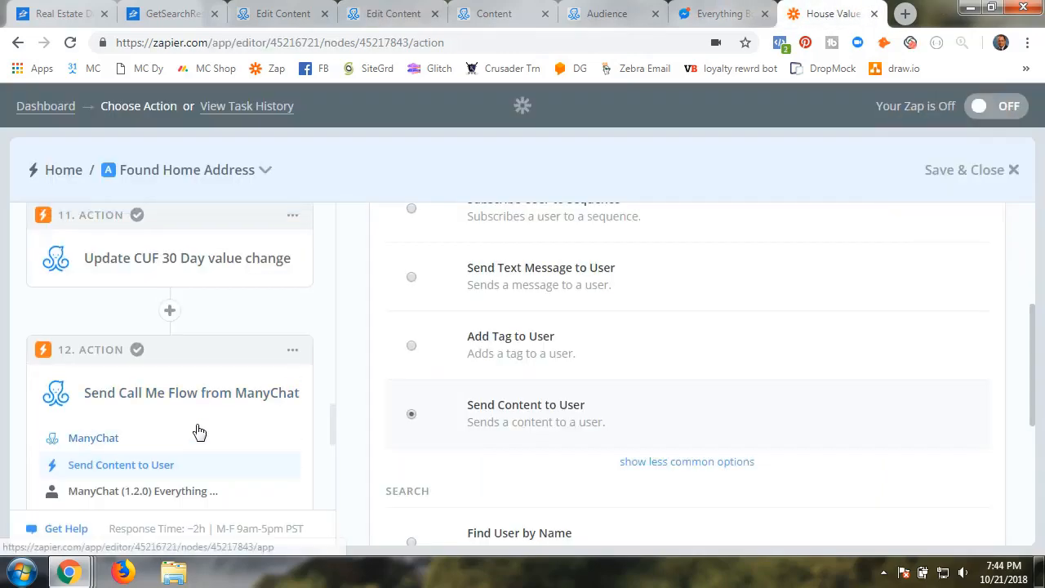
{"action": "scroll", "coordinate": [199, 432], "scroll_direction": "up", "scroll_amount": 10}
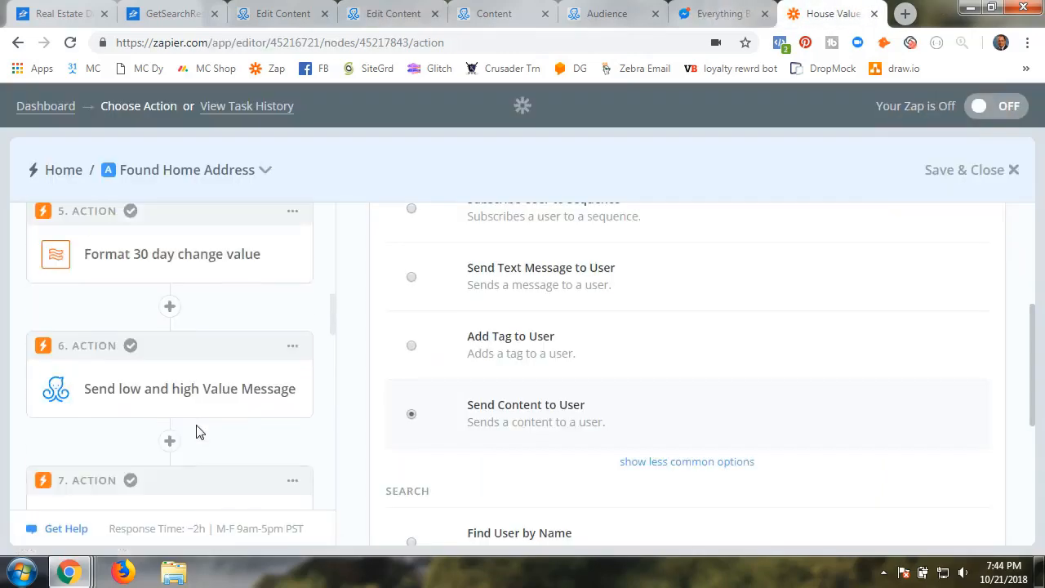
{"action": "scroll", "coordinate": [199, 432], "scroll_direction": "up", "scroll_amount": 10}
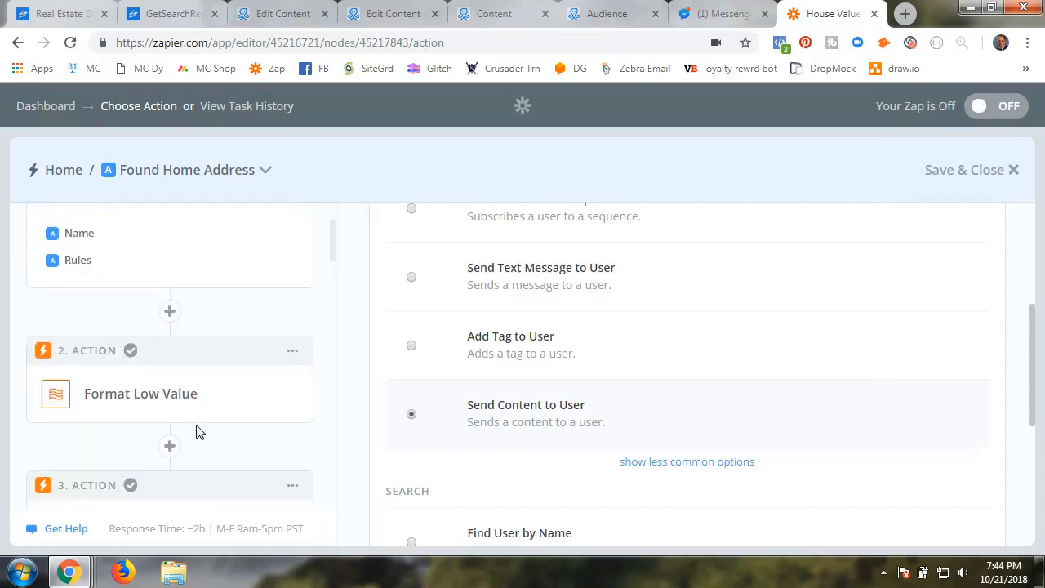
{"action": "scroll", "coordinate": [199, 432], "scroll_direction": "down", "scroll_amount": 8}
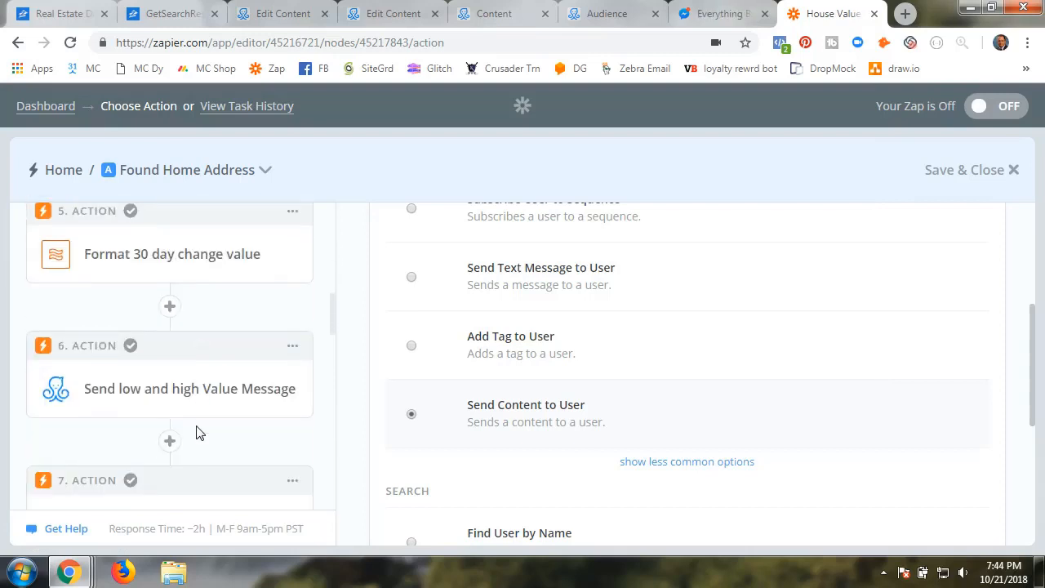
{"action": "scroll", "coordinate": [200, 432], "scroll_direction": "down", "scroll_amount": 2}
{"action": "scroll", "coordinate": [196, 429], "scroll_direction": "up", "scroll_amount": 2}
{"action": "scroll", "coordinate": [175, 437], "scroll_direction": "down", "scroll_amount": 2}
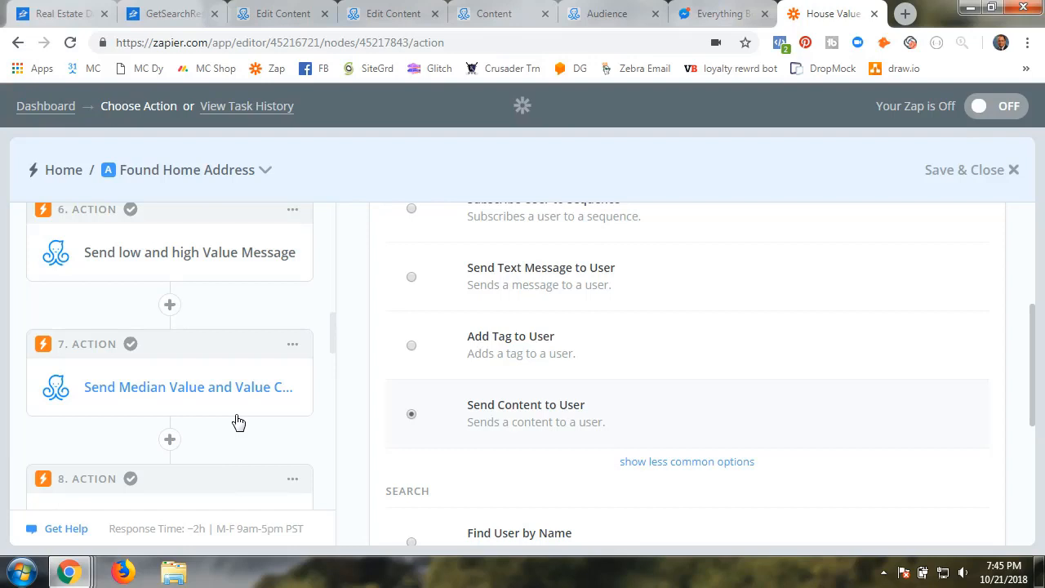
{"action": "scroll", "coordinate": [238, 422], "scroll_direction": "down", "scroll_amount": 2}
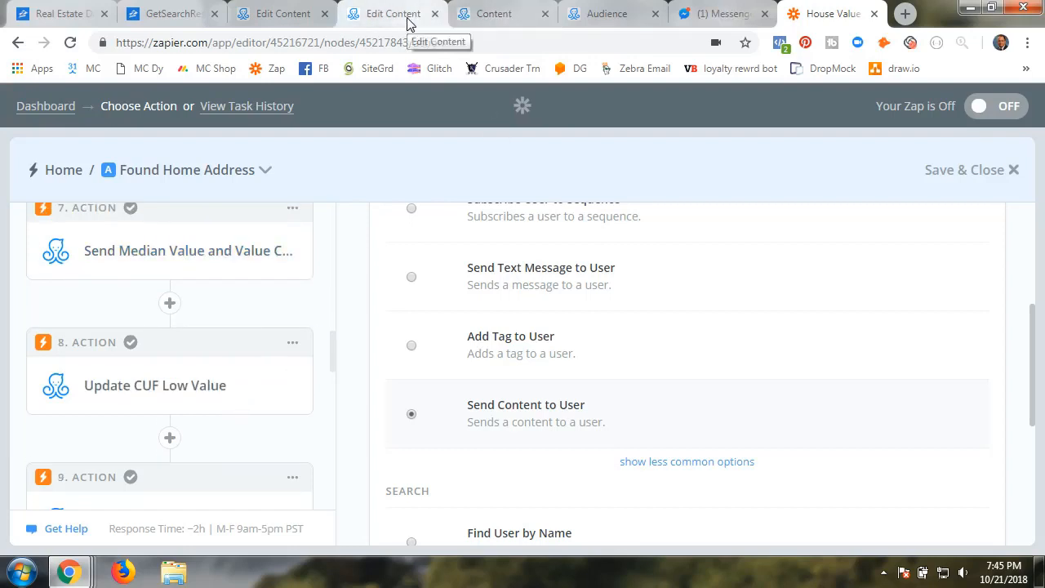
{"action": "left_click", "coordinate": [393, 13]}
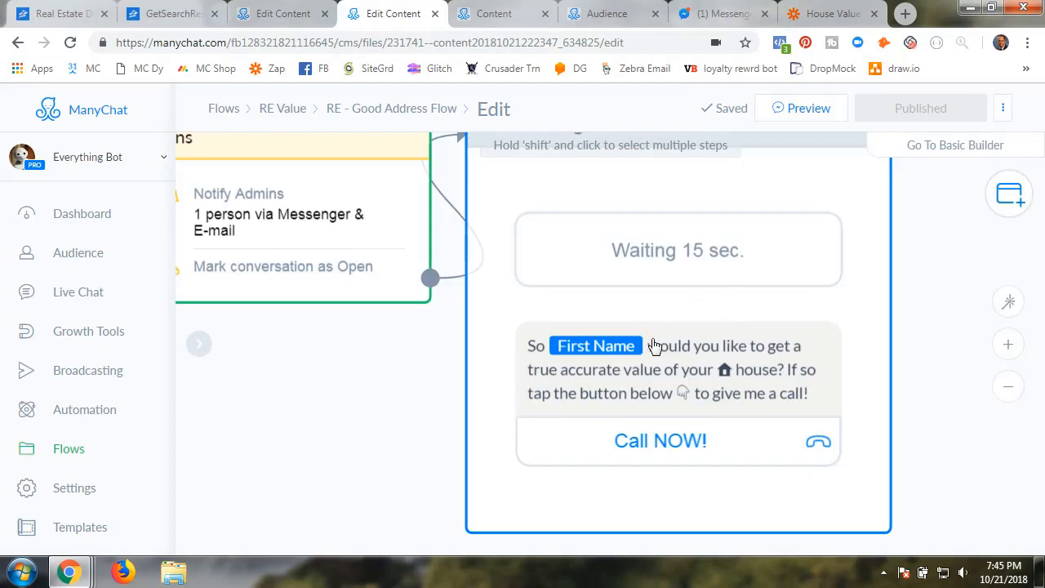
Review the Good Address Flow's message and its Notify Admins action details
{"action": "left_click", "coordinate": [654, 345]}
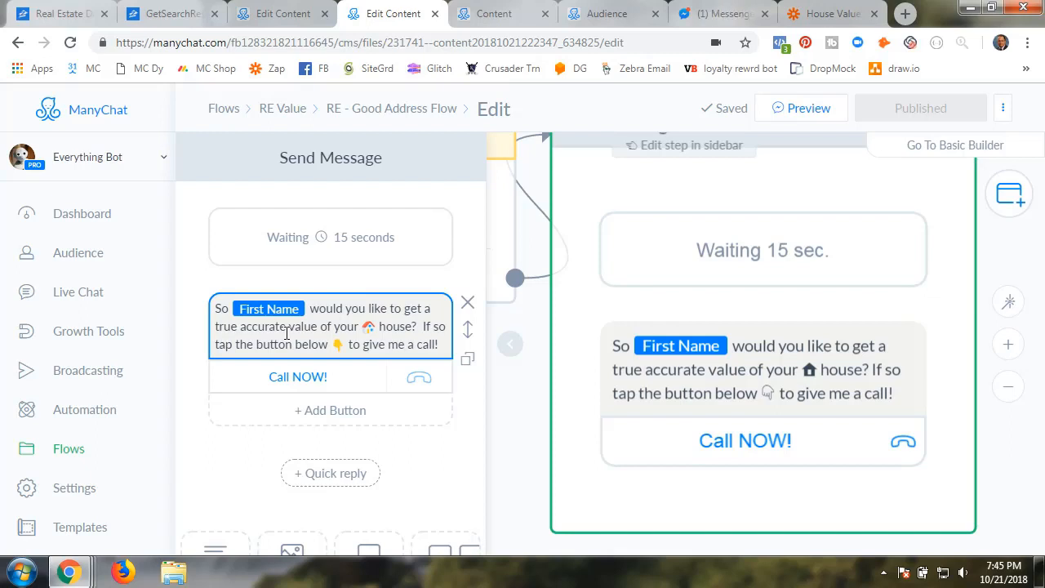
{"action": "left_click", "coordinate": [499, 350]}
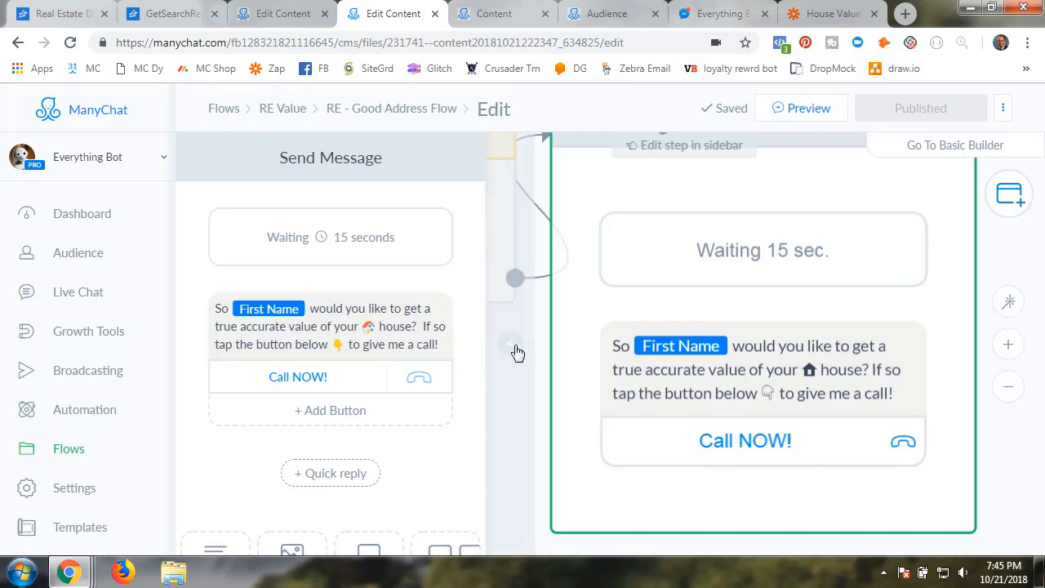
{"action": "left_click", "coordinate": [512, 346]}
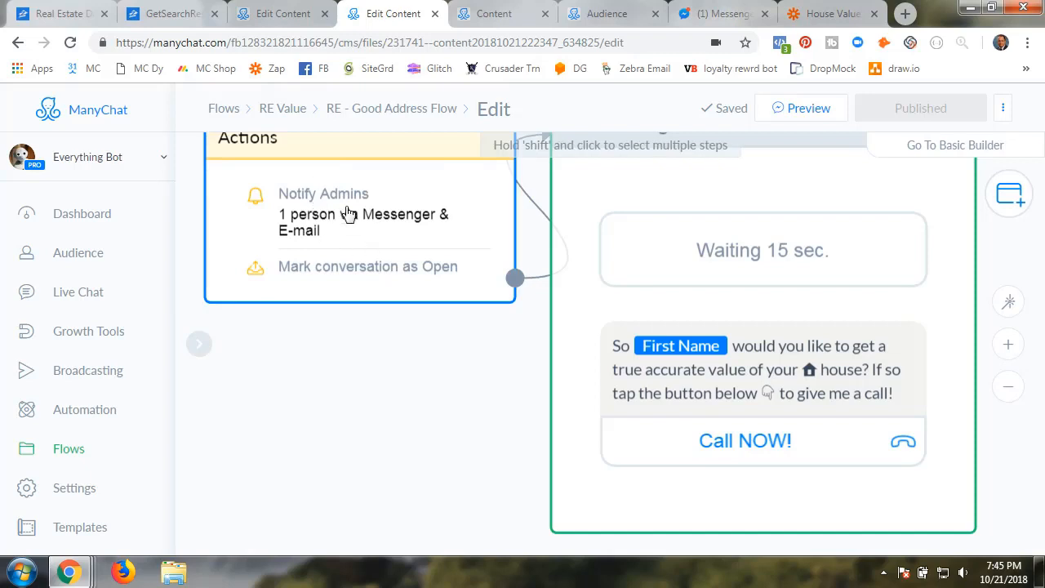
{"action": "left_click", "coordinate": [375, 236]}
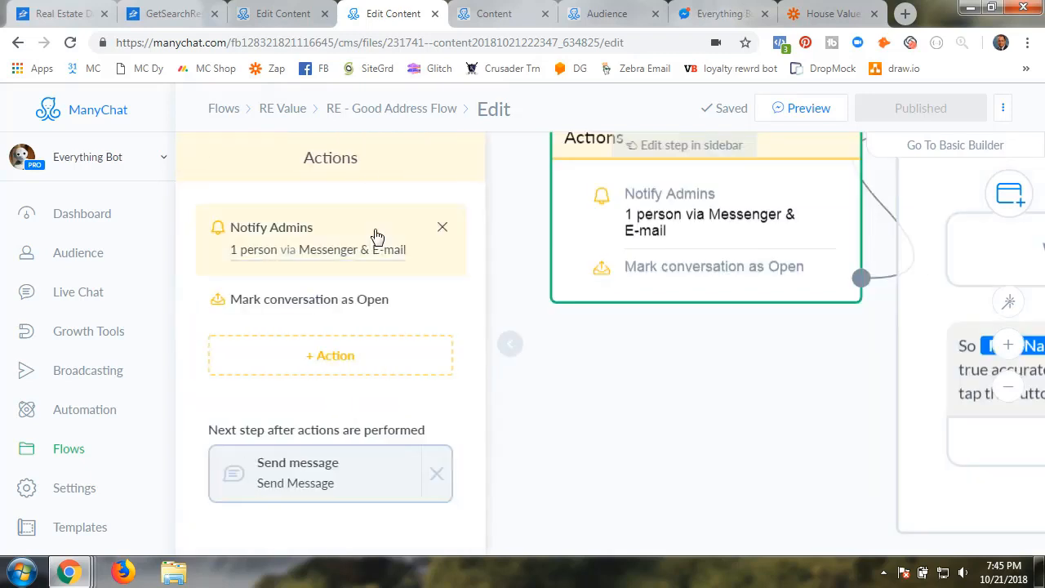
{"action": "left_click", "coordinate": [329, 257]}
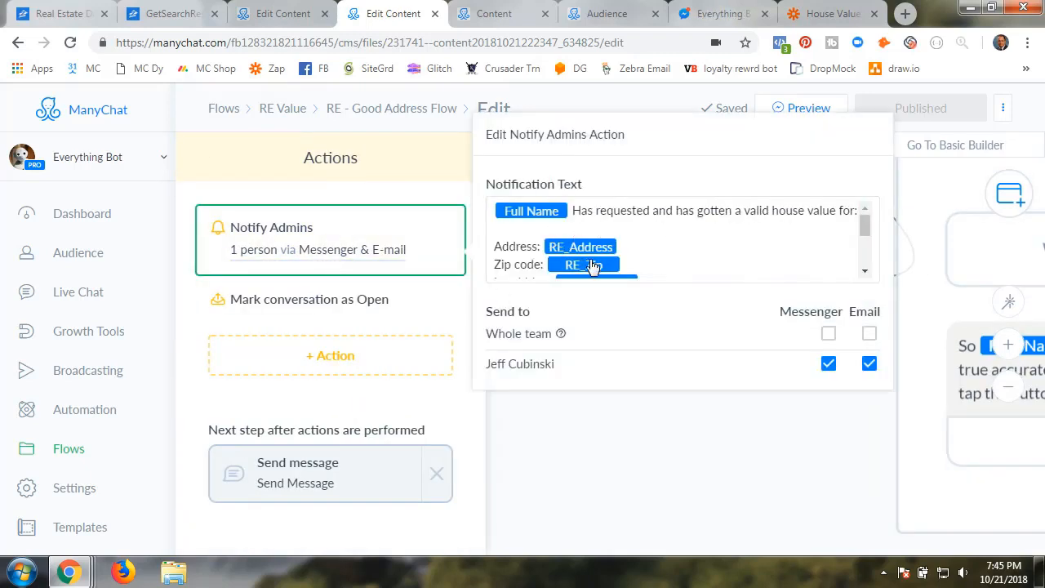
{"action": "left_click", "coordinate": [573, 454]}
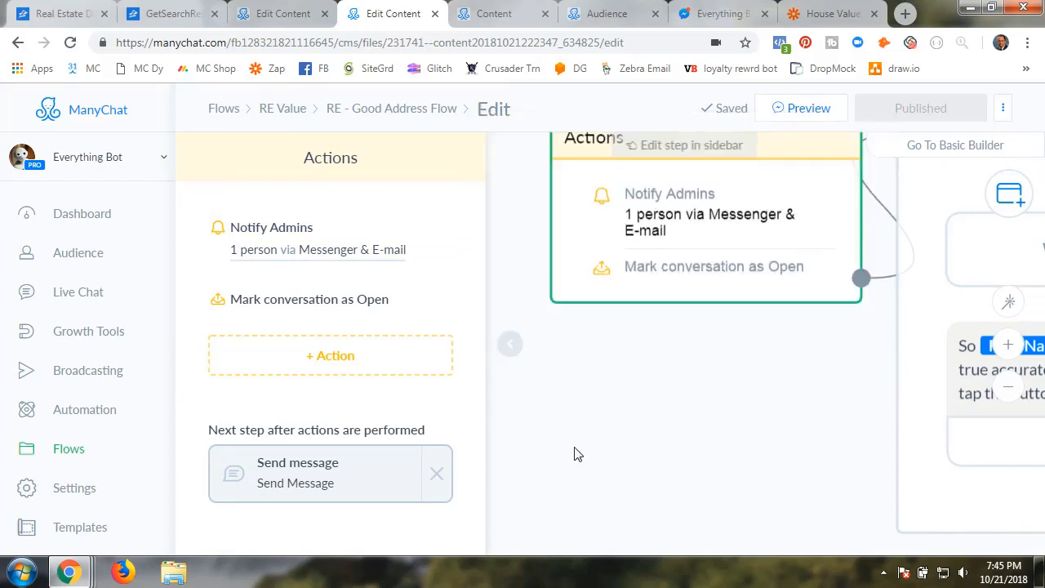
{"action": "left_click", "coordinate": [508, 350]}
Go back to Zapier's step 12, Send Call Me Flow from ManyChat
{"action": "left_click_drag", "start_coordinate": [710, 413], "coordinate": [373, 466]}
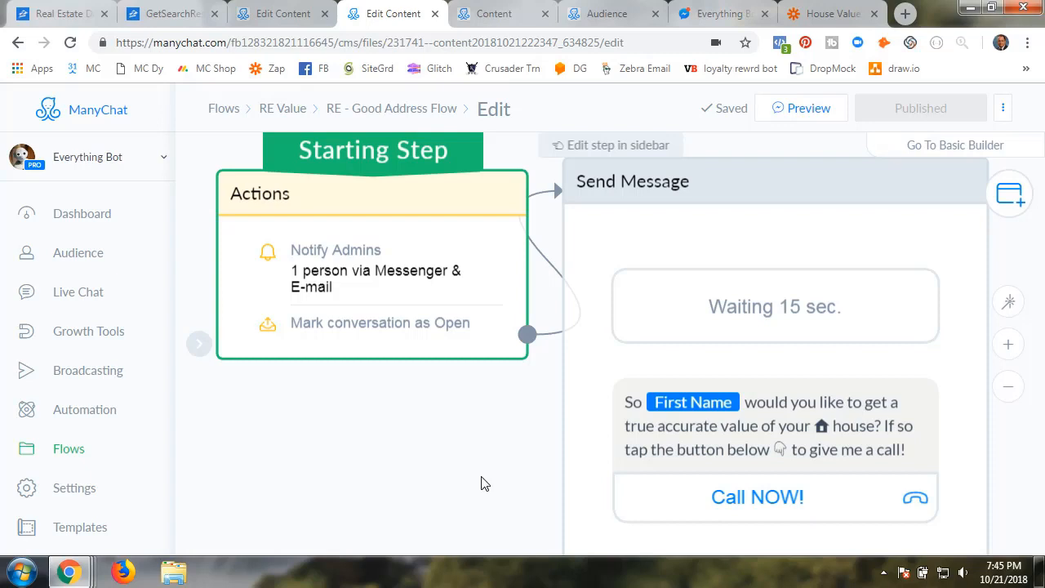
{"action": "scroll", "coordinate": [374, 428], "scroll_direction": "down", "scroll_amount": 2}
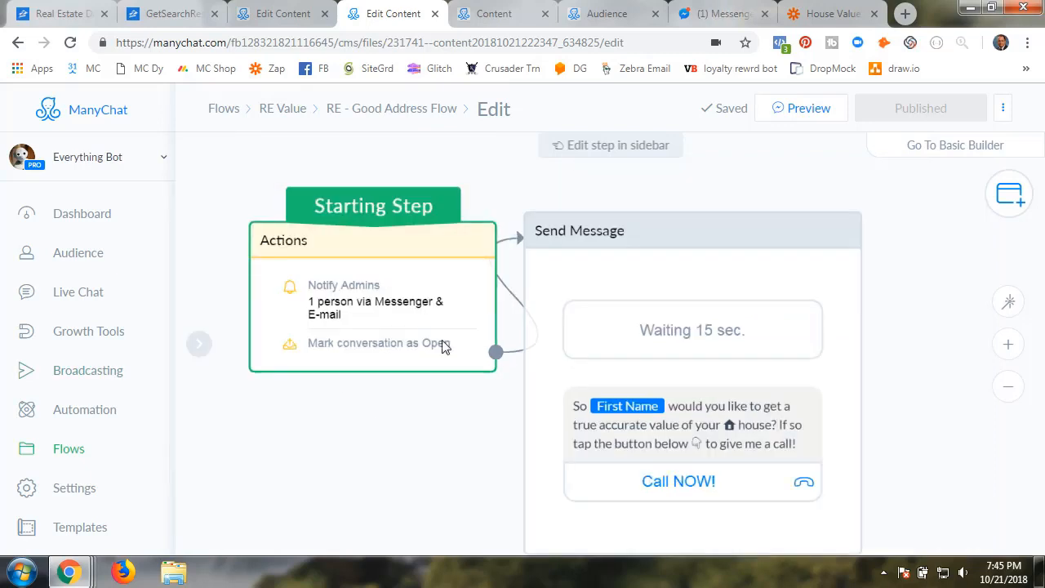
{"action": "left_click", "coordinate": [825, 13]}
{"action": "scroll", "coordinate": [153, 433], "scroll_direction": "down", "scroll_amount": 6}
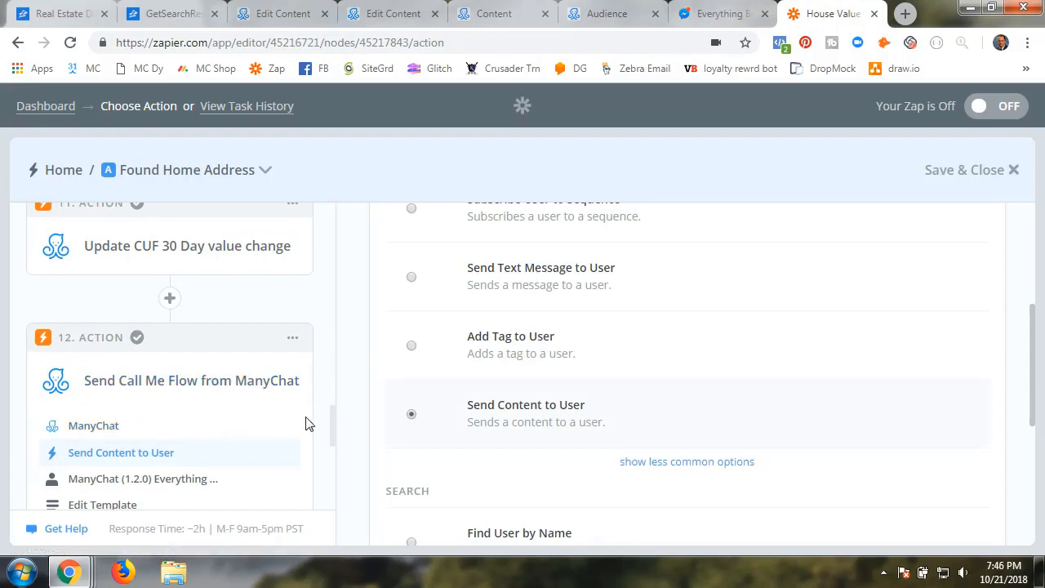
Keep Send Content to User as the action and test the Everything Bot account
{"action": "scroll", "coordinate": [817, 458], "scroll_direction": "down", "scroll_amount": 4}
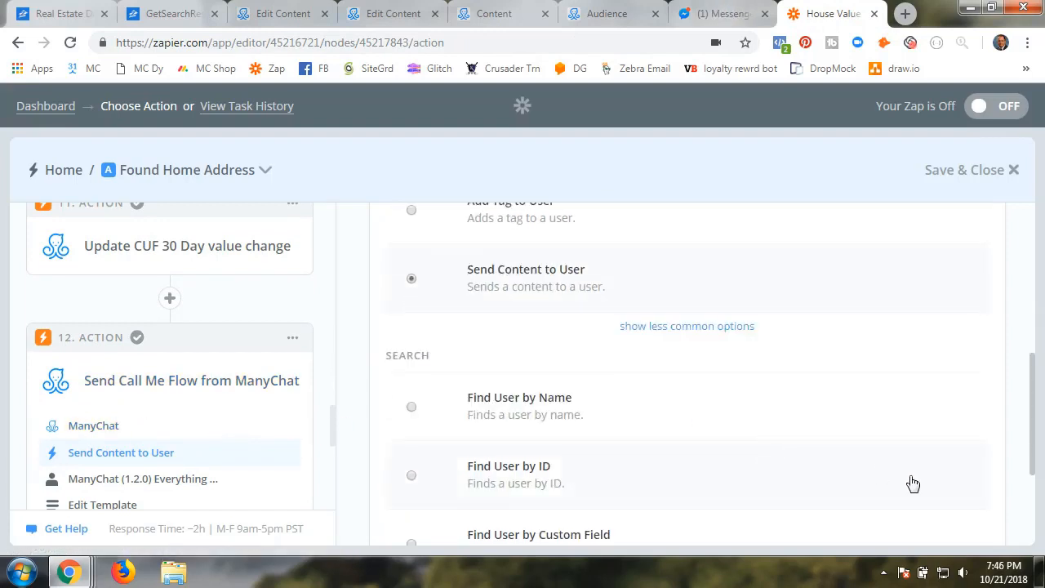
{"action": "left_click", "coordinate": [947, 493]}
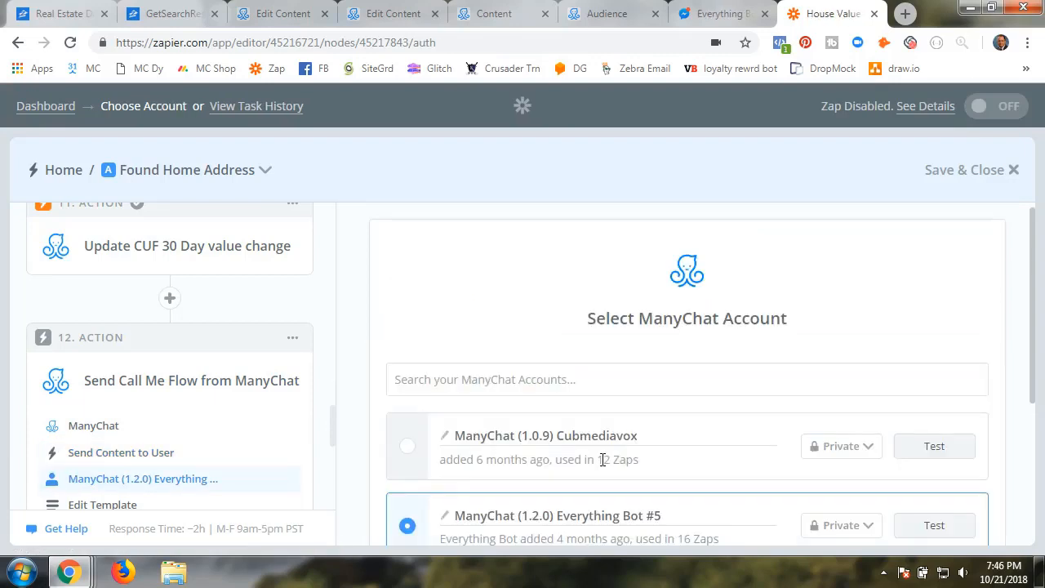
{"action": "scroll", "coordinate": [604, 441], "scroll_direction": "down", "scroll_amount": 2}
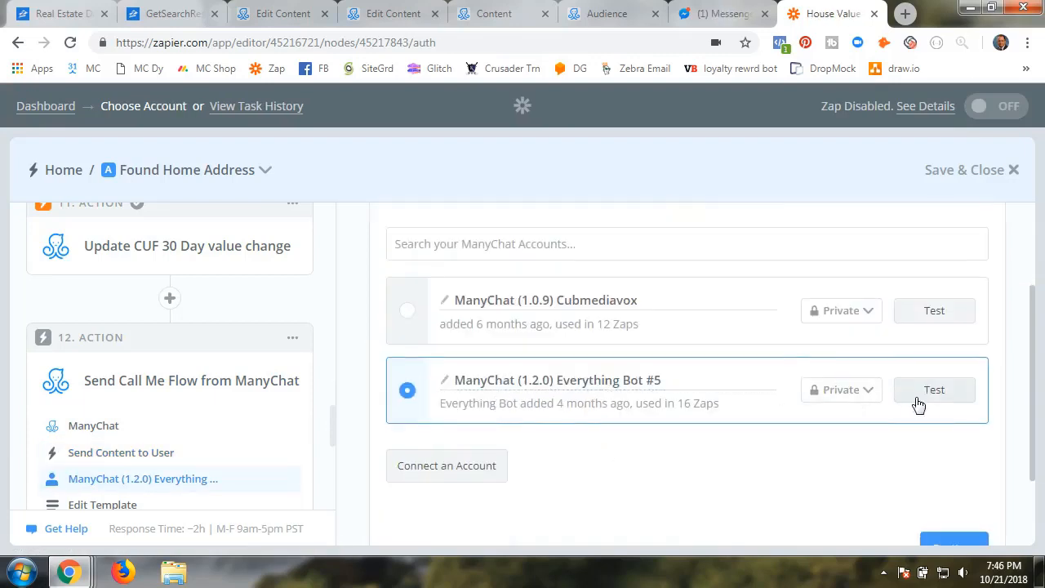
{"action": "left_click", "coordinate": [931, 391]}
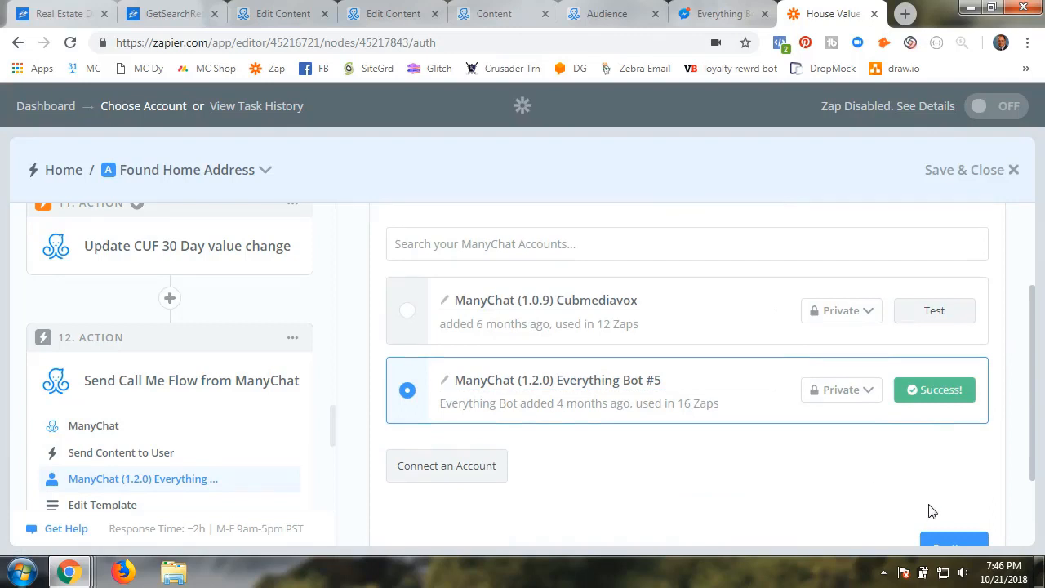
{"action": "left_click", "coordinate": [939, 543]}
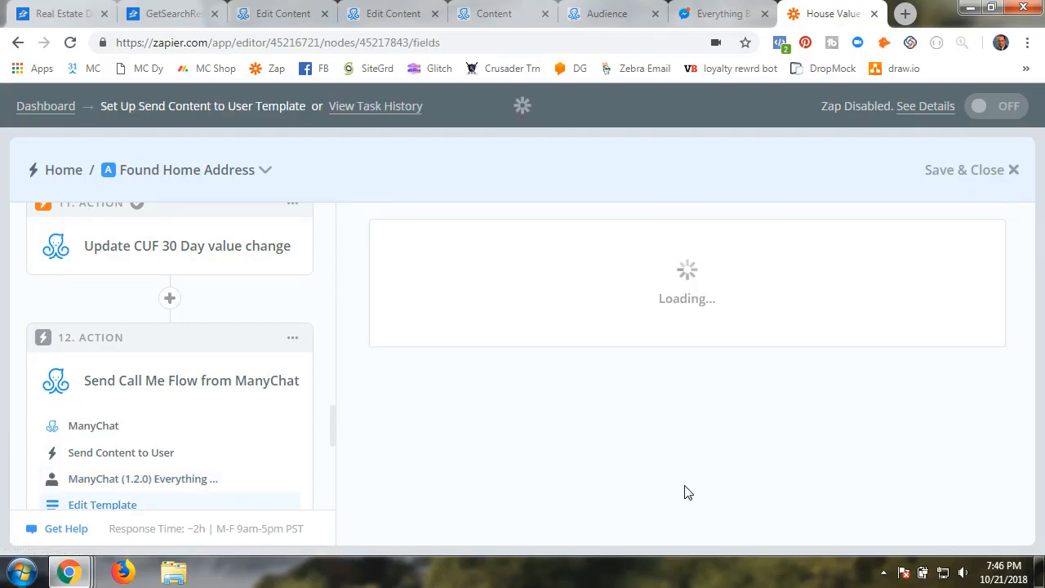
Choose 'RE - Good Address Flow' as the content to send
{"action": "scroll", "coordinate": [634, 466], "scroll_direction": "down", "scroll_amount": 2}
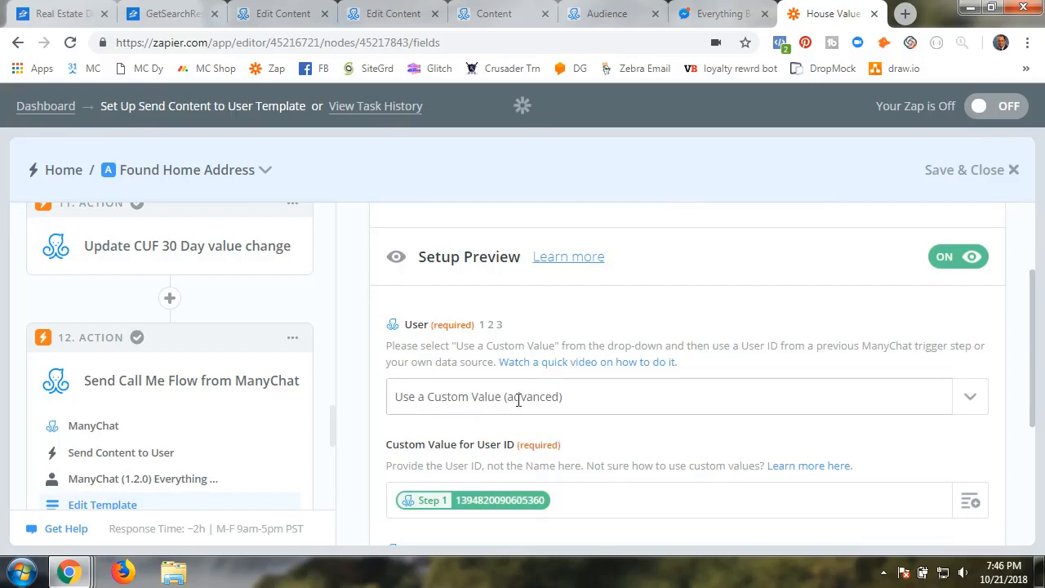
{"action": "scroll", "coordinate": [625, 443], "scroll_direction": "down", "scroll_amount": 2}
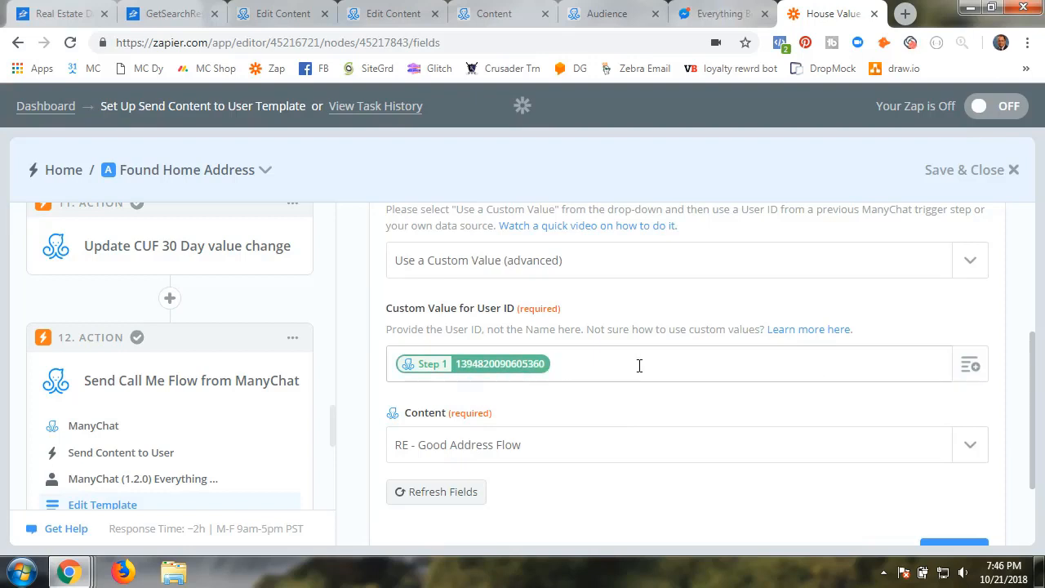
{"action": "scroll", "coordinate": [640, 365], "scroll_direction": "down", "scroll_amount": 2}
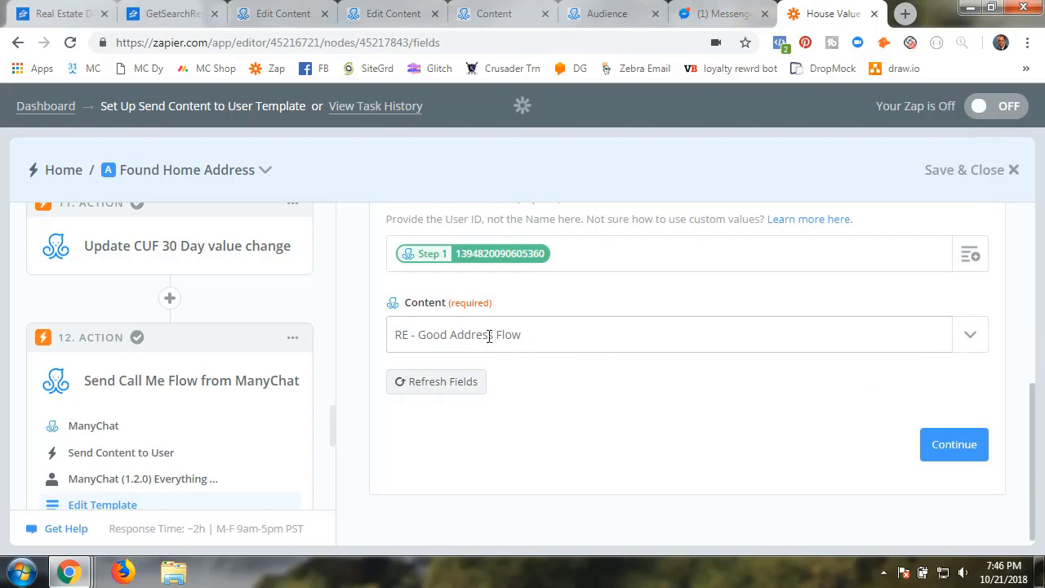
{"action": "left_click", "coordinate": [974, 336]}
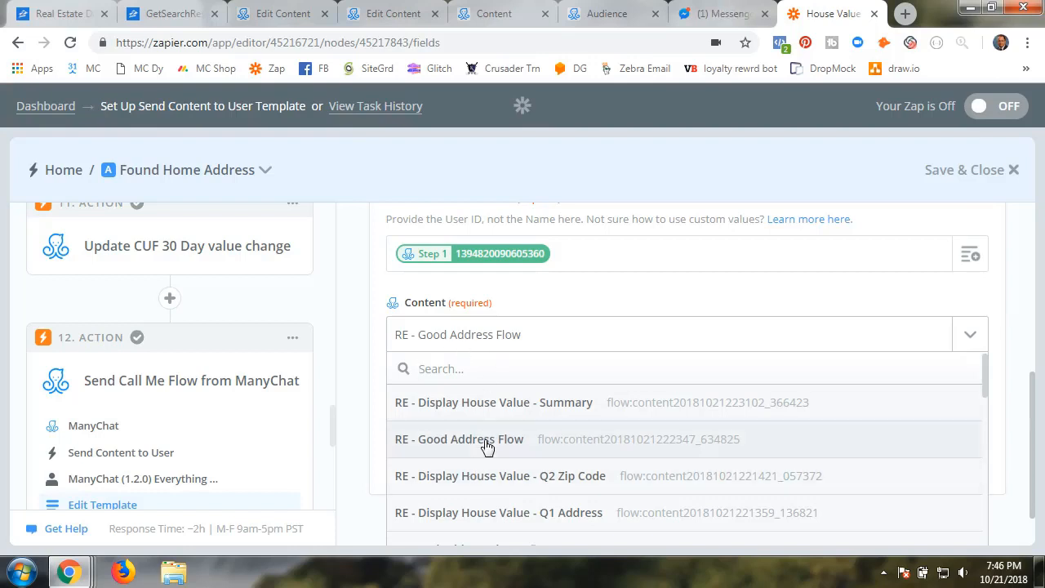
{"action": "left_click", "coordinate": [401, 14]}
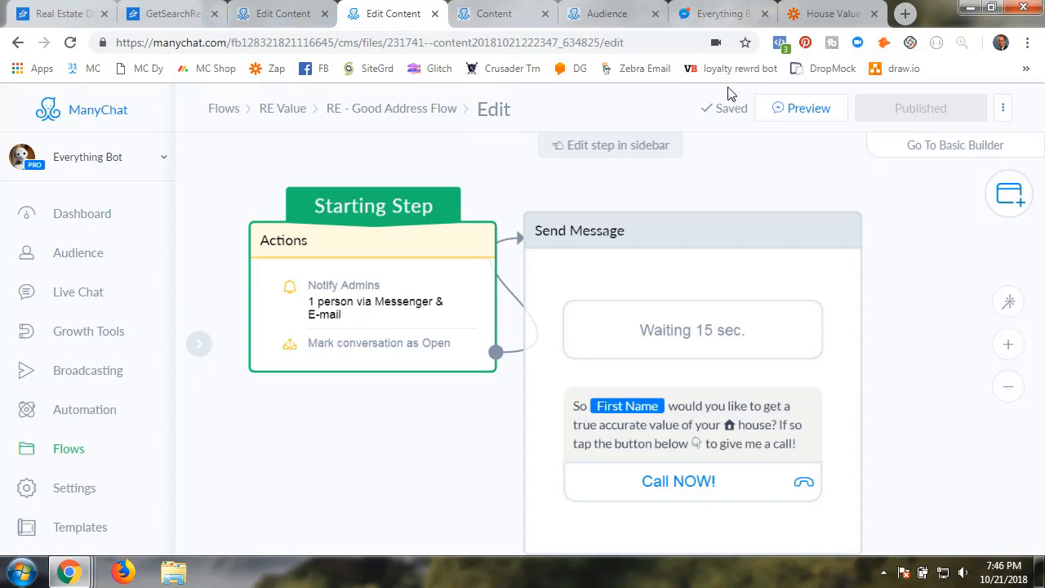
{"action": "left_click", "coordinate": [819, 13]}
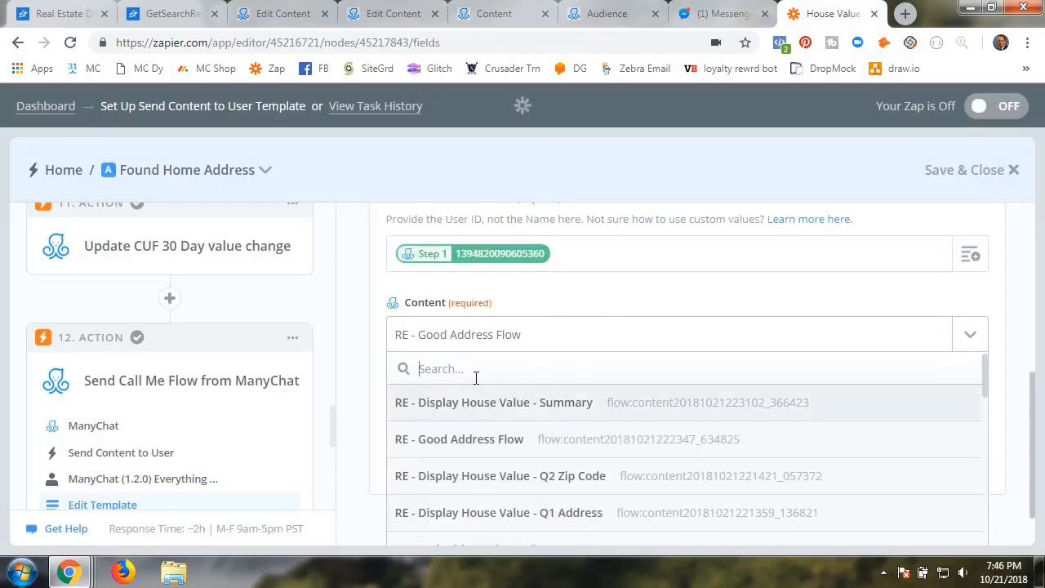
{"action": "left_click", "coordinate": [481, 441]}
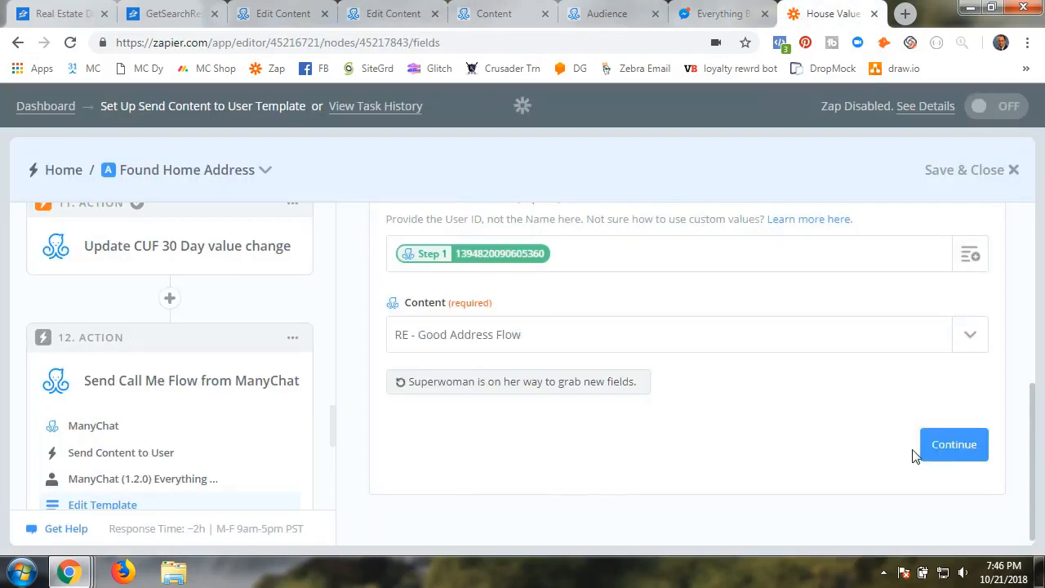
{"action": "left_click", "coordinate": [956, 452]}
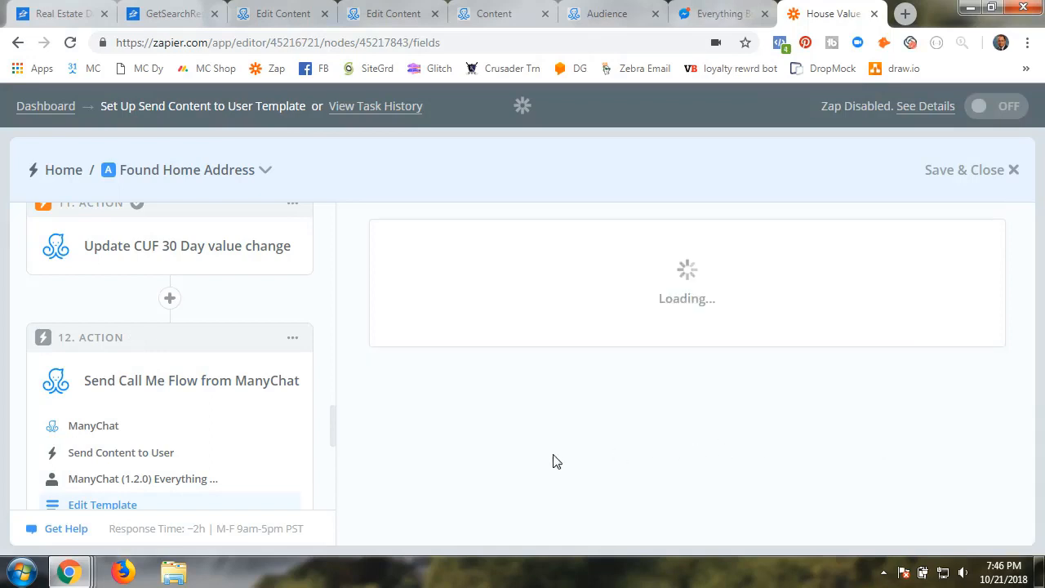
Test the Send Call Me Flow step and finish it
{"action": "scroll", "coordinate": [457, 473], "scroll_direction": "down", "scroll_amount": 4}
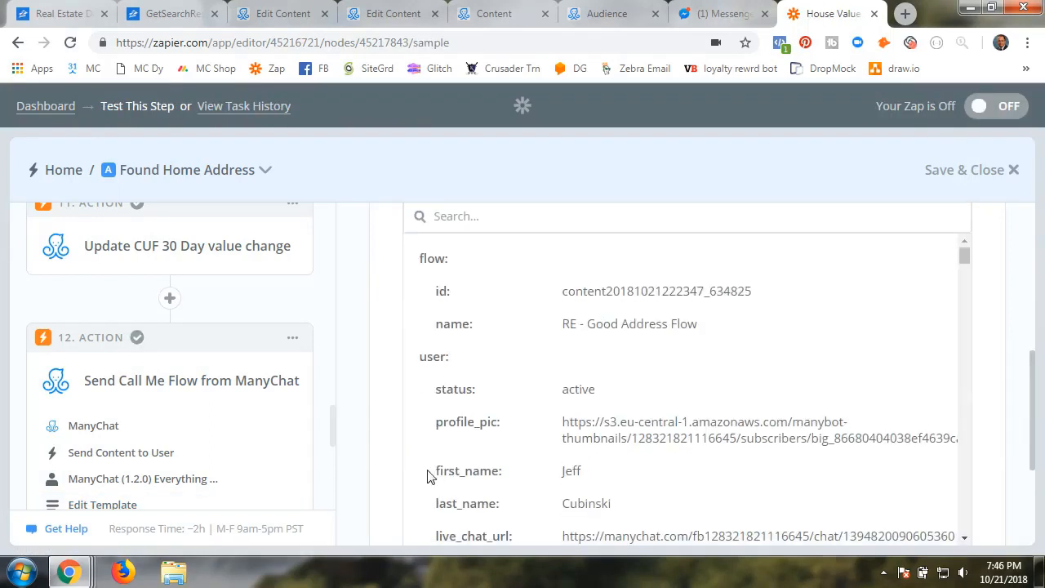
{"action": "scroll", "coordinate": [392, 483], "scroll_direction": "down", "scroll_amount": 3}
{"action": "left_click", "coordinate": [935, 414]}
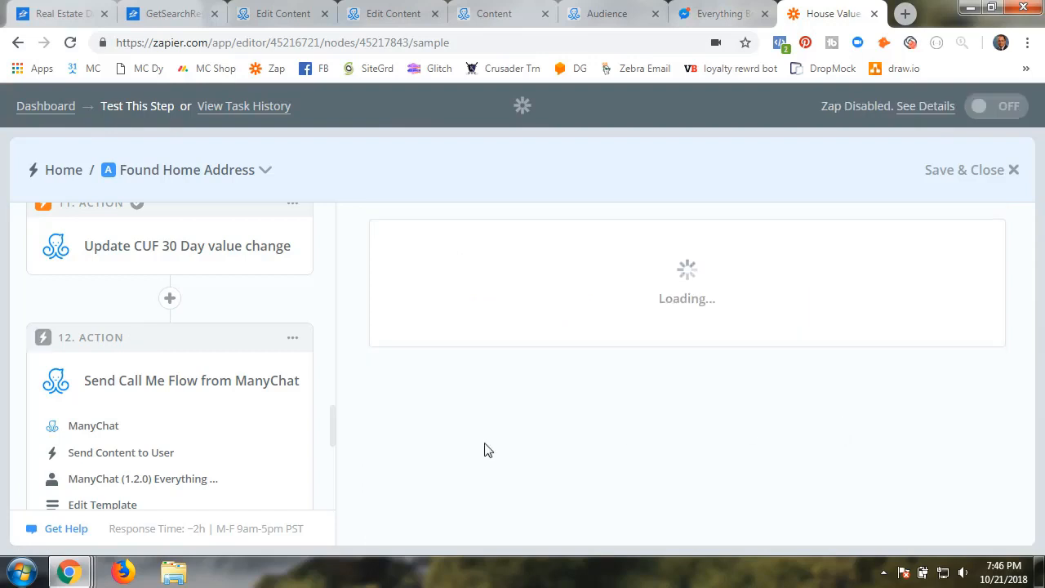
{"action": "scroll", "coordinate": [241, 448], "scroll_direction": "down", "scroll_amount": 5}
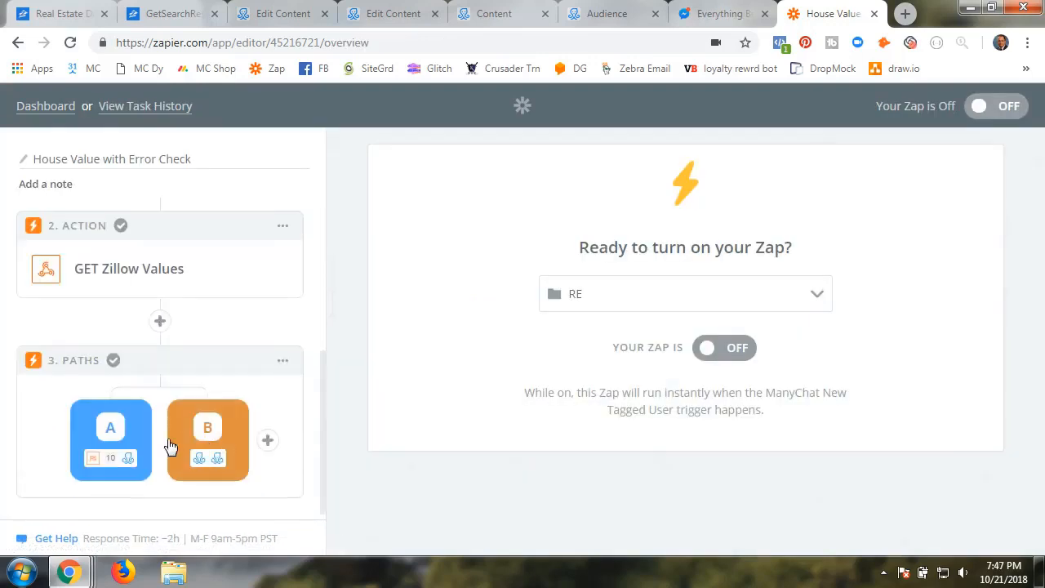
Open path A's settings to reach the Add Completed Home Value Tag step
{"action": "left_click", "coordinate": [112, 456]}
{"action": "scroll", "coordinate": [251, 411], "scroll_direction": "down", "scroll_amount": 15}
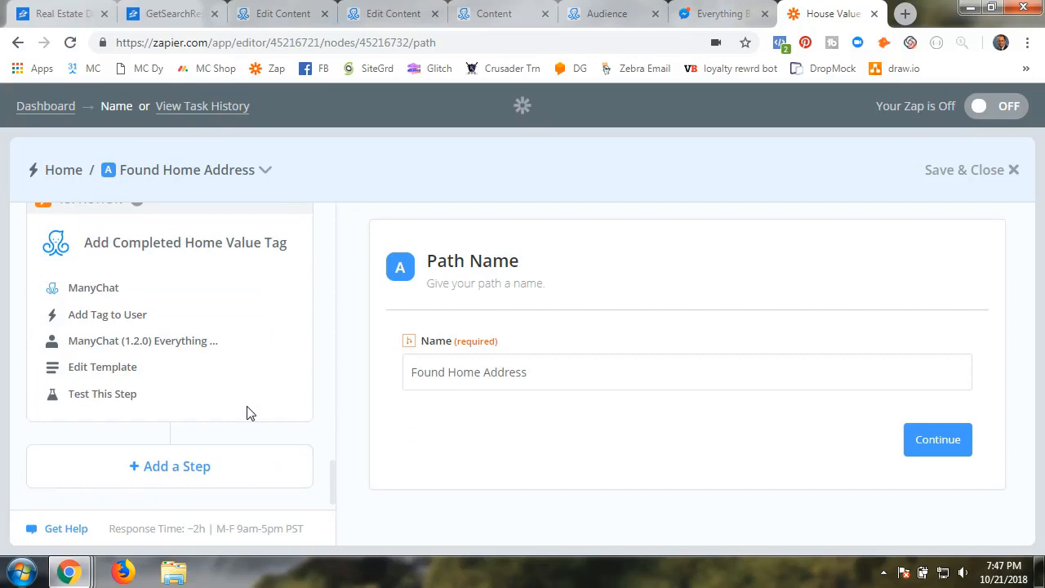
{"action": "scroll", "coordinate": [248, 413], "scroll_direction": "up", "scroll_amount": 3}
{"action": "scroll", "coordinate": [248, 415], "scroll_direction": "down", "scroll_amount": 3}
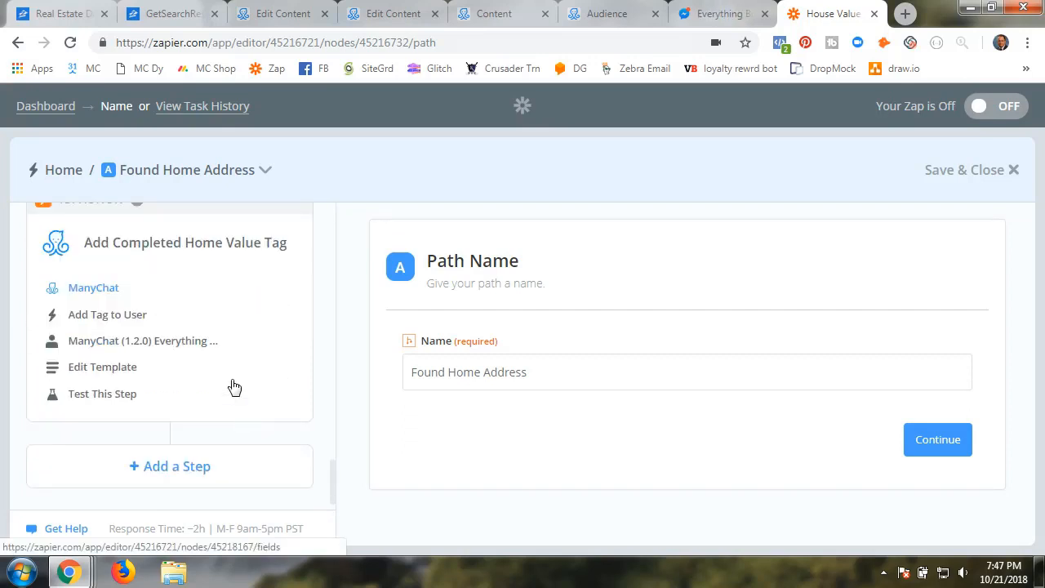
Set the step to ManyChat Add Tag to User using the tested Everything Bot #5 account
{"action": "left_click", "coordinate": [94, 291]}
{"action": "left_click", "coordinate": [408, 460]}
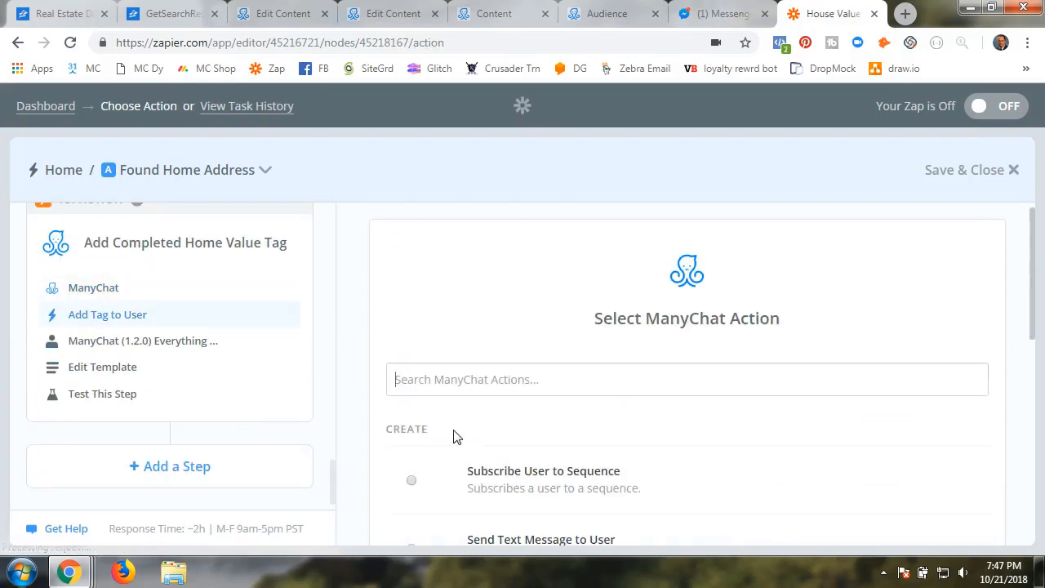
{"action": "scroll", "coordinate": [457, 436], "scroll_direction": "down", "scroll_amount": 3}
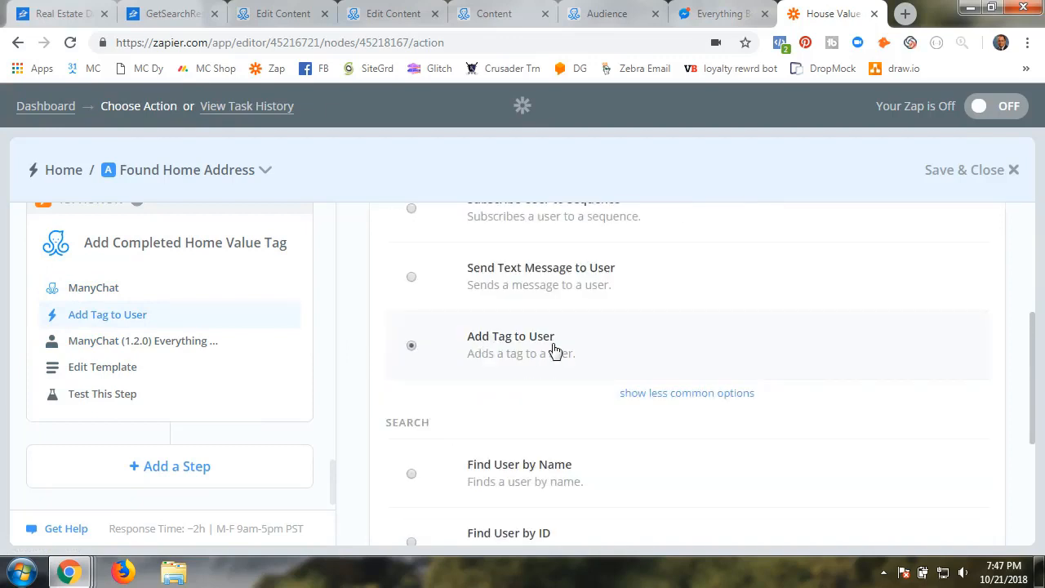
{"action": "scroll", "coordinate": [735, 433], "scroll_direction": "down", "scroll_amount": 3}
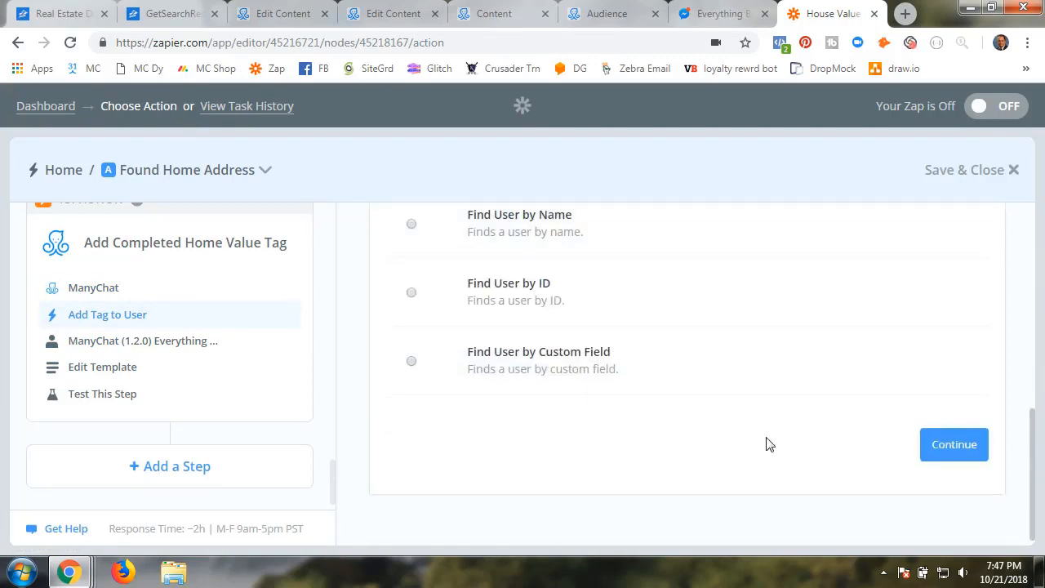
{"action": "left_click", "coordinate": [952, 450]}
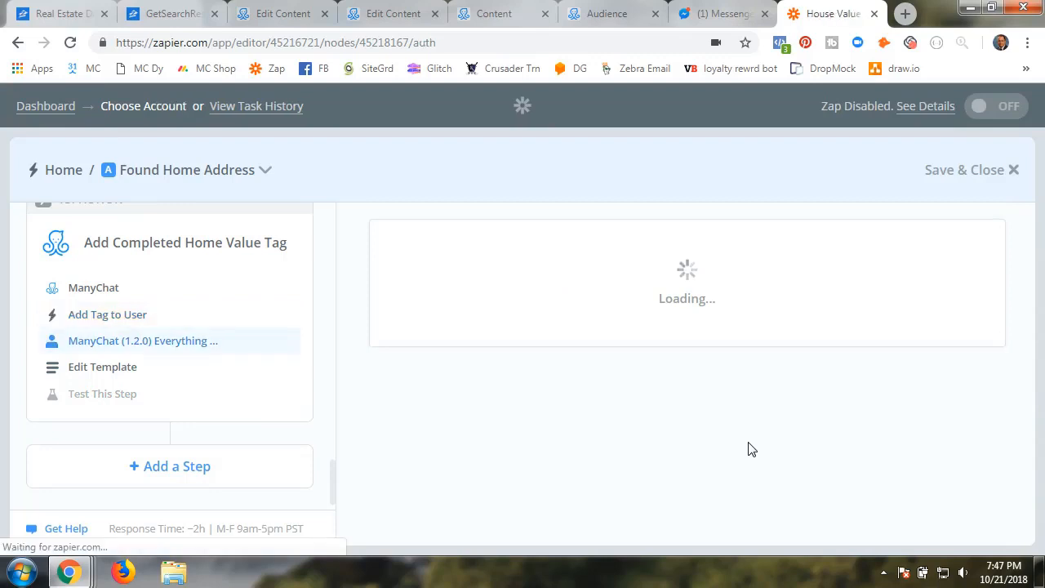
{"action": "scroll", "coordinate": [751, 450], "scroll_direction": "down", "scroll_amount": 2}
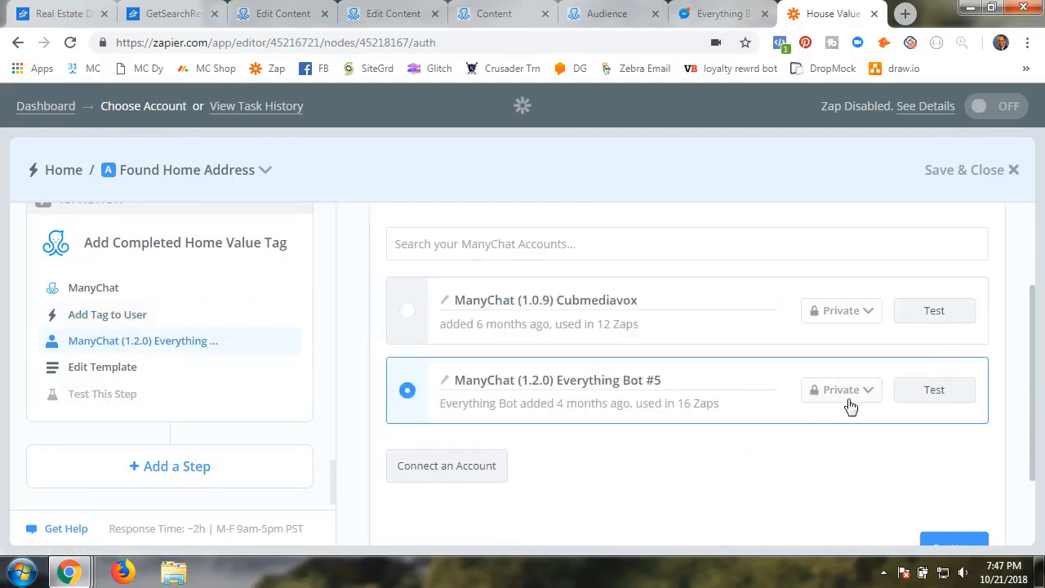
{"action": "left_click", "coordinate": [931, 392]}
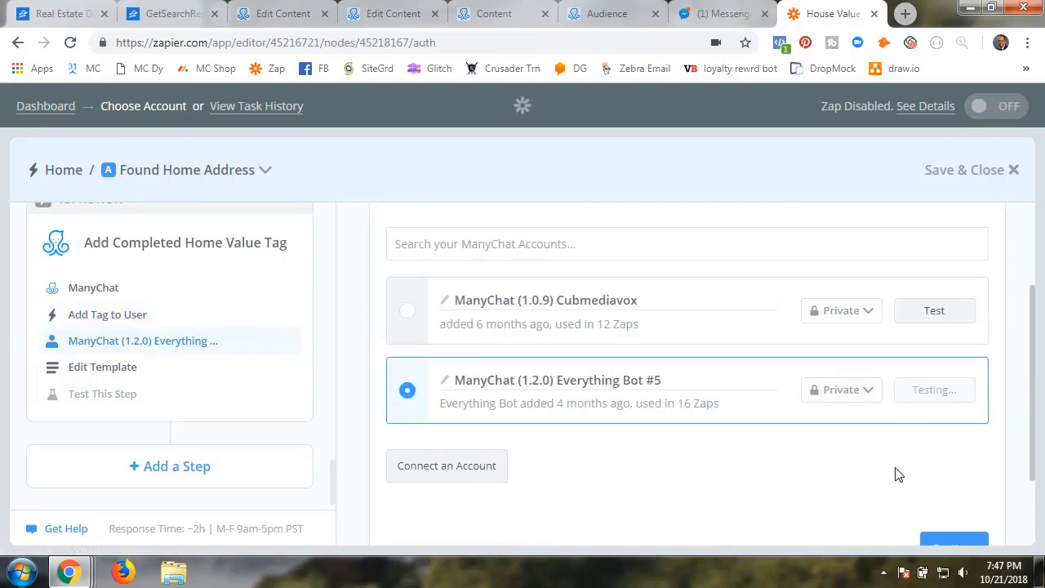
{"action": "left_click", "coordinate": [948, 542]}
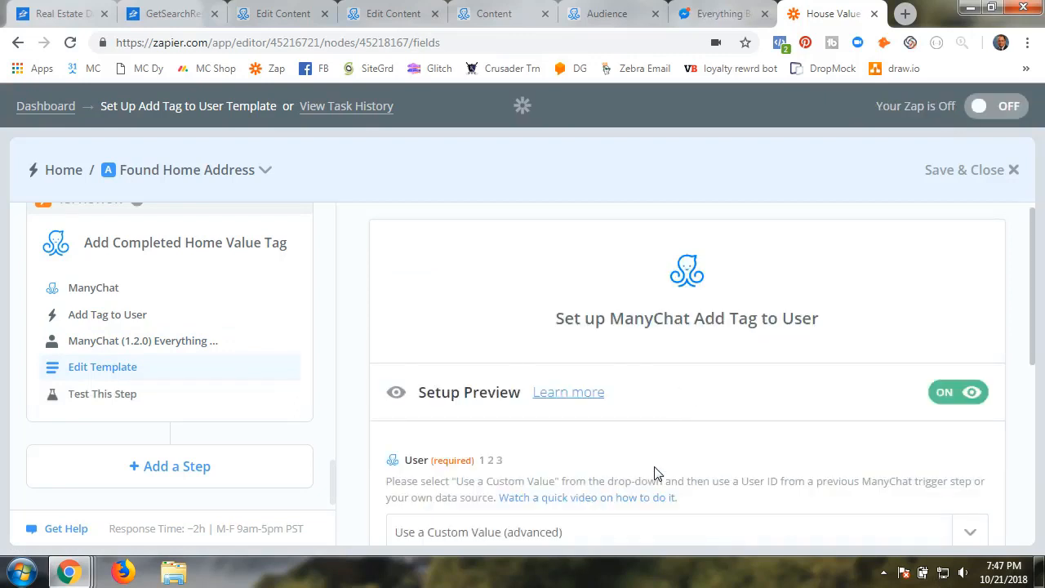
Apply tag Z_Completed_House_Value, test the step and finish it
{"action": "scroll", "coordinate": [654, 473], "scroll_direction": "down", "scroll_amount": 3}
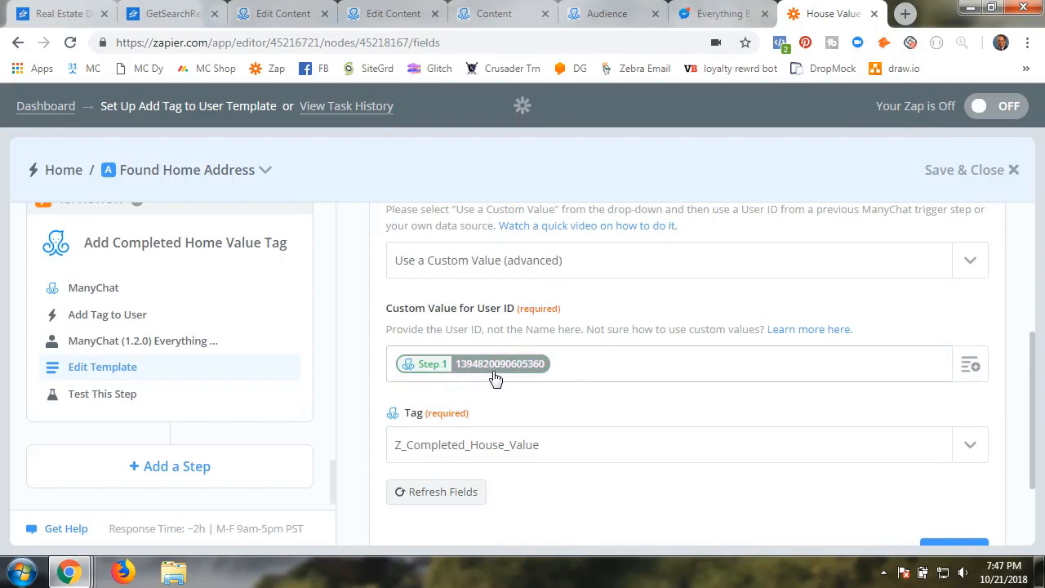
{"action": "scroll", "coordinate": [642, 500], "scroll_direction": "down", "scroll_amount": 2}
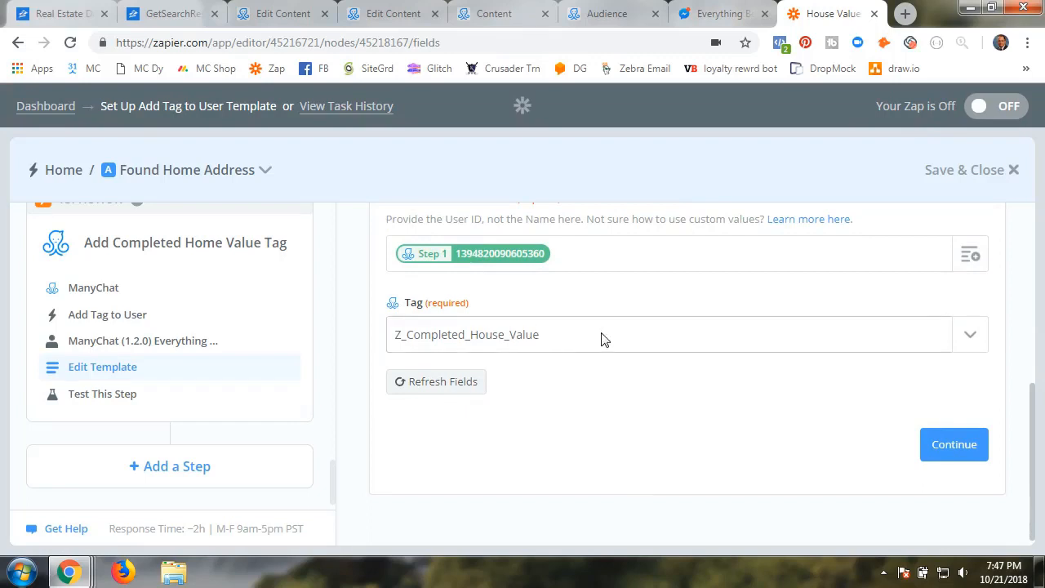
{"action": "left_click", "coordinate": [978, 335]}
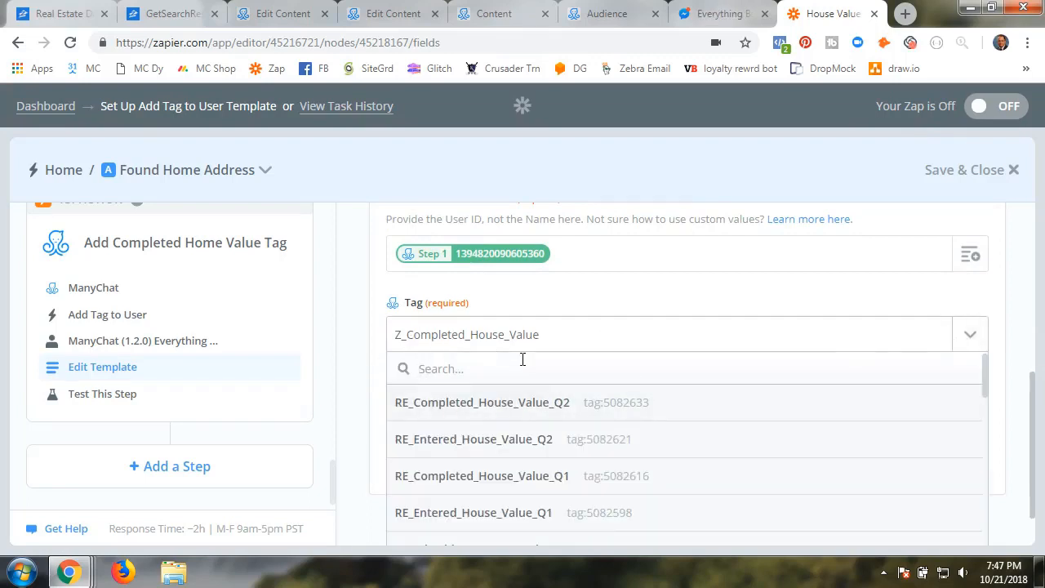
{"action": "scroll", "coordinate": [501, 480], "scroll_direction": "down", "scroll_amount": 2}
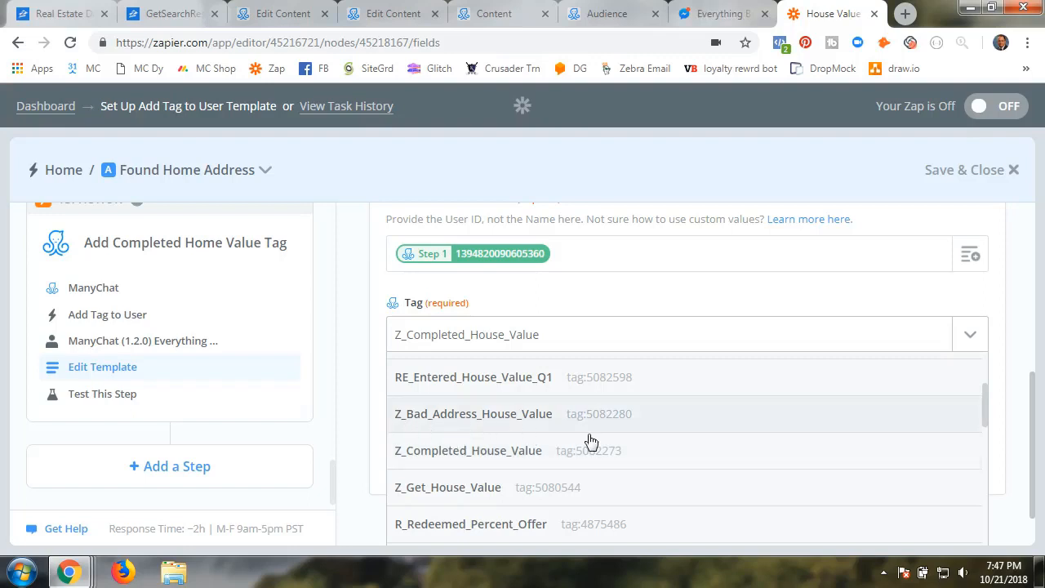
{"action": "left_click", "coordinate": [458, 460]}
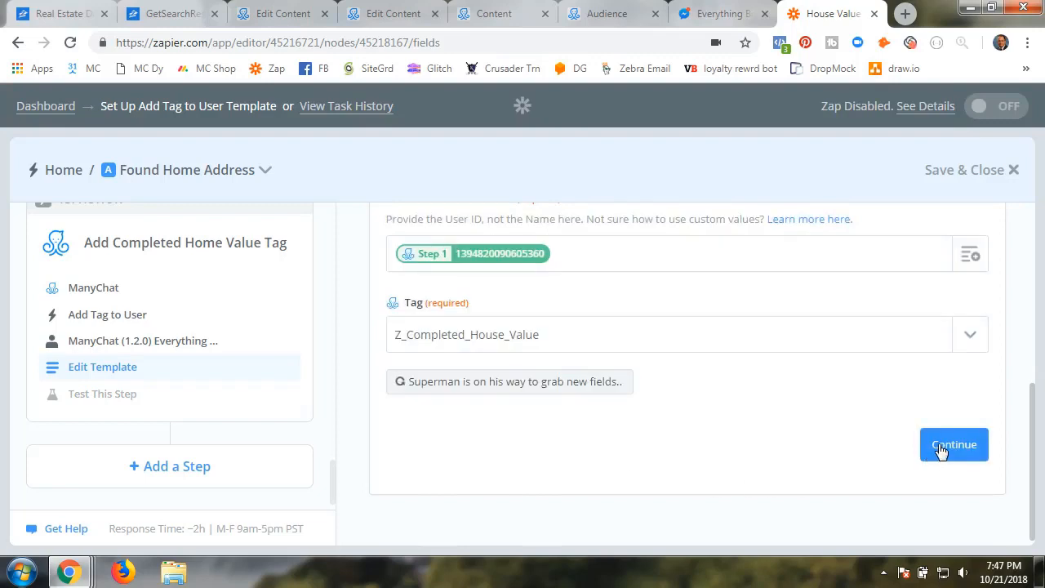
{"action": "left_click", "coordinate": [942, 450]}
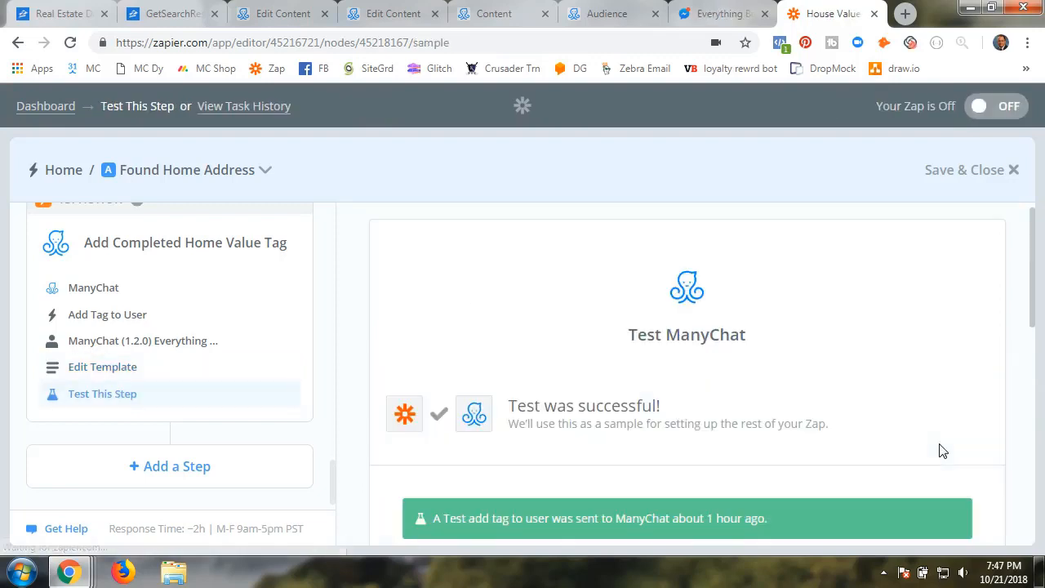
{"action": "scroll", "coordinate": [397, 507], "scroll_direction": "down", "scroll_amount": 3}
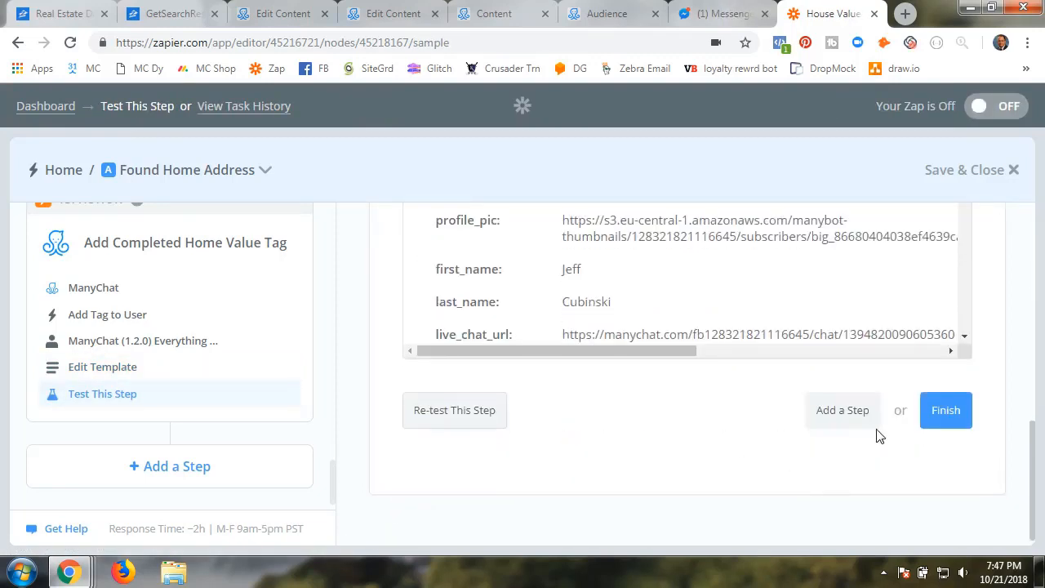
{"action": "left_click", "coordinate": [944, 412]}
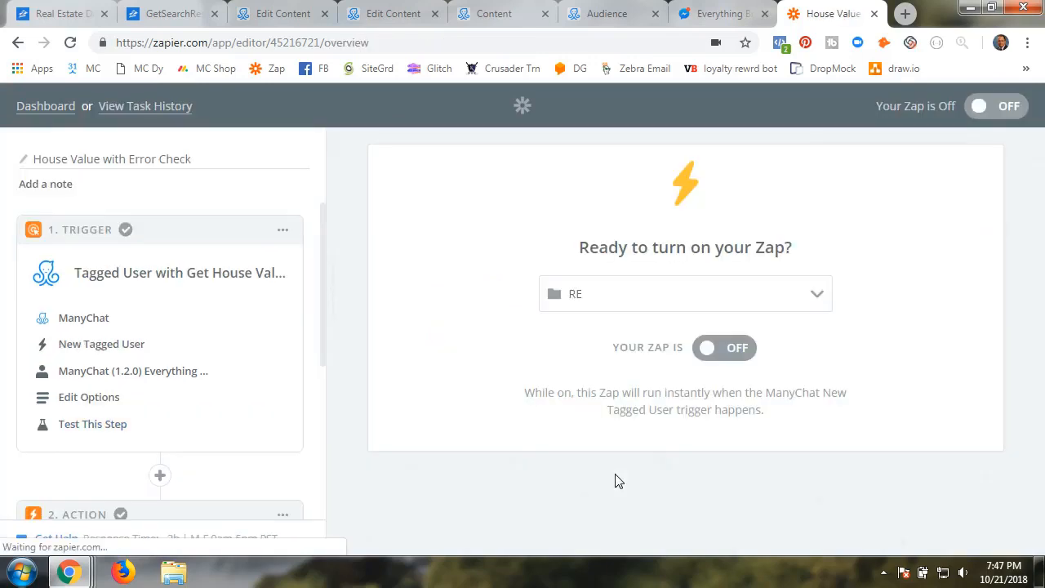
Look over path A, Found Home Address, and return to the paths overview
{"action": "scroll", "coordinate": [147, 483], "scroll_direction": "down", "scroll_amount": 3}
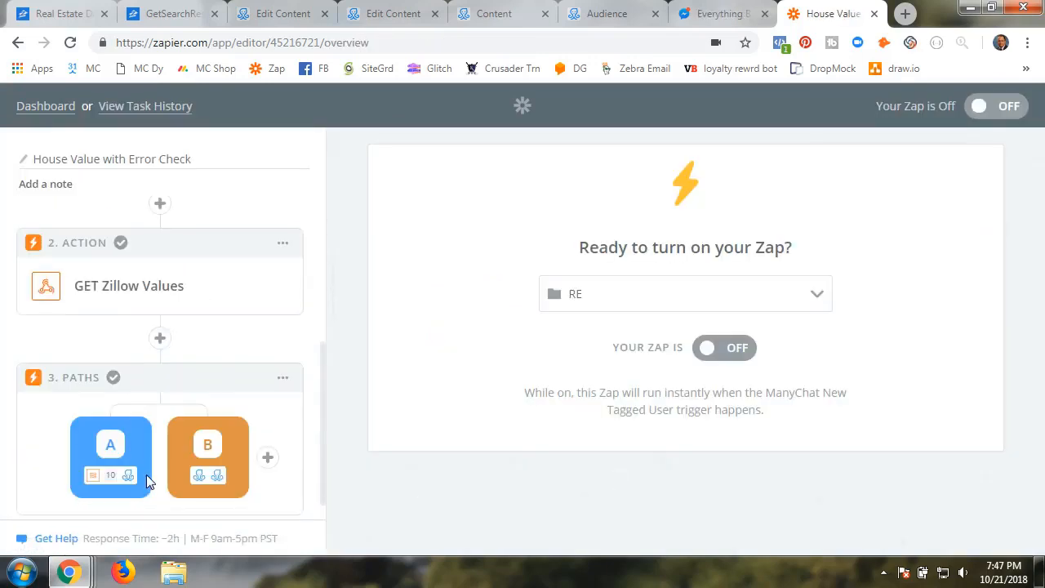
{"action": "left_click", "coordinate": [104, 457]}
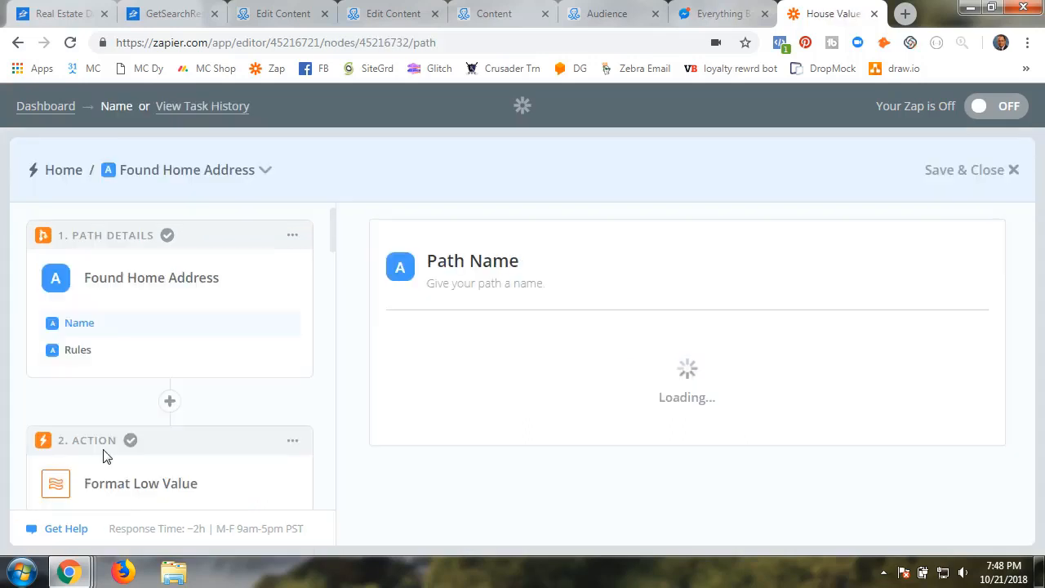
{"action": "scroll", "coordinate": [150, 434], "scroll_direction": "down", "scroll_amount": 15}
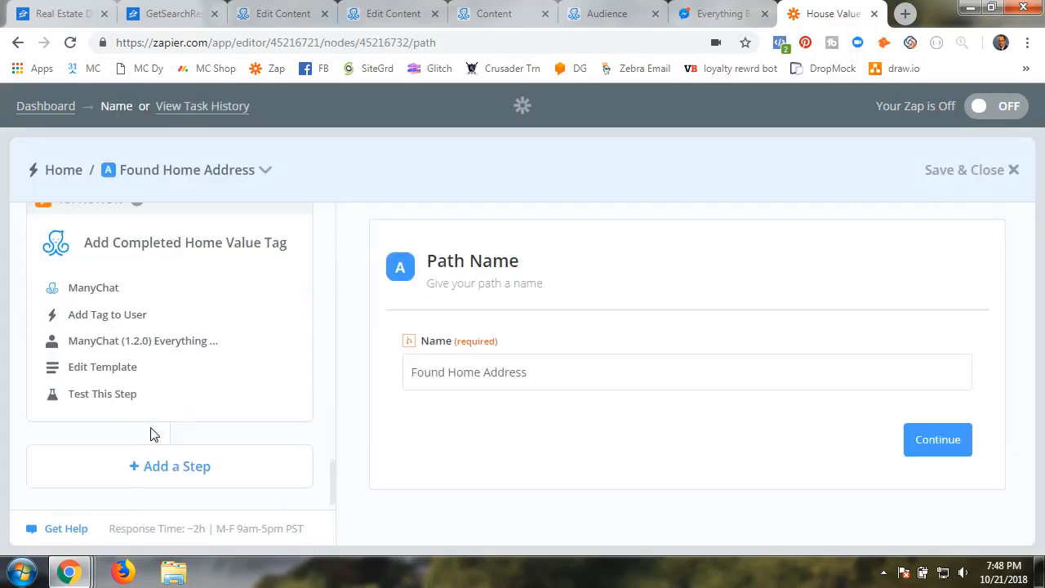
{"action": "scroll", "coordinate": [150, 433], "scroll_direction": "up", "scroll_amount": 15}
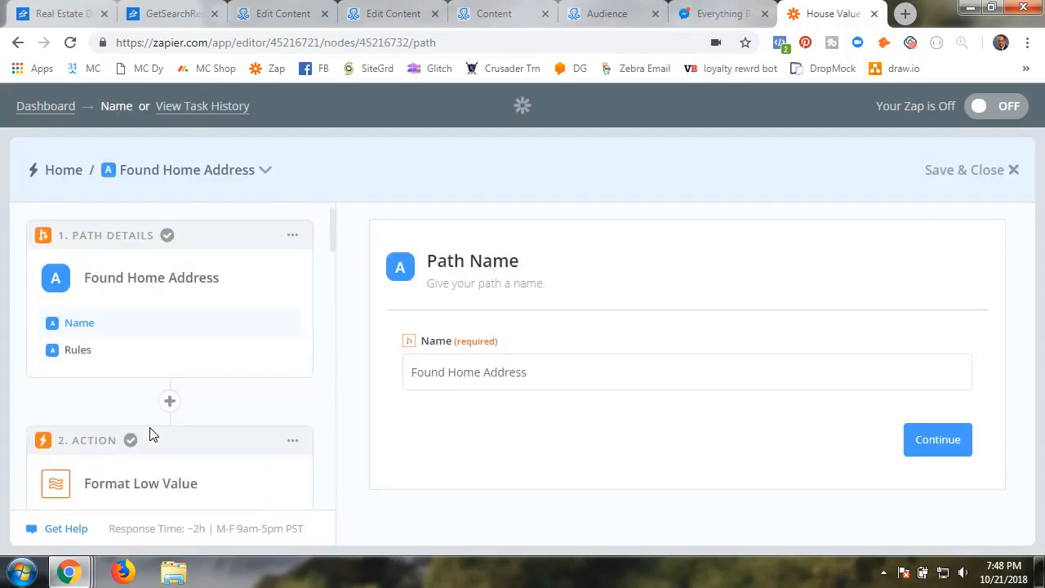
{"action": "left_click", "coordinate": [956, 174]}
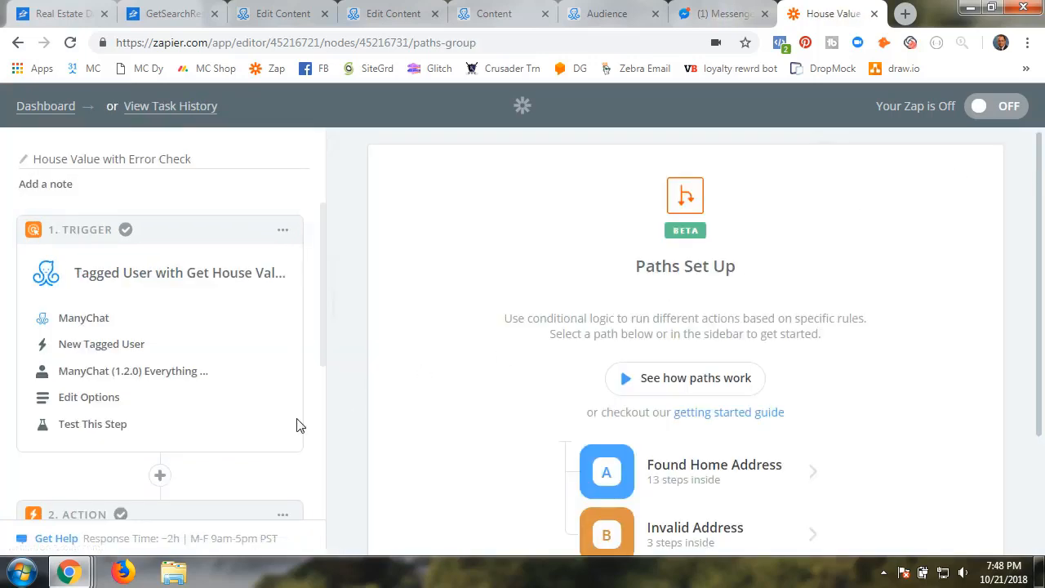
Set path B's Invalid Address rule to GET Zillow Values Message Code (Number) Greater than 0
{"action": "scroll", "coordinate": [135, 476], "scroll_direction": "down", "scroll_amount": 3}
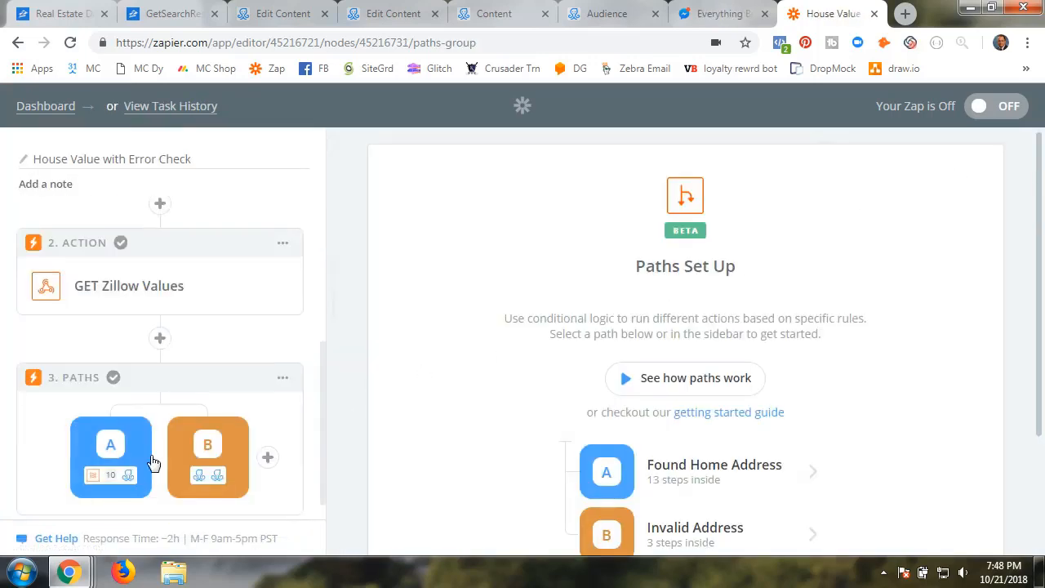
{"action": "left_click", "coordinate": [211, 454]}
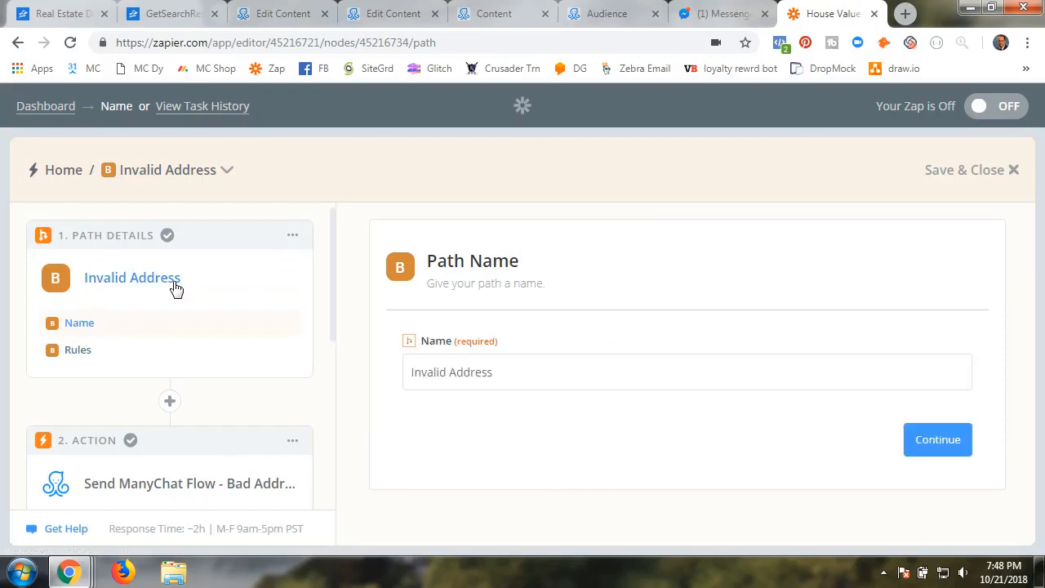
{"action": "left_click", "coordinate": [76, 350]}
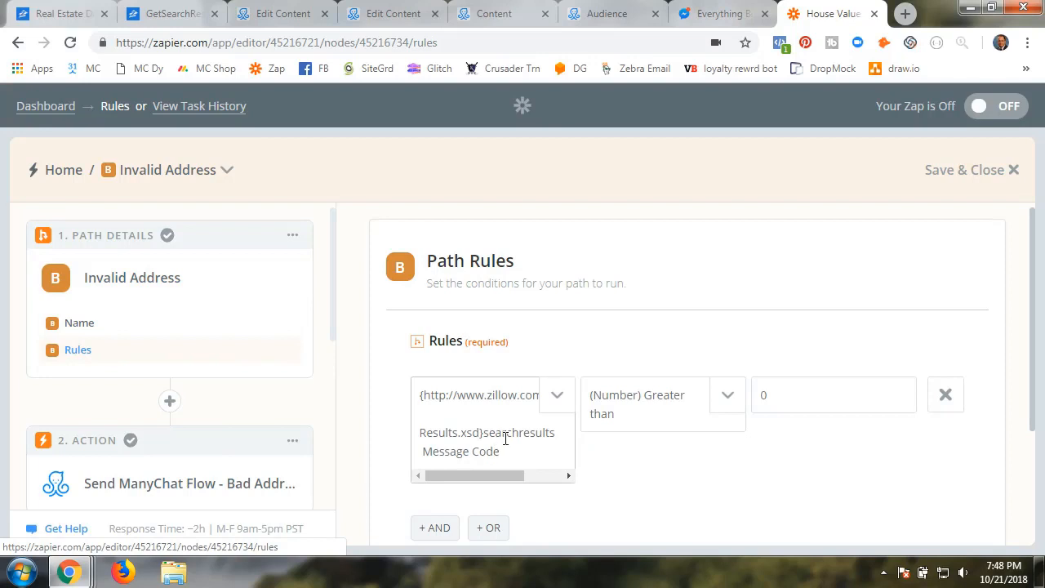
{"action": "left_click", "coordinate": [560, 398]}
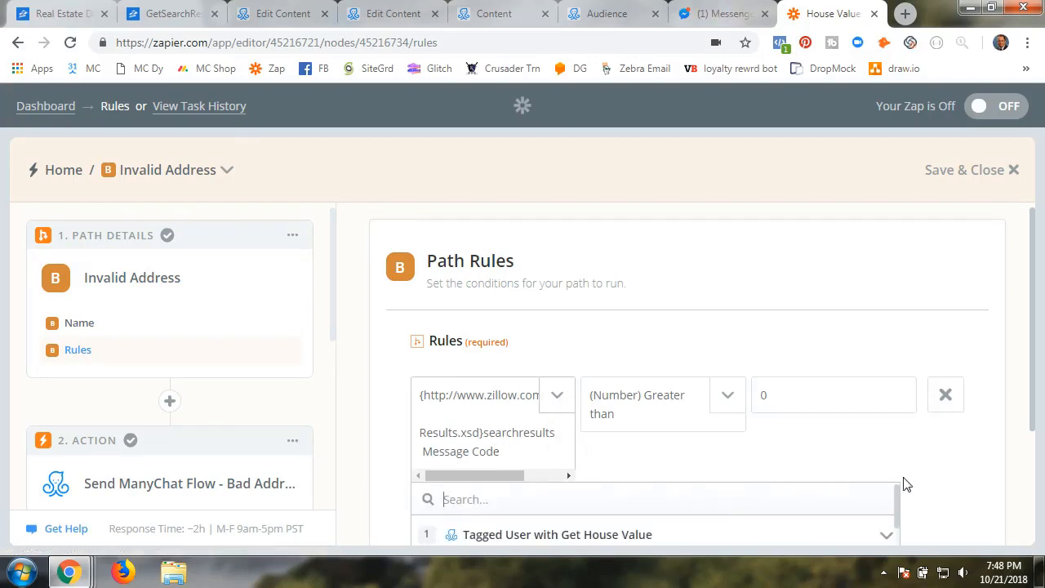
{"action": "scroll", "coordinate": [1003, 455], "scroll_direction": "down", "scroll_amount": 2}
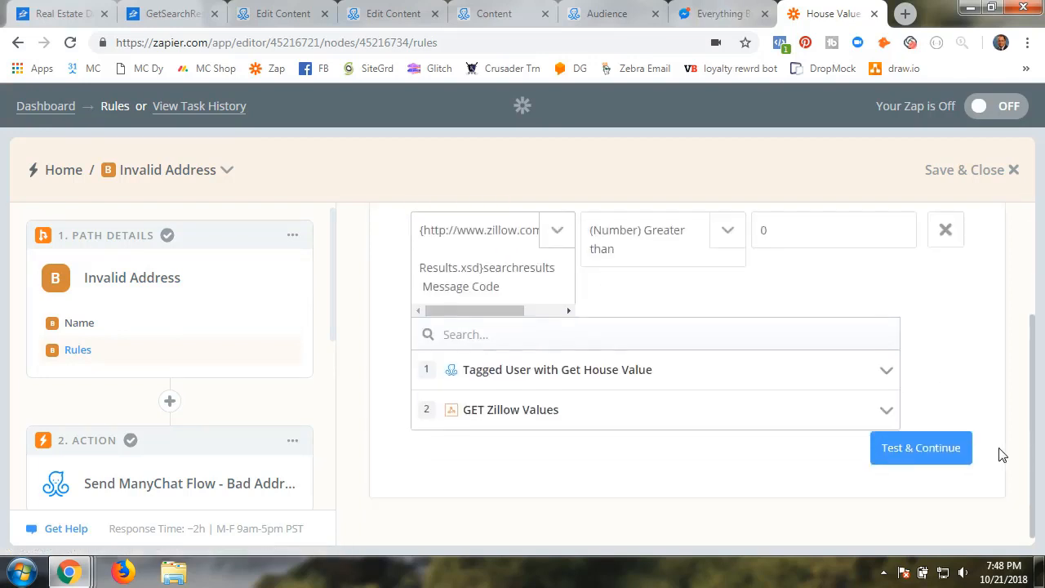
{"action": "left_click", "coordinate": [504, 409]}
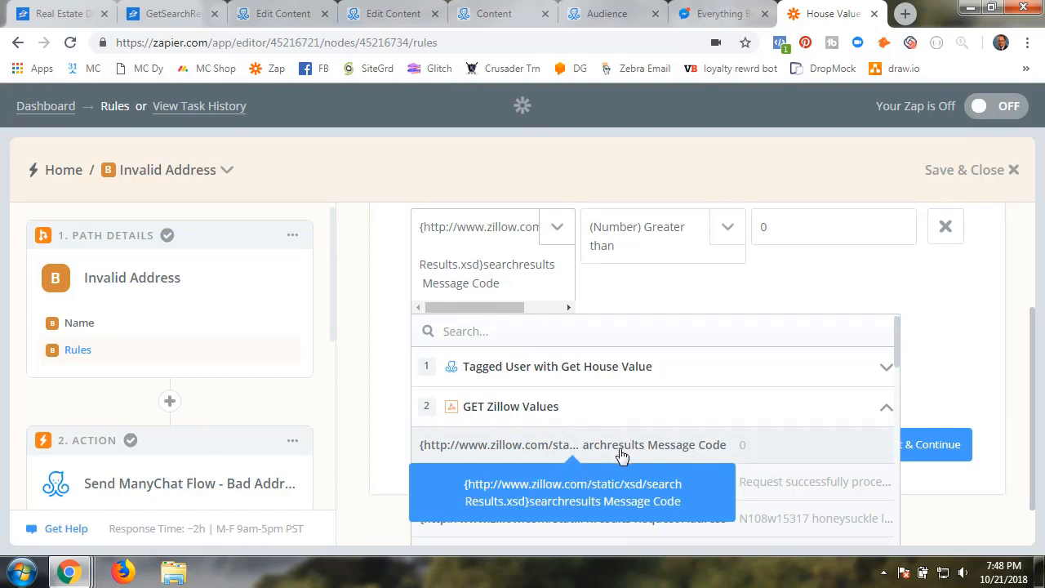
{"action": "left_click", "coordinate": [609, 301]}
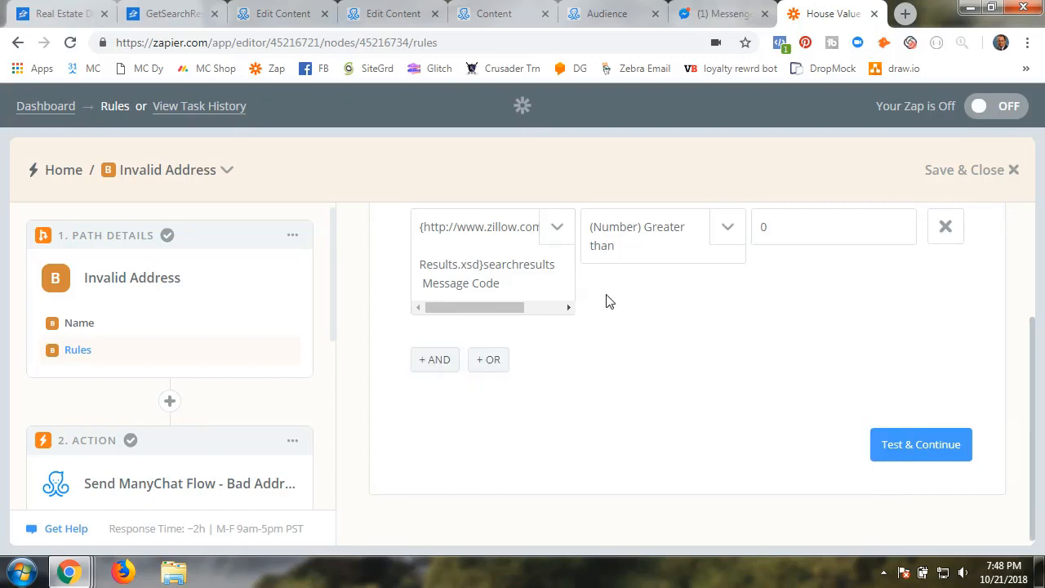
{"action": "scroll", "coordinate": [627, 344], "scroll_direction": "up", "scroll_amount": 2}
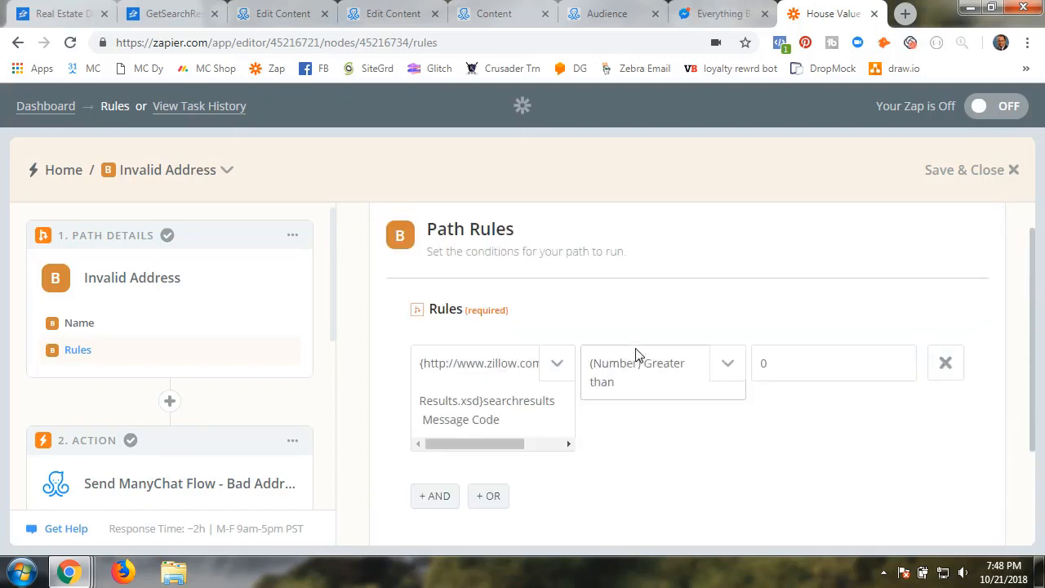
{"action": "left_click", "coordinate": [727, 373]}
{"action": "scroll", "coordinate": [759, 419], "scroll_direction": "down", "scroll_amount": 5}
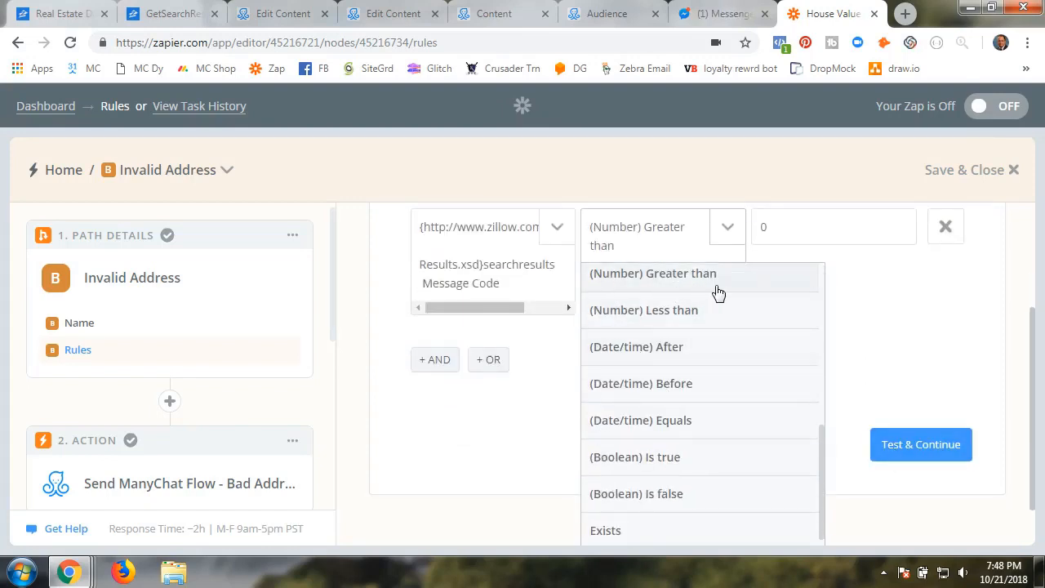
{"action": "left_click", "coordinate": [912, 376]}
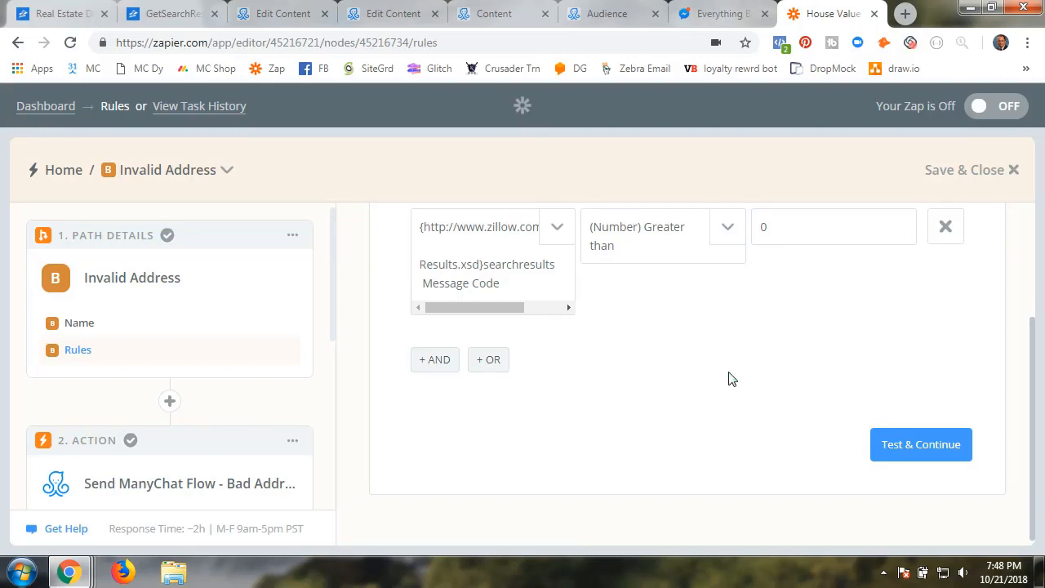
Test path B's rule against sample data and continue to its actions
{"action": "left_click", "coordinate": [907, 453]}
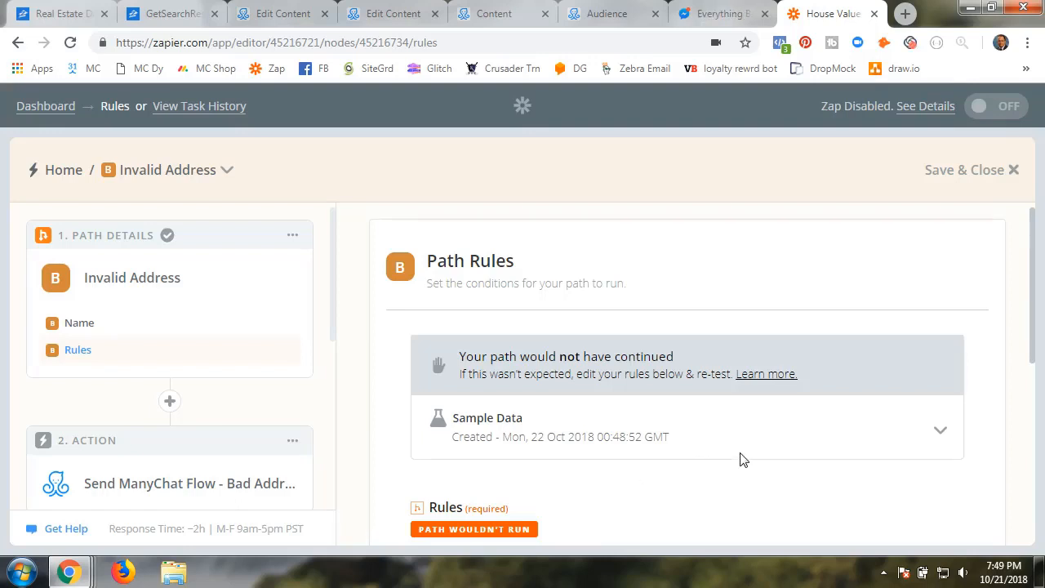
{"action": "scroll", "coordinate": [743, 460], "scroll_direction": "down", "scroll_amount": 2}
{"action": "scroll", "coordinate": [739, 460], "scroll_direction": "down", "scroll_amount": 3}
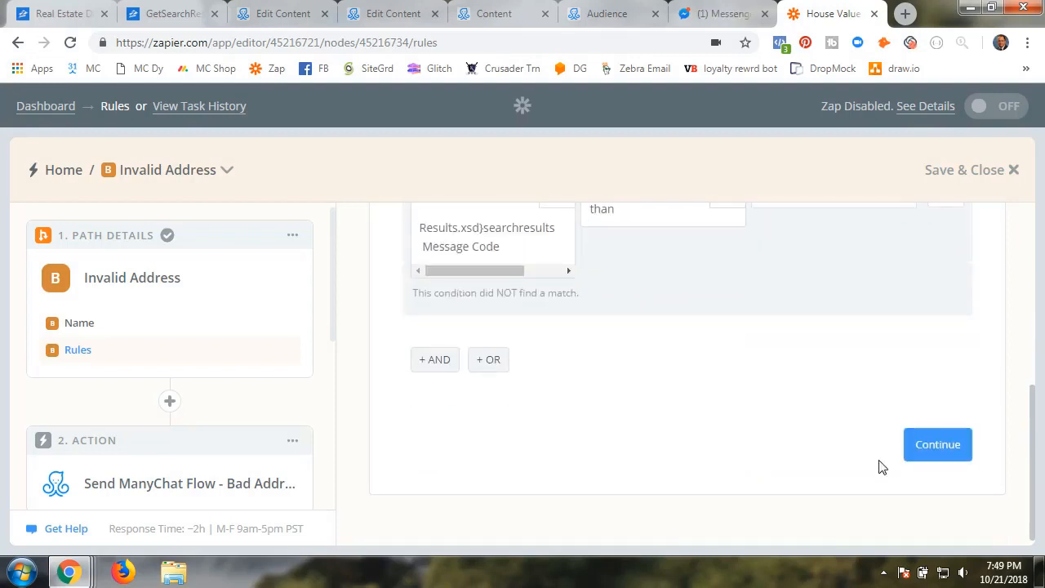
{"action": "left_click", "coordinate": [937, 452]}
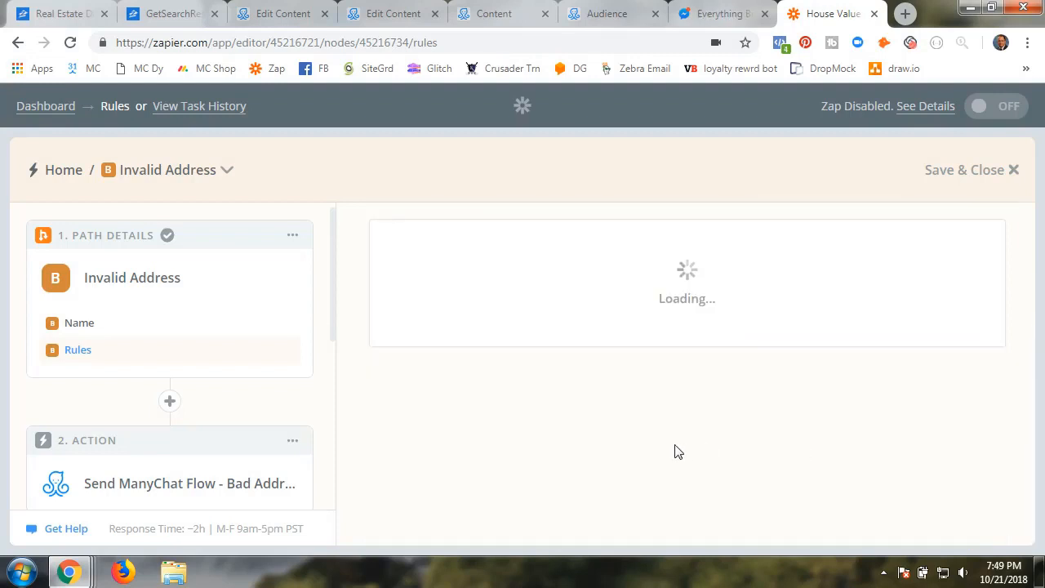
Pick ManyChat with Send Content to User for the Send ManyChat Flow - Bad Address step
{"action": "scroll", "coordinate": [229, 448], "scroll_direction": "down", "scroll_amount": 3}
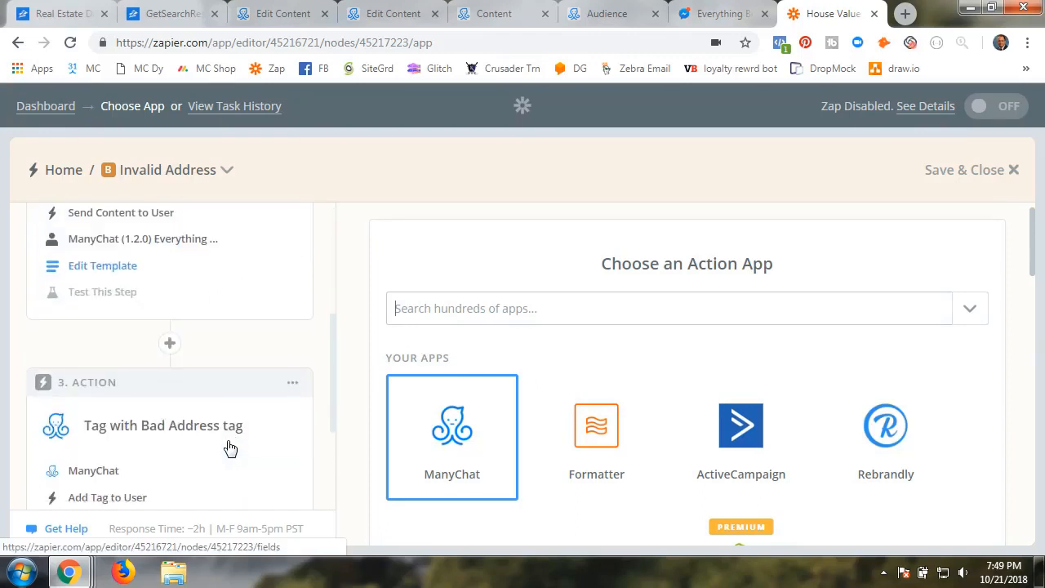
{"action": "scroll", "coordinate": [228, 448], "scroll_direction": "up", "scroll_amount": 5}
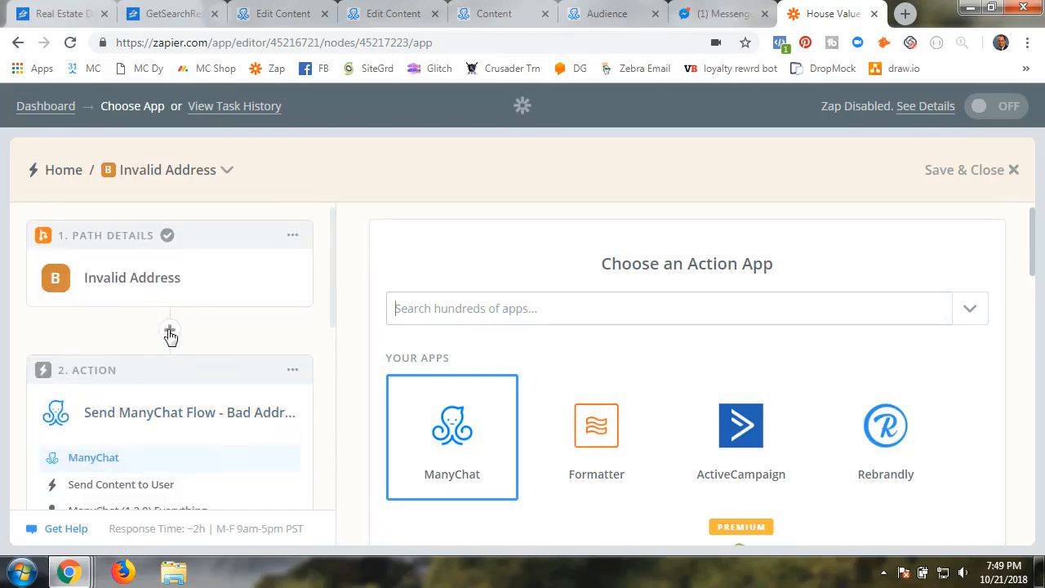
{"action": "scroll", "coordinate": [182, 443], "scroll_direction": "down", "scroll_amount": 5}
{"action": "scroll", "coordinate": [184, 444], "scroll_direction": "up", "scroll_amount": 4}
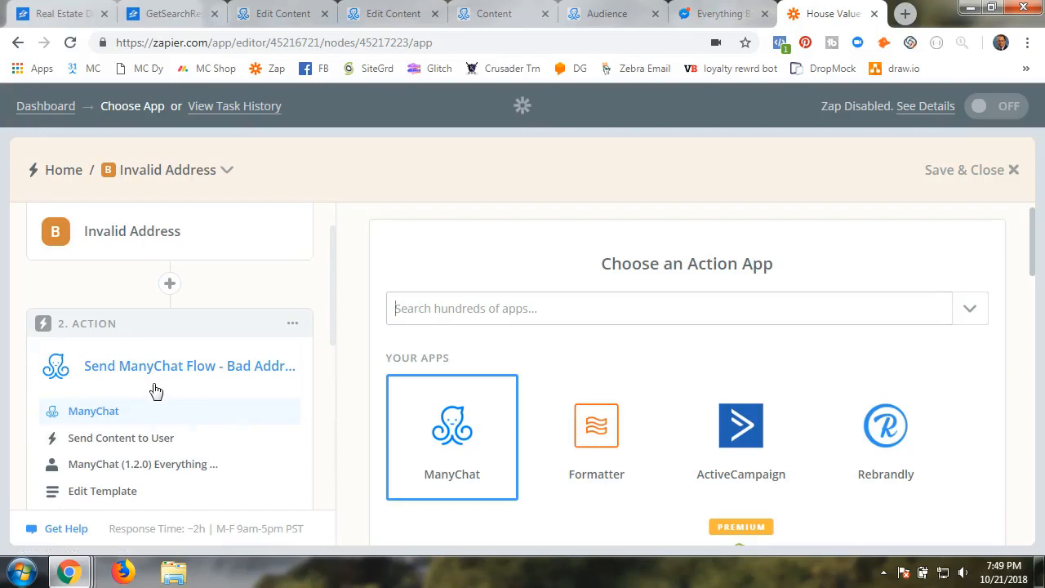
{"action": "left_click", "coordinate": [442, 438]}
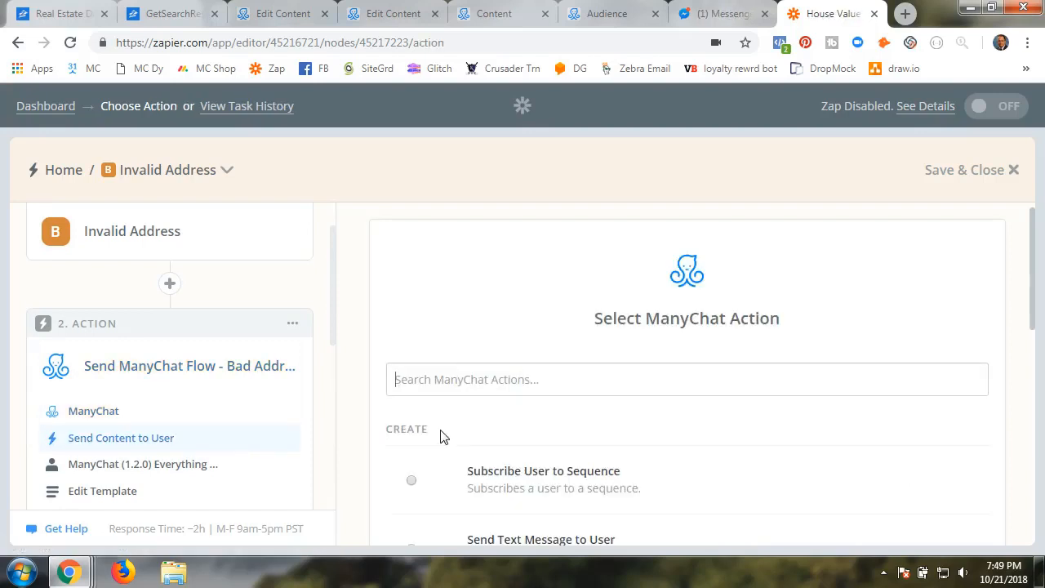
{"action": "scroll", "coordinate": [485, 436], "scroll_direction": "down", "scroll_amount": 3}
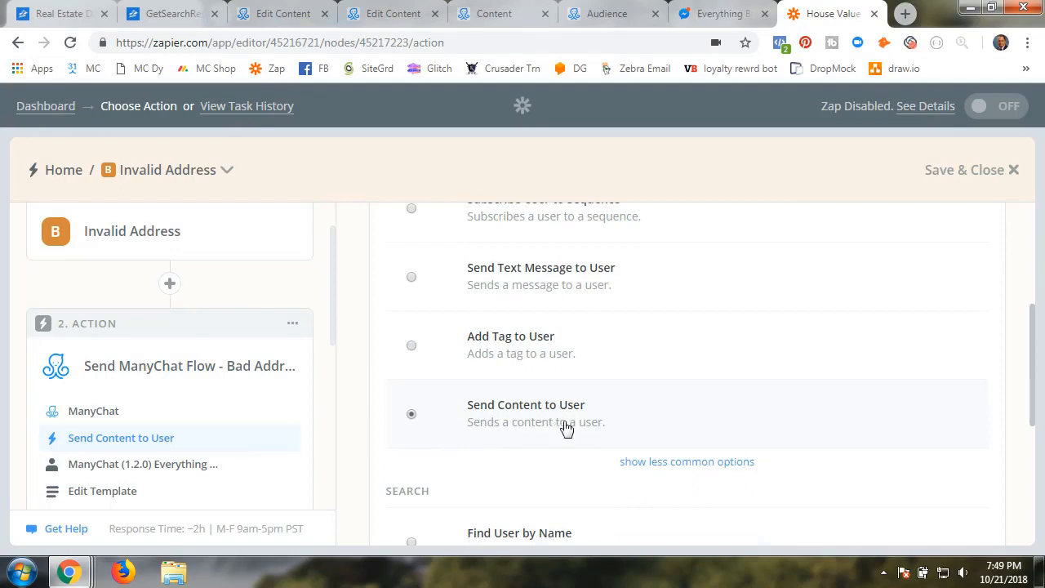
Open RE - Bad Address Flow from the RE Value folder in ManyChat for editing
{"action": "left_click", "coordinate": [398, 17]}
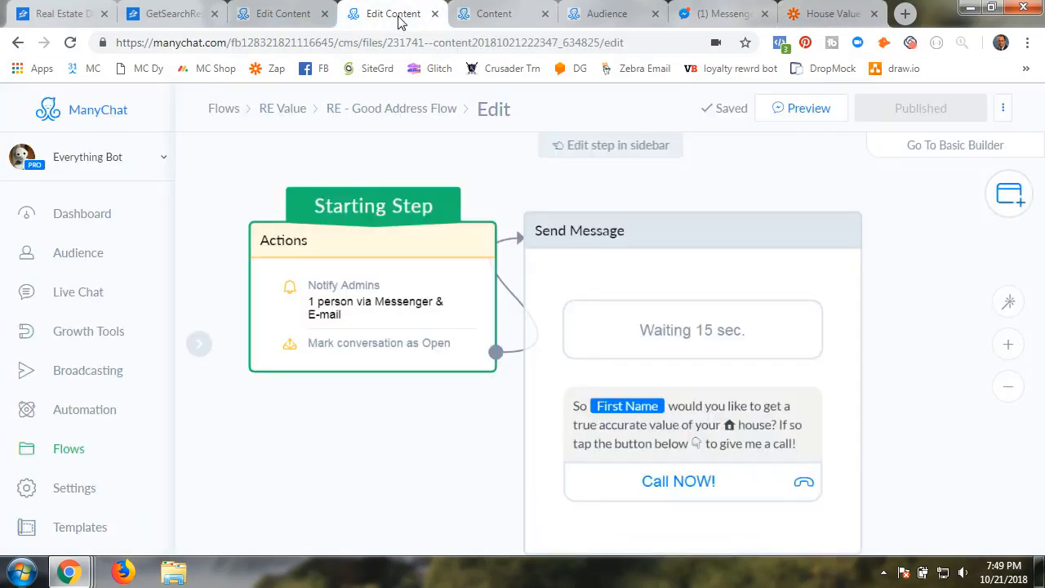
{"action": "left_click", "coordinate": [289, 118]}
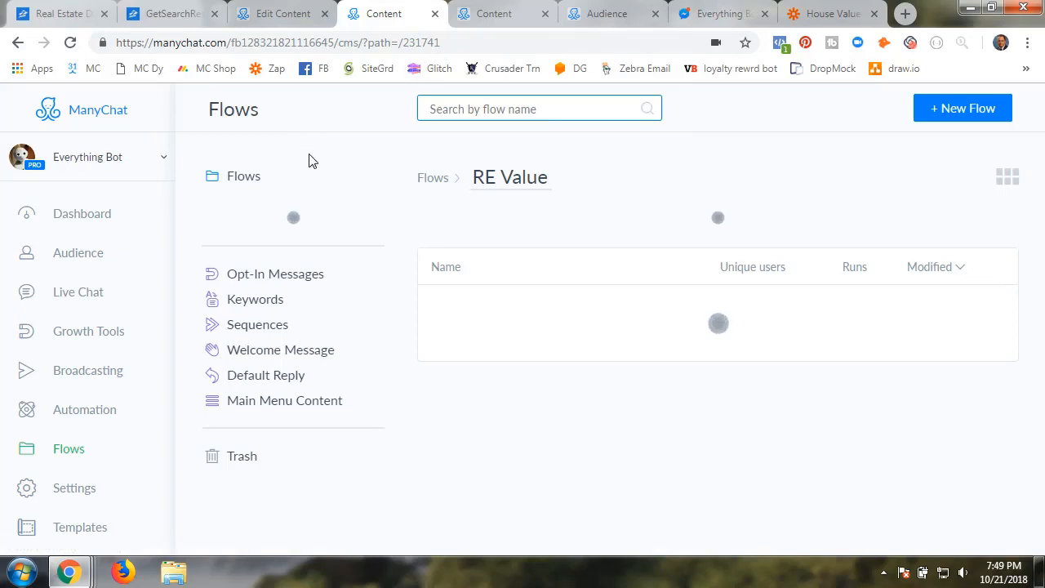
{"action": "left_click", "coordinate": [509, 479]}
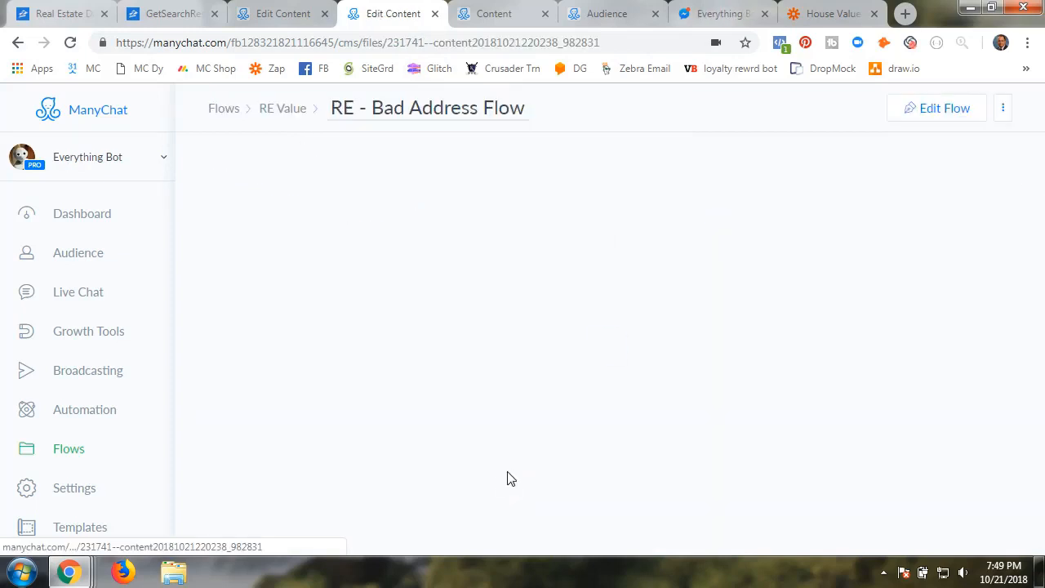
{"action": "left_click", "coordinate": [510, 346]}
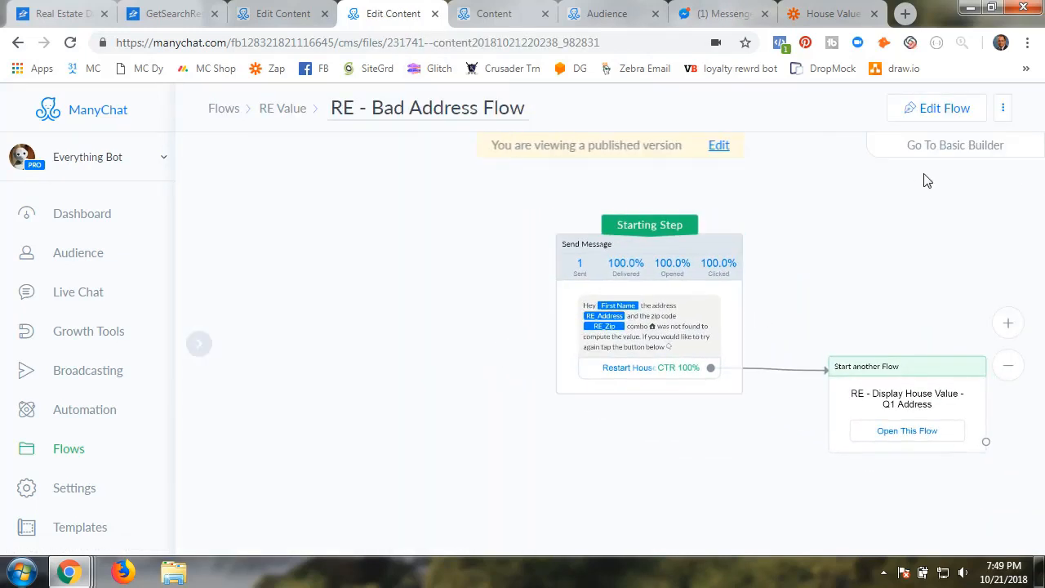
{"action": "left_click", "coordinate": [927, 115]}
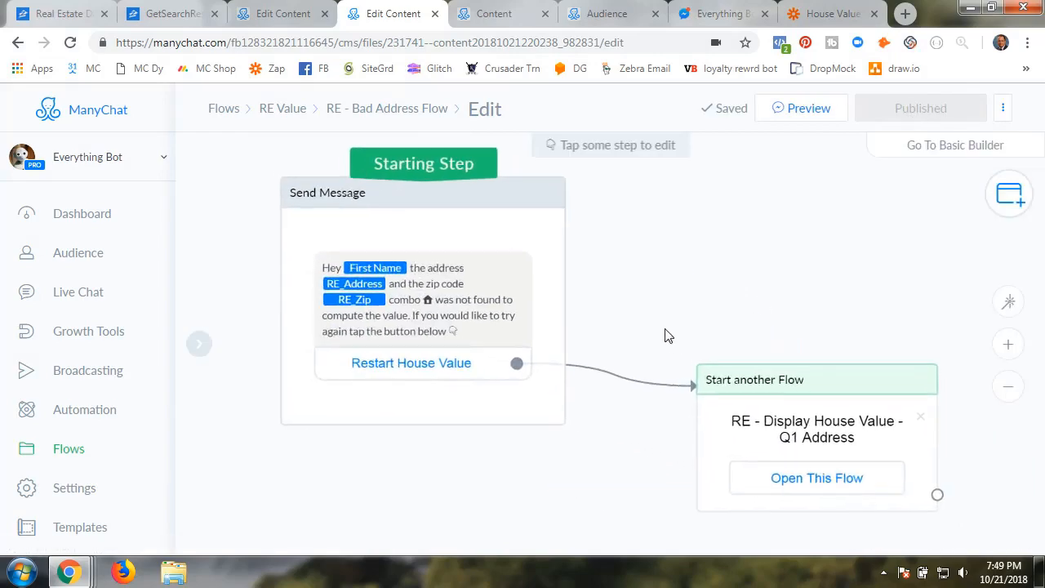
Inspect the not-found message and the Start another Flow step launching RE - Display House Value - Q1 Address
{"action": "scroll", "coordinate": [657, 333], "scroll_direction": "up", "scroll_amount": 3}
{"action": "left_click", "coordinate": [497, 228]}
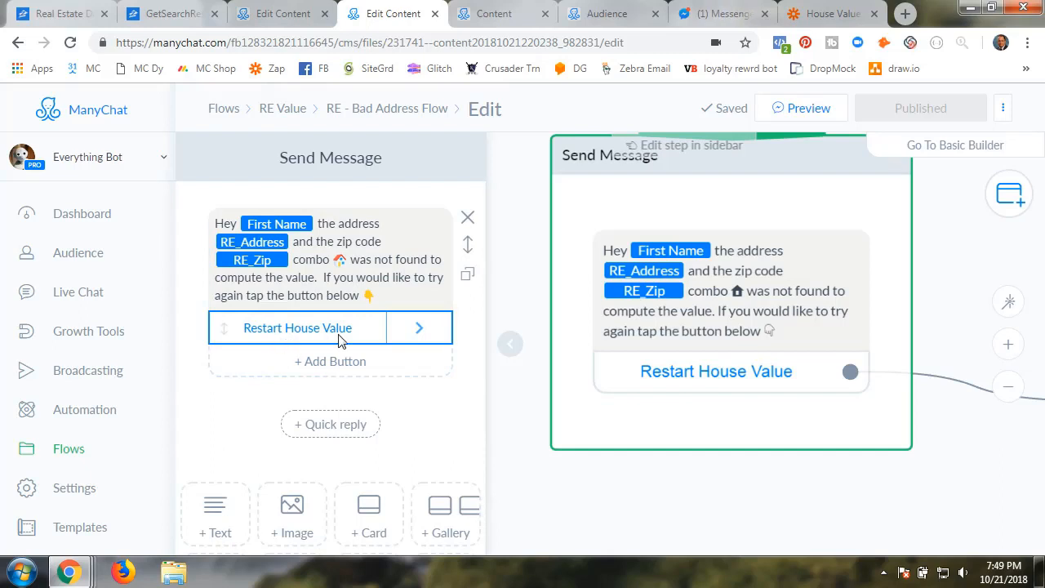
{"action": "left_click", "coordinate": [509, 346]}
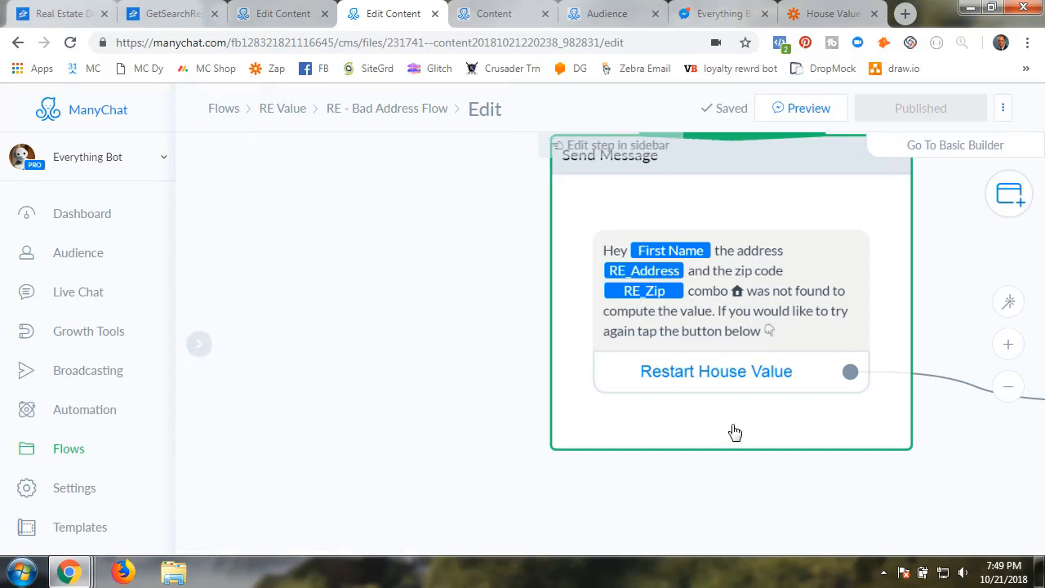
{"action": "left_click_drag", "start_coordinate": [729, 497], "coordinate": [317, 463]}
{"action": "left_click_drag", "start_coordinate": [596, 482], "coordinate": [525, 440]}
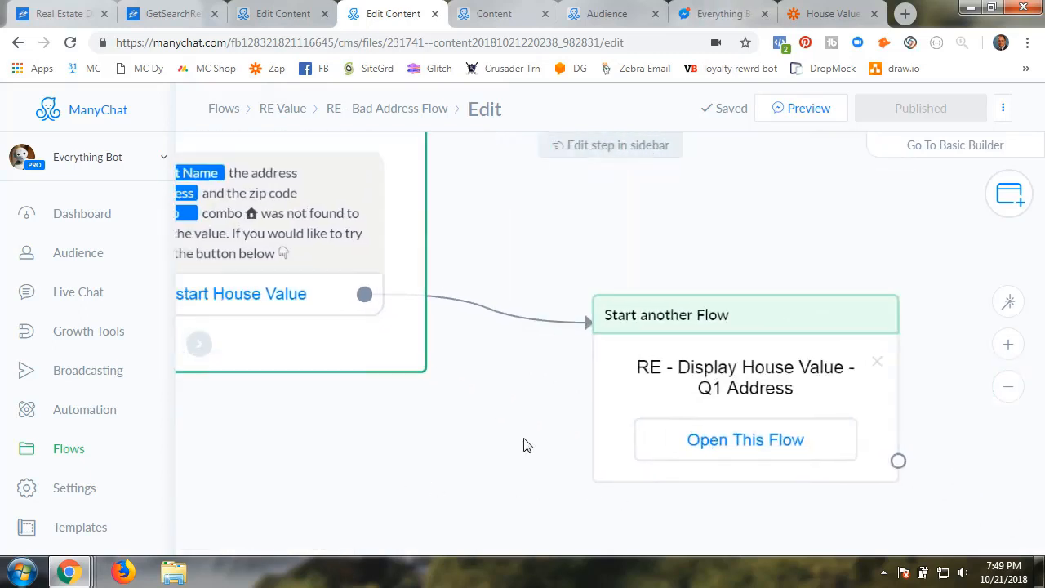
{"action": "left_click", "coordinate": [677, 350]}
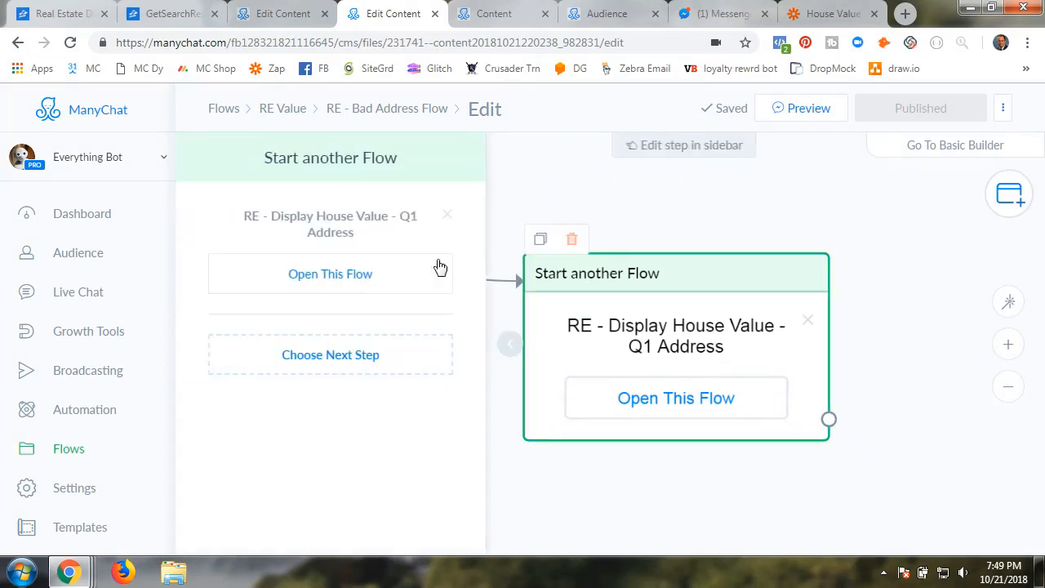
{"action": "left_click", "coordinate": [510, 345]}
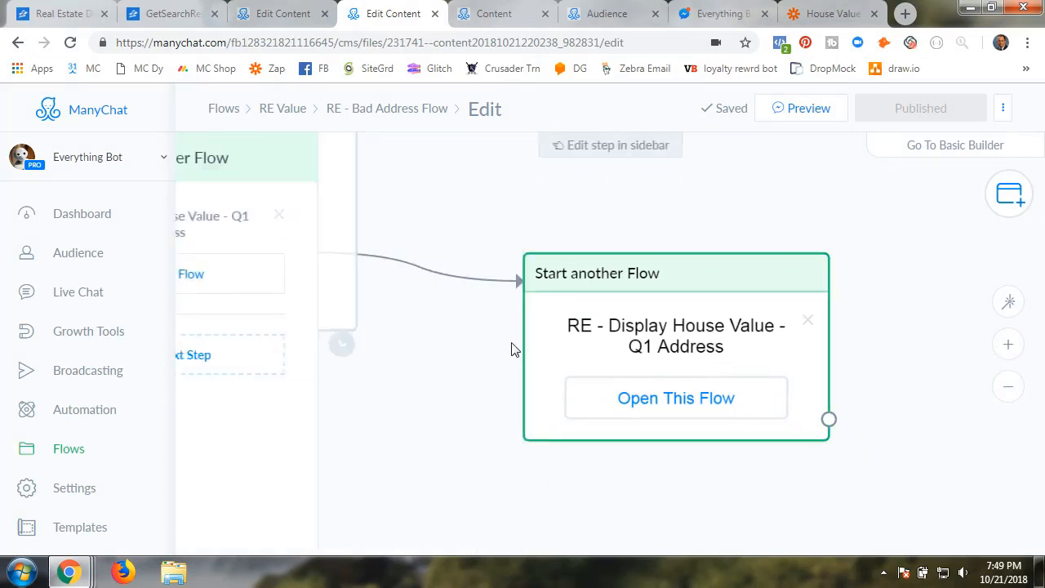
{"action": "left_click_drag", "start_coordinate": [439, 445], "coordinate": [502, 459]}
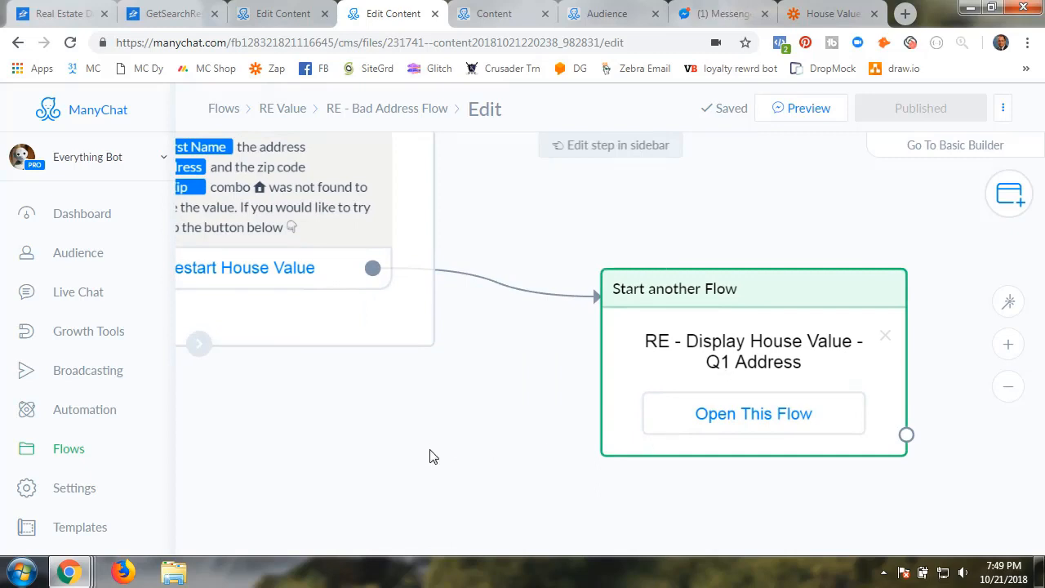
Back in Zapier, confirm Send Content to User as the Bad Address step's ManyChat action
{"action": "left_click", "coordinate": [813, 15]}
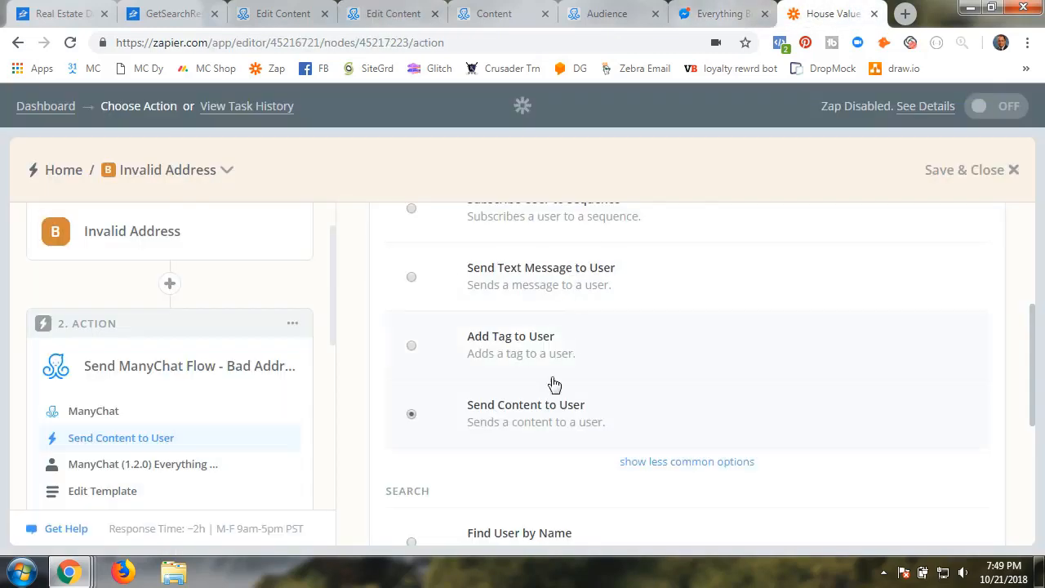
{"action": "scroll", "coordinate": [596, 424], "scroll_direction": "down", "scroll_amount": 2}
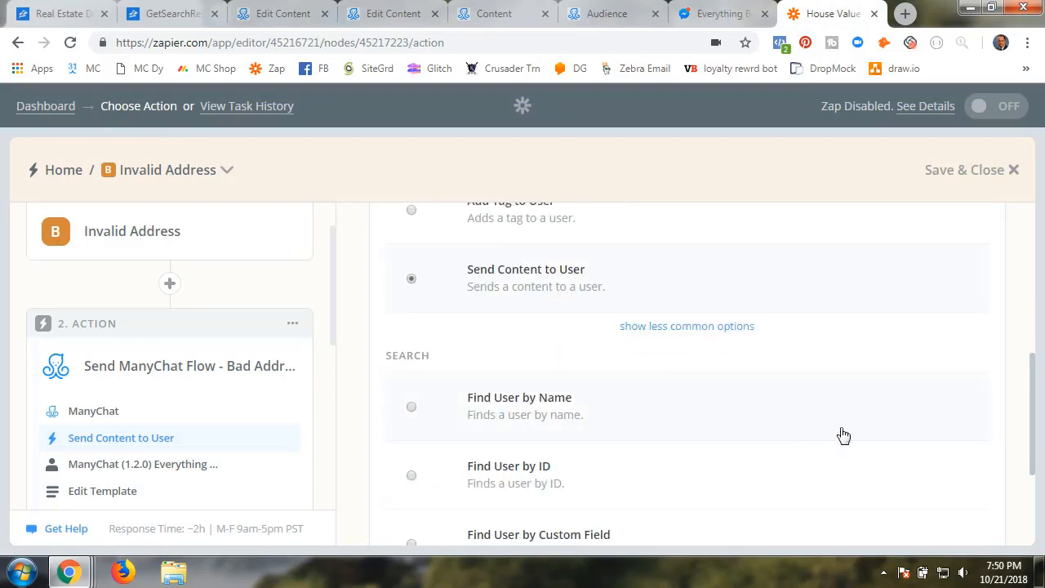
{"action": "scroll", "coordinate": [843, 435], "scroll_direction": "down", "scroll_amount": 2}
{"action": "scroll", "coordinate": [694, 432], "scroll_direction": "up", "scroll_amount": 5}
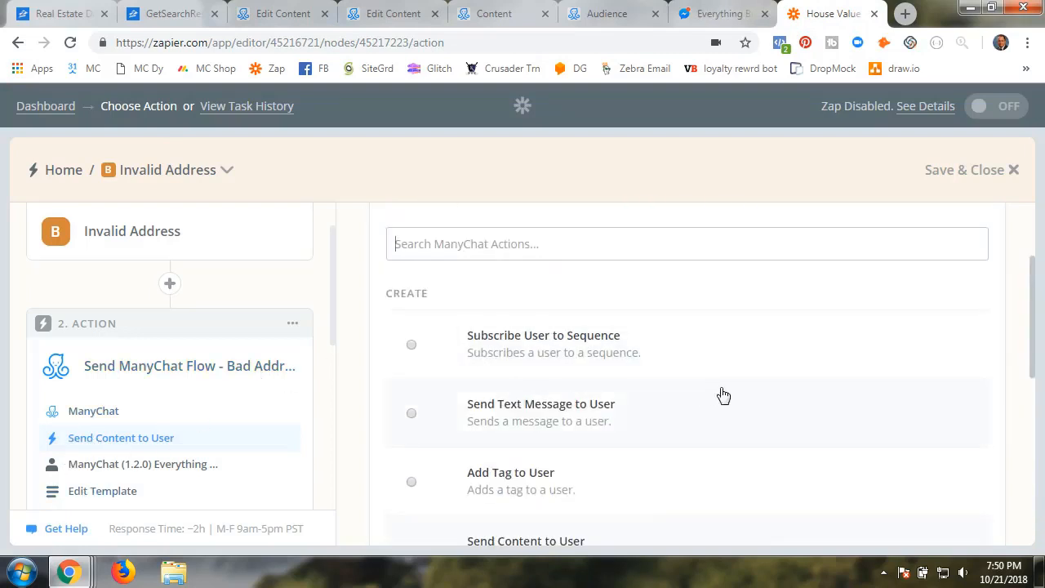
{"action": "scroll", "coordinate": [582, 367], "scroll_direction": "down", "scroll_amount": 4}
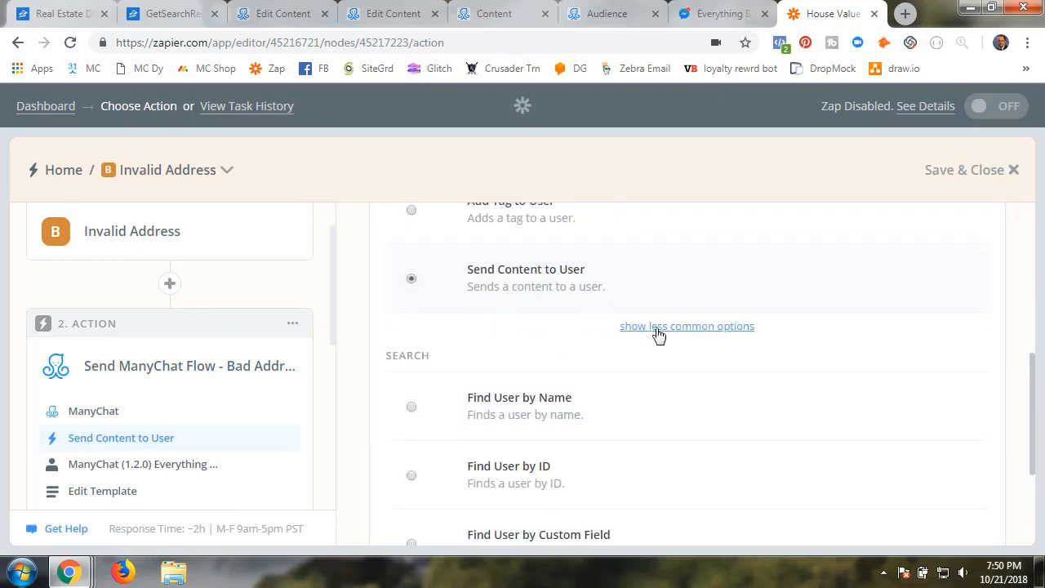
{"action": "scroll", "coordinate": [591, 370], "scroll_direction": "up", "scroll_amount": 2}
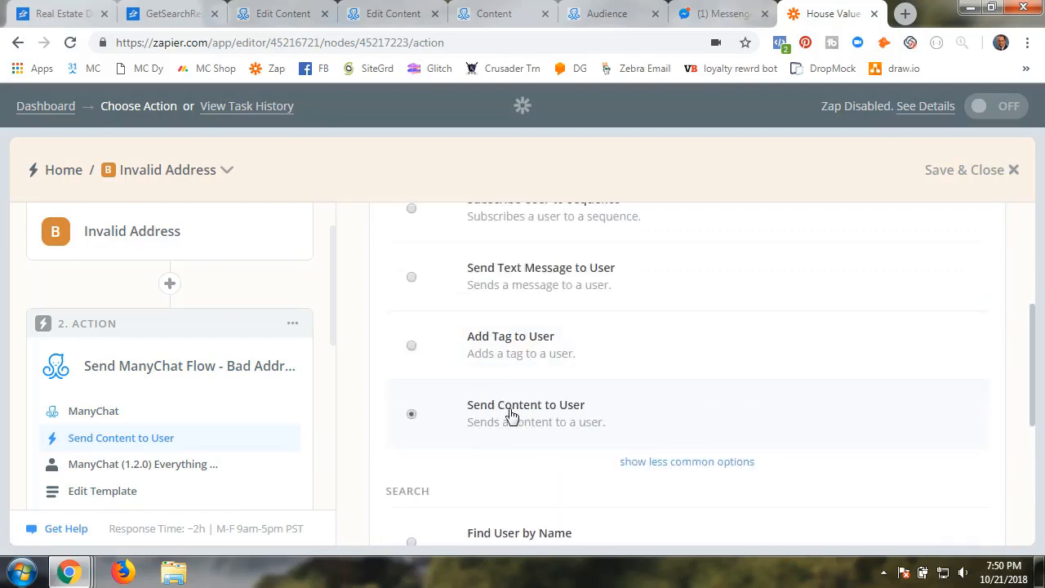
{"action": "left_click", "coordinate": [672, 462]}
{"action": "scroll", "coordinate": [674, 476], "scroll_direction": "down", "scroll_amount": 4}
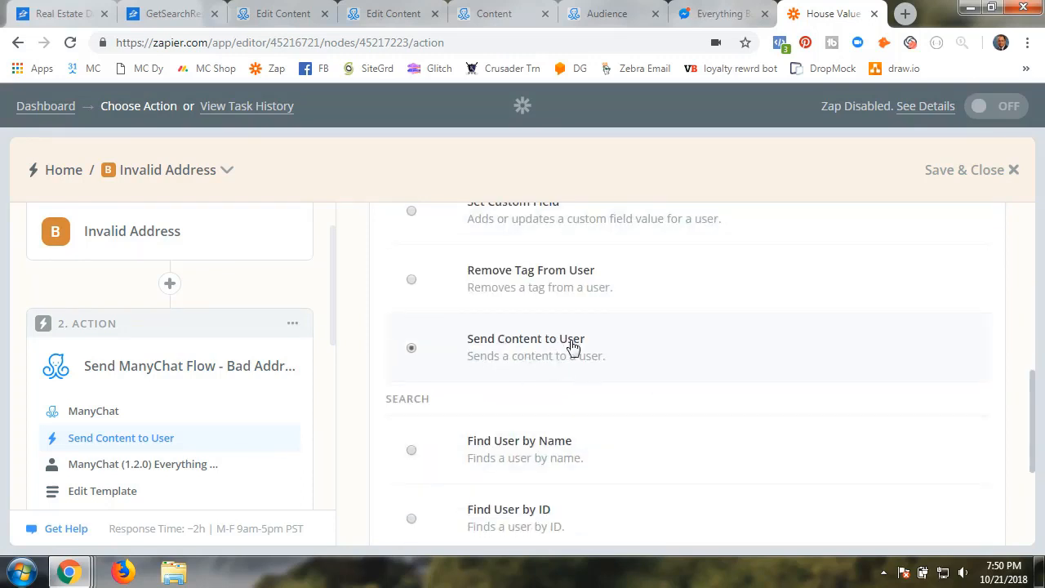
{"action": "scroll", "coordinate": [625, 380], "scroll_direction": "up", "scroll_amount": 2}
{"action": "scroll", "coordinate": [707, 406], "scroll_direction": "down", "scroll_amount": 3}
{"action": "left_click", "coordinate": [950, 532]}
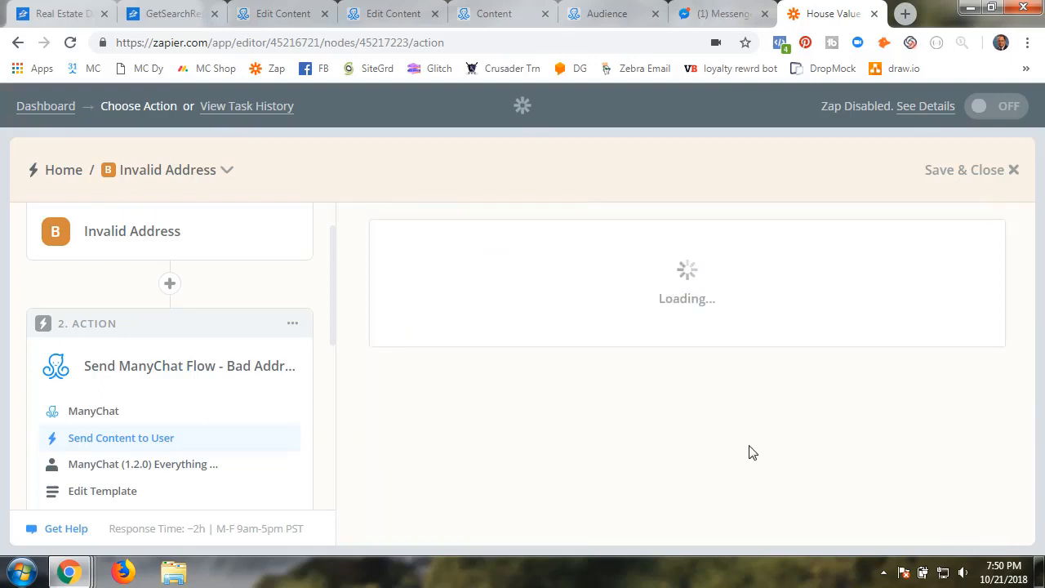
{"action": "scroll", "coordinate": [752, 454], "scroll_direction": "down", "scroll_amount": 2}
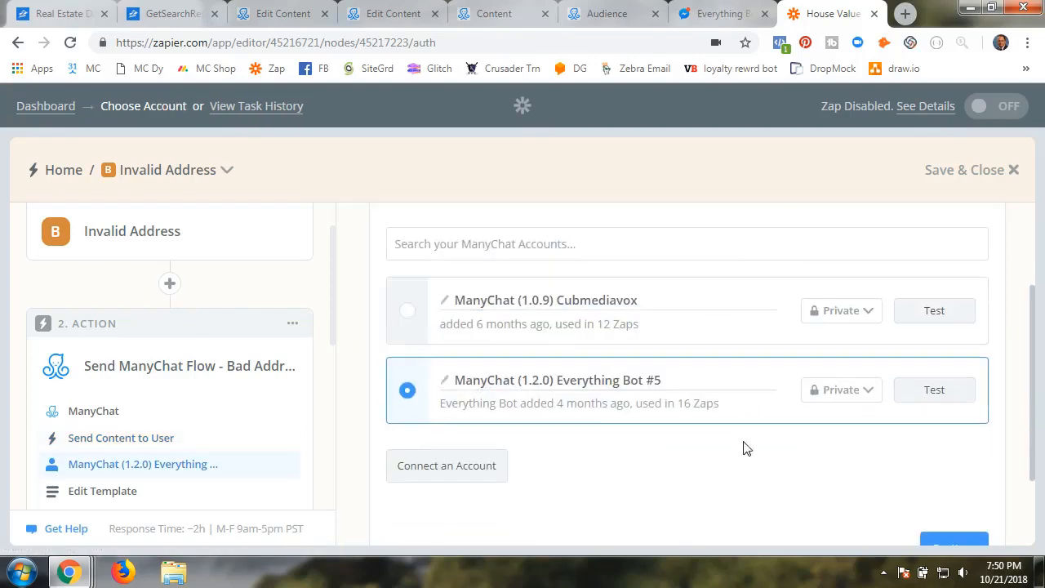
Test the Everything Bot #5 account and keep step 1's custom User ID as recipient
{"action": "left_click", "coordinate": [941, 394]}
{"action": "left_click", "coordinate": [927, 544]}
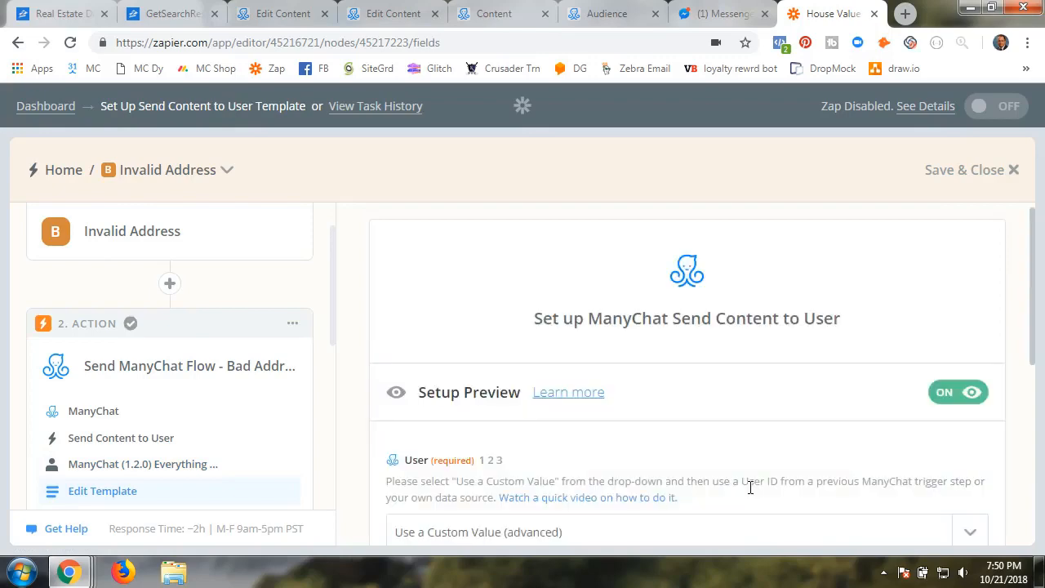
{"action": "scroll", "coordinate": [748, 482], "scroll_direction": "down", "scroll_amount": 3}
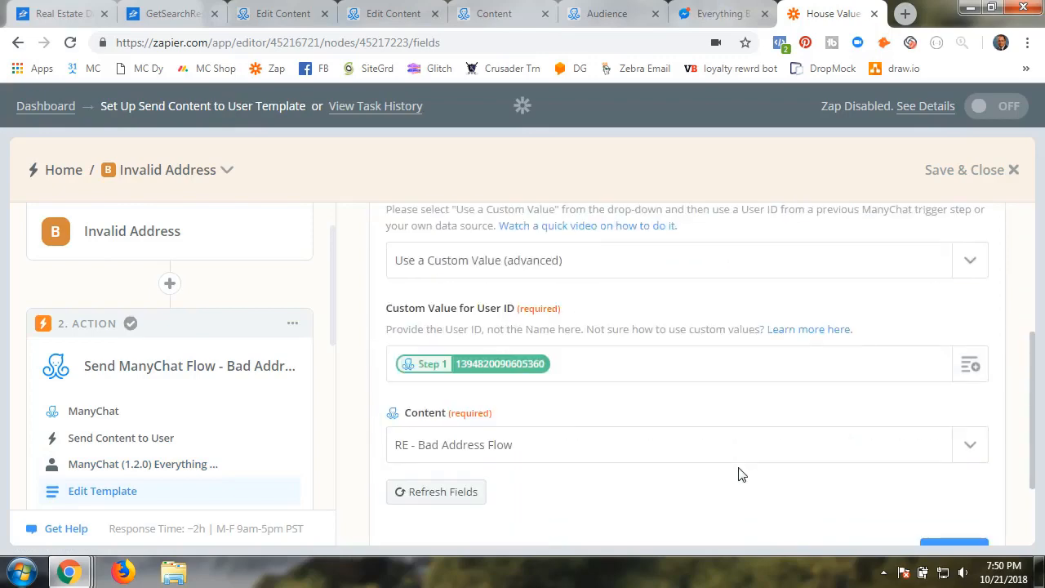
{"action": "scroll", "coordinate": [461, 282], "scroll_direction": "up", "scroll_amount": 2}
{"action": "scroll", "coordinate": [454, 307], "scroll_direction": "down", "scroll_amount": 2}
{"action": "left_click", "coordinate": [539, 265]}
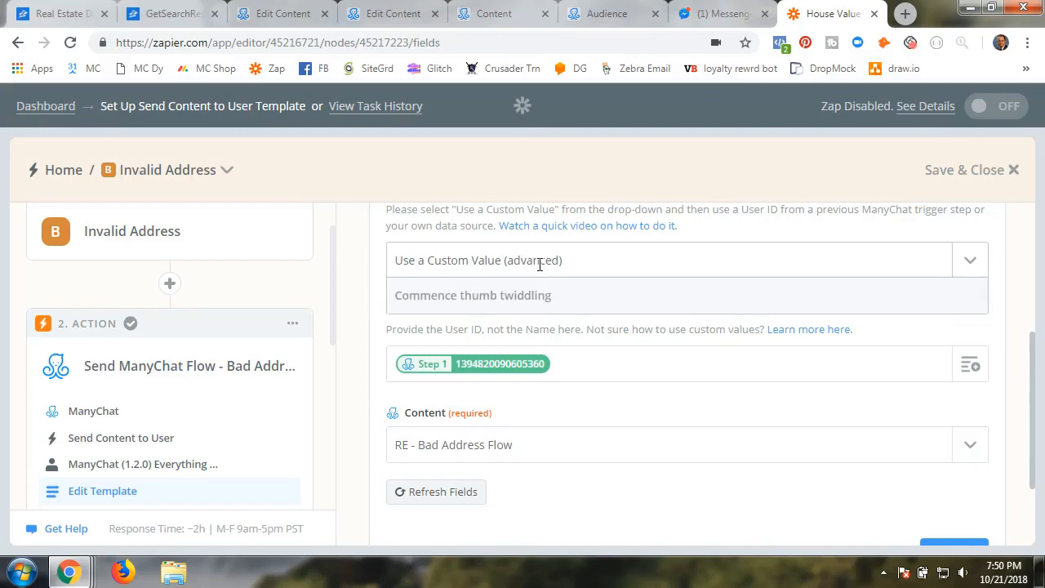
{"action": "scroll", "coordinate": [514, 433], "scroll_direction": "down", "scroll_amount": 5}
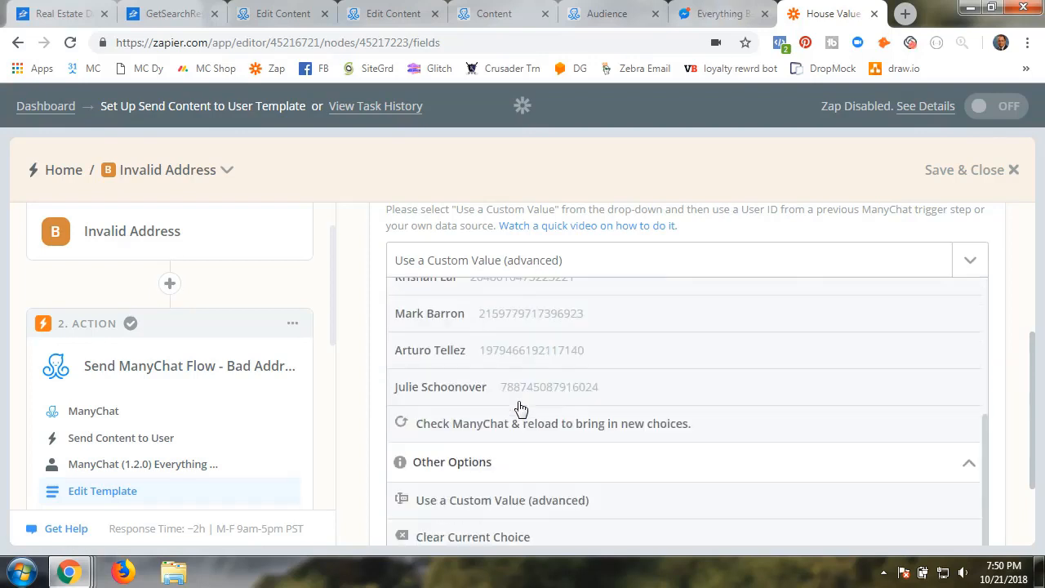
{"action": "left_click", "coordinate": [459, 499]}
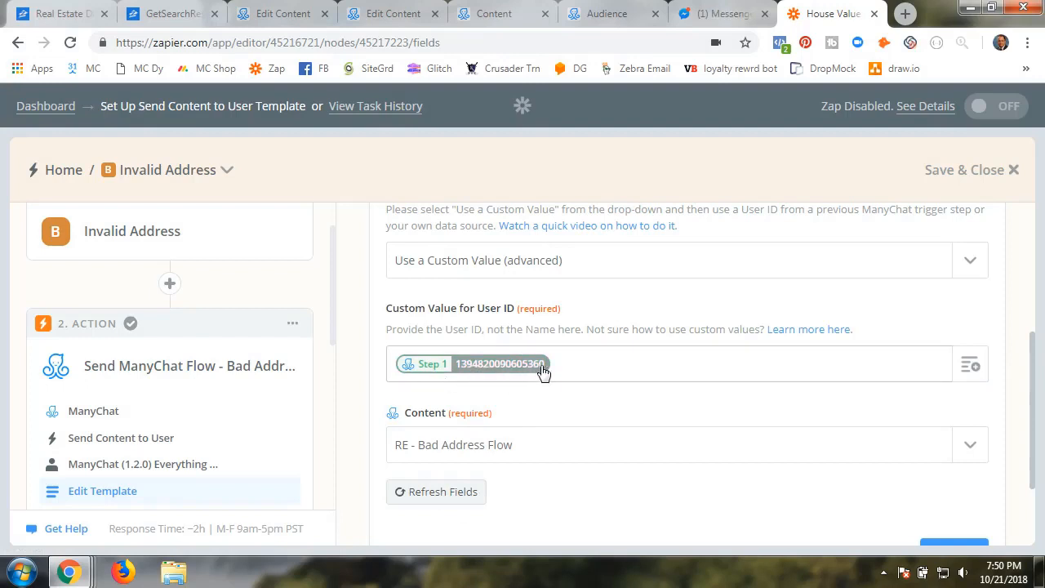
Choose RE - Bad Address Flow as the content and run a successful step test
{"action": "scroll", "coordinate": [590, 438], "scroll_direction": "down", "scroll_amount": 2}
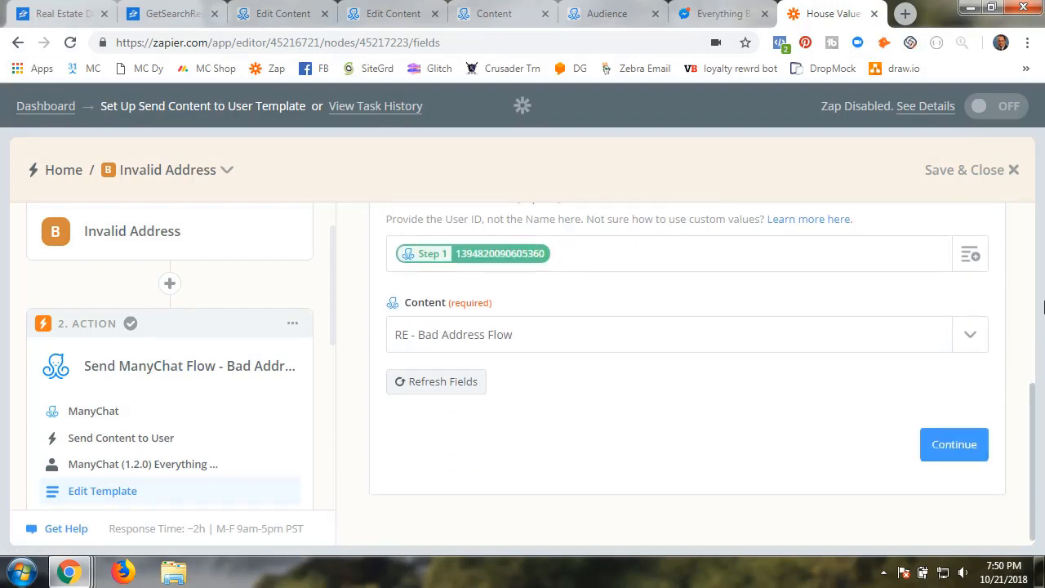
{"action": "left_click", "coordinate": [970, 335]}
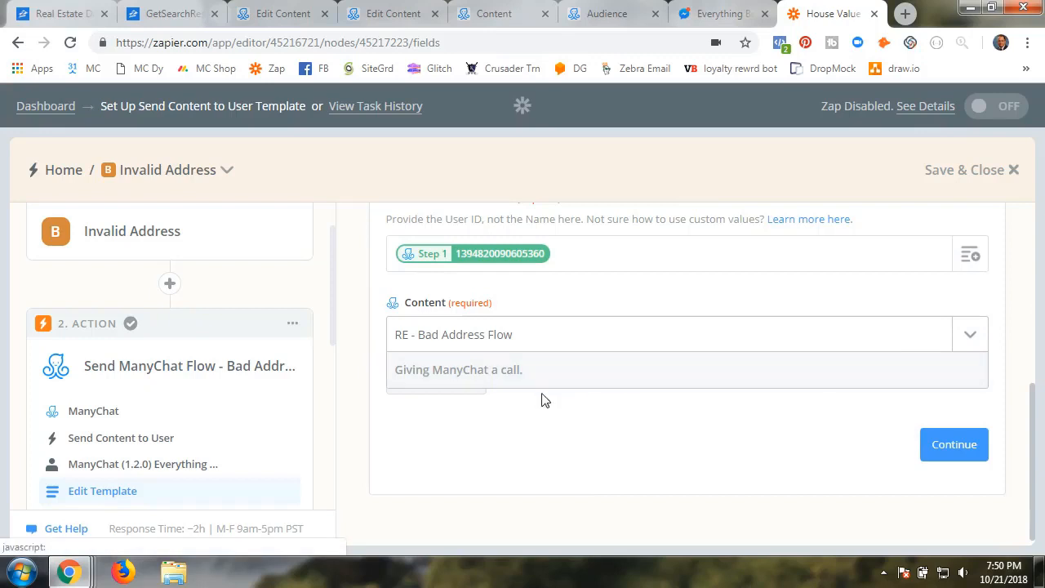
{"action": "scroll", "coordinate": [460, 472], "scroll_direction": "down", "scroll_amount": 2}
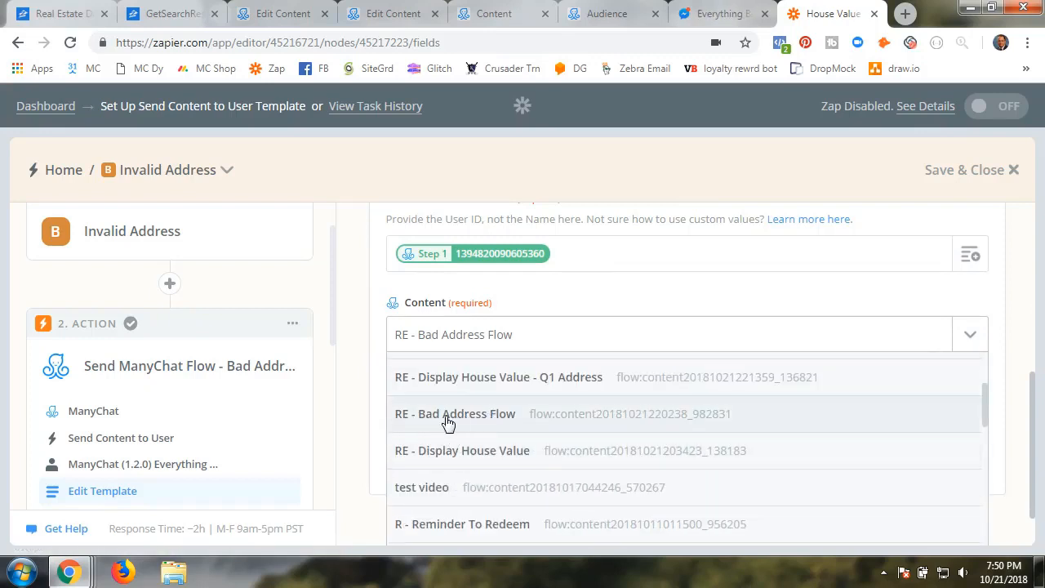
{"action": "left_click", "coordinate": [486, 423]}
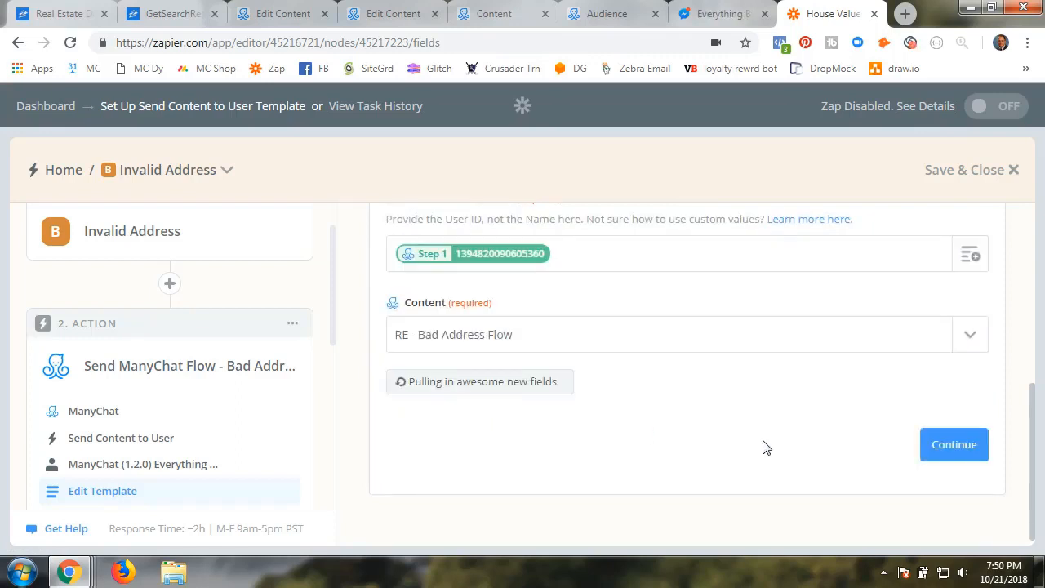
{"action": "left_click", "coordinate": [939, 451]}
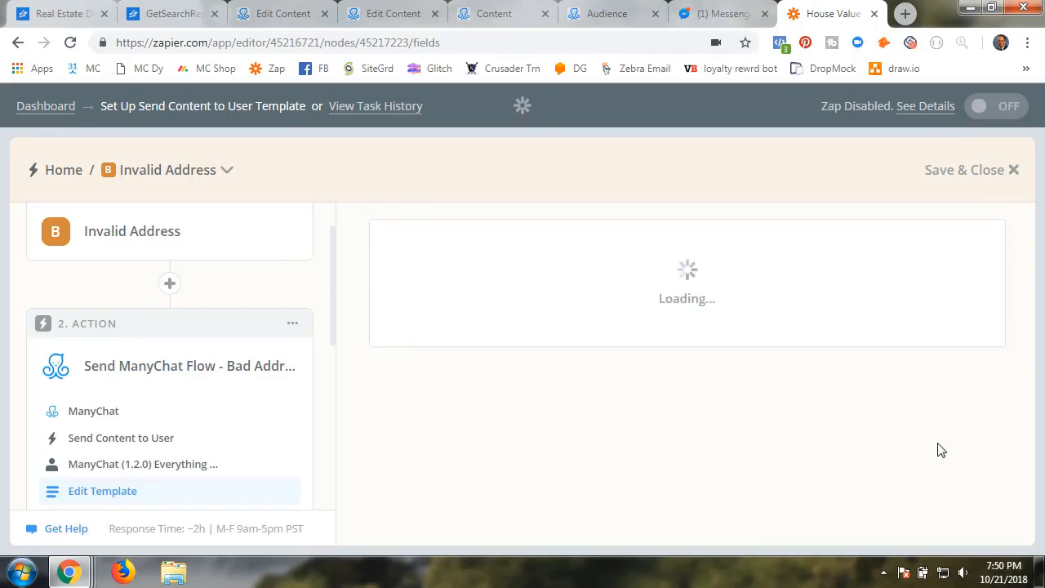
{"action": "left_click", "coordinate": [486, 18]}
Open the RE - Good Address Flow from the RE Value folder in edit mode
{"action": "left_click", "coordinate": [406, 20]}
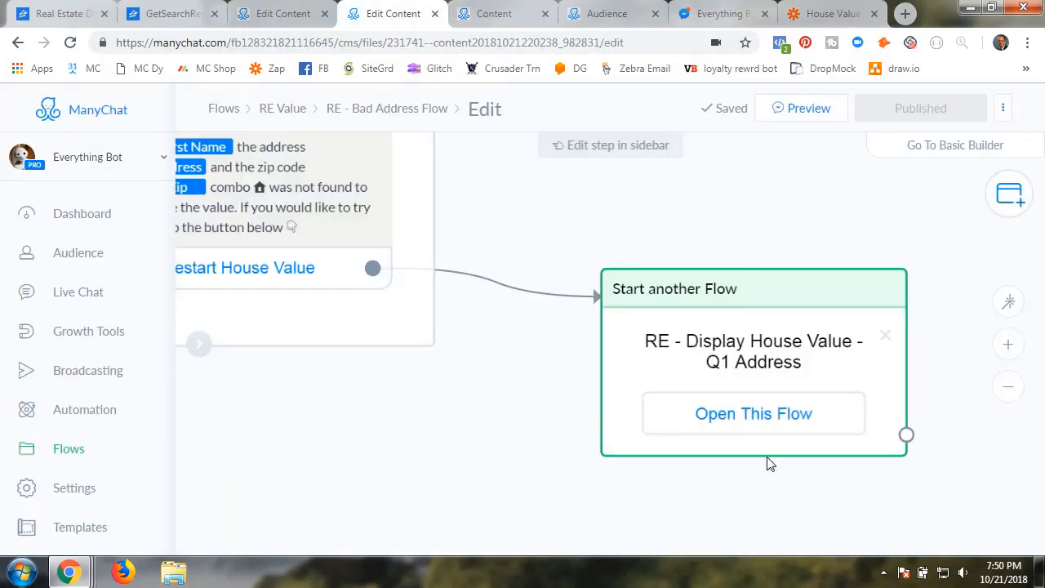
{"action": "left_click_drag", "start_coordinate": [454, 408], "coordinate": [650, 505]}
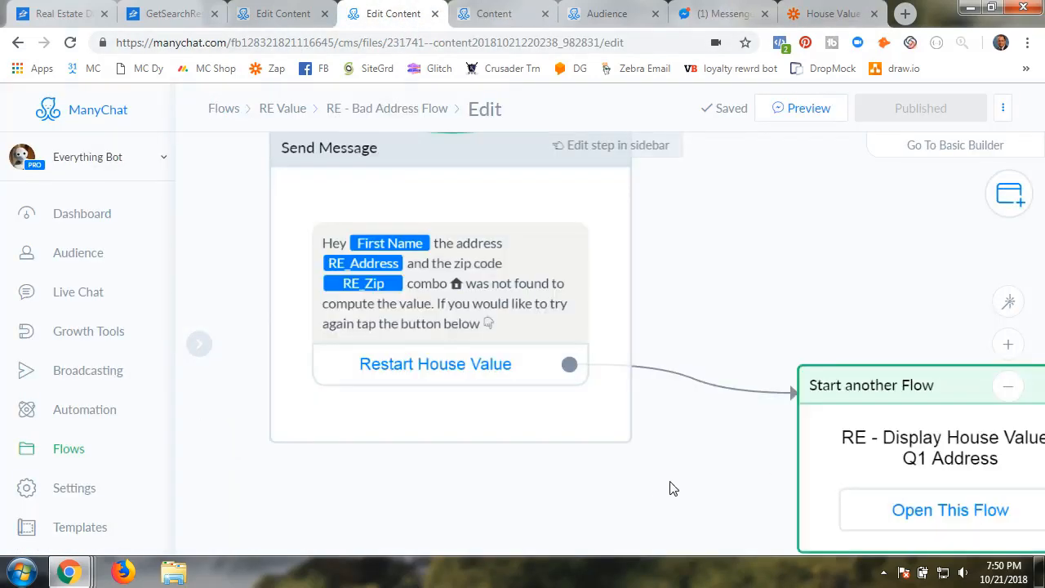
{"action": "scroll", "coordinate": [673, 489], "scroll_direction": "up", "scroll_amount": 1}
{"action": "scroll", "coordinate": [724, 453], "scroll_direction": "down", "scroll_amount": 3}
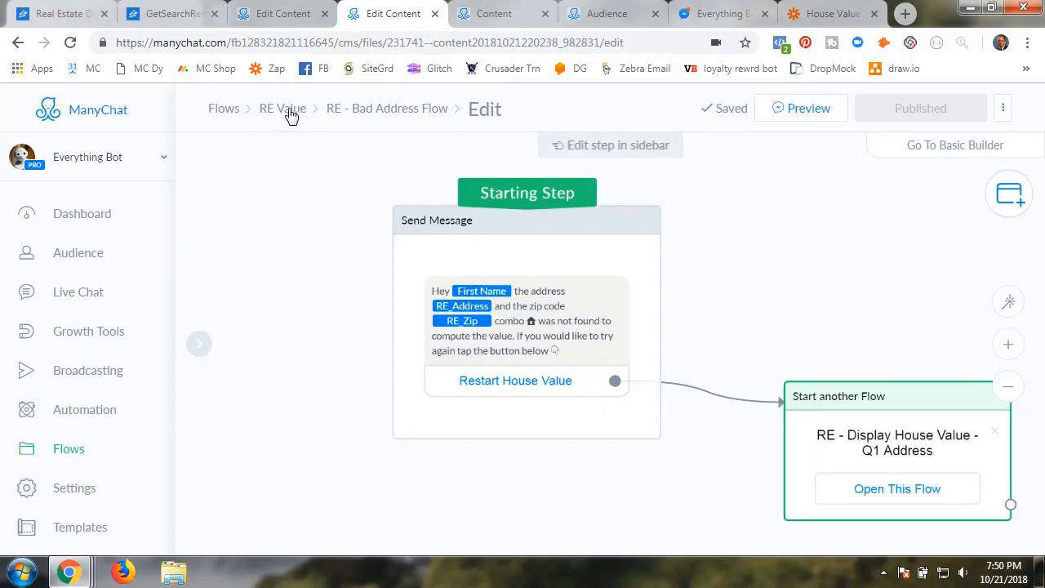
{"action": "left_click", "coordinate": [291, 115]}
{"action": "left_click", "coordinate": [502, 328]}
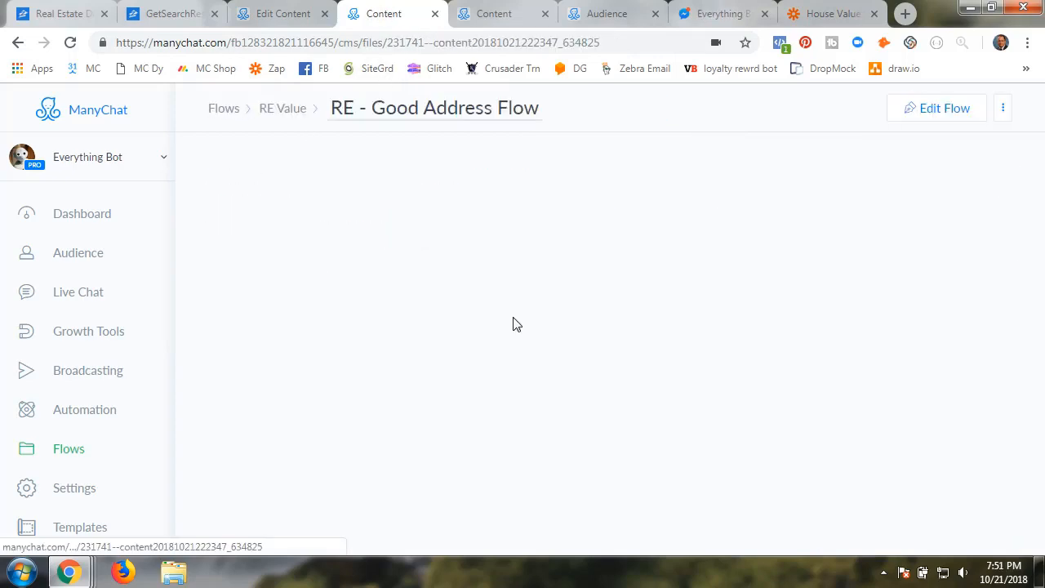
{"action": "left_click", "coordinate": [514, 346]}
{"action": "scroll", "coordinate": [630, 404], "scroll_direction": "up", "scroll_amount": 3}
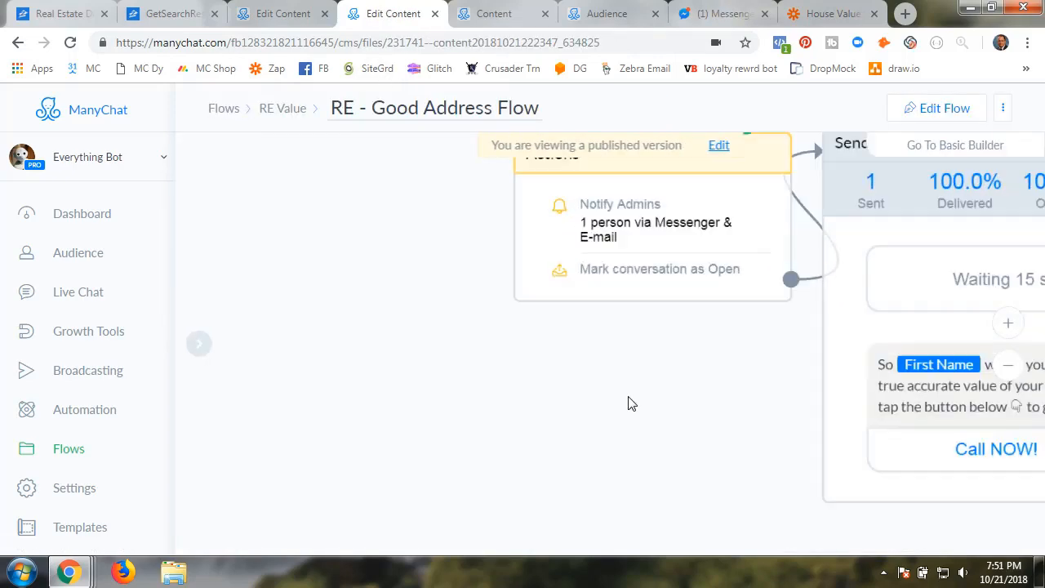
{"action": "left_click_drag", "start_coordinate": [730, 397], "coordinate": [387, 413]}
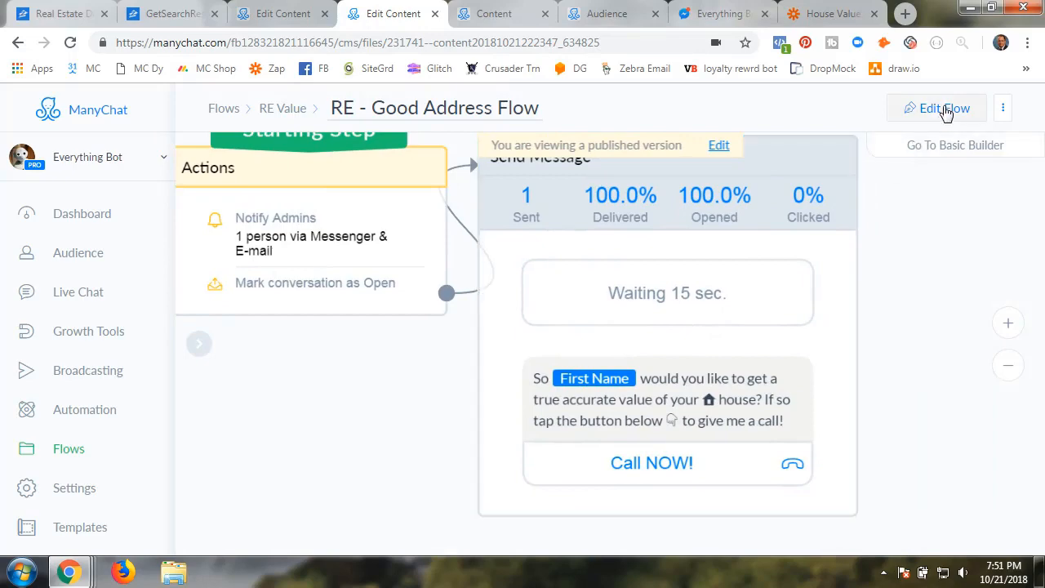
{"action": "left_click", "coordinate": [944, 108]}
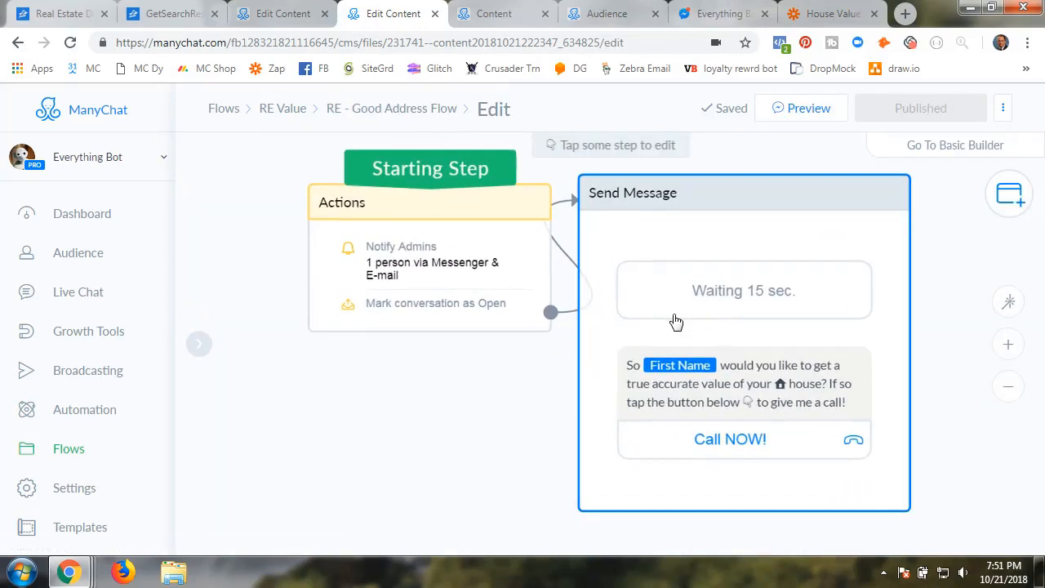
Inspect the Actions step's Notify Admins settings and available action types
{"action": "left_click", "coordinate": [426, 271]}
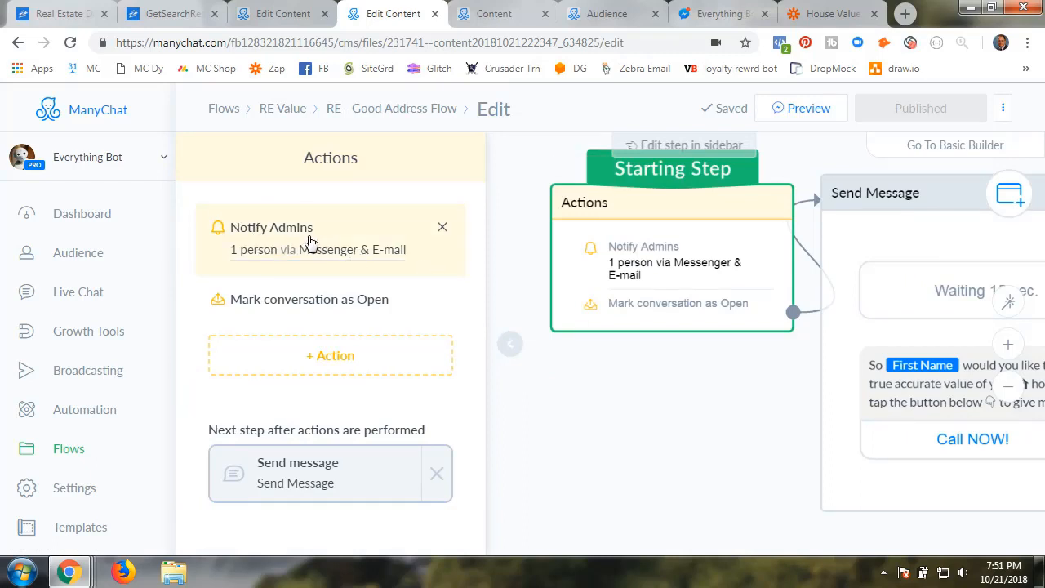
{"action": "left_click", "coordinate": [321, 362]}
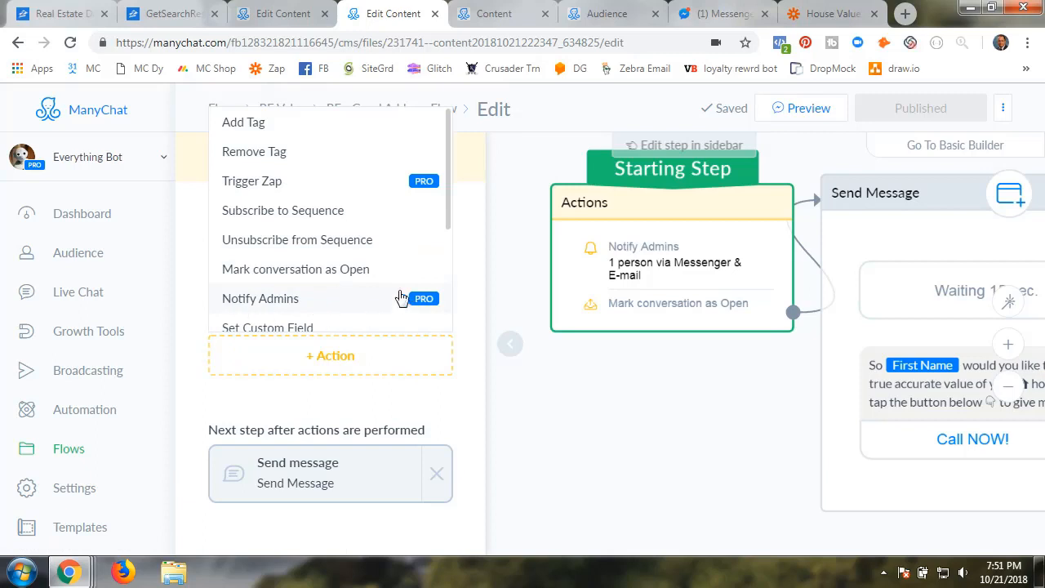
{"action": "left_click", "coordinate": [342, 398]}
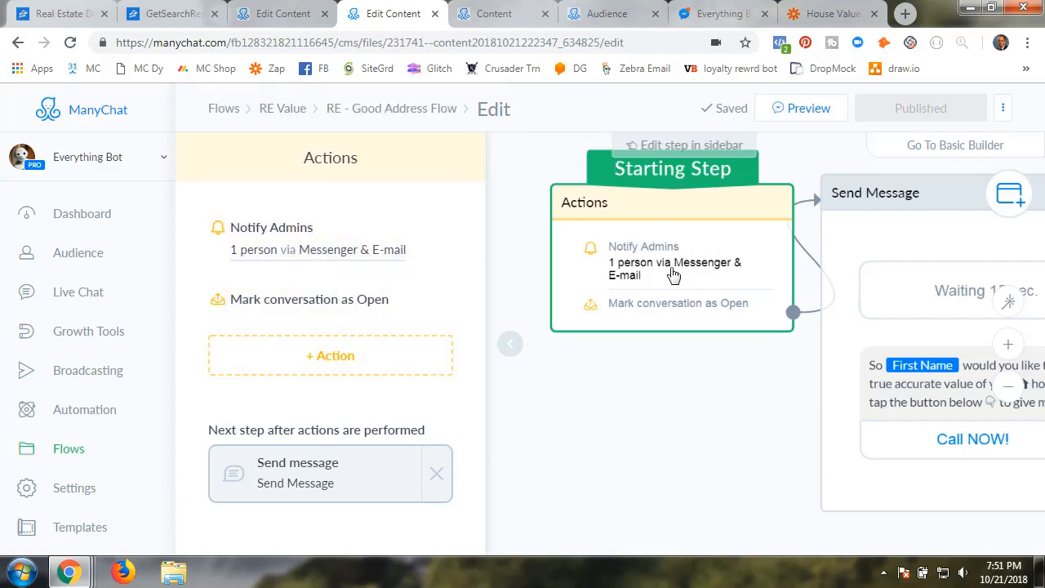
{"action": "left_click", "coordinate": [318, 251]}
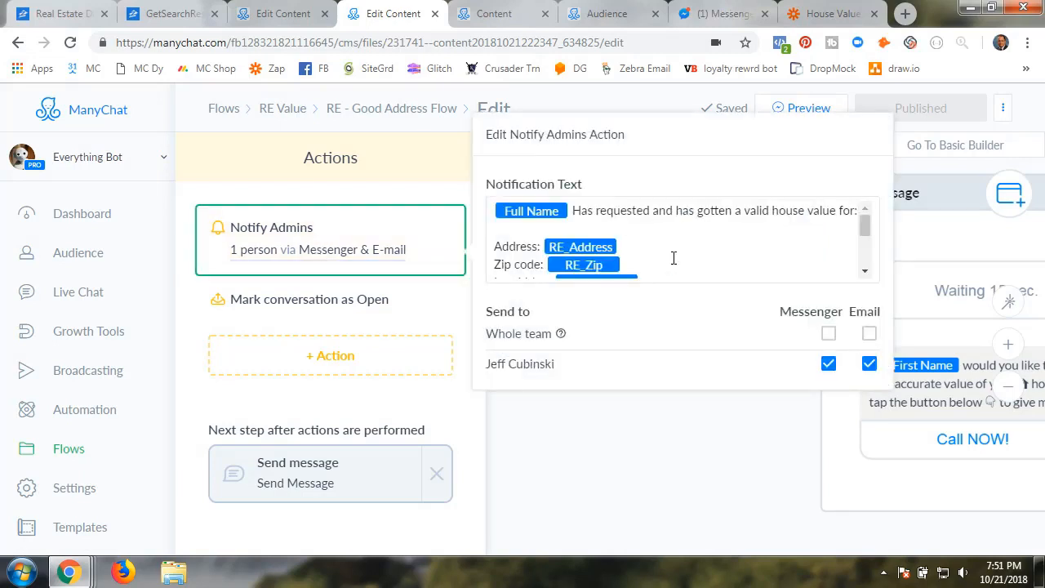
{"action": "scroll", "coordinate": [689, 253], "scroll_direction": "down", "scroll_amount": 3}
{"action": "scroll", "coordinate": [688, 253], "scroll_direction": "up", "scroll_amount": 5}
{"action": "left_click", "coordinate": [542, 433]}
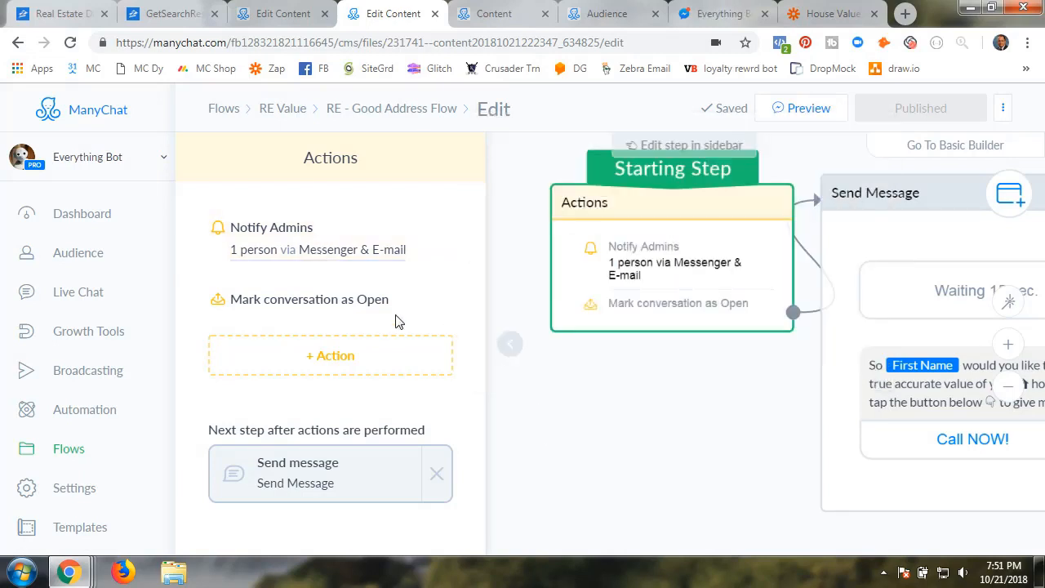
{"action": "left_click", "coordinate": [299, 357]}
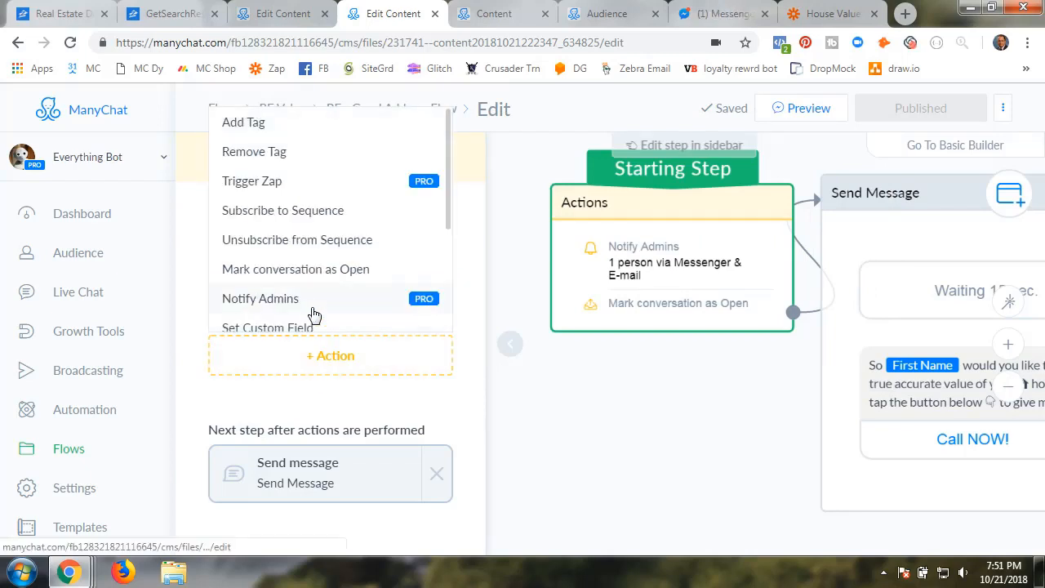
{"action": "left_click", "coordinate": [328, 395]}
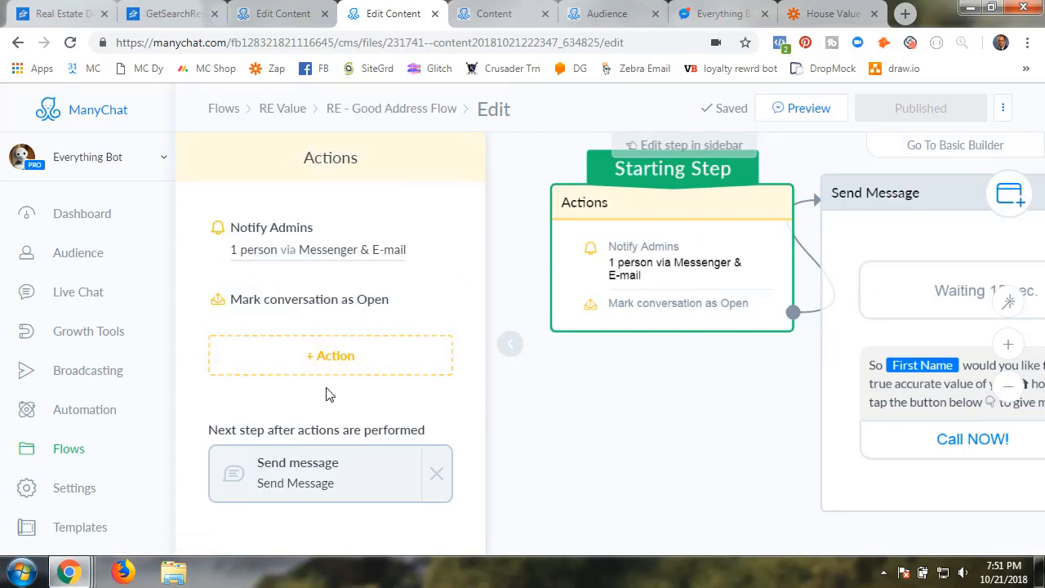
{"action": "left_click", "coordinate": [510, 358]}
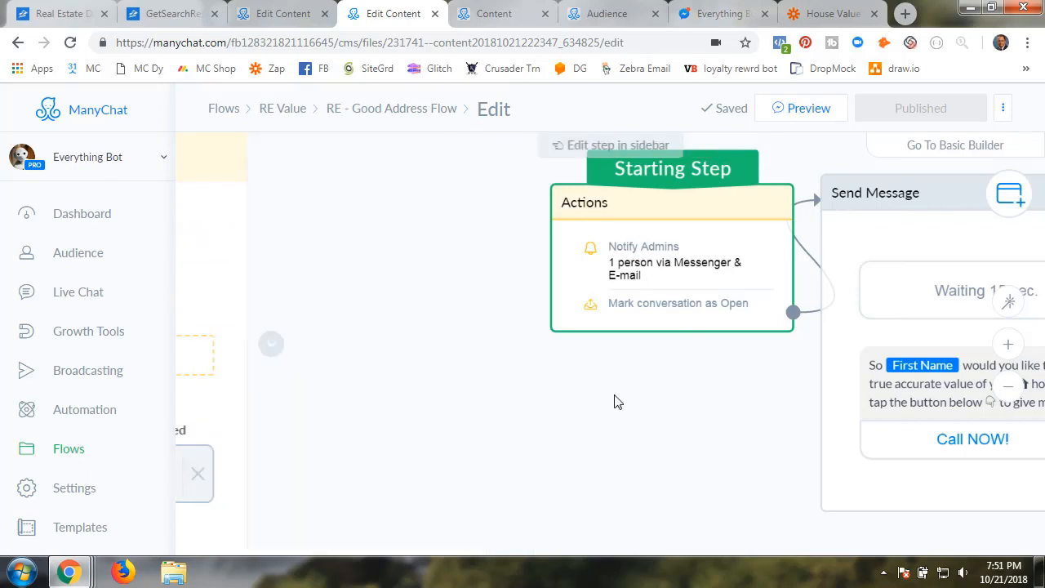
{"action": "left_click", "coordinate": [503, 434]}
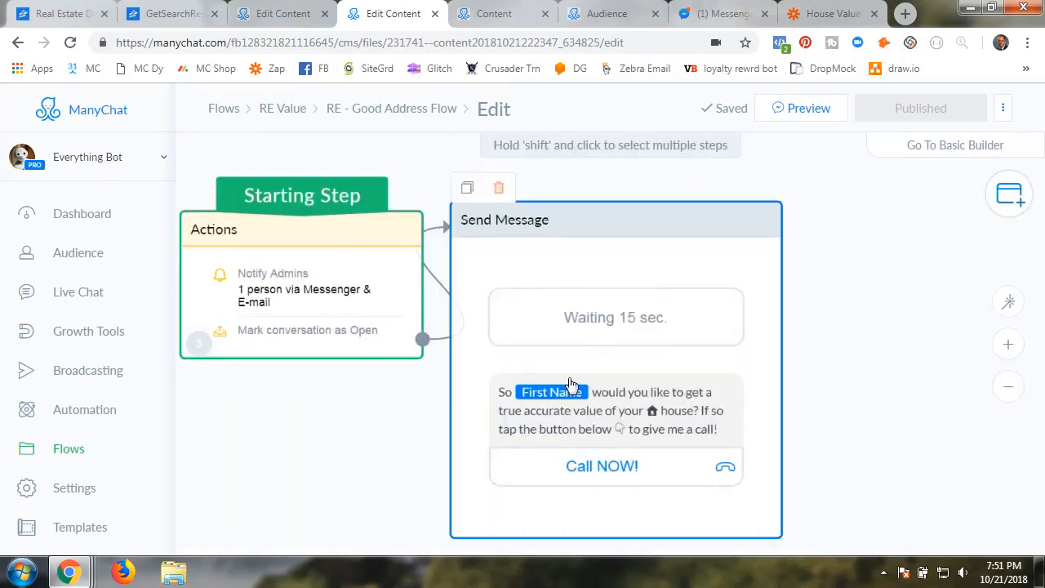
Review the Send Message step's 15-second delay and Call NOW! button
{"action": "left_click", "coordinate": [620, 333]}
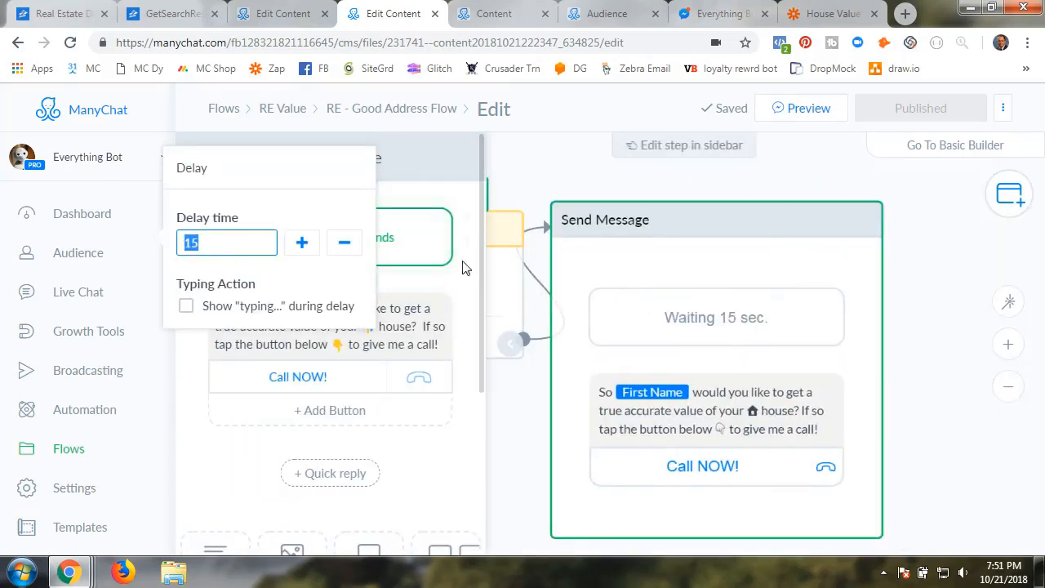
{"action": "left_click", "coordinate": [412, 254]}
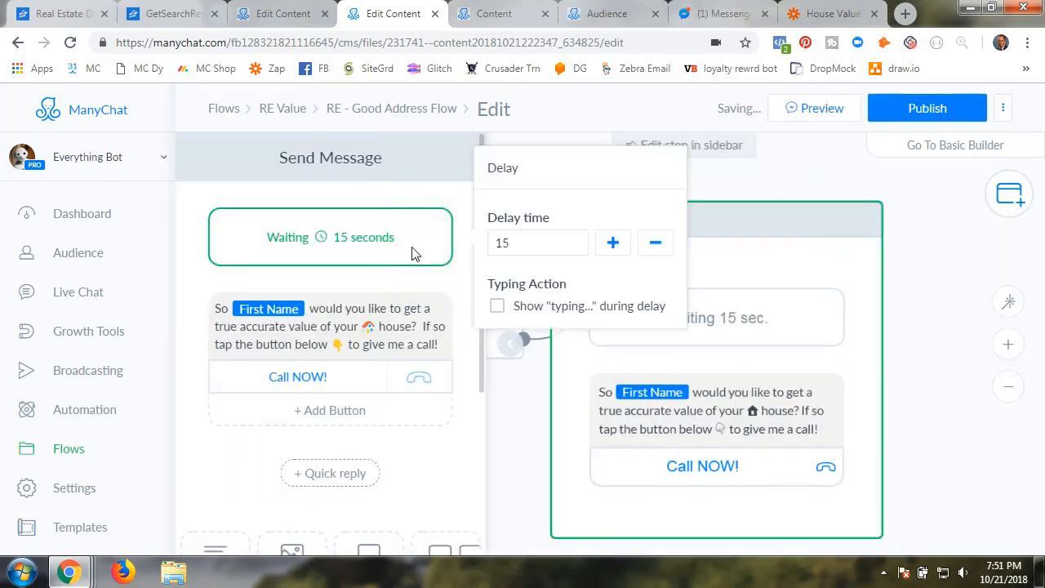
{"action": "left_click", "coordinate": [298, 377]}
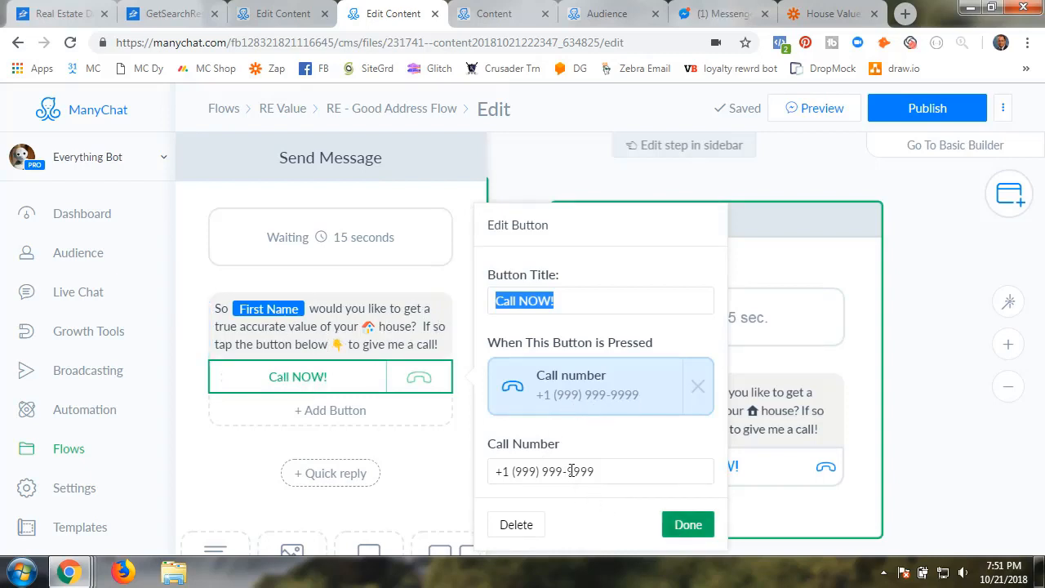
{"action": "left_click", "coordinate": [666, 530]}
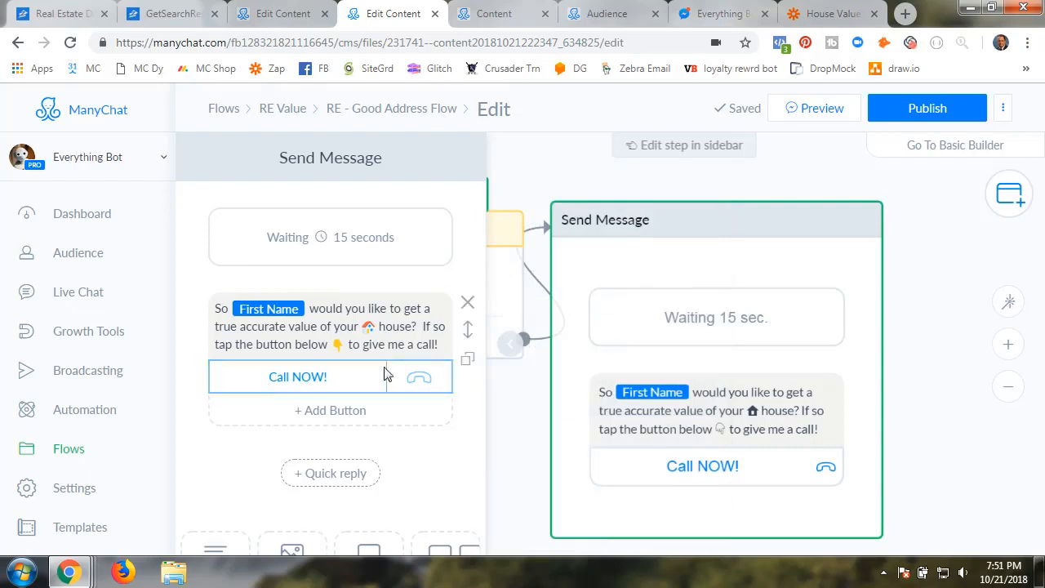
Publish the RE - Good Address Flow and return to the RE Value flows list
{"action": "left_click", "coordinate": [926, 108]}
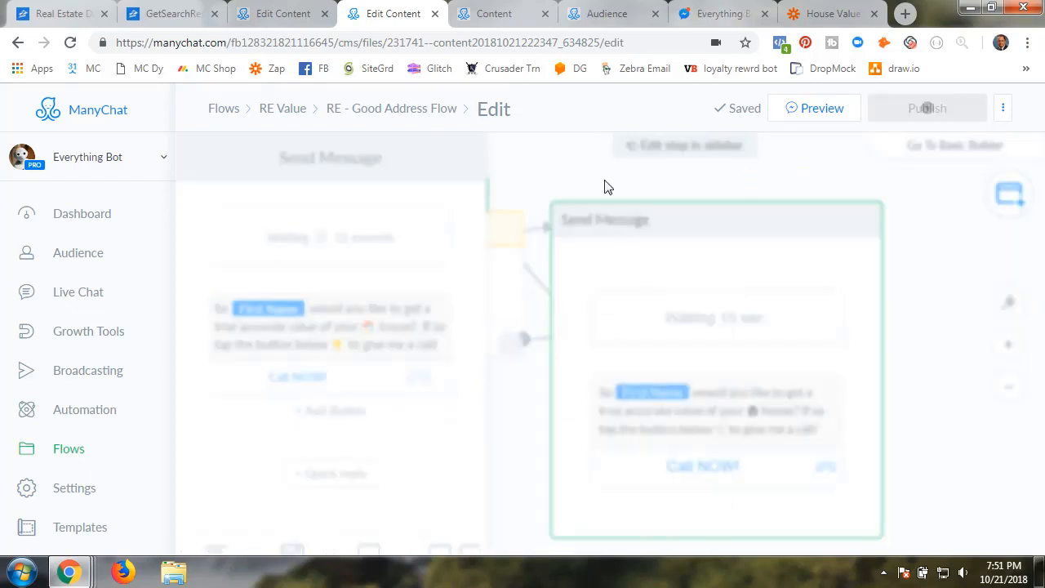
{"action": "left_click", "coordinate": [567, 180]}
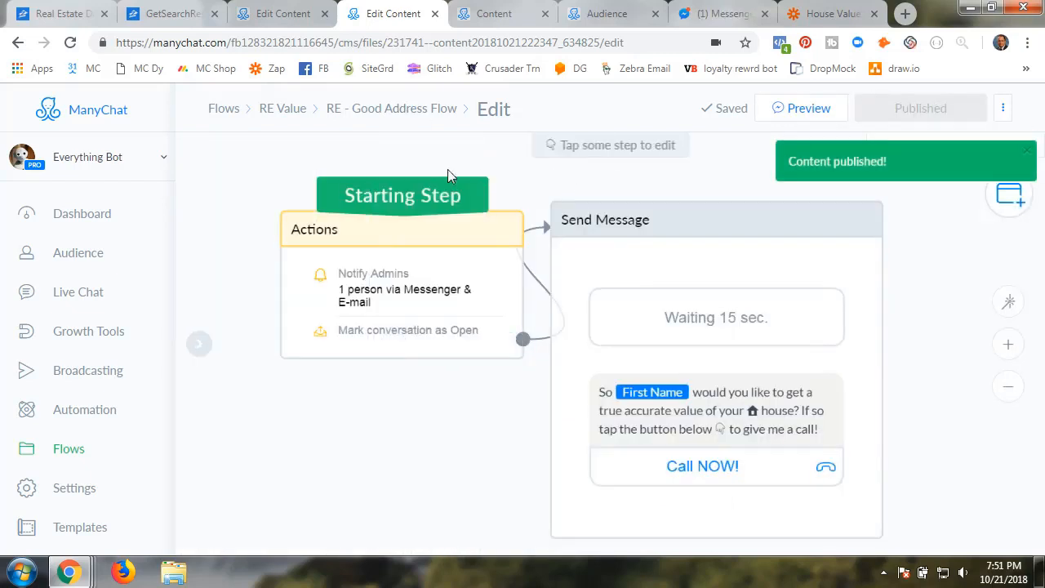
{"action": "left_click", "coordinate": [292, 116]}
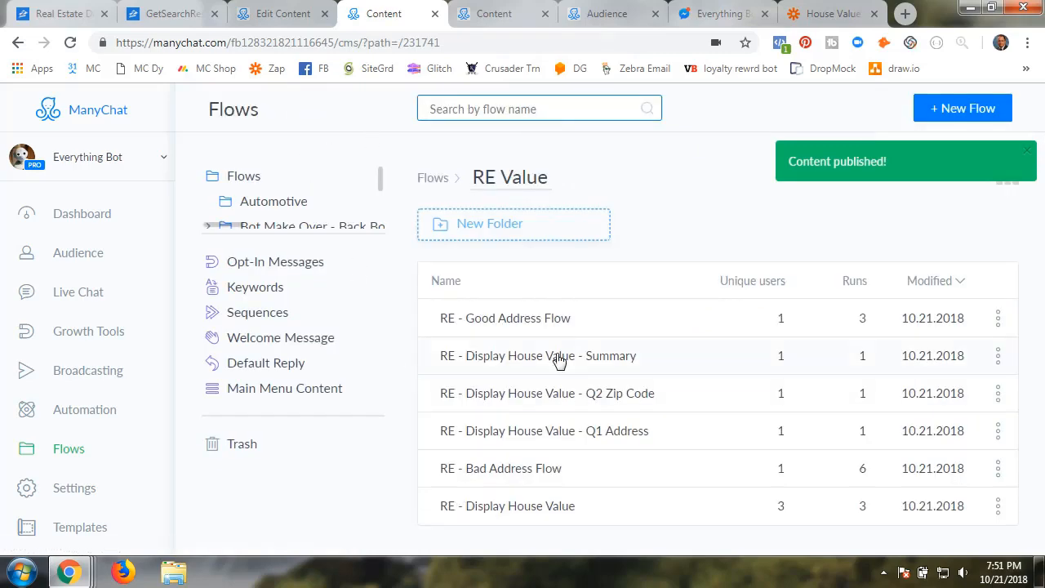
Open the RE - Bad Address Flow in edit mode
{"action": "left_click", "coordinate": [522, 482]}
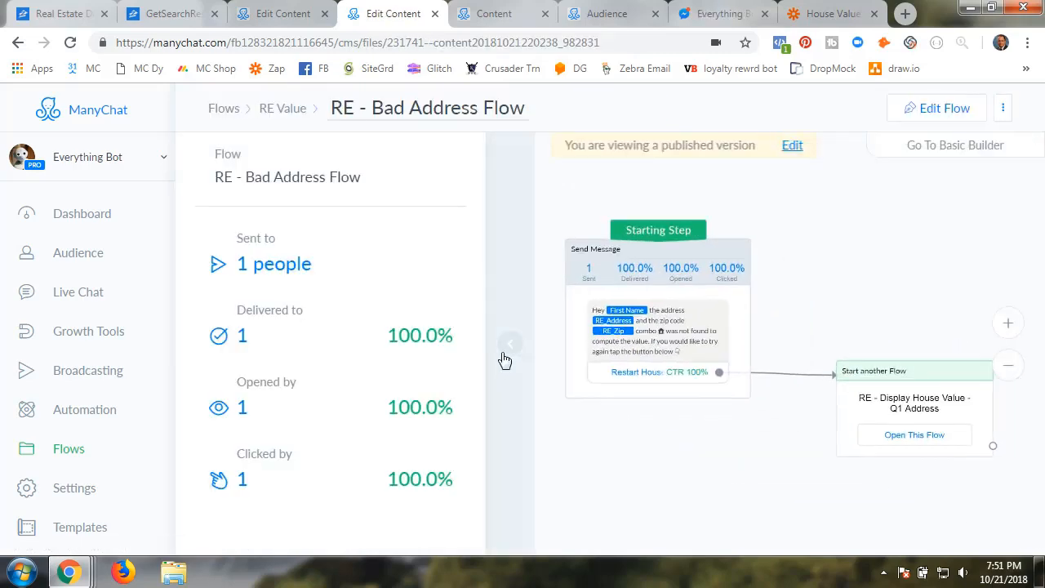
{"action": "left_click", "coordinate": [504, 357]}
{"action": "scroll", "coordinate": [619, 447], "scroll_direction": "up", "scroll_amount": 3}
{"action": "scroll", "coordinate": [625, 442], "scroll_direction": "down", "scroll_amount": 2}
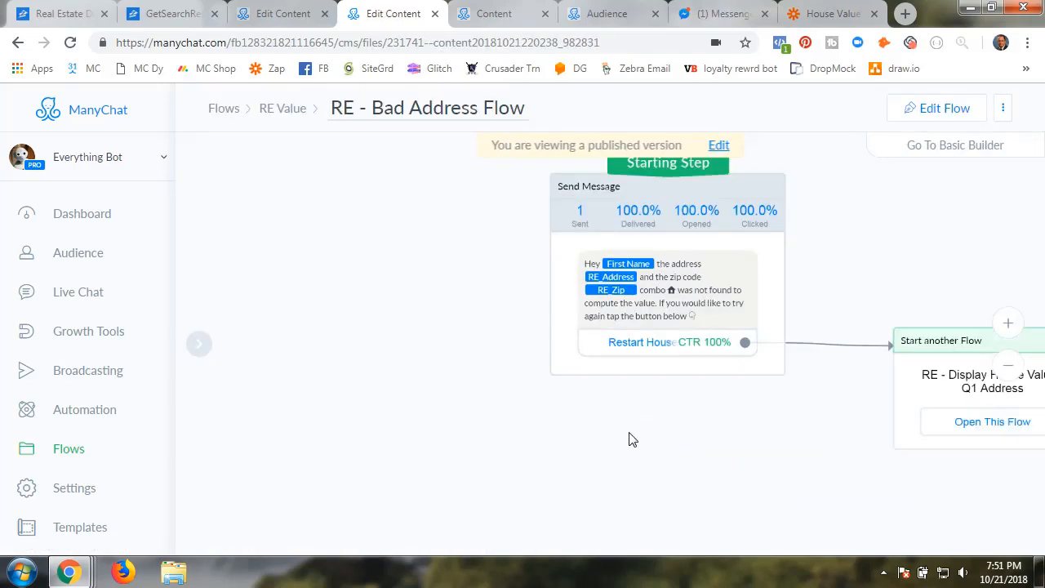
{"action": "left_click", "coordinate": [936, 114]}
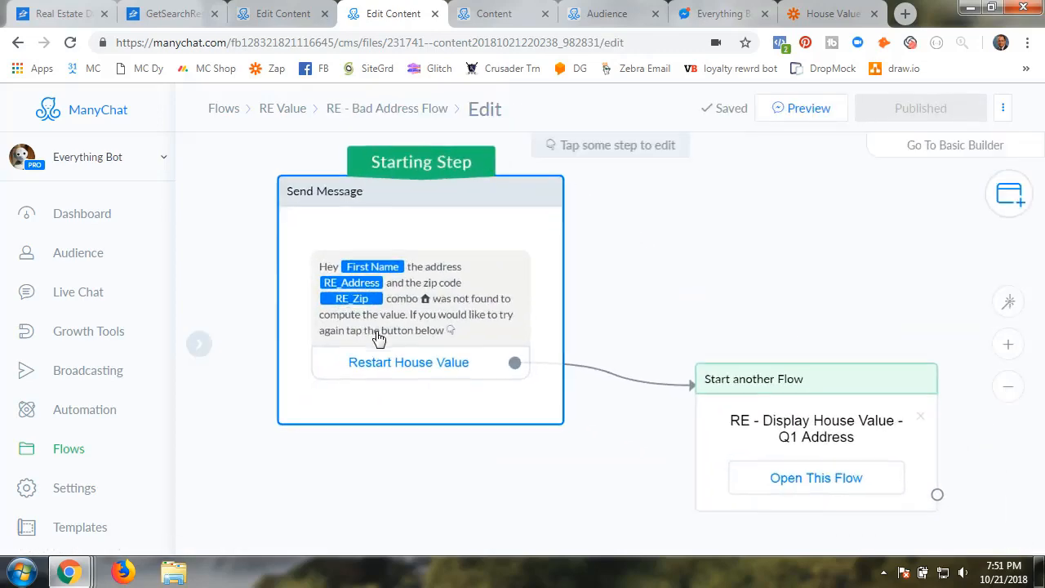
Verify the Restart House Value button starts the RE - Display House Value - Q1 Address flow
{"action": "left_click", "coordinate": [427, 236]}
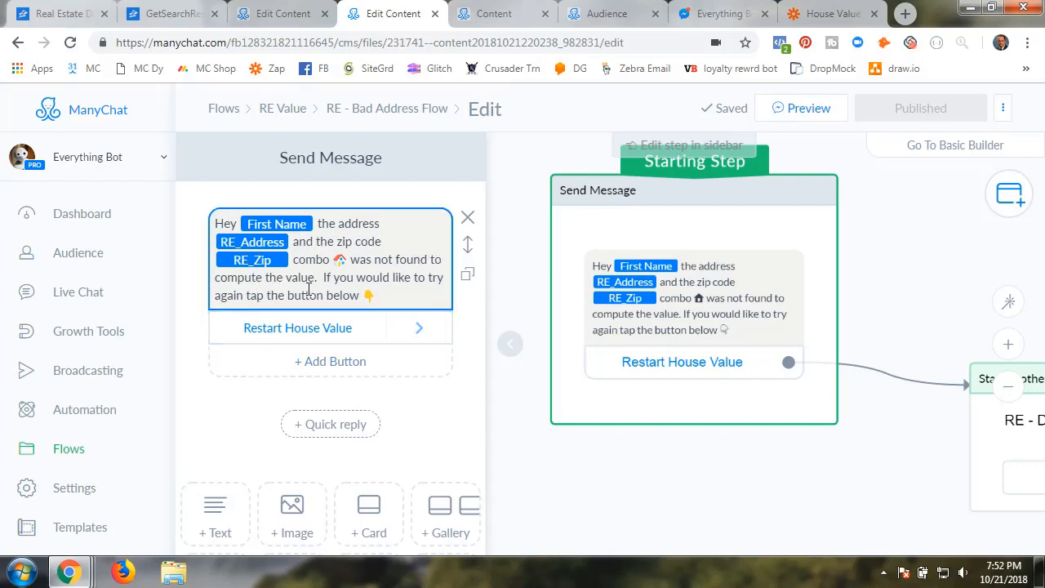
{"action": "left_click", "coordinate": [320, 331]}
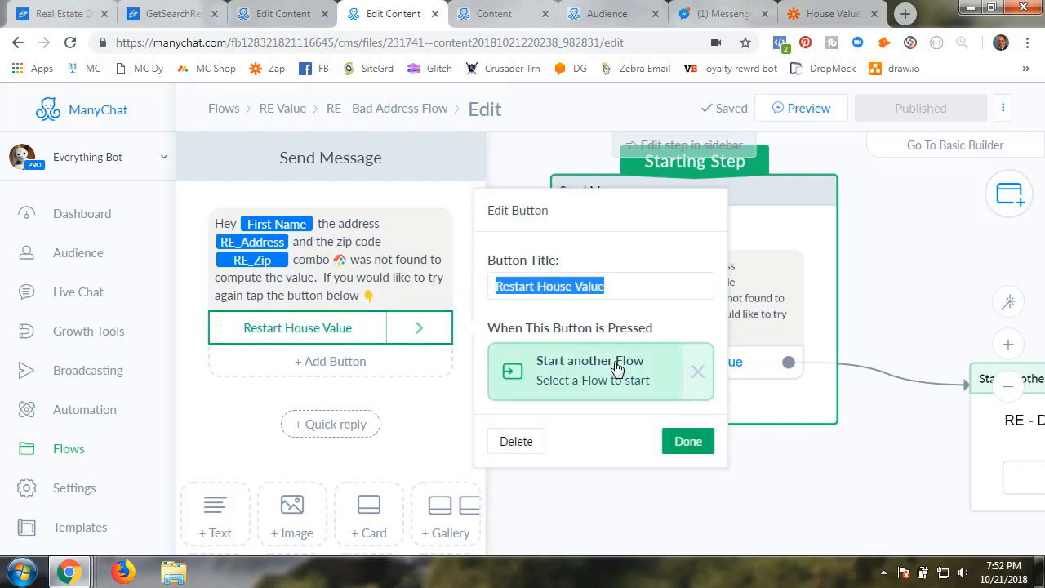
{"action": "left_click", "coordinate": [688, 442]}
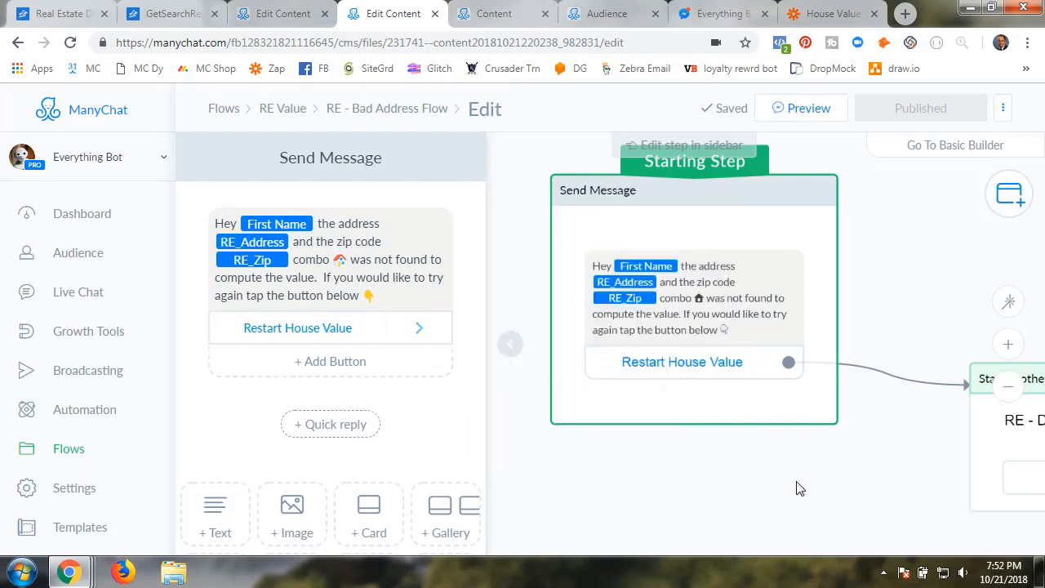
{"action": "left_click_drag", "start_coordinate": [798, 485], "coordinate": [602, 450]}
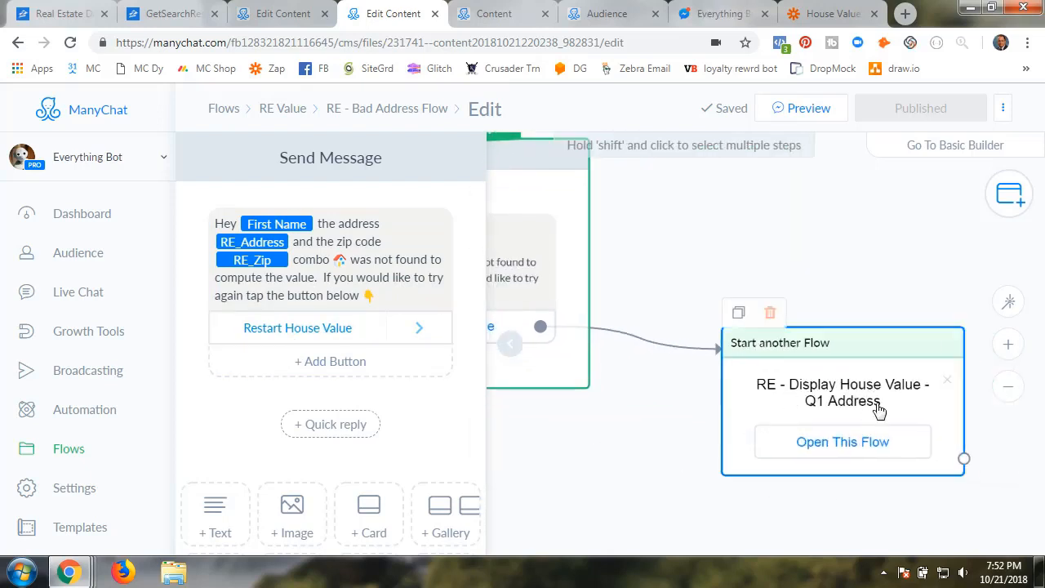
{"action": "left_click", "coordinate": [506, 349]}
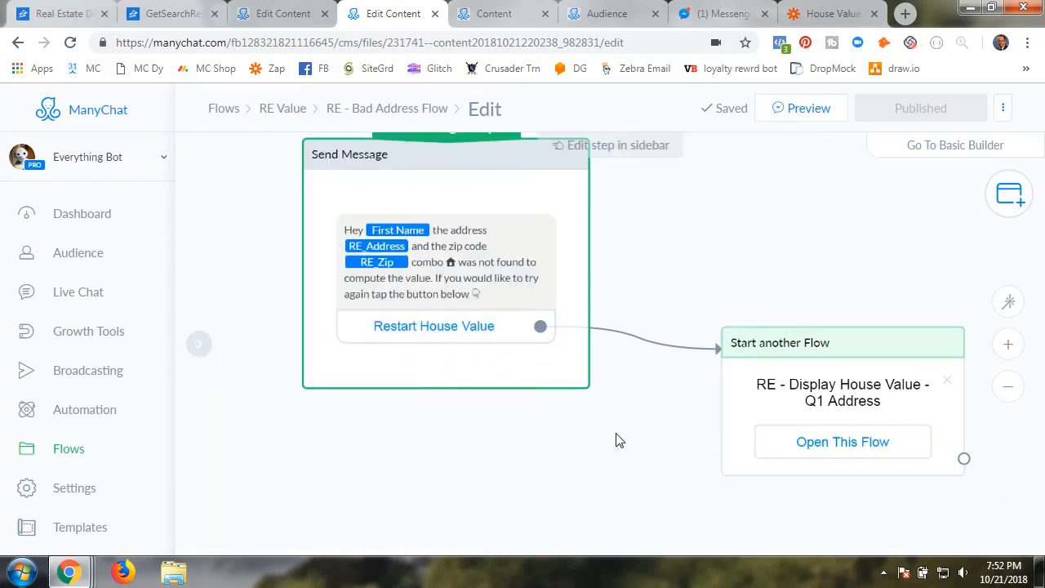
{"action": "left_click", "coordinate": [821, 17]}
Accept the send-flow test and make the tag step a ManyChat Add Tag to User action
{"action": "scroll", "coordinate": [483, 373], "scroll_direction": "down", "scroll_amount": 3}
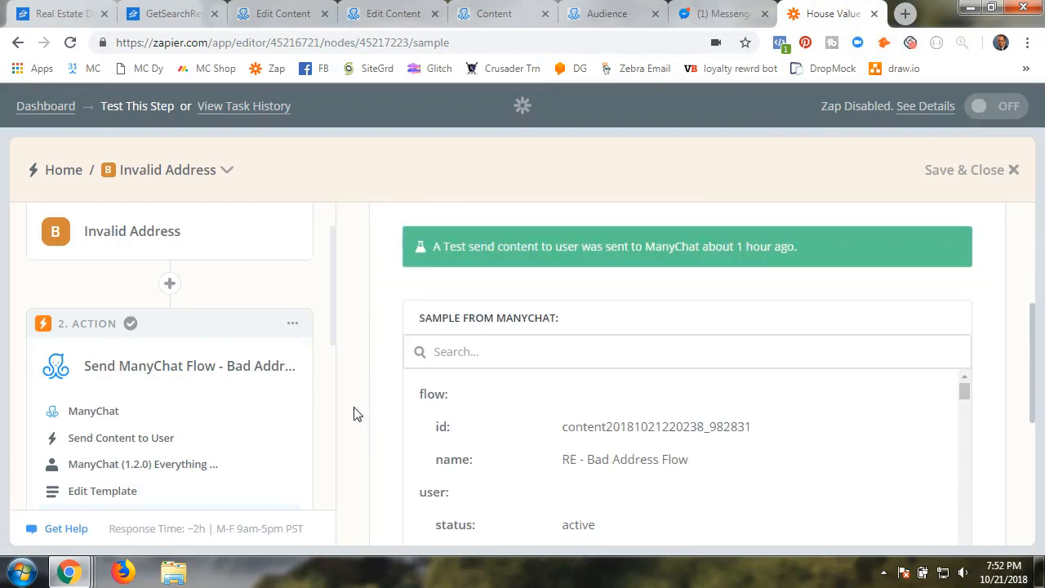
{"action": "scroll", "coordinate": [353, 414], "scroll_direction": "down", "scroll_amount": 5}
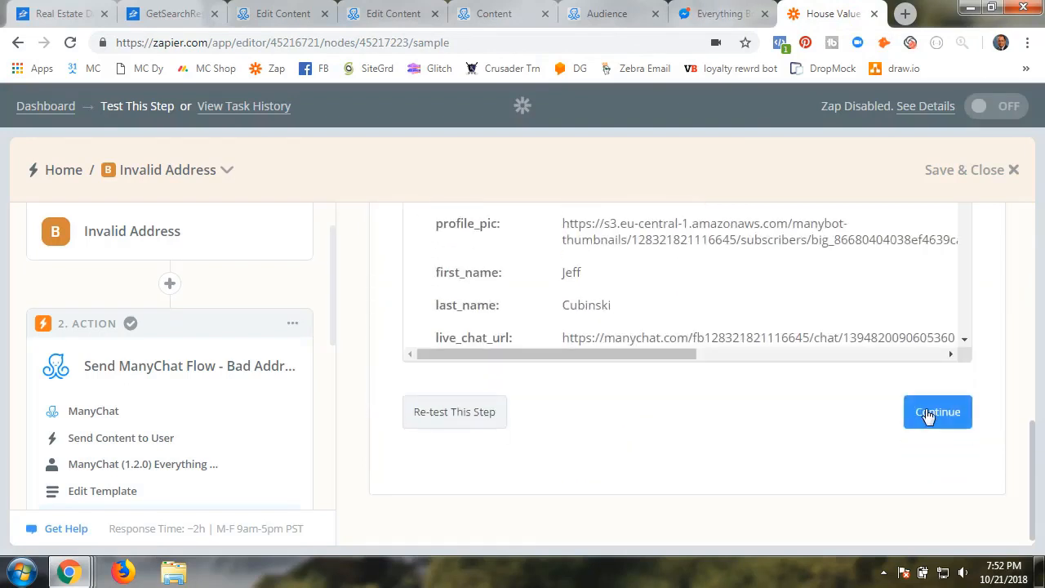
{"action": "left_click", "coordinate": [872, 413]}
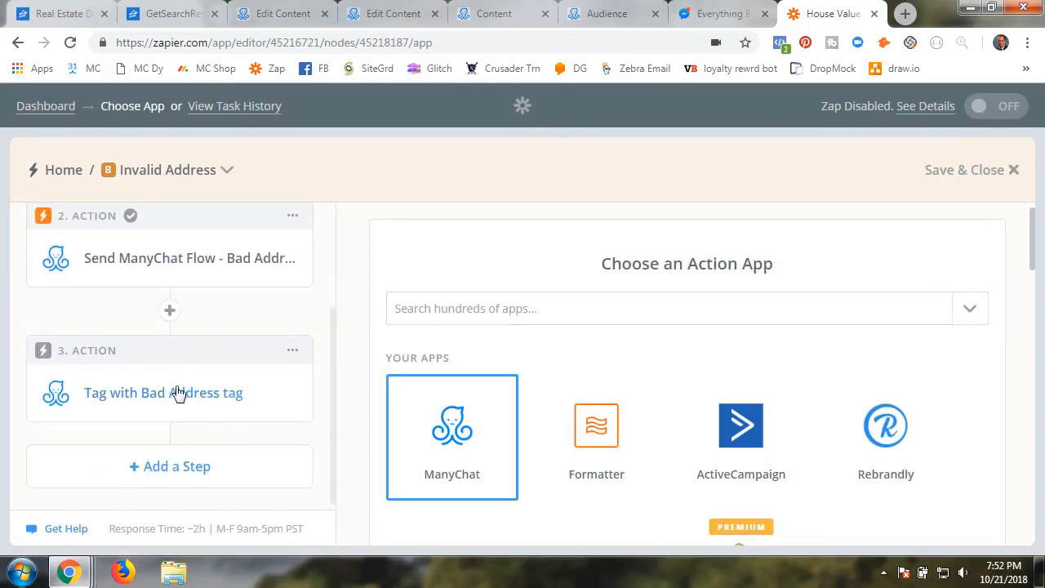
{"action": "left_click", "coordinate": [462, 448]}
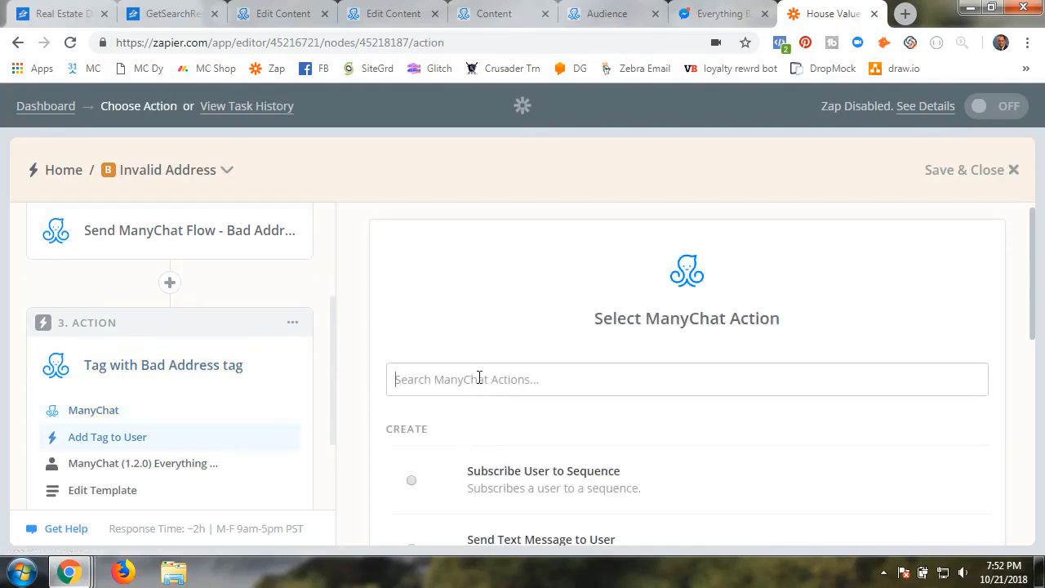
{"action": "scroll", "coordinate": [421, 430], "scroll_direction": "down", "scroll_amount": 2}
{"action": "scroll", "coordinate": [416, 416], "scroll_direction": "down", "scroll_amount": 2}
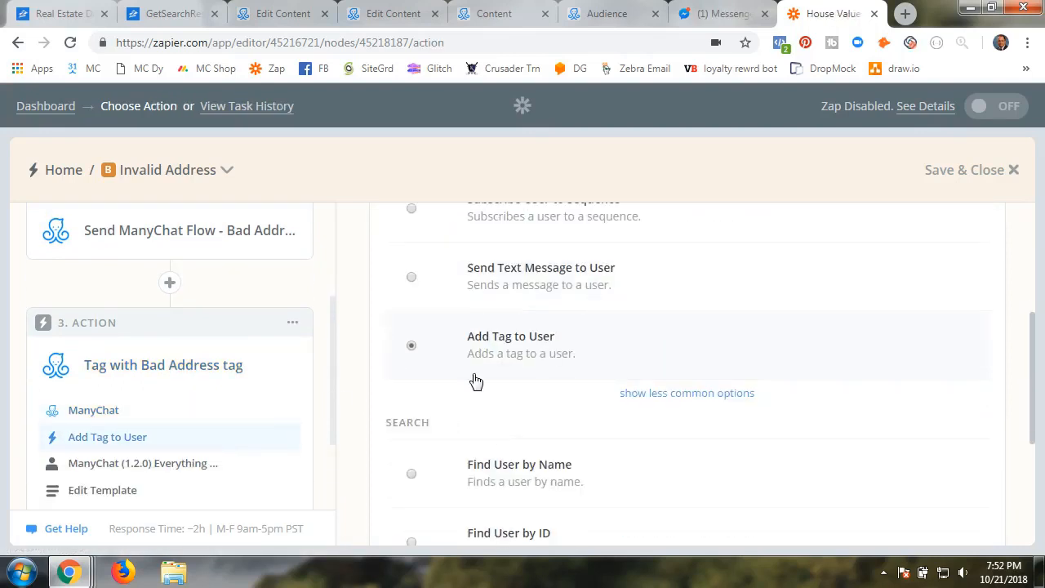
{"action": "left_click", "coordinate": [621, 395]}
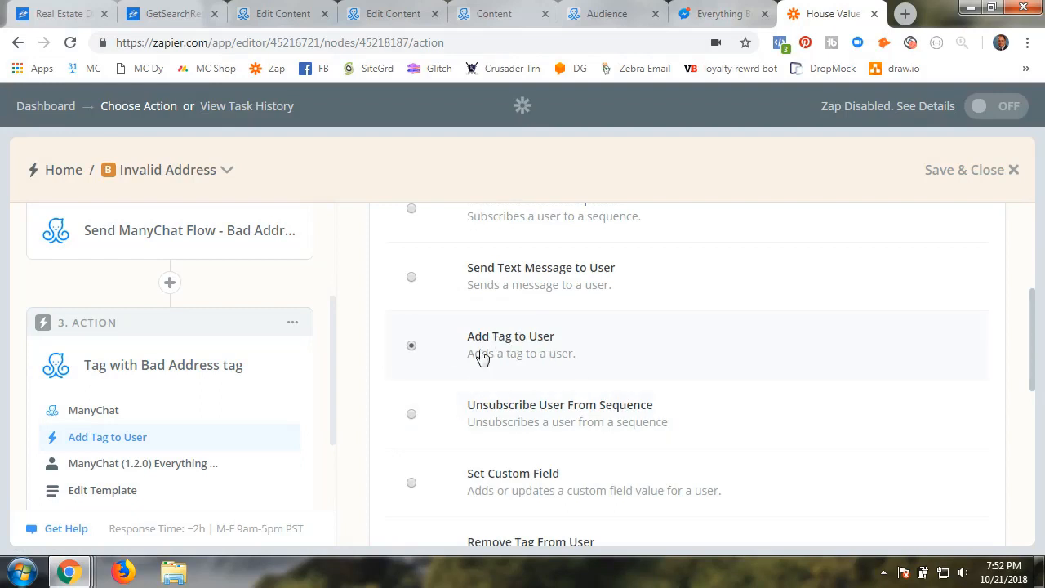
{"action": "scroll", "coordinate": [495, 360], "scroll_direction": "down", "scroll_amount": 6}
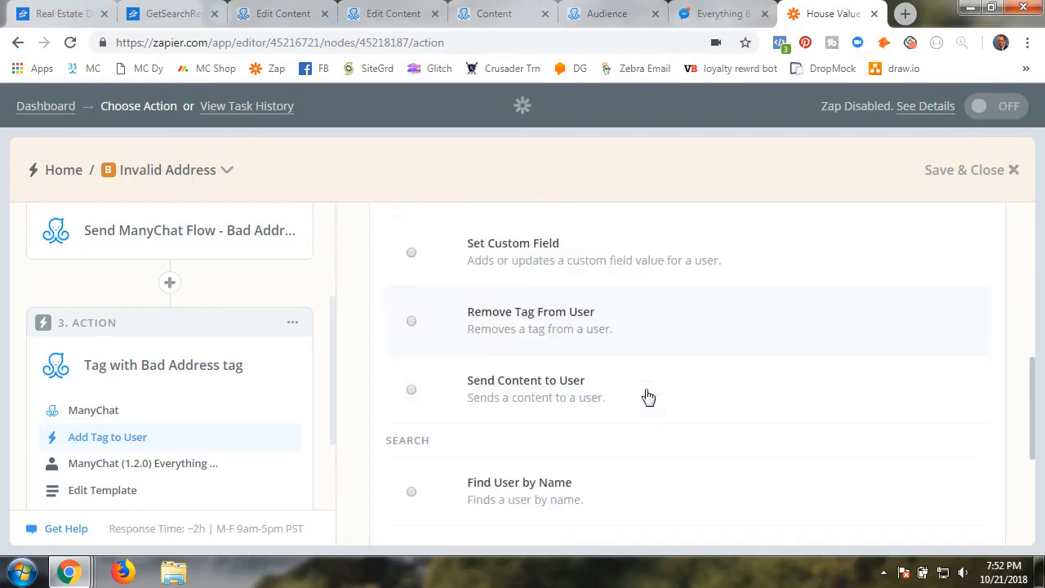
{"action": "left_click", "coordinate": [941, 446]}
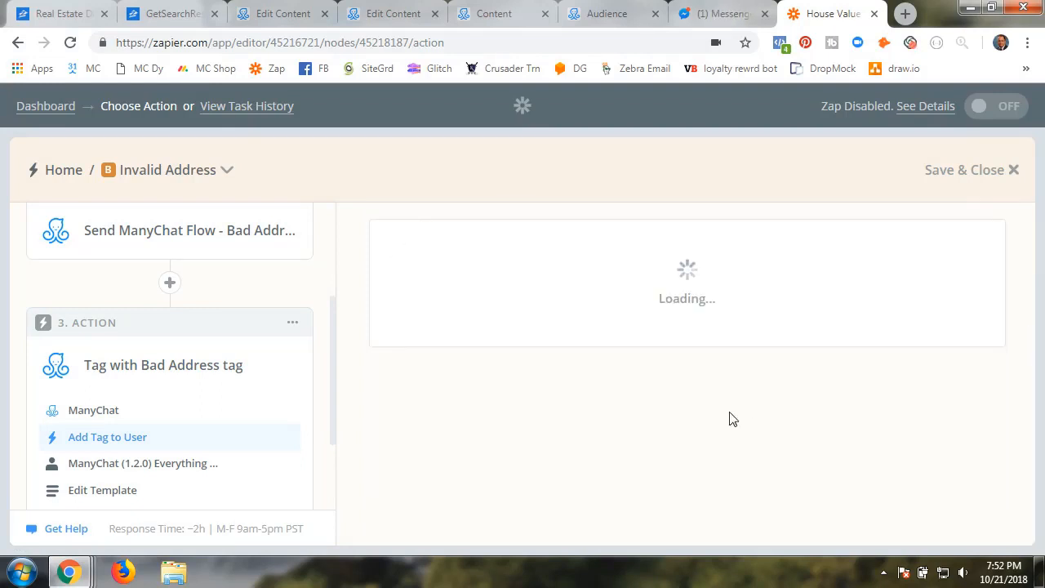
Test and confirm the Everything Bot #5 ManyChat account
{"action": "scroll", "coordinate": [661, 418], "scroll_direction": "down", "scroll_amount": 2}
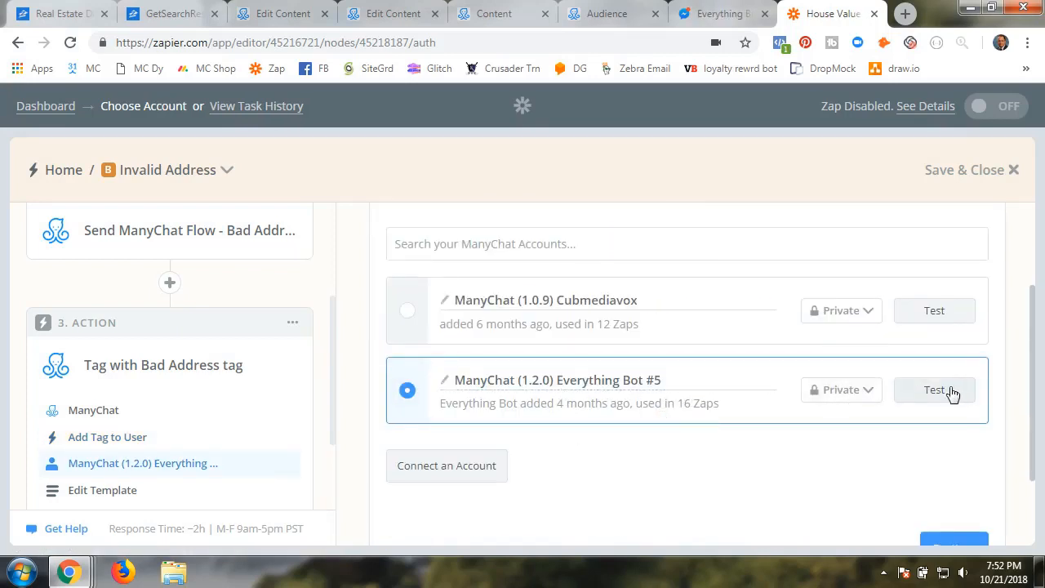
{"action": "left_click", "coordinate": [935, 390]}
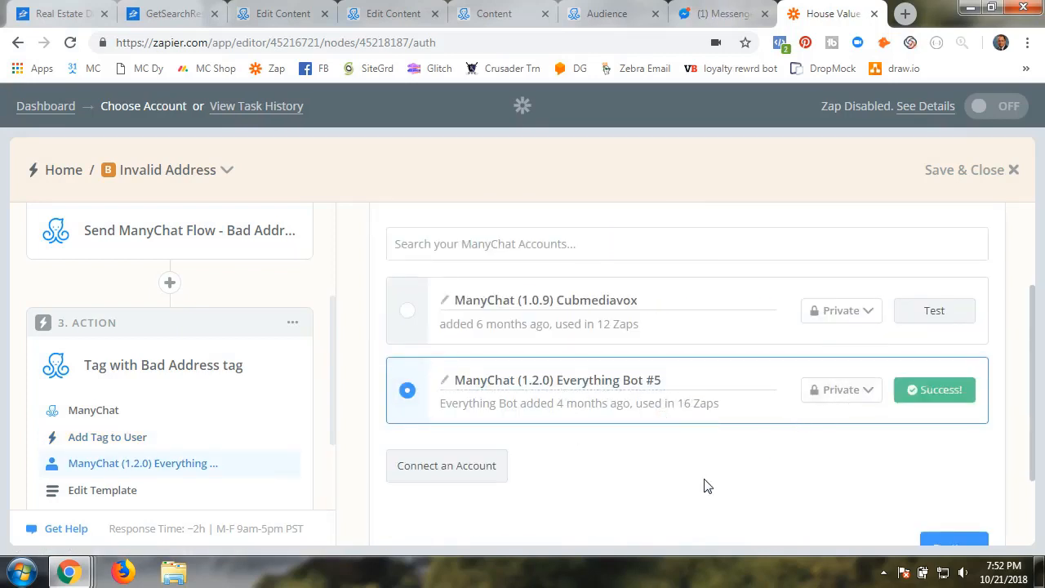
{"action": "left_click", "coordinate": [927, 543]}
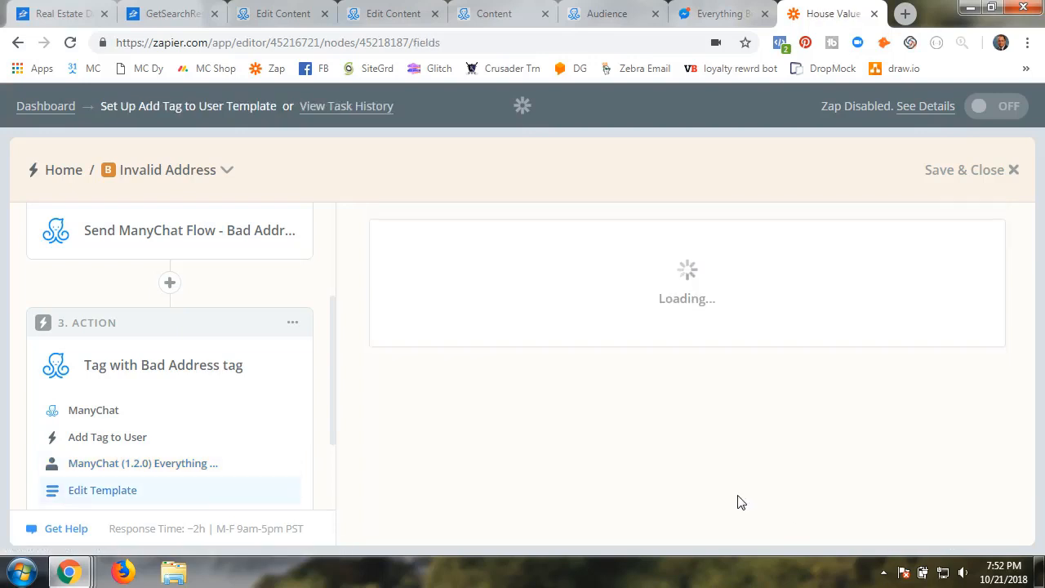
Select Z_Bad_Address_House_Value as the tag to add and confirm the step
{"action": "scroll", "coordinate": [669, 464], "scroll_direction": "down", "scroll_amount": 3}
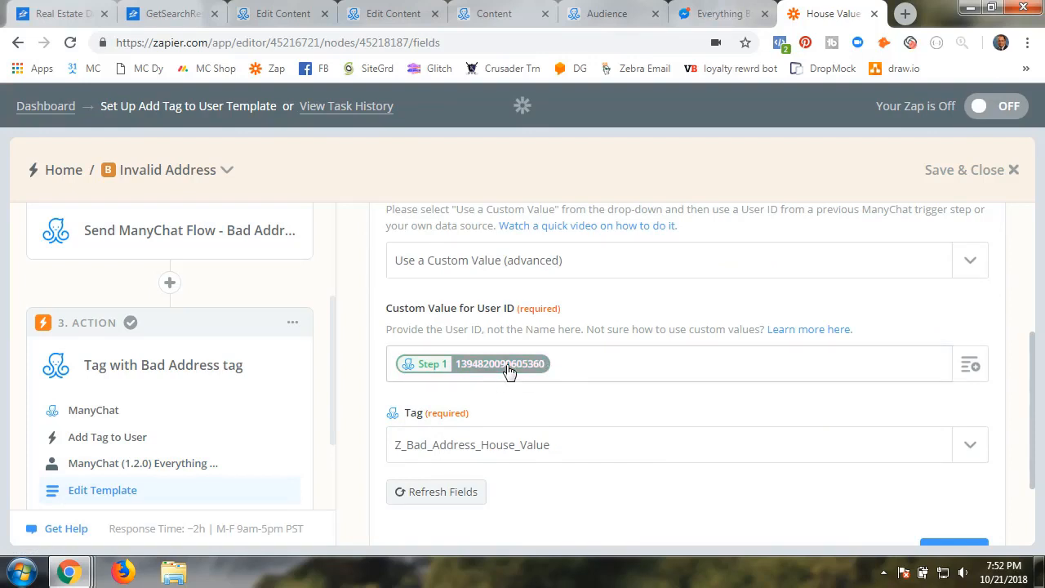
{"action": "scroll", "coordinate": [759, 432], "scroll_direction": "down", "scroll_amount": 2}
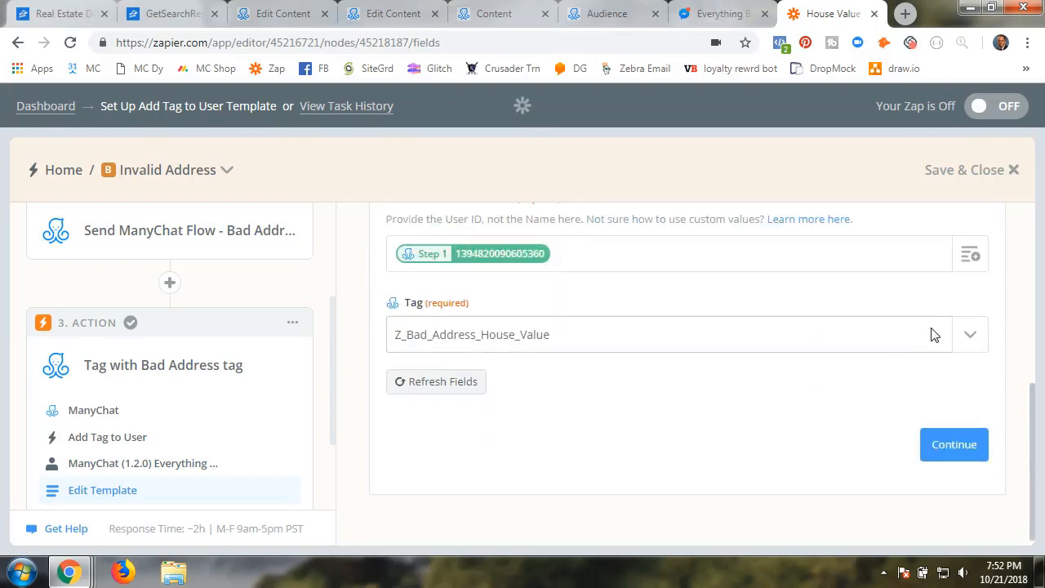
{"action": "left_click", "coordinate": [935, 335]}
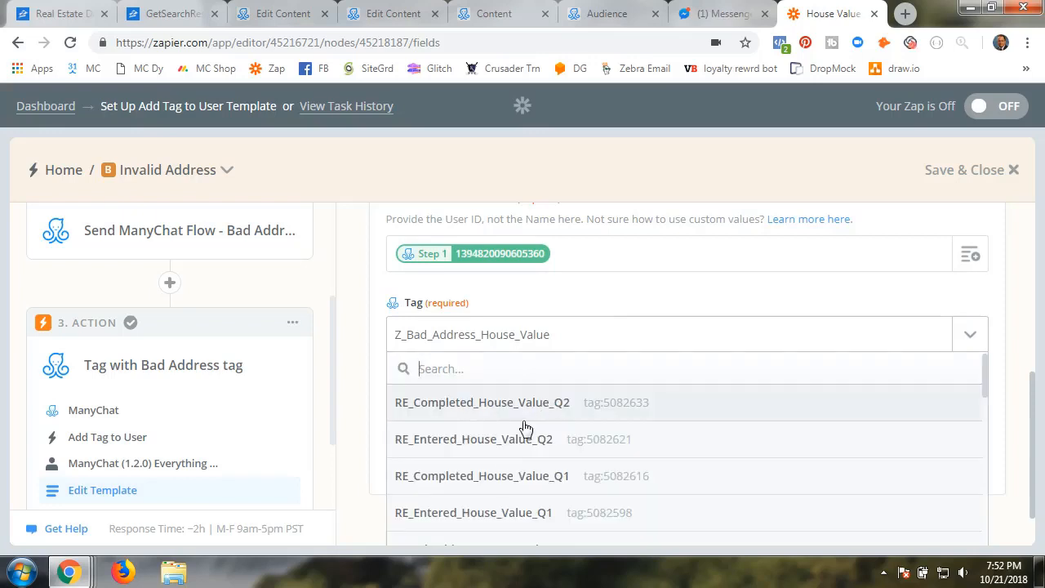
{"action": "scroll", "coordinate": [500, 464], "scroll_direction": "down", "scroll_amount": 2}
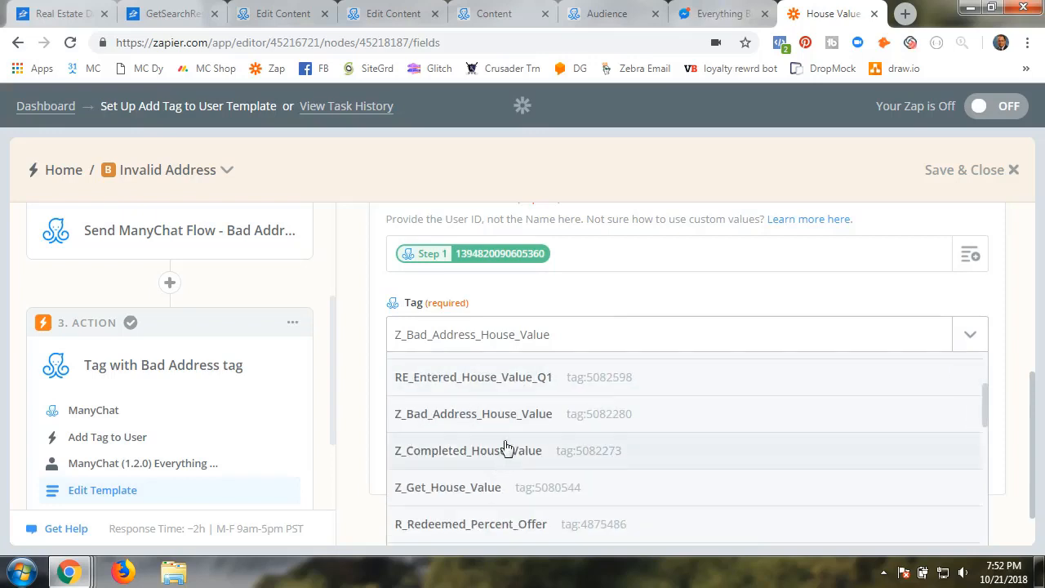
{"action": "left_click", "coordinate": [485, 428]}
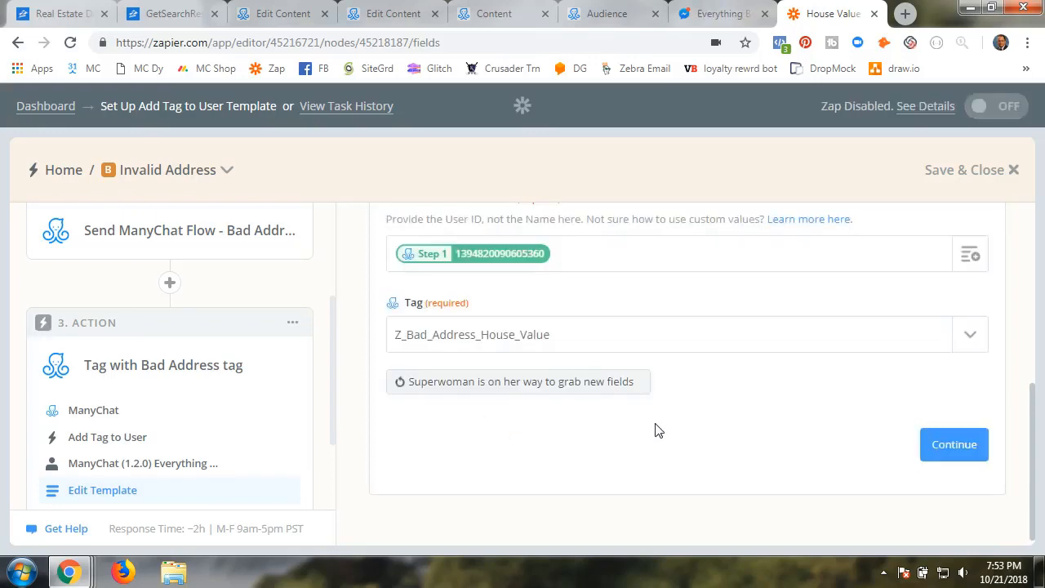
{"action": "left_click", "coordinate": [951, 446]}
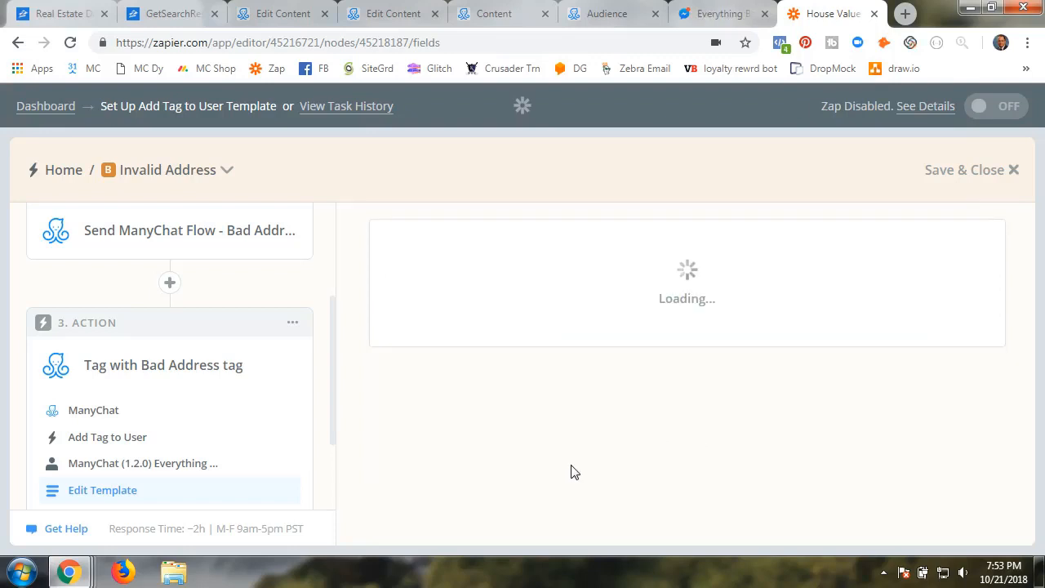
Review the successful tag test and finish the House Value with Error Check zap
{"action": "scroll", "coordinate": [560, 474], "scroll_direction": "down", "scroll_amount": 5}
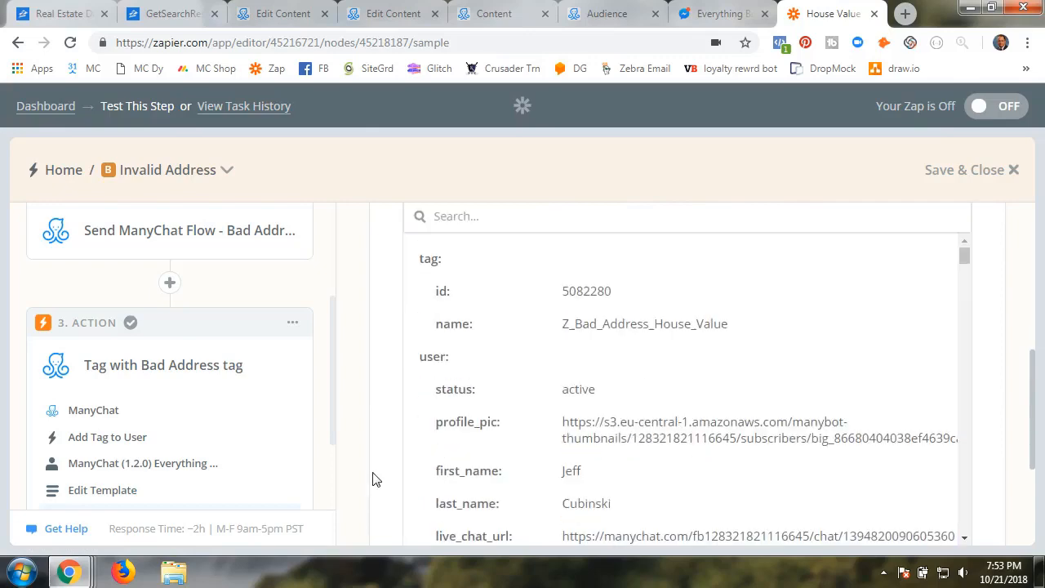
{"action": "scroll", "coordinate": [373, 480], "scroll_direction": "down", "scroll_amount": 3}
{"action": "left_click", "coordinate": [931, 412]}
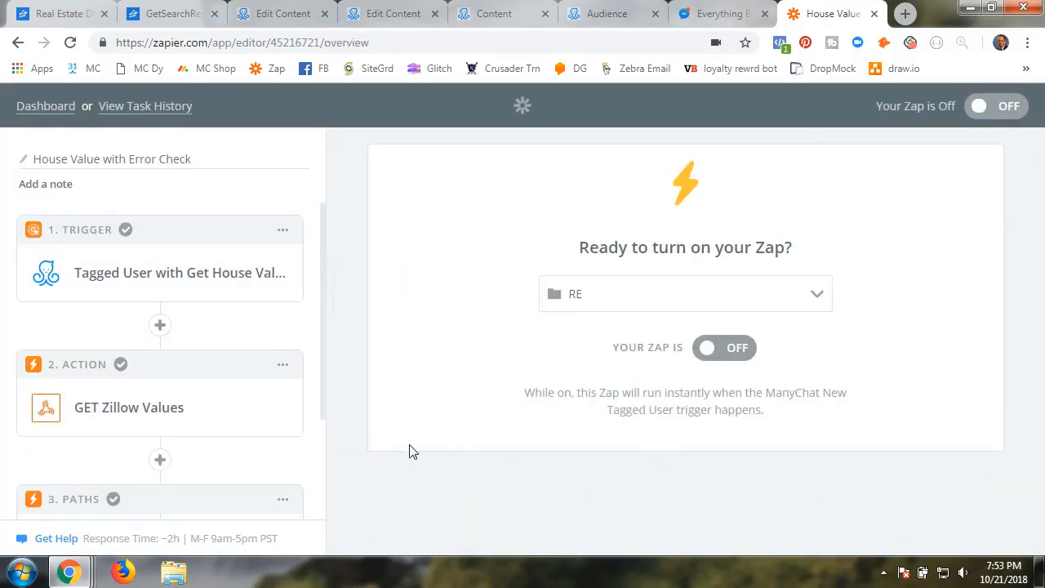
{"action": "scroll", "coordinate": [220, 456], "scroll_direction": "down", "scroll_amount": 3}
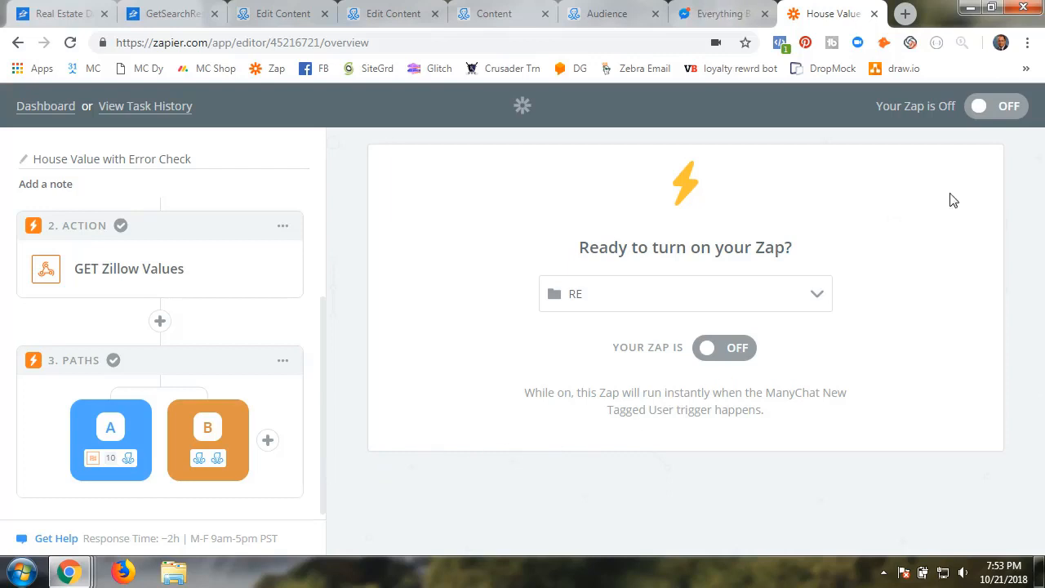
Switch the House Value with Error Check Zap on and go back to the dashboard
{"action": "left_click", "coordinate": [739, 349]}
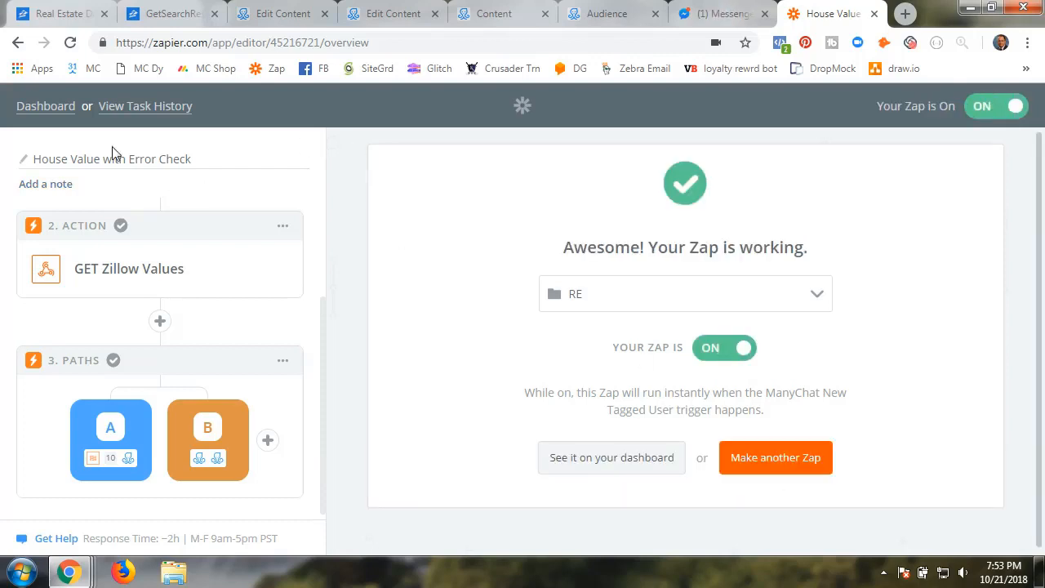
{"action": "left_click", "coordinate": [24, 106]}
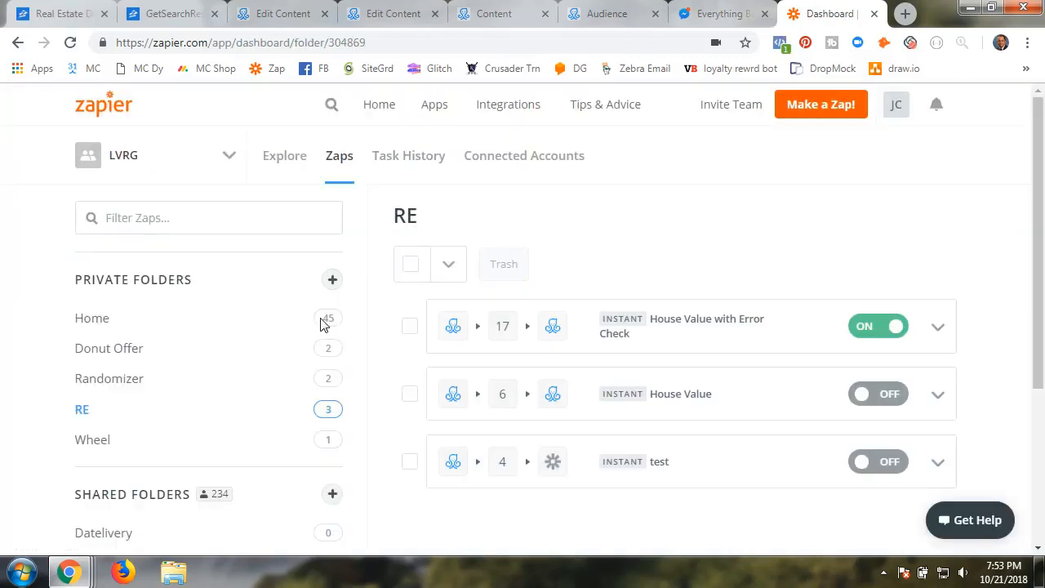
Check Task History and confirm the Zap shows as on in the RE folder
{"action": "left_click", "coordinate": [419, 164]}
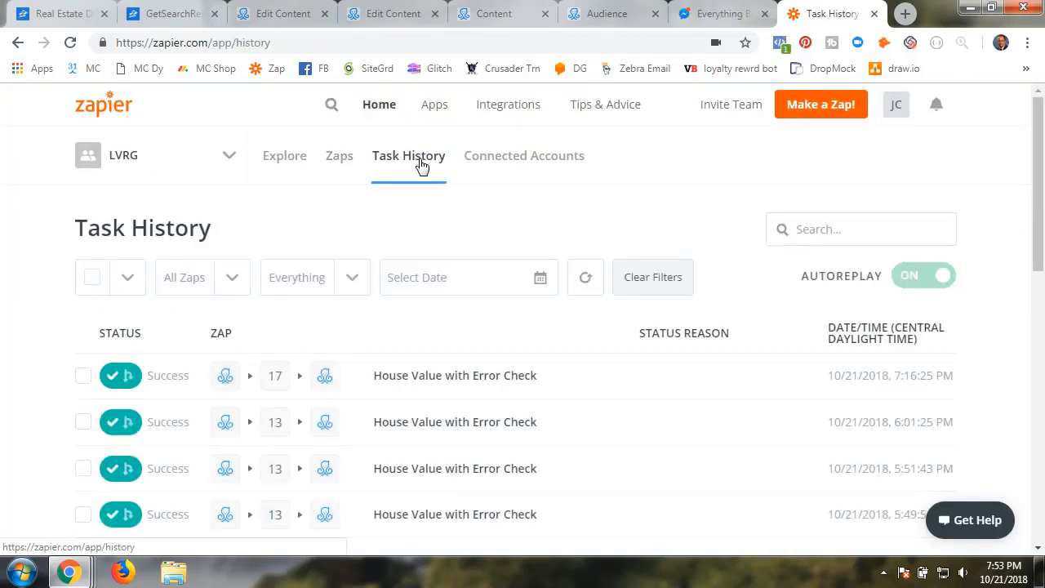
{"action": "left_click", "coordinate": [343, 166]}
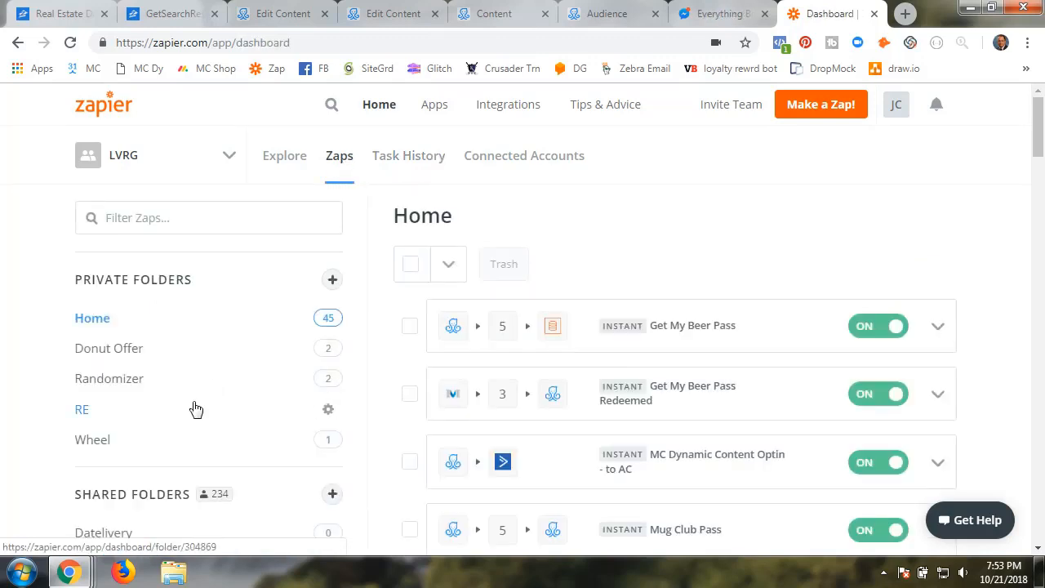
{"action": "left_click", "coordinate": [82, 415]}
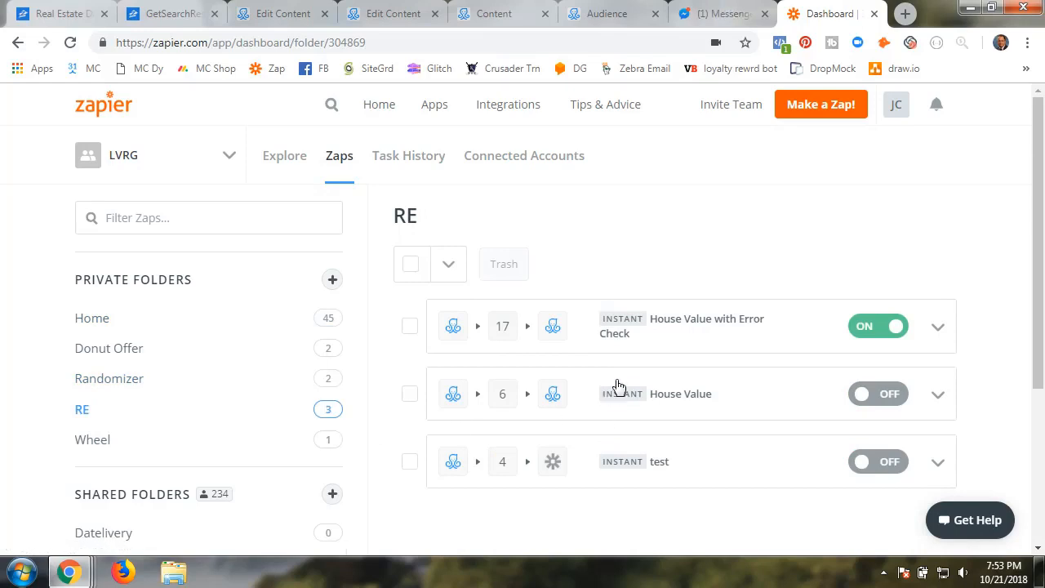
{"action": "left_click", "coordinate": [727, 14]}
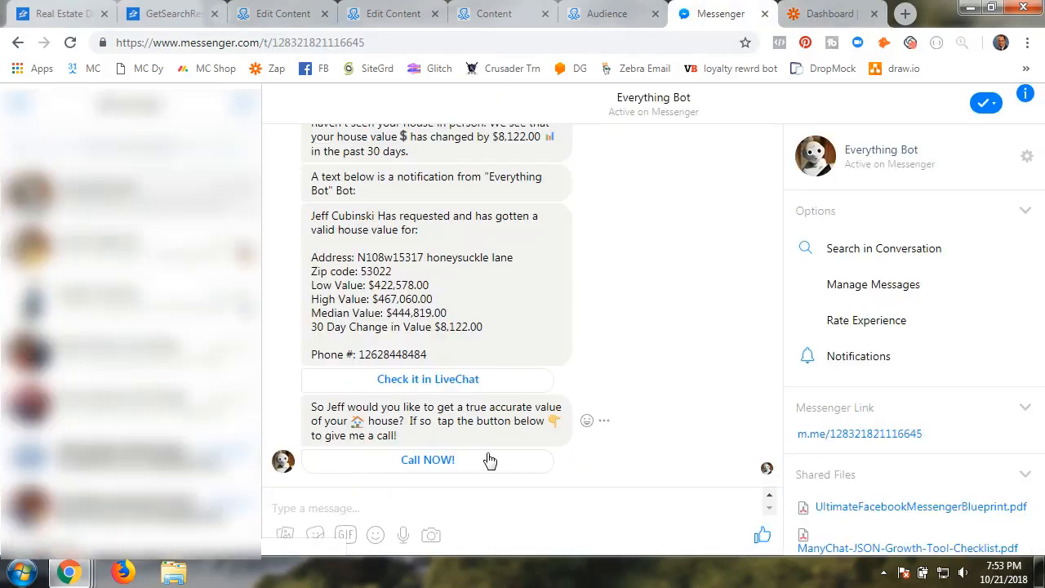
Remove the Z_Get_House_Value and Z_Completed_House_Value tags from the test subscriber's profile
{"action": "left_click", "coordinate": [252, 16]}
{"action": "left_click", "coordinate": [613, 14]}
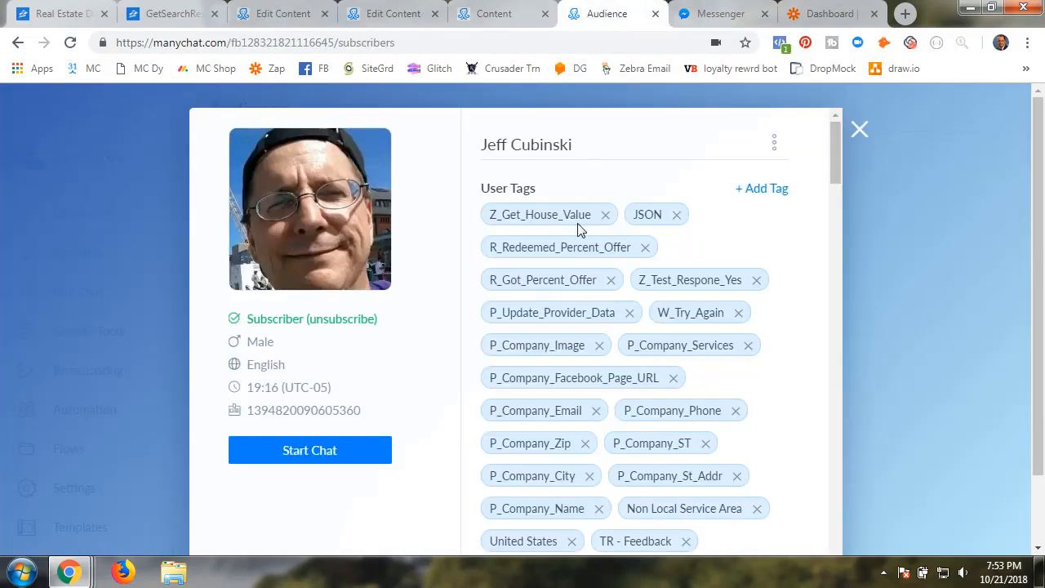
{"action": "left_click", "coordinate": [605, 214]}
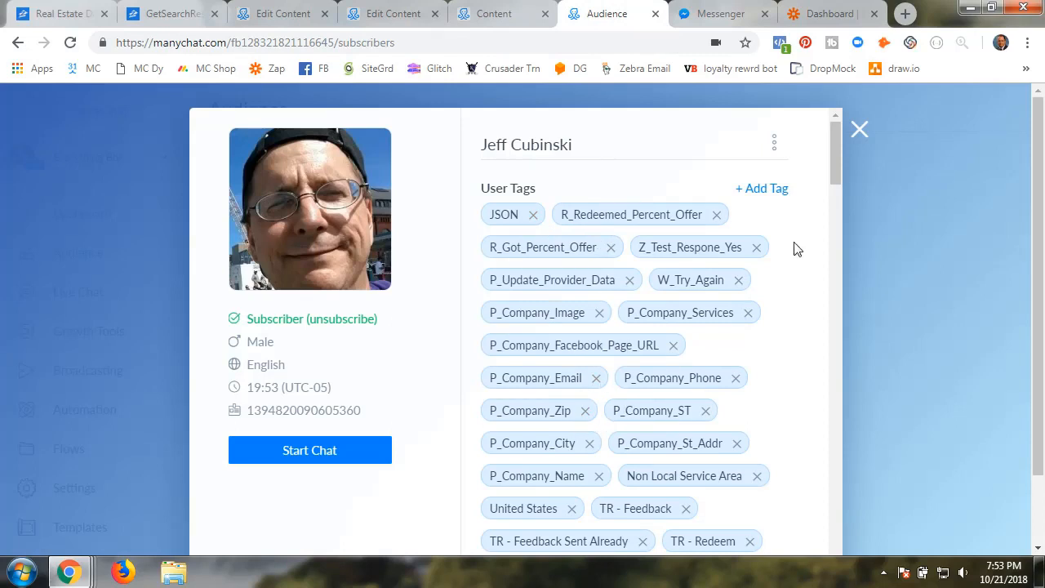
{"action": "left_click", "coordinate": [859, 130]}
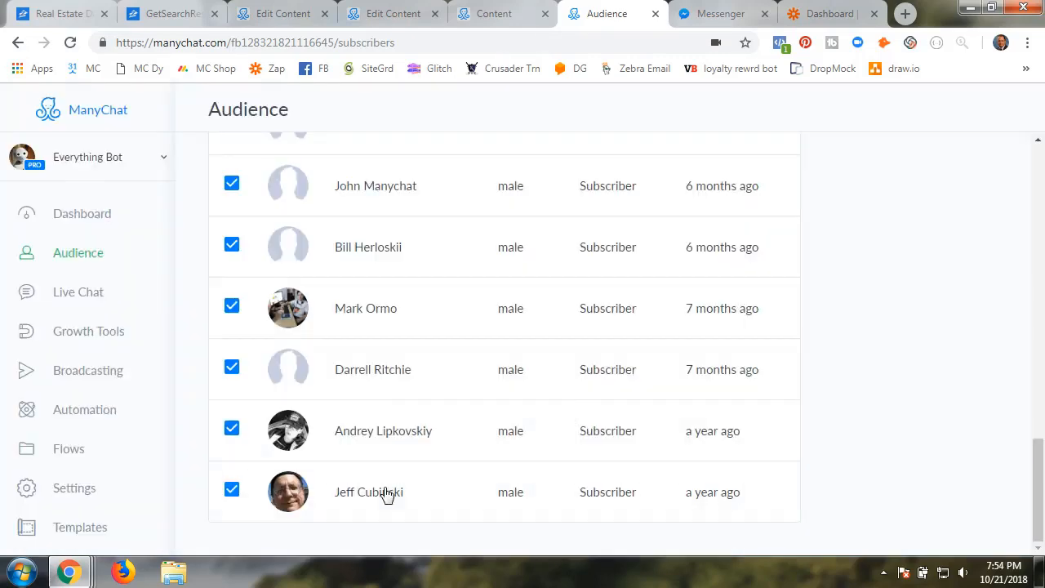
{"action": "left_click", "coordinate": [387, 496]}
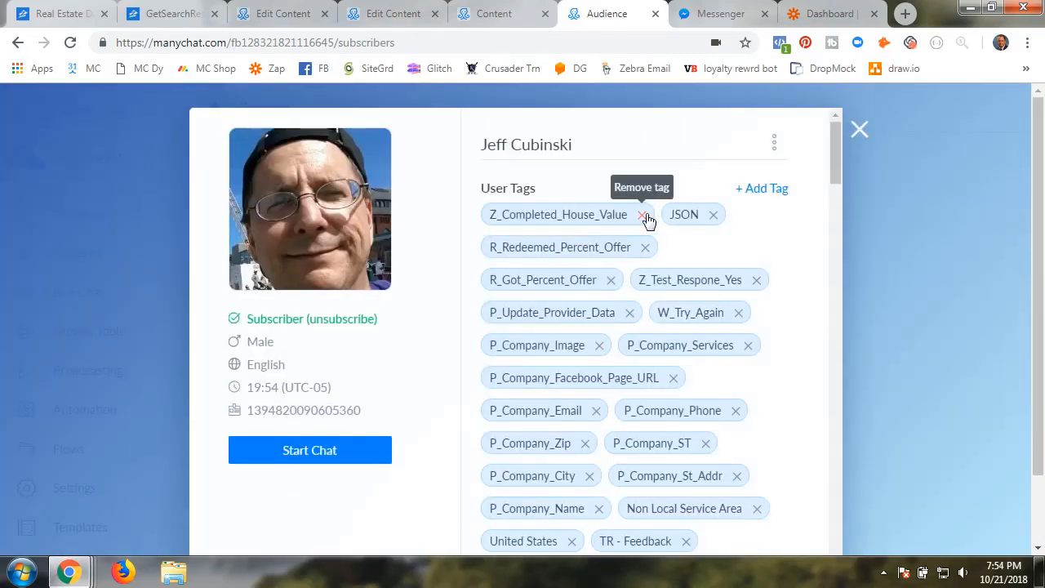
{"action": "left_click", "coordinate": [642, 216]}
{"action": "left_click", "coordinate": [858, 129]}
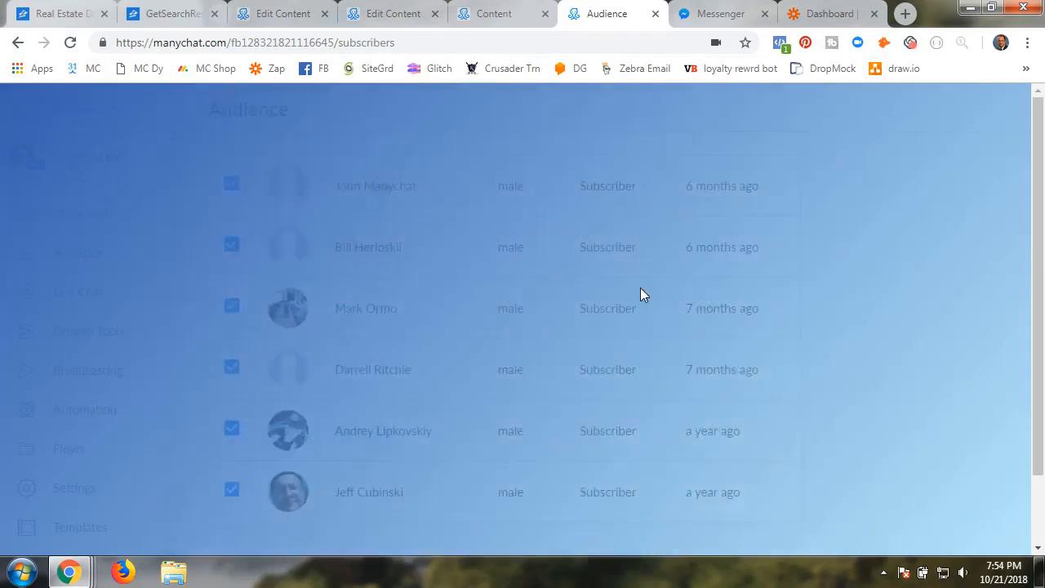
Open the RE - Display House Value flow from the RE Value folder
{"action": "left_click", "coordinate": [277, 13]}
{"action": "left_click", "coordinate": [276, 112]}
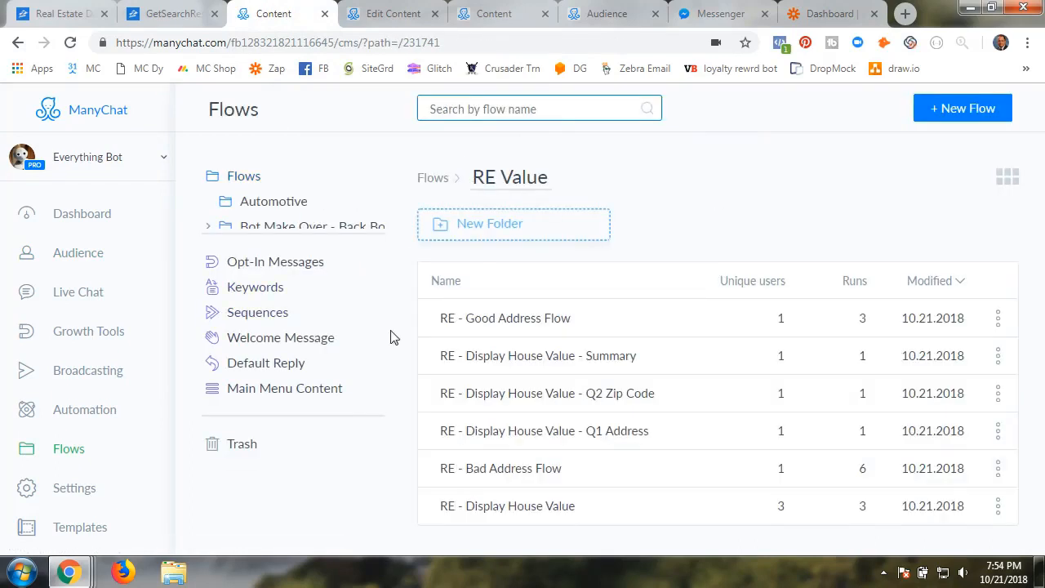
{"action": "left_click", "coordinate": [529, 518]}
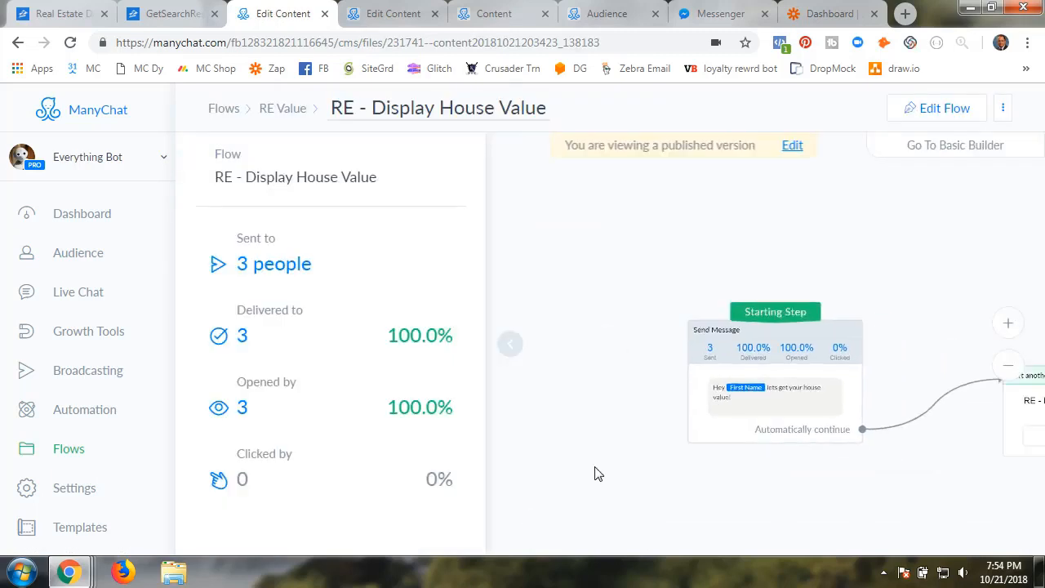
Open RE - Display House Value for editing and send its preview to Messenger
{"action": "left_click", "coordinate": [509, 353]}
{"action": "left_click", "coordinate": [939, 108]}
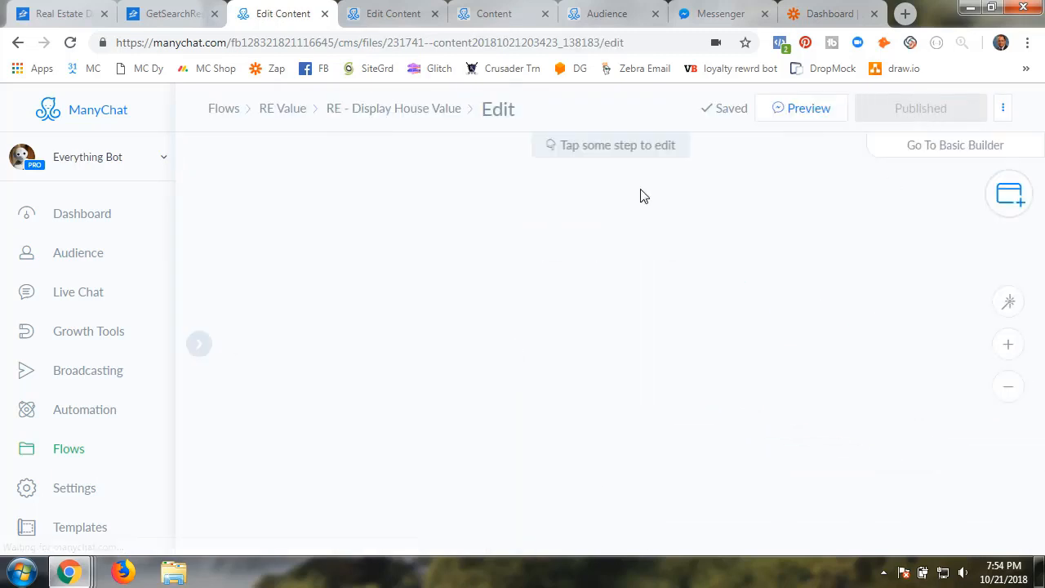
{"action": "left_click", "coordinate": [798, 113]}
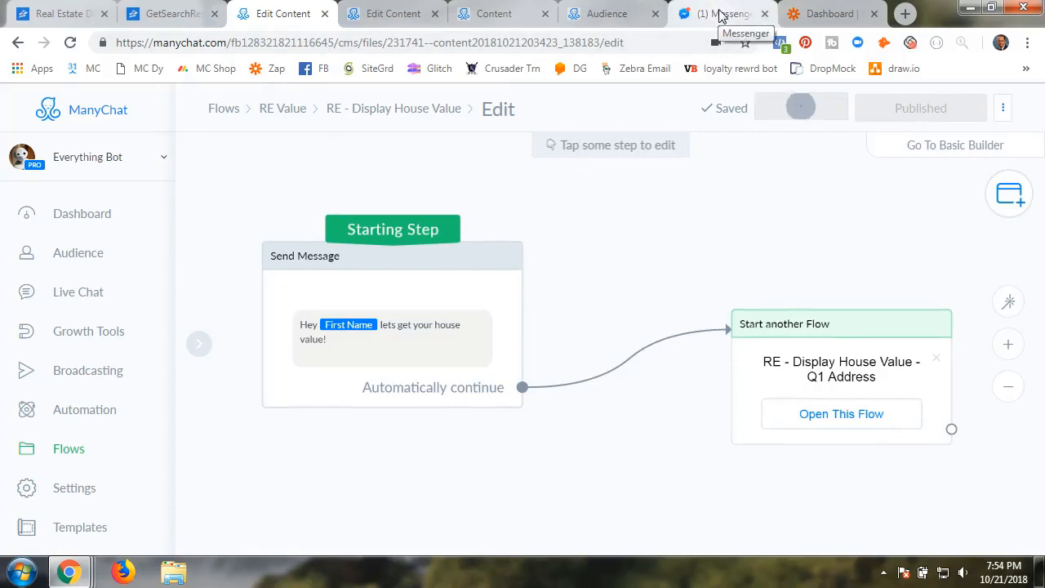
{"action": "left_click", "coordinate": [721, 16]}
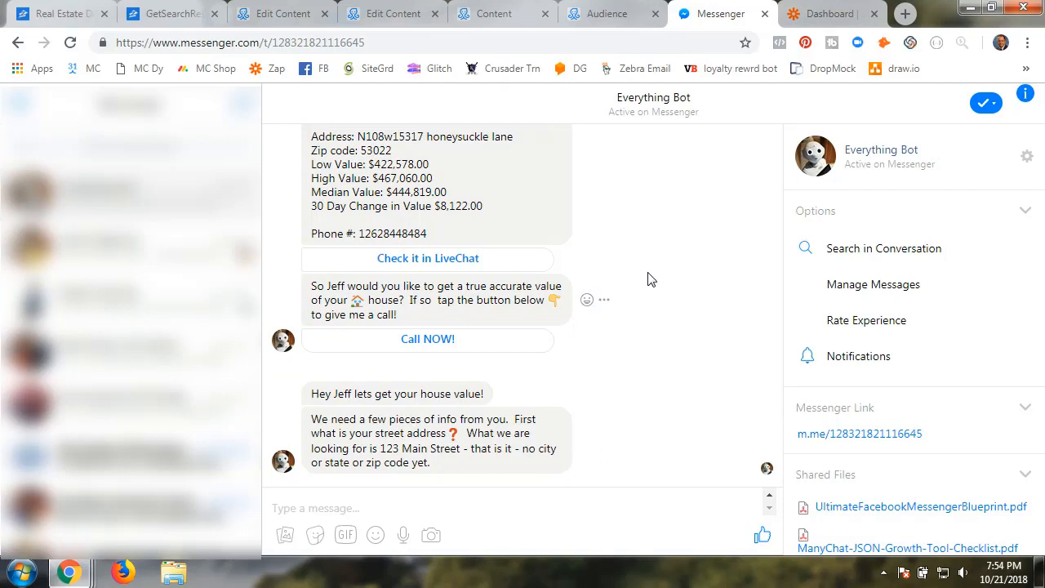
{"action": "left_click", "coordinate": [334, 507]}
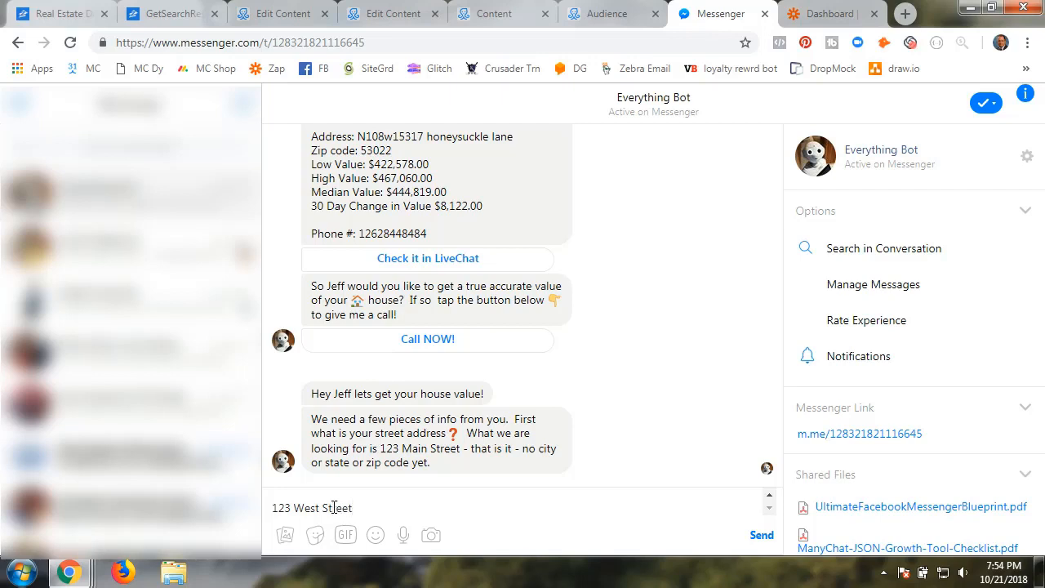
{"action": "key", "text": "Return"}
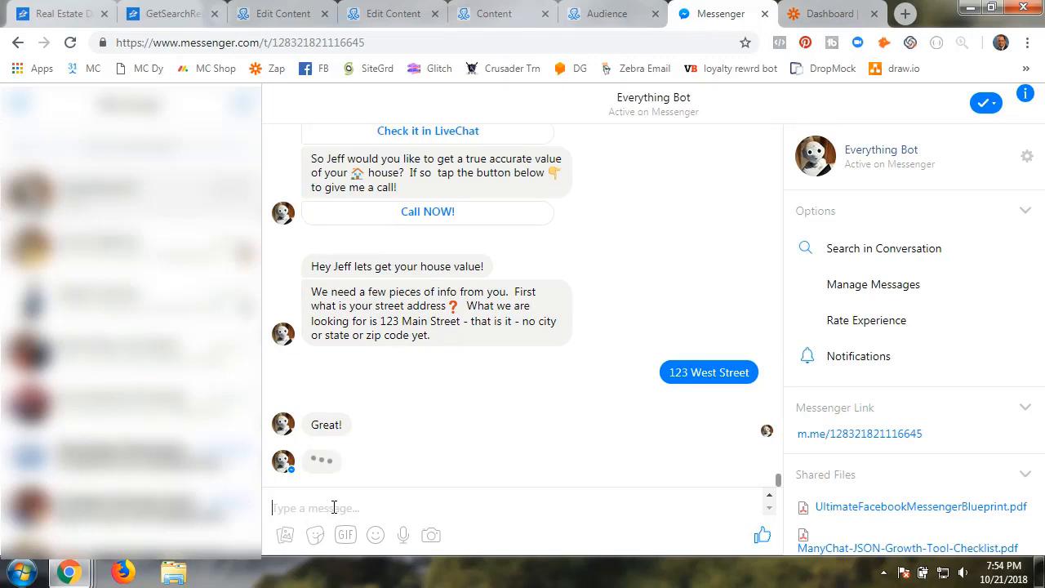
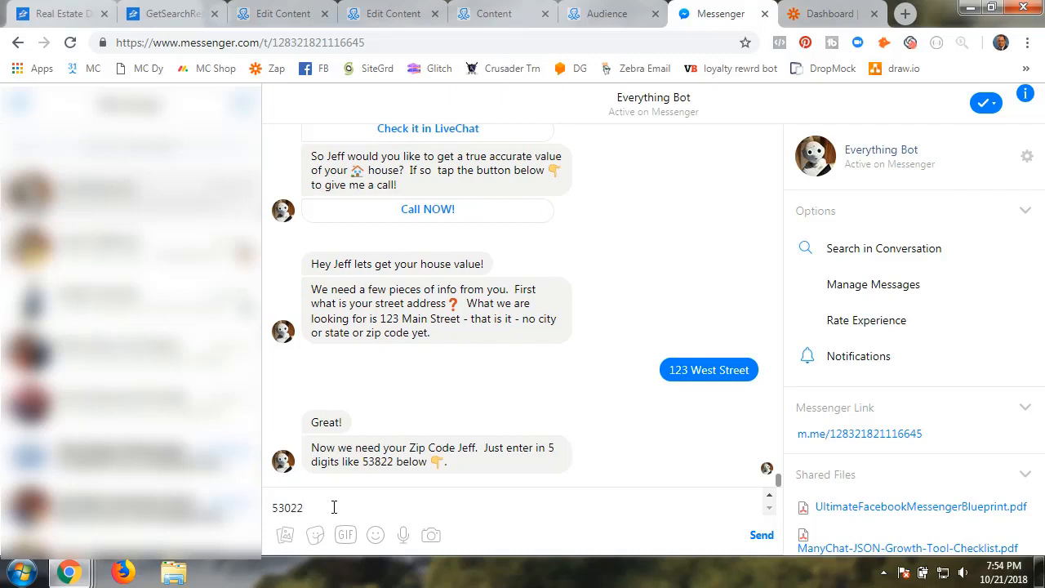
{"action": "key", "text": "Return"}
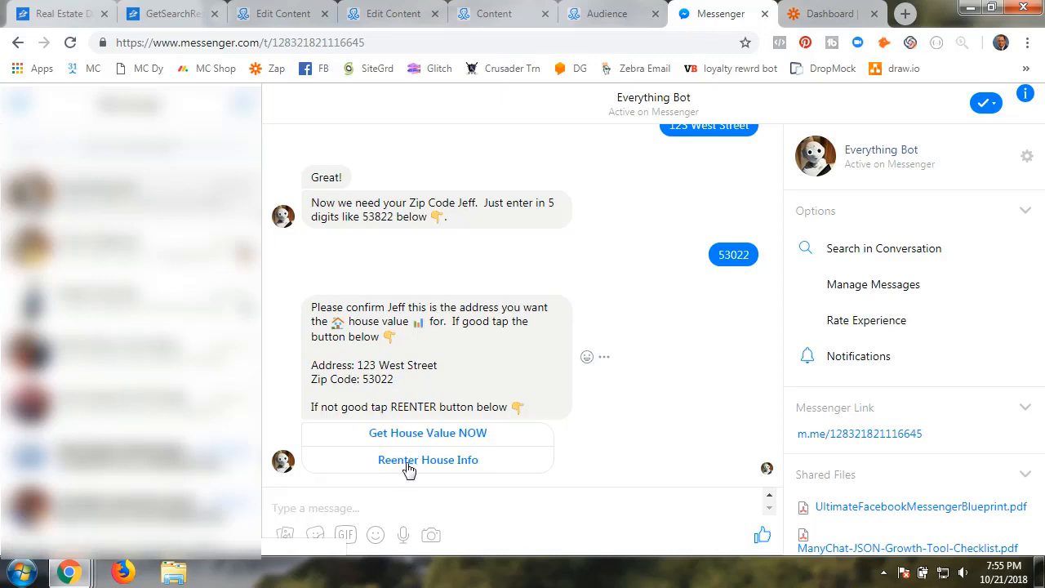
{"action": "left_click", "coordinate": [408, 464]}
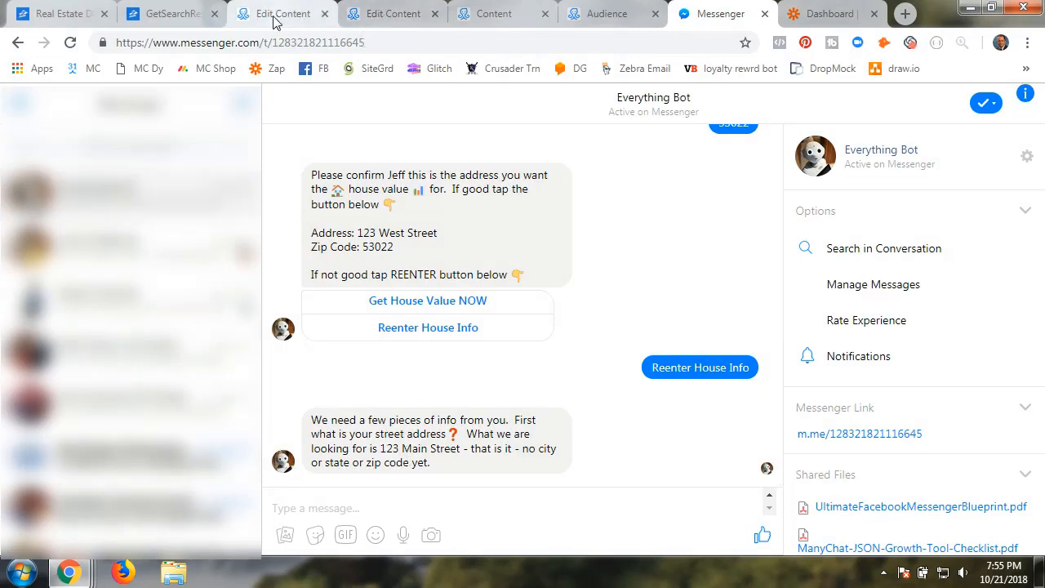
{"action": "left_click", "coordinate": [343, 18]}
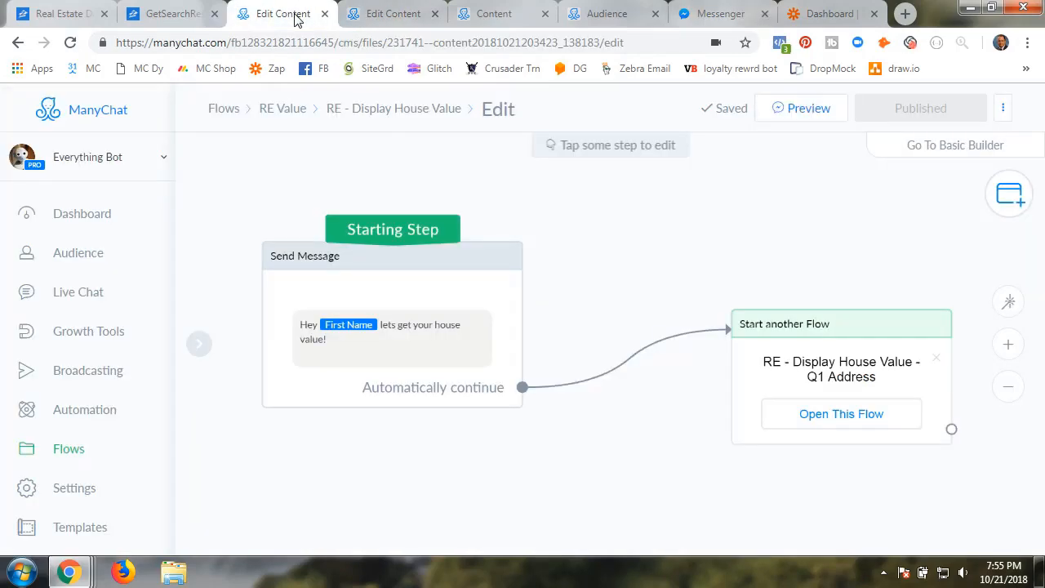
Inspect the Start another Flow node in the RE - Display House Value - Summary flow
{"action": "left_click", "coordinate": [292, 115]}
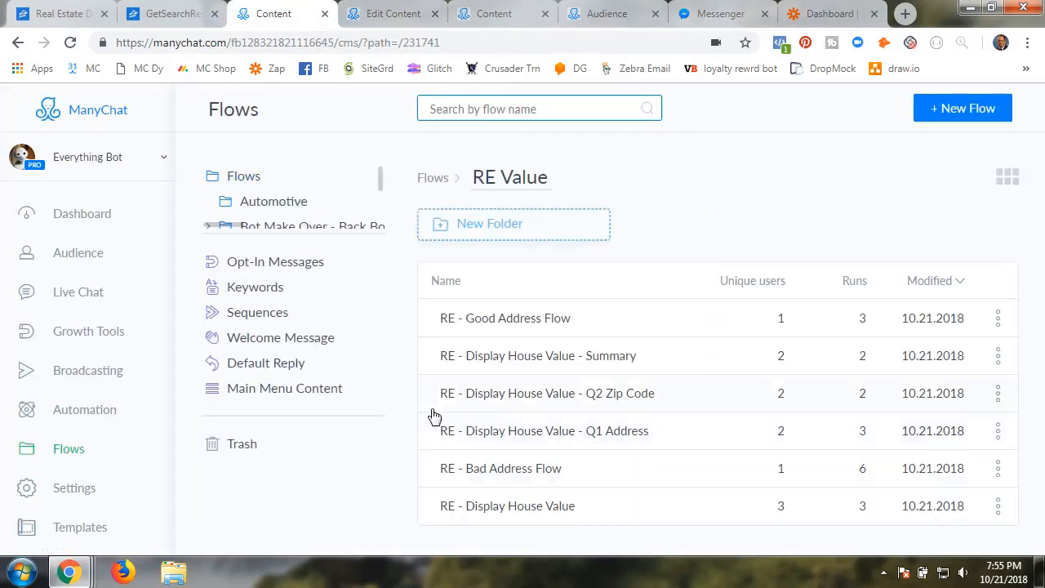
{"action": "left_click", "coordinate": [521, 362]}
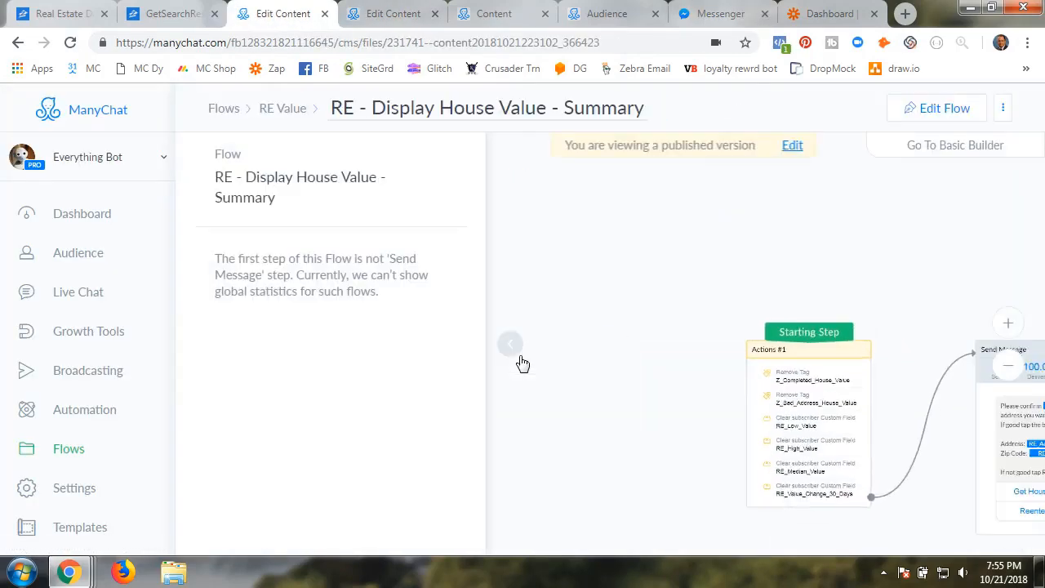
{"action": "left_click", "coordinate": [507, 348]}
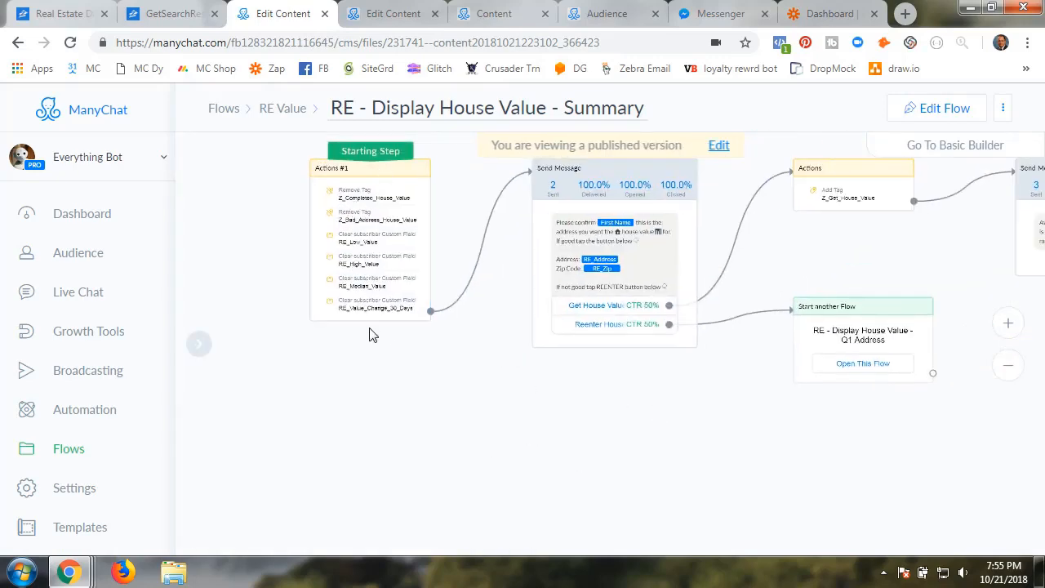
{"action": "scroll", "coordinate": [455, 427], "scroll_direction": "up", "scroll_amount": 1}
{"action": "scroll", "coordinate": [455, 427], "scroll_direction": "up", "scroll_amount": 1}
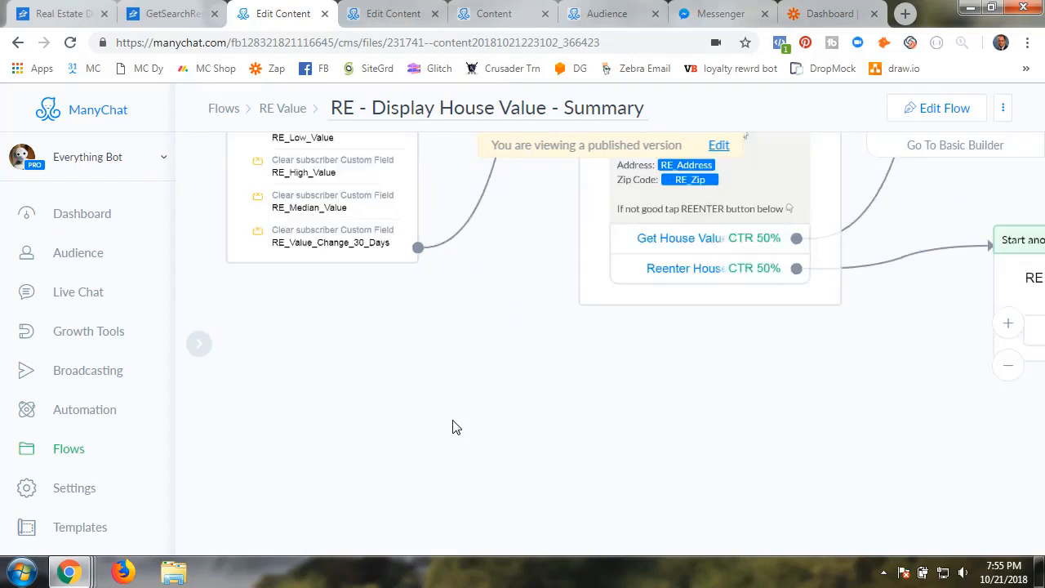
{"action": "scroll", "coordinate": [428, 347], "scroll_direction": "up", "scroll_amount": 1}
{"action": "left_click_drag", "start_coordinate": [534, 432], "coordinate": [350, 449]}
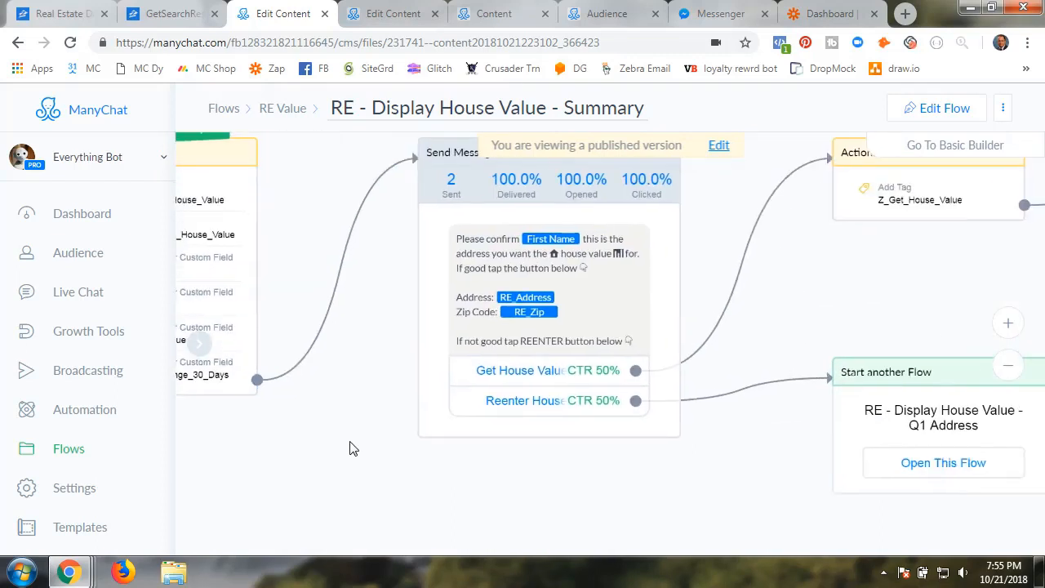
{"action": "left_click_drag", "start_coordinate": [774, 539], "coordinate": [533, 469]}
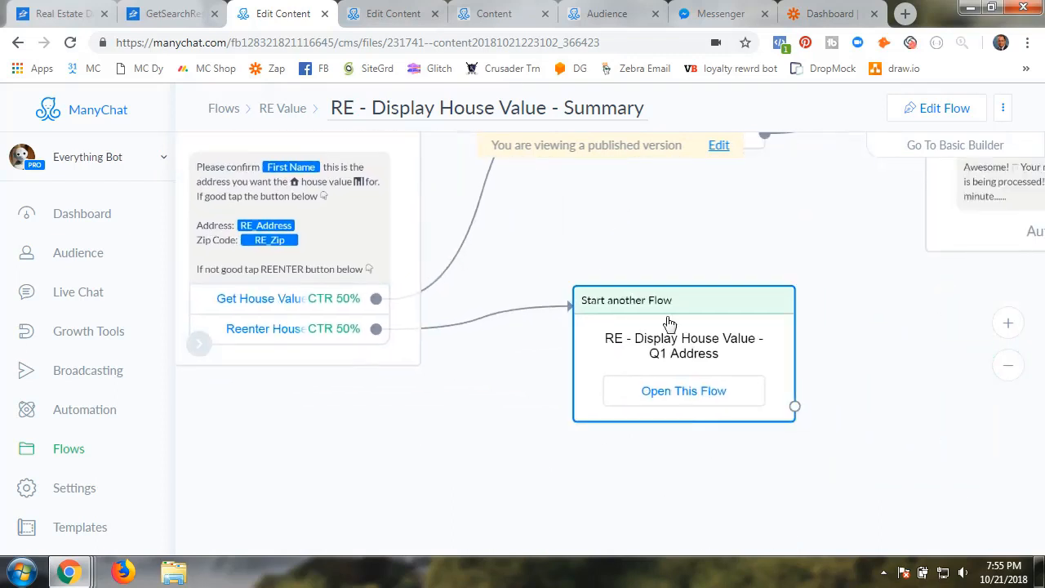
{"action": "left_click", "coordinate": [771, 16]}
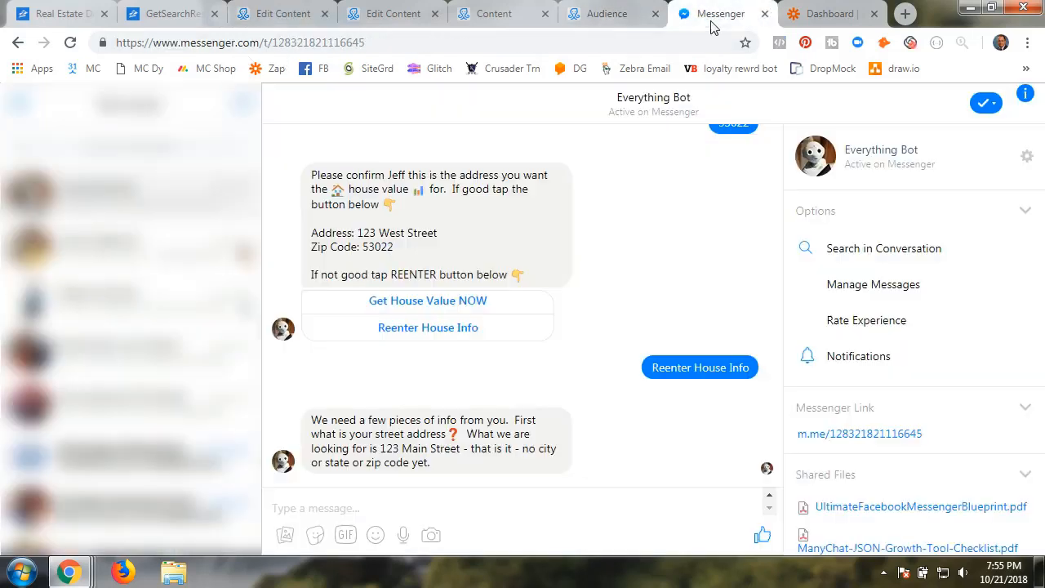
Send the bad address 'sdfsdfsdfs' with zip 53022 and request the house value
{"action": "left_click", "coordinate": [341, 507]}
{"action": "type", "text": "sdfsdfsdfs"}
{"action": "key", "text": "Return"}
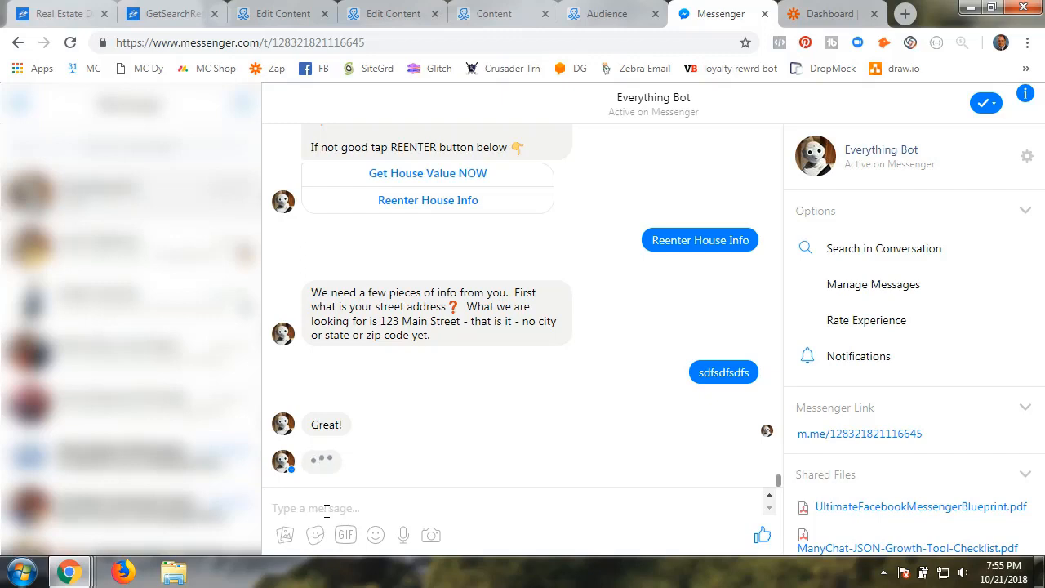
{"action": "type", "text": "53022"}
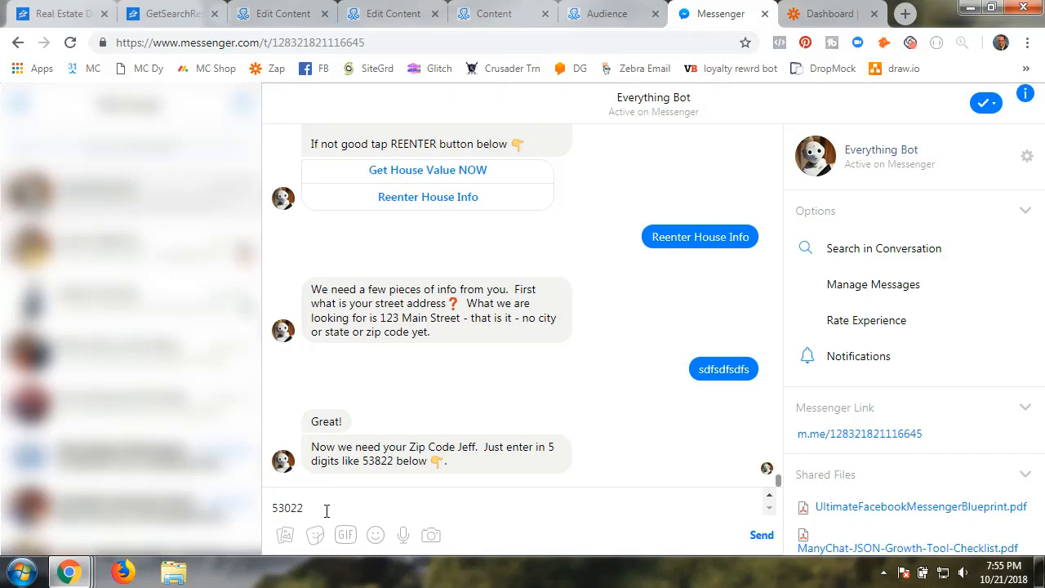
{"action": "key", "text": "Return"}
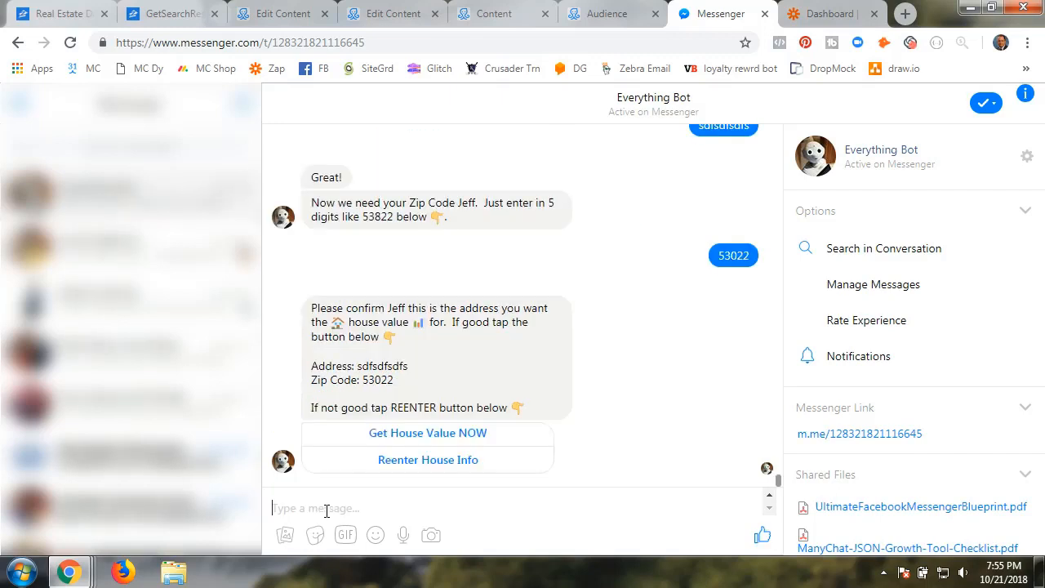
{"action": "left_click", "coordinate": [409, 434]}
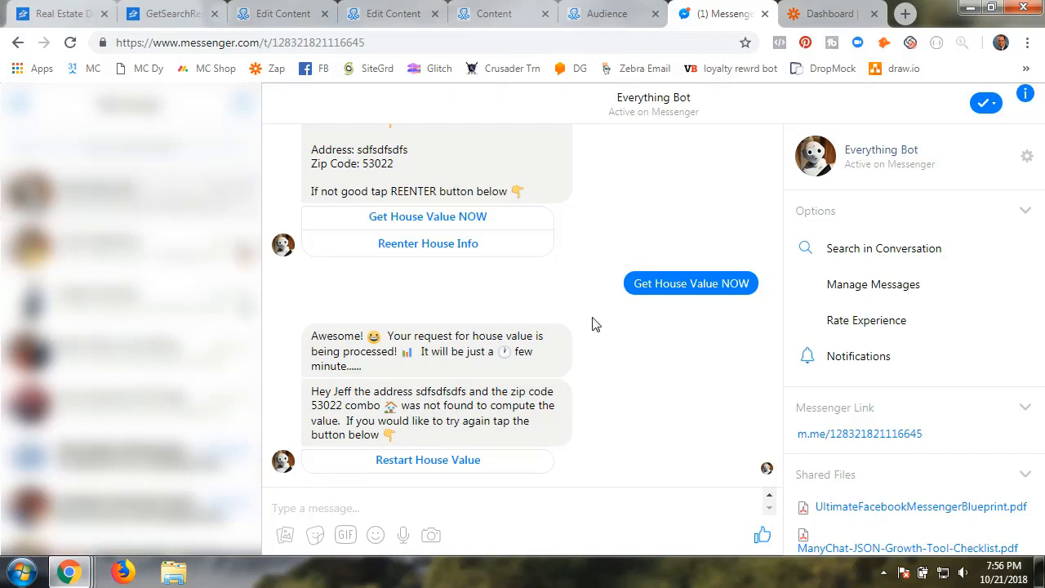
{"action": "left_click", "coordinate": [625, 14]}
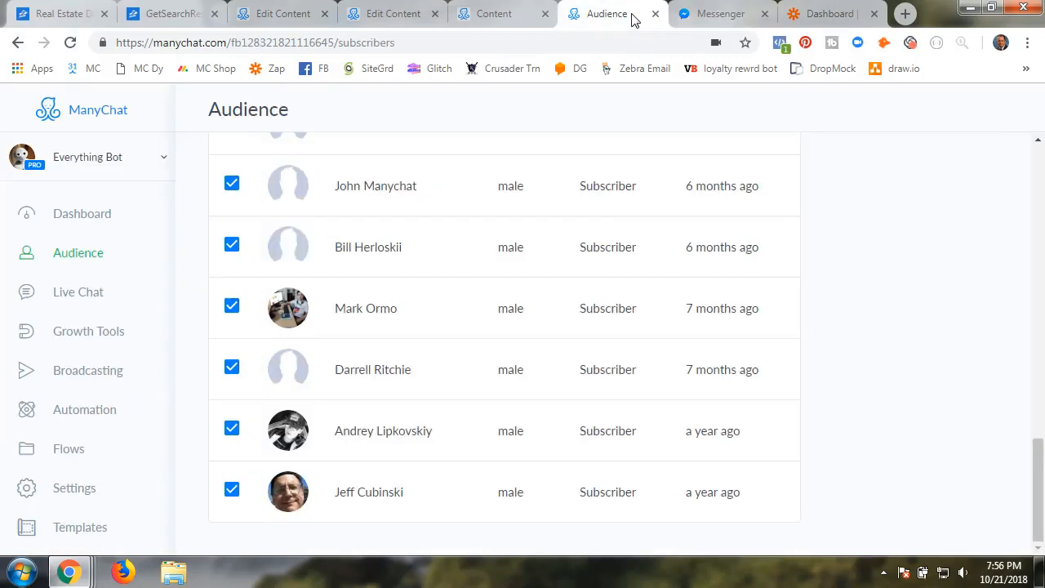
{"action": "left_click", "coordinate": [382, 498]}
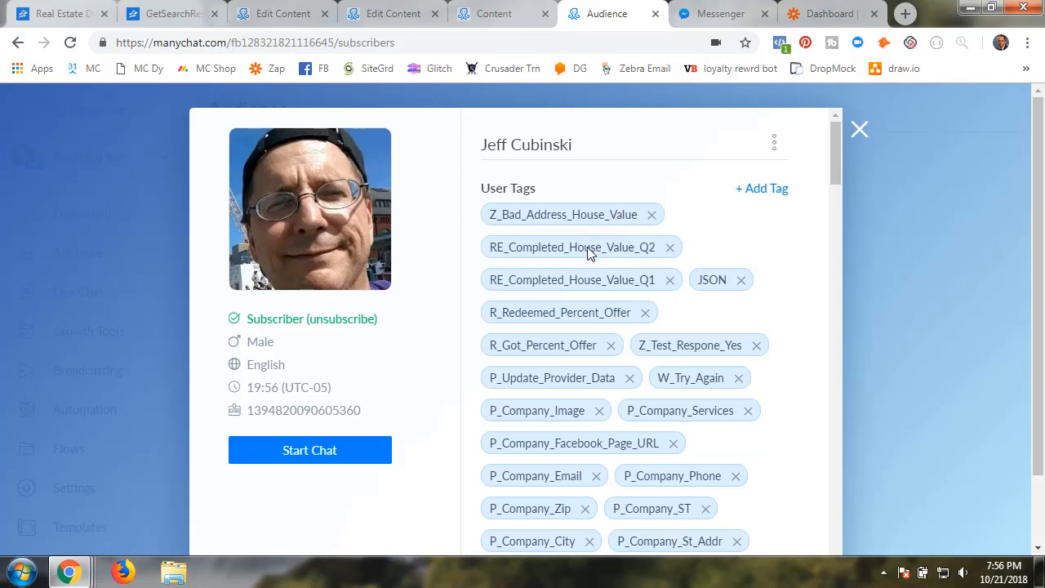
{"action": "scroll", "coordinate": [583, 458], "scroll_direction": "down", "scroll_amount": 5}
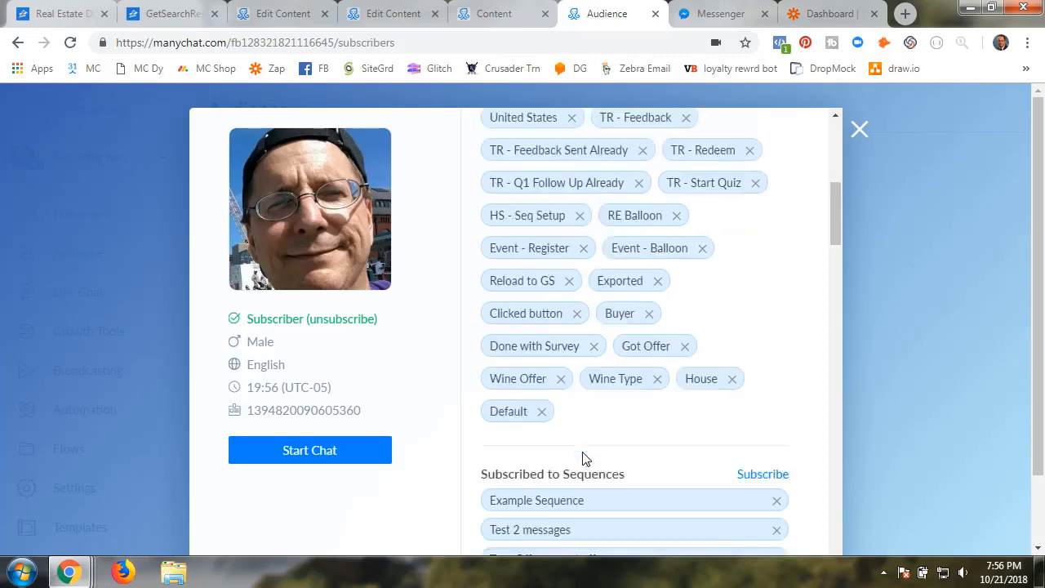
{"action": "scroll", "coordinate": [583, 458], "scroll_direction": "down", "scroll_amount": 8}
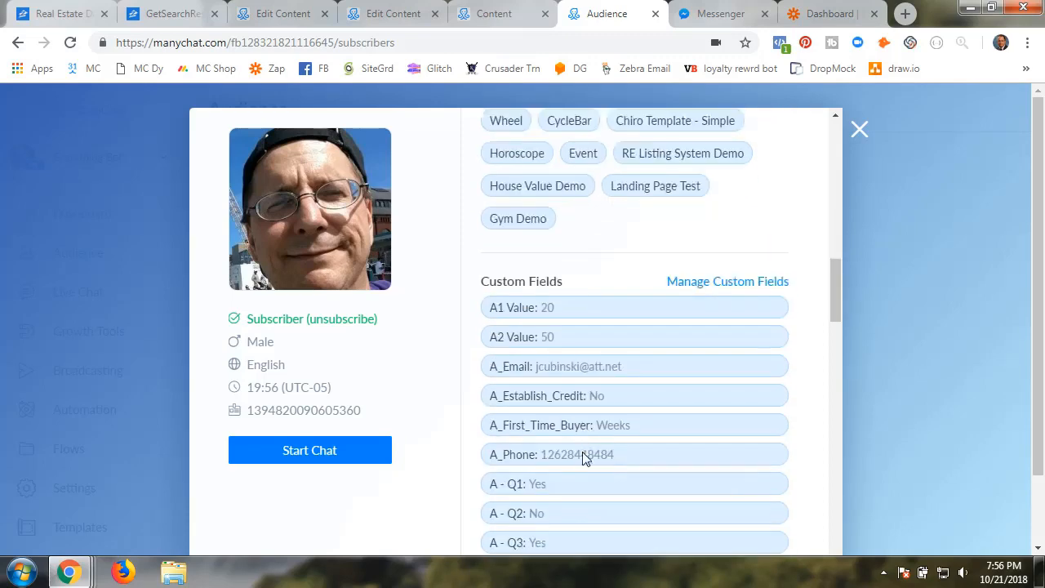
{"action": "scroll", "coordinate": [583, 454], "scroll_direction": "down", "scroll_amount": 10}
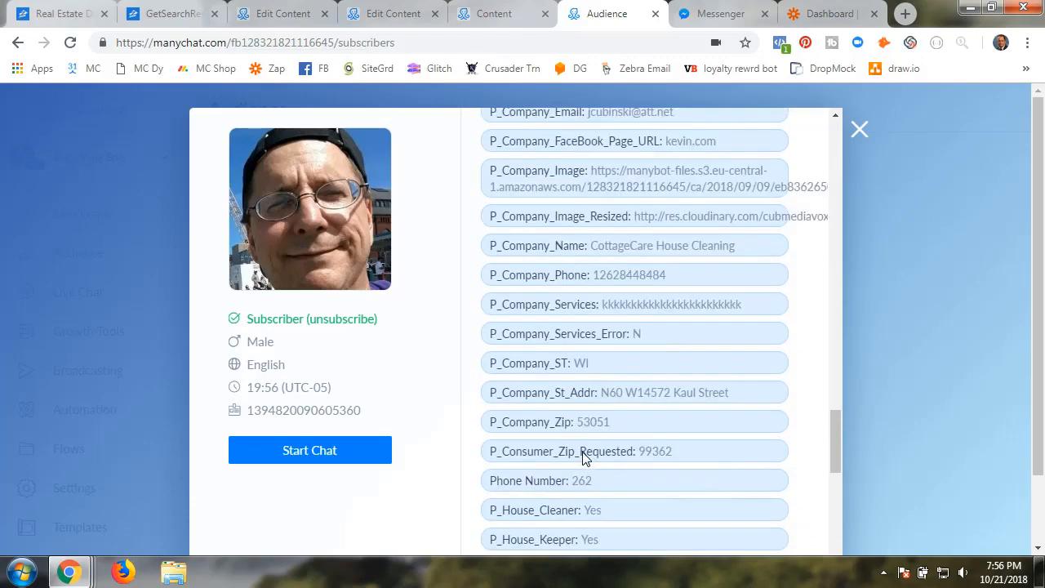
{"action": "scroll", "coordinate": [582, 458], "scroll_direction": "down", "scroll_amount": 5}
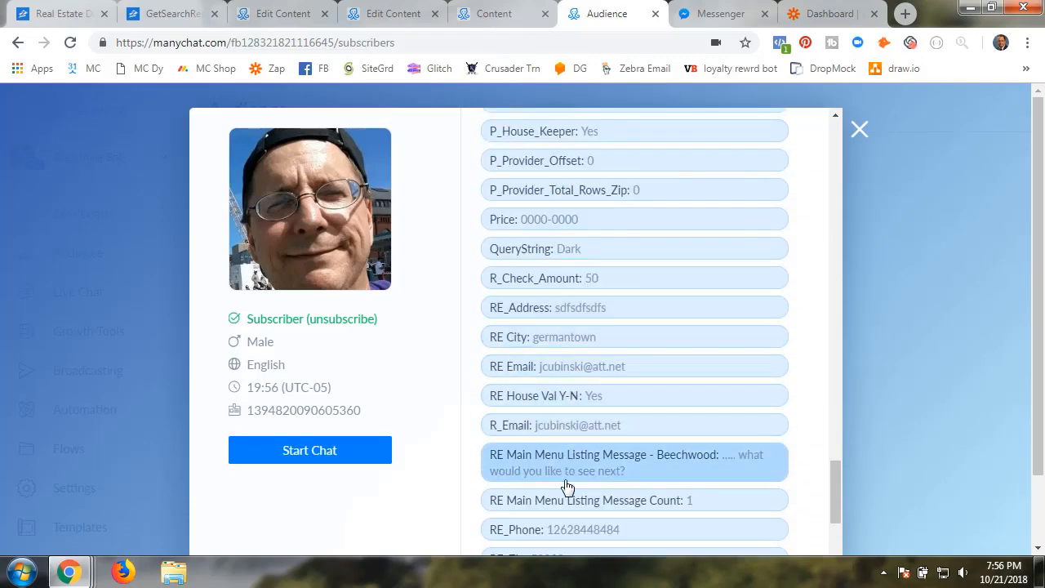
{"action": "scroll", "coordinate": [568, 486], "scroll_direction": "down", "scroll_amount": 3}
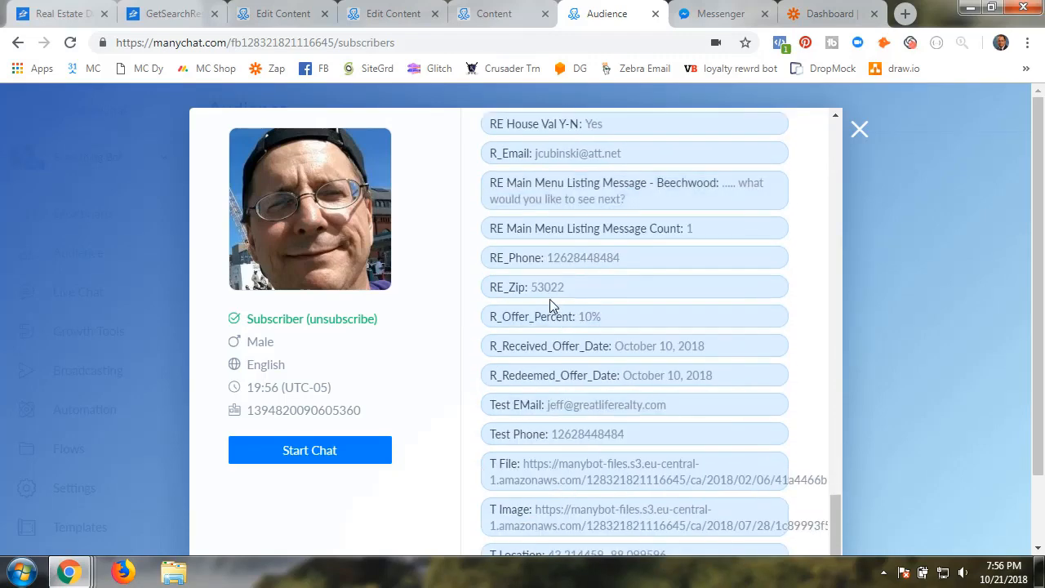
{"action": "scroll", "coordinate": [548, 374], "scroll_direction": "down", "scroll_amount": 4}
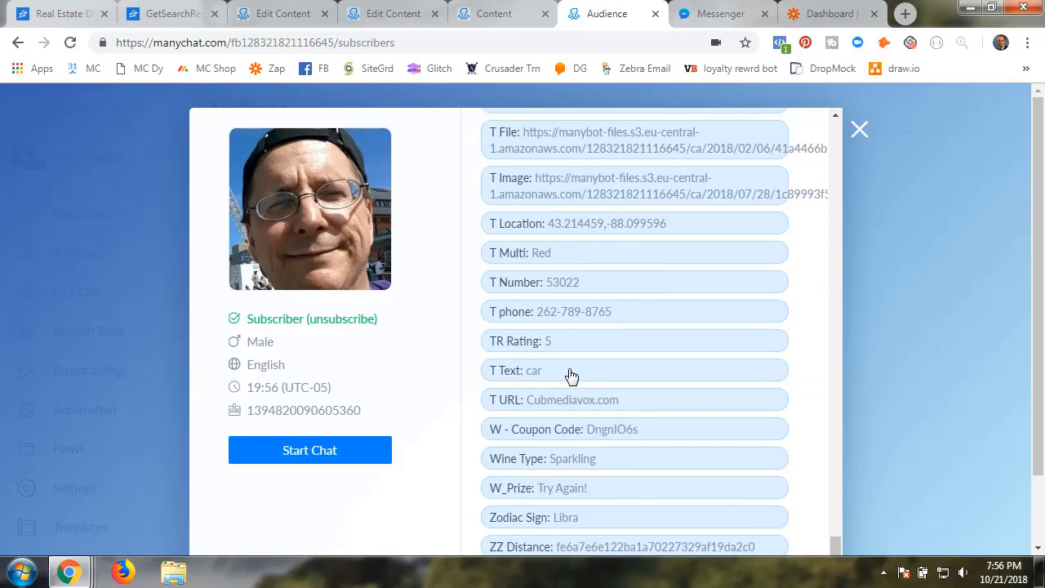
{"action": "scroll", "coordinate": [572, 376], "scroll_direction": "up", "scroll_amount": 9}
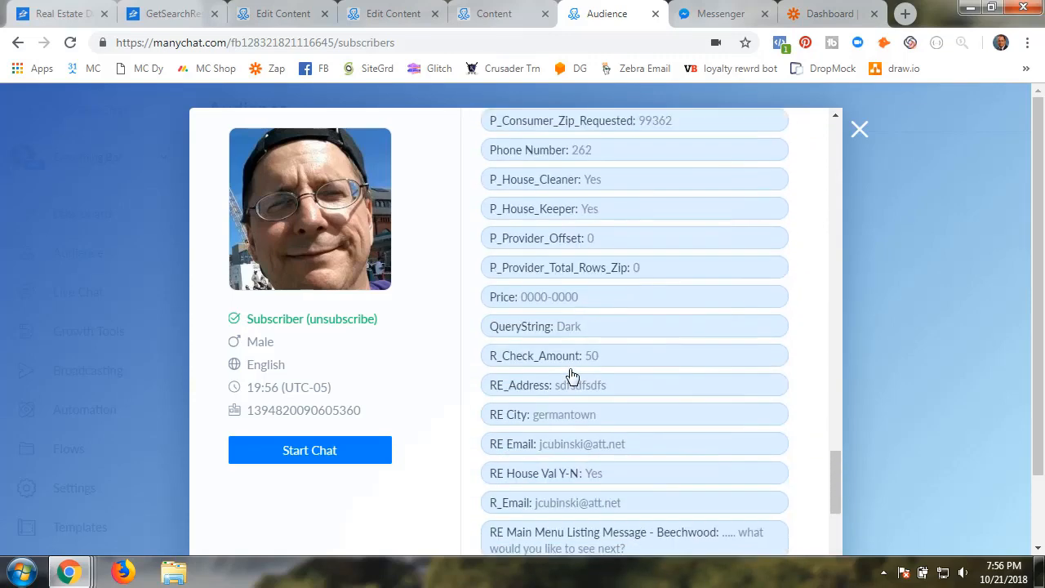
{"action": "scroll", "coordinate": [571, 376], "scroll_direction": "up", "scroll_amount": 7}
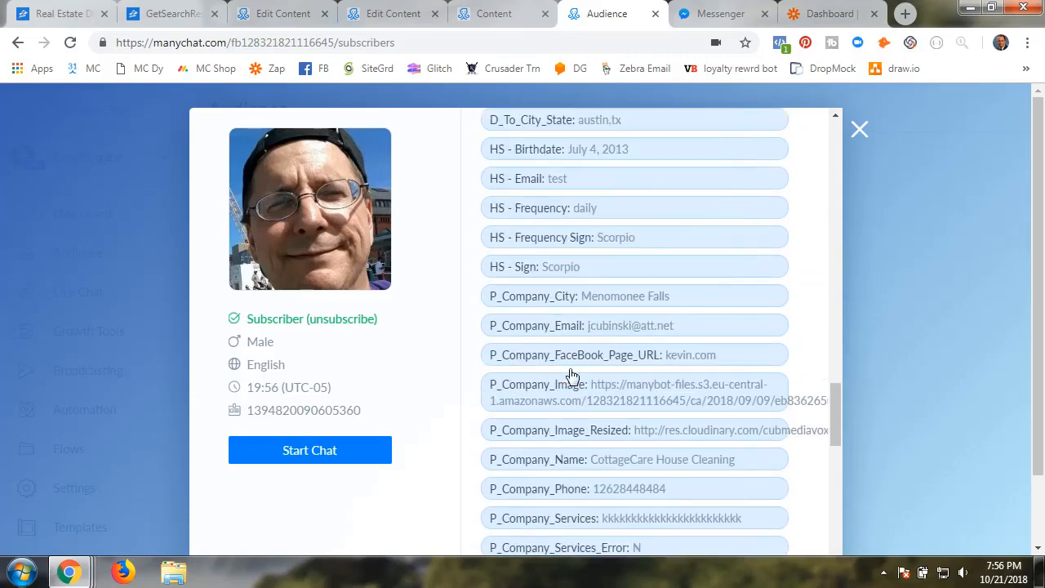
{"action": "scroll", "coordinate": [572, 376], "scroll_direction": "up", "scroll_amount": 7}
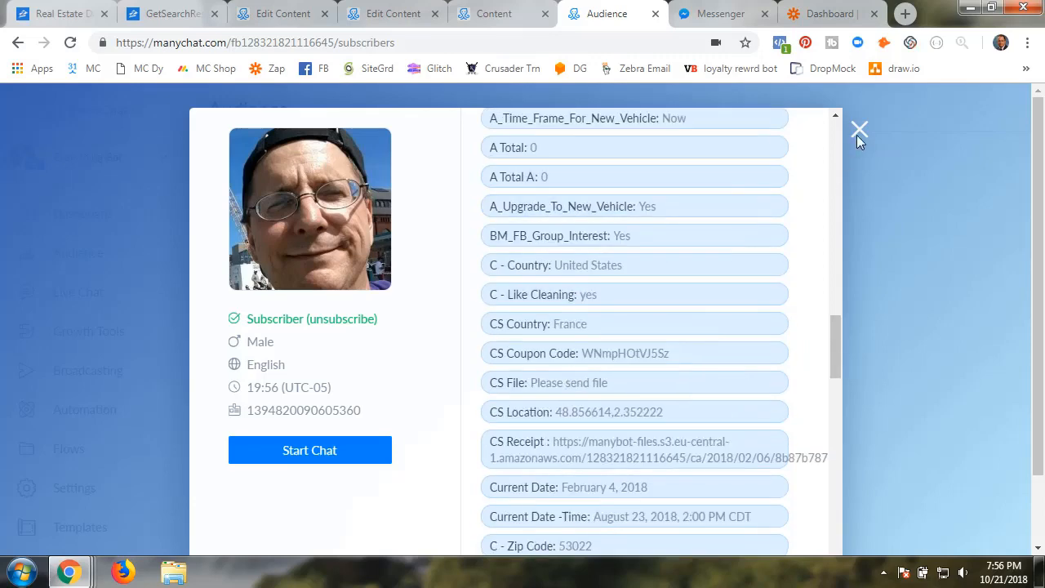
{"action": "left_click", "coordinate": [859, 133]}
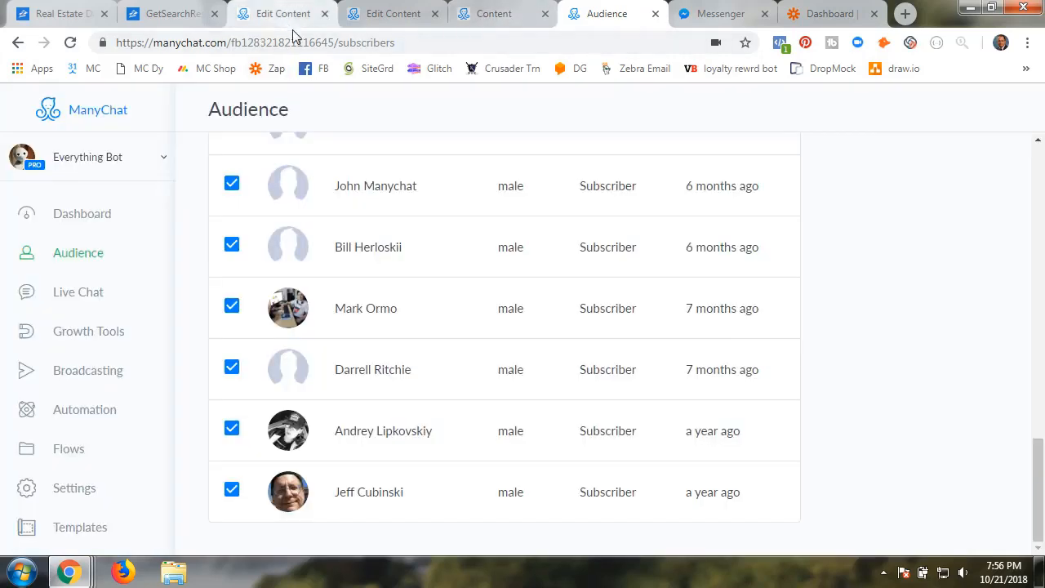
{"action": "left_click", "coordinate": [720, 16]}
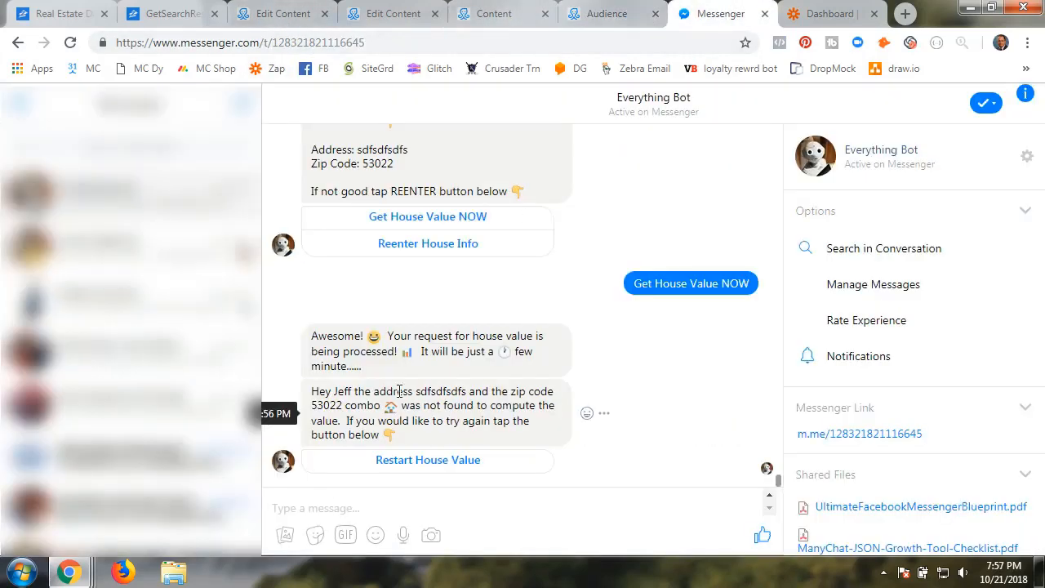
{"action": "left_click", "coordinate": [413, 463]}
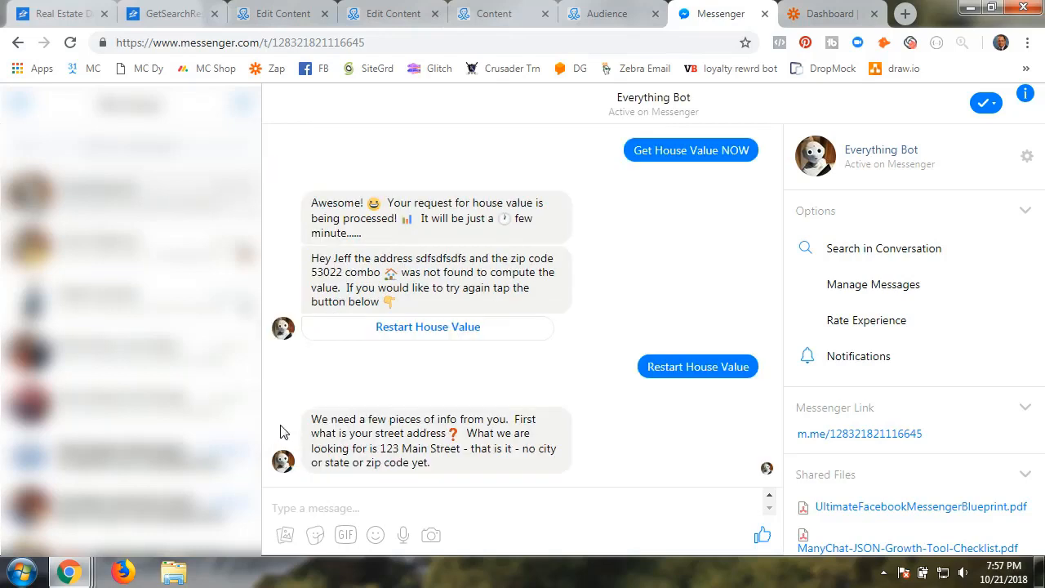
{"action": "left_click", "coordinate": [296, 506]}
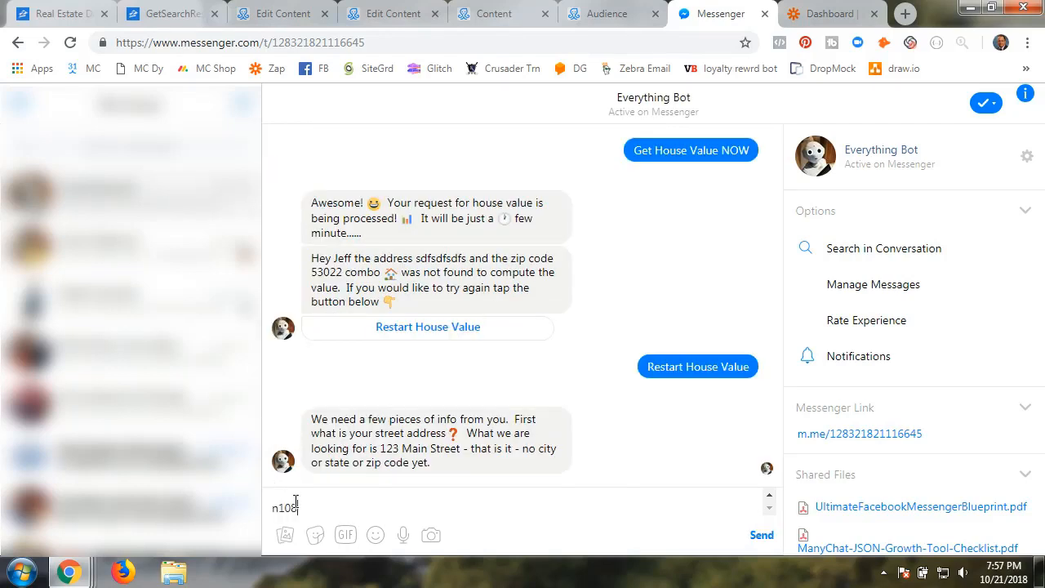
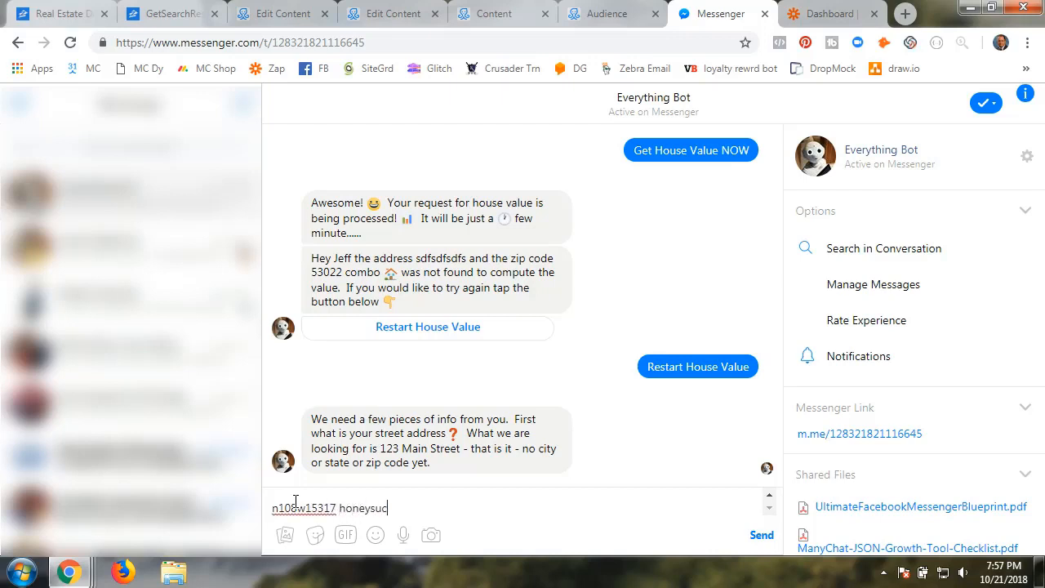
{"action": "key", "text": "Return"}
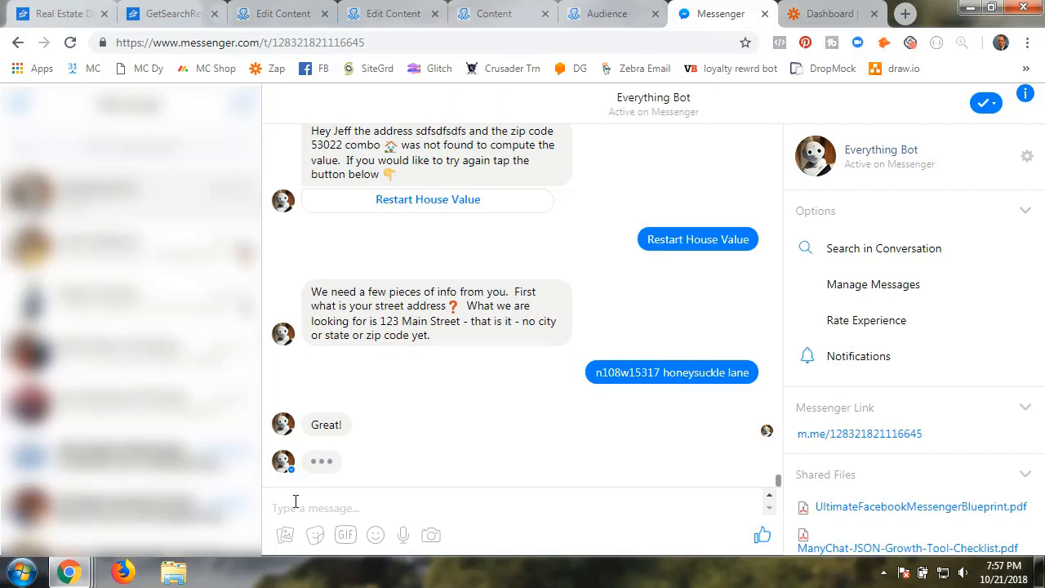
{"action": "type", "text": "5306"}
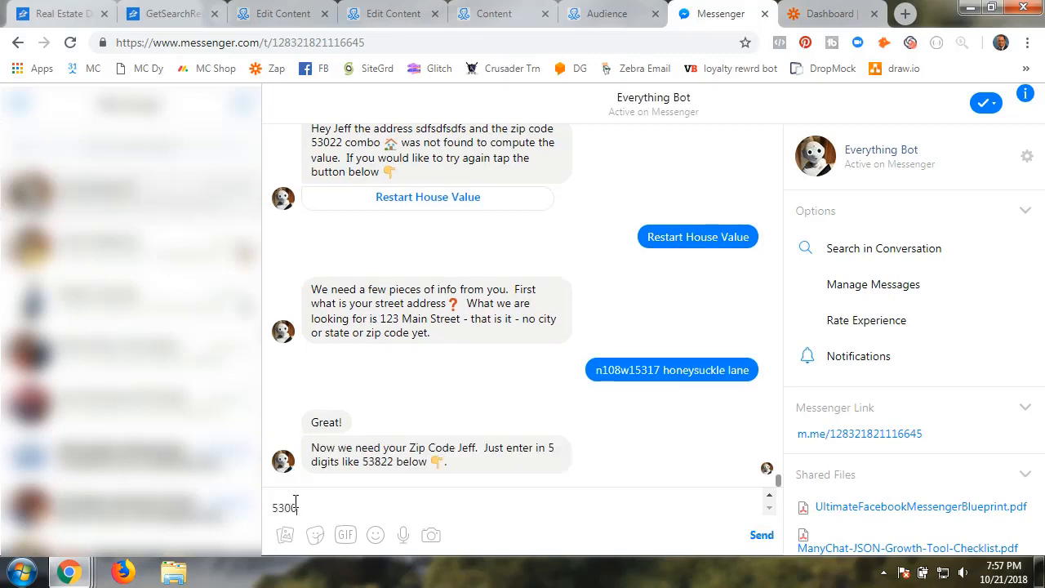
{"action": "key", "text": "BackSpace"}
{"action": "type", "text": "22"}
{"action": "key", "text": "Return"}
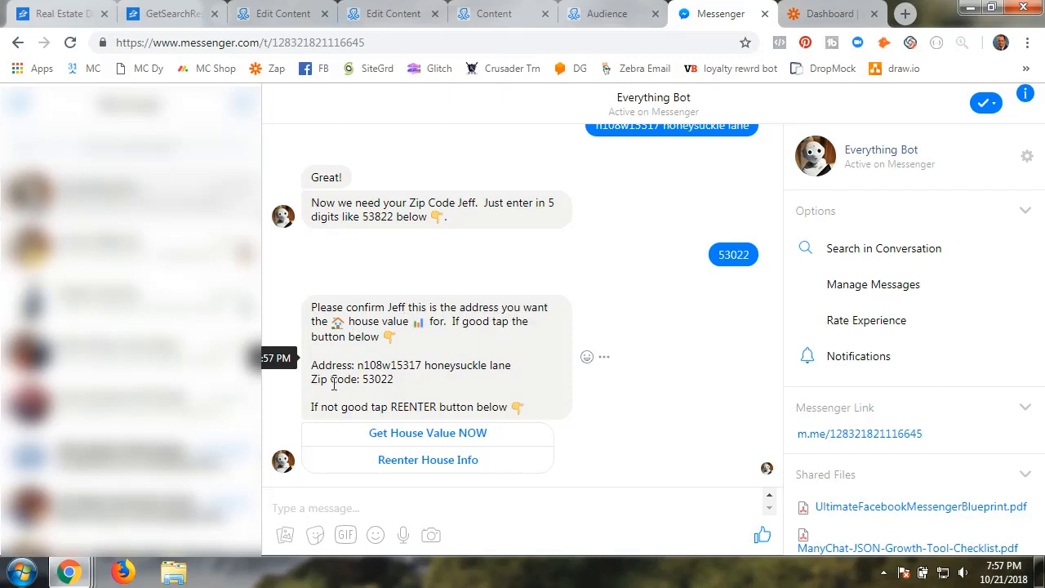
Choose Get House Value NOW and receive the estimates, median $444,819
{"action": "left_click", "coordinate": [413, 435]}
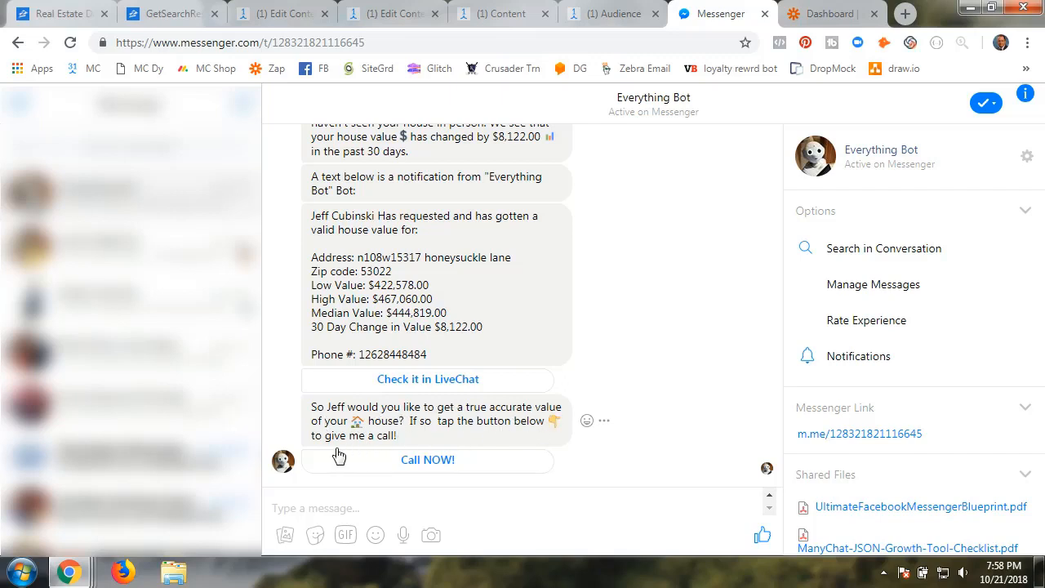
Try the Call NOW! offer and close the resulting blank phone page
{"action": "left_click", "coordinate": [439, 463]}
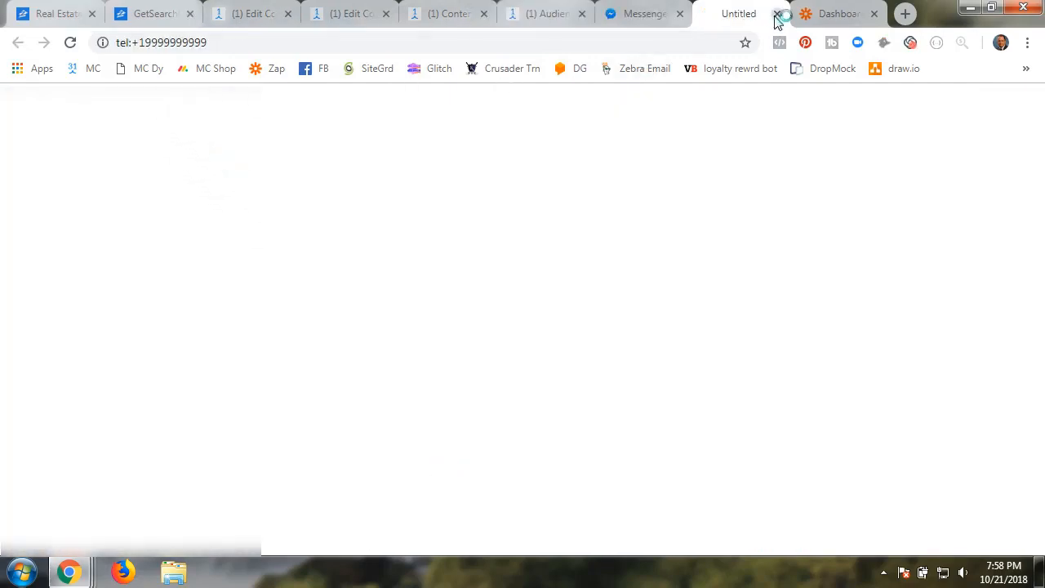
{"action": "left_click", "coordinate": [776, 14]}
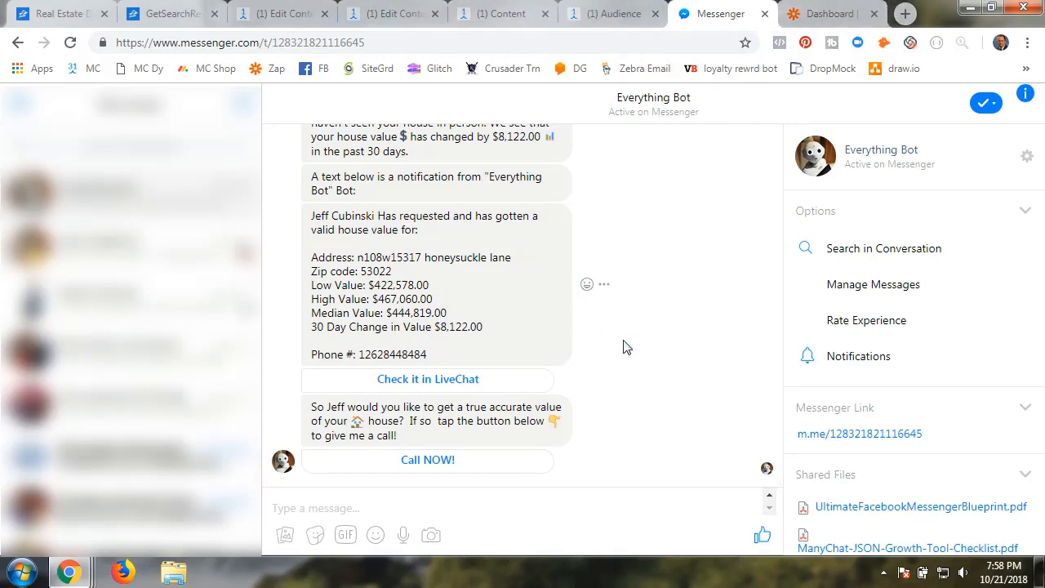
{"action": "scroll", "coordinate": [624, 353], "scroll_direction": "up", "scroll_amount": 2}
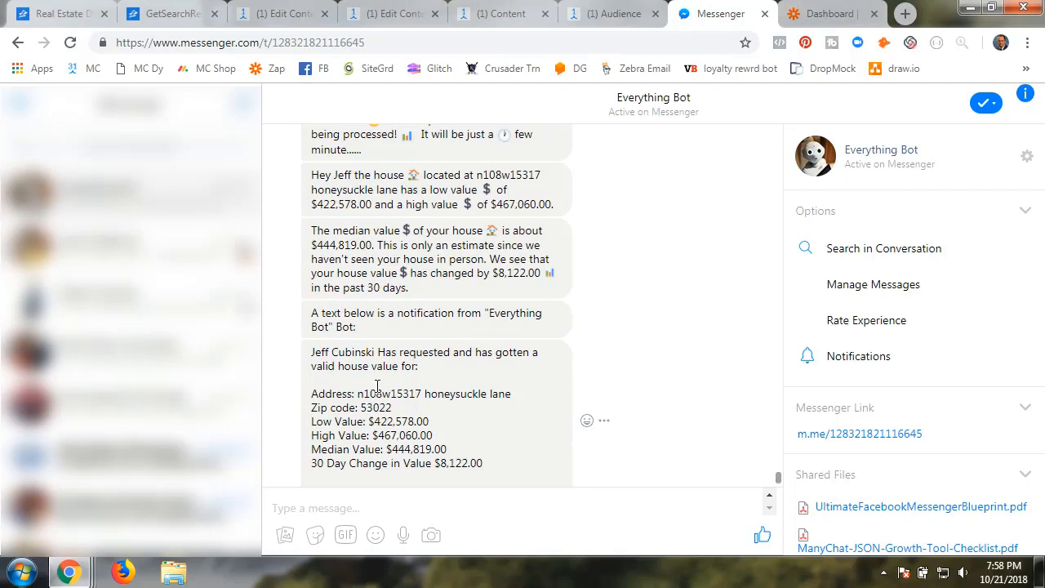
Review the RE - Good Address Flow, then view Zapier's Task History of runs
{"action": "left_click", "coordinate": [309, 22]}
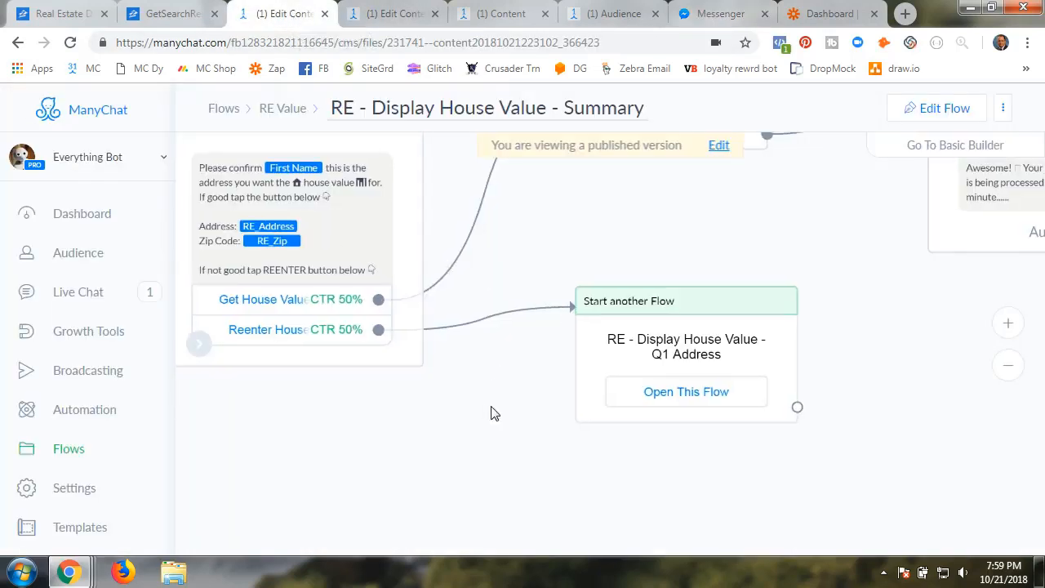
{"action": "left_click", "coordinate": [283, 108]}
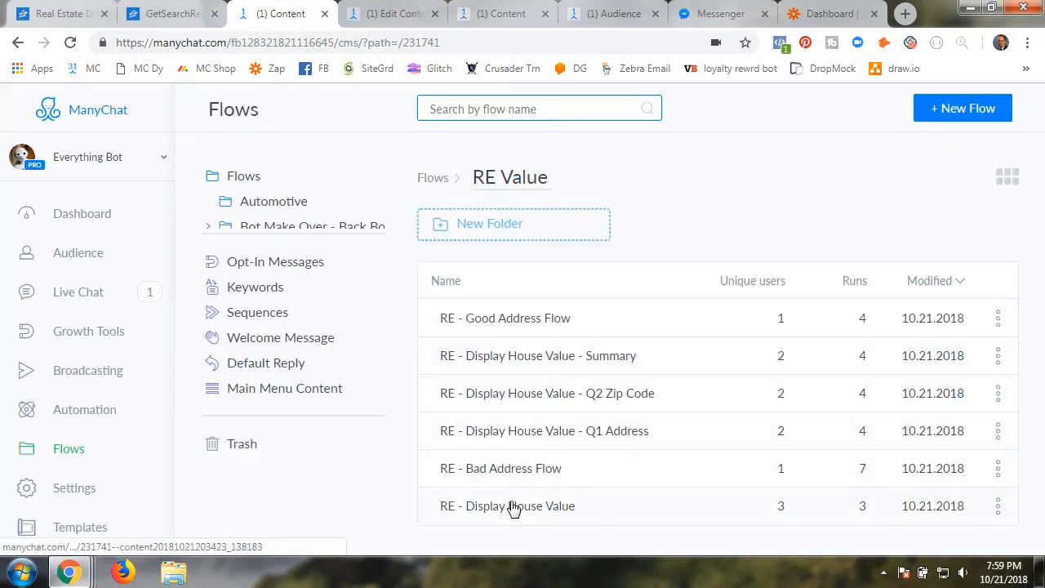
{"action": "left_click", "coordinate": [499, 327]}
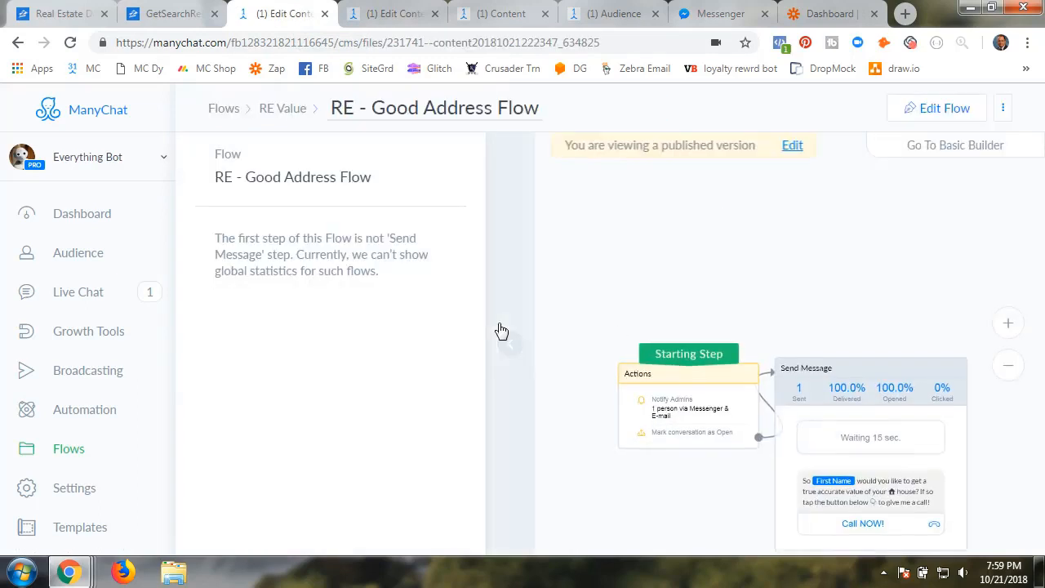
{"action": "left_click", "coordinate": [502, 353]}
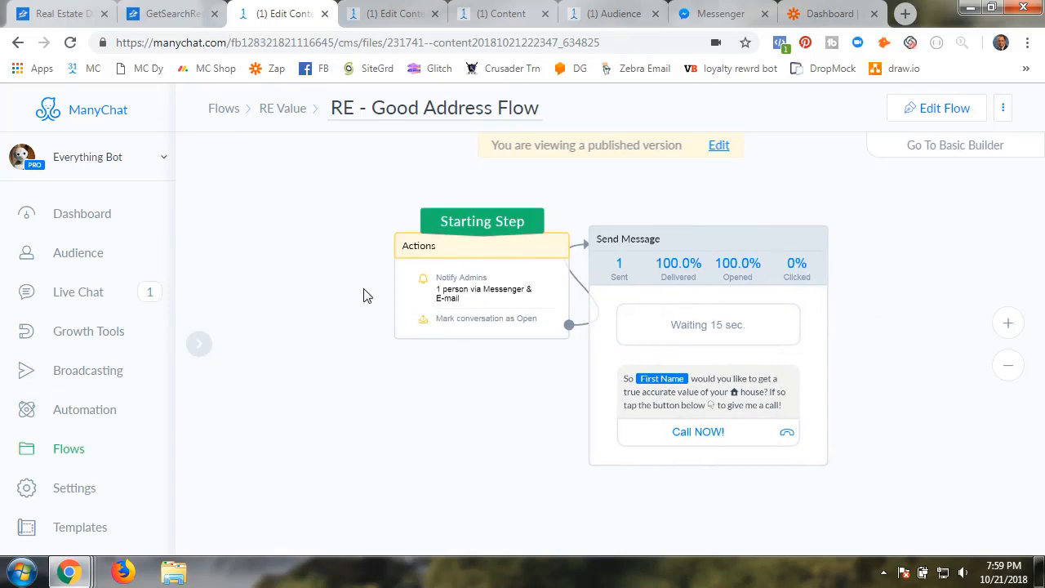
{"action": "left_click", "coordinate": [830, 16]}
{"action": "left_click", "coordinate": [417, 163]}
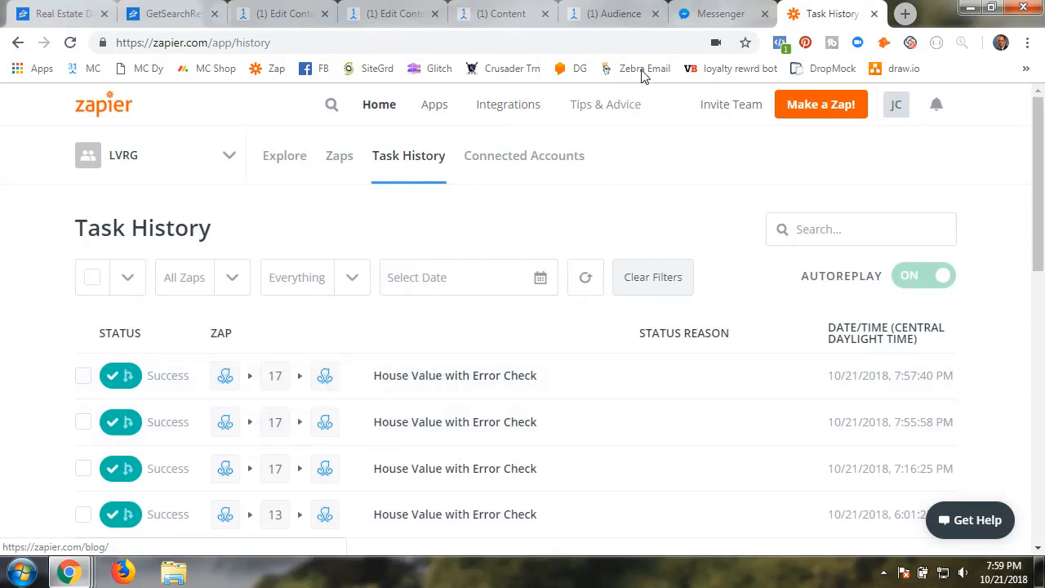
Return to the RE Value flows list and Task History, then ManyChat's Audience list
{"action": "left_click", "coordinate": [287, 27]}
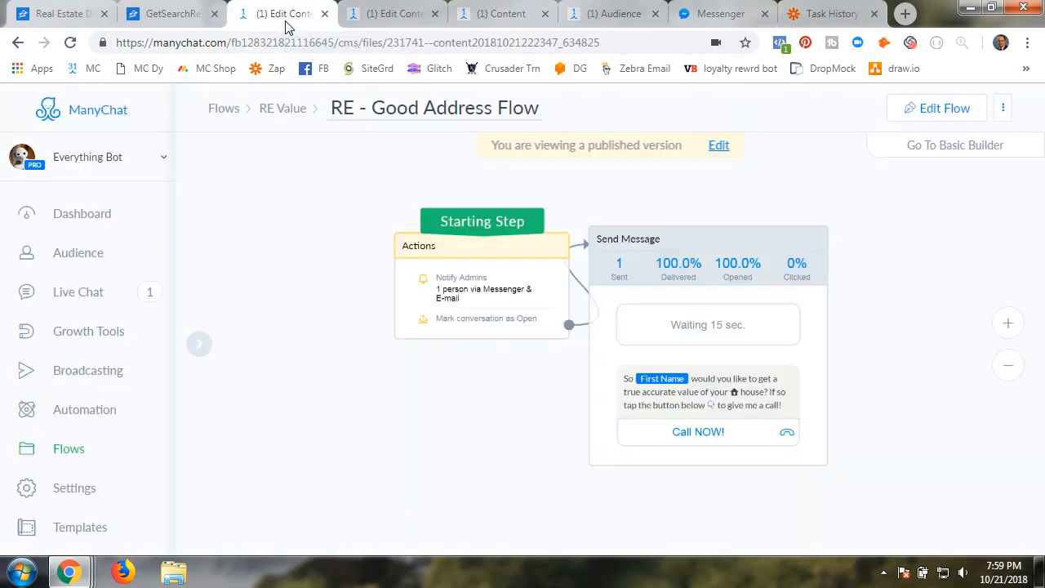
{"action": "left_click", "coordinate": [287, 110]}
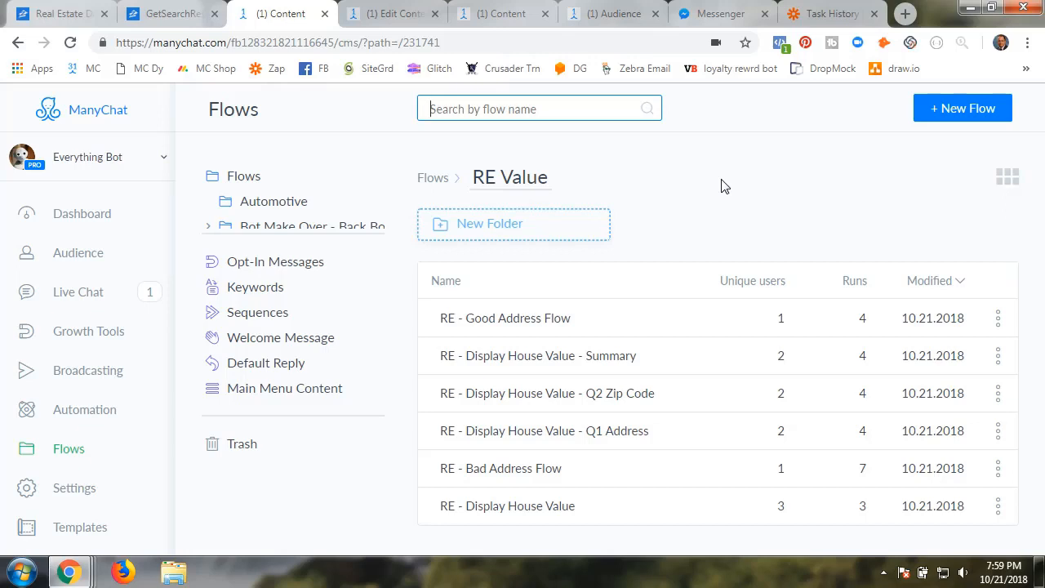
{"action": "left_click", "coordinate": [819, 16]}
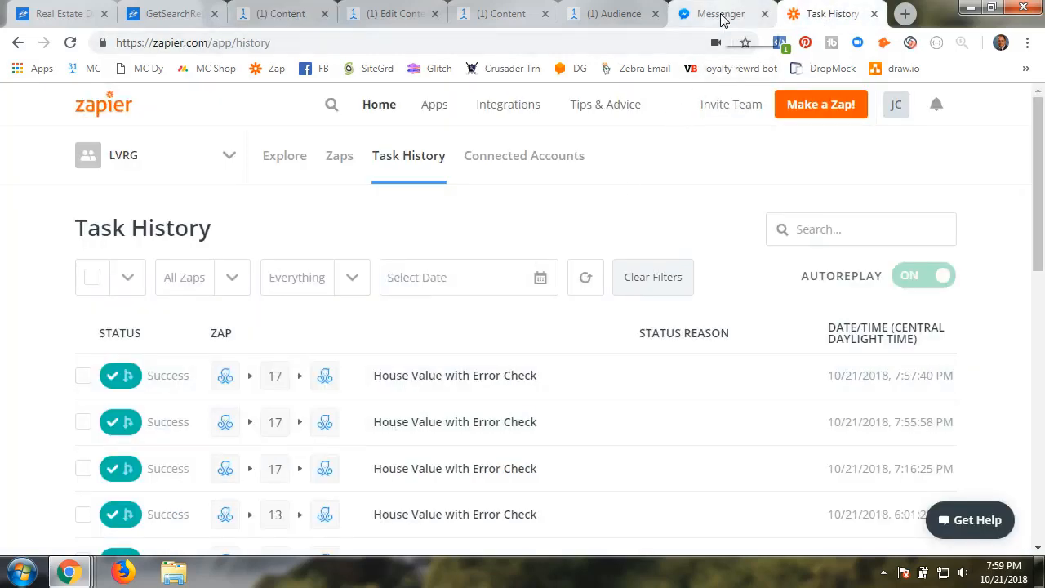
{"action": "left_click", "coordinate": [618, 19]}
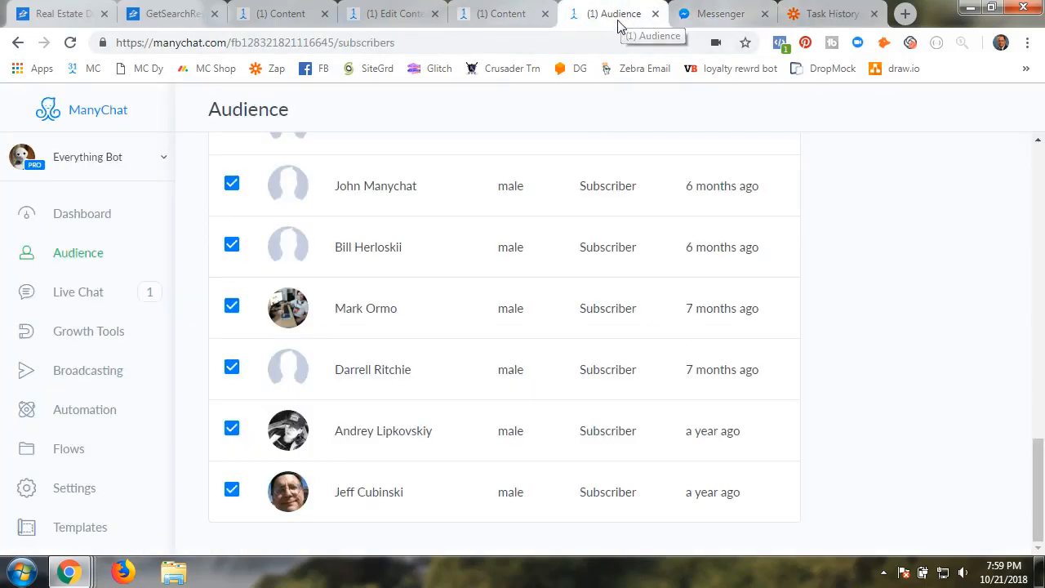
Review the test subscriber's RE_ custom field values, then return to the RE Value flows folder
{"action": "left_click", "coordinate": [390, 495]}
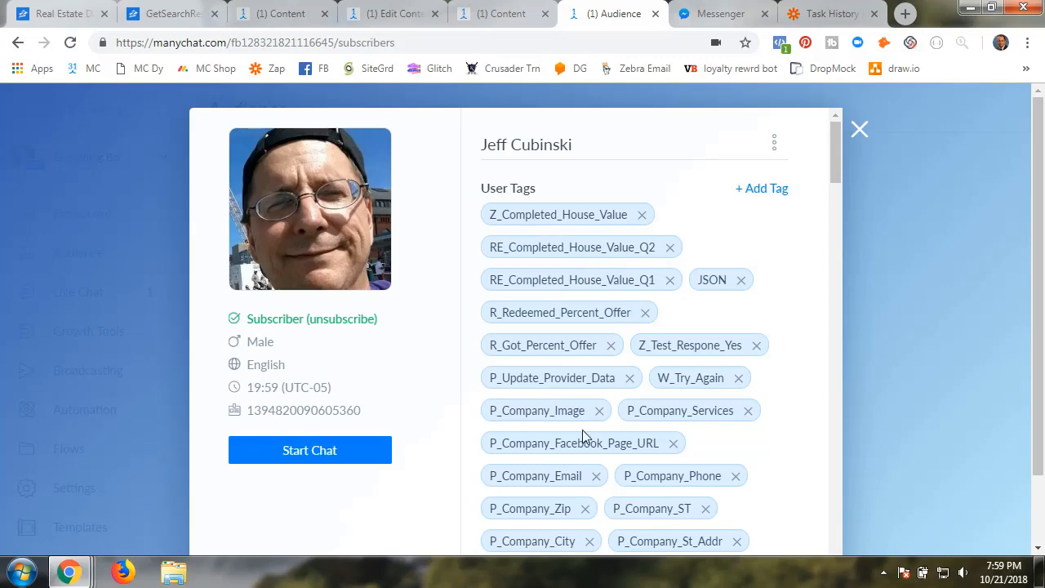
{"action": "scroll", "coordinate": [582, 430], "scroll_direction": "down", "scroll_amount": 6}
{"action": "scroll", "coordinate": [582, 439], "scroll_direction": "down", "scroll_amount": 12}
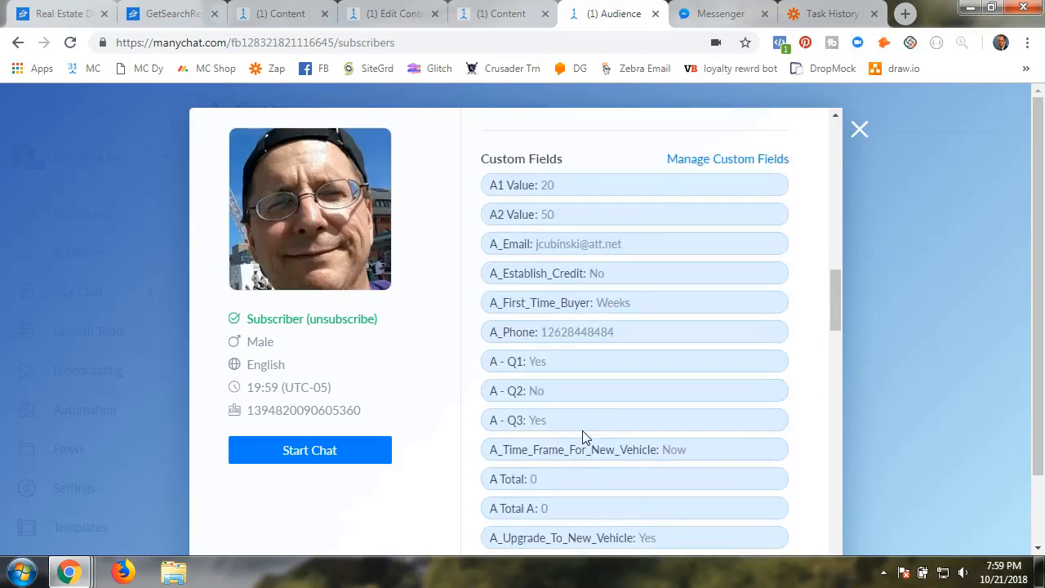
{"action": "scroll", "coordinate": [582, 439], "scroll_direction": "down", "scroll_amount": 2}
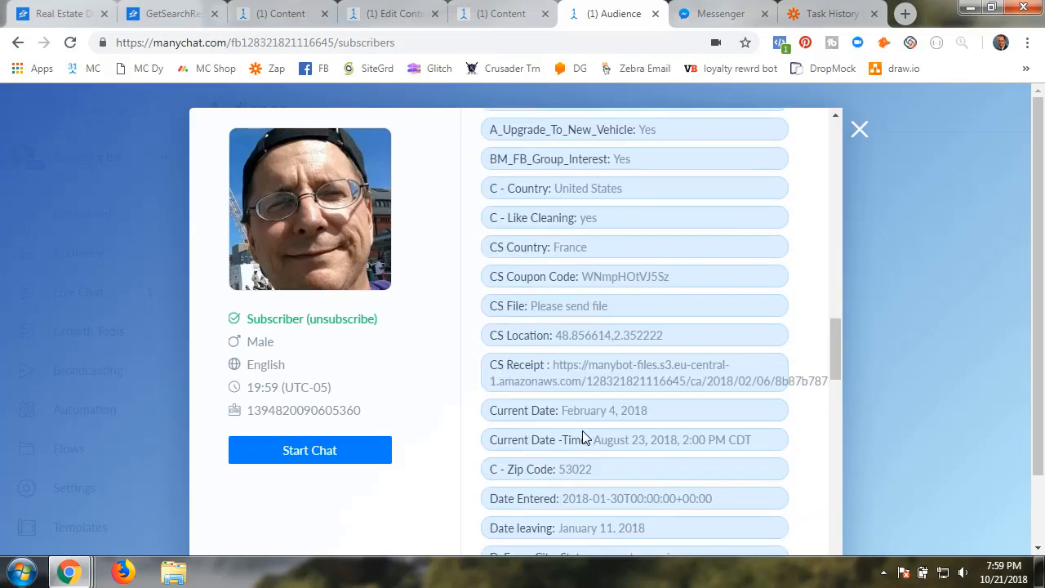
{"action": "scroll", "coordinate": [582, 439], "scroll_direction": "down", "scroll_amount": 4}
{"action": "scroll", "coordinate": [584, 437], "scroll_direction": "down", "scroll_amount": 15}
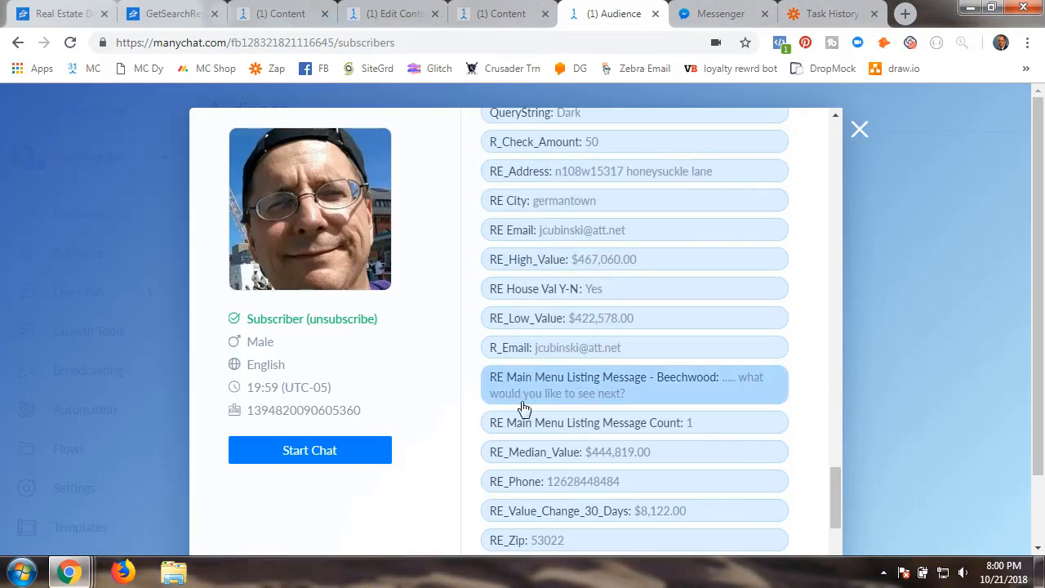
{"action": "scroll", "coordinate": [518, 465], "scroll_direction": "down", "scroll_amount": 2}
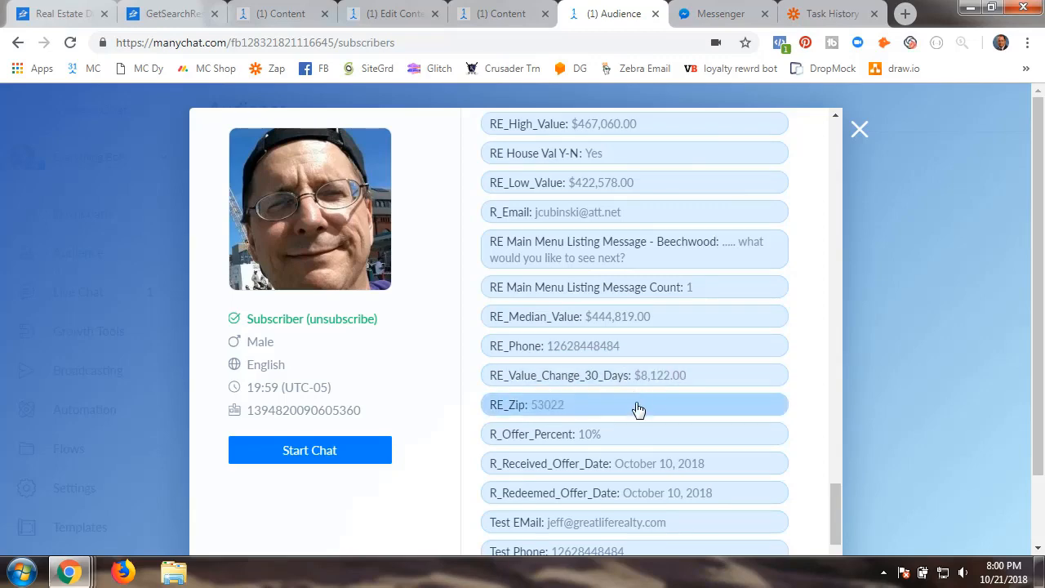
{"action": "scroll", "coordinate": [650, 418], "scroll_direction": "up", "scroll_amount": 3}
{"action": "scroll", "coordinate": [658, 398], "scroll_direction": "up", "scroll_amount": 20}
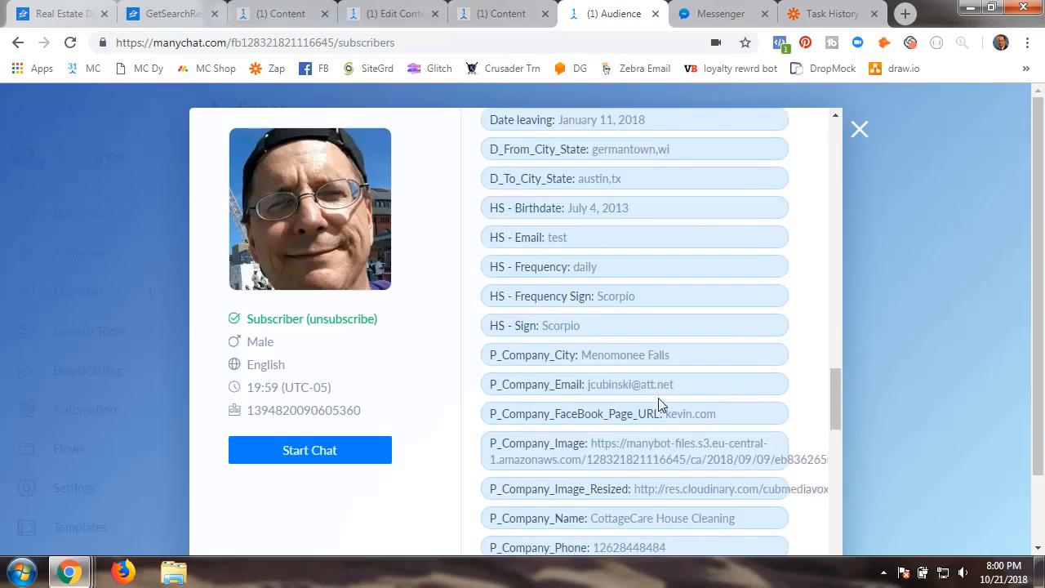
{"action": "scroll", "coordinate": [658, 398], "scroll_direction": "up", "scroll_amount": 2}
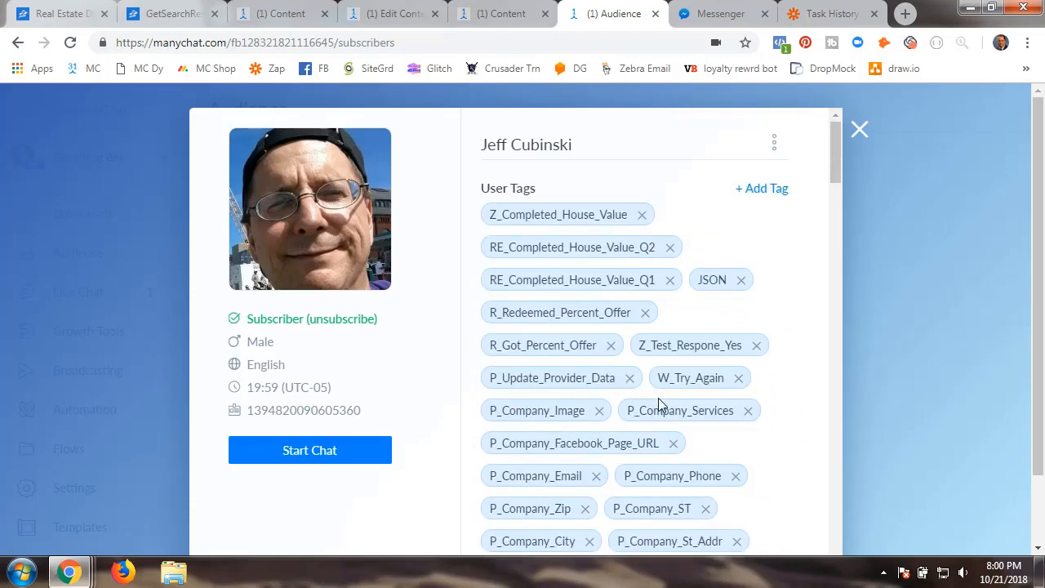
{"action": "left_click", "coordinate": [857, 129]}
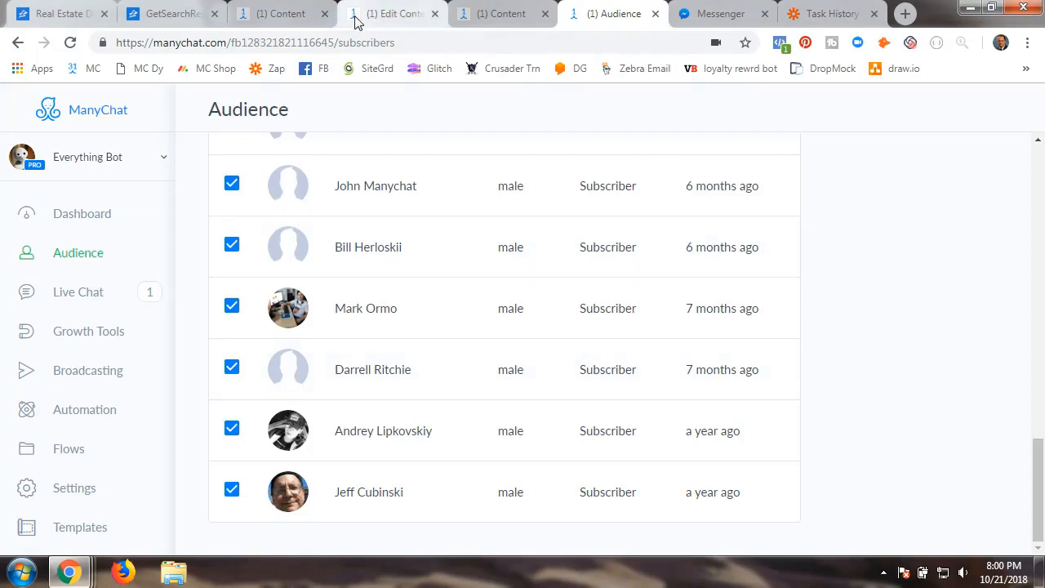
{"action": "left_click", "coordinate": [304, 24]}
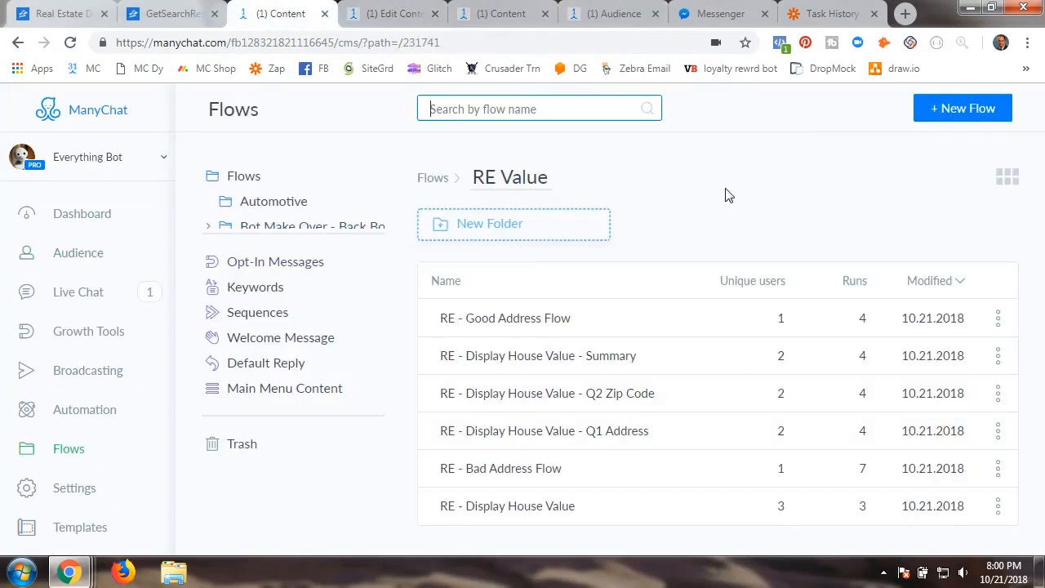